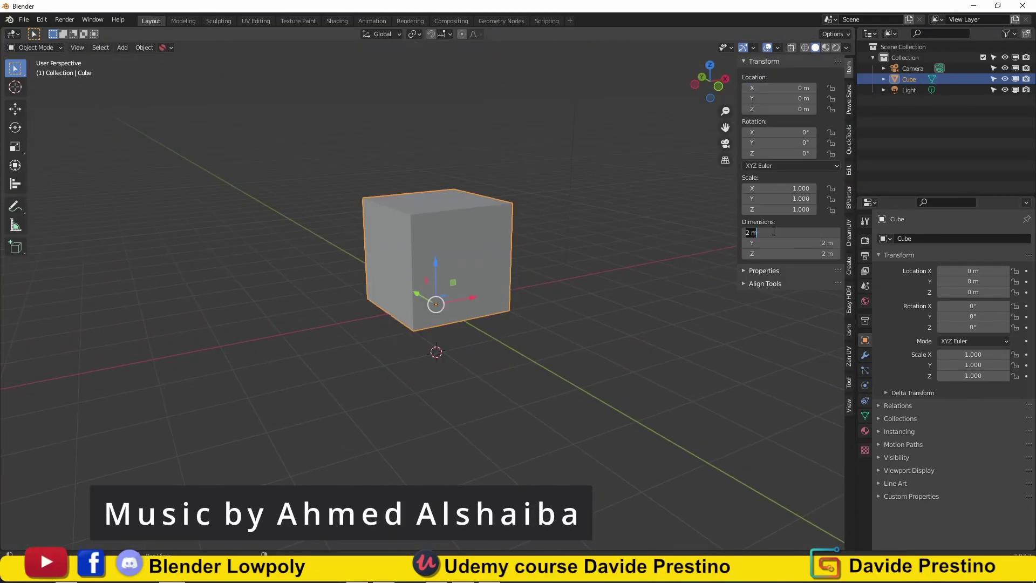
Set the cube's X and Z dimensions to 6 m in the N panel
{"action": "type", "text": "6"}
{"action": "key", "text": "Return"}
{"action": "double_click", "coordinate": [788, 254]}
{"action": "type", "text": "6"}
{"action": "key", "text": "Return"}
Add vertical loop cuts that split the slab into six columns
{"action": "middle_click_drag", "start_coordinate": [457, 188], "coordinate": [442, 242]}
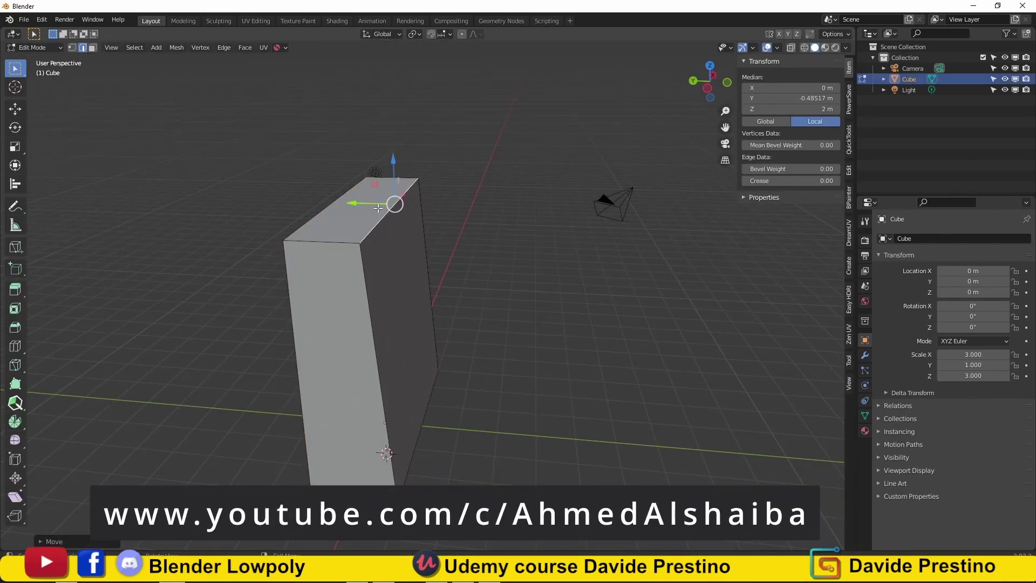
{"action": "mouse_move", "coordinate": [378, 207]}
{"action": "middle_mouse_down"}
{"action": "mouse_move", "coordinate": [407, 229]}
{"action": "mouse_move", "coordinate": [390, 260]}
{"action": "middle_mouse_up"}
{"action": "key", "text": "ctrl+r"}
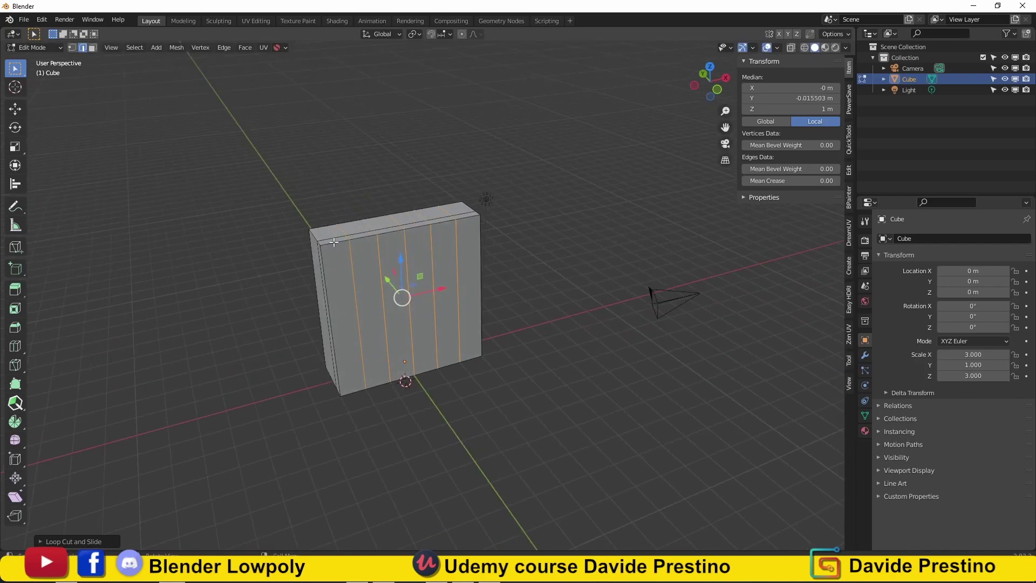
Extrude alternate top faces upward to form three merlon blocks
{"action": "middle_click_drag", "start_coordinate": [408, 228], "coordinate": [307, 262]}
{"action": "key", "text": "3"}
{"action": "left_click", "coordinate": [319, 205]}
{"action": "scroll", "coordinate": [364, 231], "scroll_direction": "up", "scroll_amount": 2}
{"action": "left_click", "coordinate": [413, 161]}
{"action": "key", "text": "KP_1"}
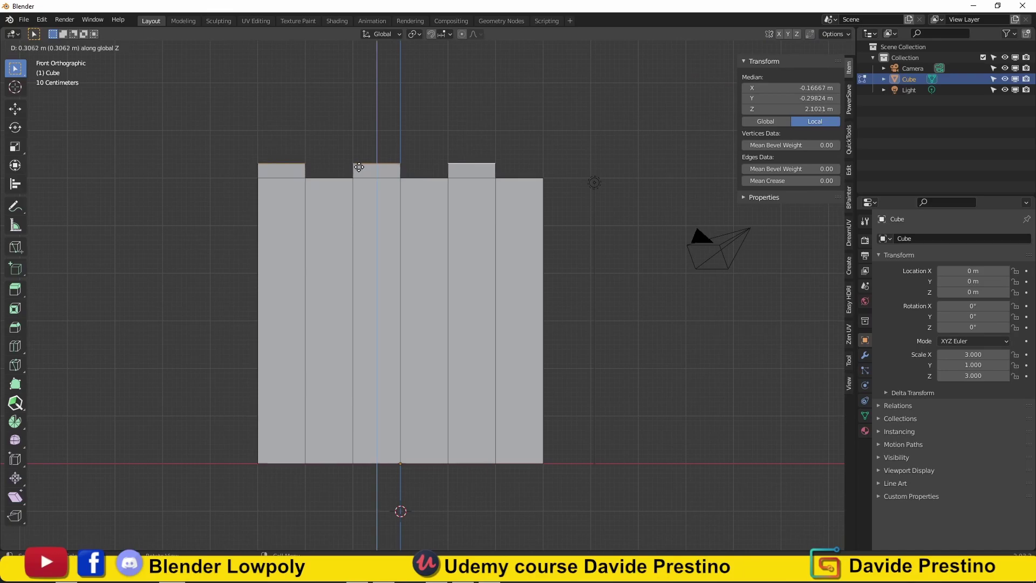
{"action": "left_click", "coordinate": [359, 168]}
{"action": "middle_click_drag", "start_coordinate": [359, 167], "coordinate": [426, 224]}
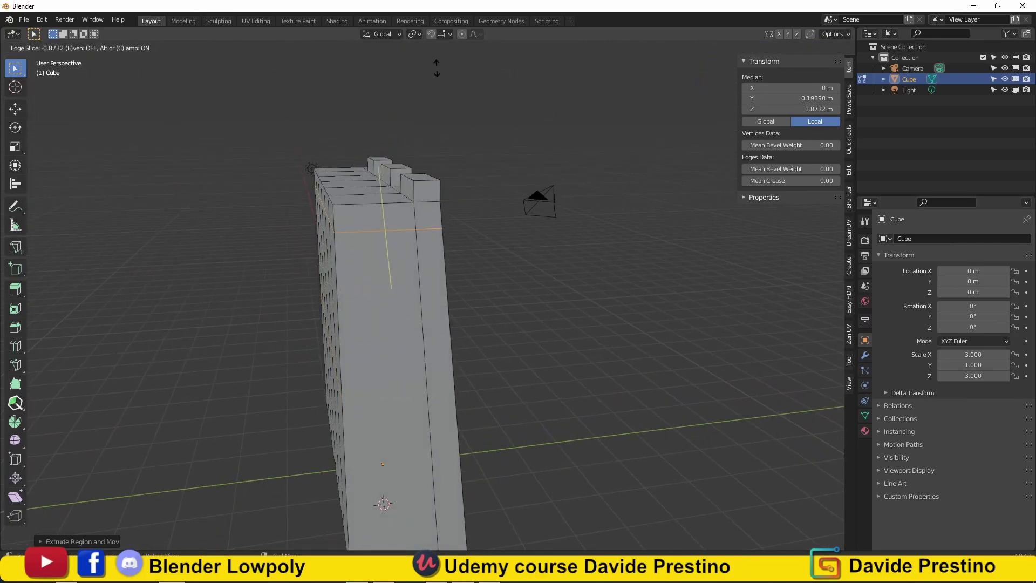
Slide a new edge loop near the wall top to create a band
{"action": "right_click", "coordinate": [436, 68]}
{"action": "middle_click_drag", "start_coordinate": [437, 68], "coordinate": [425, 231]}
{"action": "left_click", "coordinate": [426, 231], "text": "ctrl"}
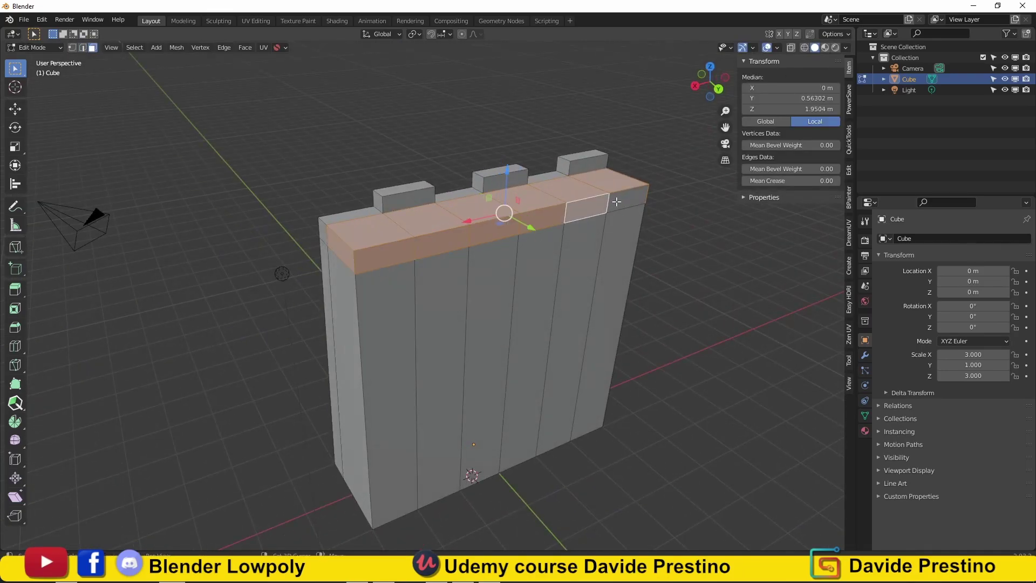
{"action": "right_click", "coordinate": [574, 174]}
Reshape the wall's side profile to taper upward, then leave Edit Mode
{"action": "mouse_move", "coordinate": [574, 174]}
{"action": "middle_mouse_down"}
{"action": "mouse_move", "coordinate": [609, 228]}
{"action": "mouse_move", "coordinate": [605, 184]}
{"action": "middle_mouse_up"}
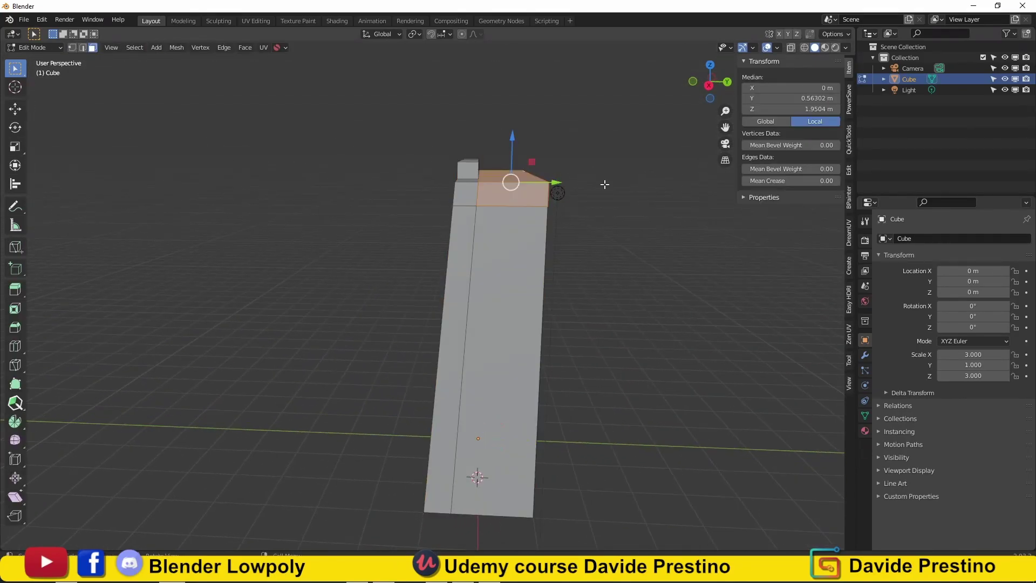
{"action": "key", "text": "KP_3"}
{"action": "middle_click_drag", "start_coordinate": [546, 155], "coordinate": [226, 216]}
{"action": "key", "text": "KP_3"}
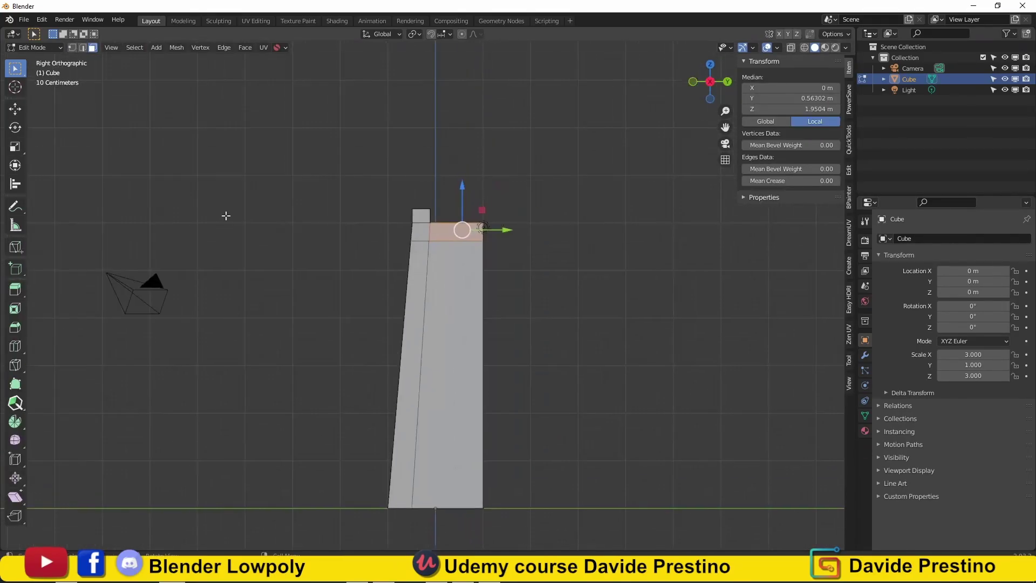
{"action": "key", "text": "Tab"}
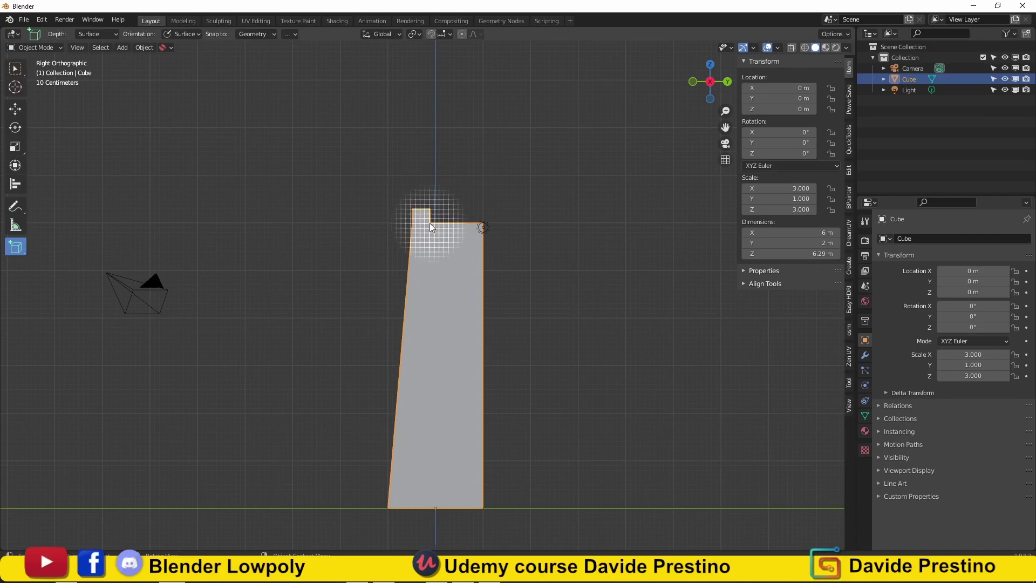
Draw a cutter box above the wall and stretch it along the wall top
{"action": "left_click_drag", "start_coordinate": [430, 223], "coordinate": [501, 259]}
{"action": "left_click", "coordinate": [557, 219]}
{"action": "middle_click_drag", "start_coordinate": [557, 219], "coordinate": [266, 242]}
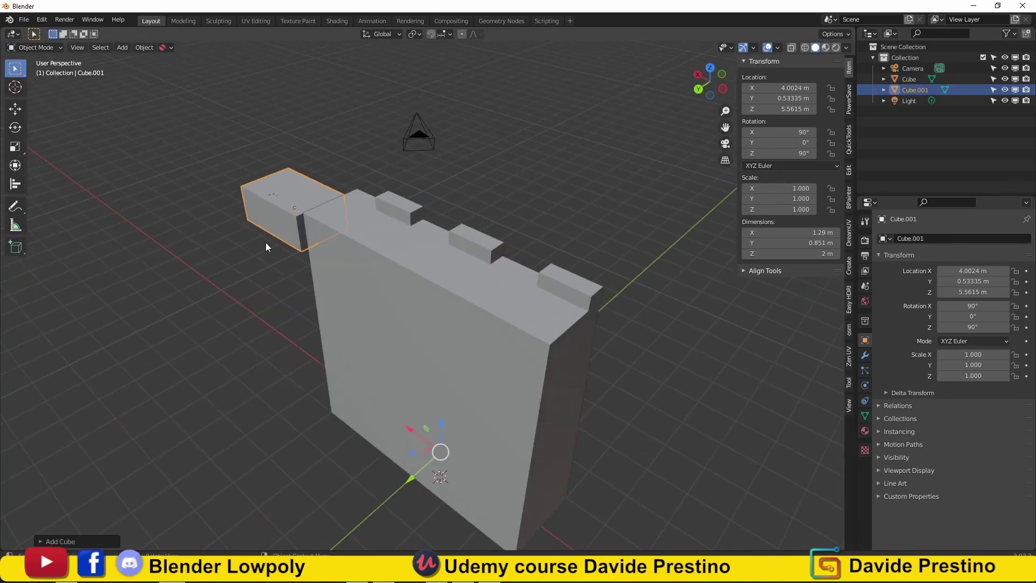
{"action": "key", "text": "Tab"}
{"action": "key", "text": "3"}
{"action": "left_click", "coordinate": [302, 226]}
{"action": "left_click_drag", "start_coordinate": [324, 238], "coordinate": [590, 359]}
{"action": "mouse_move", "coordinate": [590, 358]}
{"action": "middle_mouse_down"}
{"action": "mouse_move", "coordinate": [373, 246]}
{"action": "mouse_move", "coordinate": [525, 266]}
{"action": "mouse_move", "coordinate": [486, 269]}
{"action": "middle_mouse_up"}
{"action": "key", "text": "Tab"}
Select the box and wall, and bring up the Bool Tool panel in the sidebar
{"action": "left_click", "coordinate": [388, 421], "text": "shift"}
{"action": "left_click", "coordinate": [849, 170]}
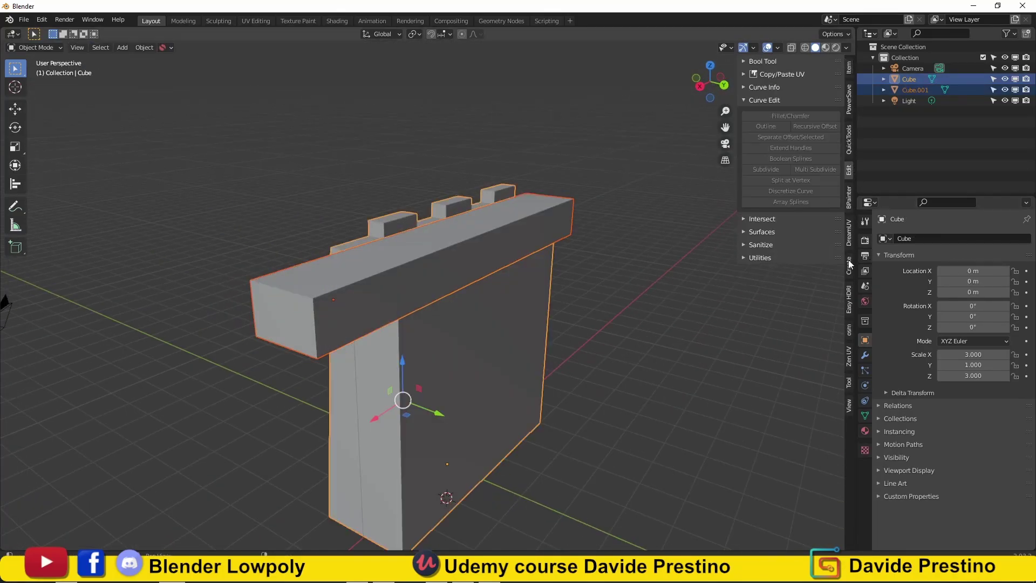
{"action": "left_click", "coordinate": [849, 404]}
{"action": "left_click", "coordinate": [849, 382]}
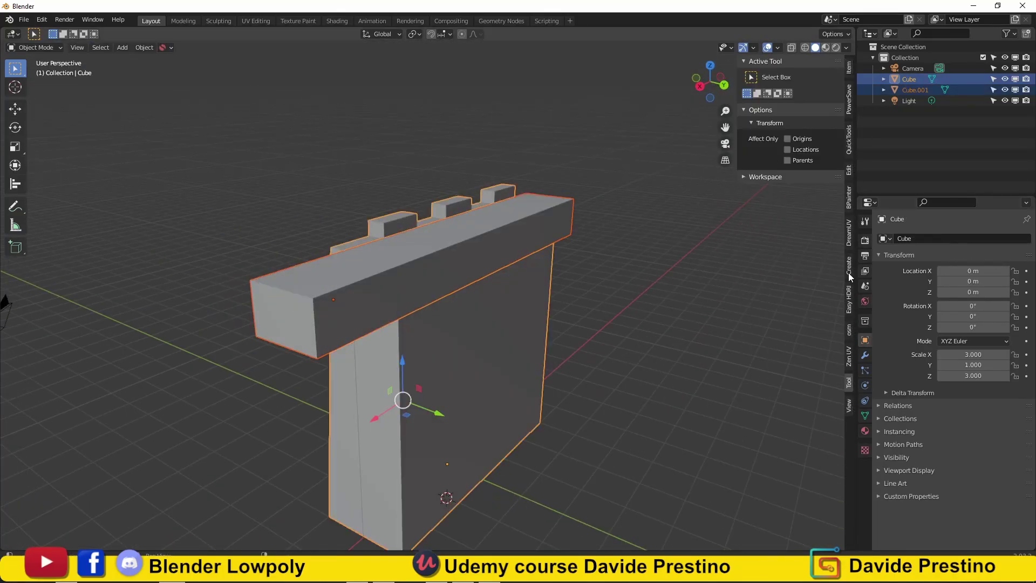
{"action": "left_click", "coordinate": [852, 174]}
{"action": "left_click", "coordinate": [744, 65]}
Settle the cutter onto the wall top and apply a Bool Tool Difference
{"action": "middle_click_drag", "start_coordinate": [481, 284], "coordinate": [456, 257]}
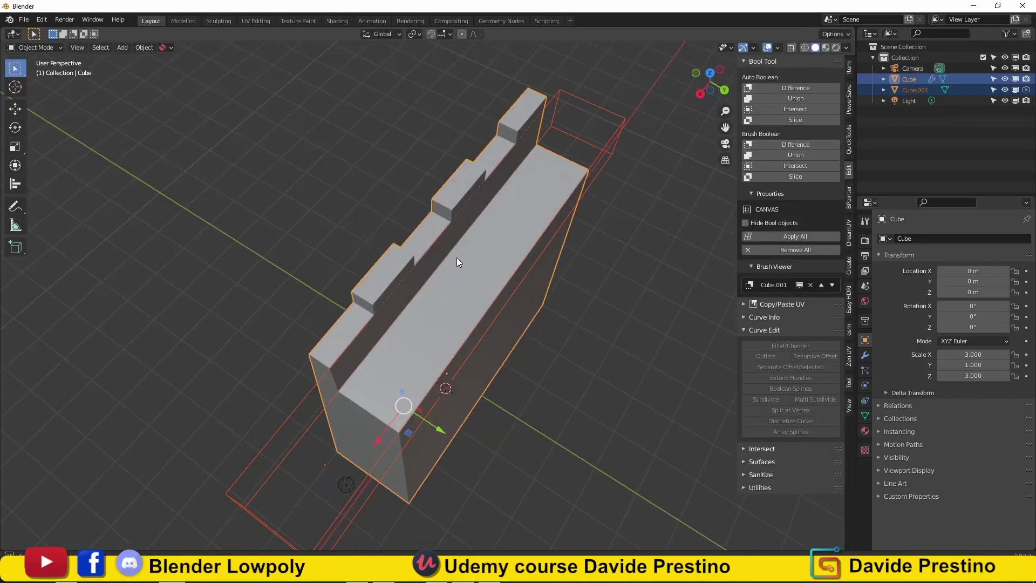
{"action": "left_click", "coordinate": [490, 267]}
{"action": "key", "text": "g"}
{"action": "left_click", "coordinate": [174, 233]}
{"action": "middle_click_drag", "start_coordinate": [174, 233], "coordinate": [504, 338]}
{"action": "left_click", "coordinate": [504, 338]}
{"action": "left_click", "coordinate": [800, 236]}
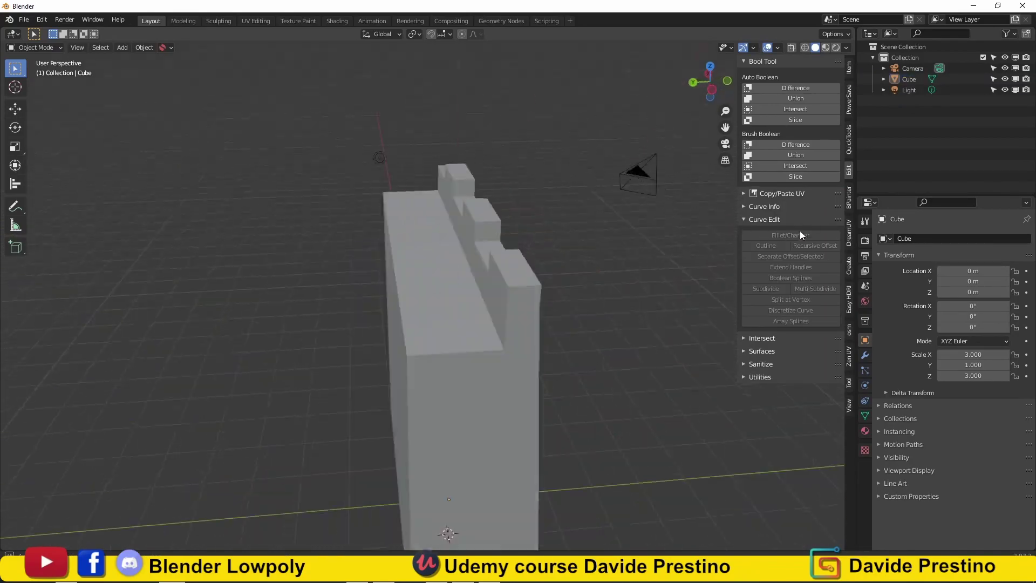
Select a merlon's top face in face-select Edit Mode
{"action": "middle_click_drag", "start_coordinate": [800, 231], "coordinate": [465, 242]}
{"action": "key", "text": "Tab"}
{"action": "key", "text": "3"}
{"action": "left_click", "coordinate": [465, 241]}
{"action": "middle_click_drag", "start_coordinate": [542, 150], "coordinate": [515, 135]}
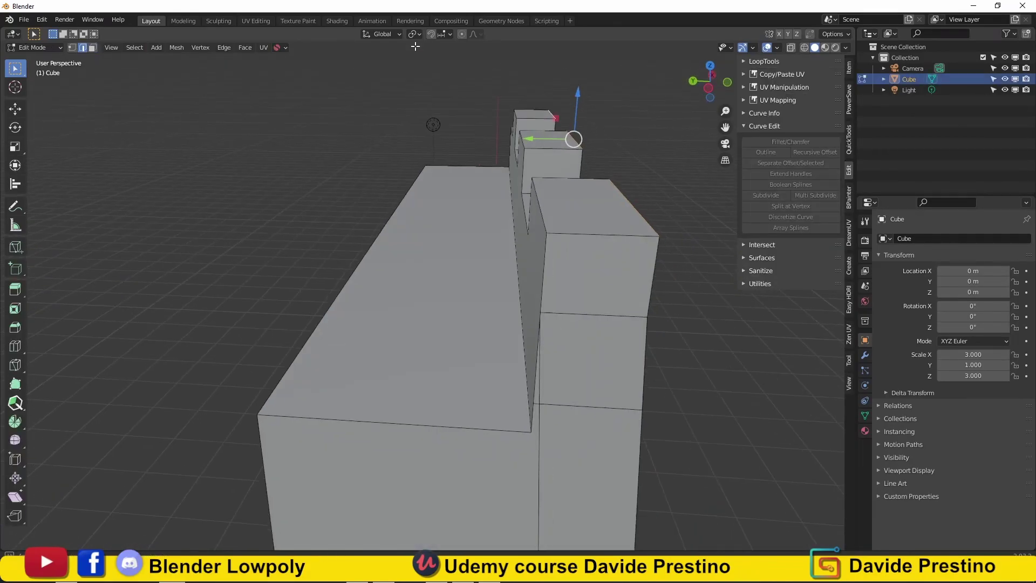
Cancel the Y-axis face move and return to Object Mode
{"action": "key", "text": "g"}
{"action": "key", "text": "y"}
{"action": "key", "text": "Escape"}
{"action": "key", "text": "Tab"}
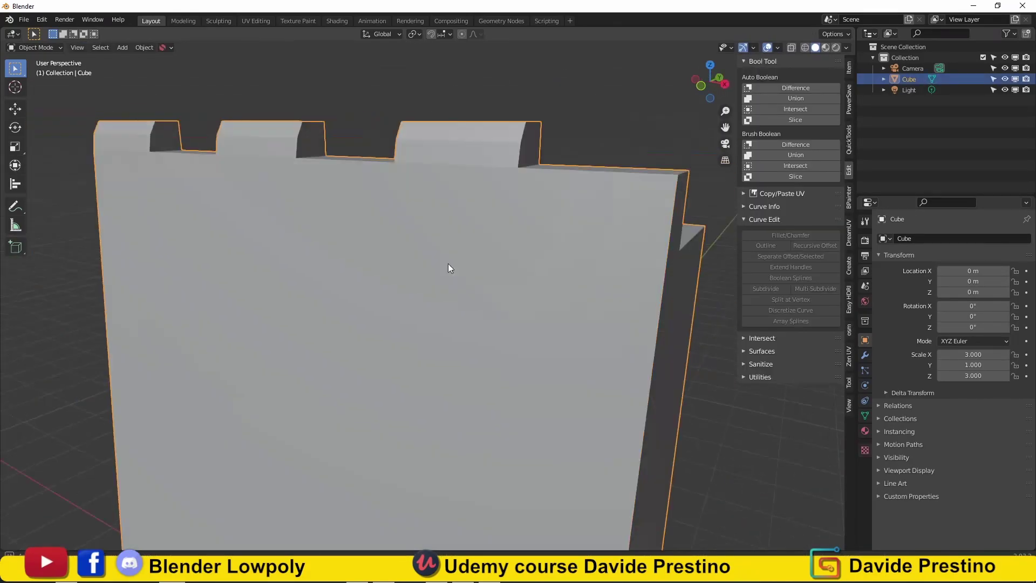
Set the viewport shading cavity type to Both
{"action": "middle_click_drag", "start_coordinate": [448, 264], "coordinate": [574, 264]}
{"action": "scroll", "coordinate": [493, 282], "scroll_direction": "down", "scroll_amount": 4}
{"action": "key", "text": "KP_1"}
{"action": "scroll", "coordinate": [406, 284], "scroll_direction": "up", "scroll_amount": 1}
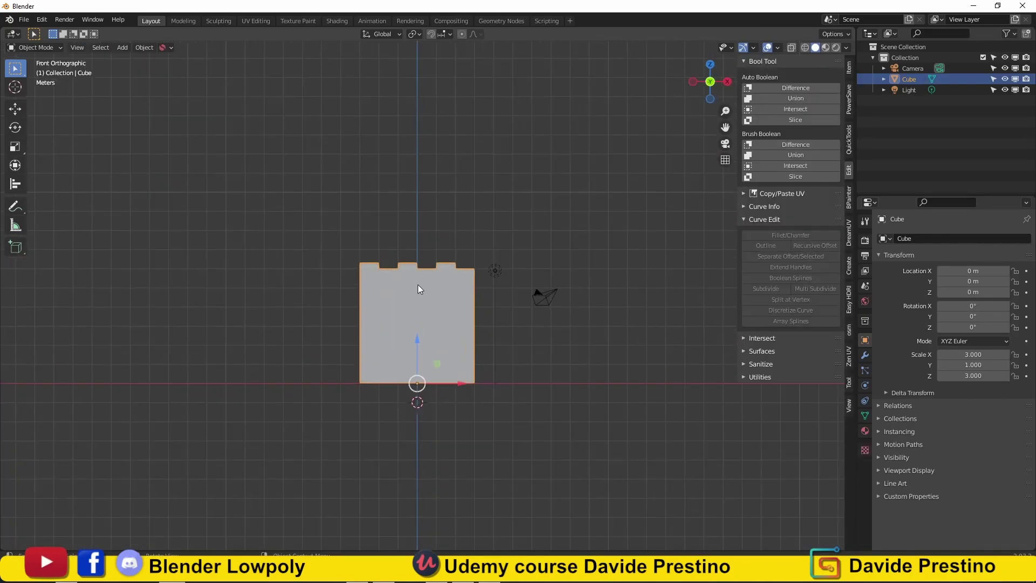
{"action": "scroll", "coordinate": [418, 284], "scroll_direction": "up", "scroll_amount": 2}
{"action": "left_click", "coordinate": [846, 48]}
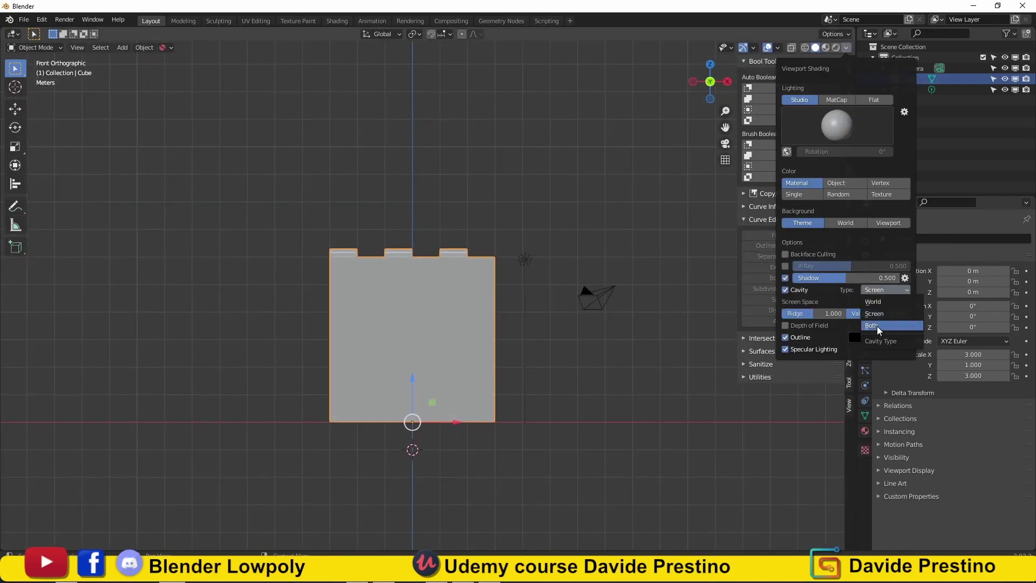
{"action": "left_click", "coordinate": [878, 326]}
Duplicate the wall as Cube.001 and shift it left along X
{"action": "middle_click_drag", "start_coordinate": [578, 286], "coordinate": [504, 283]}
{"action": "key", "text": "KP_1"}
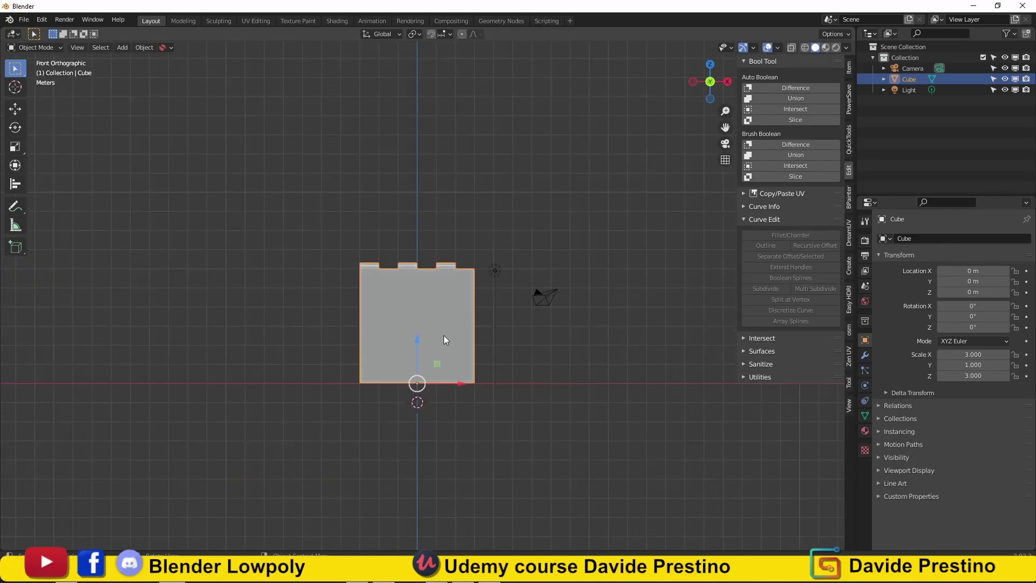
{"action": "key", "text": "shift+d"}
{"action": "key", "text": "x"}
{"action": "left_click", "coordinate": [386, 345]}
{"action": "scroll", "coordinate": [417, 307], "scroll_direction": "up", "scroll_amount": 1}
Add a circle mesh, rotate and scale it, then delete this first attempt
{"action": "key", "text": "shift+a"}
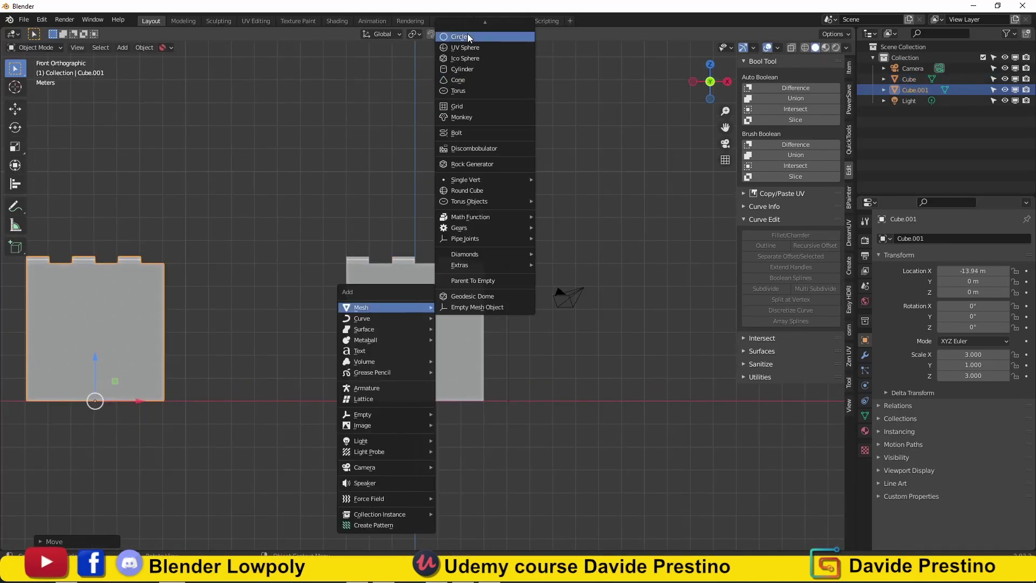
{"action": "left_click", "coordinate": [468, 38]}
{"action": "key", "text": "r"}
{"action": "key", "text": "x"}
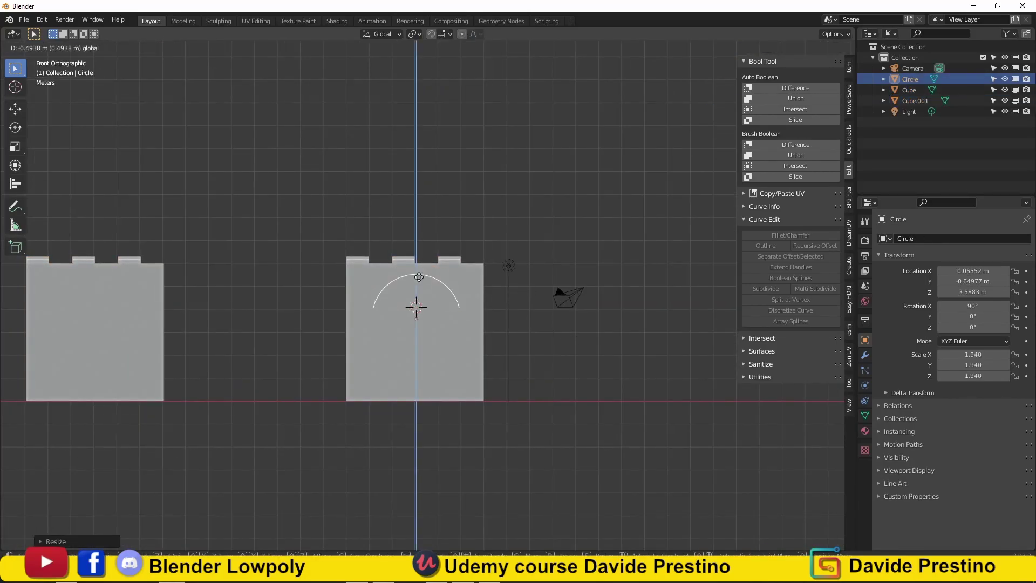
{"action": "left_click", "coordinate": [419, 277]}
{"action": "middle_click_drag", "start_coordinate": [419, 277], "coordinate": [519, 288]}
{"action": "key", "text": "KP_1"}
{"action": "key", "text": "s"}
{"action": "left_click", "coordinate": [397, 375]}
{"action": "key", "text": "Tab"}
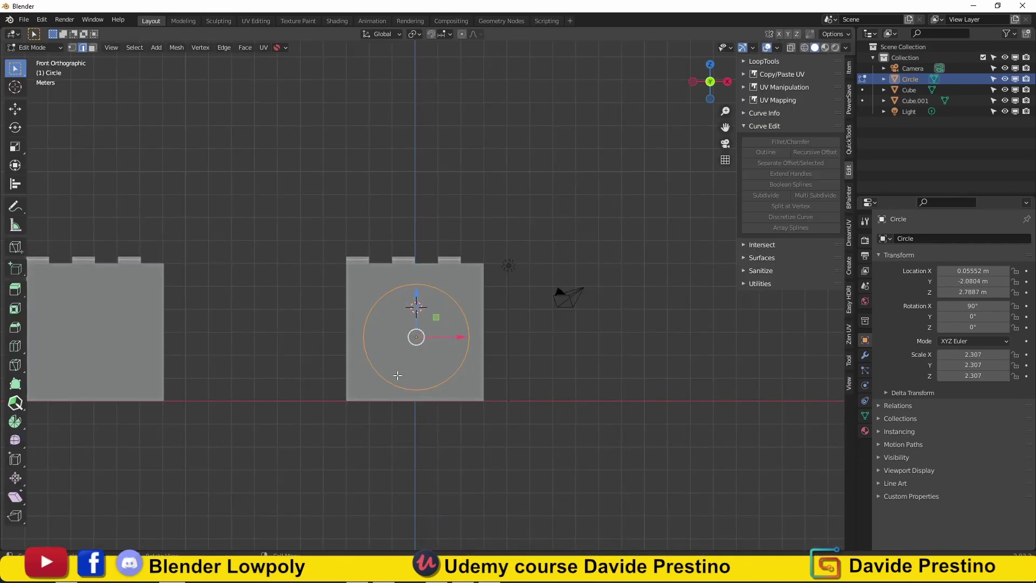
{"action": "key", "text": "Tab"}
{"action": "key", "text": "Delete"}
Add a new circle, rotate it 90° about X, scale it and lower it on the wall
{"action": "key", "text": "shift+a"}
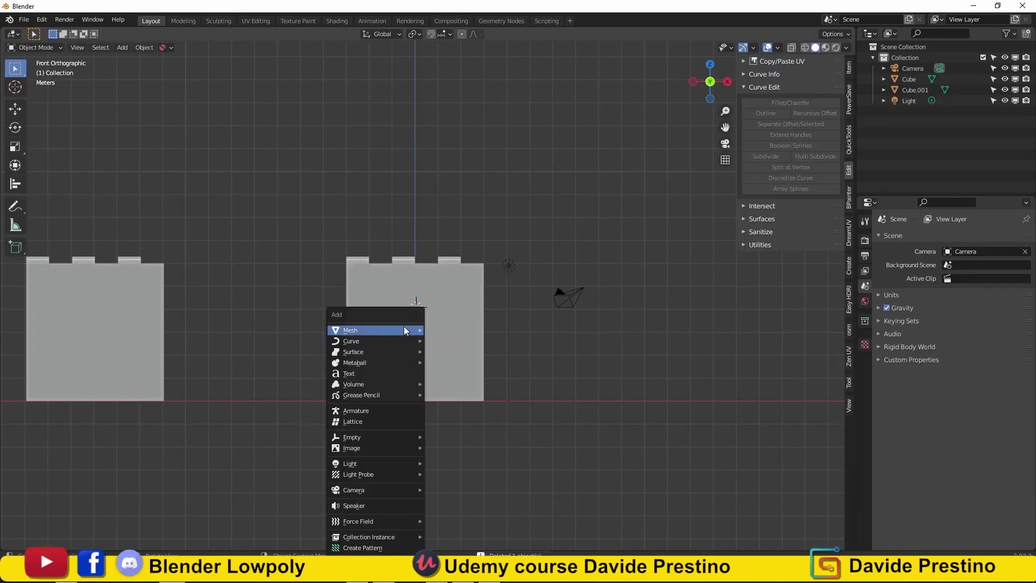
{"action": "left_click", "coordinate": [469, 57]}
{"action": "left_click", "coordinate": [54, 544]}
{"action": "left_click", "coordinate": [139, 424]}
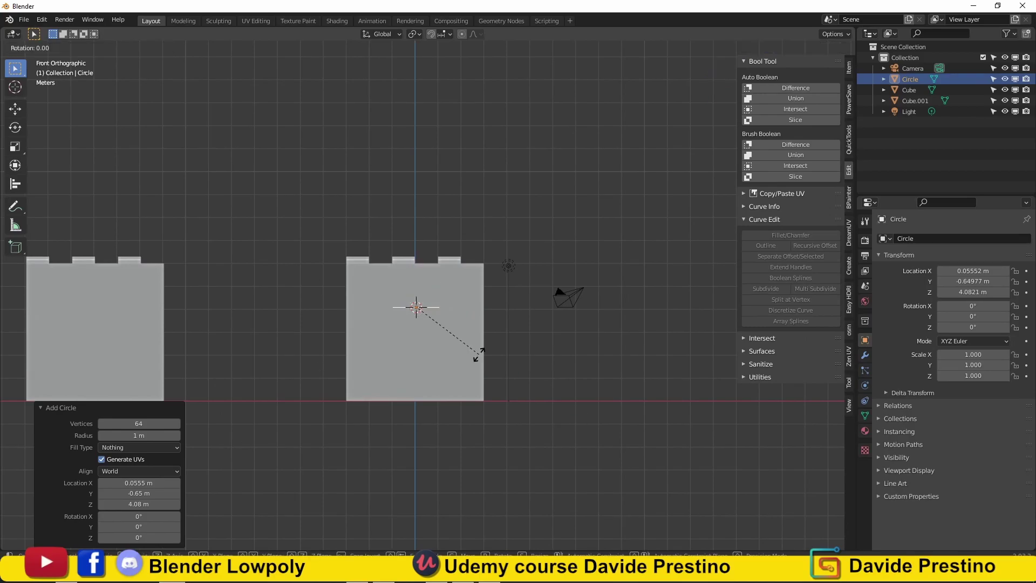
{"action": "type", "text": "x90"}
{"action": "key", "text": "Return"}
{"action": "key", "text": "s"}
{"action": "left_click", "coordinate": [719, 379]}
{"action": "left_click_drag", "start_coordinate": [416, 265], "coordinate": [416, 307]}
{"action": "middle_click_drag", "start_coordinate": [416, 307], "coordinate": [324, 324]}
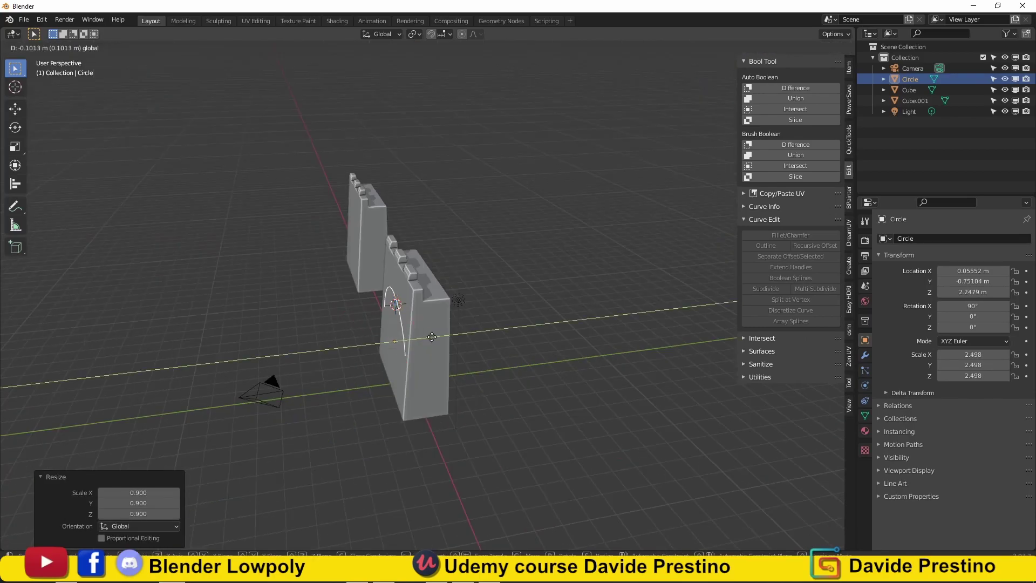
{"action": "key", "text": "KP_1"}
Dissolve the lower half of the circle's vertices, leaving the arch top
{"action": "key", "text": "Tab"}
{"action": "left_click", "coordinate": [473, 334]}
{"action": "left_click", "coordinate": [358, 340], "text": "ctrl"}
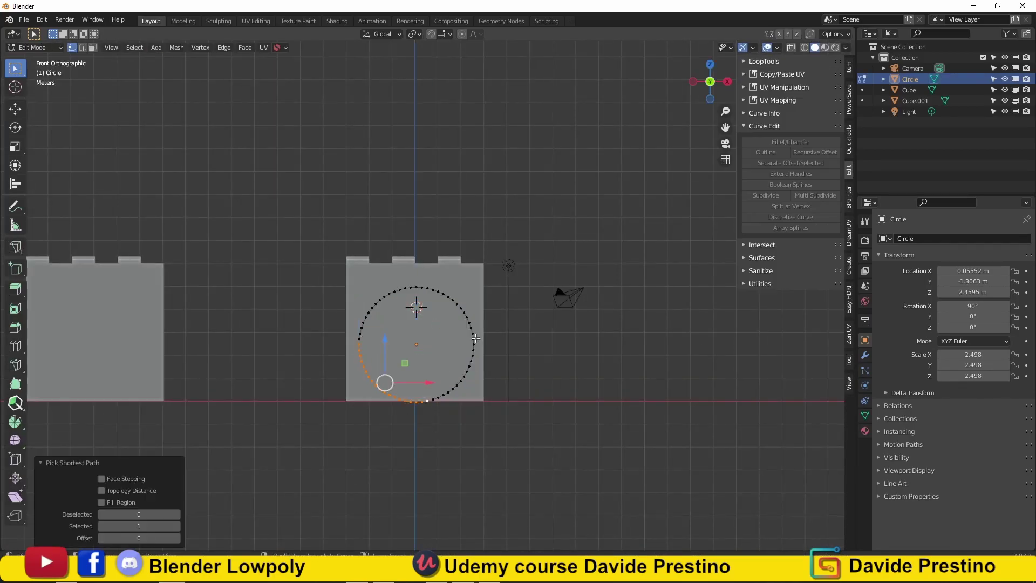
{"action": "key", "text": "x"}
{"action": "left_click", "coordinate": [432, 383]}
{"action": "key", "text": "x"}
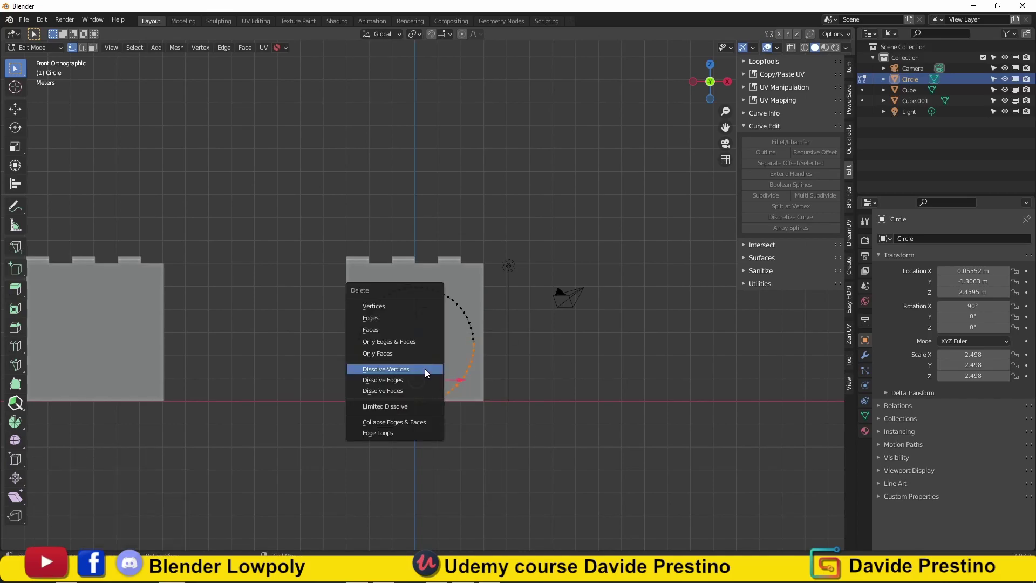
{"action": "left_click", "coordinate": [428, 370]}
Extrude the arc's ends downward into straight sides and select the whole outline
{"action": "key", "text": "e"}
{"action": "left_click", "coordinate": [383, 344]}
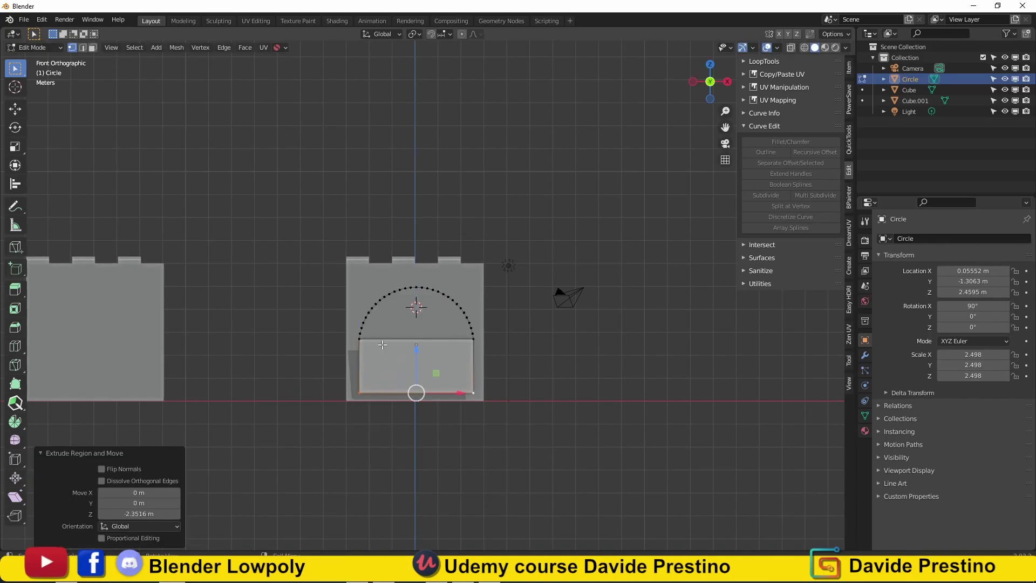
{"action": "key", "text": "a"}
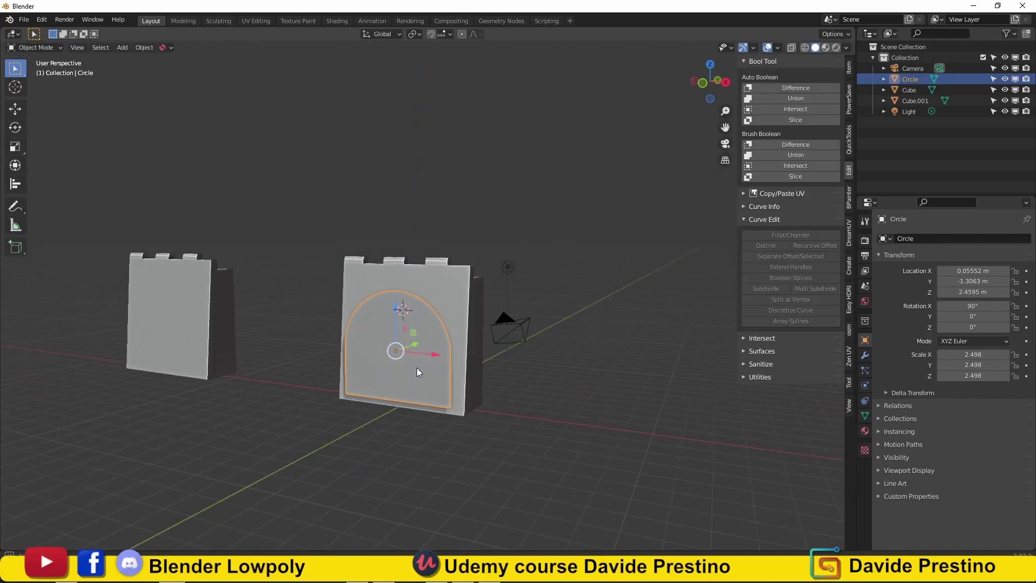
{"action": "mouse_move", "coordinate": [382, 344]}
{"action": "middle_mouse_down"}
{"action": "mouse_move", "coordinate": [443, 347]}
{"action": "mouse_move", "coordinate": [430, 348]}
{"action": "middle_mouse_up"}
Extrude the arch outline along Y to give the cutter depth
{"action": "key", "text": "e"}
{"action": "key", "text": "y"}
{"action": "left_click", "coordinate": [519, 331]}
{"action": "key", "text": "Tab"}
Link the arch to the wall with a boolean Difference, replacing a mistaken Intersect
{"action": "scroll", "coordinate": [429, 348], "scroll_direction": "up", "scroll_amount": 3}
{"action": "left_click", "coordinate": [791, 110]}
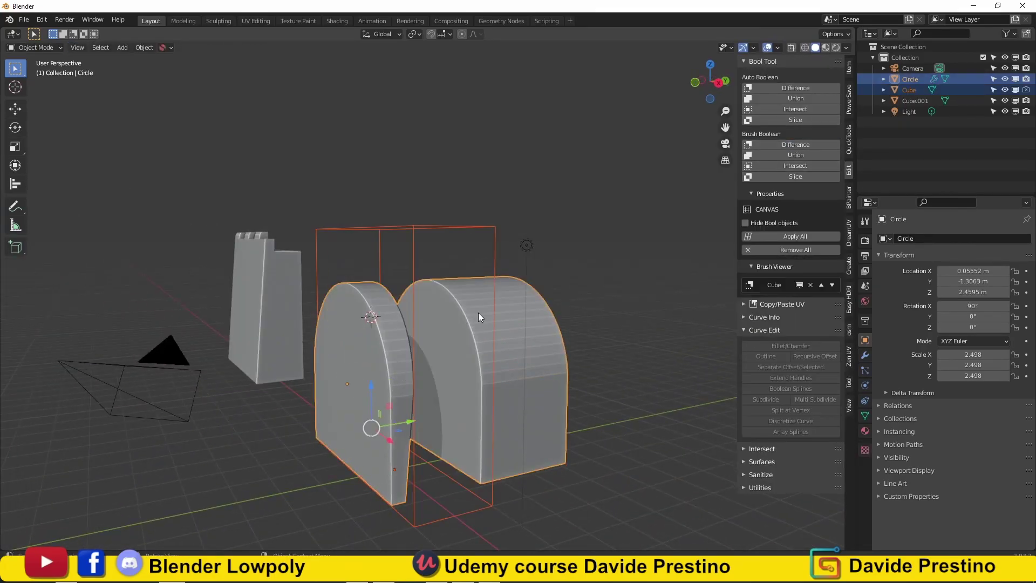
{"action": "left_click", "coordinate": [792, 255]}
{"action": "left_click", "coordinate": [485, 345], "text": "shift"}
{"action": "key", "text": "ctrl+minus"}
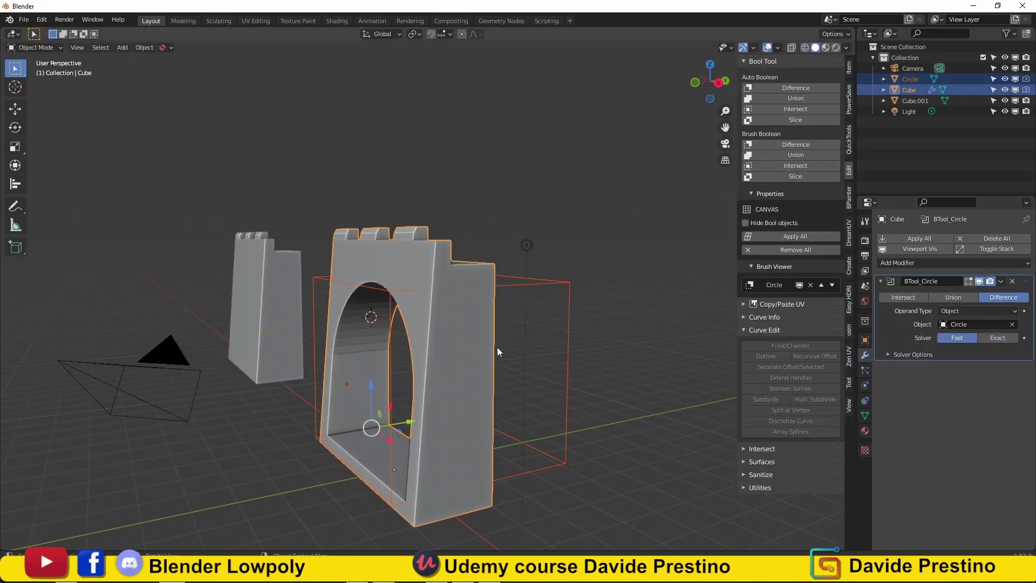
{"action": "mouse_move", "coordinate": [497, 348]}
{"action": "middle_mouse_down"}
{"action": "mouse_move", "coordinate": [566, 333]}
{"action": "mouse_move", "coordinate": [516, 293]}
{"action": "middle_mouse_up"}
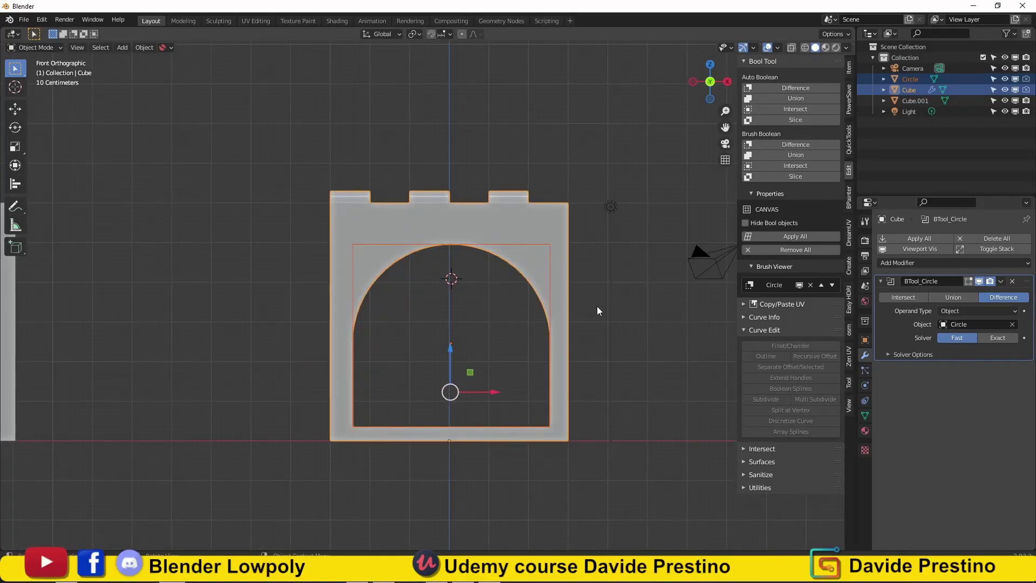
Narrow the Circle cutter to 0.889 on X and move it down
{"action": "left_click", "coordinate": [542, 245]}
{"action": "key", "text": "s"}
{"action": "left_click", "coordinate": [449, 288]}
{"action": "key", "text": "g"}
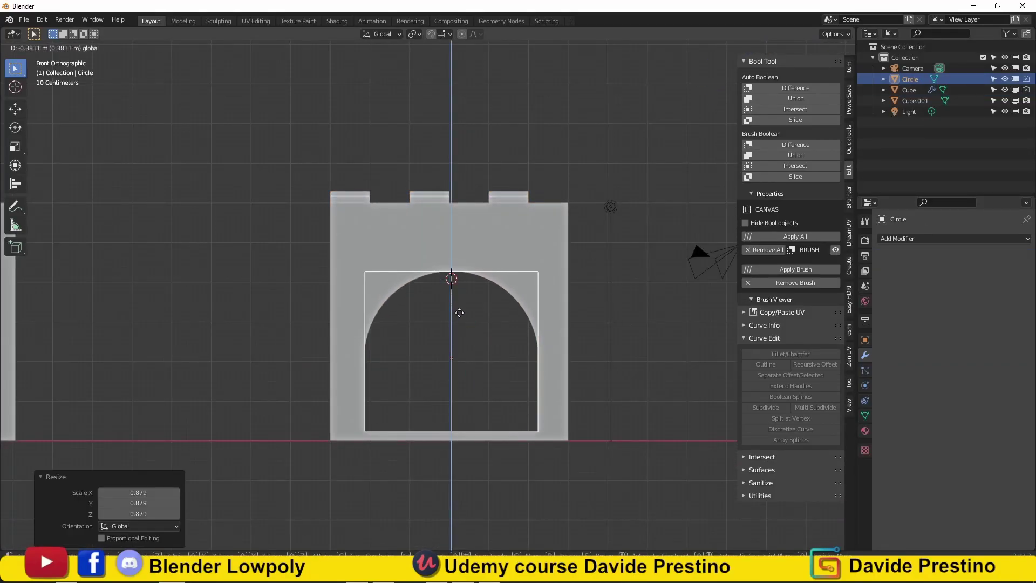
{"action": "left_click", "coordinate": [621, 354]}
Select the tower wall and apply the circle cut permanently
{"action": "middle_click_drag", "start_coordinate": [621, 354], "coordinate": [569, 363]}
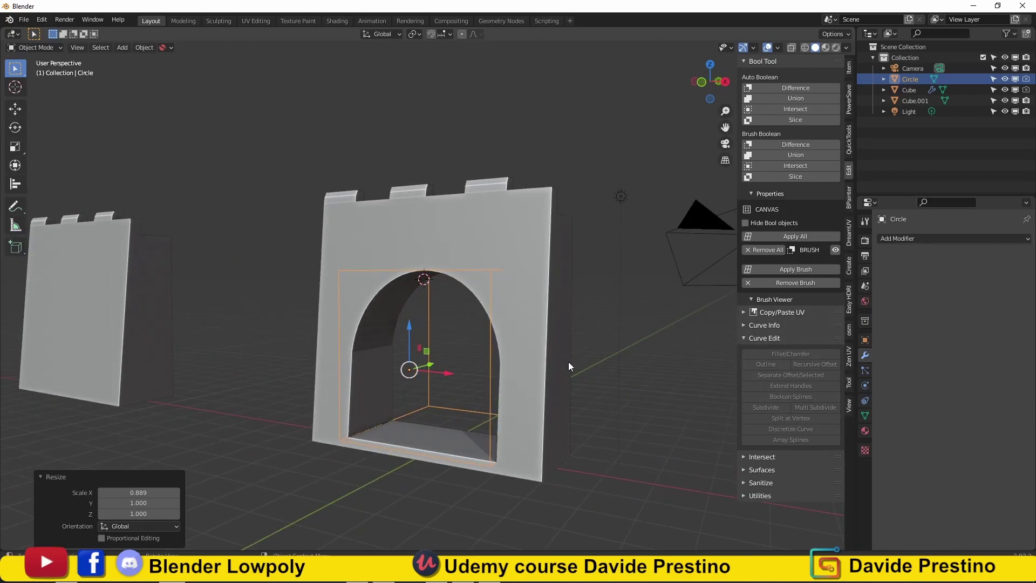
{"action": "left_click", "coordinate": [529, 363]}
{"action": "key", "text": "ctrl+shift+KP_Enter"}
Separate the arch rim faces from the tower wall into their own object, Cube.002
{"action": "scroll", "coordinate": [429, 284], "scroll_direction": "up", "scroll_amount": 2}
{"action": "mouse_move", "coordinate": [442, 281]}
{"action": "middle_mouse_down"}
{"action": "mouse_move", "coordinate": [429, 283]}
{"action": "mouse_move", "coordinate": [414, 362]}
{"action": "middle_mouse_up"}
{"action": "left_click", "coordinate": [388, 284]}
{"action": "key", "text": "Tab"}
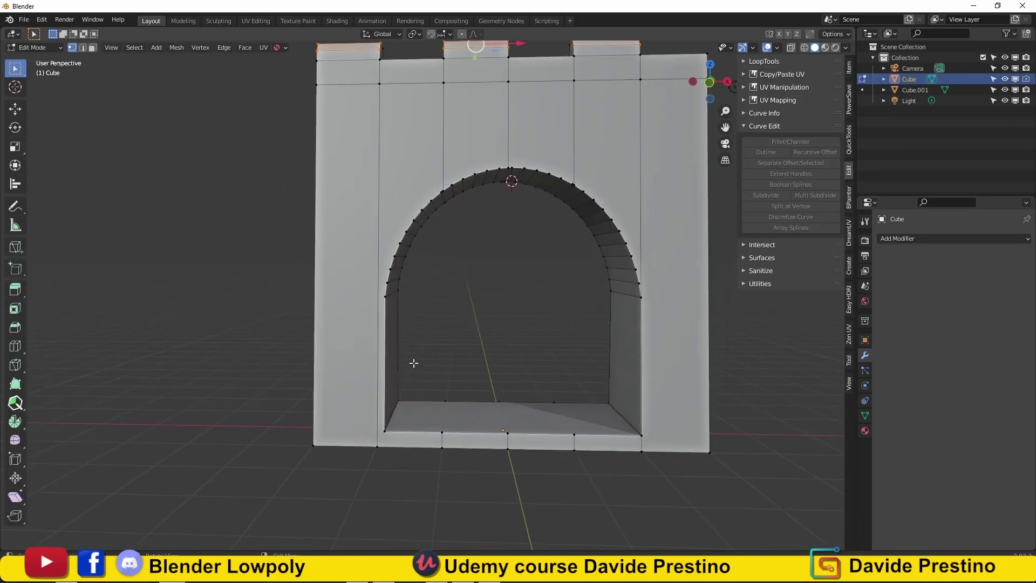
{"action": "key", "text": "p"}
{"action": "middle_click_drag", "start_coordinate": [464, 259], "coordinate": [496, 269]}
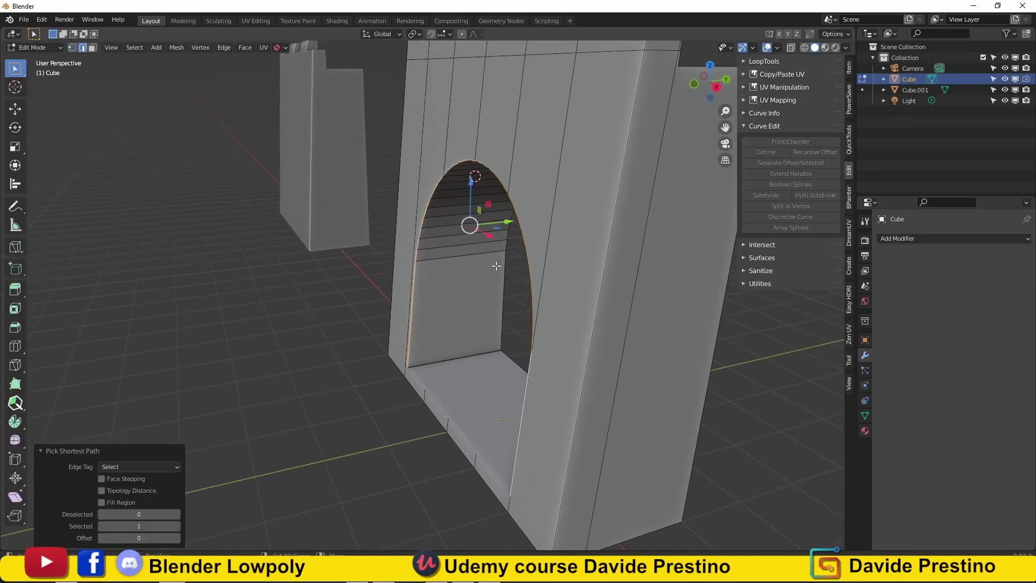
{"action": "key", "text": "Tab"}
Give the Cube.002 arch rim a slight thickness by extruding its faces along normals
{"action": "left_click", "coordinate": [519, 222]}
{"action": "key", "text": "Tab"}
{"action": "key", "text": "KP_1"}
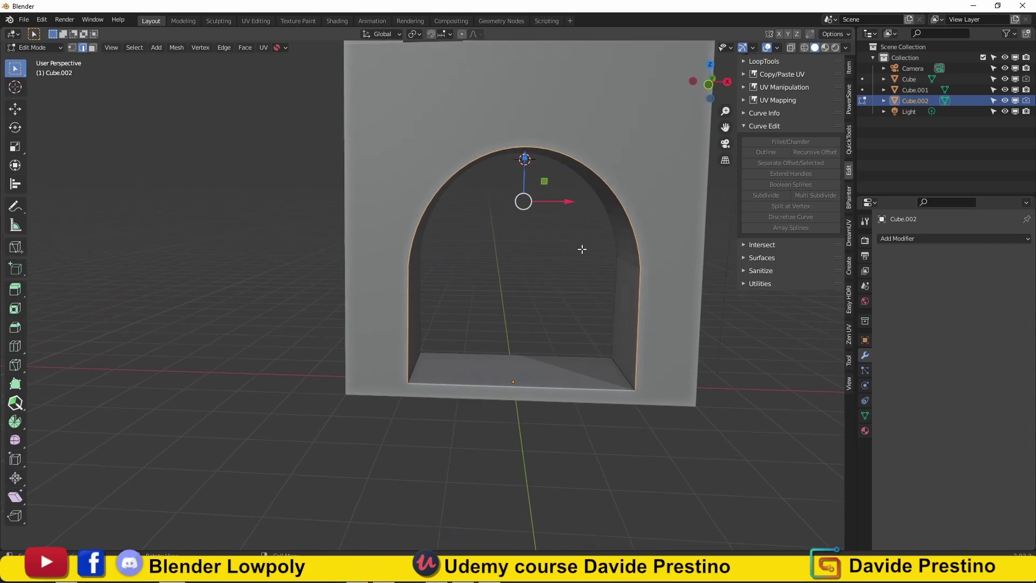
{"action": "mouse_move", "coordinate": [578, 245]}
{"action": "middle_mouse_down"}
{"action": "mouse_move", "coordinate": [502, 256]}
{"action": "mouse_move", "coordinate": [463, 459]}
{"action": "middle_mouse_up"}
{"action": "left_click", "coordinate": [492, 246]}
{"action": "key", "text": "KP_1"}
{"action": "key", "text": "e"}
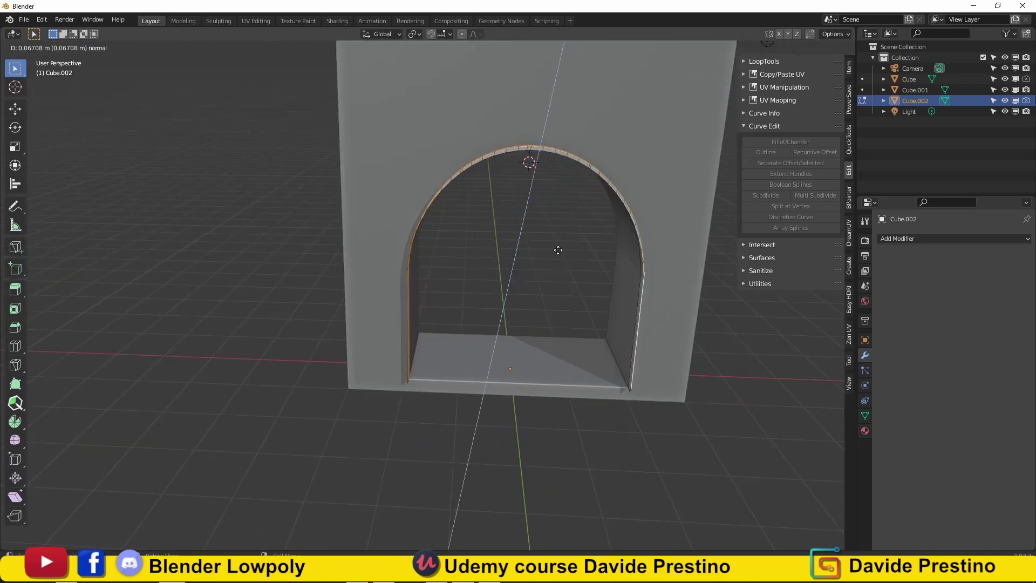
{"action": "left_click", "coordinate": [558, 250]}
{"action": "mouse_move", "coordinate": [615, 238]}
{"action": "middle_mouse_down"}
{"action": "mouse_move", "coordinate": [463, 270]}
{"action": "mouse_move", "coordinate": [565, 288]}
{"action": "mouse_move", "coordinate": [426, 293]}
{"action": "mouse_move", "coordinate": [464, 277]}
{"action": "mouse_move", "coordinate": [434, 269]}
{"action": "middle_mouse_up"}
Apply rotation and scale to the arch rim object
{"action": "key", "text": "Tab"}
{"action": "scroll", "coordinate": [426, 293], "scroll_direction": "down", "scroll_amount": 5}
{"action": "key", "text": "ctrl+a"}
{"action": "left_click", "coordinate": [381, 271]}
{"action": "key", "text": "Tab"}
{"action": "scroll", "coordinate": [459, 288], "scroll_direction": "up", "scroll_amount": 3}
Turn on Face Orientation and recalculate the rim's normals so its faces point outward
{"action": "right_click", "coordinate": [432, 268]}
{"action": "left_click", "coordinate": [454, 255]}
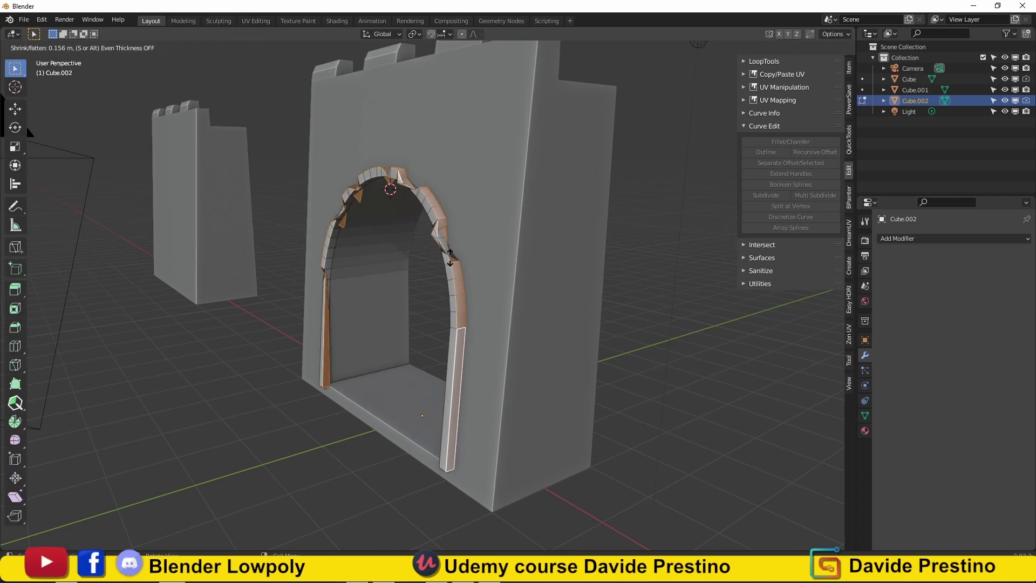
{"action": "right_click", "coordinate": [457, 259]}
{"action": "left_click", "coordinate": [777, 48]}
{"action": "left_click", "coordinate": [711, 254]}
{"action": "mouse_move", "coordinate": [410, 249]}
{"action": "middle_mouse_down"}
{"action": "mouse_move", "coordinate": [280, 329]}
{"action": "mouse_move", "coordinate": [342, 358]}
{"action": "middle_mouse_up"}
{"action": "key", "text": "shift+n"}
{"action": "mouse_move", "coordinate": [381, 204]}
{"action": "middle_mouse_down"}
{"action": "mouse_move", "coordinate": [323, 197]}
{"action": "mouse_move", "coordinate": [358, 103]}
{"action": "mouse_move", "coordinate": [507, 339]}
{"action": "mouse_move", "coordinate": [526, 334]}
{"action": "mouse_move", "coordinate": [338, 335]}
{"action": "mouse_move", "coordinate": [426, 335]}
{"action": "middle_mouse_up"}
Thicken the arch frame further by extruding its faces along normals
{"action": "key", "text": "alt+e"}
{"action": "left_click", "coordinate": [426, 332]}
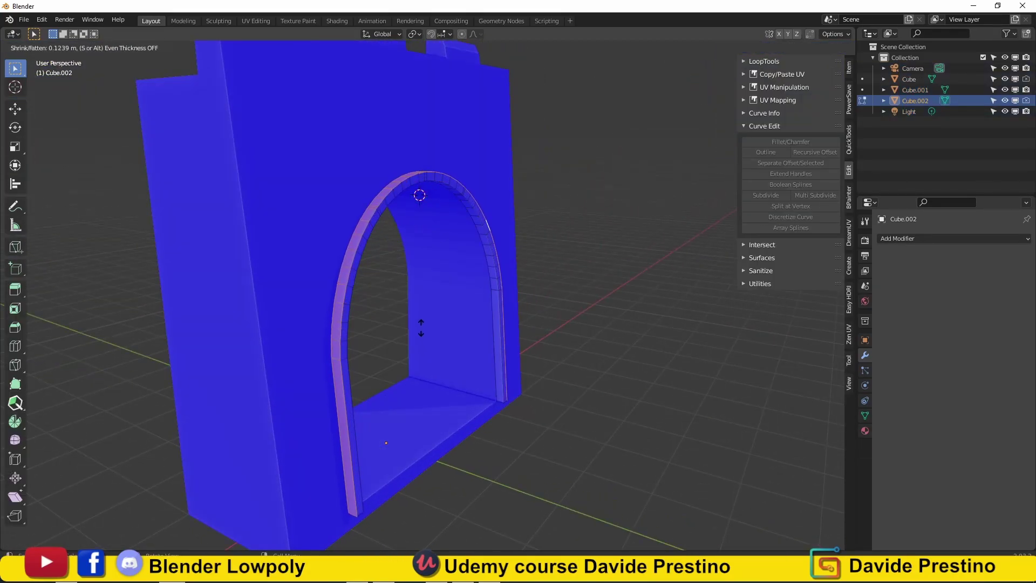
{"action": "left_click", "coordinate": [419, 324]}
{"action": "mouse_move", "coordinate": [428, 232]}
{"action": "middle_mouse_down"}
{"action": "mouse_move", "coordinate": [271, 324]}
{"action": "mouse_move", "coordinate": [389, 231]}
{"action": "mouse_move", "coordinate": [402, 201]}
{"action": "middle_mouse_up"}
{"action": "scroll", "coordinate": [411, 270], "scroll_direction": "up", "scroll_amount": 5}
Extrude the arch's apex face up 0.154 m into a keystone block
{"action": "left_click", "coordinate": [405, 213]}
{"action": "key", "text": "alt+e"}
{"action": "left_click", "coordinate": [399, 201]}
{"action": "left_click", "coordinate": [399, 162]}
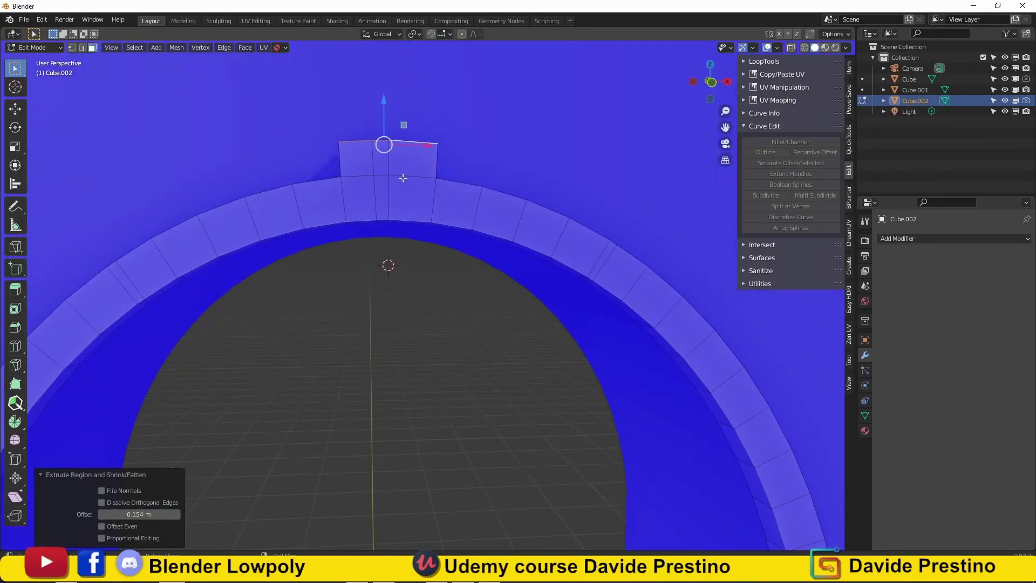
{"action": "middle_click_drag", "start_coordinate": [399, 161], "coordinate": [401, 191]}
{"action": "left_click", "coordinate": [426, 124]}
{"action": "mouse_move", "coordinate": [426, 124]}
{"action": "middle_mouse_down"}
{"action": "mouse_move", "coordinate": [404, 231]}
{"action": "mouse_move", "coordinate": [372, 302]}
{"action": "mouse_move", "coordinate": [458, 296]}
{"action": "mouse_move", "coordinate": [479, 282]}
{"action": "middle_mouse_up"}
{"action": "scroll", "coordinate": [399, 259], "scroll_direction": "down", "scroll_amount": 3}
{"action": "scroll", "coordinate": [418, 251], "scroll_direction": "up", "scroll_amount": 4}
Toggle between object and edit mode to review the keystone on the arch trim
{"action": "key", "text": "Tab"}
{"action": "scroll", "coordinate": [369, 313], "scroll_direction": "down", "scroll_amount": 3}
{"action": "key", "text": "Tab"}
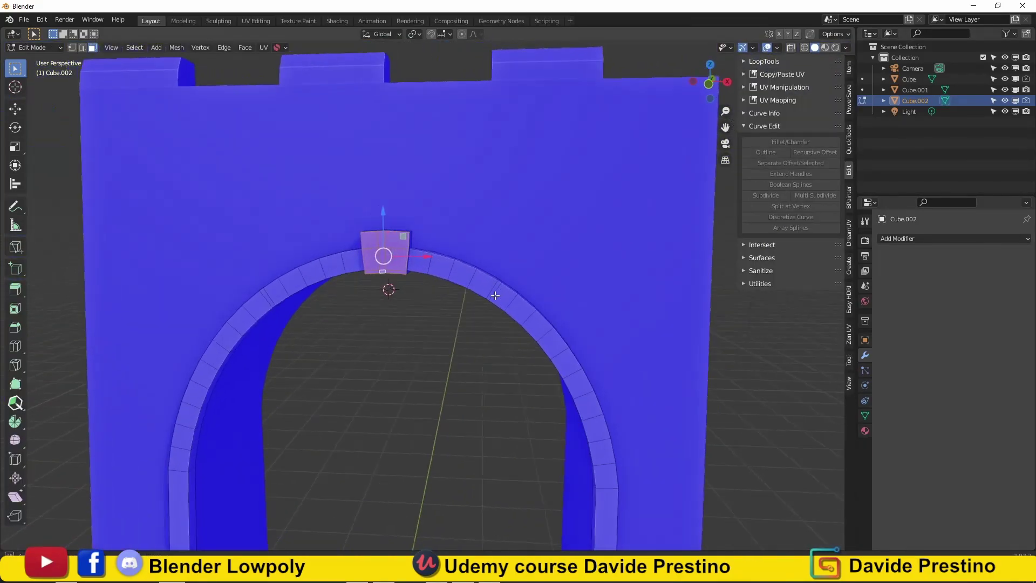
{"action": "scroll", "coordinate": [277, 291], "scroll_direction": "down", "scroll_amount": 2}
{"action": "scroll", "coordinate": [451, 296], "scroll_direction": "down", "scroll_amount": 3}
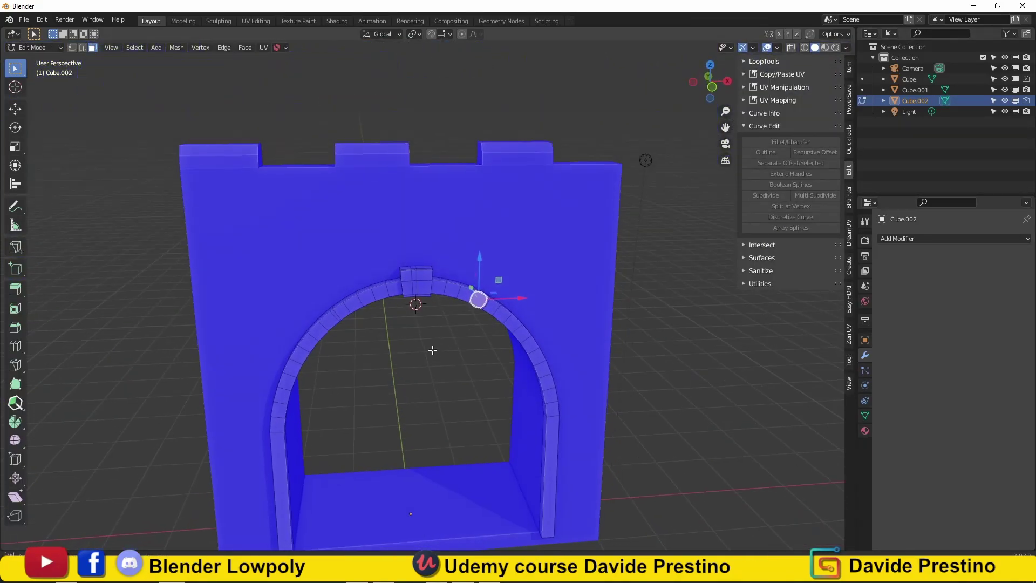
{"action": "key", "text": "Tab"}
{"action": "key", "text": "Tab"}
Dissolve the selected vertices and isolate the arch frame in local view
{"action": "key", "text": "2"}
{"action": "right_click", "coordinate": [405, 260]}
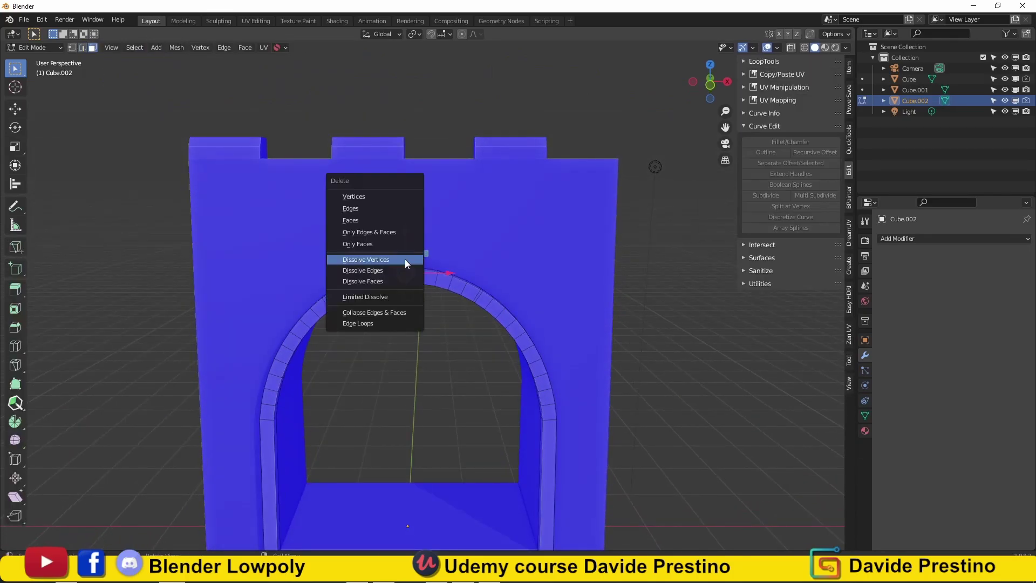
{"action": "left_click", "coordinate": [416, 268]}
{"action": "scroll", "coordinate": [414, 315], "scroll_direction": "up", "scroll_amount": 3}
{"action": "middle_click_drag", "start_coordinate": [409, 328], "coordinate": [597, 248]}
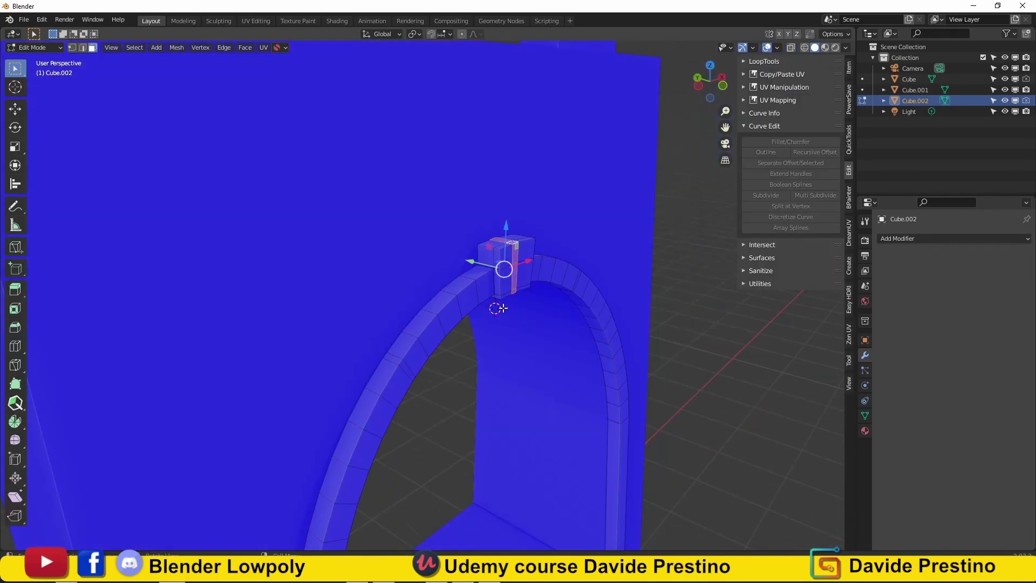
{"action": "key", "text": "KP_Divide"}
Mark the centre loop as a seam, remove one arch half, and dissolve leftover edges
{"action": "right_click", "coordinate": [451, 141]}
{"action": "left_click", "coordinate": [426, 92]}
{"action": "key", "text": "l"}
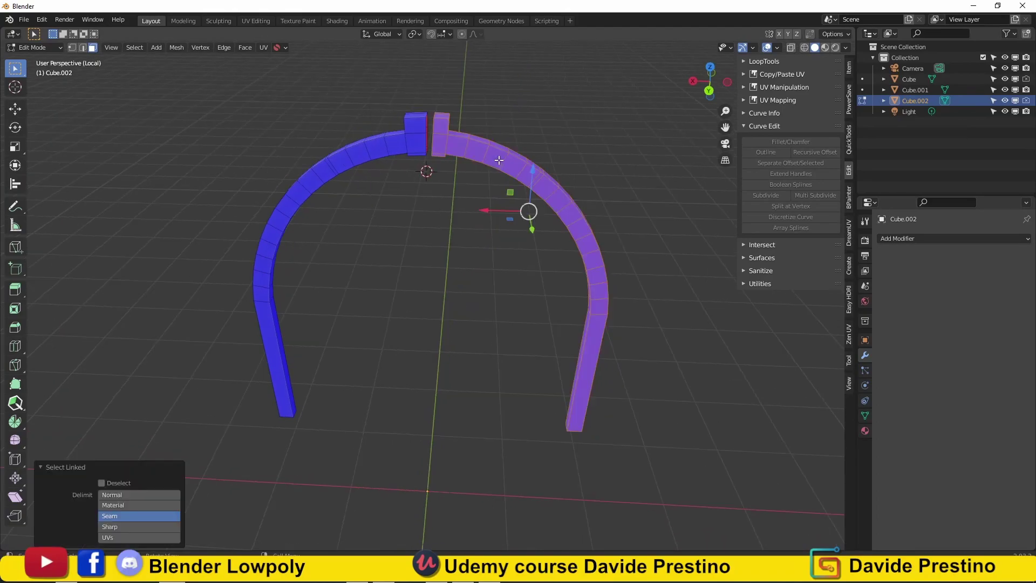
{"action": "key", "text": "shift+h"}
{"action": "scroll", "coordinate": [362, 194], "scroll_direction": "up", "scroll_amount": 3}
{"action": "key", "text": "2"}
{"action": "key", "text": "x"}
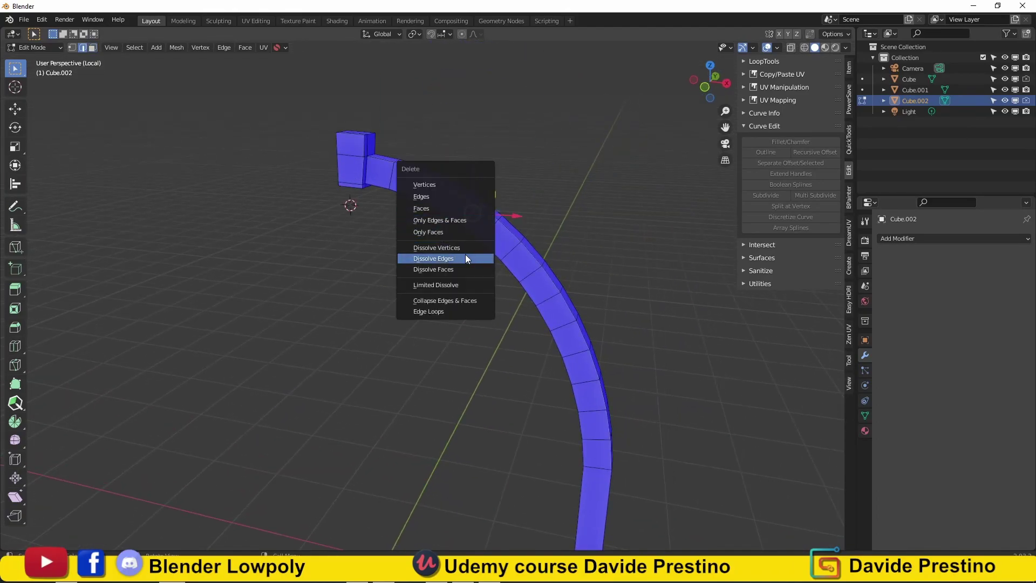
{"action": "left_click", "coordinate": [468, 259]}
{"action": "mouse_move", "coordinate": [655, 317]}
{"action": "middle_mouse_down"}
{"action": "mouse_move", "coordinate": [469, 293]}
{"action": "mouse_move", "coordinate": [566, 280]}
{"action": "mouse_move", "coordinate": [486, 294]}
{"action": "middle_mouse_up"}
Leave local view, hide Face Orientation, and add a Mirror modifier to the half arch
{"action": "key", "text": "Tab"}
{"action": "key", "text": "KP_Divide"}
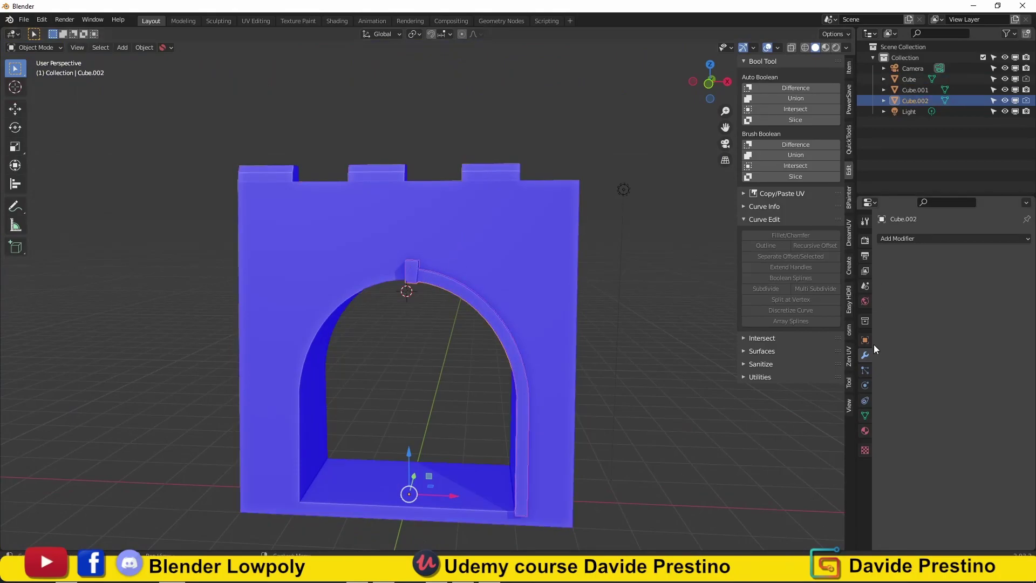
{"action": "left_click", "coordinate": [777, 47]}
{"action": "left_click", "coordinate": [712, 241]}
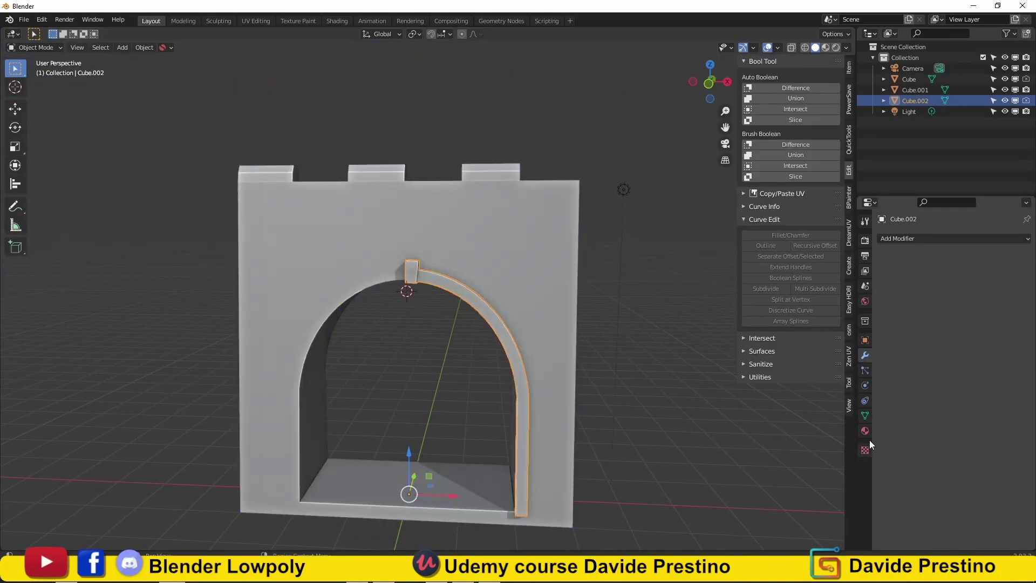
{"action": "left_click", "coordinate": [898, 238]}
{"action": "left_click", "coordinate": [809, 280]}
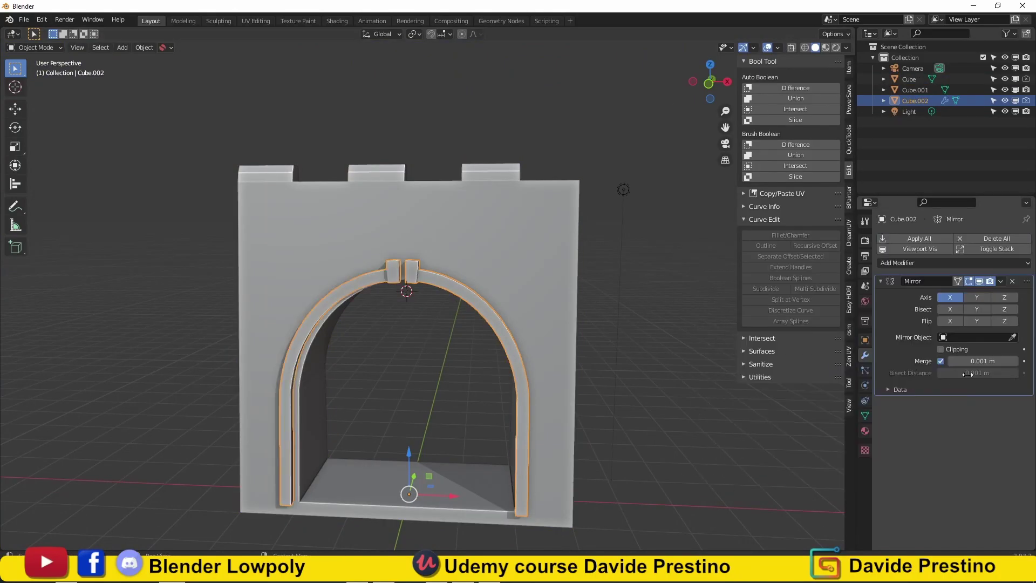
Set the Mirror object to the tower Cube and slide the keystone half along X to centre it
{"action": "left_click", "coordinate": [435, 217]}
{"action": "key", "text": "Tab"}
{"action": "key", "text": "KP_Decimal"}
{"action": "mouse_move", "coordinate": [443, 243]}
{"action": "middle_mouse_down"}
{"action": "mouse_move", "coordinate": [482, 276]}
{"action": "mouse_move", "coordinate": [329, 246]}
{"action": "mouse_move", "coordinate": [351, 259]}
{"action": "middle_mouse_up"}
{"action": "key", "text": "g"}
{"action": "key", "text": "x"}
{"action": "left_click", "coordinate": [448, 292]}
Bevel the brick face beside the keystone to separate it from its neighbours
{"action": "left_click", "coordinate": [329, 246]}
{"action": "key", "text": "3"}
{"action": "key", "text": "ctrl+b"}
{"action": "left_click", "coordinate": [447, 265]}
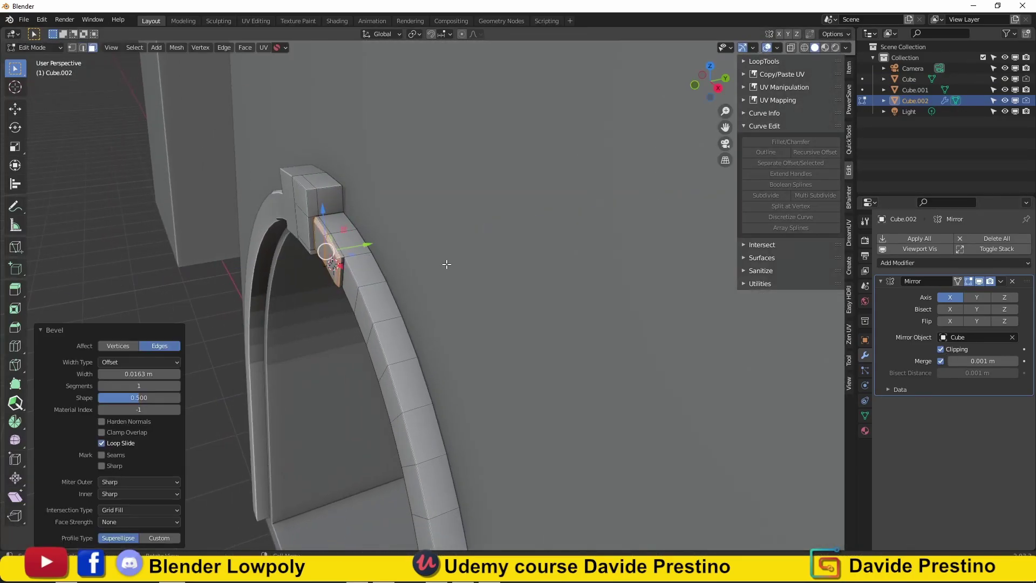
{"action": "mouse_move", "coordinate": [446, 264]}
{"action": "middle_mouse_down"}
{"action": "mouse_move", "coordinate": [468, 296]}
{"action": "mouse_move", "coordinate": [475, 260]}
{"action": "mouse_move", "coordinate": [459, 200]}
{"action": "middle_mouse_up"}
{"action": "key", "text": "e"}
{"action": "left_click", "coordinate": [449, 281]}
{"action": "left_click", "coordinate": [476, 259]}
Bevel another brick along the arch and select the next brick face
{"action": "left_click", "coordinate": [474, 261]}
{"action": "key", "text": "ctrl+b"}
{"action": "left_click", "coordinate": [528, 255]}
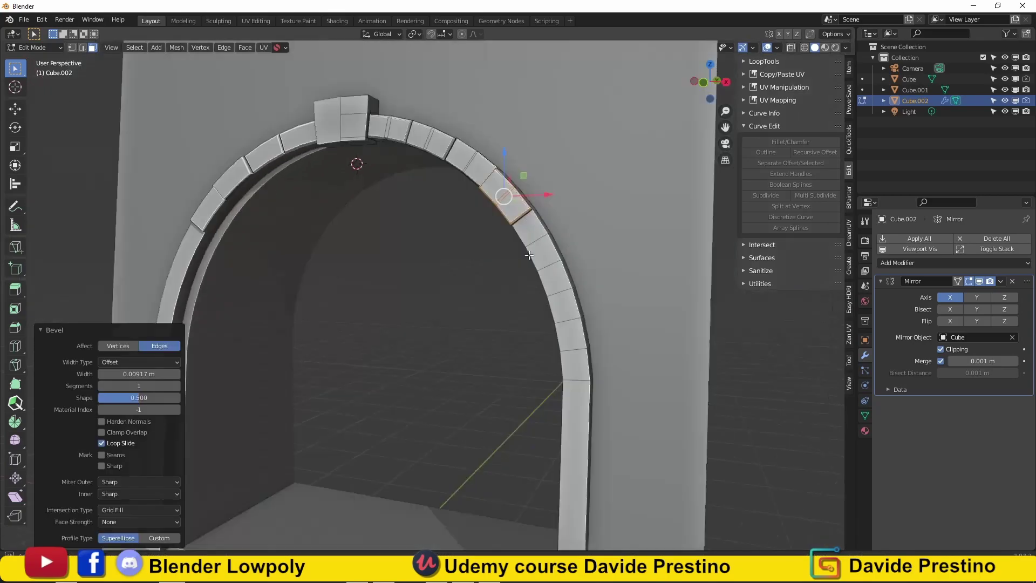
{"action": "mouse_move", "coordinate": [529, 255]}
{"action": "middle_mouse_down"}
{"action": "mouse_move", "coordinate": [606, 278]}
{"action": "mouse_move", "coordinate": [365, 151]}
{"action": "middle_mouse_up"}
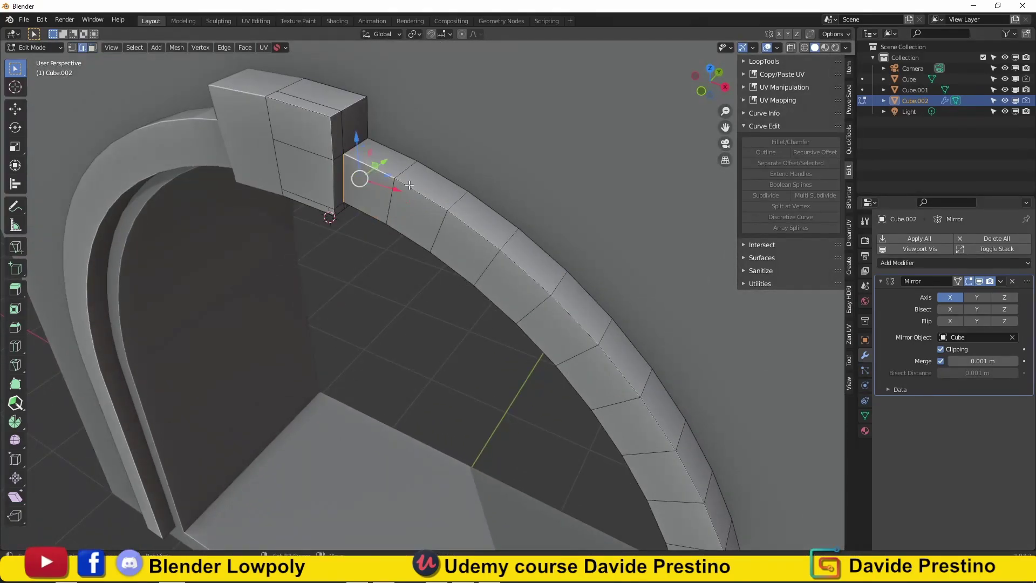
{"action": "middle_click_drag", "start_coordinate": [410, 185], "coordinate": [332, 219]}
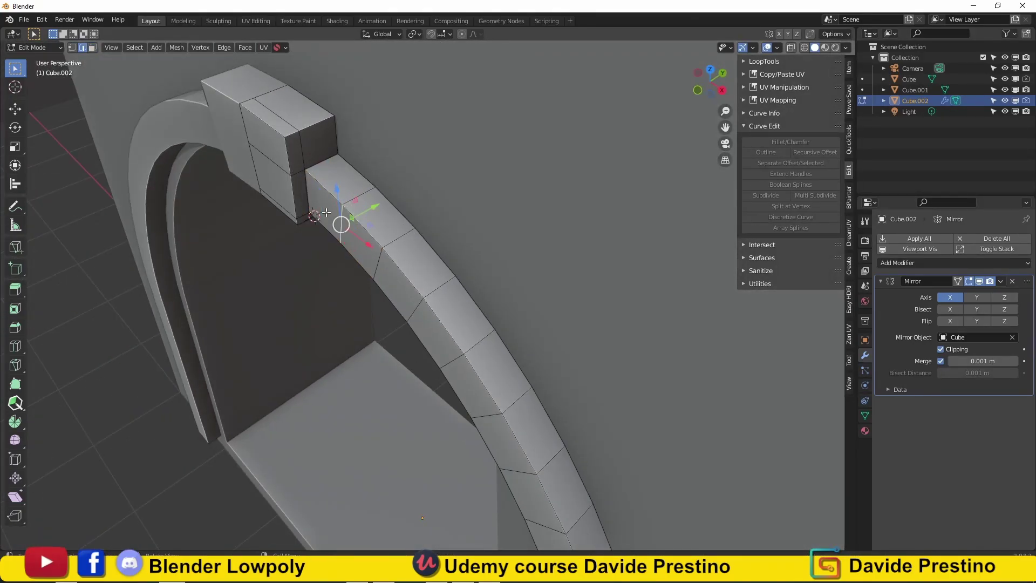
{"action": "left_click_drag", "start_coordinate": [379, 216], "coordinate": [344, 229]}
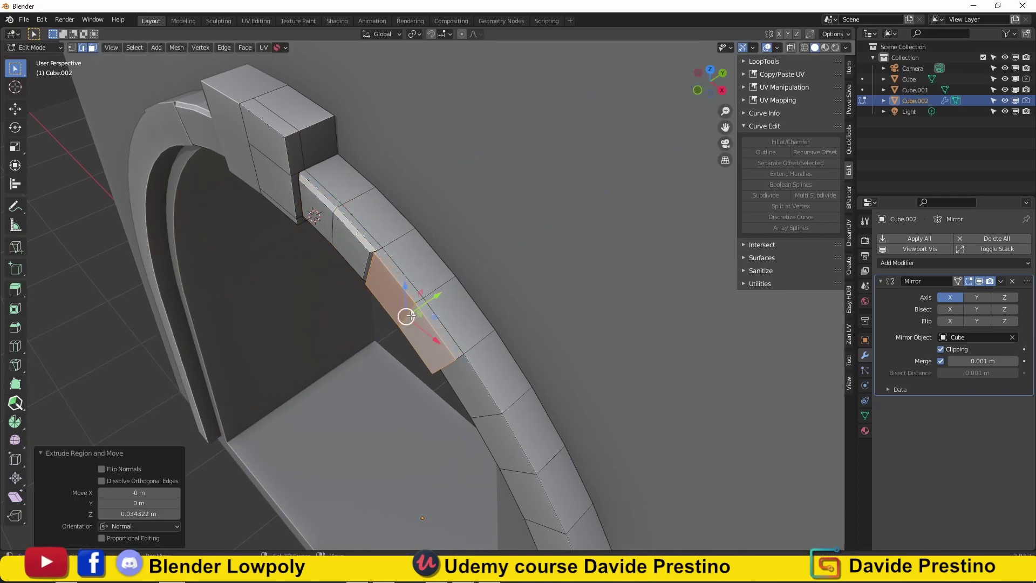
Push two brick faces along the arc slightly outward as raised stone blocks
{"action": "middle_click_drag", "start_coordinate": [444, 290], "coordinate": [462, 191]}
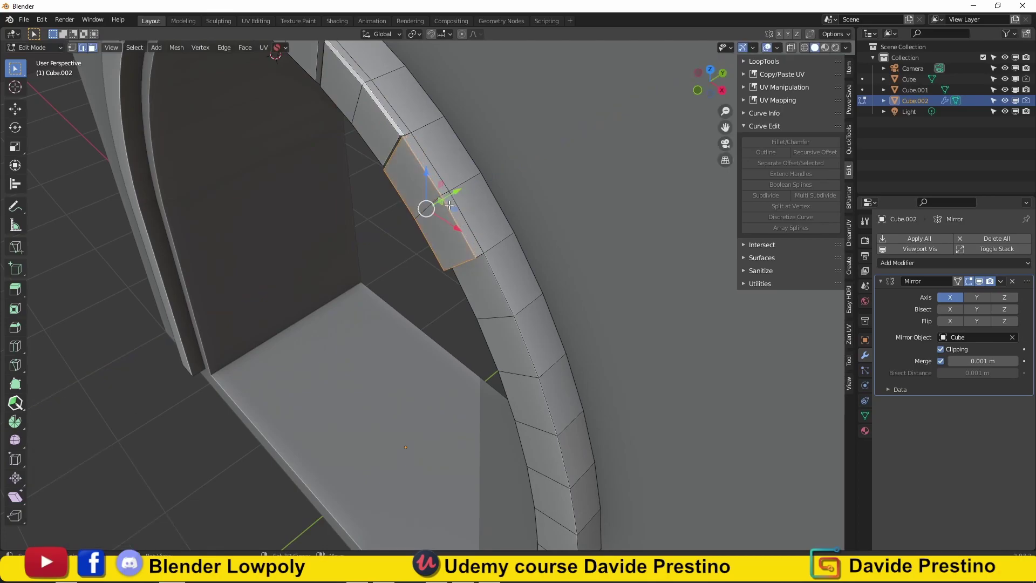
{"action": "key", "text": "e"}
{"action": "left_click", "coordinate": [465, 219]}
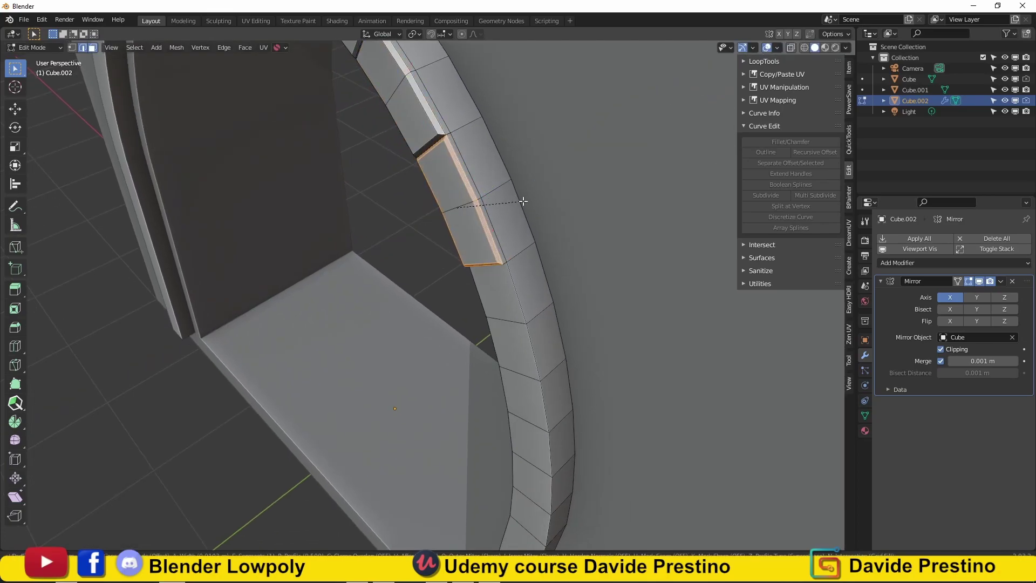
{"action": "middle_click_drag", "start_coordinate": [465, 218], "coordinate": [480, 282]}
{"action": "key", "text": "e"}
{"action": "left_click", "coordinate": [548, 236]}
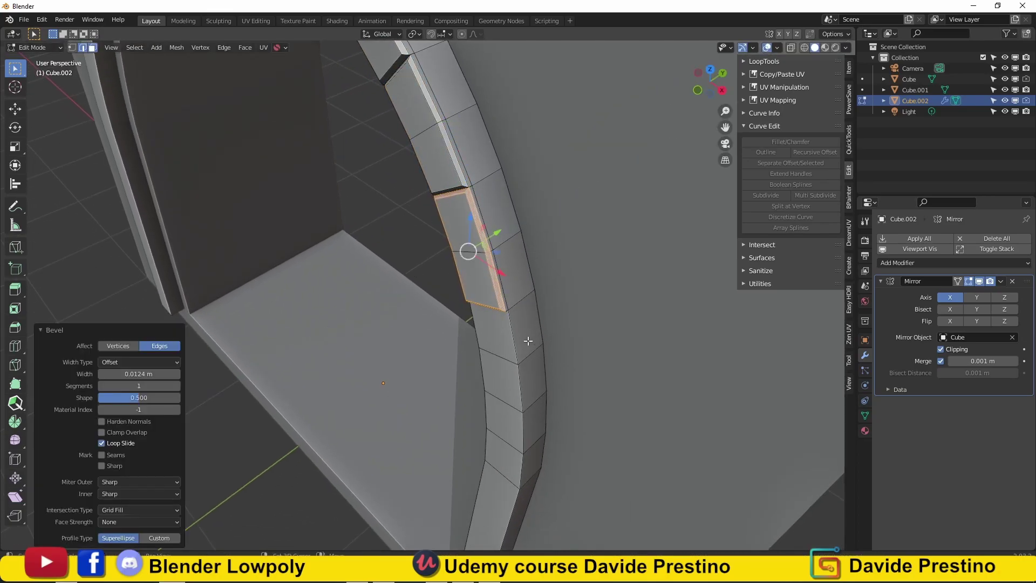
{"action": "middle_click_drag", "start_coordinate": [527, 341], "coordinate": [484, 241]}
{"action": "left_click", "coordinate": [505, 240]}
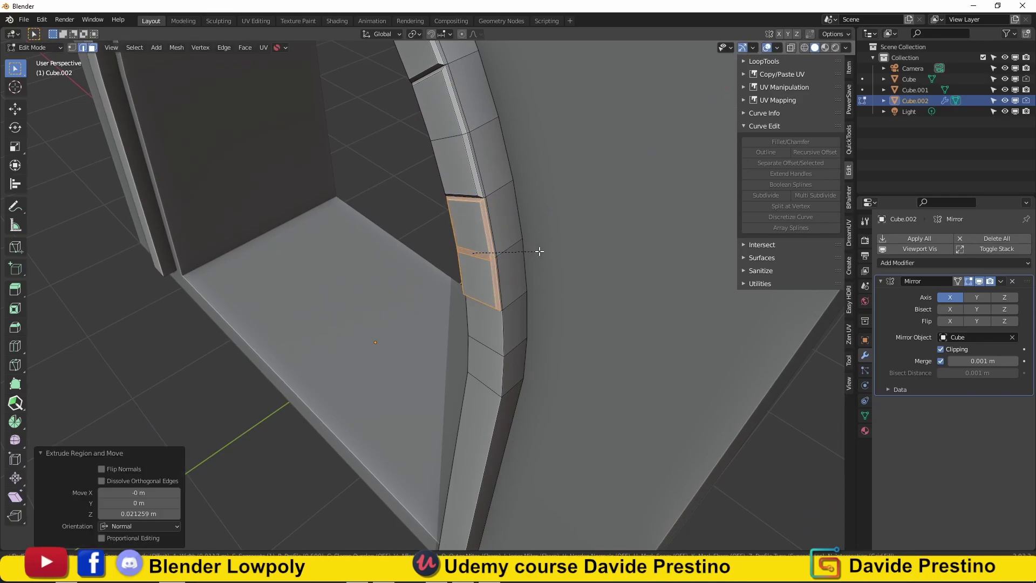
Extrude the long side strip at the lower arch outward
{"action": "middle_click_drag", "start_coordinate": [544, 234], "coordinate": [512, 272]}
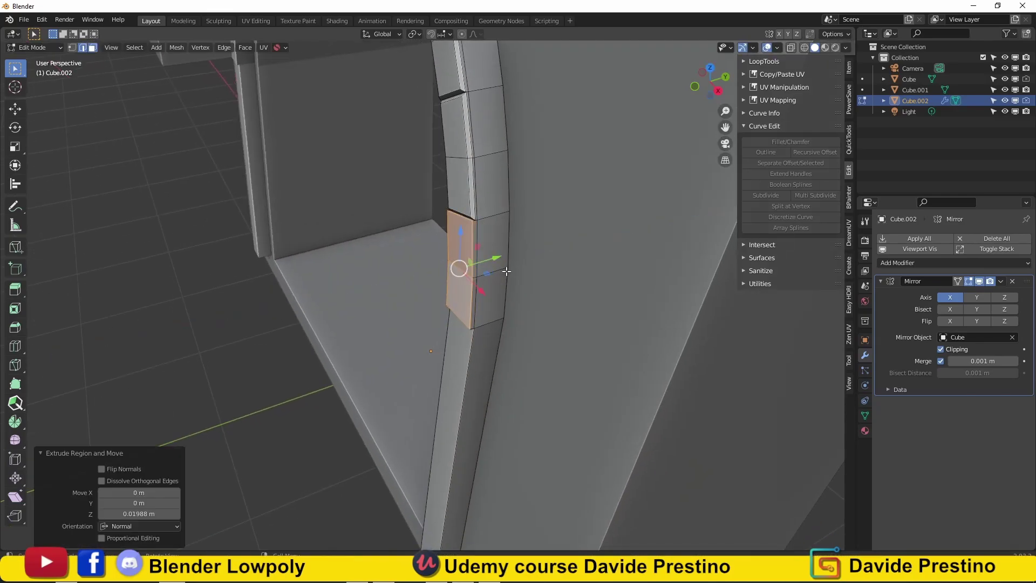
{"action": "left_click", "coordinate": [452, 422]}
{"action": "key", "text": "3"}
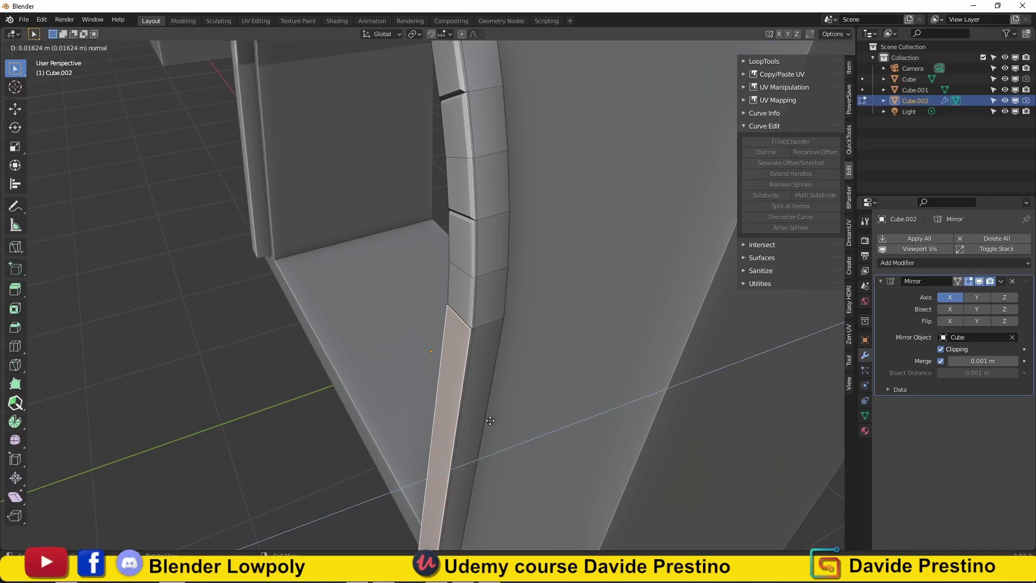
{"action": "key", "text": "e"}
{"action": "scroll", "coordinate": [593, 324], "scroll_direction": "down", "scroll_amount": 5}
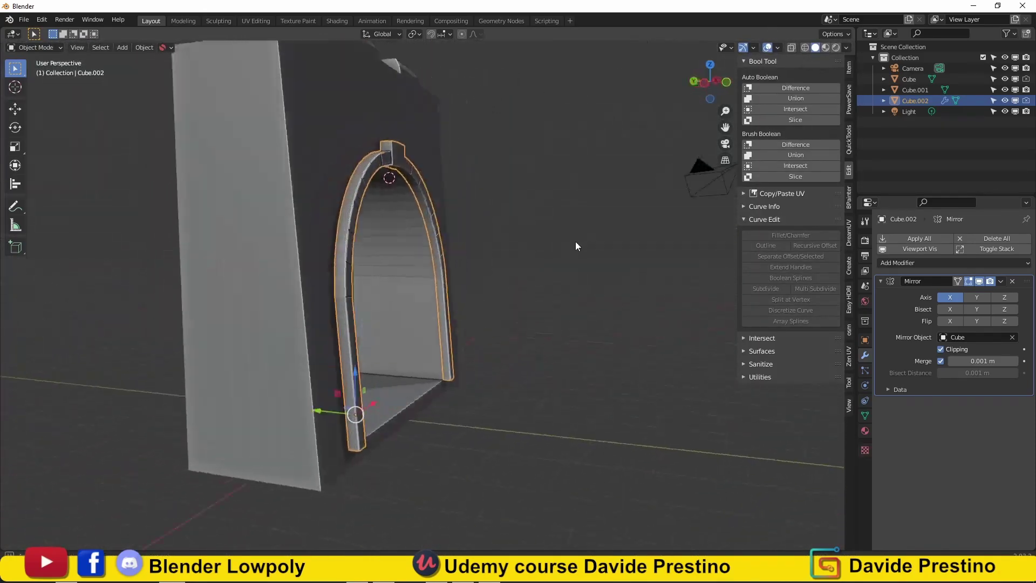
Switch to the tower wall mesh and try, then undo, an extrude on a wall strip
{"action": "middle_click_drag", "start_coordinate": [652, 285], "coordinate": [552, 244]}
{"action": "key", "text": "alt+q"}
{"action": "middle_click_drag", "start_coordinate": [367, 384], "coordinate": [358, 307]}
{"action": "left_click", "coordinate": [358, 307]}
{"action": "key", "text": "e"}
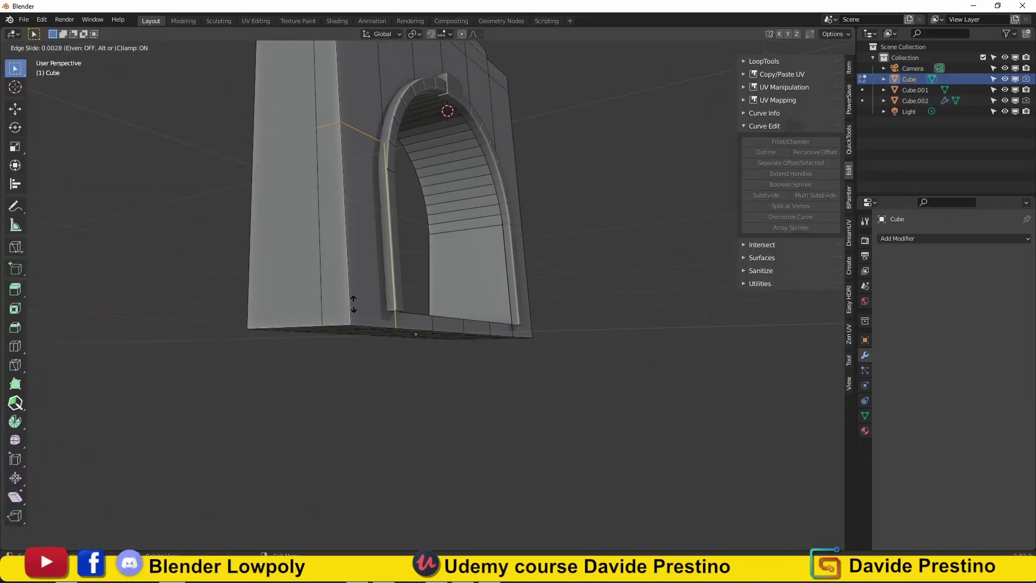
{"action": "left_click", "coordinate": [358, 306]}
{"action": "key", "text": "ctrl+z"}
Add two loop cuts beside the doorway, sliding the second near the wall's edge
{"action": "key", "text": "ctrl+r"}
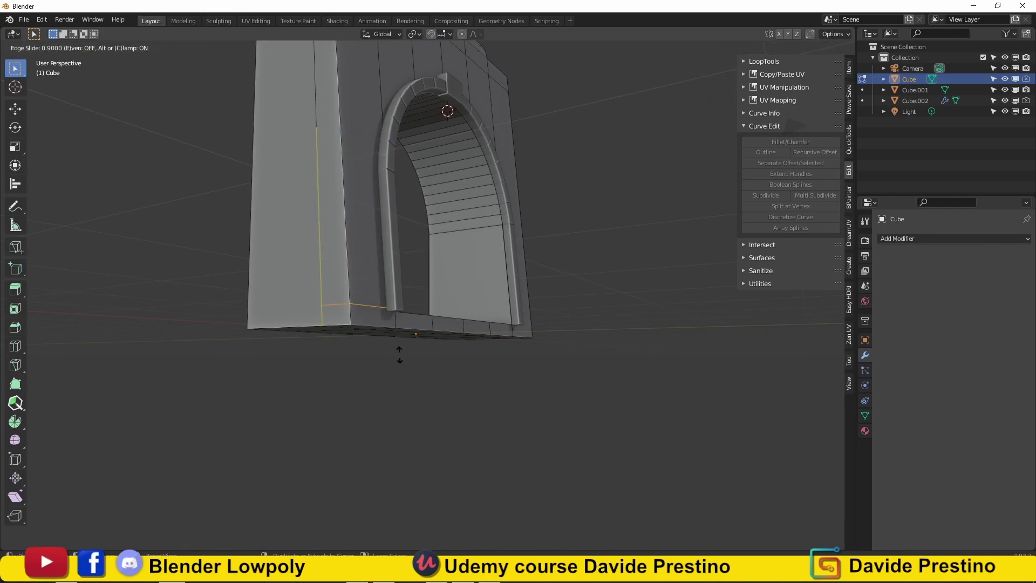
{"action": "left_click", "coordinate": [357, 308]}
{"action": "key", "text": "ctrl+z"}
{"action": "key", "text": "ctrl+r"}
{"action": "left_click", "coordinate": [400, 311]}
{"action": "middle_click_drag", "start_coordinate": [399, 312], "coordinate": [525, 302]}
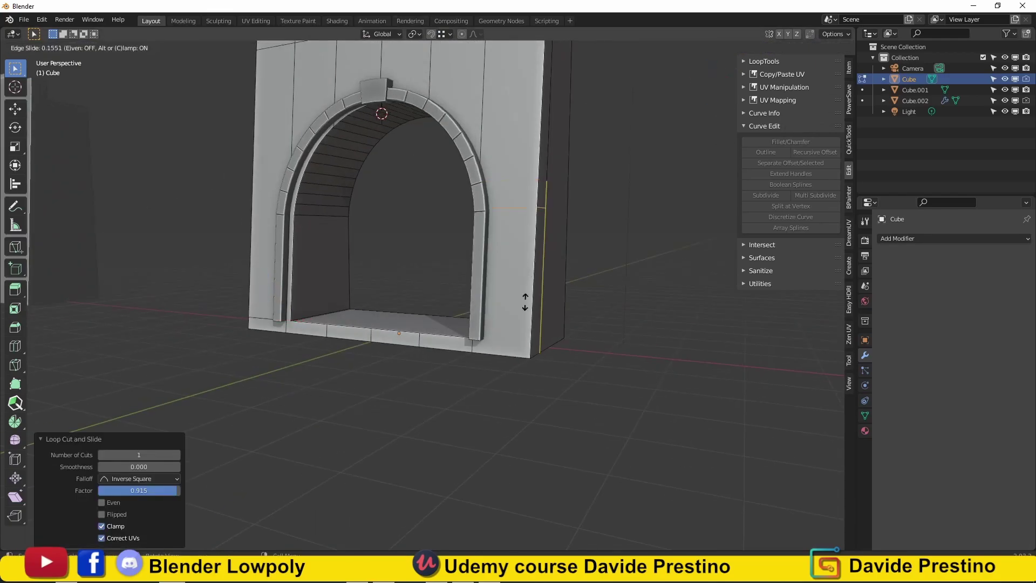
{"action": "left_click", "coordinate": [492, 343]}
{"action": "middle_click_drag", "start_coordinate": [492, 342], "coordinate": [405, 349]}
{"action": "scroll", "coordinate": [340, 291], "scroll_direction": "up", "scroll_amount": 3}
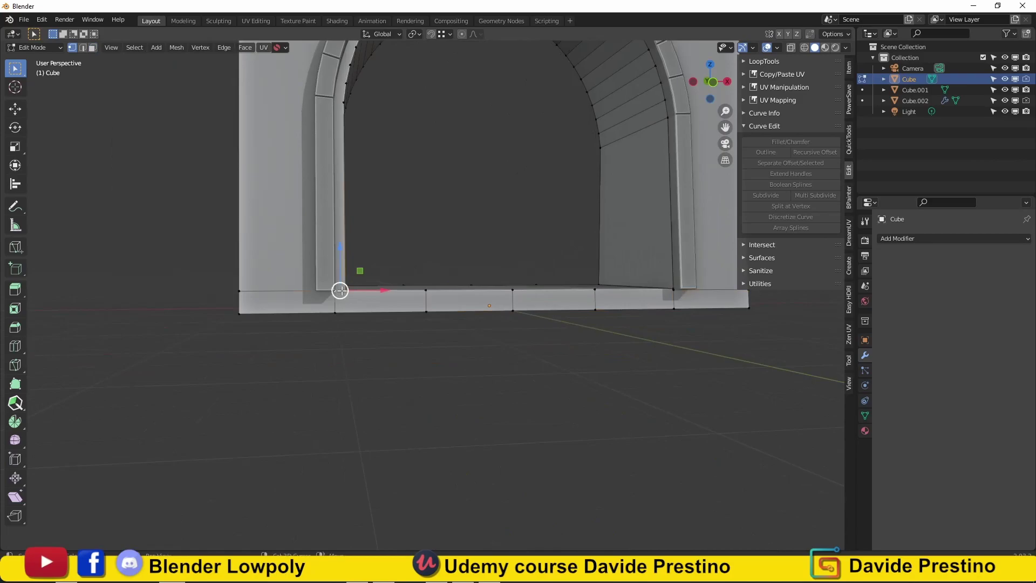
{"action": "mouse_move", "coordinate": [666, 292]}
{"action": "middle_mouse_down"}
{"action": "mouse_move", "coordinate": [576, 296]}
{"action": "mouse_move", "coordinate": [513, 377]}
{"action": "middle_mouse_up"}
In local view, slide the base vertex in line with the arch side and select the base face strip
{"action": "key", "text": "KP_Divide"}
{"action": "left_click", "coordinate": [631, 417]}
{"action": "key", "text": "shift+v"}
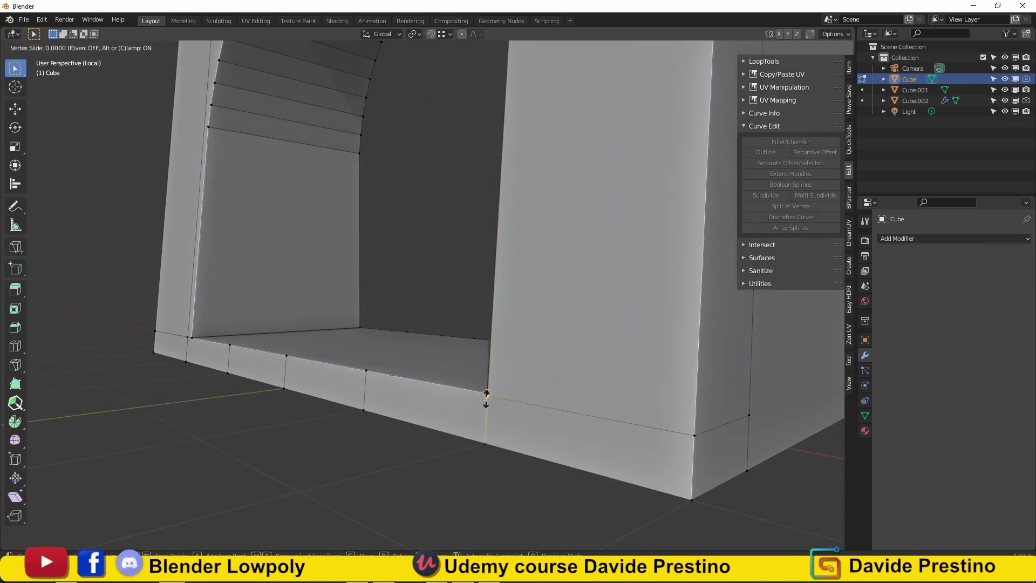
{"action": "left_click", "coordinate": [487, 393]}
{"action": "key", "text": "3"}
{"action": "left_click", "coordinate": [519, 421]}
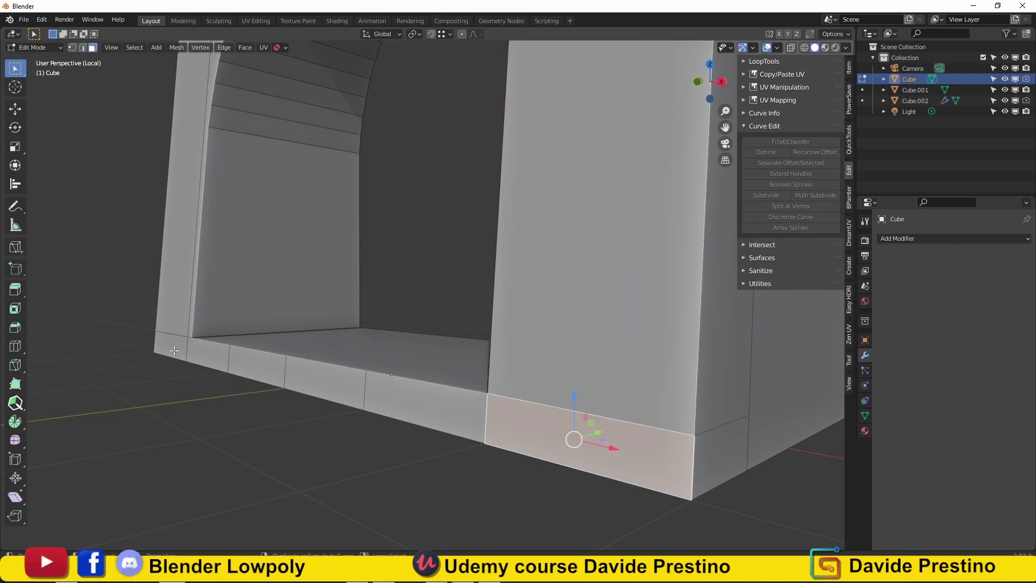
{"action": "left_click", "coordinate": [174, 350], "text": "alt"}
Exit local view and frame the whole arched wall to see the battlements
{"action": "key", "text": "KP_Divide"}
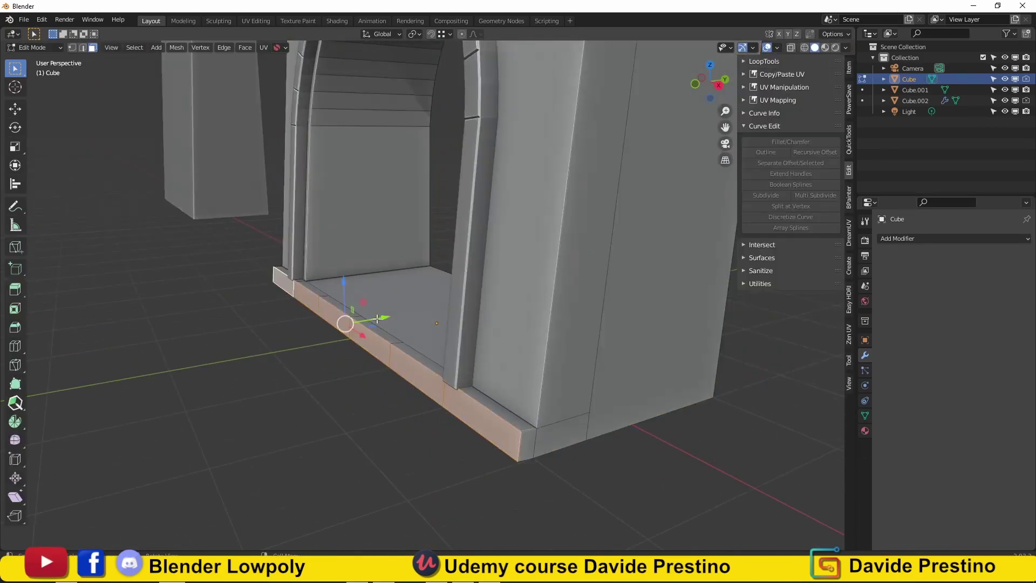
{"action": "key", "text": "Tab"}
{"action": "key", "text": "KP_Decimal"}
{"action": "mouse_move", "coordinate": [423, 342]}
{"action": "middle_mouse_down"}
{"action": "mouse_move", "coordinate": [482, 338]}
{"action": "mouse_move", "coordinate": [393, 351]}
{"action": "mouse_move", "coordinate": [469, 315]}
{"action": "mouse_move", "coordinate": [315, 332]}
{"action": "middle_mouse_up"}
{"action": "key", "text": "Tab"}
Separate the edge path around the arch rim into its own object and edit it
{"action": "key", "text": "2"}
{"action": "left_click", "coordinate": [413, 221], "text": "ctrl"}
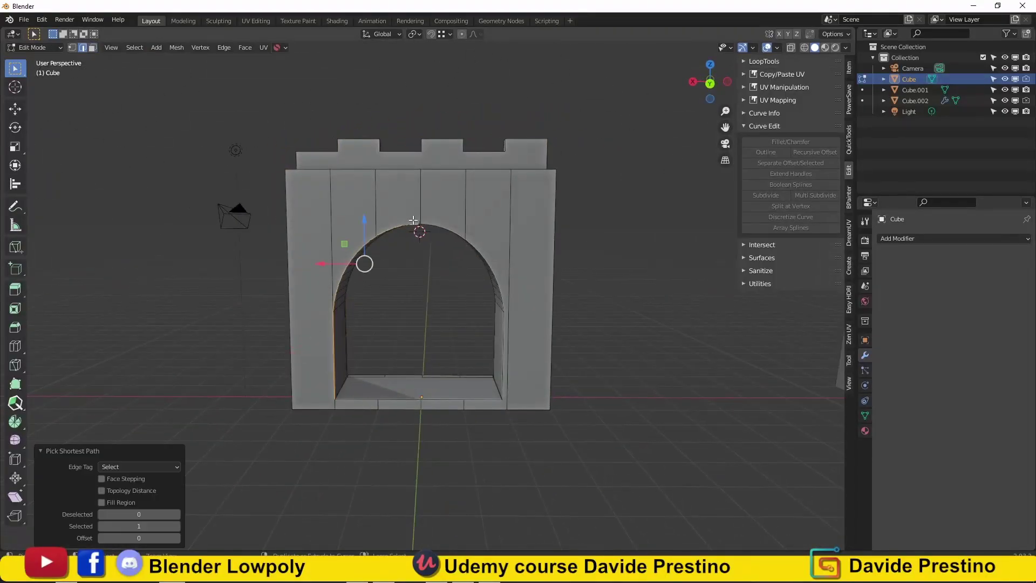
{"action": "middle_click_drag", "start_coordinate": [413, 221], "coordinate": [465, 329]}
{"action": "key", "text": "p"}
{"action": "left_click", "coordinate": [464, 312]}
{"action": "key", "text": "Tab"}
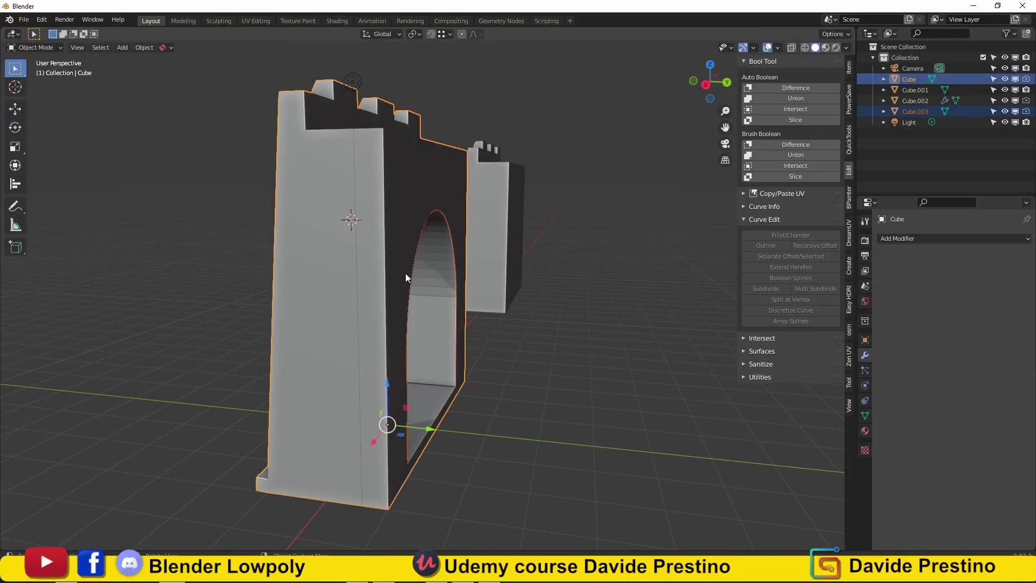
{"action": "key", "text": "Tab"}
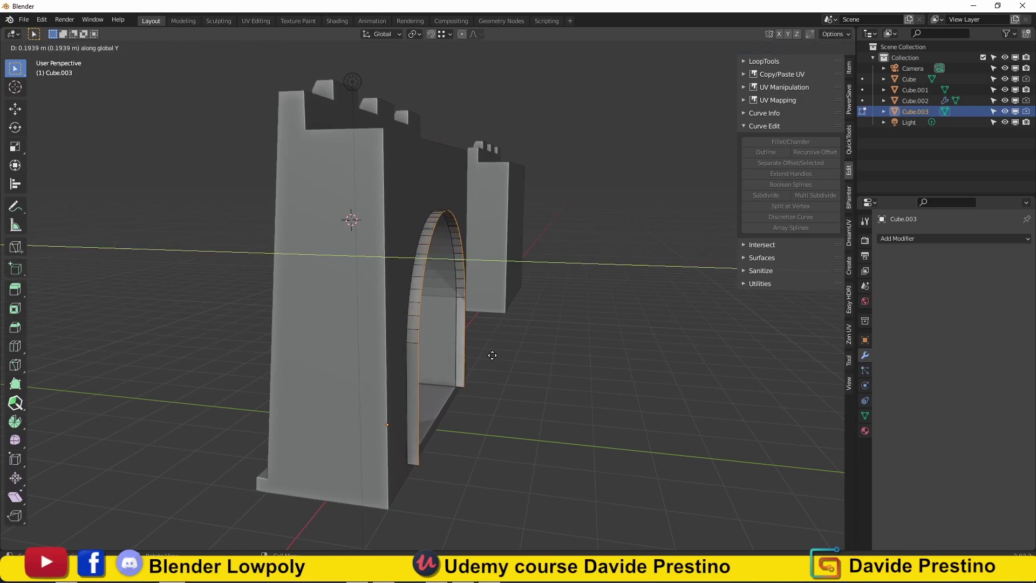
{"action": "left_click", "coordinate": [492, 356]}
Isolate the arch strip, dissolve extra edges and delete its right half's faces
{"action": "key", "text": "KP_Divide"}
{"action": "left_click", "coordinate": [333, 247]}
{"action": "left_click", "coordinate": [332, 250]}
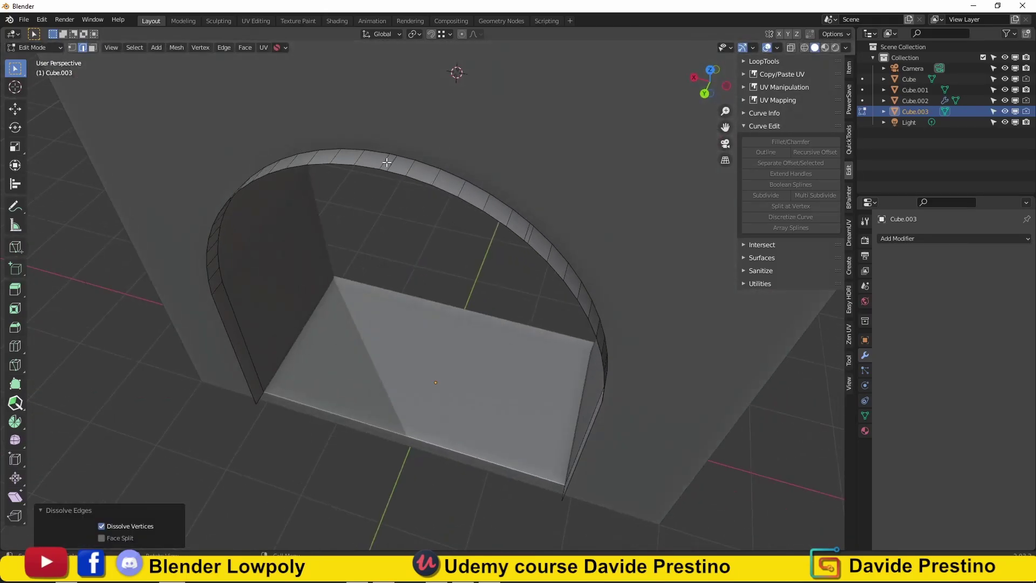
{"action": "left_click", "coordinate": [391, 164]}
{"action": "middle_click_drag", "start_coordinate": [398, 208], "coordinate": [427, 238]}
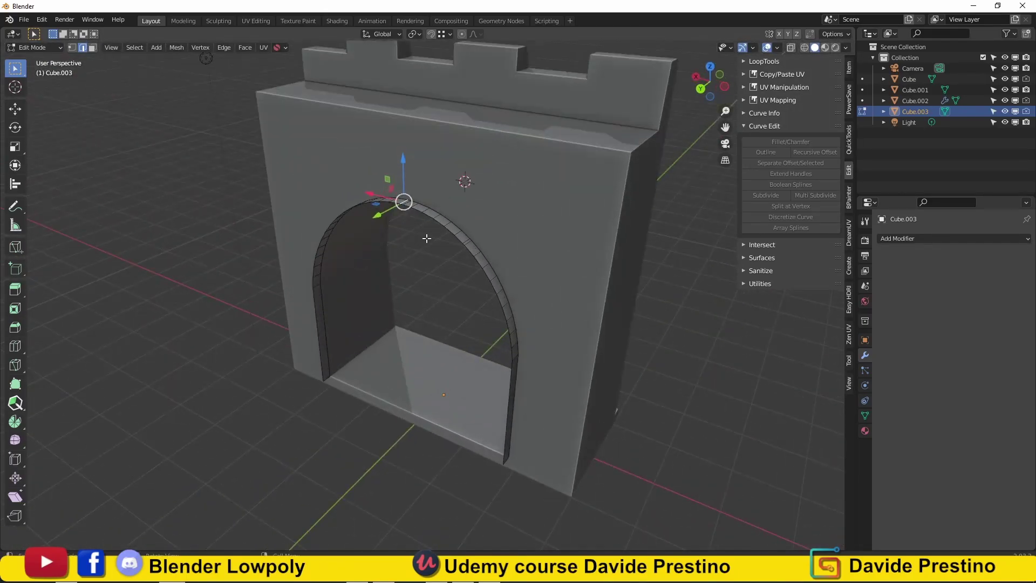
{"action": "scroll", "coordinate": [426, 238], "scroll_direction": "up", "scroll_amount": 4}
{"action": "left_click", "coordinate": [401, 166], "text": "alt"}
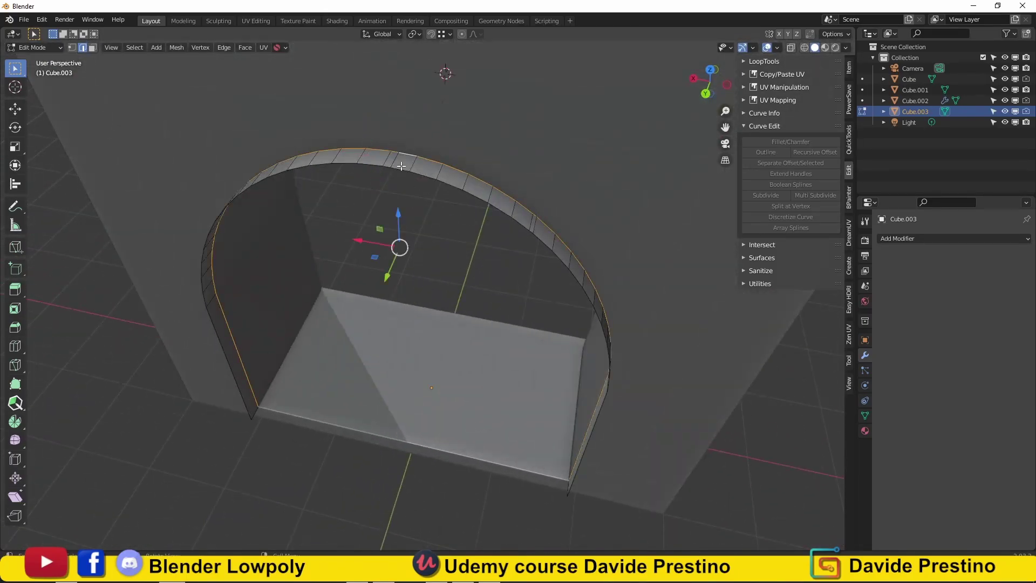
{"action": "left_click", "coordinate": [401, 158]}
{"action": "key", "text": "x"}
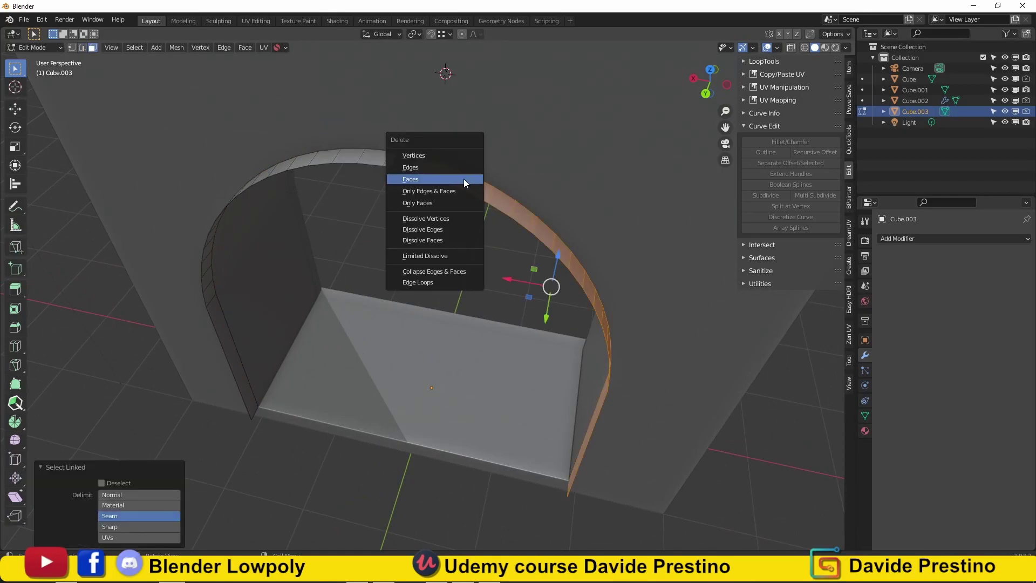
{"action": "left_click", "coordinate": [464, 179]}
Mirror the remaining arch half with clipping at the centre and dissolve the selected edges
{"action": "left_click", "coordinate": [953, 238]}
{"action": "left_click", "coordinate": [855, 403]}
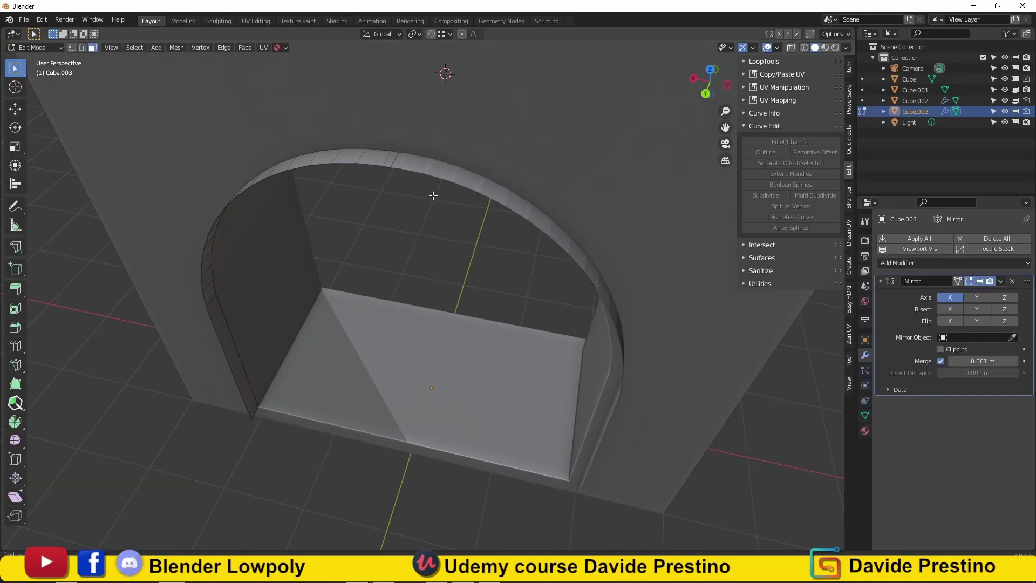
{"action": "middle_click_drag", "start_coordinate": [433, 196], "coordinate": [412, 203]}
{"action": "left_click", "coordinate": [940, 349]}
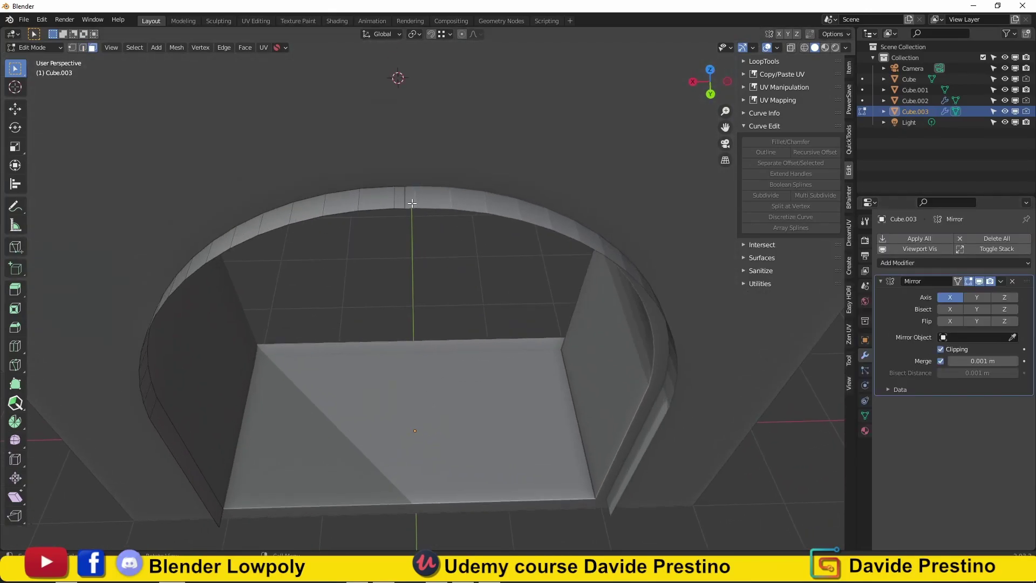
{"action": "left_click", "coordinate": [385, 198]}
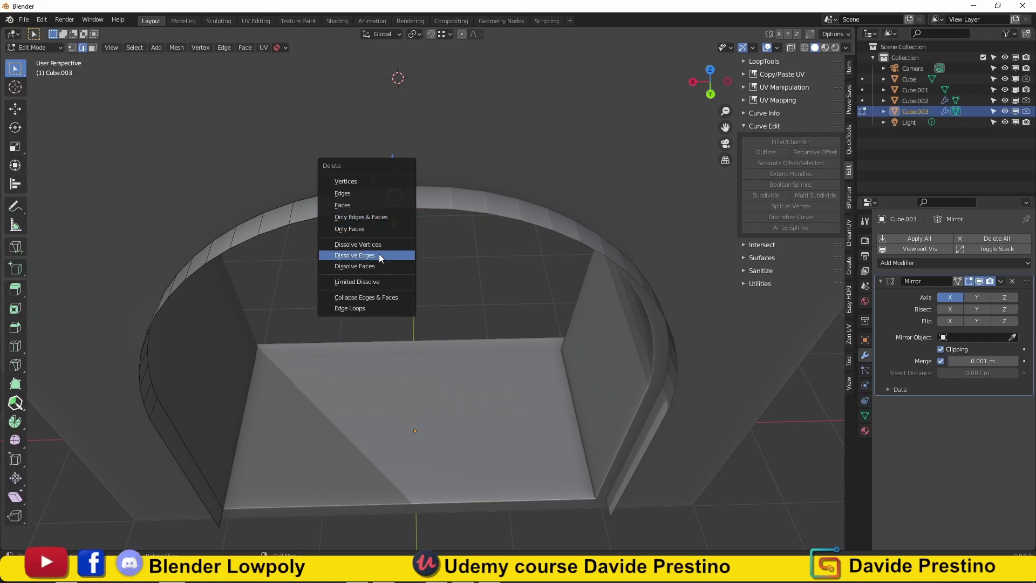
{"action": "left_click", "coordinate": [379, 256]}
{"action": "scroll", "coordinate": [380, 255], "scroll_direction": "down", "scroll_amount": 5}
{"action": "middle_click_drag", "start_coordinate": [380, 256], "coordinate": [485, 324]}
{"action": "scroll", "coordinate": [485, 324], "scroll_direction": "up", "scroll_amount": 4}
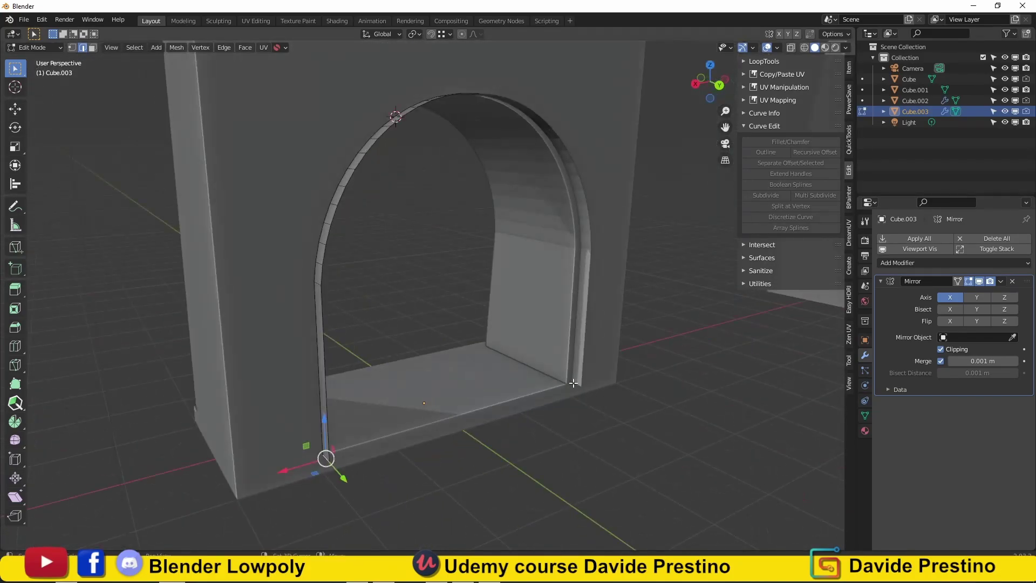
{"action": "mouse_move", "coordinate": [573, 383]}
{"action": "middle_mouse_down"}
{"action": "mouse_move", "coordinate": [509, 382]}
{"action": "mouse_move", "coordinate": [429, 332]}
{"action": "mouse_move", "coordinate": [377, 370]}
{"action": "mouse_move", "coordinate": [351, 316]}
{"action": "mouse_move", "coordinate": [437, 221]}
{"action": "mouse_move", "coordinate": [342, 278]}
{"action": "middle_mouse_up"}
{"action": "scroll", "coordinate": [509, 382], "scroll_direction": "up", "scroll_amount": 3}
{"action": "scroll", "coordinate": [513, 352], "scroll_direction": "down", "scroll_amount": 5}
Delete the separated arch strip and select the arch opening's edge on the gate wall
{"action": "key", "text": "Tab"}
{"action": "key", "text": "Delete"}
{"action": "left_click", "coordinate": [426, 339]}
{"action": "key", "text": "Tab"}
{"action": "left_click", "coordinate": [351, 315]}
{"action": "scroll", "coordinate": [342, 278], "scroll_direction": "up", "scroll_amount": 4}
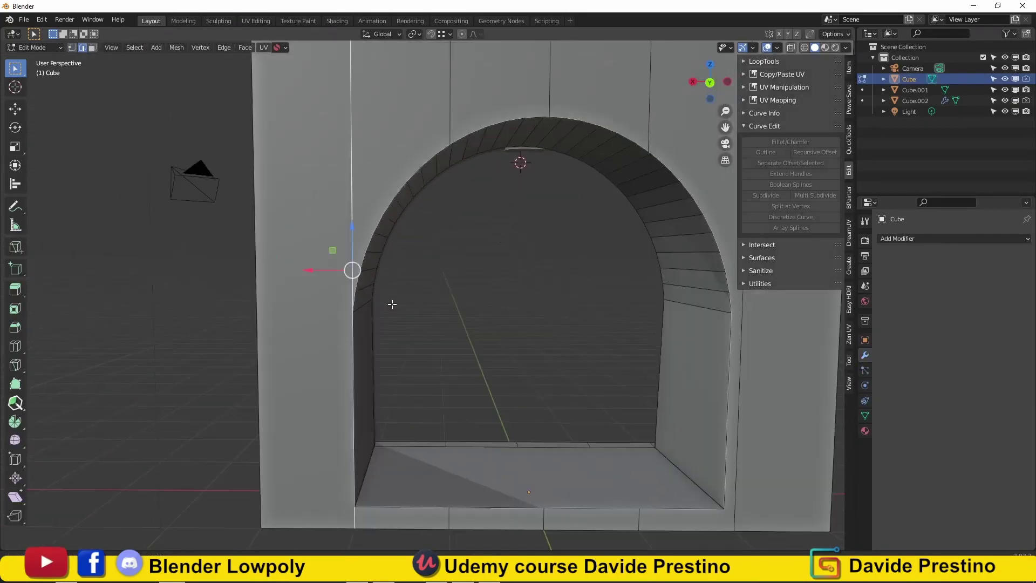
{"action": "scroll", "coordinate": [390, 301], "scroll_direction": "up", "scroll_amount": 3}
{"action": "left_click", "coordinate": [358, 282], "text": "ctrl"}
{"action": "scroll", "coordinate": [358, 282], "scroll_direction": "down", "scroll_amount": 1}
{"action": "scroll", "coordinate": [631, 405], "scroll_direction": "down", "scroll_amount": 5}
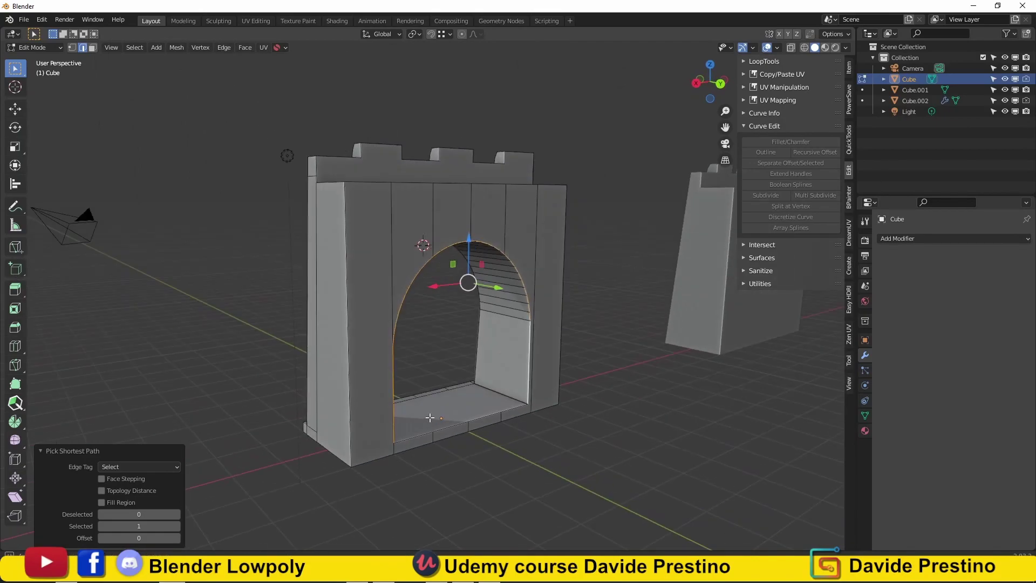
Split the ring of faces lining the arch into Cube.003 and edit that piece
{"action": "mouse_move", "coordinate": [594, 367]}
{"action": "middle_mouse_down"}
{"action": "mouse_move", "coordinate": [500, 296]}
{"action": "mouse_move", "coordinate": [545, 302]}
{"action": "middle_mouse_up"}
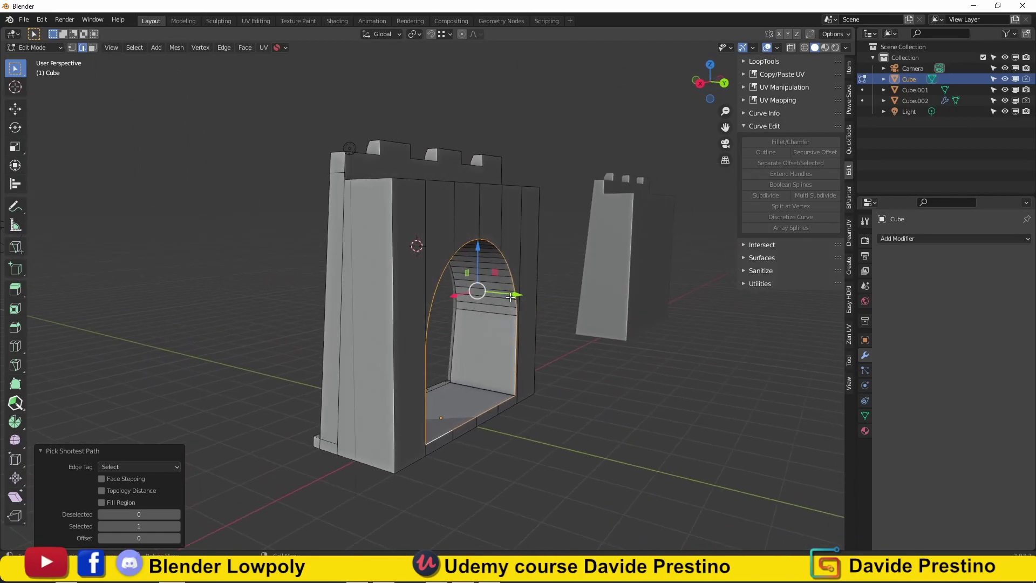
{"action": "key", "text": "g"}
{"action": "key", "text": "Escape"}
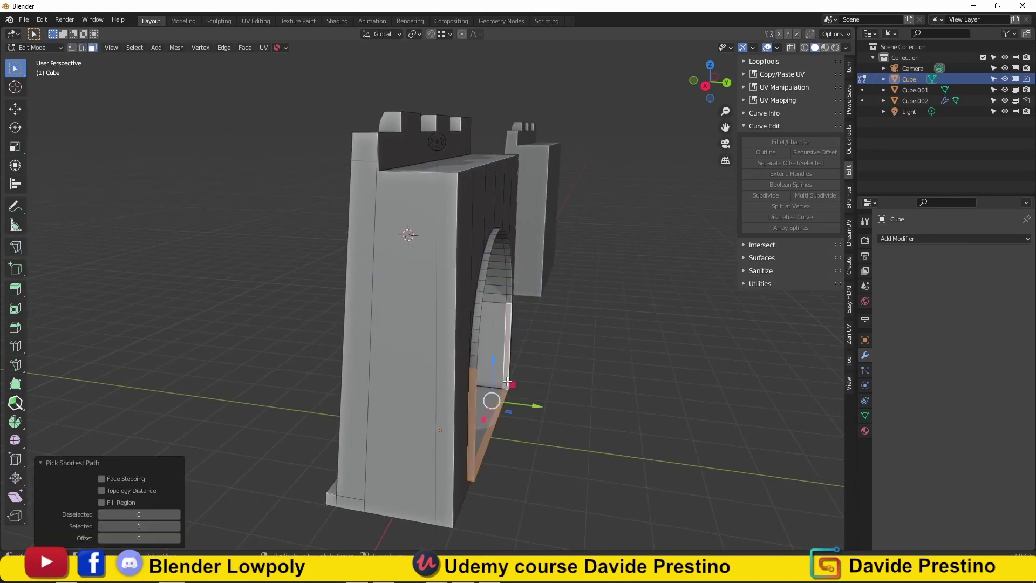
{"action": "key", "text": "alt+a"}
{"action": "mouse_move", "coordinate": [486, 388]}
{"action": "middle_mouse_down"}
{"action": "mouse_move", "coordinate": [395, 327]}
{"action": "mouse_move", "coordinate": [486, 302]}
{"action": "middle_mouse_up"}
{"action": "left_click", "coordinate": [372, 269], "text": "alt"}
{"action": "key", "text": "p"}
{"action": "left_click", "coordinate": [459, 304]}
{"action": "key", "text": "Tab"}
{"action": "left_click", "coordinate": [423, 322]}
{"action": "key", "text": "Tab"}
Check the arch's face normals with the Face Orientation overlay, then turn it off
{"action": "left_click", "coordinate": [777, 47]}
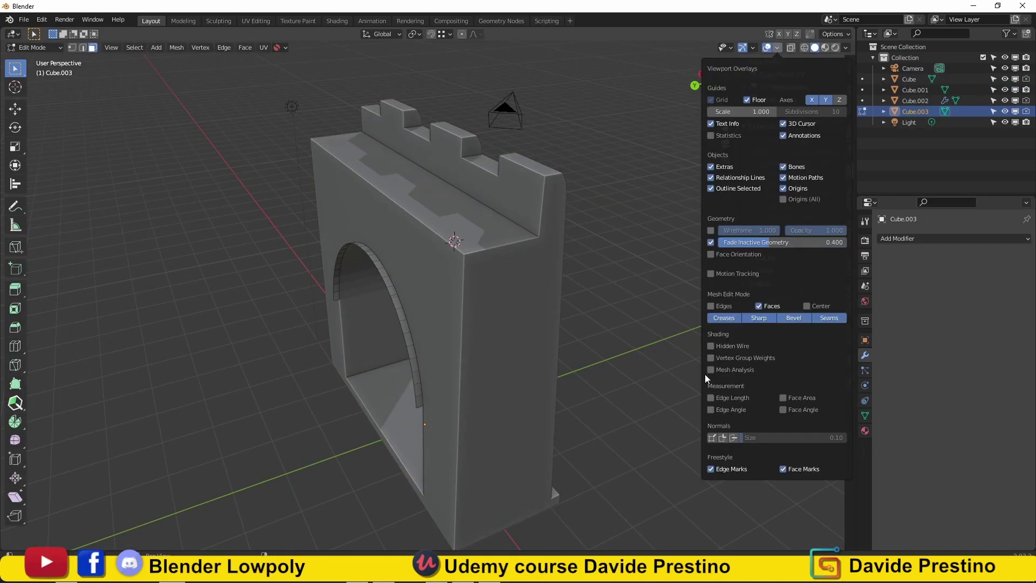
{"action": "left_click", "coordinate": [710, 254]}
{"action": "scroll", "coordinate": [468, 341], "scroll_direction": "up", "scroll_amount": 3}
{"action": "mouse_move", "coordinate": [540, 324]}
{"action": "middle_mouse_down"}
{"action": "mouse_move", "coordinate": [469, 341]}
{"action": "mouse_move", "coordinate": [532, 317]}
{"action": "middle_mouse_up"}
{"action": "left_click", "coordinate": [777, 48]}
{"action": "mouse_move", "coordinate": [411, 303]}
{"action": "middle_mouse_down"}
{"action": "mouse_move", "coordinate": [378, 317]}
{"action": "mouse_move", "coordinate": [381, 341]}
{"action": "middle_mouse_up"}
{"action": "left_click", "coordinate": [766, 47]}
{"action": "left_click", "coordinate": [721, 337]}
{"action": "mouse_move", "coordinate": [485, 292]}
{"action": "middle_mouse_down"}
{"action": "mouse_move", "coordinate": [455, 282]}
{"action": "mouse_move", "coordinate": [486, 226]}
{"action": "middle_mouse_up"}
Thicken the arch faces and push the top faces outward with Alt+S into a keystone
{"action": "left_click", "coordinate": [457, 276]}
{"action": "left_click", "coordinate": [428, 197]}
{"action": "mouse_move", "coordinate": [428, 196]}
{"action": "middle_mouse_down"}
{"action": "mouse_move", "coordinate": [410, 270]}
{"action": "mouse_move", "coordinate": [419, 231]}
{"action": "mouse_move", "coordinate": [296, 273]}
{"action": "mouse_move", "coordinate": [452, 239]}
{"action": "middle_mouse_up"}
{"action": "scroll", "coordinate": [446, 262], "scroll_direction": "up", "scroll_amount": 3}
{"action": "key", "text": "ctrl+KP_Add"}
{"action": "key", "text": "alt+s"}
{"action": "left_click", "coordinate": [426, 241]}
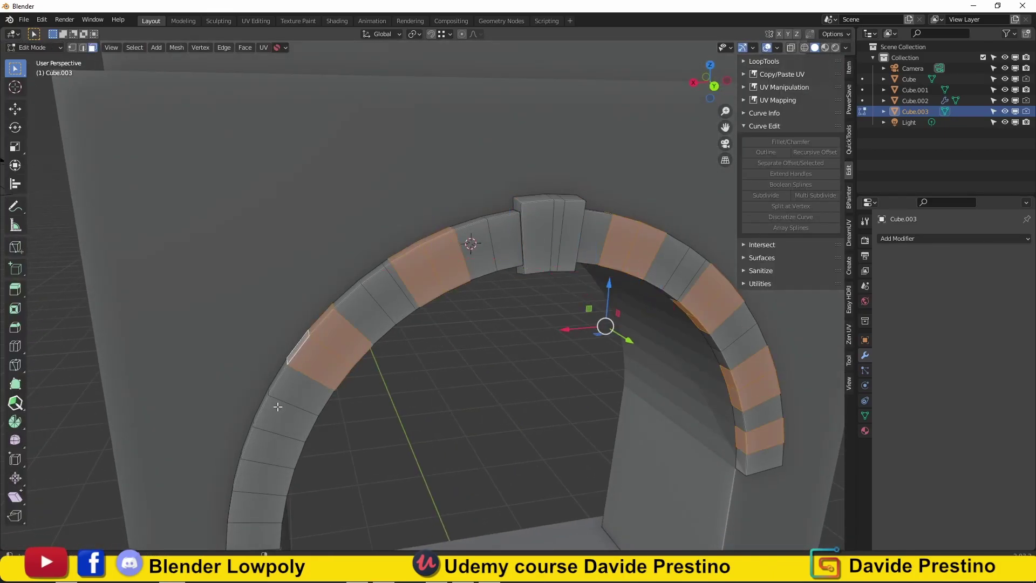
Extrude the arch faces, view the arch against both walls, and re-enter Edit Mode
{"action": "scroll", "coordinate": [277, 406], "scroll_direction": "down", "scroll_amount": 3}
{"action": "key", "text": "alt+e"}
{"action": "left_click", "coordinate": [520, 296]}
{"action": "key", "text": "Tab"}
{"action": "scroll", "coordinate": [464, 297], "scroll_direction": "down", "scroll_amount": 1}
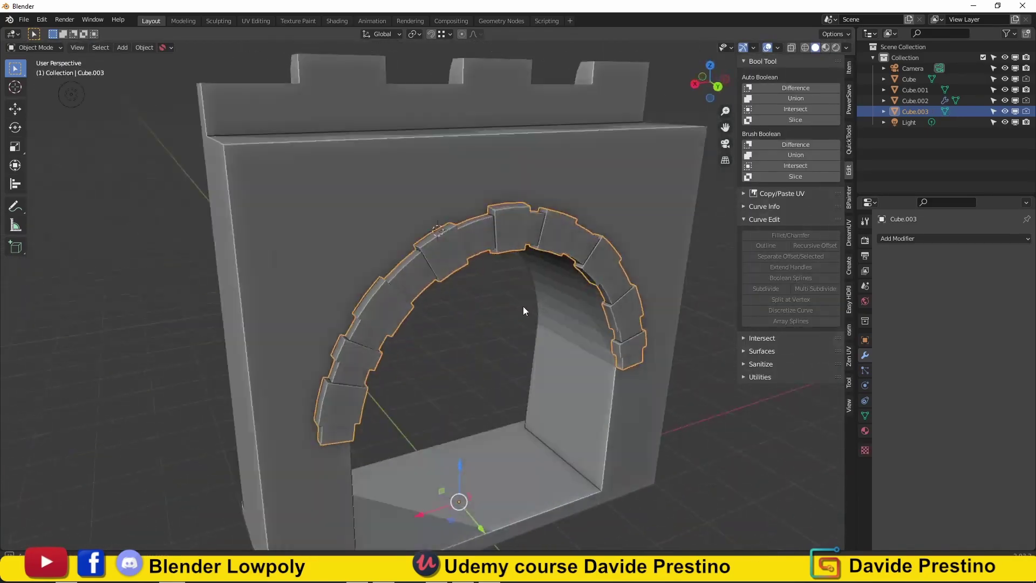
{"action": "mouse_move", "coordinate": [523, 306]}
{"action": "middle_mouse_down"}
{"action": "mouse_move", "coordinate": [399, 264]}
{"action": "mouse_move", "coordinate": [184, 286]}
{"action": "mouse_move", "coordinate": [188, 345]}
{"action": "mouse_move", "coordinate": [354, 316]}
{"action": "middle_mouse_up"}
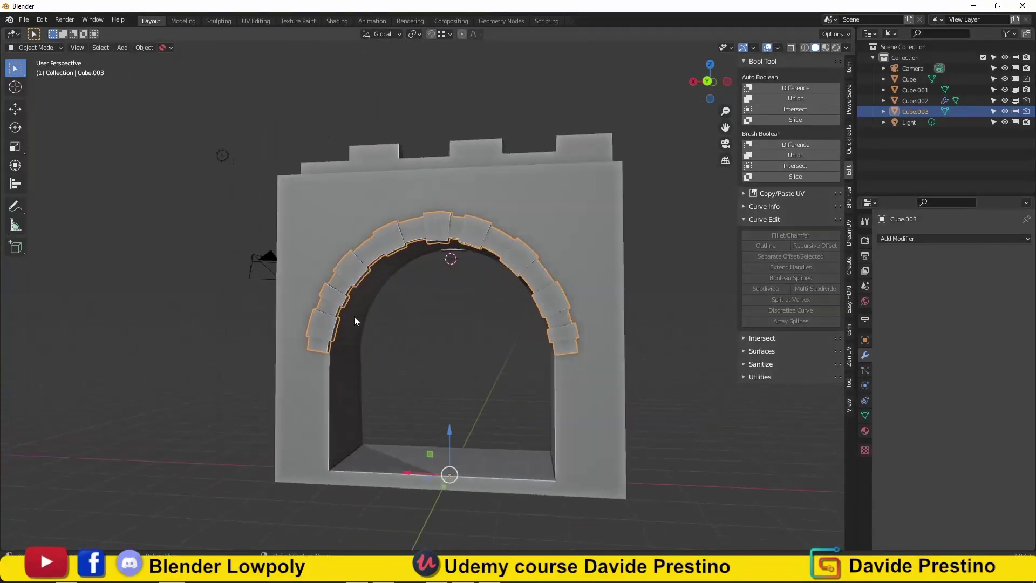
{"action": "right_click", "coordinate": [556, 311]}
{"action": "scroll", "coordinate": [556, 311], "scroll_direction": "down", "scroll_amount": 4}
{"action": "mouse_move", "coordinate": [556, 310]}
{"action": "middle_mouse_down"}
{"action": "mouse_move", "coordinate": [569, 354]}
{"action": "mouse_move", "coordinate": [517, 334]}
{"action": "middle_mouse_up"}
{"action": "key", "text": "Tab"}
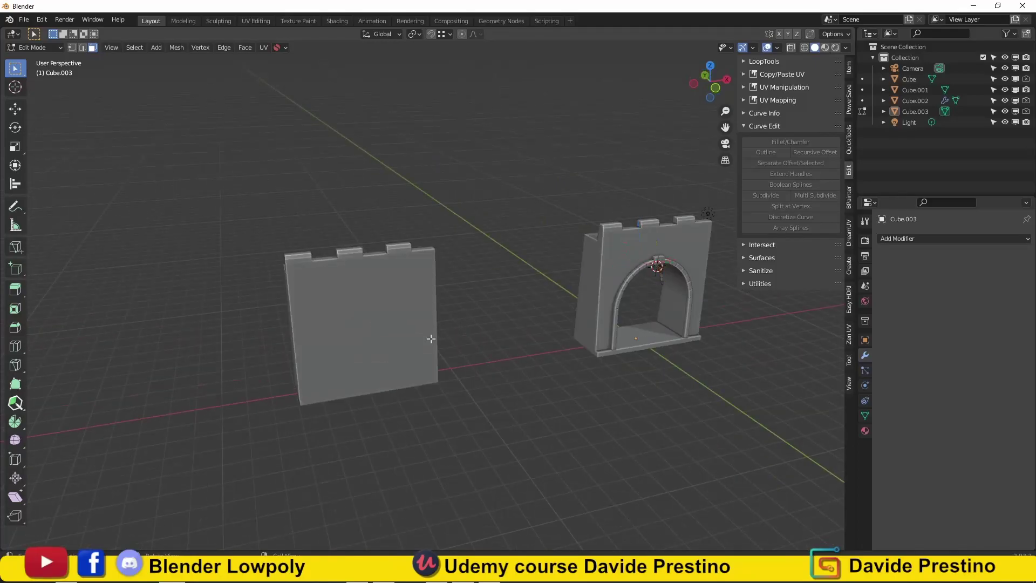
Join the brick arch into the gate wall and move it left along X
{"action": "left_click", "coordinate": [554, 298]}
{"action": "key", "text": "Tab"}
{"action": "middle_click_drag", "start_coordinate": [414, 354], "coordinate": [617, 326]}
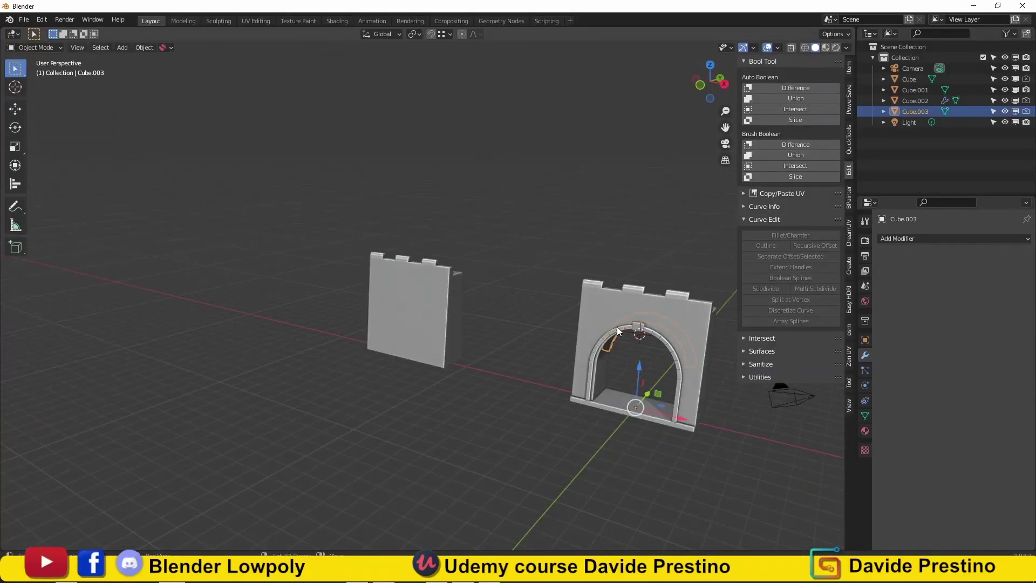
{"action": "left_click", "coordinate": [617, 326], "text": "shift"}
{"action": "right_click", "coordinate": [621, 278]}
{"action": "left_click", "coordinate": [623, 277]}
{"action": "key", "text": "g"}
{"action": "key", "text": "x"}
{"action": "left_click", "coordinate": [434, 343]}
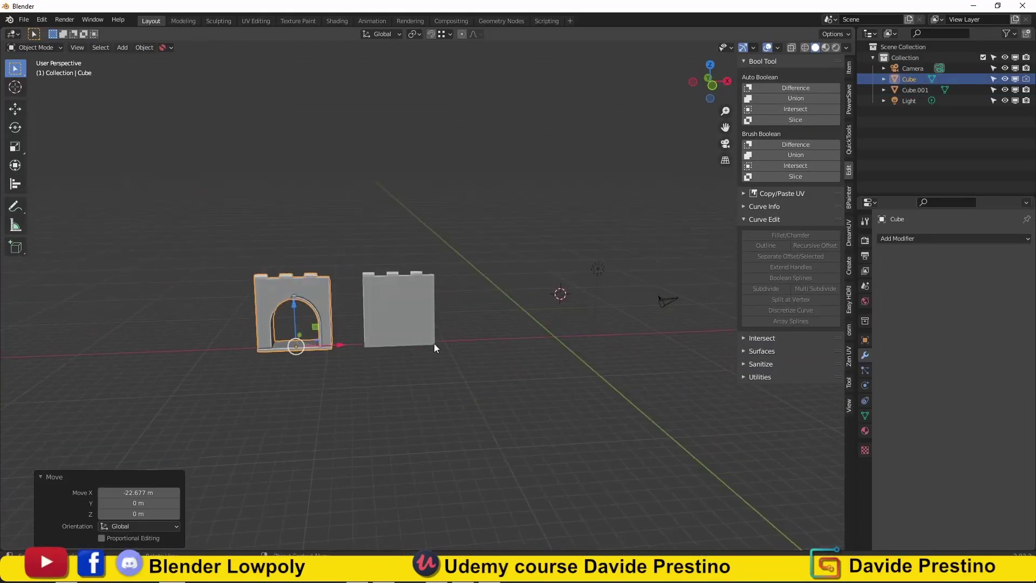
Duplicate the plain crenellated wall in place and set the copy's X location to 0
{"action": "middle_click_drag", "start_coordinate": [406, 342], "coordinate": [436, 374]}
{"action": "left_click", "coordinate": [436, 374]}
{"action": "key", "text": "shift+d"}
{"action": "right_click", "coordinate": [668, 346]}
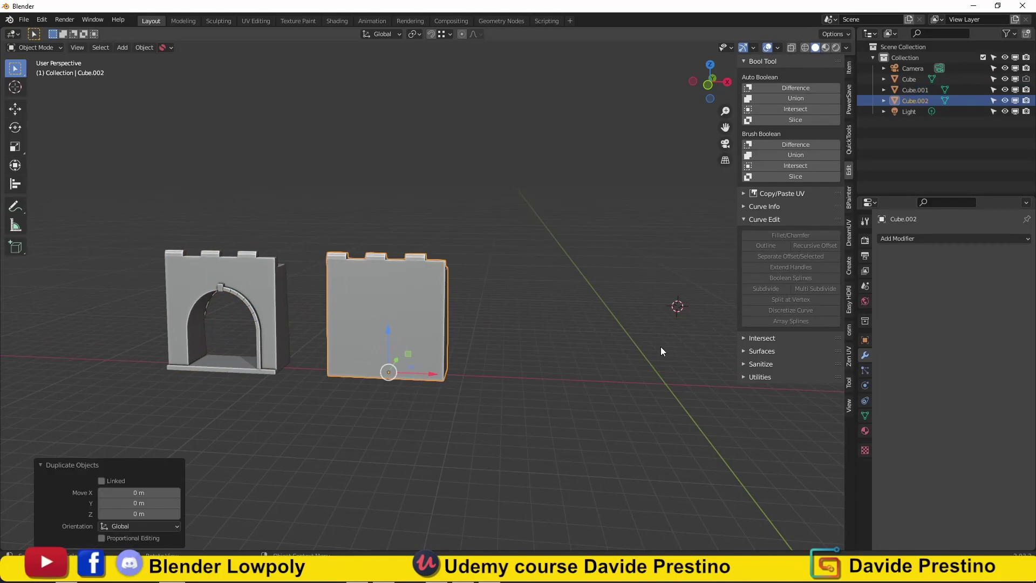
{"action": "left_click", "coordinate": [849, 68]}
{"action": "double_click", "coordinate": [779, 87]}
{"action": "type", "text": "0"}
{"action": "key", "text": "Return"}
{"action": "middle_click_drag", "start_coordinate": [526, 276], "coordinate": [340, 293]}
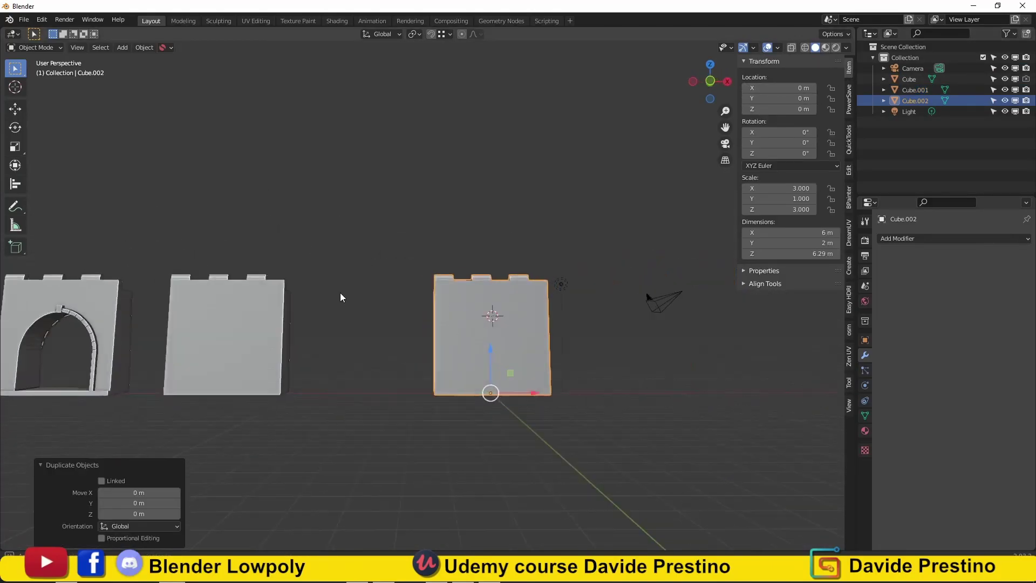
{"action": "key", "text": "KP_1"}
{"action": "key", "text": "shift+a"}
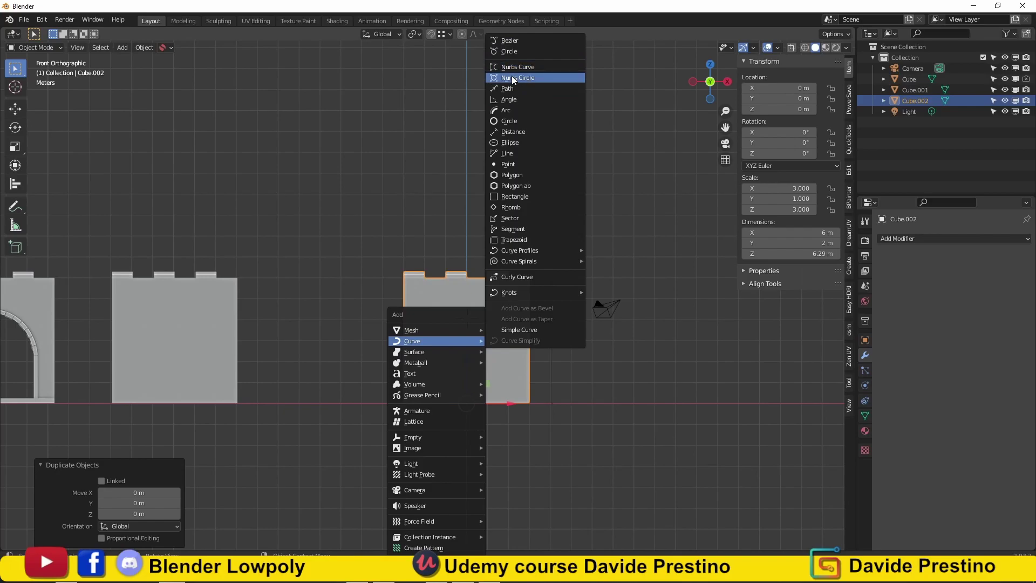
Add a circle, stand it upright facing the front view, and resize it
{"action": "left_click", "coordinate": [540, 59]}
{"action": "key", "text": "g"}
{"action": "key", "text": "y"}
{"action": "left_click", "coordinate": [540, 349]}
{"action": "middle_click_drag", "start_coordinate": [540, 348], "coordinate": [533, 317]}
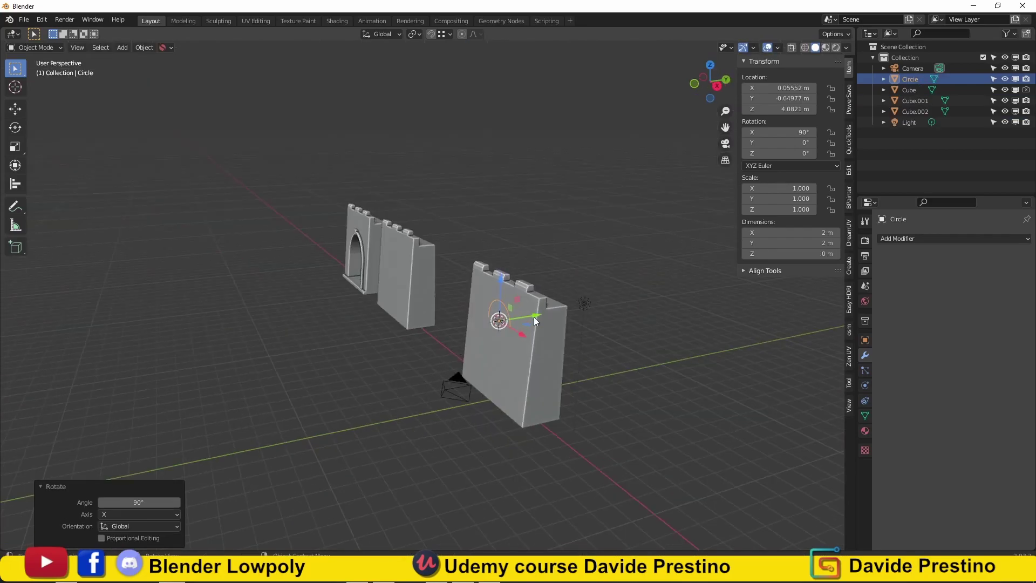
{"action": "key", "text": "KP_1"}
{"action": "key", "text": "s"}
{"action": "key", "text": "Tab"}
{"action": "left_click", "coordinate": [467, 323]}
Pull the circle's top vertex into a point with root proportional falloff and flatten its bottom
{"action": "scroll", "coordinate": [587, 342], "scroll_direction": "up", "scroll_amount": 6}
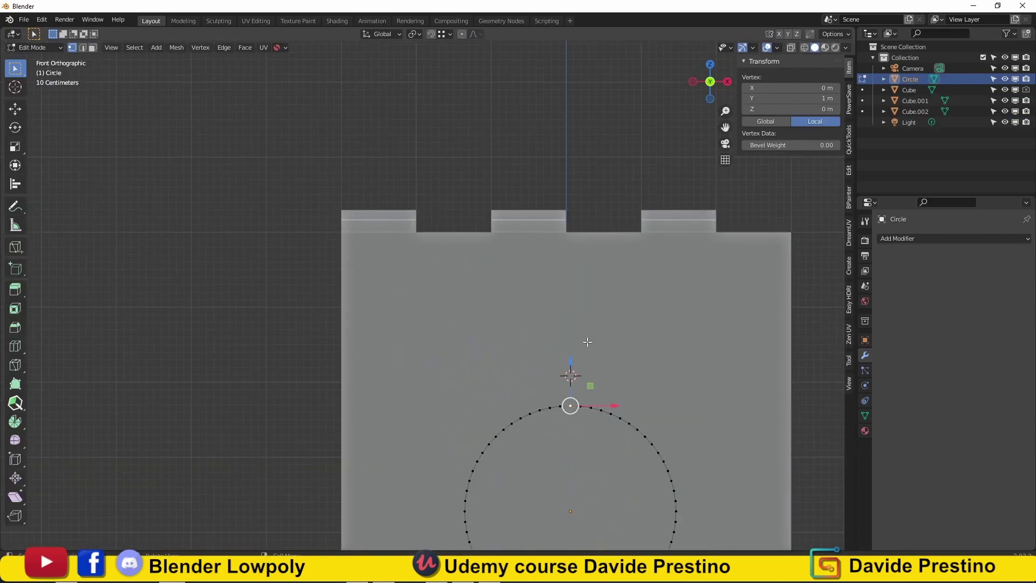
{"action": "left_click", "coordinate": [444, 105]}
{"action": "scroll", "coordinate": [507, 348], "scroll_direction": "down", "scroll_amount": 3}
{"action": "key", "text": "g"}
{"action": "key", "text": "z"}
{"action": "left_click", "coordinate": [513, 282]}
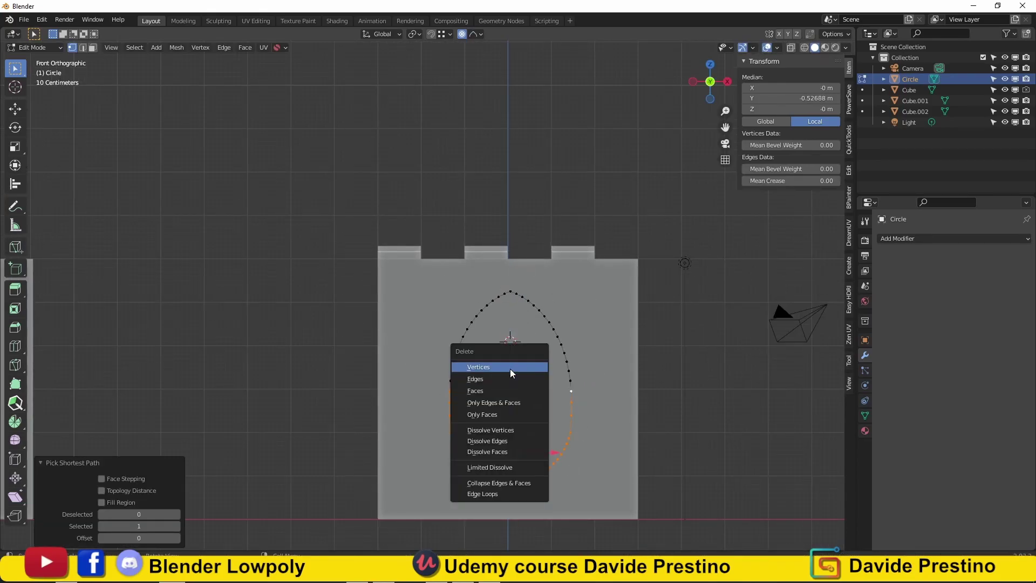
{"action": "left_click", "coordinate": [505, 430]}
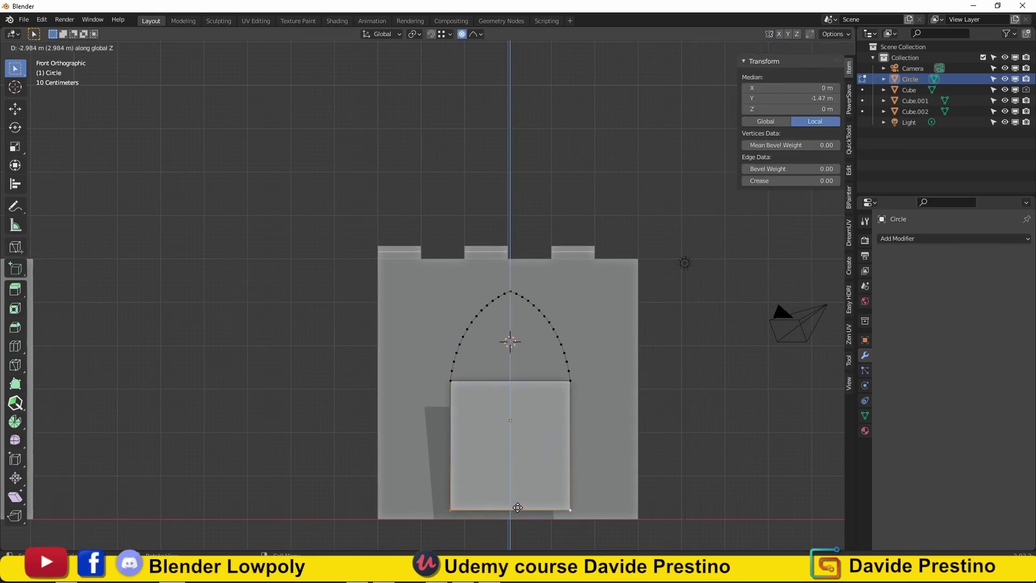
{"action": "left_click", "coordinate": [518, 507]}
{"action": "mouse_move", "coordinate": [517, 507]}
{"action": "middle_mouse_down"}
{"action": "mouse_move", "coordinate": [490, 362]}
{"action": "mouse_move", "coordinate": [507, 354]}
{"action": "mouse_move", "coordinate": [477, 422]}
{"action": "middle_mouse_up"}
{"action": "key", "text": "Tab"}
Resize the pointed-arch shape and lower it vertically on the wall
{"action": "key", "text": "s"}
{"action": "left_click", "coordinate": [499, 360]}
{"action": "key", "text": "KP_1"}
{"action": "key", "text": "g"}
{"action": "key", "text": "z"}
{"action": "left_click", "coordinate": [540, 377]}
Duplicate the arch shape in place as Circle.001 and extrude the original into a solid
{"action": "key", "text": "shift+d"}
{"action": "right_click", "coordinate": [527, 370]}
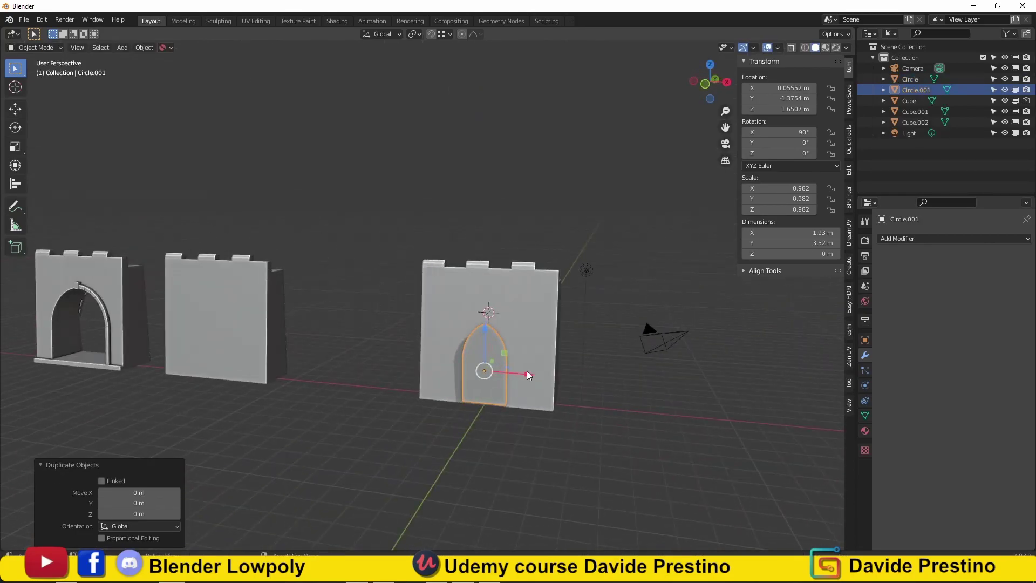
{"action": "middle_click_drag", "start_coordinate": [527, 371], "coordinate": [508, 382]}
{"action": "key", "text": "Tab"}
{"action": "left_click", "coordinate": [588, 346]}
{"action": "key", "text": "Tab"}
{"action": "mouse_move", "coordinate": [588, 346]}
{"action": "middle_mouse_down"}
{"action": "mouse_move", "coordinate": [608, 371]}
{"action": "mouse_move", "coordinate": [675, 356]}
{"action": "middle_mouse_up"}
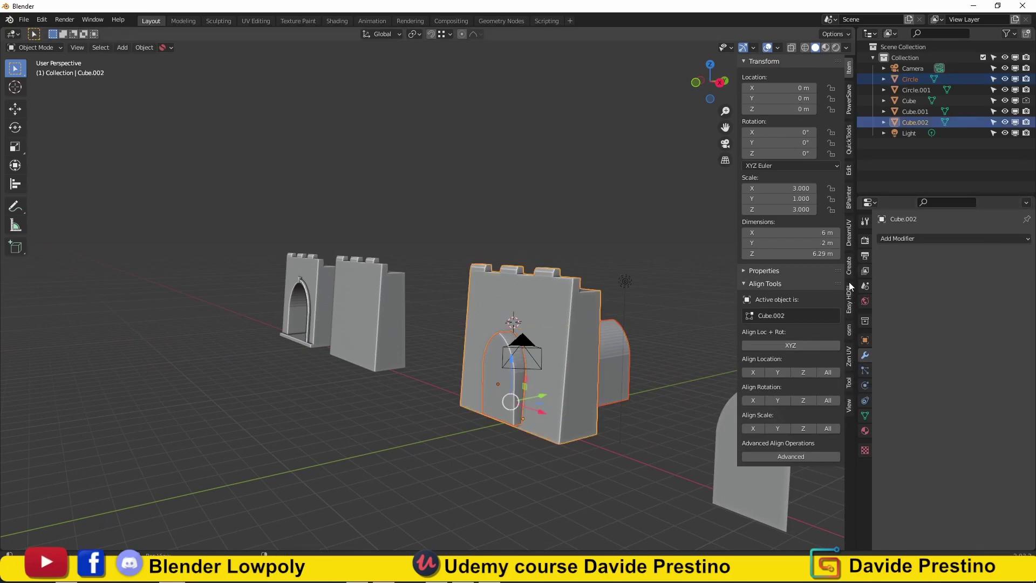
Apply the boolean cut so the pointed arch is permanently cut into the wall
{"action": "left_click", "coordinate": [849, 170]}
{"action": "left_click", "coordinate": [796, 144]}
{"action": "mouse_move", "coordinate": [649, 331]}
{"action": "middle_mouse_down"}
{"action": "mouse_move", "coordinate": [604, 332]}
{"action": "mouse_move", "coordinate": [730, 342]}
{"action": "mouse_move", "coordinate": [460, 319]}
{"action": "middle_mouse_up"}
{"action": "left_click", "coordinate": [797, 236]}
{"action": "mouse_move", "coordinate": [728, 259]}
{"action": "middle_mouse_down"}
{"action": "mouse_move", "coordinate": [646, 286]}
{"action": "mouse_move", "coordinate": [575, 361]}
{"action": "middle_mouse_up"}
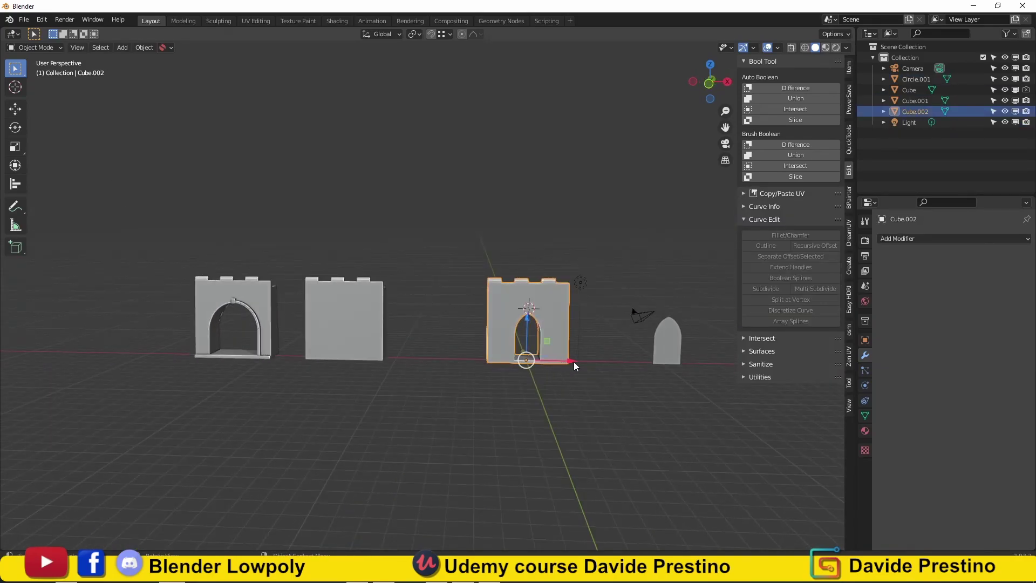
Move the cut wall left and duplicate a plain crenellated wall into the row
{"action": "left_click_drag", "start_coordinate": [574, 361], "coordinate": [162, 362]}
{"action": "left_click", "coordinate": [378, 324]}
{"action": "key", "text": "shift+d"}
{"action": "key", "text": "Escape"}
{"action": "left_click", "coordinate": [849, 68]}
{"action": "scroll", "coordinate": [454, 270], "scroll_direction": "up", "scroll_amount": 2}
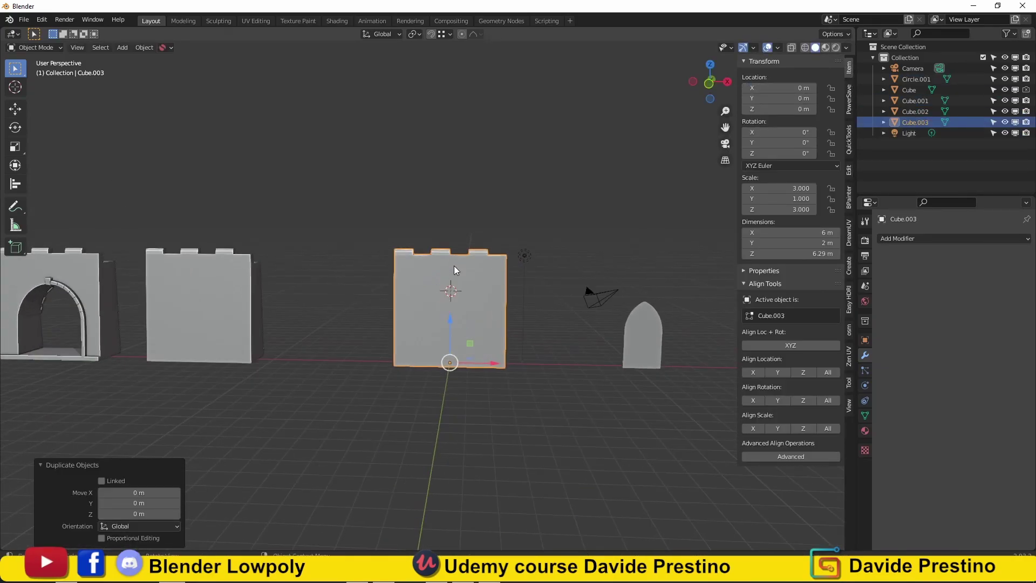
{"action": "scroll", "coordinate": [464, 268], "scroll_direction": "down", "scroll_amount": 3}
Place the pointed-arch wall at the row's right end and frame it front-on
{"action": "left_click", "coordinate": [231, 300]}
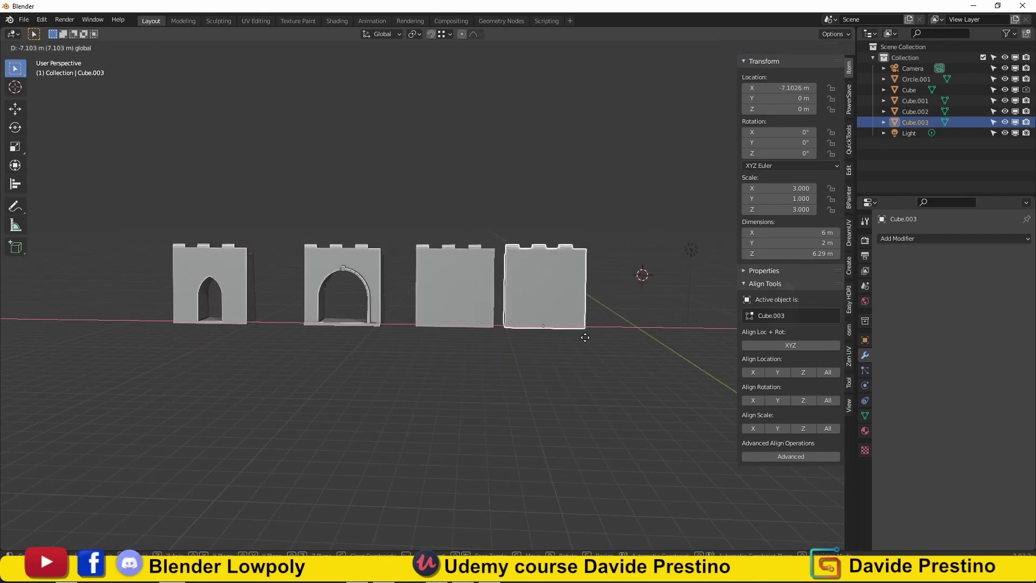
{"action": "left_click", "coordinate": [621, 337]}
{"action": "key", "text": "KP_1"}
{"action": "key", "text": "KP_Decimal"}
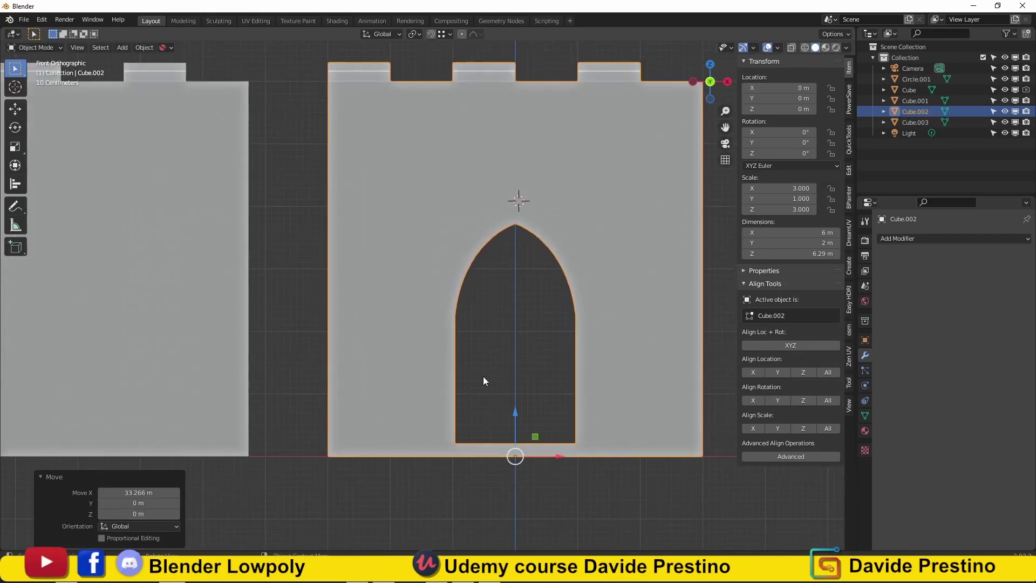
{"action": "middle_click_drag", "start_coordinate": [483, 377], "coordinate": [582, 368]}
Add a loop cut around the arch in the arch wall's mesh
{"action": "key", "text": "Tab"}
{"action": "scroll", "coordinate": [572, 372], "scroll_direction": "up", "scroll_amount": 2}
{"action": "key", "text": "ctrl+r"}
{"action": "left_click", "coordinate": [626, 367]}
{"action": "left_click", "coordinate": [583, 368], "text": "alt"}
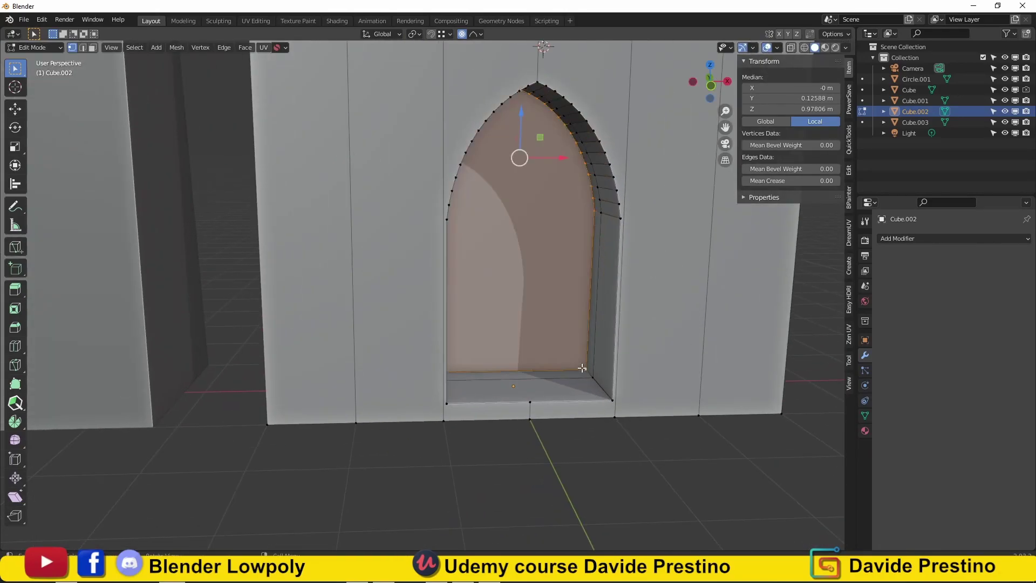
Separate the arch's back faces into new object Cube.004 and move it along Y
{"action": "scroll", "coordinate": [588, 370], "scroll_direction": "down", "scroll_amount": 5}
{"action": "mouse_move", "coordinate": [588, 369]}
{"action": "middle_mouse_down"}
{"action": "mouse_move", "coordinate": [574, 285]}
{"action": "mouse_move", "coordinate": [528, 300]}
{"action": "middle_mouse_up"}
{"action": "key", "text": "3"}
{"action": "key", "text": "alt+a"}
{"action": "left_click", "coordinate": [528, 300], "text": "alt"}
{"action": "key", "text": "p"}
{"action": "key", "text": "Tab"}
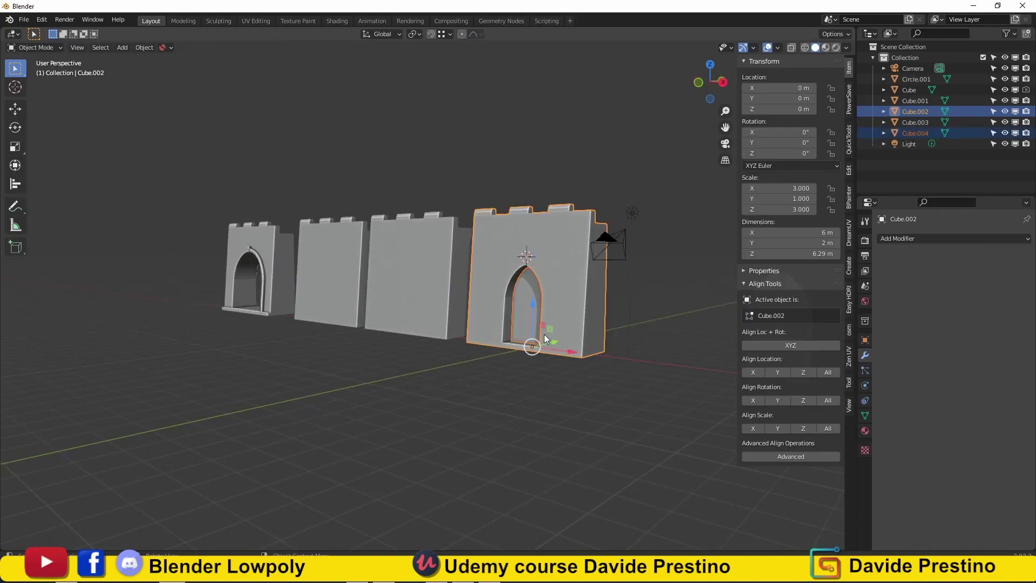
{"action": "left_click", "coordinate": [544, 334]}
{"action": "key", "text": "g"}
{"action": "key", "text": "y"}
Inspect the arch panel's mesh, selecting the vertex at the arch peak
{"action": "key", "text": "Tab"}
{"action": "middle_click_drag", "start_coordinate": [460, 367], "coordinate": [437, 341]}
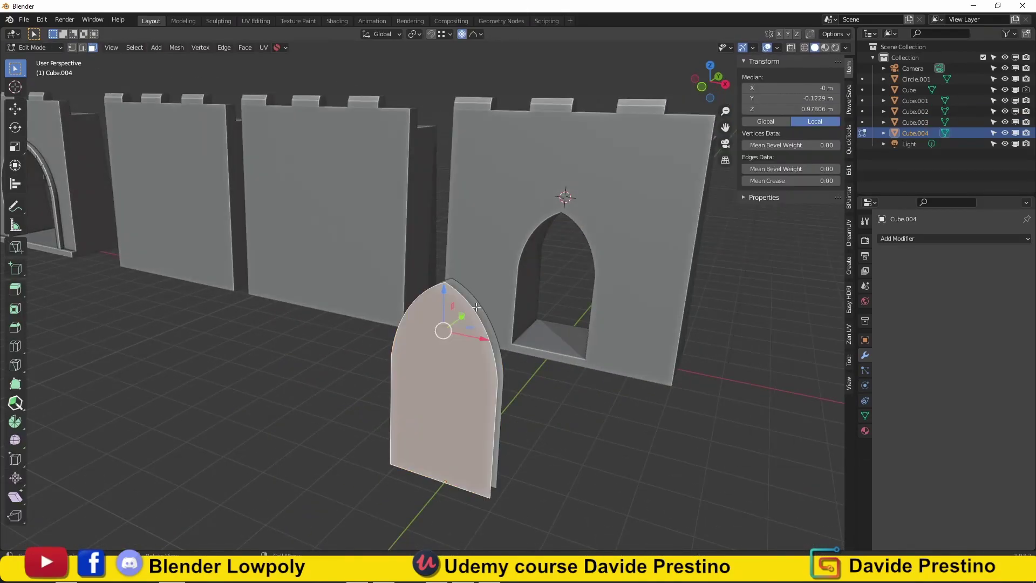
{"action": "key", "text": "1"}
{"action": "left_click", "coordinate": [452, 281]}
{"action": "middle_click_drag", "start_coordinate": [452, 280], "coordinate": [447, 330]}
{"action": "mouse_move", "coordinate": [457, 416]}
{"action": "middle_mouse_down"}
{"action": "mouse_move", "coordinate": [340, 351]}
{"action": "mouse_move", "coordinate": [525, 361]}
{"action": "mouse_move", "coordinate": [432, 377]}
{"action": "mouse_move", "coordinate": [423, 393]}
{"action": "middle_mouse_up"}
{"action": "key", "text": "Tab"}
{"action": "key", "text": "Tab"}
Check the separated arch panel and the arched wall from the front view
{"action": "key", "text": "Tab"}
{"action": "key", "text": "KP_1"}
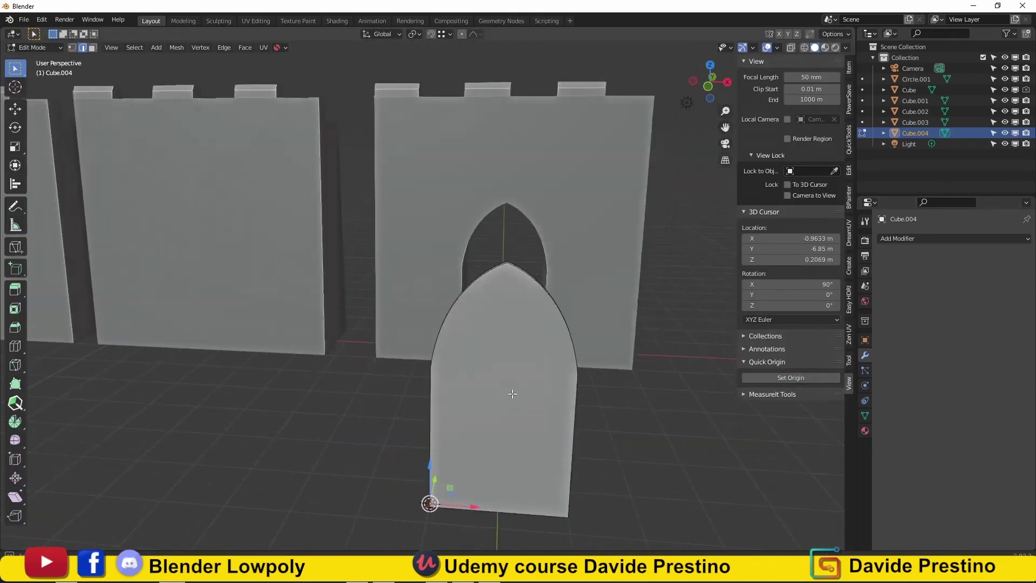
{"action": "scroll", "coordinate": [473, 342], "scroll_direction": "down", "scroll_amount": 3}
{"action": "scroll", "coordinate": [473, 342], "scroll_direction": "down", "scroll_amount": 2}
{"action": "mouse_move", "coordinate": [474, 342]}
{"action": "middle_mouse_down"}
{"action": "mouse_move", "coordinate": [478, 412]}
{"action": "mouse_move", "coordinate": [591, 374]}
{"action": "mouse_move", "coordinate": [409, 374]}
{"action": "mouse_move", "coordinate": [421, 351]}
{"action": "mouse_move", "coordinate": [411, 356]}
{"action": "mouse_move", "coordinate": [454, 324]}
{"action": "mouse_move", "coordinate": [415, 335]}
{"action": "mouse_move", "coordinate": [367, 458]}
{"action": "middle_mouse_up"}
{"action": "left_click", "coordinate": [410, 374]}
{"action": "key", "text": "KP_1"}
{"action": "scroll", "coordinate": [473, 445], "scroll_direction": "up", "scroll_amount": 3}
{"action": "scroll", "coordinate": [473, 445], "scroll_direction": "up", "scroll_amount": 3}
{"action": "key", "text": "Tab"}
{"action": "scroll", "coordinate": [421, 351], "scroll_direction": "down", "scroll_amount": 3}
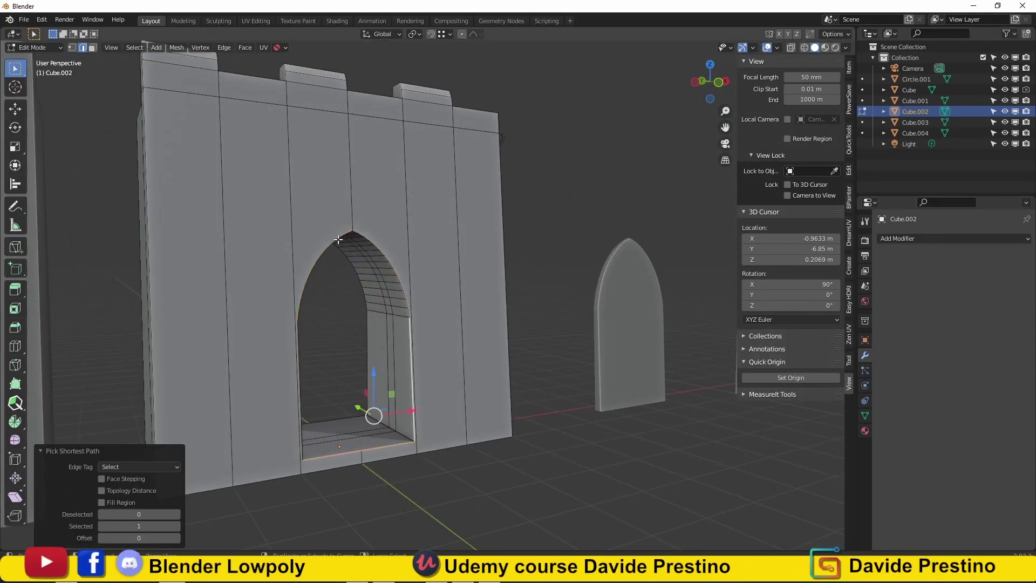
Cancel the Y move and extrude the arch faces along their normals
{"action": "scroll", "coordinate": [338, 239], "scroll_direction": "down", "scroll_amount": 3}
{"action": "middle_click_drag", "start_coordinate": [421, 291], "coordinate": [460, 290]}
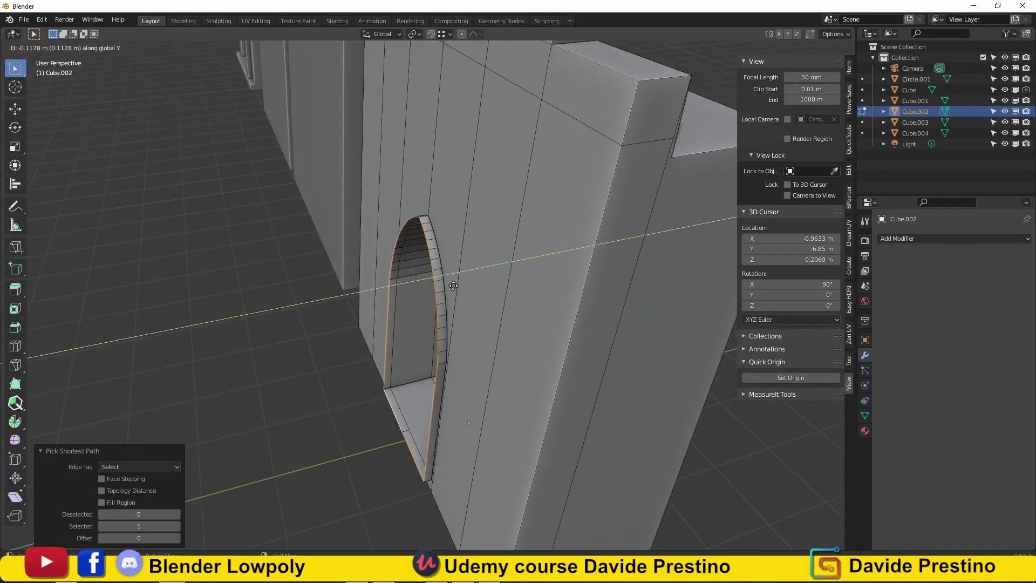
{"action": "right_click", "coordinate": [454, 286]}
{"action": "left_click", "coordinate": [463, 339]}
{"action": "mouse_move", "coordinate": [463, 335]}
{"action": "middle_mouse_down"}
{"action": "mouse_move", "coordinate": [587, 303]}
{"action": "mouse_move", "coordinate": [404, 348]}
{"action": "mouse_move", "coordinate": [440, 196]}
{"action": "middle_mouse_up"}
{"action": "scroll", "coordinate": [404, 348], "scroll_direction": "up", "scroll_amount": 5}
{"action": "scroll", "coordinate": [449, 173], "scroll_direction": "down", "scroll_amount": 5}
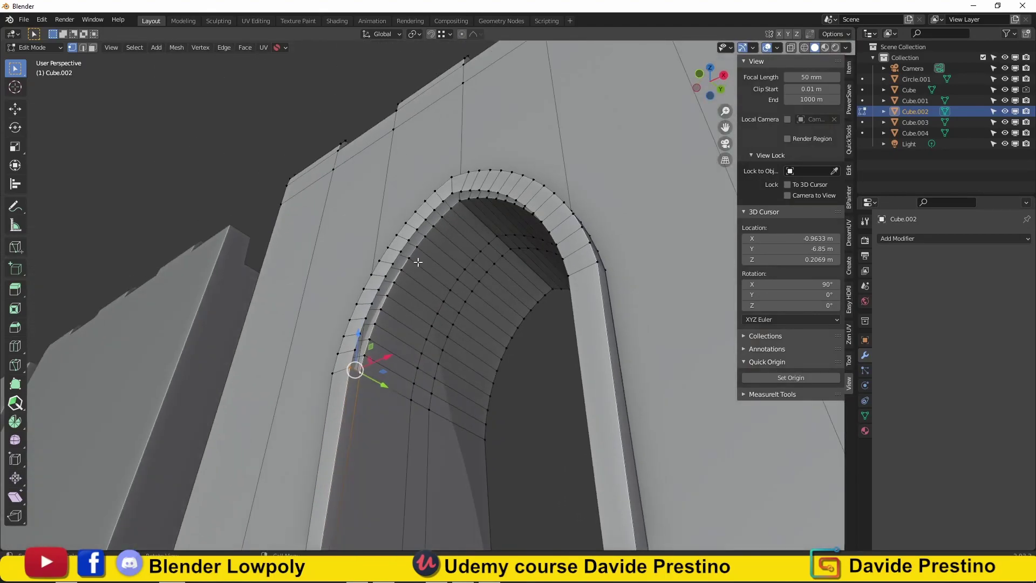
Show face orientation, recalculate the arched wall's normals outward, then hide it again
{"action": "left_click", "coordinate": [846, 48]}
{"action": "left_click", "coordinate": [752, 254]}
{"action": "key", "text": "Tab"}
{"action": "scroll", "coordinate": [387, 375], "scroll_direction": "up", "scroll_amount": 5}
{"action": "key", "text": "Tab"}
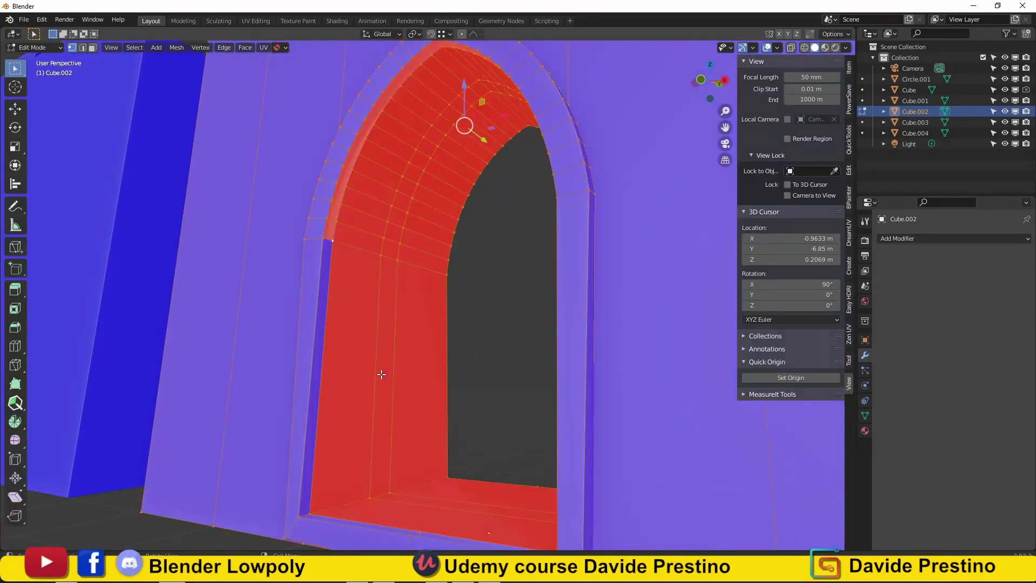
{"action": "mouse_move", "coordinate": [386, 374]}
{"action": "middle_mouse_down"}
{"action": "mouse_move", "coordinate": [283, 247]}
{"action": "mouse_move", "coordinate": [530, 162]}
{"action": "middle_mouse_up"}
{"action": "key", "text": "shift+n"}
{"action": "left_click", "coordinate": [777, 47]}
{"action": "left_click", "coordinate": [712, 275]}
Delete the stray faces around the pointed-arch opening
{"action": "mouse_move", "coordinate": [315, 269]}
{"action": "middle_mouse_down"}
{"action": "mouse_move", "coordinate": [392, 254]}
{"action": "mouse_move", "coordinate": [486, 169]}
{"action": "mouse_move", "coordinate": [377, 423]}
{"action": "mouse_move", "coordinate": [335, 278]}
{"action": "mouse_move", "coordinate": [544, 398]}
{"action": "mouse_move", "coordinate": [497, 358]}
{"action": "mouse_move", "coordinate": [653, 266]}
{"action": "mouse_move", "coordinate": [500, 257]}
{"action": "mouse_move", "coordinate": [540, 216]}
{"action": "mouse_move", "coordinate": [509, 271]}
{"action": "middle_mouse_up"}
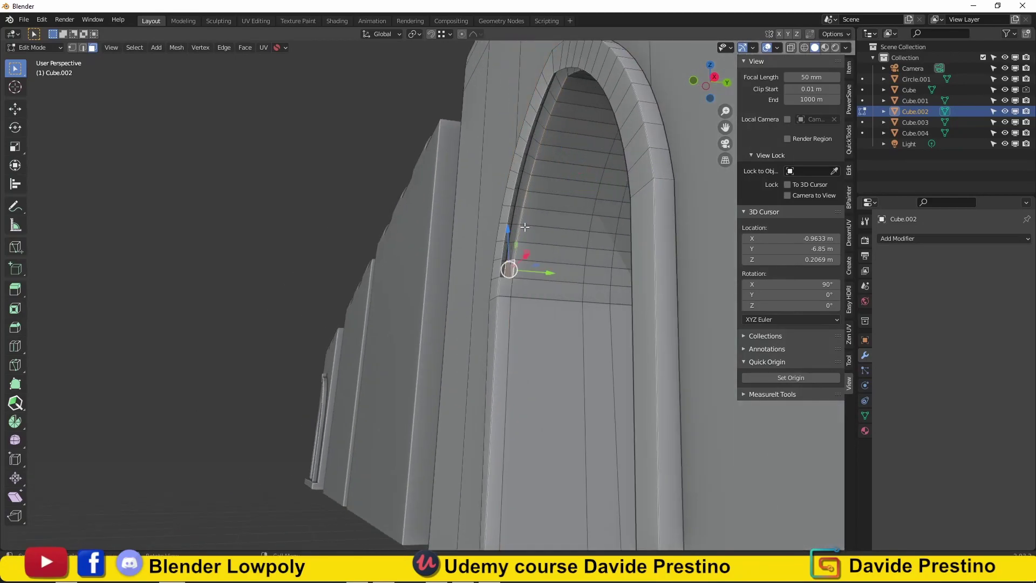
{"action": "left_click", "coordinate": [294, 324], "text": "ctrl"}
{"action": "mouse_move", "coordinate": [294, 324]}
{"action": "middle_mouse_down"}
{"action": "mouse_move", "coordinate": [330, 347]}
{"action": "mouse_move", "coordinate": [282, 161]}
{"action": "middle_mouse_up"}
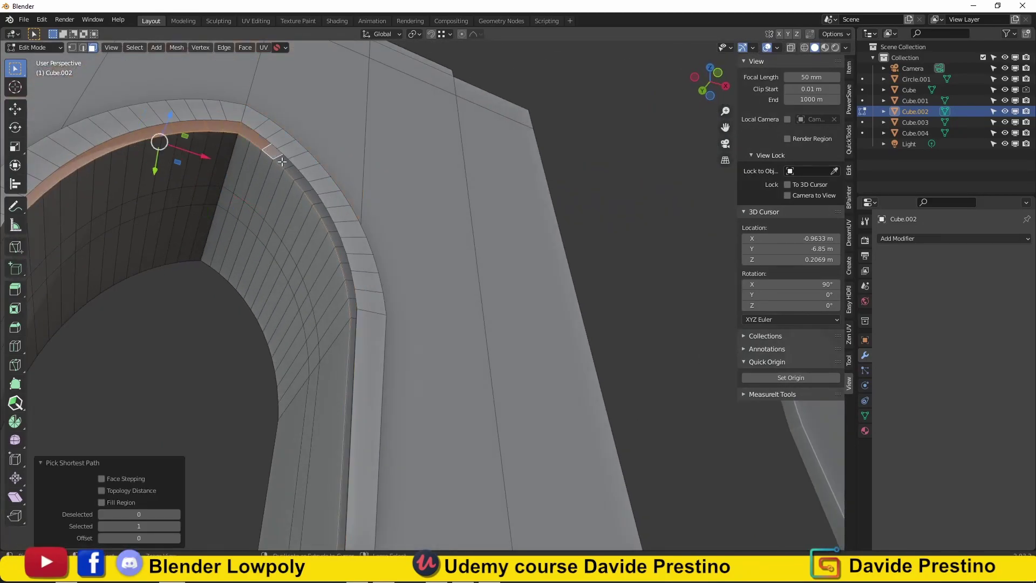
{"action": "mouse_move", "coordinate": [353, 306]}
{"action": "middle_mouse_down"}
{"action": "mouse_move", "coordinate": [347, 338]}
{"action": "mouse_move", "coordinate": [285, 354]}
{"action": "mouse_move", "coordinate": [230, 262]}
{"action": "mouse_move", "coordinate": [402, 354]}
{"action": "mouse_move", "coordinate": [276, 451]}
{"action": "mouse_move", "coordinate": [495, 220]}
{"action": "middle_mouse_up"}
{"action": "right_click", "coordinate": [347, 337]}
{"action": "left_click", "coordinate": [347, 340]}
{"action": "key", "text": "2"}
{"action": "scroll", "coordinate": [272, 225], "scroll_direction": "down", "scroll_amount": 3}
{"action": "left_click", "coordinate": [487, 280]}
{"action": "middle_click_drag", "start_coordinate": [487, 285], "coordinate": [360, 301]}
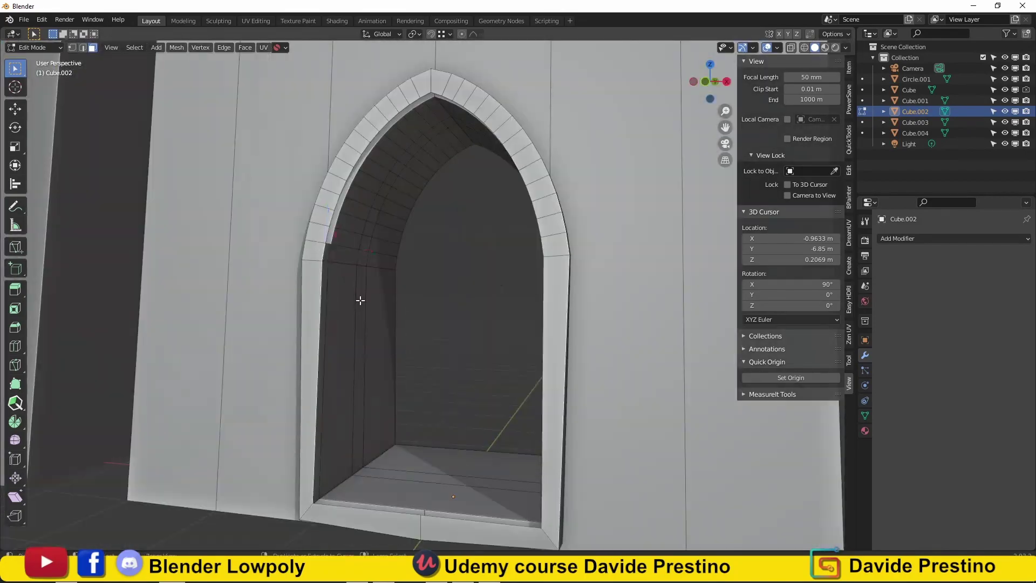
{"action": "scroll", "coordinate": [361, 300], "scroll_direction": "down", "scroll_amount": 4}
{"action": "middle_click_drag", "start_coordinate": [361, 337], "coordinate": [477, 349]}
{"action": "scroll", "coordinate": [477, 349], "scroll_direction": "up", "scroll_amount": 5}
Select the linked inner arch faces and separate them into Cube.005
{"action": "key", "text": "2"}
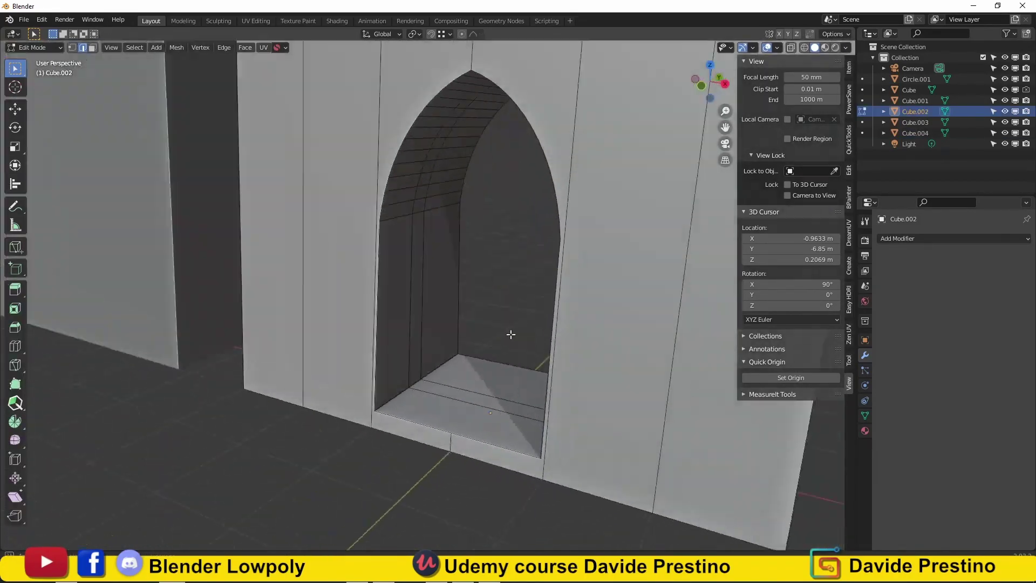
{"action": "middle_click_drag", "start_coordinate": [546, 247], "coordinate": [618, 249]}
{"action": "key", "text": "ctrl+l"}
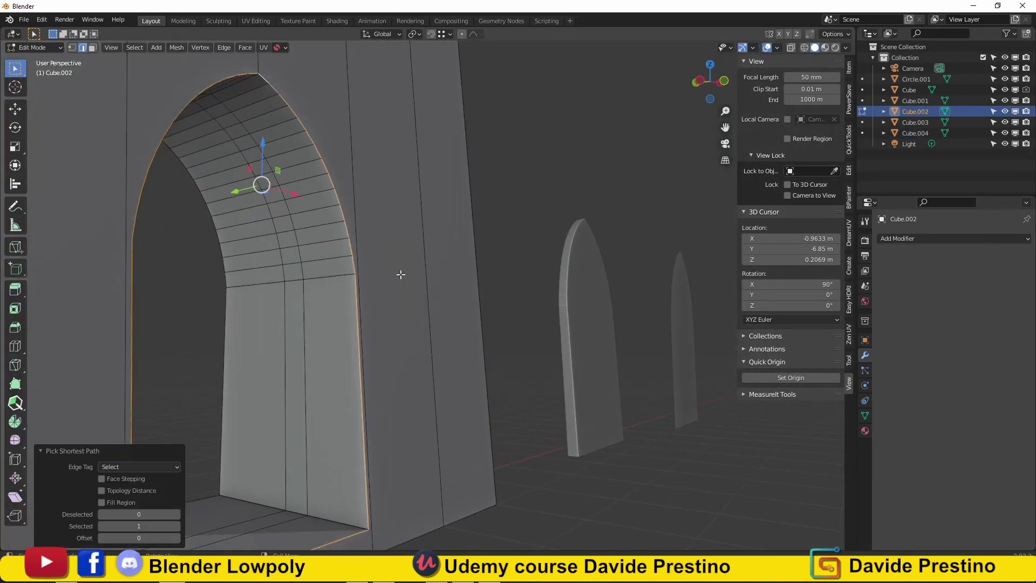
{"action": "middle_click_drag", "start_coordinate": [401, 276], "coordinate": [285, 290]}
{"action": "key", "text": "p"}
{"action": "left_click", "coordinate": [285, 289]}
{"action": "key", "text": "Tab"}
{"action": "left_click", "coordinate": [430, 165]}
{"action": "middle_click_drag", "start_coordinate": [430, 165], "coordinate": [540, 183]}
Flip Cube.005's arch faces so their normals point outward
{"action": "key", "text": "Tab"}
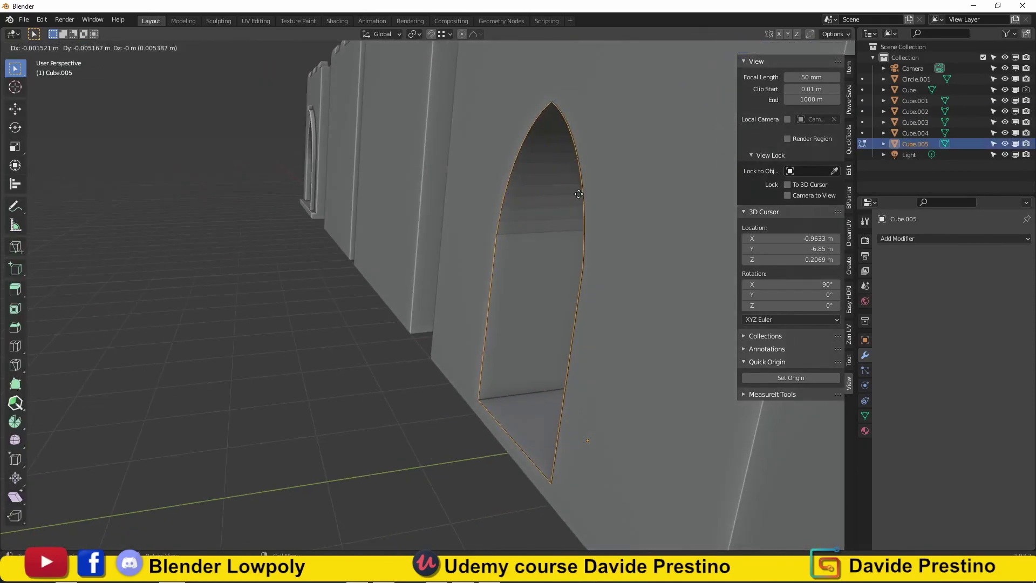
{"action": "key", "text": "e"}
{"action": "left_click", "coordinate": [567, 195]}
{"action": "left_click", "coordinate": [777, 48]}
{"action": "left_click", "coordinate": [722, 257]}
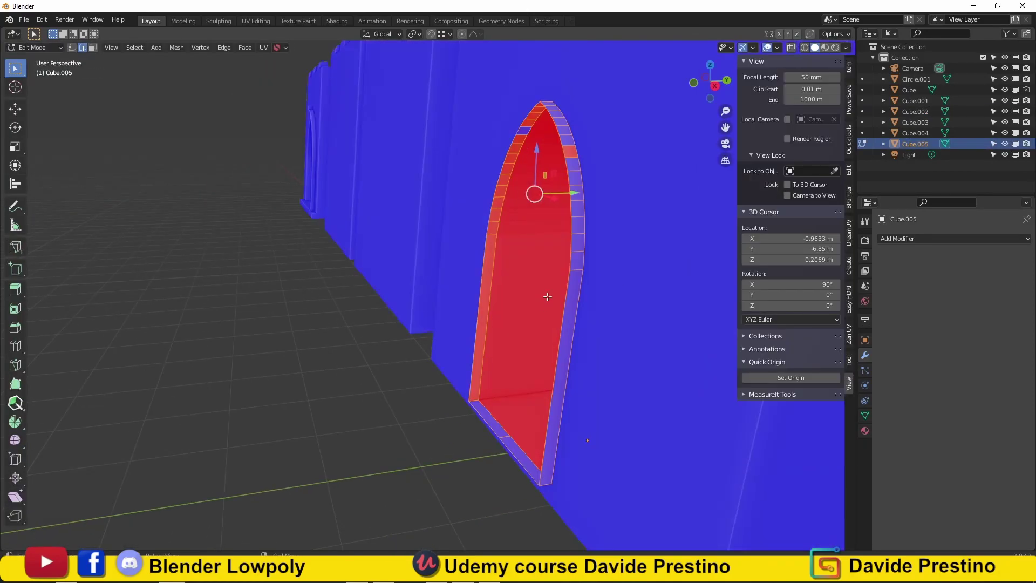
{"action": "middle_click_drag", "start_coordinate": [547, 297], "coordinate": [486, 270]}
{"action": "key", "text": "ctrl+shift+n"}
{"action": "key", "text": "Tab"}
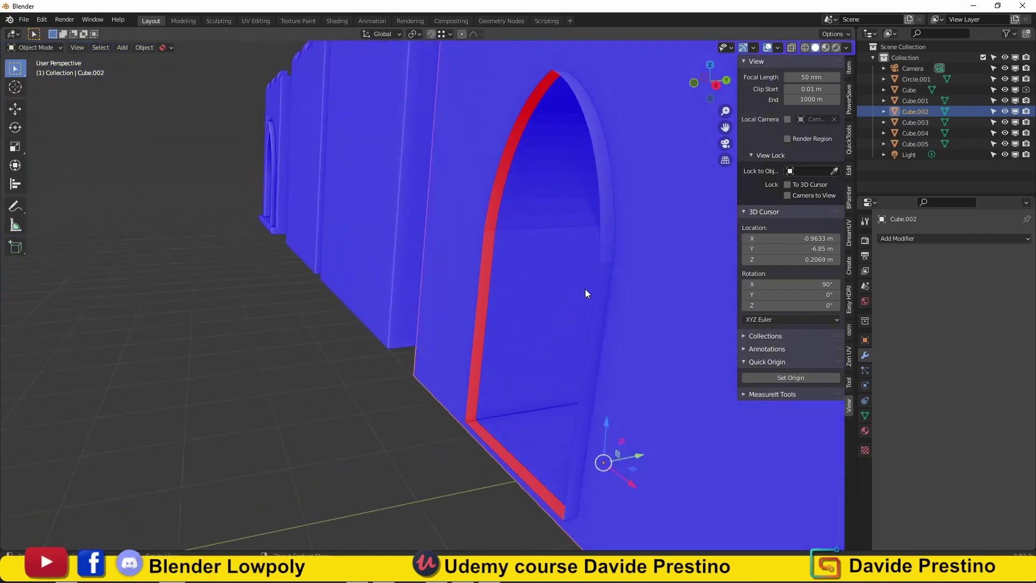
Thicken the arch frame by extruding its faces along their normals
{"action": "left_click", "coordinate": [585, 289]}
{"action": "mouse_move", "coordinate": [585, 289]}
{"action": "middle_mouse_down"}
{"action": "mouse_move", "coordinate": [645, 353]}
{"action": "mouse_move", "coordinate": [620, 209]}
{"action": "middle_mouse_up"}
{"action": "left_click", "coordinate": [537, 181]}
{"action": "key", "text": "Tab"}
{"action": "left_click", "coordinate": [777, 48]}
{"action": "left_click", "coordinate": [722, 257]}
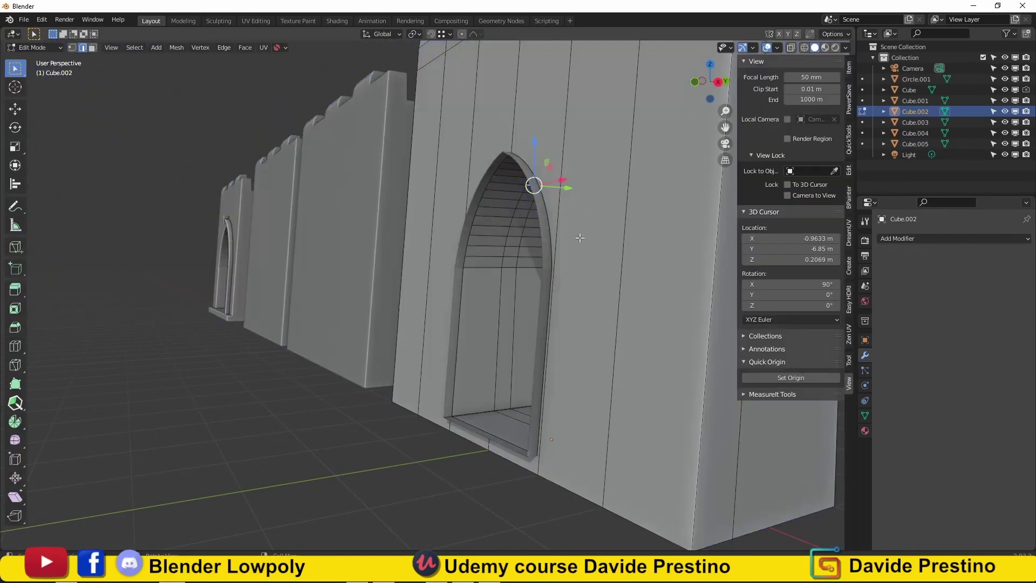
{"action": "left_click", "coordinate": [567, 259]}
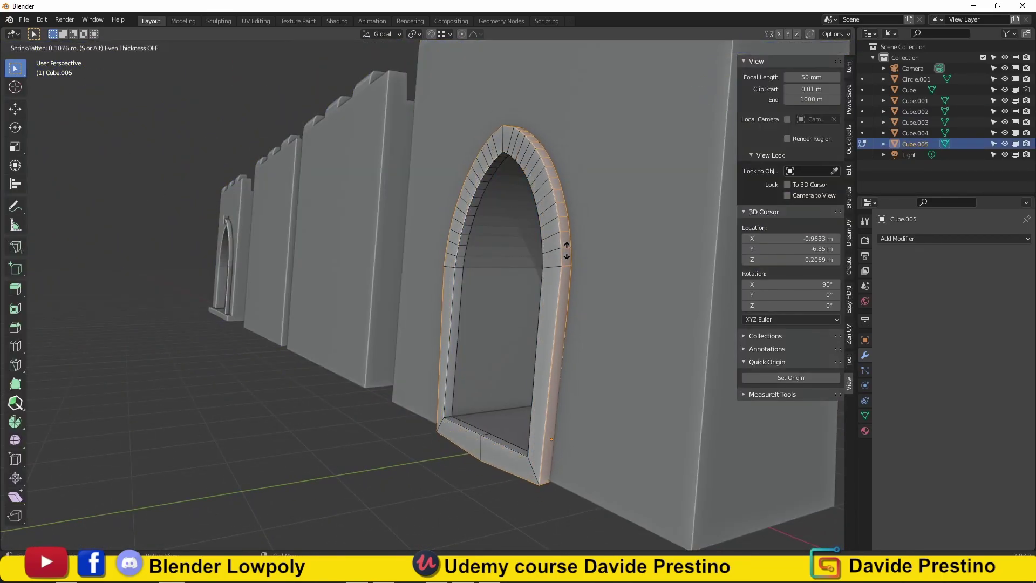
{"action": "left_click", "coordinate": [567, 259]}
{"action": "middle_click_drag", "start_coordinate": [567, 259], "coordinate": [410, 318]}
Lift the arch frame slightly along Z
{"action": "key", "text": "g"}
{"action": "key", "text": "y"}
{"action": "key", "text": "z"}
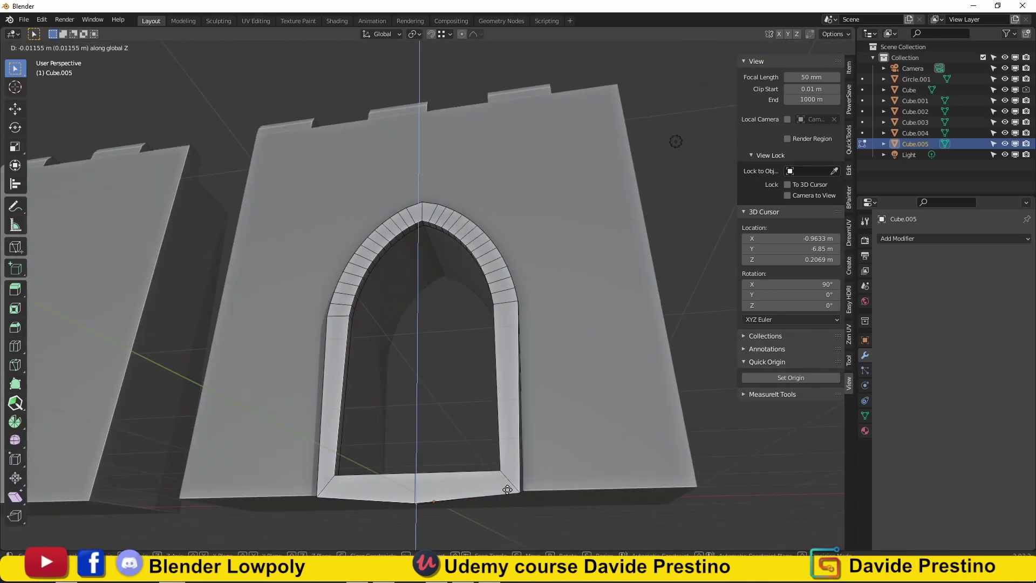
{"action": "left_click", "coordinate": [697, 485]}
{"action": "middle_click_drag", "start_coordinate": [697, 485], "coordinate": [544, 499]}
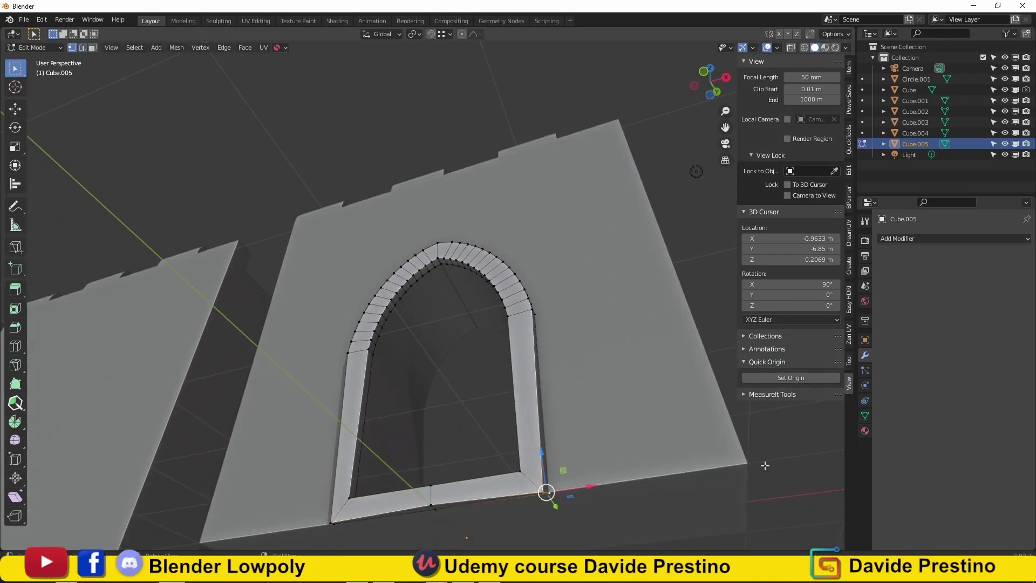
{"action": "mouse_move", "coordinate": [765, 465]}
{"action": "middle_mouse_down"}
{"action": "mouse_move", "coordinate": [266, 455]}
{"action": "mouse_move", "coordinate": [547, 499]}
{"action": "mouse_move", "coordinate": [497, 383]}
{"action": "middle_mouse_up"}
{"action": "left_click", "coordinate": [260, 455]}
{"action": "left_click", "coordinate": [567, 474]}
{"action": "key", "text": "Tab"}
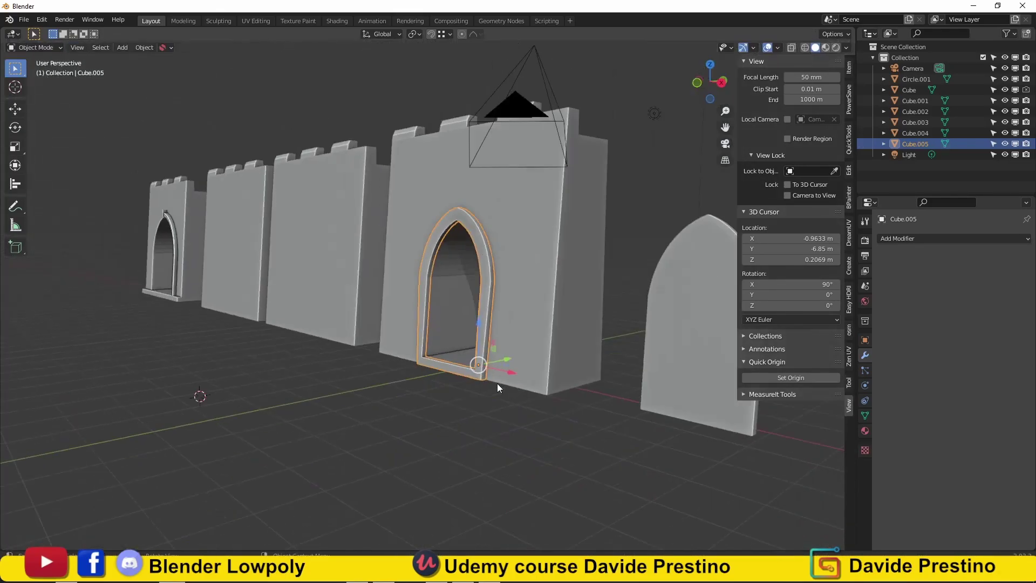
Push the arch frame out from the wall along Y
{"action": "scroll", "coordinate": [487, 371], "scroll_direction": "up", "scroll_amount": 4}
{"action": "key", "text": "Tab"}
{"action": "middle_click_drag", "start_coordinate": [393, 387], "coordinate": [395, 264]}
{"action": "key", "text": "g"}
{"action": "key", "text": "y"}
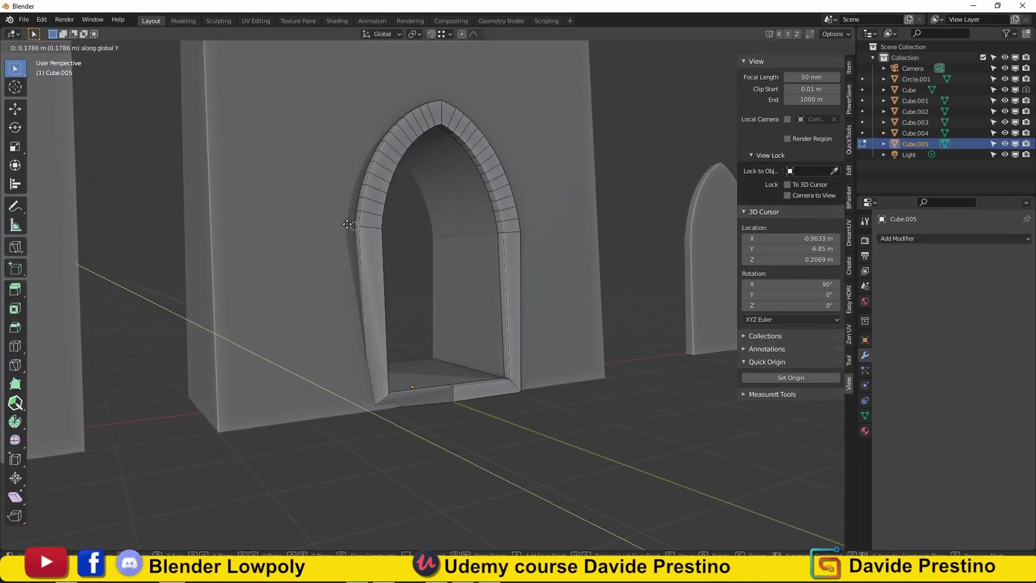
{"action": "left_click", "coordinate": [360, 226]}
{"action": "mouse_move", "coordinate": [361, 227]}
{"action": "middle_mouse_down"}
{"action": "mouse_move", "coordinate": [308, 354]}
{"action": "mouse_move", "coordinate": [451, 266]}
{"action": "mouse_move", "coordinate": [496, 326]}
{"action": "mouse_move", "coordinate": [421, 342]}
{"action": "middle_mouse_up"}
{"action": "key", "text": "Tab"}
Separate the arched wall's arch interior faces into their own object, Cube.006
{"action": "key", "text": "Tab"}
{"action": "key", "text": "KP_Decimal"}
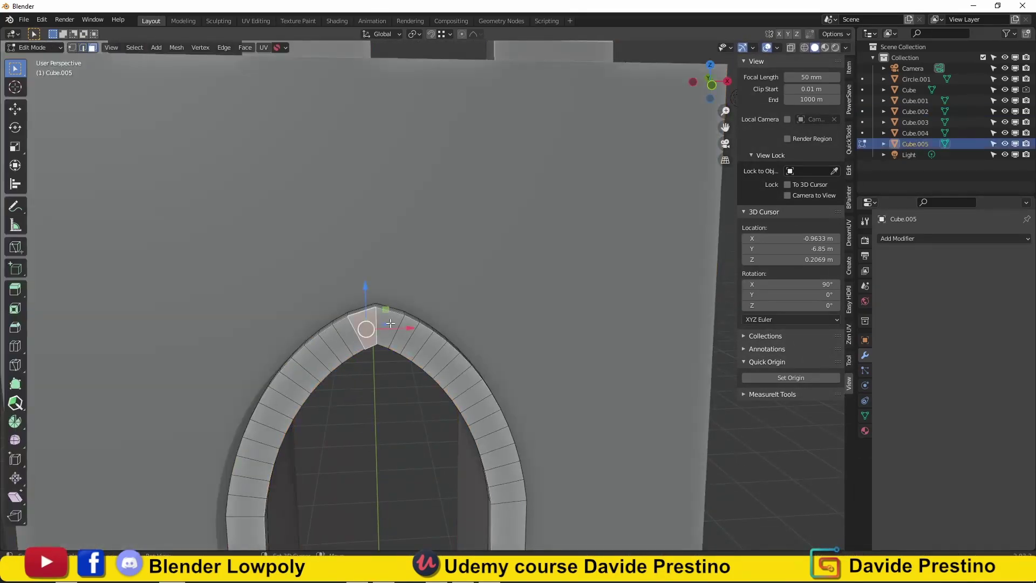
{"action": "mouse_move", "coordinate": [361, 309]}
{"action": "middle_mouse_down"}
{"action": "mouse_move", "coordinate": [372, 254]}
{"action": "mouse_move", "coordinate": [359, 313]}
{"action": "mouse_move", "coordinate": [316, 381]}
{"action": "mouse_move", "coordinate": [251, 384]}
{"action": "middle_mouse_up"}
{"action": "key", "text": "Tab"}
{"action": "scroll", "coordinate": [309, 376], "scroll_direction": "down", "scroll_amount": 5}
{"action": "left_click", "coordinate": [324, 378]}
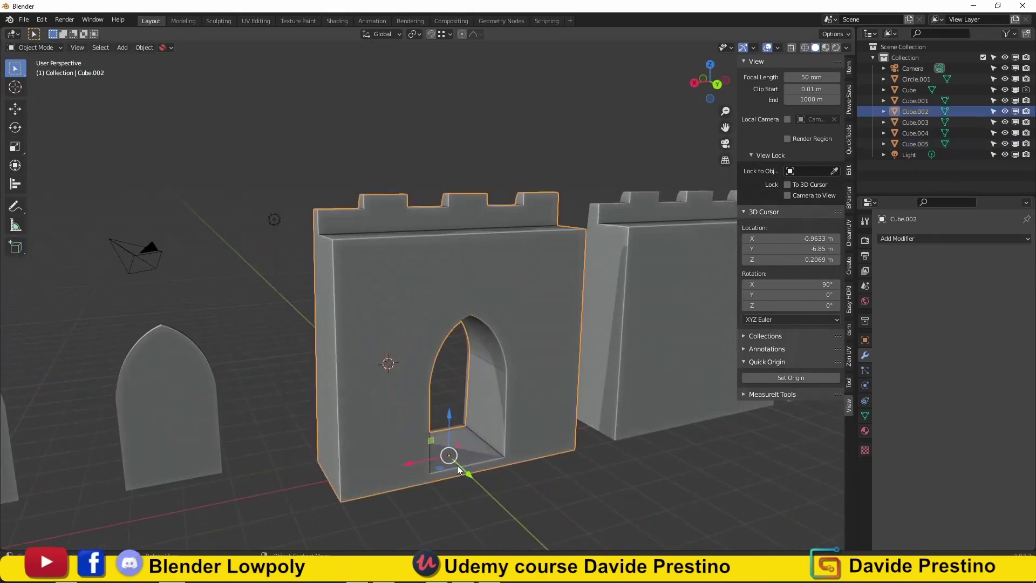
{"action": "key", "text": "Tab"}
{"action": "scroll", "coordinate": [465, 440], "scroll_direction": "up", "scroll_amount": 3}
{"action": "left_click", "coordinate": [465, 440]}
{"action": "mouse_move", "coordinate": [533, 353]}
{"action": "middle_mouse_down"}
{"action": "mouse_move", "coordinate": [590, 424]}
{"action": "mouse_move", "coordinate": [422, 408]}
{"action": "mouse_move", "coordinate": [407, 431]}
{"action": "middle_mouse_up"}
{"action": "key", "text": "p"}
{"action": "left_click", "coordinate": [590, 424]}
{"action": "key", "text": "Tab"}
Recalculate the arch interior's normals and thicken it into a frame in front of the wall
{"action": "left_click", "coordinate": [407, 431]}
{"action": "key", "text": "Tab"}
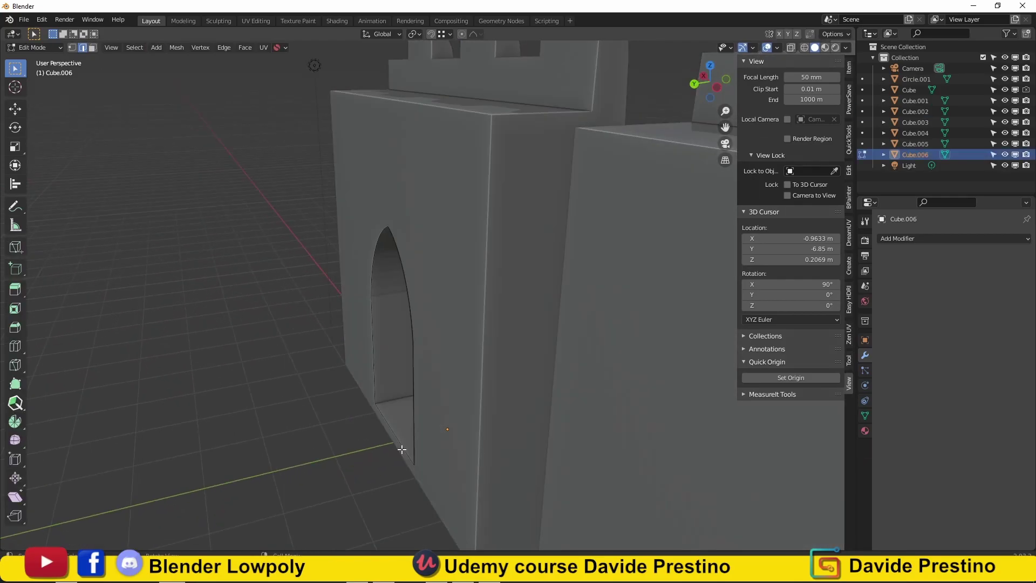
{"action": "left_click", "coordinate": [383, 437]}
{"action": "key", "text": "Tab"}
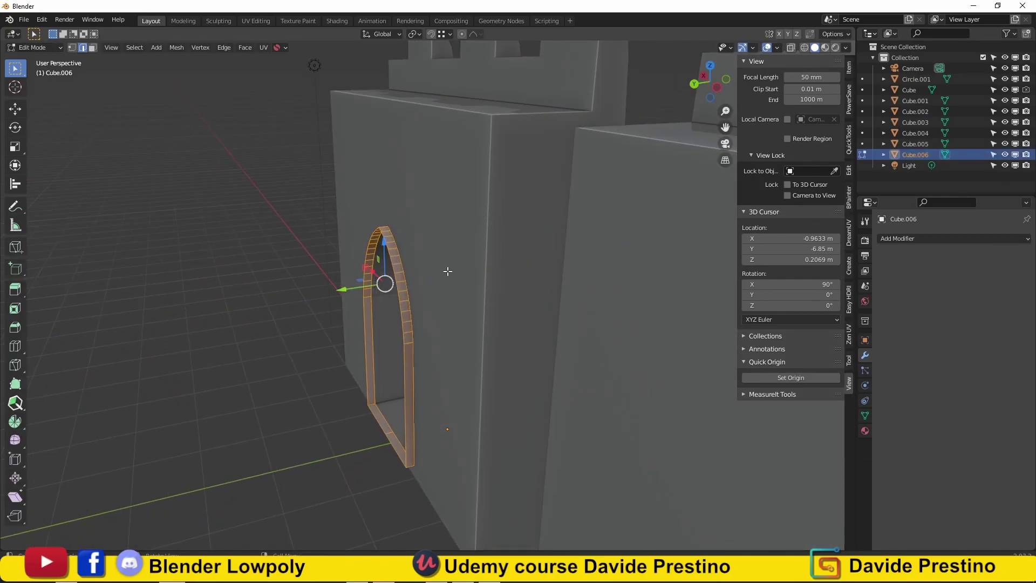
{"action": "key", "text": "shift+n"}
{"action": "mouse_move", "coordinate": [448, 272]}
{"action": "middle_mouse_down"}
{"action": "mouse_move", "coordinate": [484, 291]}
{"action": "mouse_move", "coordinate": [458, 231]}
{"action": "mouse_move", "coordinate": [538, 481]}
{"action": "mouse_move", "coordinate": [307, 350]}
{"action": "middle_mouse_up"}
{"action": "left_click", "coordinate": [479, 324]}
{"action": "left_click", "coordinate": [478, 325]}
{"action": "key", "text": "g"}
{"action": "left_click", "coordinate": [536, 478]}
Extrude the alternating arch stones and keystone outward from the frame
{"action": "scroll", "coordinate": [307, 350], "scroll_direction": "up", "scroll_amount": 3}
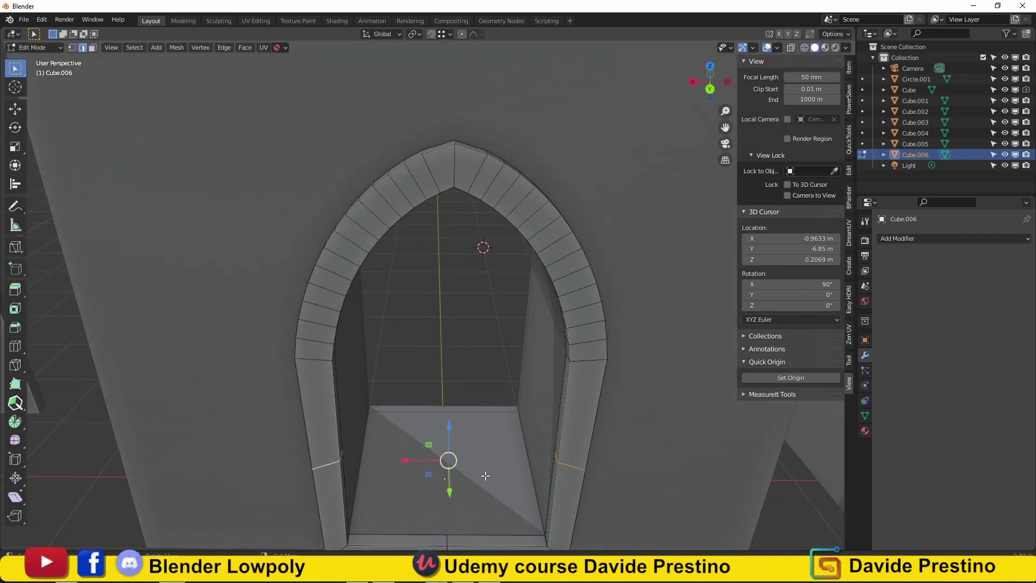
{"action": "mouse_move", "coordinate": [428, 395]}
{"action": "middle_mouse_down"}
{"action": "mouse_move", "coordinate": [307, 357]}
{"action": "mouse_move", "coordinate": [344, 413]}
{"action": "mouse_move", "coordinate": [437, 95]}
{"action": "middle_mouse_up"}
{"action": "left_click", "coordinate": [307, 357]}
{"action": "key", "text": "ctrl+z"}
{"action": "key", "text": "3"}
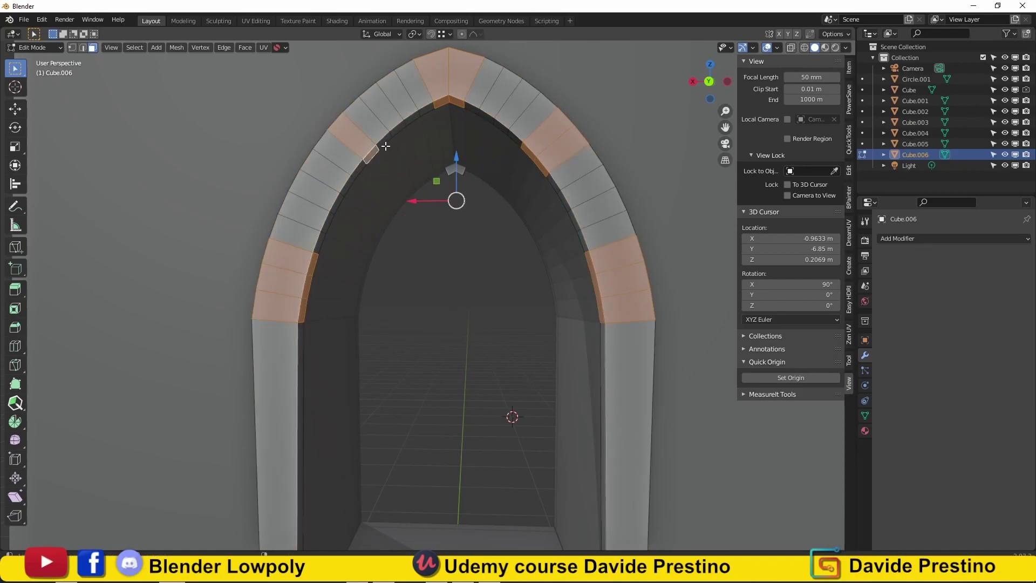
{"action": "middle_click_drag", "start_coordinate": [373, 147], "coordinate": [324, 205]}
{"action": "key", "text": "e"}
{"action": "key", "text": "Tab"}
Join the frames into Cube.002 and move it −31.218 m along X
{"action": "scroll", "coordinate": [401, 286], "scroll_direction": "down", "scroll_amount": 5}
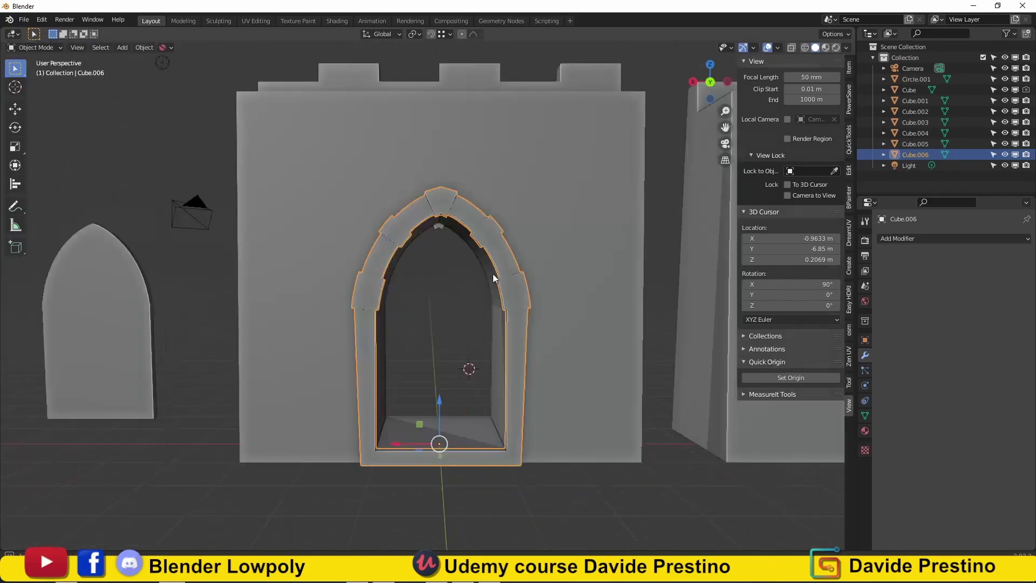
{"action": "mouse_move", "coordinate": [493, 274]}
{"action": "middle_mouse_down"}
{"action": "mouse_move", "coordinate": [369, 304]}
{"action": "mouse_move", "coordinate": [461, 274]}
{"action": "mouse_move", "coordinate": [324, 324]}
{"action": "mouse_move", "coordinate": [289, 351]}
{"action": "mouse_move", "coordinate": [299, 364]}
{"action": "mouse_move", "coordinate": [289, 362]}
{"action": "mouse_move", "coordinate": [382, 368]}
{"action": "middle_mouse_up"}
{"action": "left_click", "coordinate": [378, 222], "text": "shift"}
{"action": "right_click", "coordinate": [377, 222]}
{"action": "left_click", "coordinate": [394, 240]}
{"action": "scroll", "coordinate": [468, 304], "scroll_direction": "down", "scroll_amount": 3}
{"action": "key", "text": "g"}
{"action": "key", "text": "x"}
{"action": "left_click", "coordinate": [267, 341]}
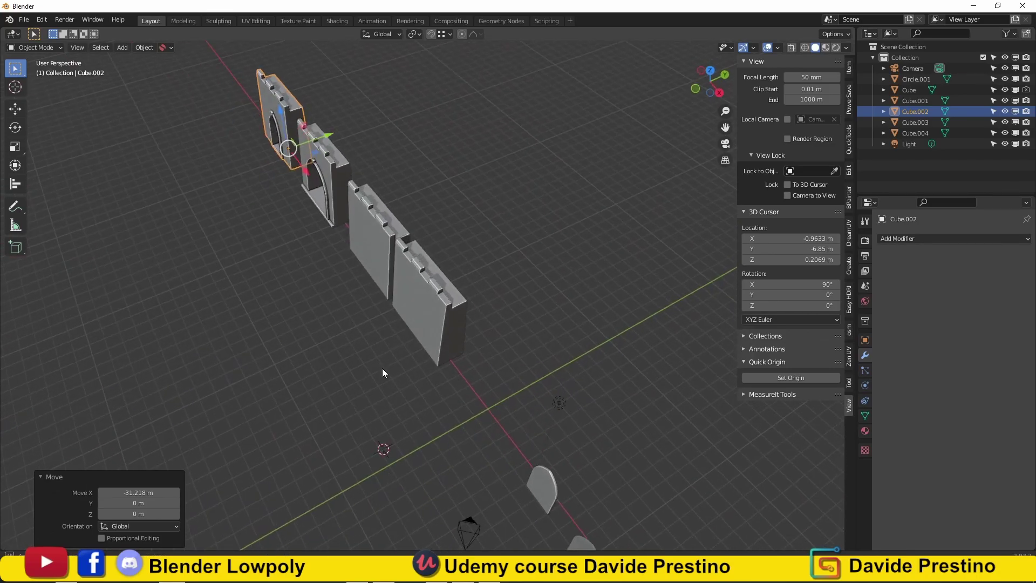
Duplicate the plain wall piece, rotate the copy 45° on Z, and lower it
{"action": "left_click", "coordinate": [426, 343]}
{"action": "key", "text": "KP_7"}
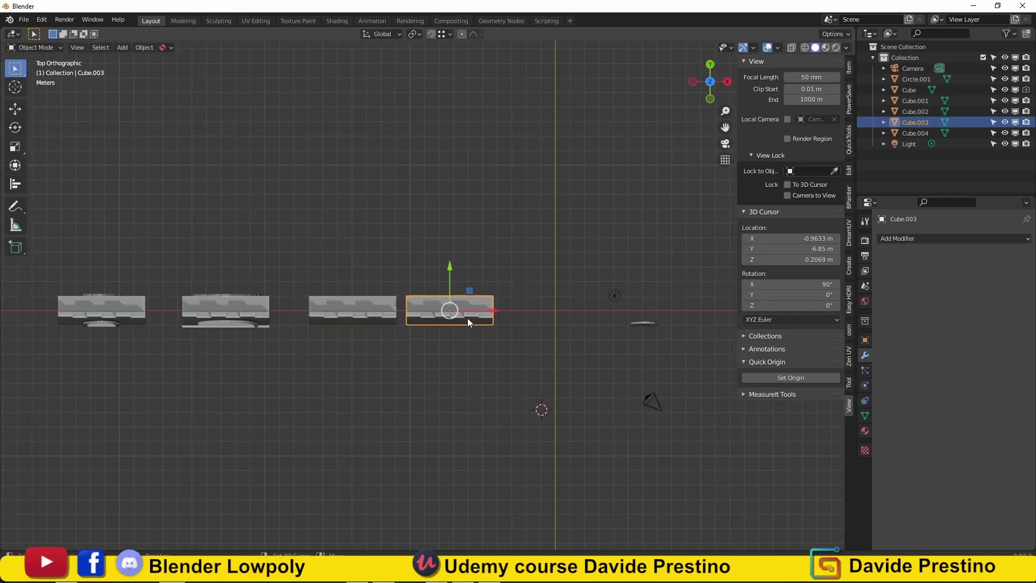
{"action": "key", "text": "shift+d"}
{"action": "left_click", "coordinate": [516, 329]}
{"action": "scroll", "coordinate": [645, 267], "scroll_direction": "up", "scroll_amount": 3}
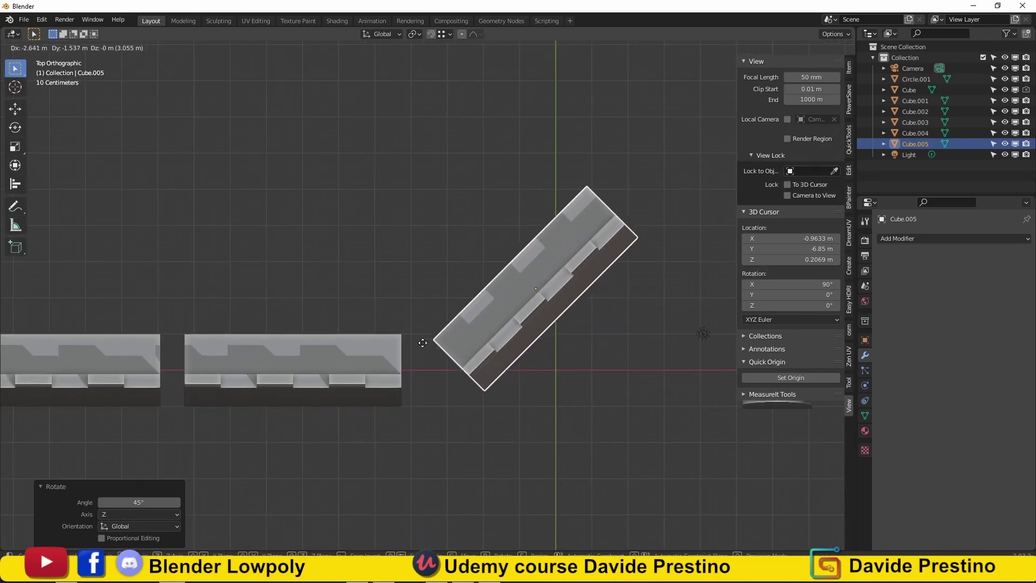
{"action": "left_click", "coordinate": [467, 299]}
{"action": "middle_click_drag", "start_coordinate": [466, 299], "coordinate": [387, 171]}
{"action": "key", "text": "g"}
{"action": "key", "text": "z"}
{"action": "left_click", "coordinate": [390, 387]}
Join the rotated copy into the adjacent wall, Cube.003
{"action": "mouse_move", "coordinate": [390, 388]}
{"action": "middle_mouse_down"}
{"action": "mouse_move", "coordinate": [461, 302]}
{"action": "mouse_move", "coordinate": [392, 340]}
{"action": "middle_mouse_up"}
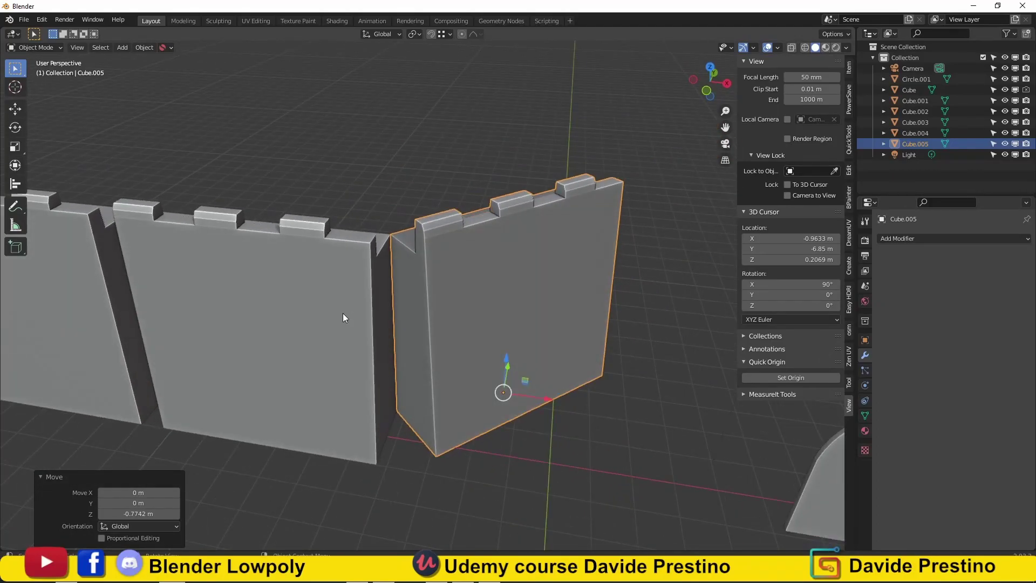
{"action": "middle_click_drag", "start_coordinate": [342, 313], "coordinate": [388, 263]}
{"action": "left_click", "coordinate": [383, 286], "text": "shift"}
{"action": "scroll", "coordinate": [377, 294], "scroll_direction": "down", "scroll_amount": 5}
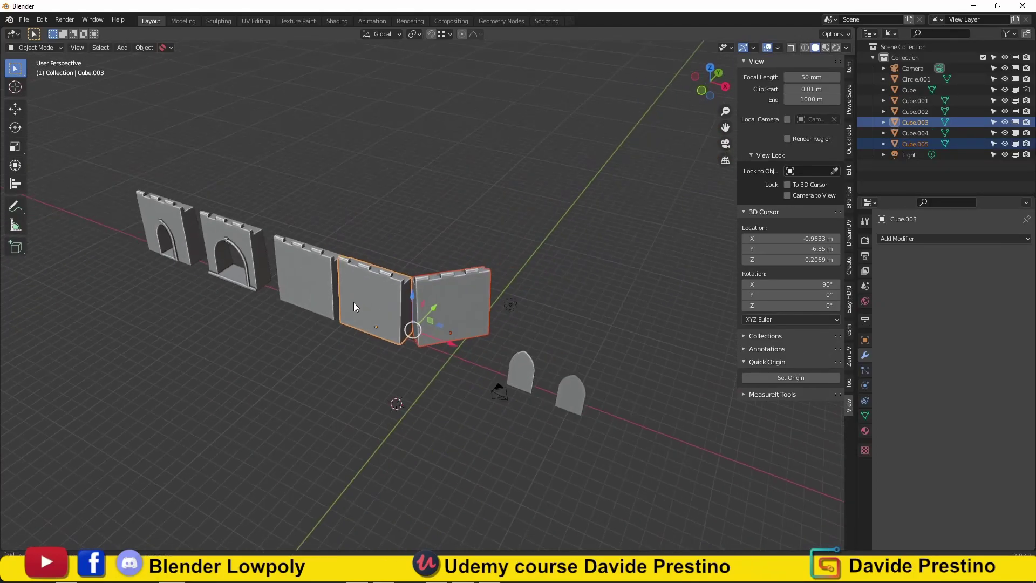
{"action": "scroll", "coordinate": [374, 298], "scroll_direction": "up", "scroll_amount": 4}
{"action": "key", "text": "ctrl+j"}
Separate the corner seam faces as Cube.005 and delete the leftover joined wall
{"action": "key", "text": "Tab"}
{"action": "scroll", "coordinate": [378, 280], "scroll_direction": "up", "scroll_amount": 2}
{"action": "left_click", "coordinate": [386, 270]}
{"action": "mouse_move", "coordinate": [391, 266]}
{"action": "middle_mouse_down"}
{"action": "mouse_move", "coordinate": [441, 265]}
{"action": "mouse_move", "coordinate": [366, 301]}
{"action": "mouse_move", "coordinate": [375, 282]}
{"action": "middle_mouse_up"}
{"action": "key", "text": "p"}
{"action": "key", "text": "Tab"}
{"action": "left_click", "coordinate": [316, 262]}
{"action": "key", "text": "Delete"}
{"action": "left_click", "coordinate": [400, 262]}
{"action": "key", "text": "Tab"}
{"action": "scroll", "coordinate": [408, 281], "scroll_direction": "up", "scroll_amount": 3}
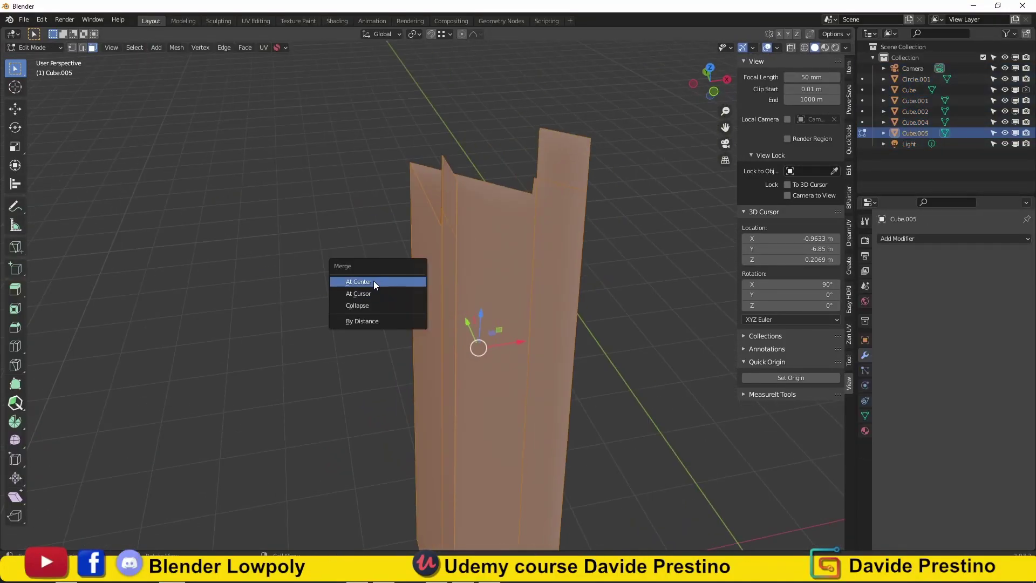
Merge the corner piece's vertices by distance and recalculate its normals outward
{"action": "left_click", "coordinate": [378, 321]}
{"action": "mouse_move", "coordinate": [377, 321]}
{"action": "middle_mouse_down"}
{"action": "mouse_move", "coordinate": [460, 342]}
{"action": "mouse_move", "coordinate": [581, 190]}
{"action": "middle_mouse_up"}
{"action": "key", "text": "Tab"}
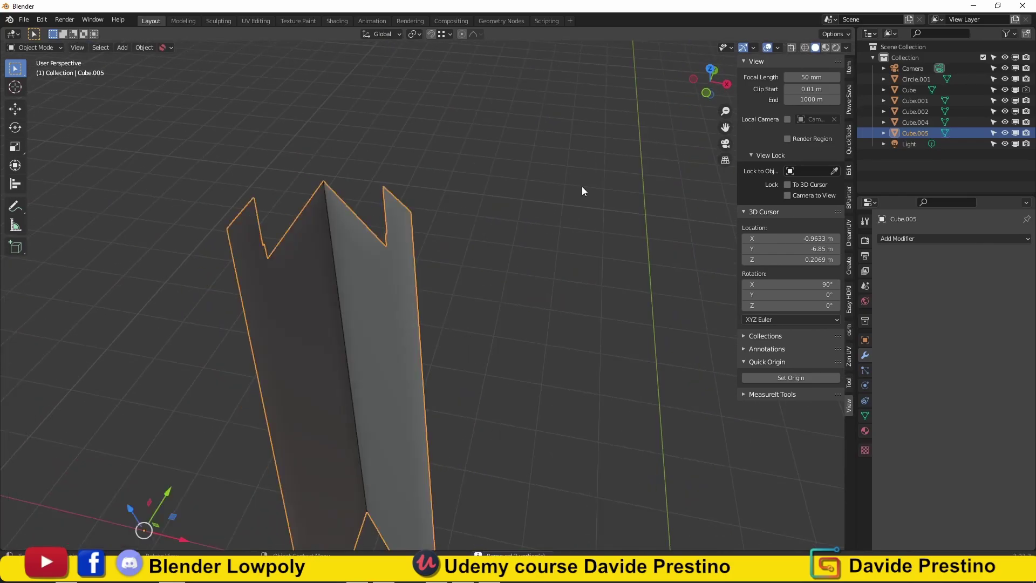
{"action": "left_click", "coordinate": [778, 47]}
{"action": "left_click", "coordinate": [713, 249]}
{"action": "mouse_move", "coordinate": [562, 279]}
{"action": "middle_mouse_down"}
{"action": "mouse_move", "coordinate": [391, 280]}
{"action": "mouse_move", "coordinate": [378, 302]}
{"action": "middle_mouse_up"}
{"action": "key", "text": "Tab"}
{"action": "key", "text": "shift+n"}
{"action": "left_click", "coordinate": [778, 48]}
{"action": "left_click", "coordinate": [712, 249]}
{"action": "scroll", "coordinate": [477, 268], "scroll_direction": "up", "scroll_amount": 4}
{"action": "middle_click_drag", "start_coordinate": [517, 249], "coordinate": [547, 218]}
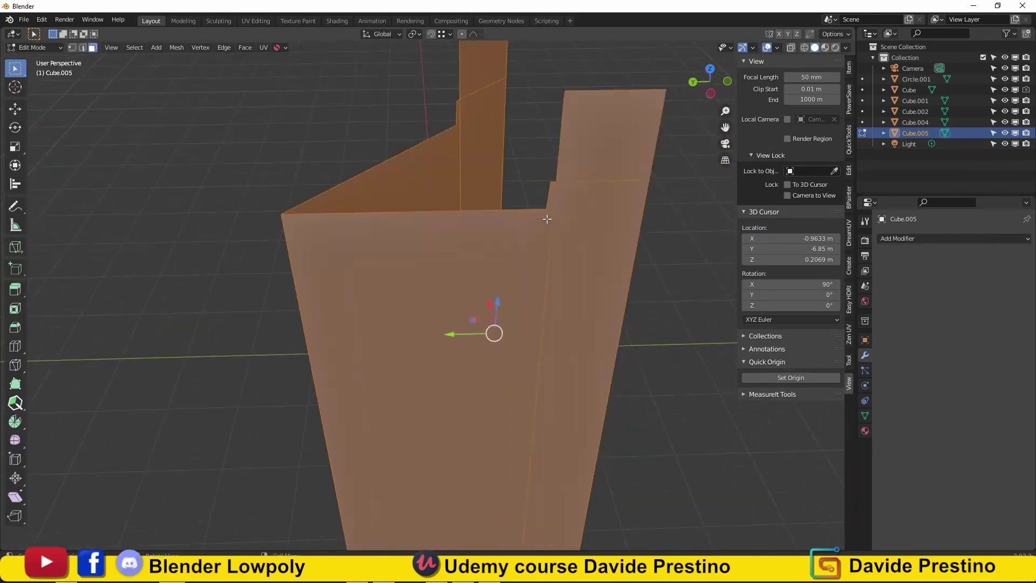
Fill the corner piece's open top triangle with a face
{"action": "key", "text": "1"}
{"action": "left_click", "coordinate": [551, 201]}
{"action": "key", "text": "f"}
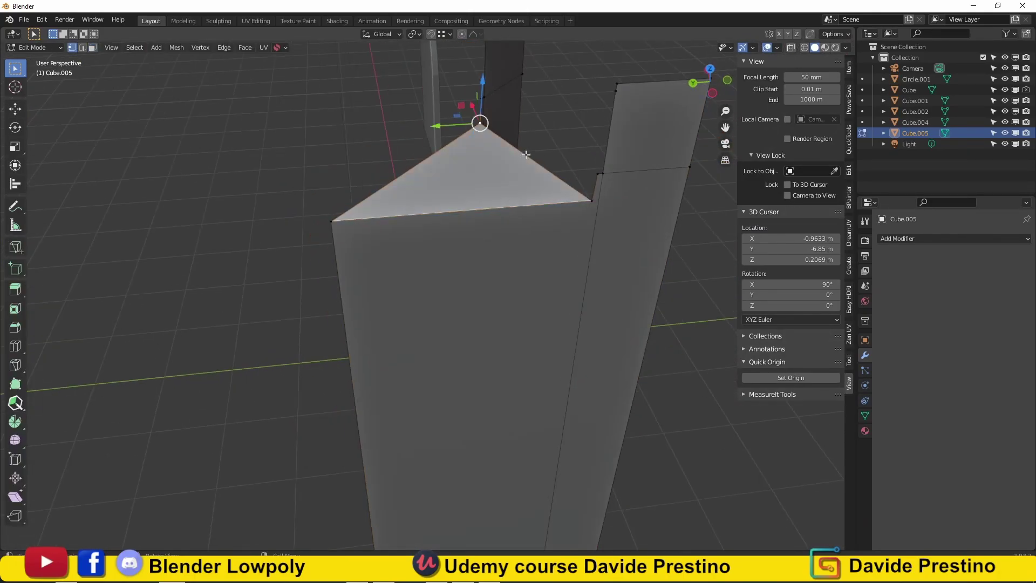
{"action": "mouse_move", "coordinate": [283, 216]}
{"action": "middle_mouse_down"}
{"action": "mouse_move", "coordinate": [375, 193]}
{"action": "mouse_move", "coordinate": [318, 403]}
{"action": "middle_mouse_up"}
{"action": "scroll", "coordinate": [375, 193], "scroll_direction": "down", "scroll_amount": 5}
{"action": "key", "text": "Tab"}
Move Cube.005 −6.6728 m along X against the crenellated wall's end
{"action": "mouse_move", "coordinate": [382, 374]}
{"action": "middle_mouse_down"}
{"action": "mouse_move", "coordinate": [464, 334]}
{"action": "mouse_move", "coordinate": [403, 354]}
{"action": "mouse_move", "coordinate": [446, 374]}
{"action": "mouse_move", "coordinate": [426, 375]}
{"action": "mouse_move", "coordinate": [394, 441]}
{"action": "middle_mouse_up"}
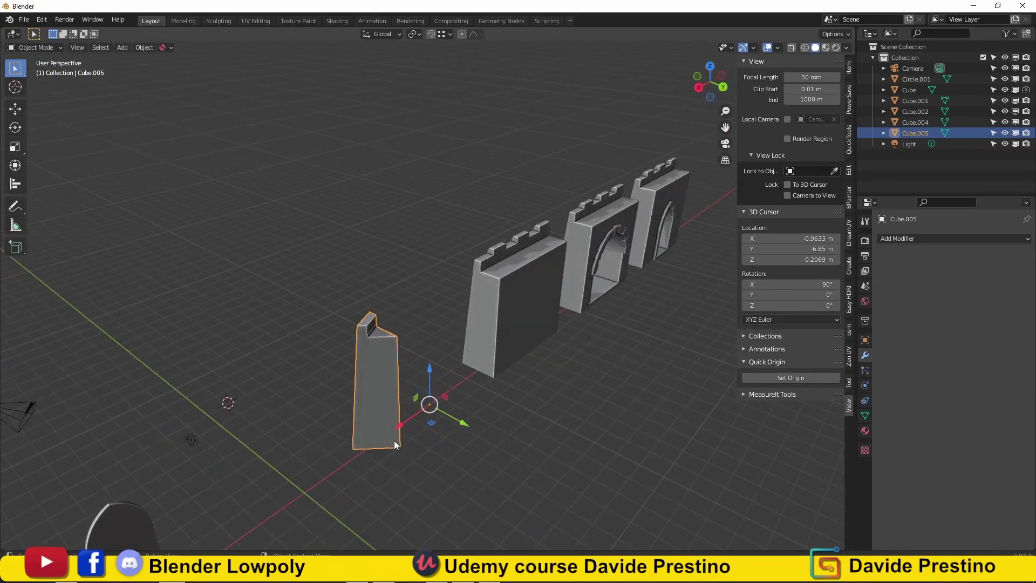
{"action": "key", "text": "g"}
{"action": "key", "text": "x"}
{"action": "left_click", "coordinate": [497, 426]}
{"action": "mouse_move", "coordinate": [497, 426]}
{"action": "middle_mouse_down"}
{"action": "mouse_move", "coordinate": [591, 336]}
{"action": "mouse_move", "coordinate": [396, 326]}
{"action": "middle_mouse_up"}
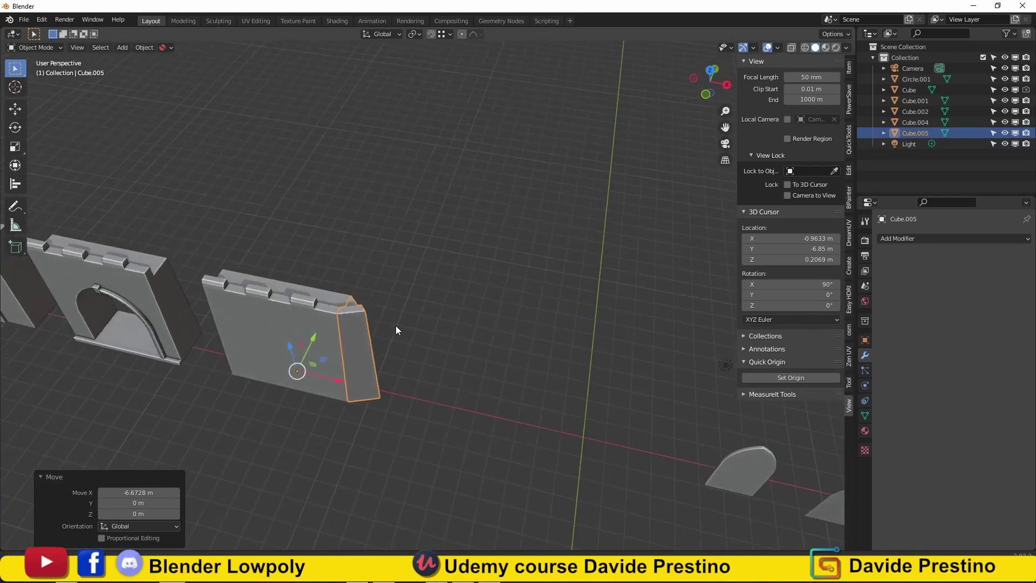
Duplicate the plain crenellated wall and set the copy, rotated on Z, at the wall's end
{"action": "key", "text": "shift+d"}
{"action": "right_click", "coordinate": [381, 384]}
{"action": "key", "text": "KP_7"}
{"action": "key", "text": "g"}
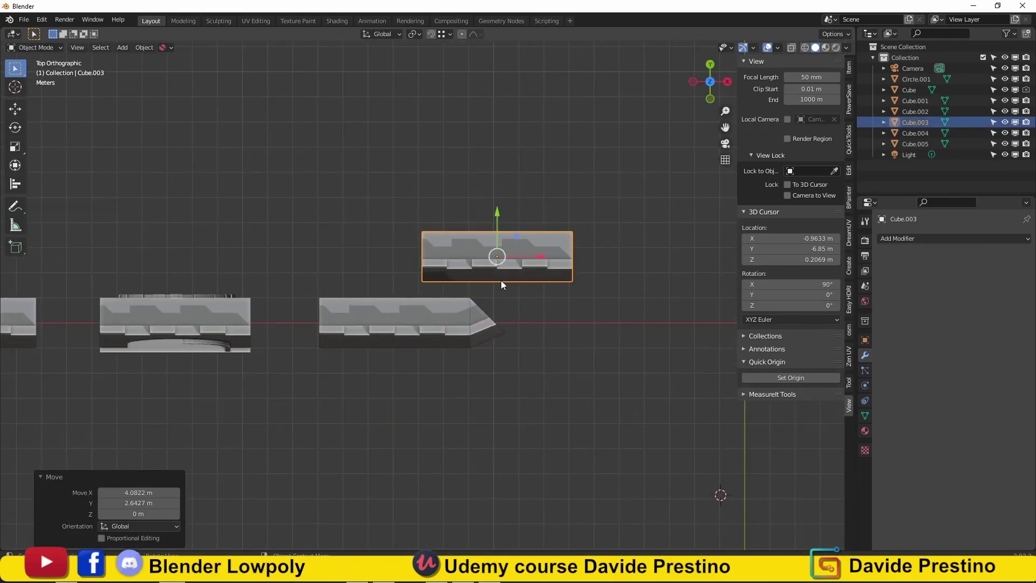
{"action": "left_click", "coordinate": [501, 280]}
{"action": "key", "text": "r"}
{"action": "key", "text": "4"}
{"action": "key", "text": "5"}
{"action": "key", "text": "Return"}
{"action": "key", "text": "g"}
{"action": "left_click", "coordinate": [445, 300]}
Reposition the corner piece at the far-left wall end
{"action": "mouse_move", "coordinate": [446, 300]}
{"action": "middle_mouse_down"}
{"action": "mouse_move", "coordinate": [643, 254]}
{"action": "mouse_move", "coordinate": [637, 274]}
{"action": "mouse_move", "coordinate": [422, 370]}
{"action": "mouse_move", "coordinate": [447, 316]}
{"action": "mouse_move", "coordinate": [428, 372]}
{"action": "mouse_move", "coordinate": [419, 362]}
{"action": "middle_mouse_up"}
{"action": "left_click", "coordinate": [428, 372]}
{"action": "key", "text": "g"}
{"action": "left_click", "coordinate": [396, 306]}
{"action": "mouse_move", "coordinate": [396, 306]}
{"action": "middle_mouse_down"}
{"action": "mouse_move", "coordinate": [278, 263]}
{"action": "mouse_move", "coordinate": [384, 385]}
{"action": "middle_mouse_up"}
Turn the duplicate wall 90° at X −9.9405 m, Y 4 m, raised 0.80706 on Z
{"action": "left_click", "coordinate": [548, 311]}
{"action": "middle_click_drag", "start_coordinate": [548, 311], "coordinate": [540, 334]}
{"action": "left_click", "coordinate": [849, 68]}
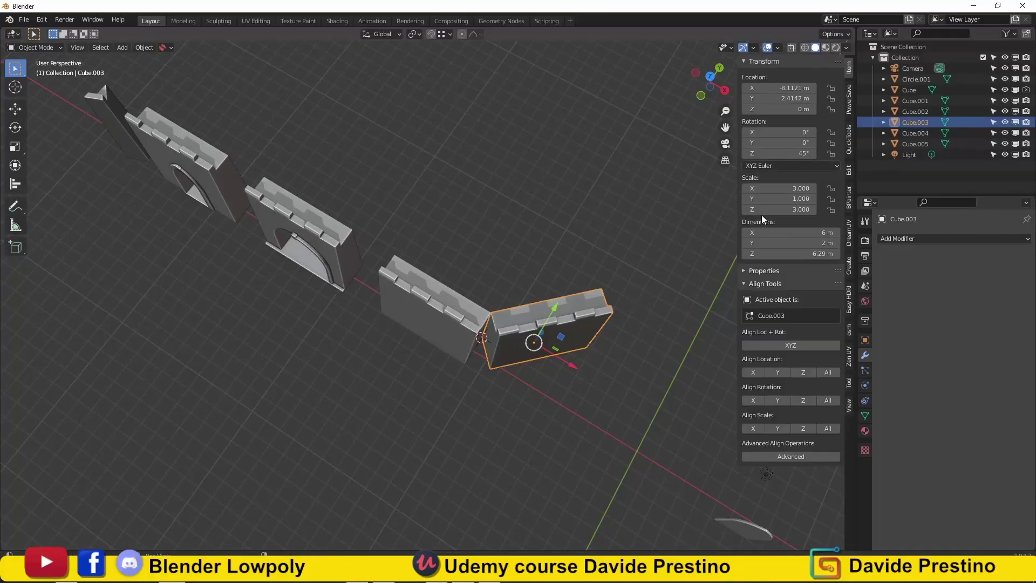
{"action": "key", "text": "Return"}
{"action": "key", "text": "KP_7"}
{"action": "key", "text": "g"}
{"action": "left_click", "coordinate": [533, 366]}
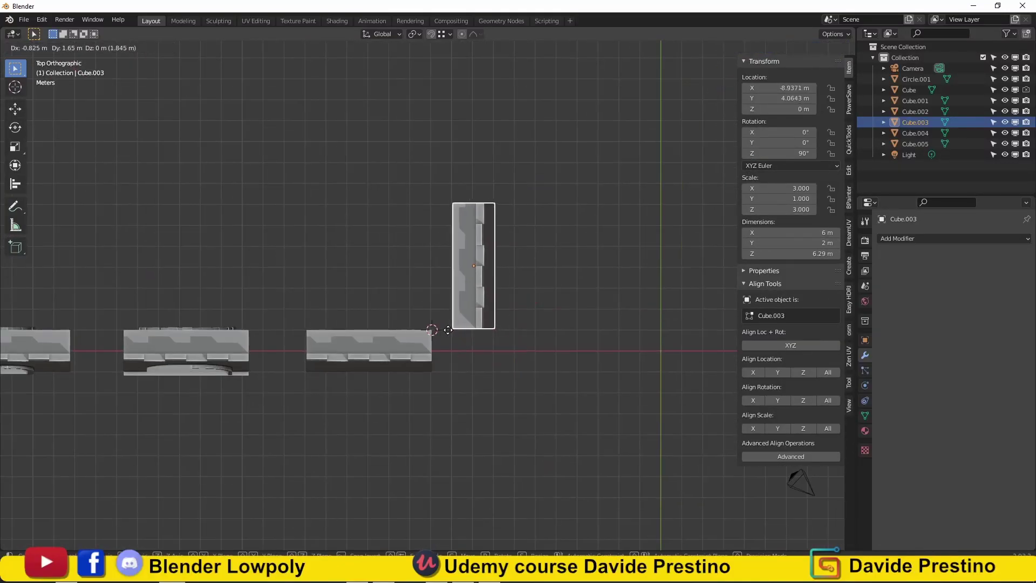
{"action": "mouse_move", "coordinate": [533, 365]}
{"action": "middle_mouse_down"}
{"action": "mouse_move", "coordinate": [401, 366]}
{"action": "mouse_move", "coordinate": [485, 490]}
{"action": "mouse_move", "coordinate": [464, 398]}
{"action": "mouse_move", "coordinate": [429, 407]}
{"action": "mouse_move", "coordinate": [372, 323]}
{"action": "middle_mouse_up"}
{"action": "type", "text": "gz0.80706"}
{"action": "key", "text": "Return"}
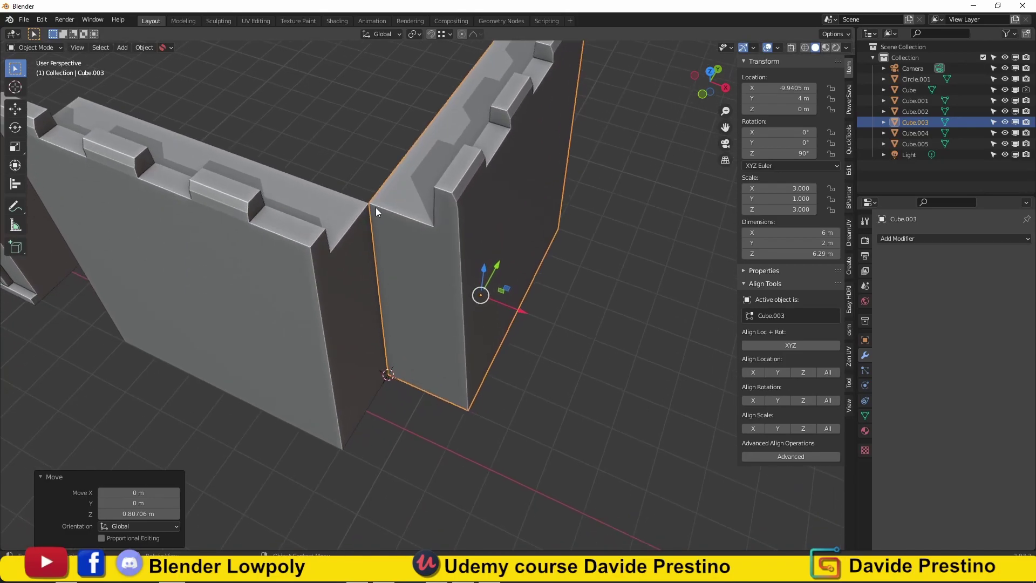
{"action": "key", "text": "Tab"}
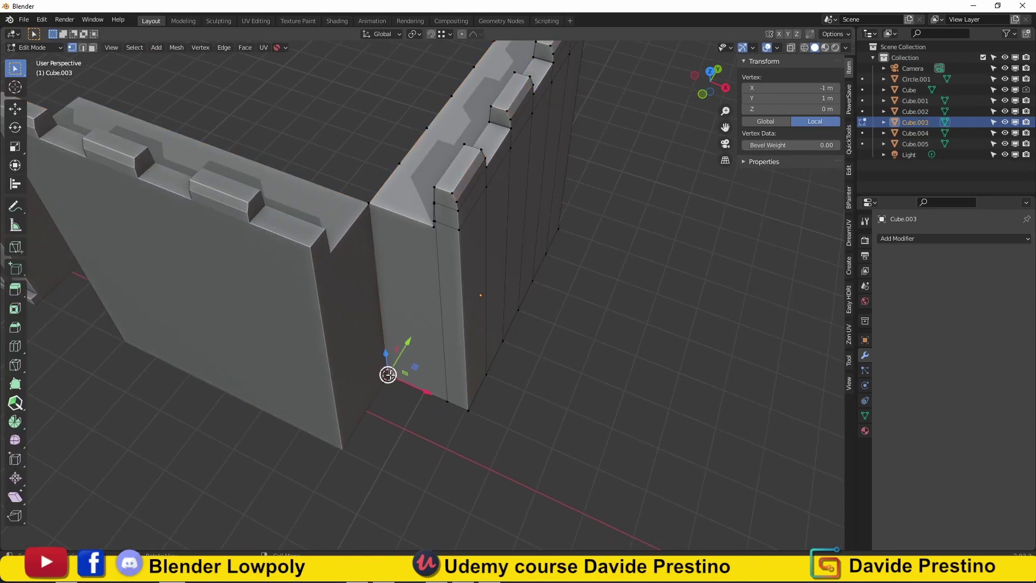
Separate a corner vertex into Cube.006 and extrude it into a filled 2 m square
{"action": "left_click", "coordinate": [398, 417]}
{"action": "key", "text": "p"}
{"action": "key", "text": "Tab"}
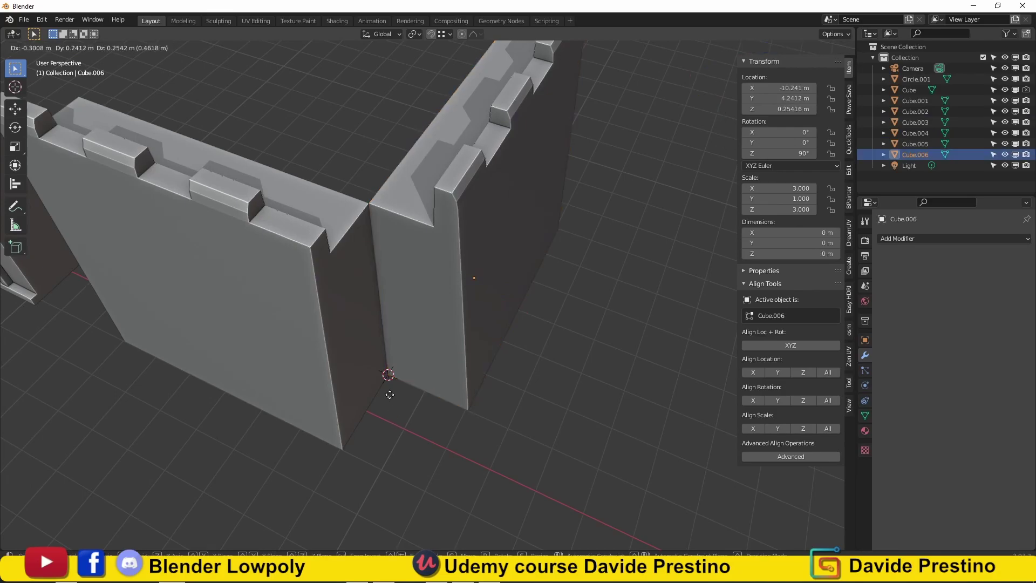
{"action": "key", "text": "Tab"}
{"action": "key", "text": "x"}
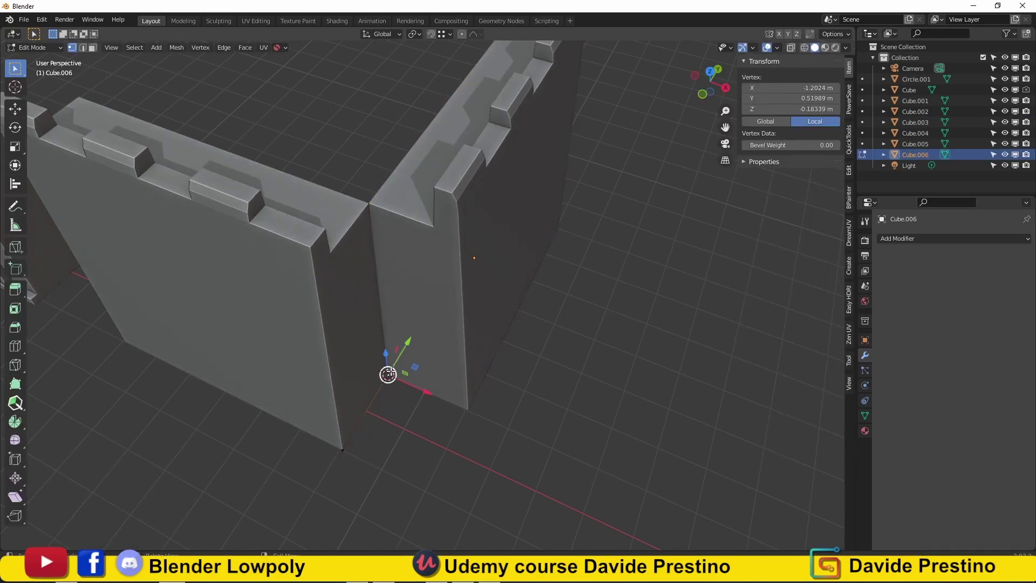
{"action": "left_click", "coordinate": [468, 411]}
{"action": "left_click", "coordinate": [432, 436]}
{"action": "key", "text": "f"}
Extrude the square upward into a tall block and offset its top along Y
{"action": "scroll", "coordinate": [423, 485], "scroll_direction": "down", "scroll_amount": 4}
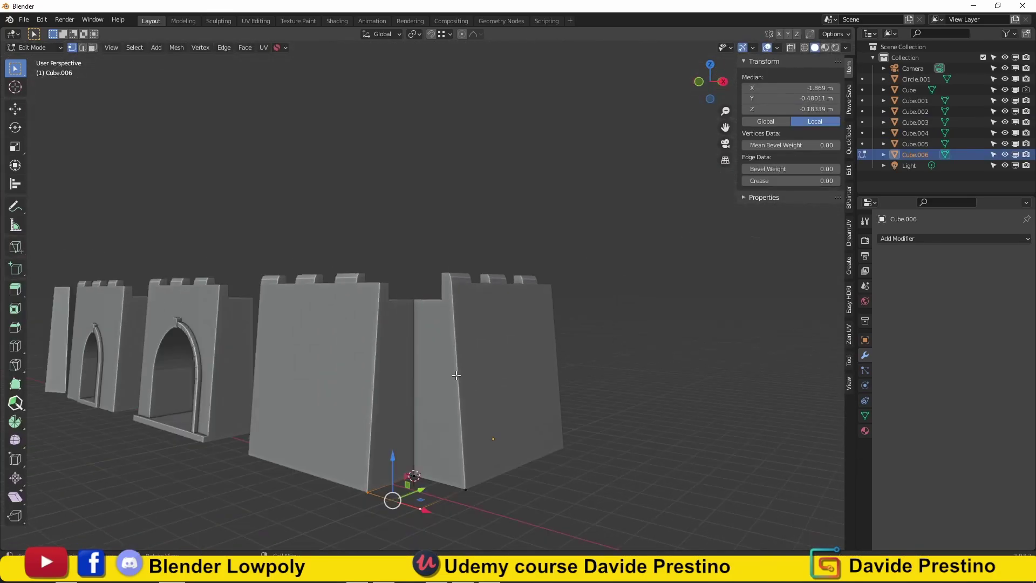
{"action": "middle_click_drag", "start_coordinate": [424, 475], "coordinate": [380, 424]}
{"action": "key", "text": "e"}
{"action": "left_click", "coordinate": [410, 294]}
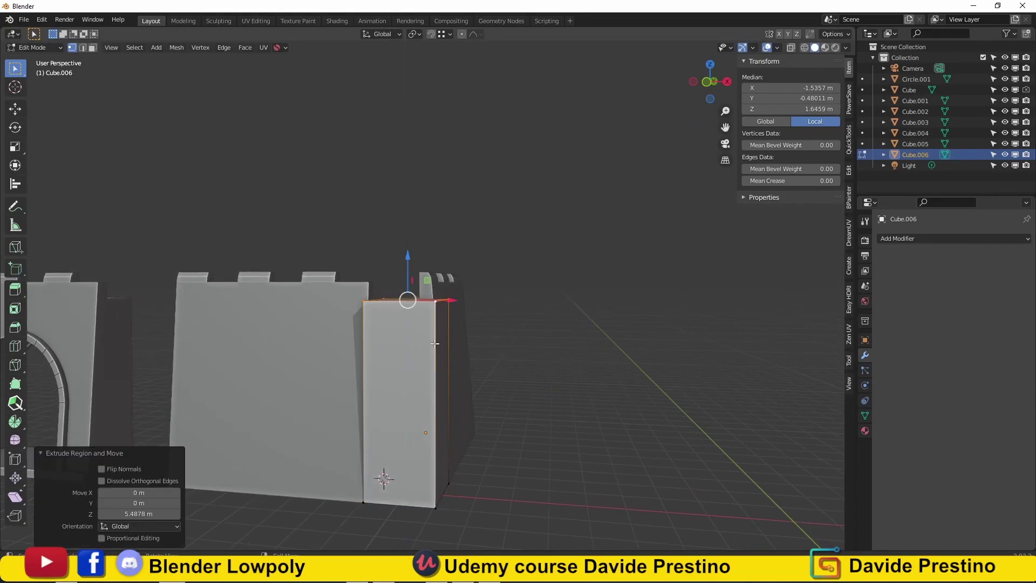
{"action": "mouse_move", "coordinate": [409, 294]}
{"action": "middle_mouse_down"}
{"action": "mouse_move", "coordinate": [372, 305]}
{"action": "mouse_move", "coordinate": [374, 282]}
{"action": "mouse_move", "coordinate": [363, 324]}
{"action": "mouse_move", "coordinate": [315, 347]}
{"action": "mouse_move", "coordinate": [352, 288]}
{"action": "middle_mouse_up"}
{"action": "key", "text": "g"}
{"action": "key", "text": "y"}
{"action": "left_click", "coordinate": [401, 288]}
Add horizontal edge loops to the block and select a top corner face
{"action": "scroll", "coordinate": [364, 324], "scroll_direction": "up", "scroll_amount": 2}
{"action": "left_click", "coordinate": [347, 347]}
{"action": "key", "text": "ctrl+r"}
{"action": "left_click", "coordinate": [276, 341]}
{"action": "scroll", "coordinate": [352, 289], "scroll_direction": "up", "scroll_amount": 2}
{"action": "key", "text": "3"}
{"action": "left_click", "coordinate": [353, 288]}
Shift the corner block's top edge and vertex along X to line up with the first wall's walkway
{"action": "left_click", "coordinate": [457, 251]}
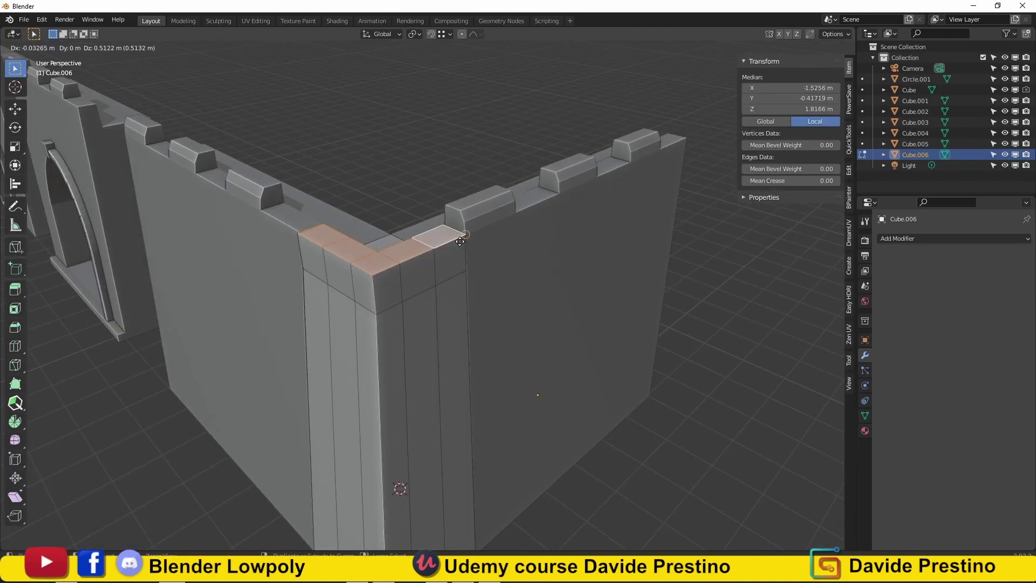
{"action": "middle_click_drag", "start_coordinate": [458, 251], "coordinate": [236, 291]}
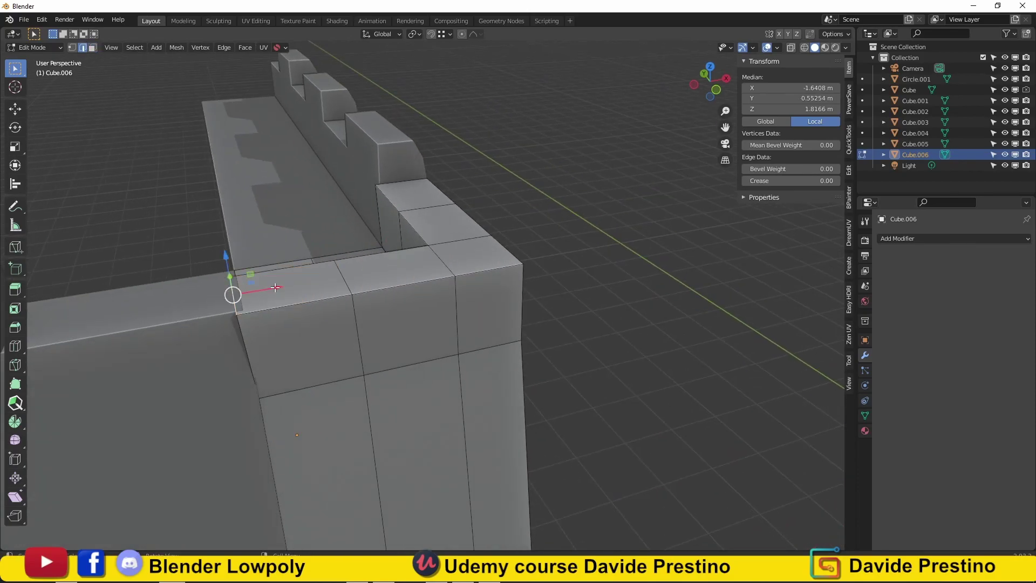
{"action": "left_click_drag", "start_coordinate": [275, 287], "coordinate": [260, 289]}
{"action": "middle_click_drag", "start_coordinate": [261, 289], "coordinate": [550, 288]}
{"action": "left_click", "coordinate": [507, 292], "text": "ctrl"}
{"action": "left_click", "coordinate": [523, 276]}
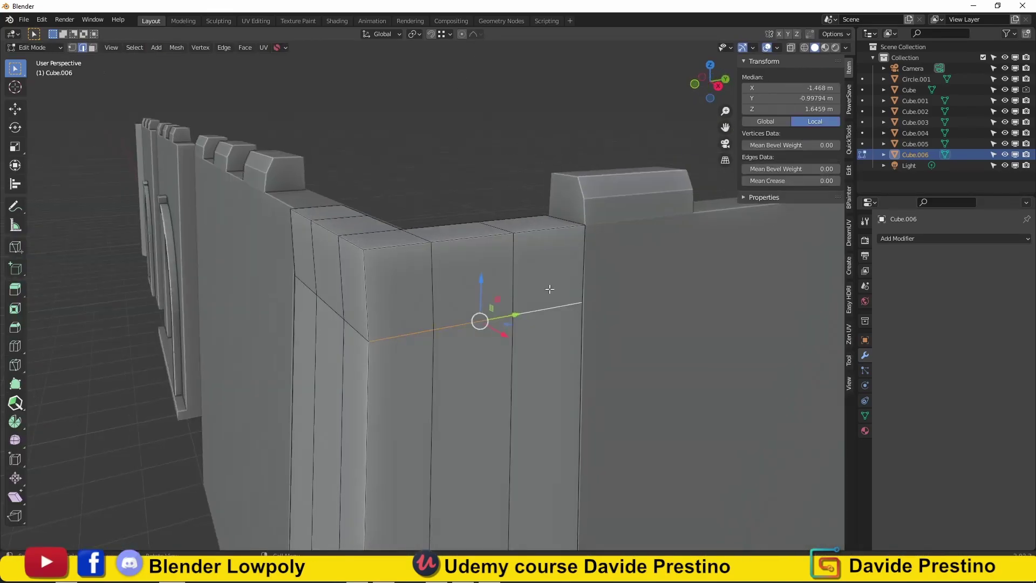
{"action": "left_click", "coordinate": [549, 289], "text": "shift"}
{"action": "left_click", "coordinate": [582, 285]}
{"action": "mouse_move", "coordinate": [583, 285]}
{"action": "middle_mouse_down"}
{"action": "mouse_move", "coordinate": [405, 301]}
{"action": "mouse_move", "coordinate": [437, 294]}
{"action": "mouse_move", "coordinate": [308, 335]}
{"action": "middle_mouse_up"}
{"action": "left_click", "coordinate": [308, 335]}
{"action": "left_click", "coordinate": [309, 343]}
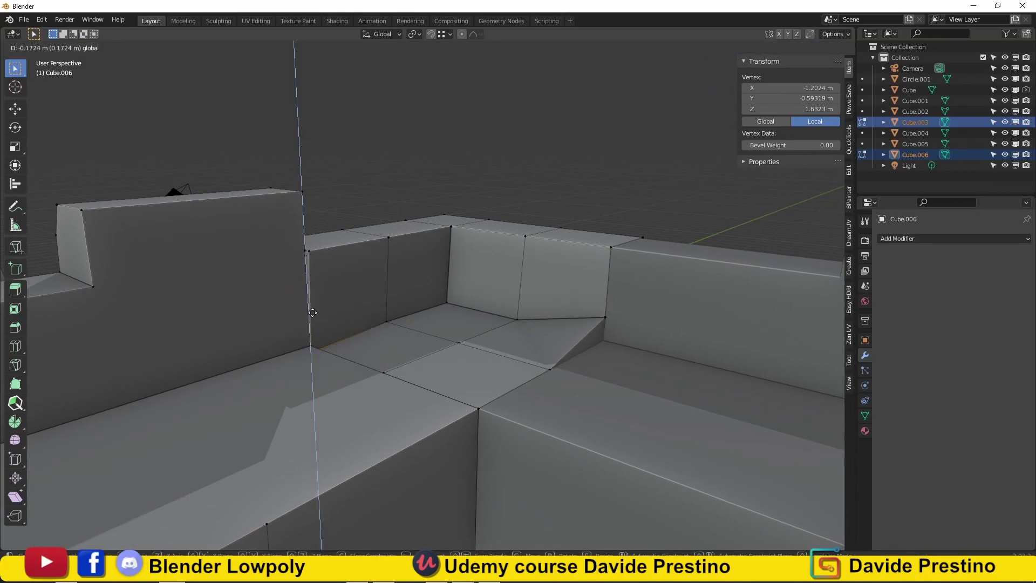
Move the corner block's ledge vertices and edge paths to match the second wall's ledge
{"action": "left_click", "coordinate": [603, 340]}
{"action": "middle_click_drag", "start_coordinate": [319, 275], "coordinate": [316, 231]}
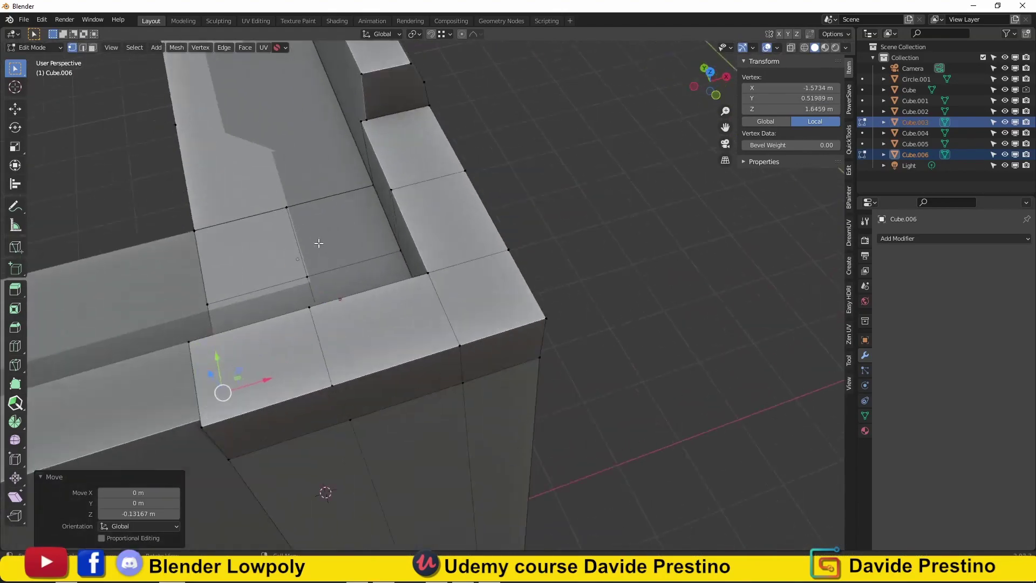
{"action": "scroll", "coordinate": [317, 231], "scroll_direction": "up", "scroll_amount": 3}
{"action": "middle_click_drag", "start_coordinate": [291, 189], "coordinate": [294, 206]}
{"action": "left_click", "coordinate": [361, 457], "text": "ctrl"}
{"action": "left_click", "coordinate": [316, 297]}
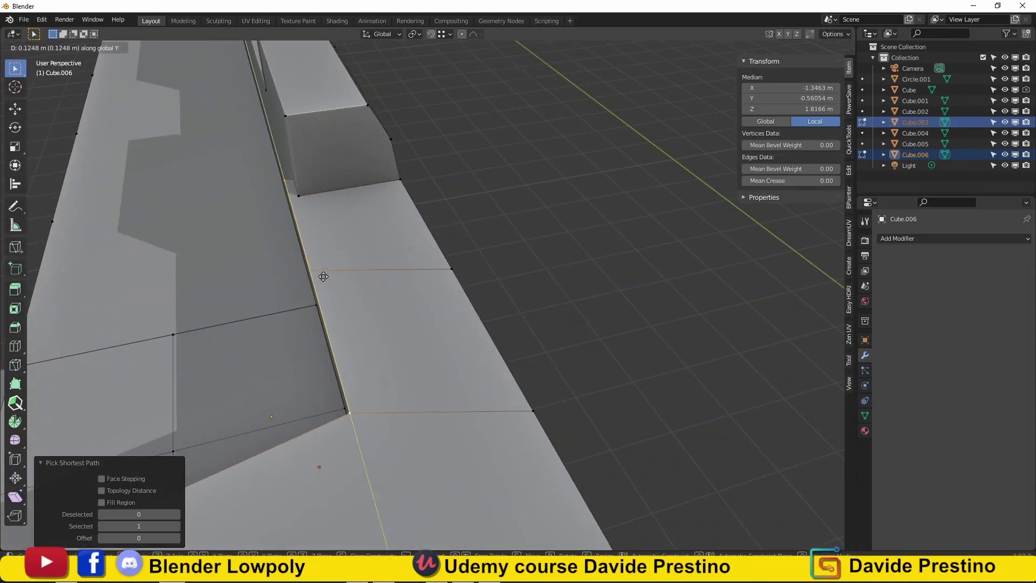
{"action": "mouse_move", "coordinate": [317, 296]}
{"action": "middle_mouse_down"}
{"action": "mouse_move", "coordinate": [556, 517]}
{"action": "mouse_move", "coordinate": [338, 319]}
{"action": "middle_mouse_up"}
{"action": "left_click", "coordinate": [556, 517], "text": "ctrl"}
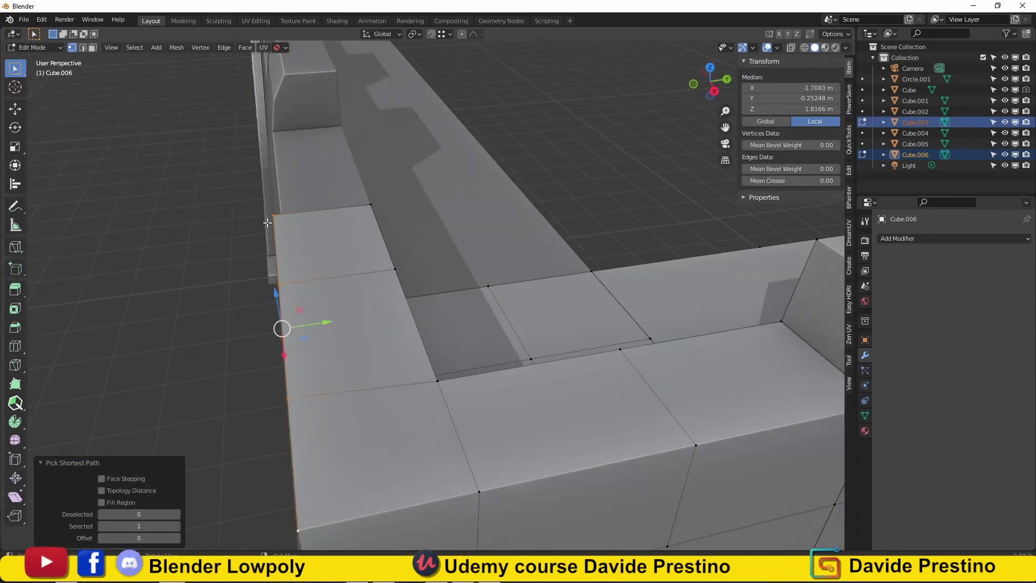
{"action": "left_click", "coordinate": [280, 215]}
Move the ledge corner's top faces into line with the wall tops
{"action": "middle_click_drag", "start_coordinate": [280, 215], "coordinate": [474, 259]}
{"action": "left_click", "coordinate": [410, 319]}
{"action": "middle_click_drag", "start_coordinate": [444, 322], "coordinate": [517, 304]}
{"action": "left_click", "coordinate": [517, 303], "text": "shift"}
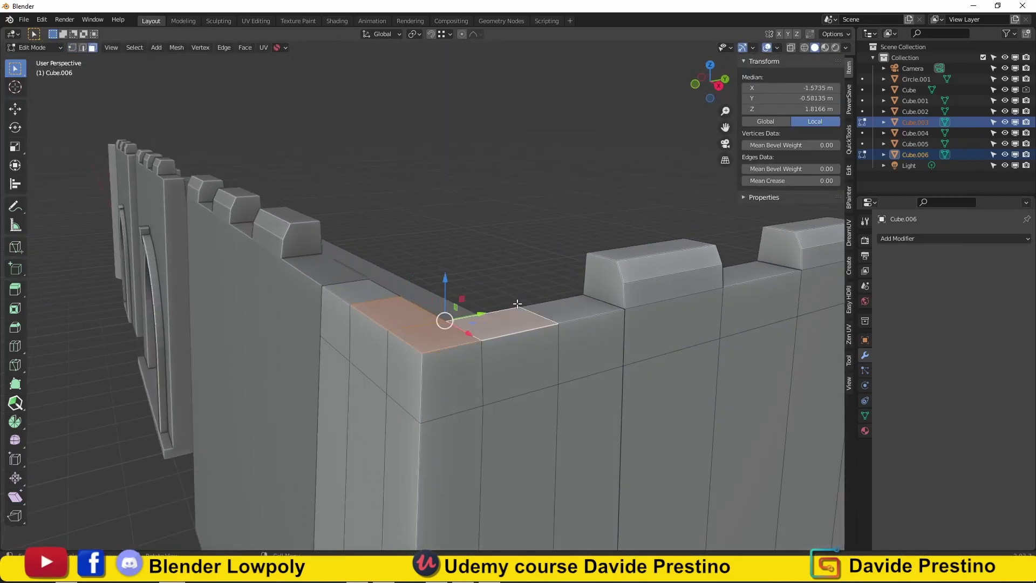
{"action": "left_click", "coordinate": [621, 269]}
{"action": "mouse_move", "coordinate": [622, 268]}
{"action": "middle_mouse_down"}
{"action": "mouse_move", "coordinate": [513, 255]}
{"action": "mouse_move", "coordinate": [528, 295]}
{"action": "mouse_move", "coordinate": [410, 329]}
{"action": "middle_mouse_up"}
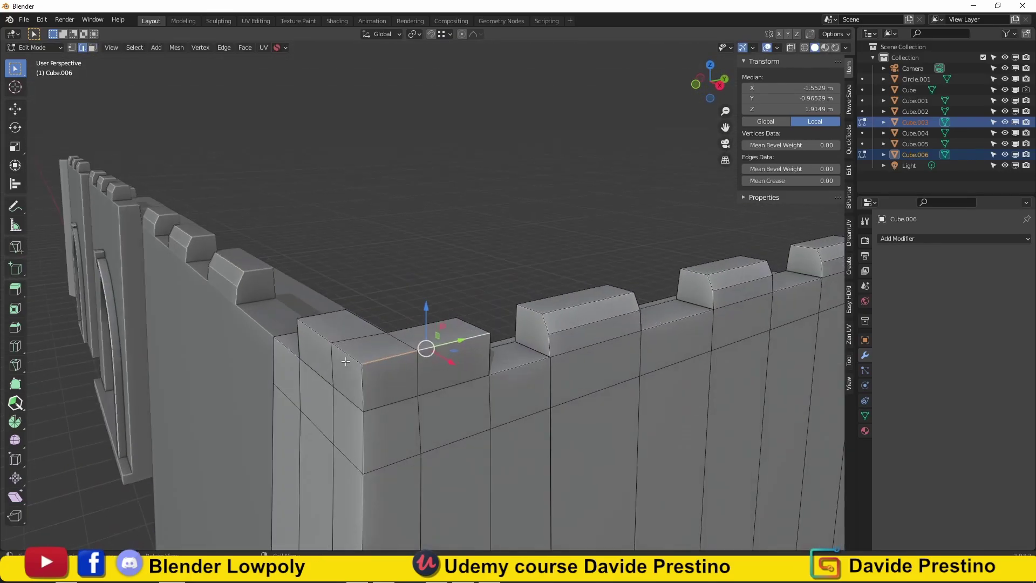
Extrude the corner block's top faces upward into a small merlon block with sloped edges
{"action": "key", "text": "alt+a"}
{"action": "key", "text": "3"}
{"action": "left_click", "coordinate": [356, 327]}
{"action": "left_click", "coordinate": [544, 344]}
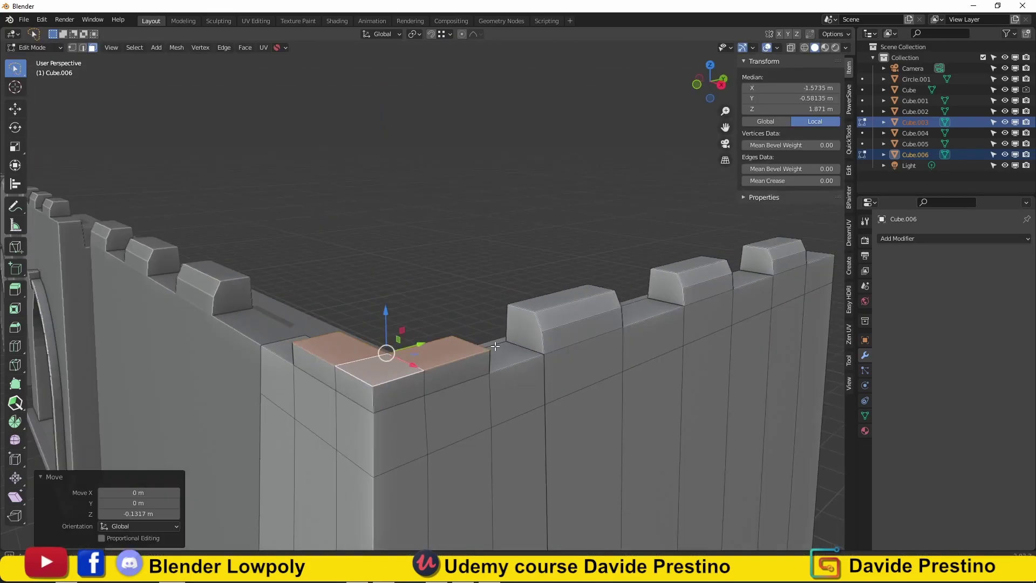
{"action": "mouse_move", "coordinate": [544, 344]}
{"action": "middle_mouse_down"}
{"action": "mouse_move", "coordinate": [506, 350]}
{"action": "mouse_move", "coordinate": [482, 280]}
{"action": "mouse_move", "coordinate": [405, 319]}
{"action": "mouse_move", "coordinate": [351, 252]}
{"action": "mouse_move", "coordinate": [401, 303]}
{"action": "mouse_move", "coordinate": [381, 317]}
{"action": "middle_mouse_up"}
{"action": "key", "text": "e"}
{"action": "left_click", "coordinate": [506, 350]}
{"action": "key", "text": "g"}
{"action": "left_click", "coordinate": [482, 284]}
{"action": "left_click", "coordinate": [350, 252]}
{"action": "key", "text": "Tab"}
{"action": "scroll", "coordinate": [215, 436], "scroll_direction": "down", "scroll_amount": 5}
{"action": "scroll", "coordinate": [215, 436], "scroll_direction": "up", "scroll_amount": 6}
Delete the leftover spare cube Cube.003
{"action": "left_click", "coordinate": [412, 419]}
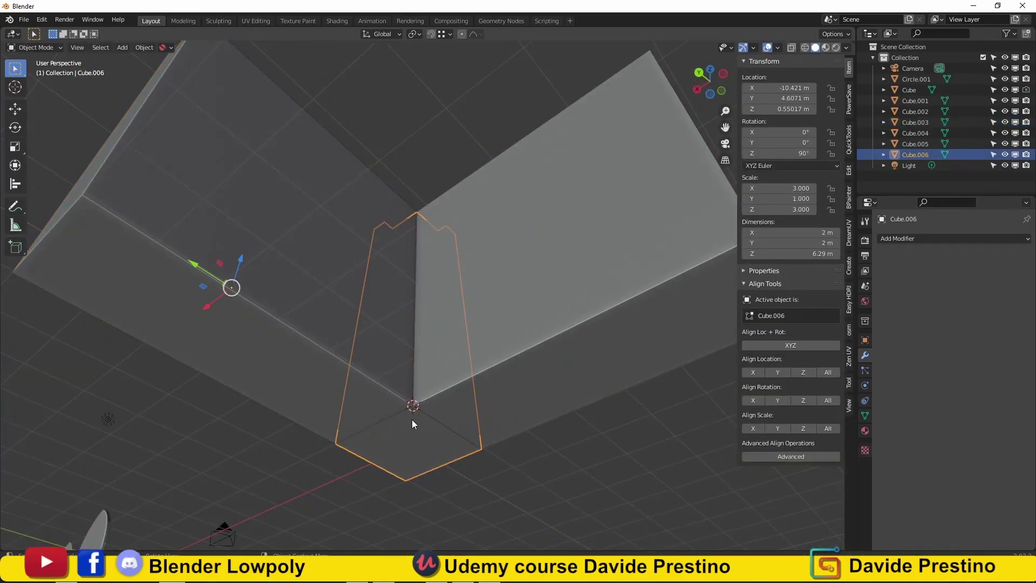
{"action": "key", "text": "Tab"}
{"action": "left_click", "coordinate": [850, 387]}
{"action": "scroll", "coordinate": [597, 274], "scroll_direction": "down", "scroll_amount": 5}
{"action": "key", "text": "Tab"}
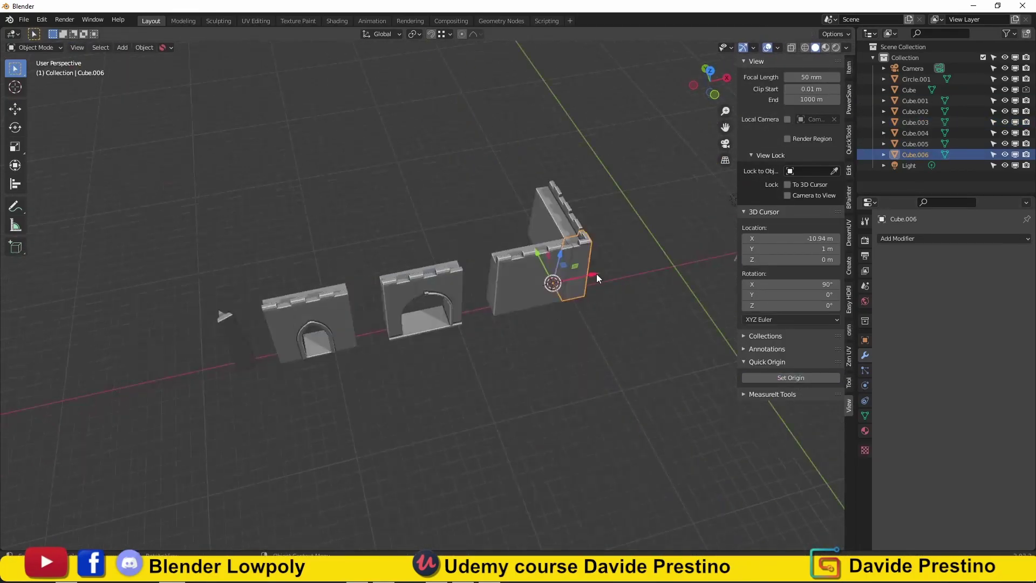
{"action": "left_click", "coordinate": [597, 274]}
{"action": "key", "text": "Delete"}
{"action": "middle_click_drag", "start_coordinate": [369, 280], "coordinate": [516, 306]}
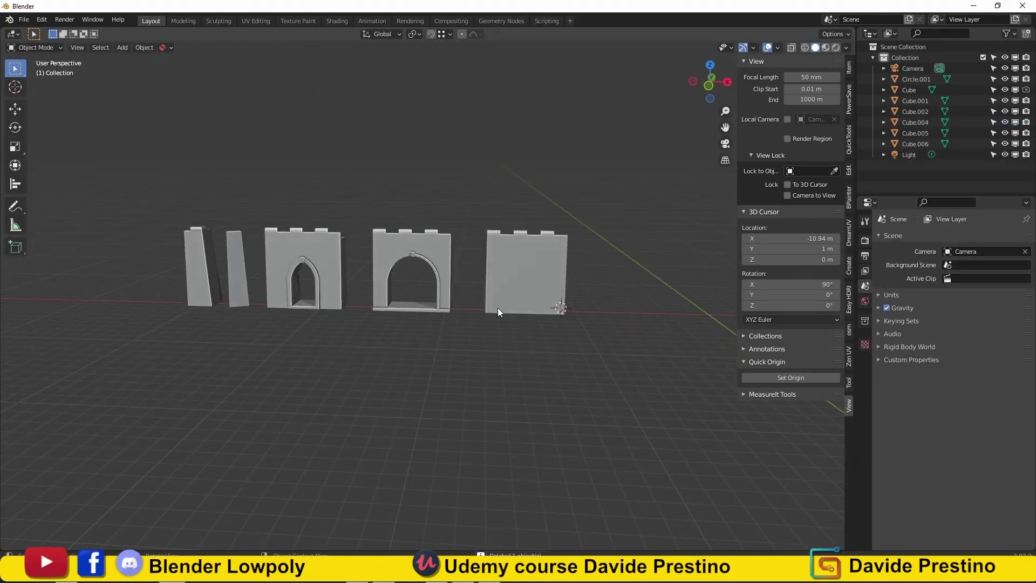
{"action": "mouse_move", "coordinate": [491, 442]}
{"action": "middle_mouse_down"}
{"action": "mouse_move", "coordinate": [356, 248]}
{"action": "mouse_move", "coordinate": [348, 342]}
{"action": "mouse_move", "coordinate": [400, 336]}
{"action": "middle_mouse_up"}
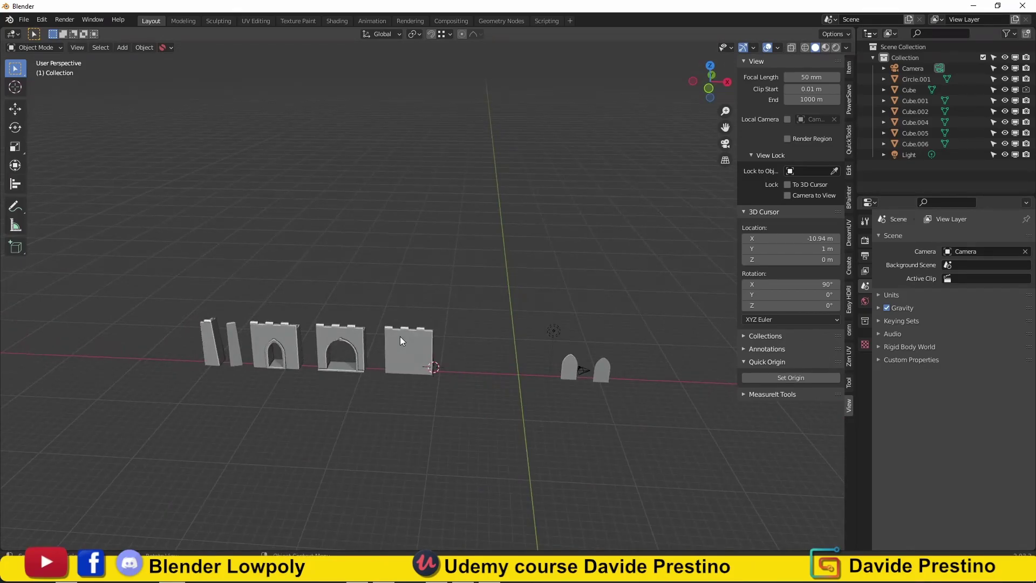
Move the two pointed-arch shapes 14.227 m along X
{"action": "left_click_drag", "start_coordinate": [593, 412], "coordinate": [503, 377]}
{"action": "key", "text": "g"}
{"action": "key", "text": "x"}
{"action": "left_click", "coordinate": [409, 405]}
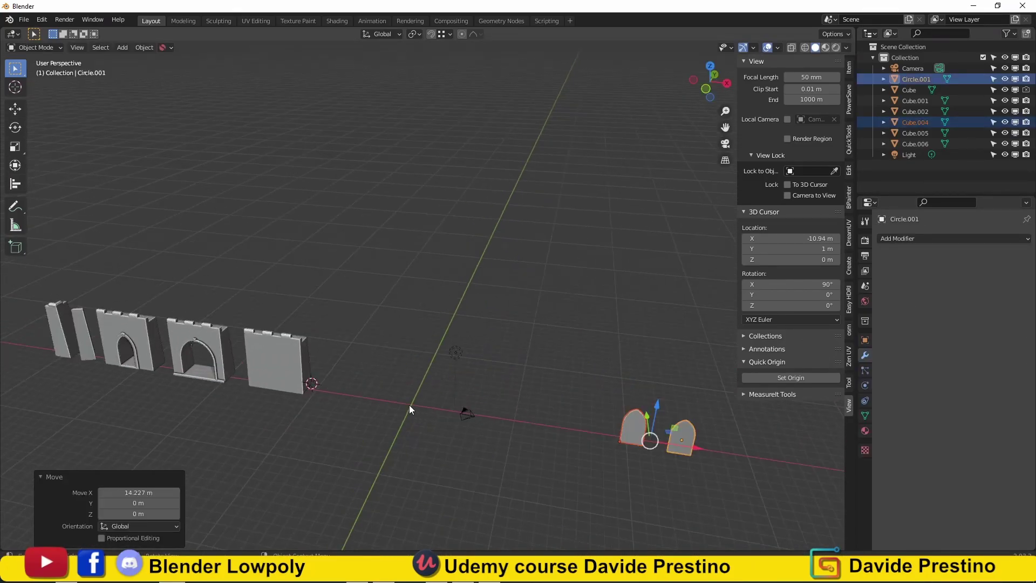
Reset the 3D cursor to the world origin and add a 2 m plane there
{"action": "key", "text": "shift+c"}
{"action": "key", "text": "shift+a"}
{"action": "left_click", "coordinate": [511, 26]}
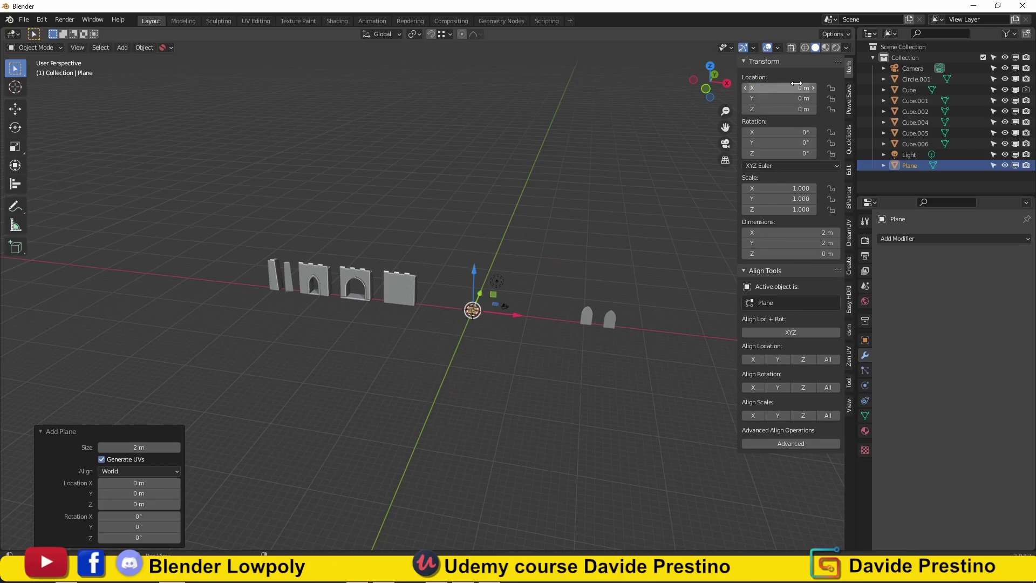
Size the plane to 8 m square and apply its scale
{"action": "type", "text": "8"}
{"action": "key", "text": "Tab"}
{"action": "type", "text": "8"}
{"action": "key", "text": "Return"}
{"action": "key", "text": "ctrl+a"}
{"action": "left_click", "coordinate": [519, 281]}
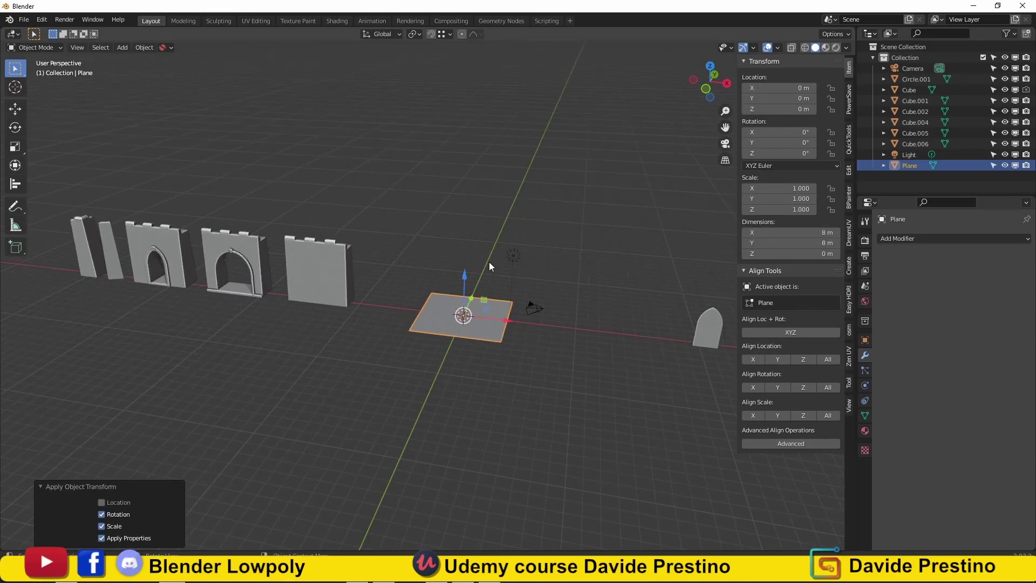
{"action": "key", "text": "KP_1"}
Extrude the plane 6 m upward and raise its top face vertically into a tall tower
{"action": "key", "text": "Tab"}
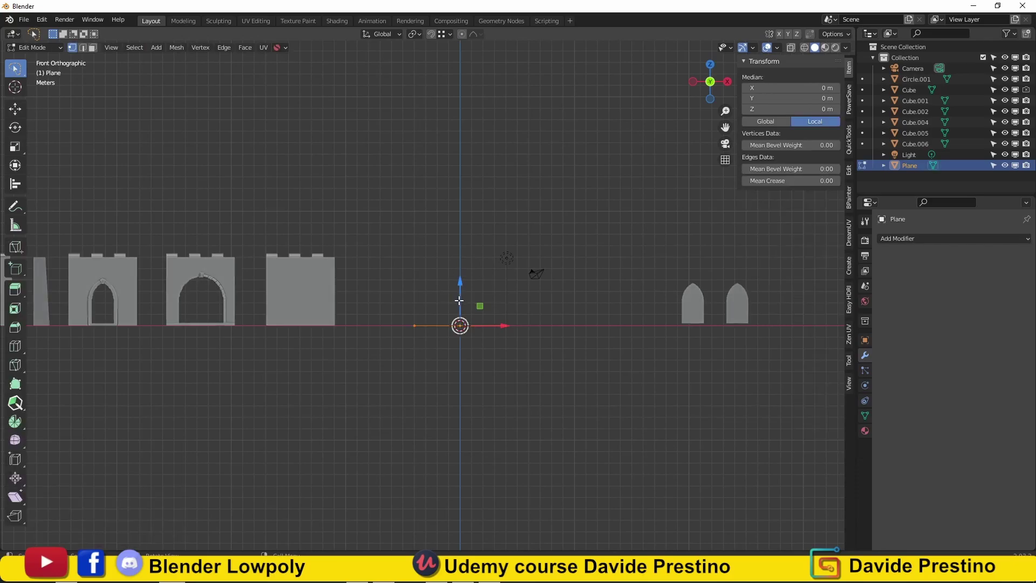
{"action": "type", "text": "e6"}
{"action": "key", "text": "Return"}
{"action": "scroll", "coordinate": [518, 197], "scroll_direction": "down", "scroll_amount": 2}
{"action": "key", "text": "g"}
{"action": "key", "text": "z"}
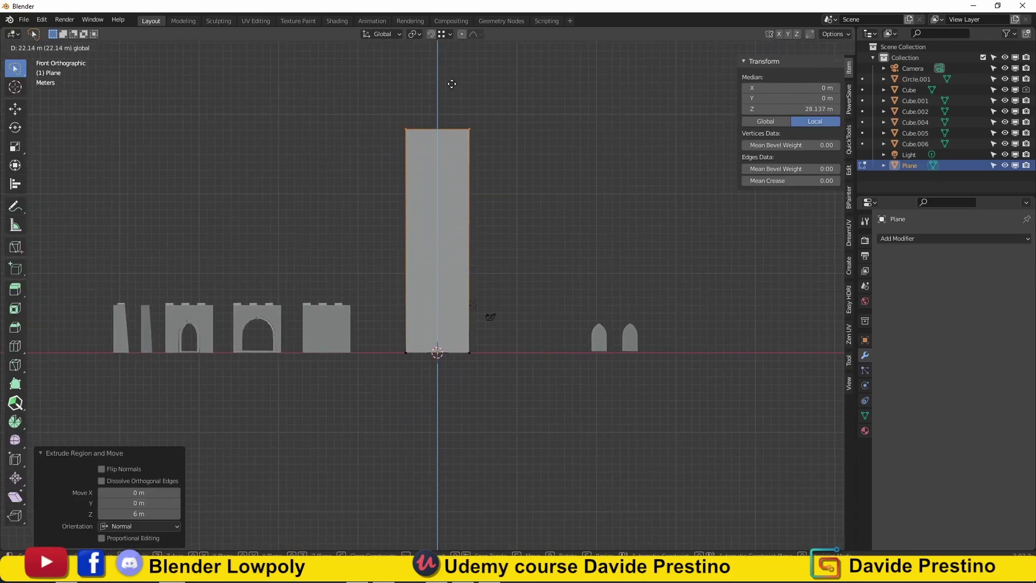
{"action": "left_click", "coordinate": [452, 149]}
Taper the tower's top face to 0.764 scale
{"action": "middle_click_drag", "start_coordinate": [452, 148], "coordinate": [447, 252]}
{"action": "key", "text": "KP_7"}
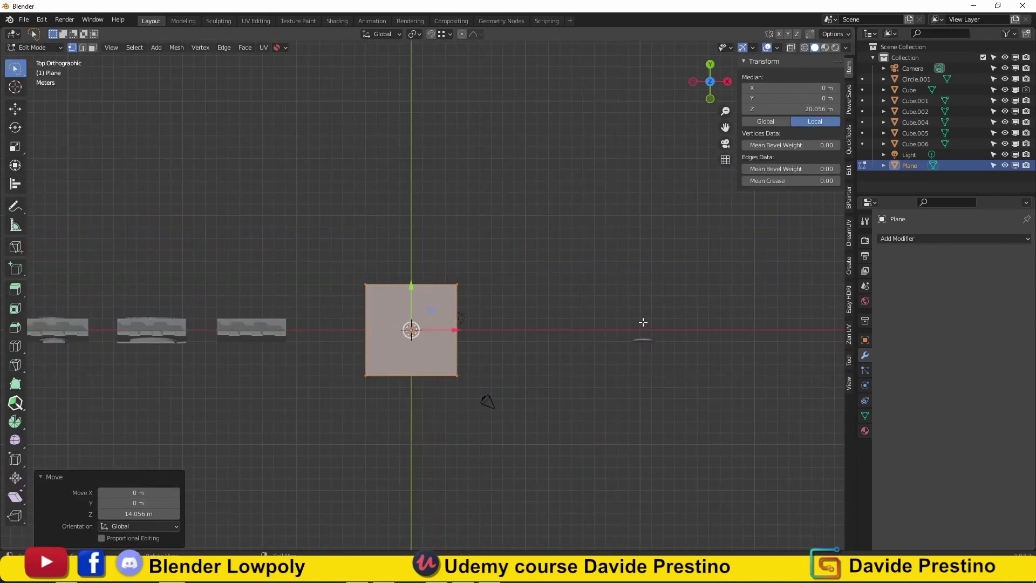
{"action": "left_click", "coordinate": [588, 332]}
{"action": "middle_click_drag", "start_coordinate": [588, 332], "coordinate": [380, 303]}
{"action": "key", "text": "KP_1"}
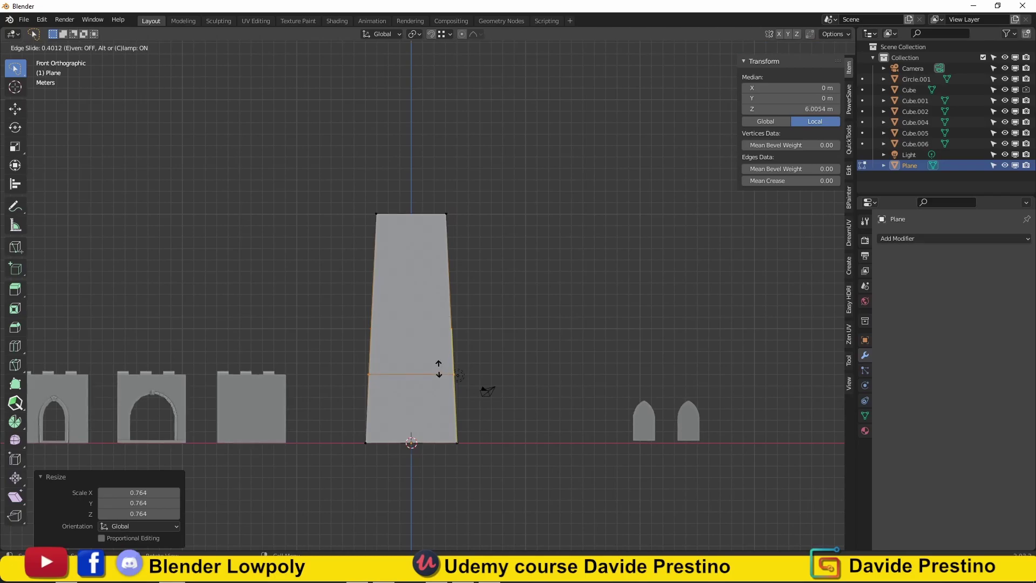
Add two horizontal edge loops and extrude those bands outward along their normals
{"action": "left_click", "coordinate": [444, 349]}
{"action": "key", "text": "ctrl+r"}
{"action": "left_click", "coordinate": [360, 310]}
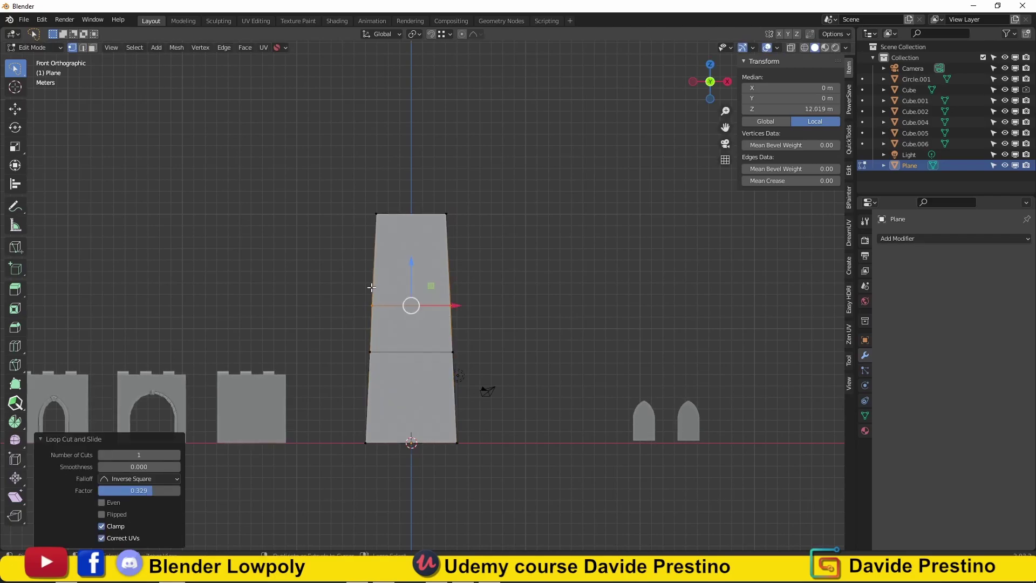
{"action": "left_click", "coordinate": [347, 333]}
{"action": "middle_click_drag", "start_coordinate": [348, 333], "coordinate": [400, 370]}
{"action": "key", "text": "3"}
{"action": "left_click", "coordinate": [399, 369], "text": "alt"}
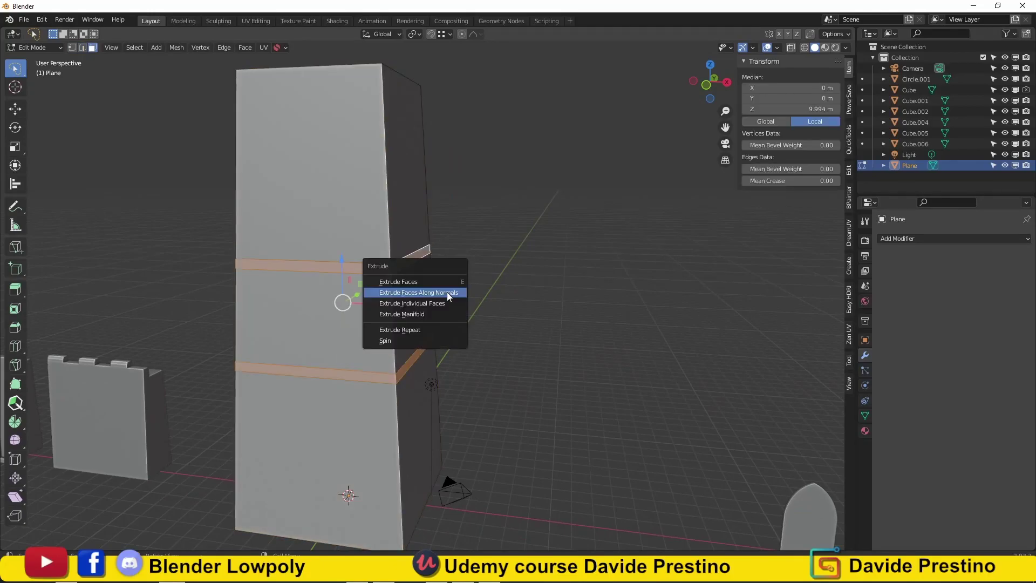
{"action": "left_click", "coordinate": [447, 293]}
{"action": "key", "text": "Tab"}
{"action": "mouse_move", "coordinate": [447, 293]}
{"action": "middle_mouse_down"}
{"action": "mouse_move", "coordinate": [412, 294]}
{"action": "mouse_move", "coordinate": [393, 276]}
{"action": "mouse_move", "coordinate": [422, 287]}
{"action": "middle_mouse_up"}
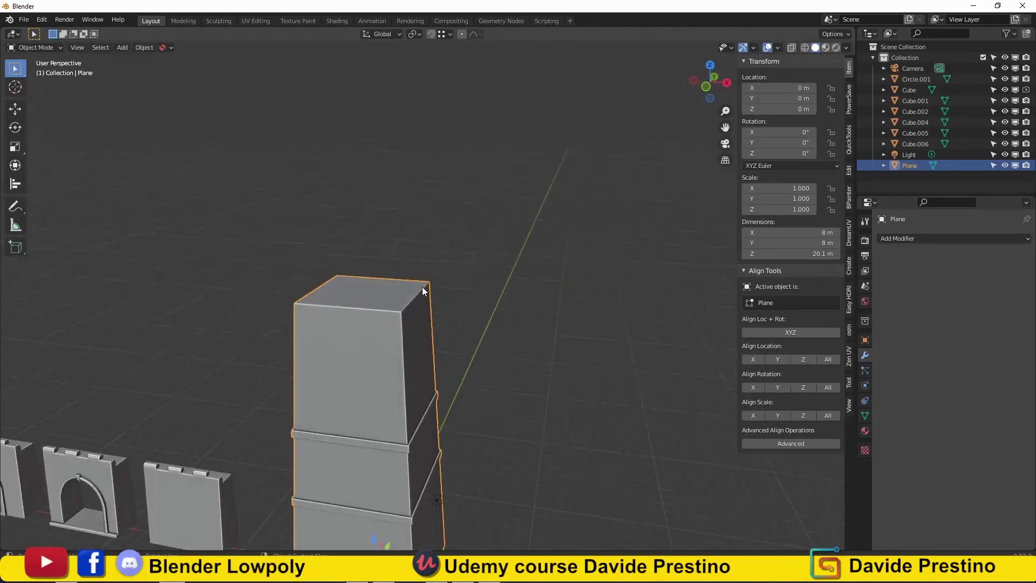
Widen the tower's top face to 1.168 scale and raise it
{"action": "key", "text": "Tab"}
{"action": "left_click", "coordinate": [422, 287]}
{"action": "key", "text": "s"}
{"action": "left_click", "coordinate": [507, 322]}
{"action": "key", "text": "g"}
{"action": "key", "text": "z"}
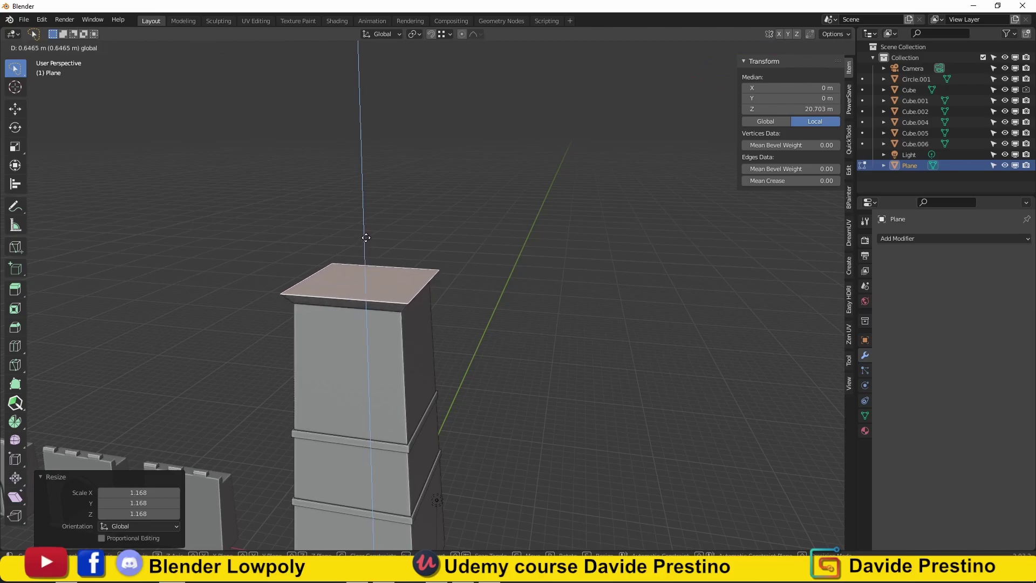
{"action": "left_click", "coordinate": [366, 224]}
Inset the top face into a rim and sink the inner face 1.2183 m to hollow the parapet
{"action": "key", "text": "e"}
{"action": "key", "text": "Escape"}
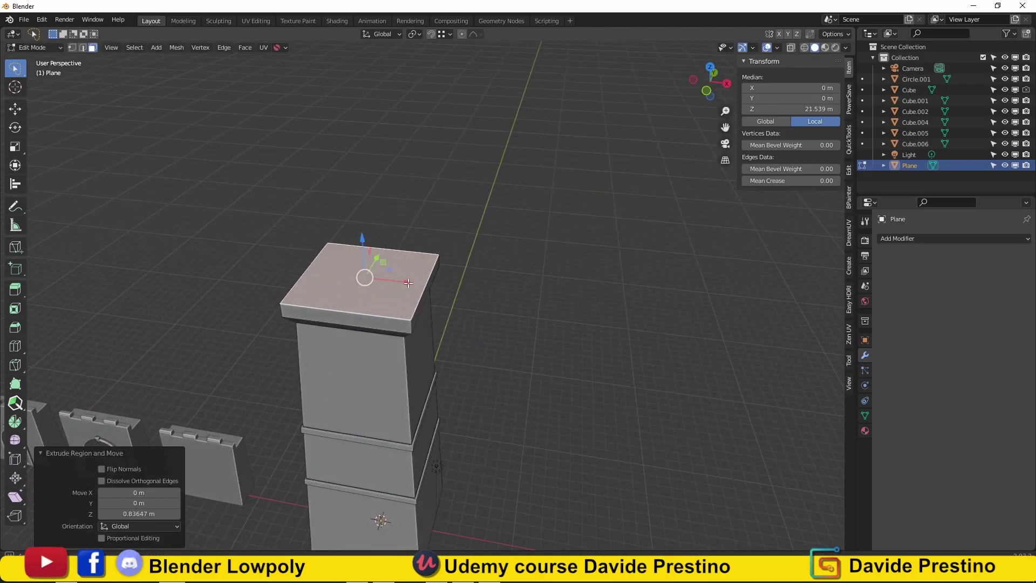
{"action": "key", "text": "s"}
{"action": "left_click", "coordinate": [464, 309]}
{"action": "key", "text": "e"}
{"action": "left_click", "coordinate": [366, 263]}
{"action": "middle_click_drag", "start_coordinate": [366, 262], "coordinate": [391, 253]}
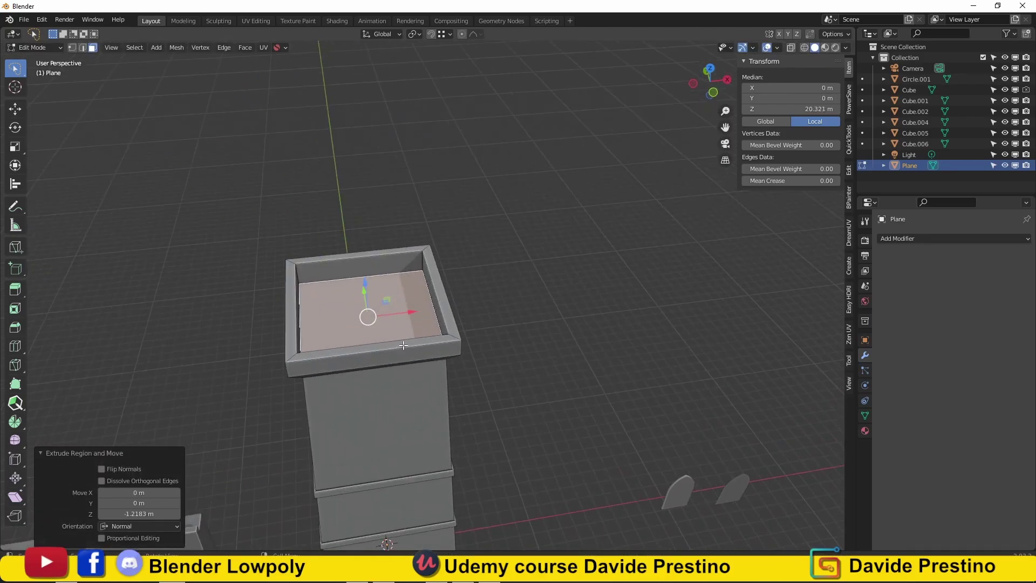
Cut 6 even loops across the rim and extrude alternating rim faces up into merlons
{"action": "left_click", "coordinate": [392, 252]}
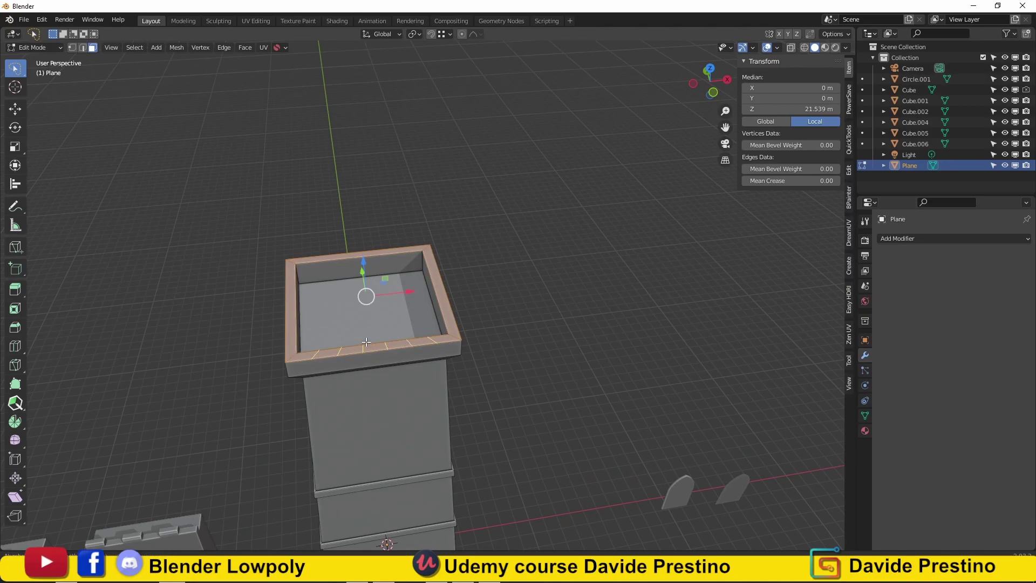
{"action": "left_click", "coordinate": [366, 342]}
{"action": "right_click", "coordinate": [367, 342]}
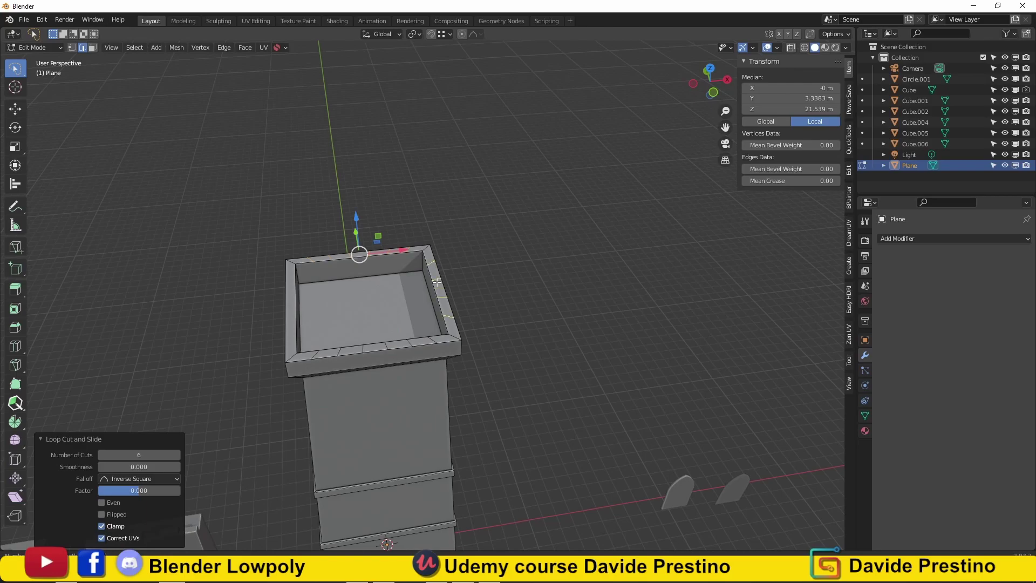
{"action": "key", "text": "3"}
{"action": "left_click", "coordinate": [303, 353]}
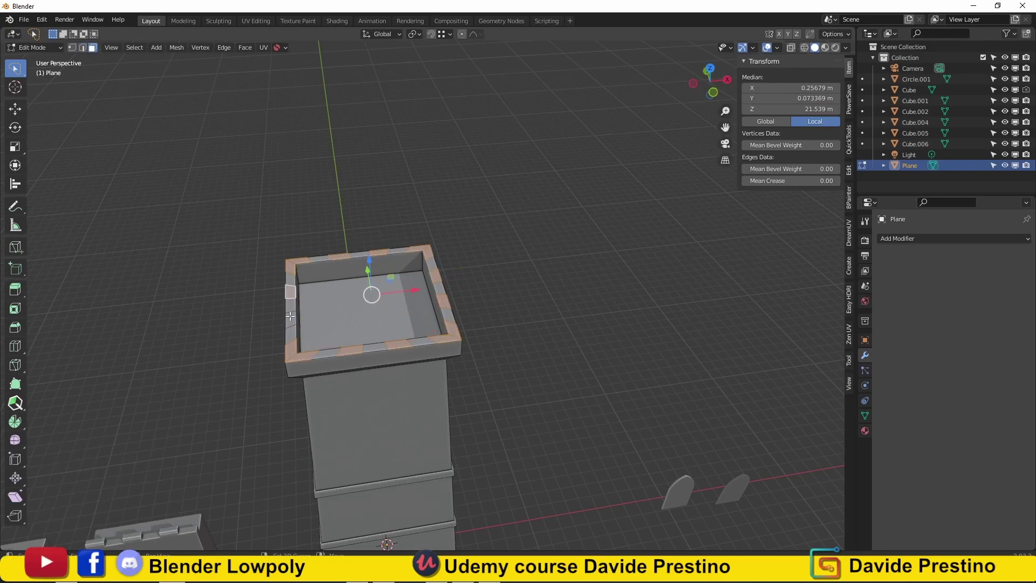
{"action": "middle_click_drag", "start_coordinate": [290, 316], "coordinate": [378, 259]}
{"action": "key", "text": "e"}
{"action": "left_click", "coordinate": [450, 258]}
{"action": "middle_click_drag", "start_coordinate": [450, 258], "coordinate": [270, 334]}
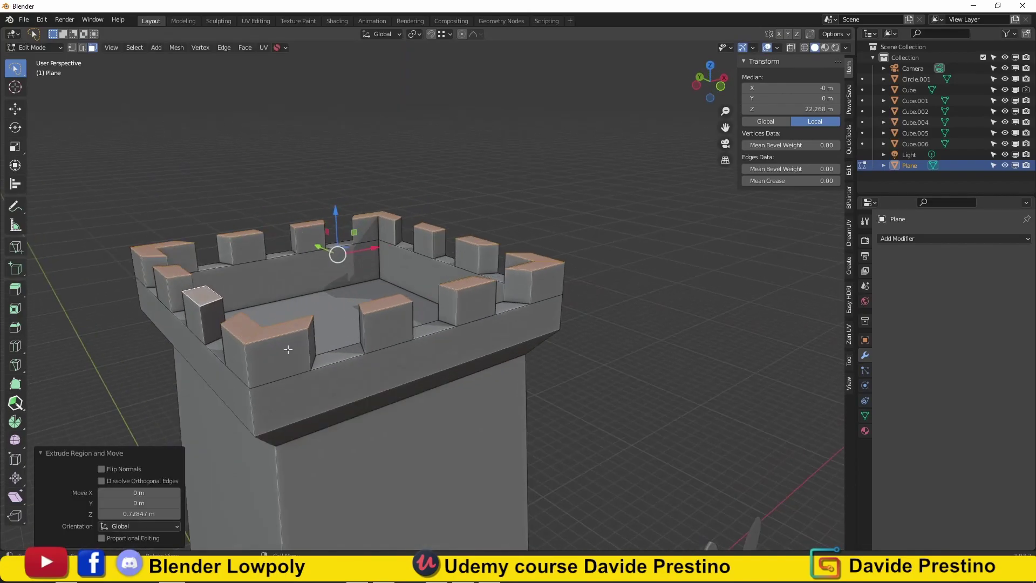
{"action": "left_click", "coordinate": [188, 296]}
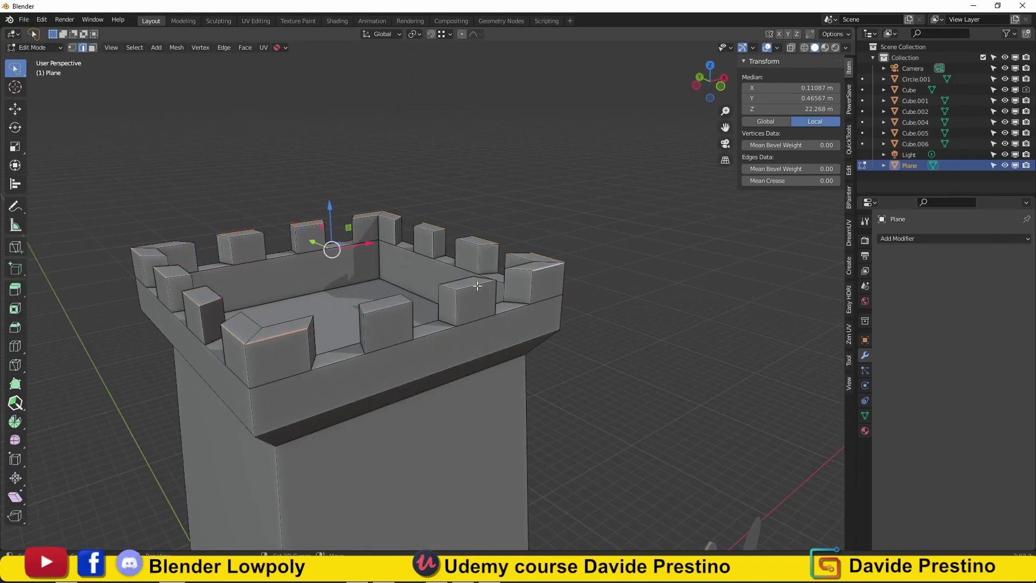
Return to Object Mode and orbit around to inspect the finished 22.3 m crenellated tower
{"action": "key", "text": "Tab"}
{"action": "scroll", "coordinate": [276, 319], "scroll_direction": "down", "scroll_amount": 5}
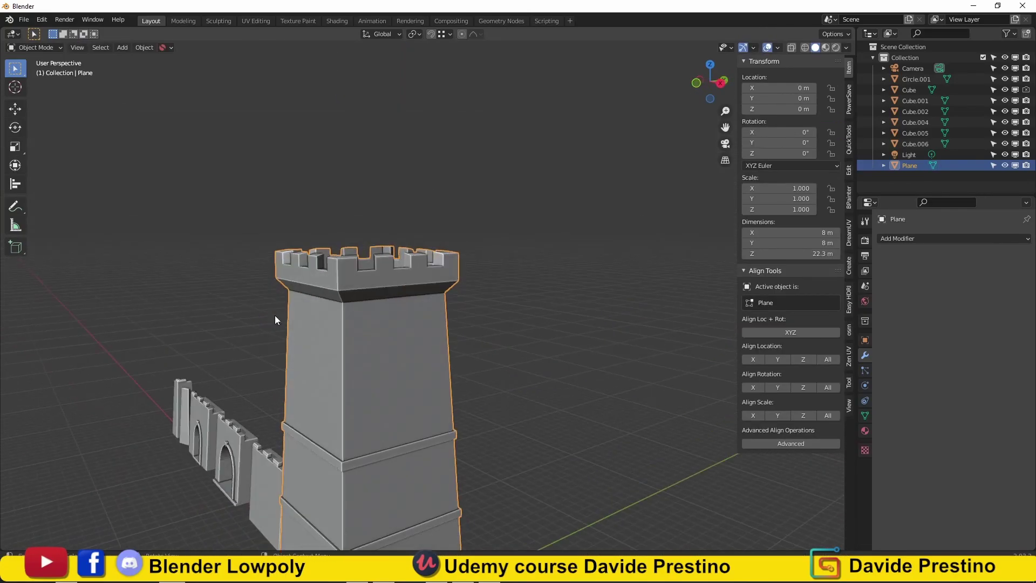
{"action": "key", "text": "KP_1"}
{"action": "mouse_move", "coordinate": [396, 328]}
{"action": "middle_mouse_down"}
{"action": "mouse_move", "coordinate": [469, 329]}
{"action": "mouse_move", "coordinate": [327, 298]}
{"action": "mouse_move", "coordinate": [377, 329]}
{"action": "middle_mouse_up"}
{"action": "scroll", "coordinate": [327, 297], "scroll_direction": "up", "scroll_amount": 3}
{"action": "scroll", "coordinate": [233, 365], "scroll_direction": "down", "scroll_amount": 5}
{"action": "middle_click_drag", "start_coordinate": [232, 364], "coordinate": [355, 355]}
{"action": "scroll", "coordinate": [484, 391], "scroll_direction": "up", "scroll_amount": 5}
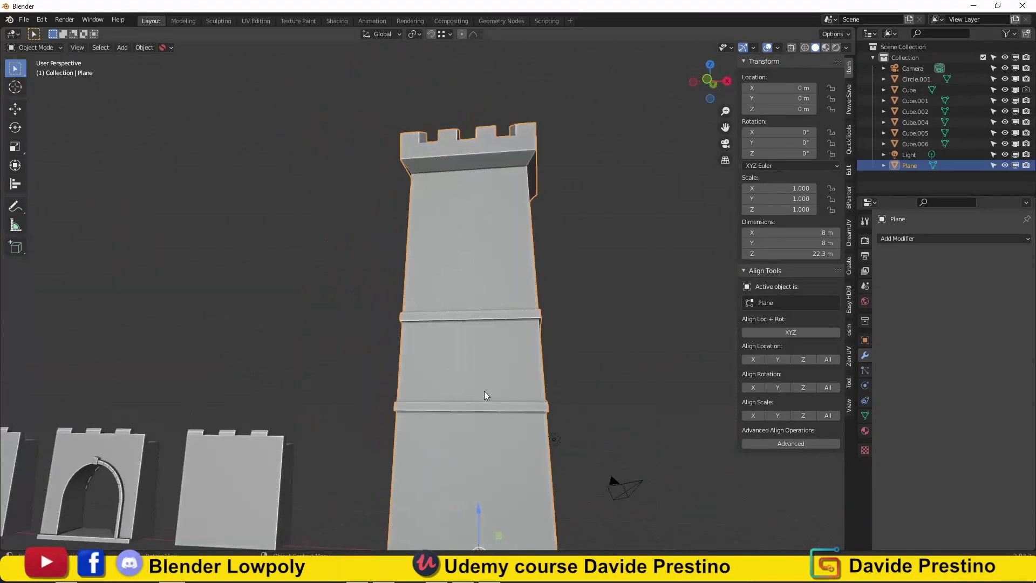
{"action": "scroll", "coordinate": [484, 390], "scroll_direction": "down", "scroll_amount": 4}
Duplicate the arch shape and place the copy on the tower's front
{"action": "left_click", "coordinate": [543, 418]}
{"action": "mouse_move", "coordinate": [548, 394]}
{"action": "middle_mouse_down"}
{"action": "mouse_move", "coordinate": [542, 419]}
{"action": "mouse_move", "coordinate": [593, 448]}
{"action": "middle_mouse_up"}
{"action": "key", "text": "Tab"}
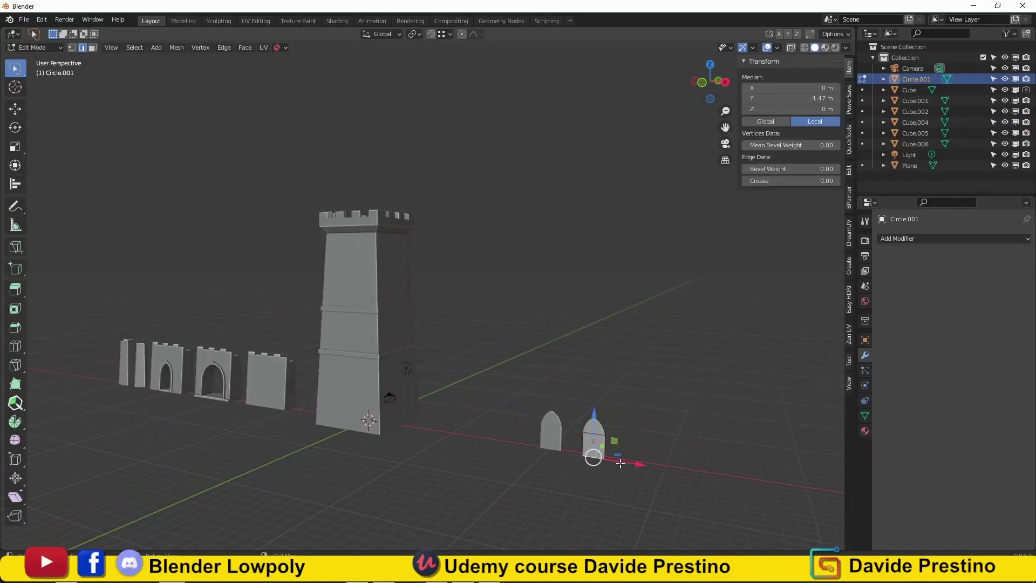
{"action": "left_click", "coordinate": [847, 386]}
{"action": "key", "text": "KP_1"}
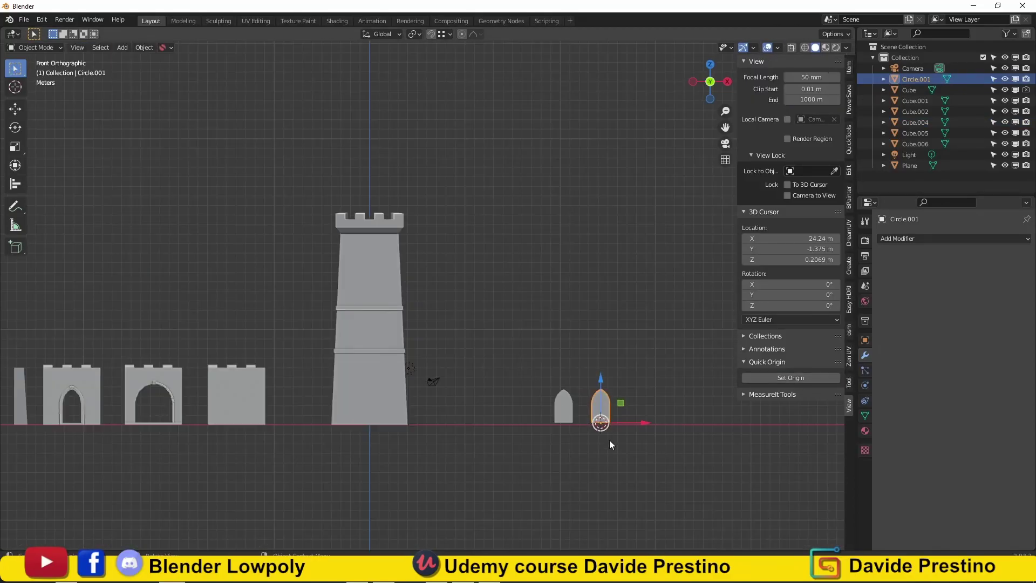
{"action": "key", "text": "Tab"}
{"action": "key", "text": "shift+d"}
{"action": "left_click", "coordinate": [424, 360]}
Shrink the arch copy, add a second arch beside it, and join both into one object
{"action": "middle_click_drag", "start_coordinate": [424, 360], "coordinate": [386, 332]}
{"action": "key", "text": "KP_1"}
{"action": "key", "text": "s"}
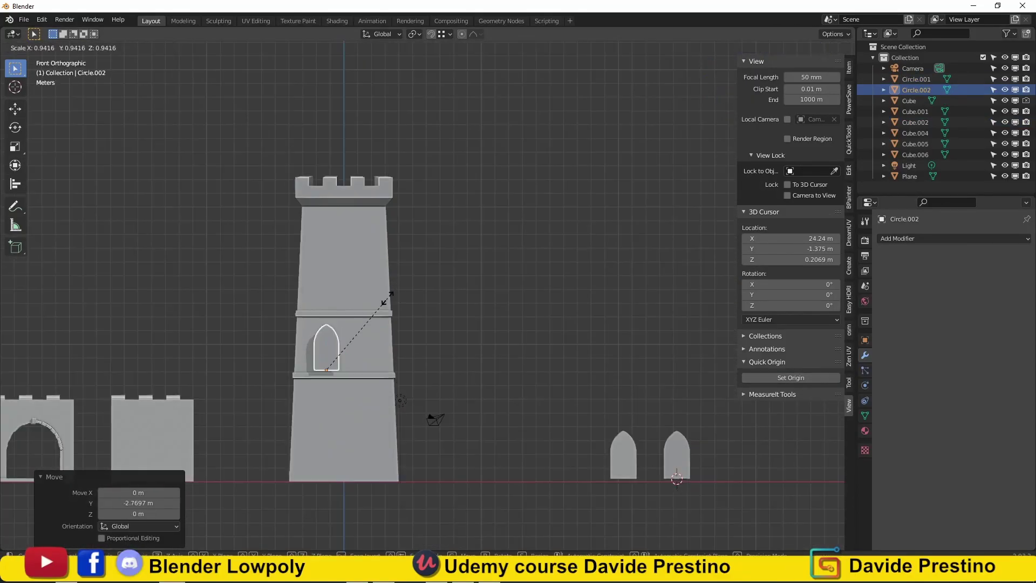
{"action": "left_click", "coordinate": [306, 348]}
{"action": "scroll", "coordinate": [306, 348], "scroll_direction": "up", "scroll_amount": 3}
{"action": "key", "text": "shift+d"}
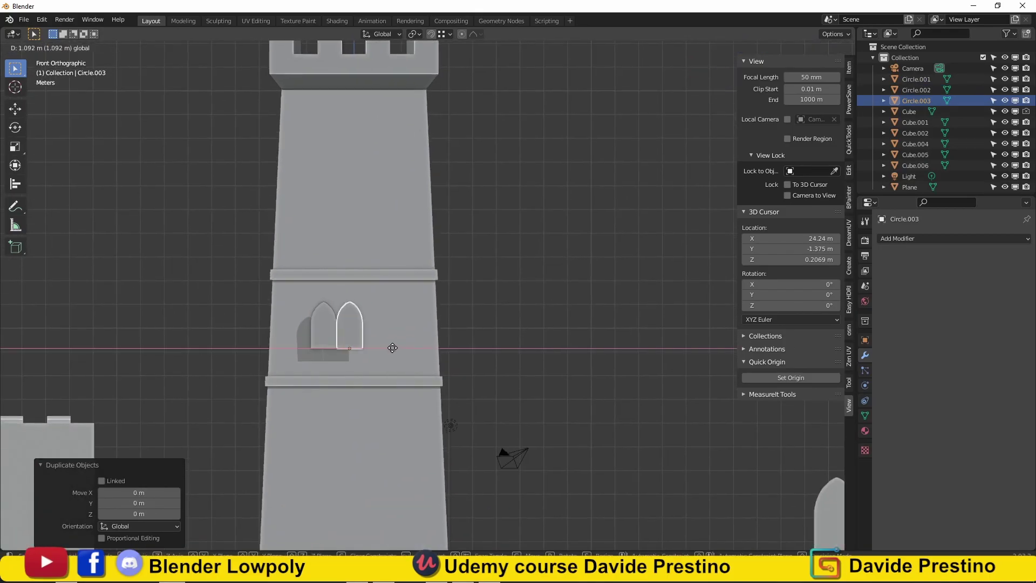
{"action": "left_click", "coordinate": [367, 348]}
{"action": "middle_click_drag", "start_coordinate": [367, 348], "coordinate": [290, 355]}
{"action": "scroll", "coordinate": [290, 361], "scroll_direction": "down", "scroll_amount": 5}
{"action": "key", "text": "ctrl+j"}
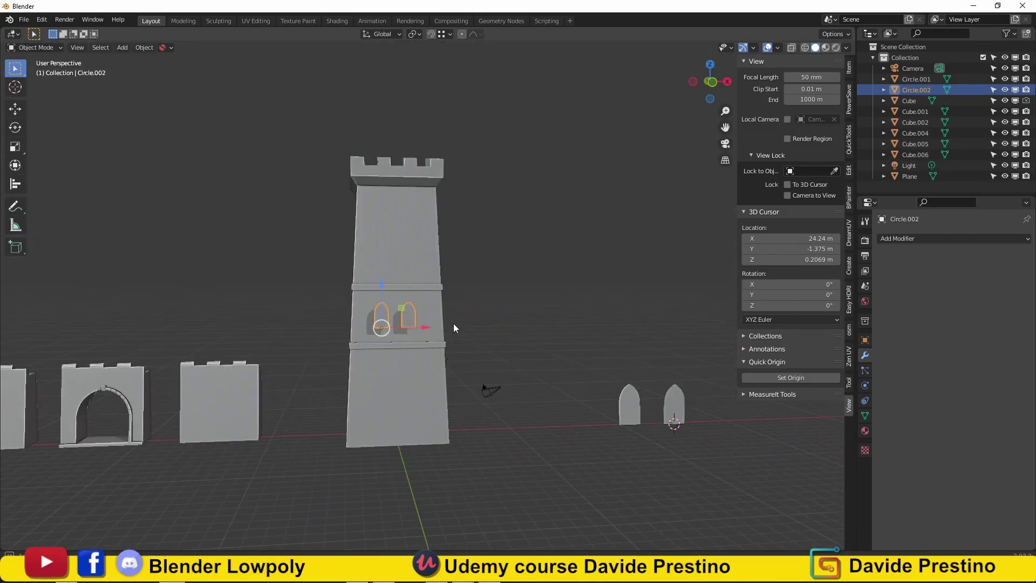
{"action": "scroll", "coordinate": [454, 324], "scroll_direction": "up", "scroll_amount": 5}
Set the twin arches' origin to geometry and extrude them into solid cutters
{"action": "right_click", "coordinate": [340, 335]}
{"action": "left_click", "coordinate": [471, 353]}
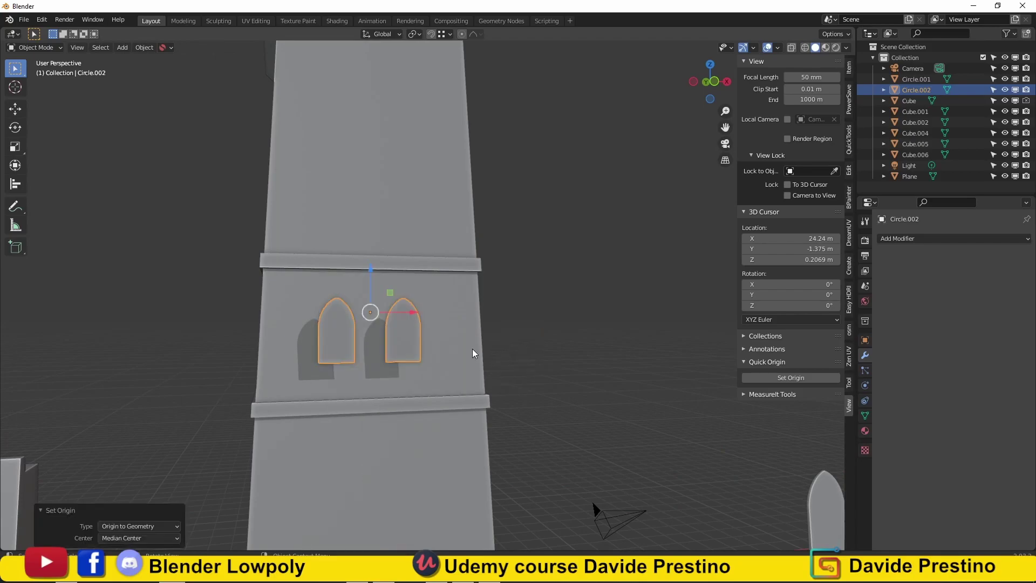
{"action": "key", "text": "ctrl+Tab"}
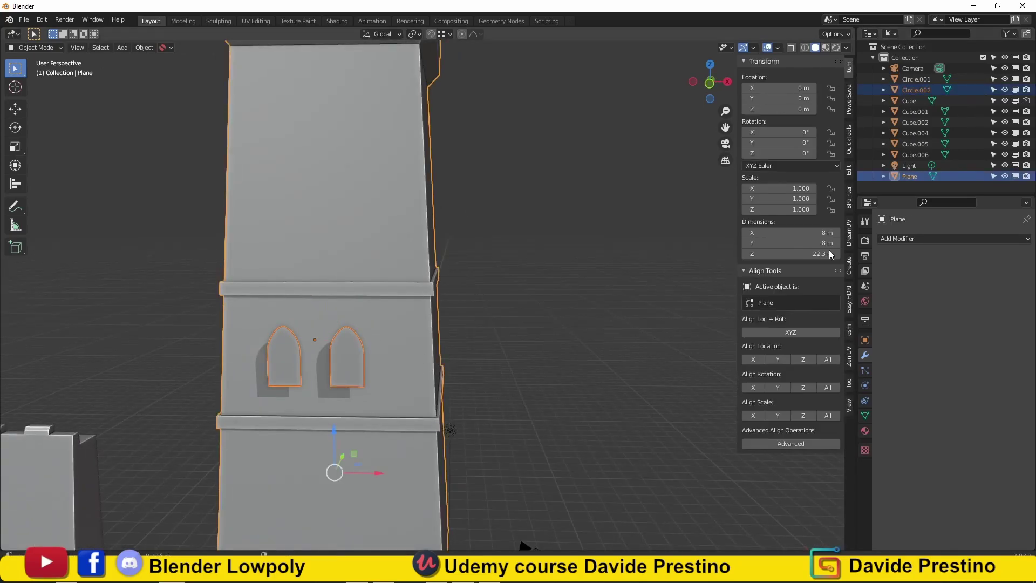
{"action": "middle_click_drag", "start_coordinate": [539, 324], "coordinate": [331, 324]}
{"action": "left_click", "coordinate": [302, 313]}
{"action": "key", "text": "Tab"}
{"action": "key", "text": "e"}
{"action": "left_click", "coordinate": [379, 328]}
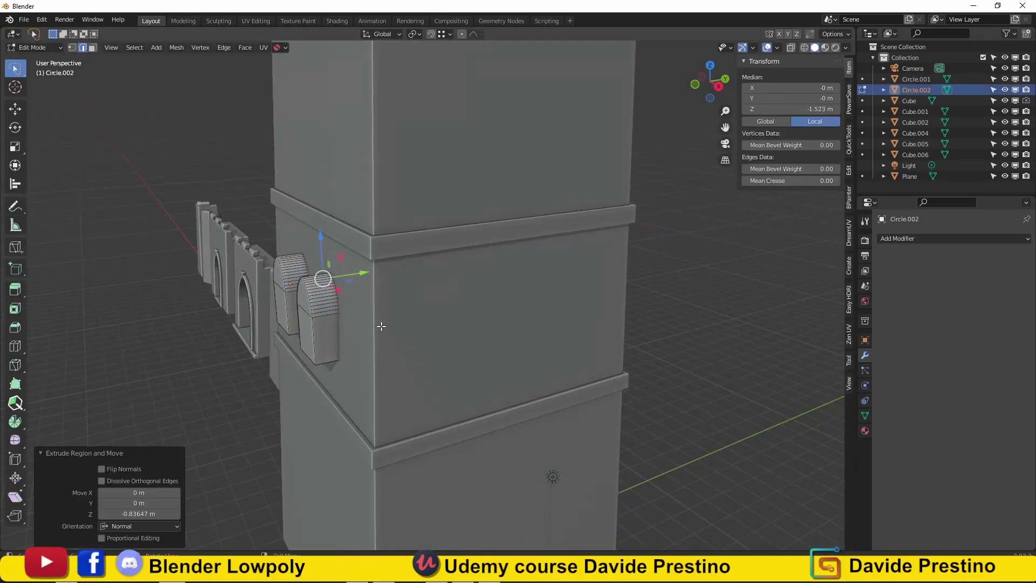
{"action": "scroll", "coordinate": [451, 313], "scroll_direction": "up", "scroll_amount": 3}
{"action": "scroll", "coordinate": [451, 313], "scroll_direction": "down", "scroll_amount": 3}
{"action": "middle_click_drag", "start_coordinate": [450, 313], "coordinate": [345, 288]}
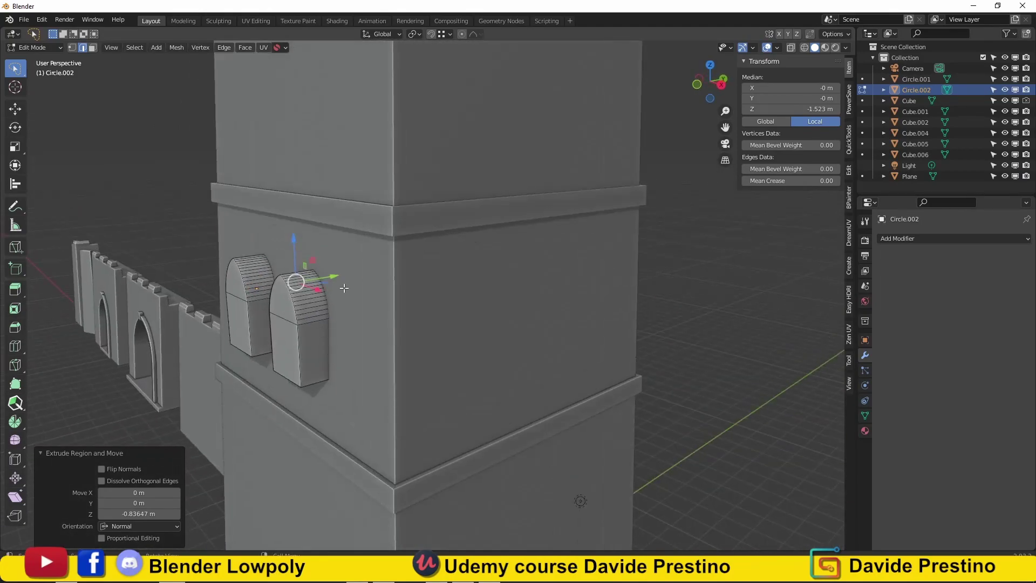
{"action": "key", "text": "Tab"}
Cut the twin arches from the tower with Bool Tool Brush Difference and enlarge the cutter
{"action": "left_click", "coordinate": [432, 335], "text": "shift"}
{"action": "left_click", "coordinate": [848, 170]}
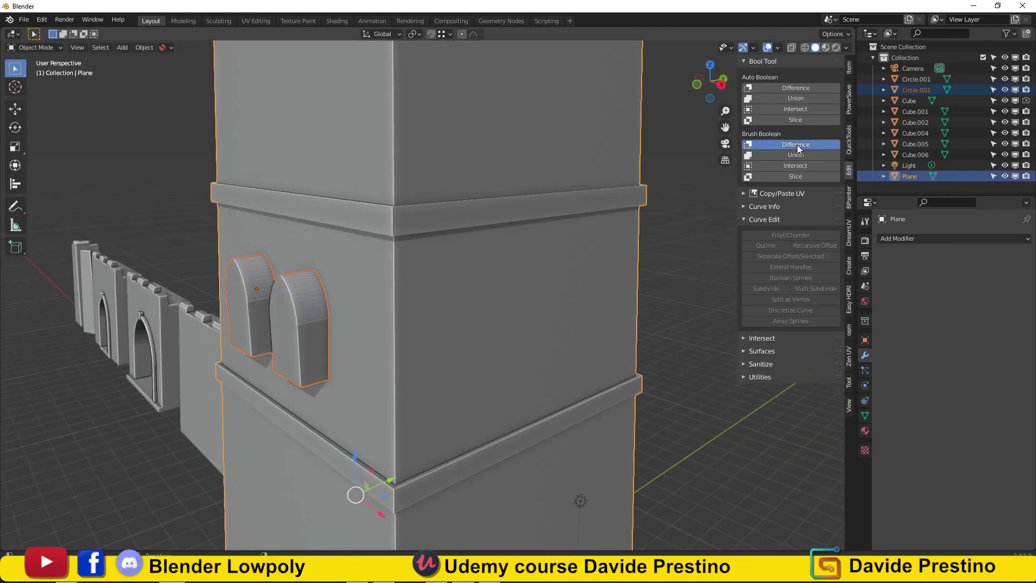
{"action": "left_click", "coordinate": [796, 145]}
{"action": "mouse_move", "coordinate": [567, 357]}
{"action": "middle_mouse_down"}
{"action": "mouse_move", "coordinate": [428, 360]}
{"action": "mouse_move", "coordinate": [465, 313]}
{"action": "middle_mouse_up"}
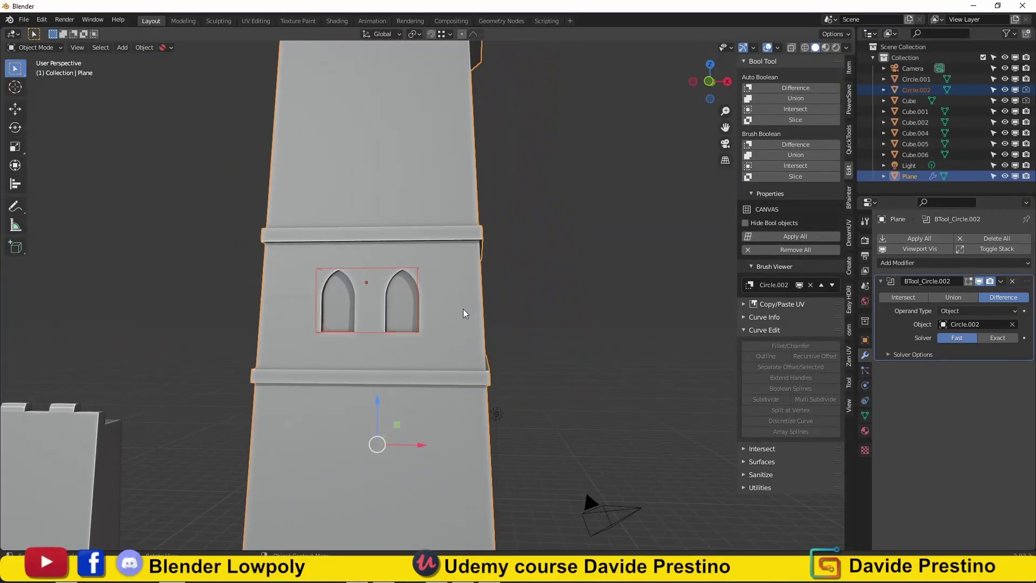
{"action": "left_click", "coordinate": [394, 297]}
{"action": "left_click", "coordinate": [534, 280]}
{"action": "scroll", "coordinate": [514, 328], "scroll_direction": "down", "scroll_amount": 6}
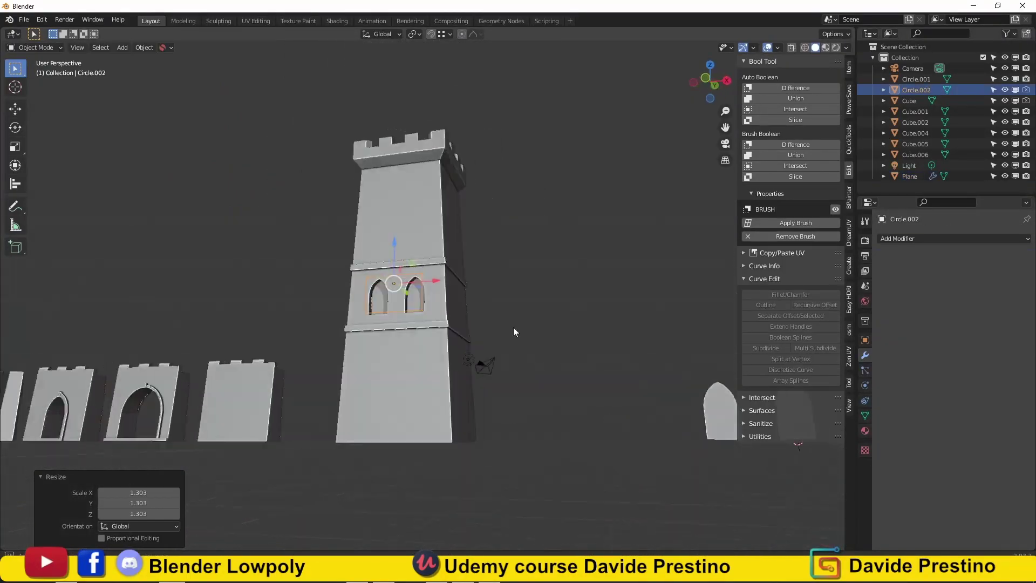
Select the tower and Apply All to bake the arched window cut
{"action": "mouse_move", "coordinate": [513, 327]}
{"action": "middle_mouse_down"}
{"action": "mouse_move", "coordinate": [462, 375]}
{"action": "mouse_move", "coordinate": [510, 378]}
{"action": "middle_mouse_up"}
{"action": "left_click", "coordinate": [417, 244]}
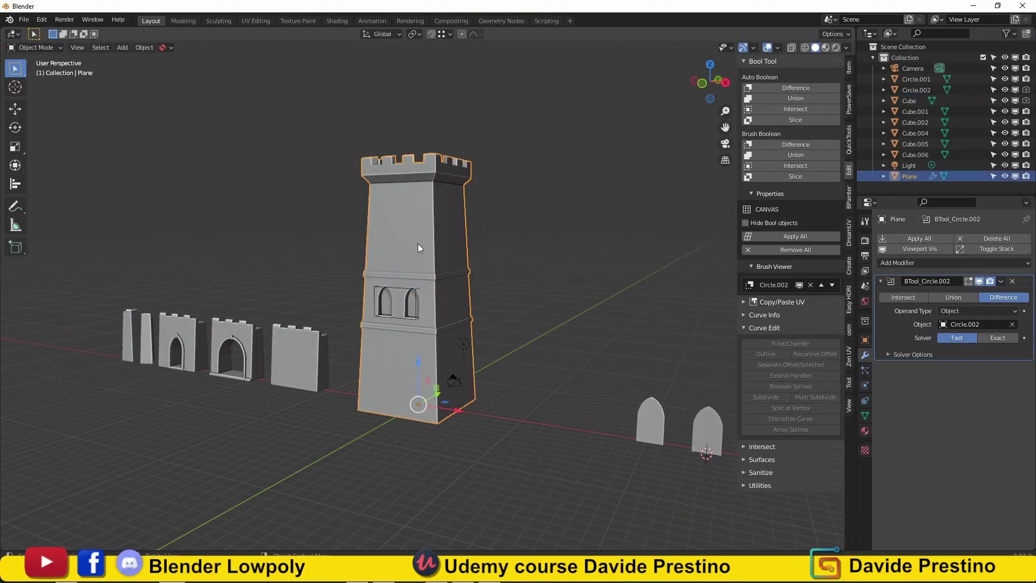
{"action": "scroll", "coordinate": [498, 309], "scroll_direction": "up", "scroll_amount": 4}
{"action": "scroll", "coordinate": [497, 309], "scroll_direction": "down", "scroll_amount": 2}
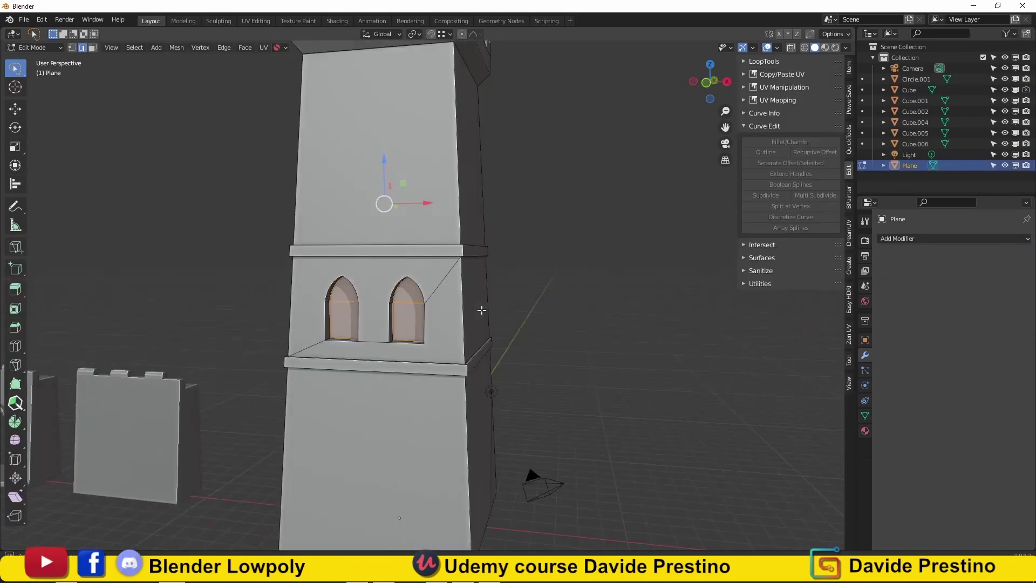
{"action": "scroll", "coordinate": [488, 351], "scroll_direction": "down", "scroll_amount": 5}
{"action": "left_click", "coordinate": [477, 390]}
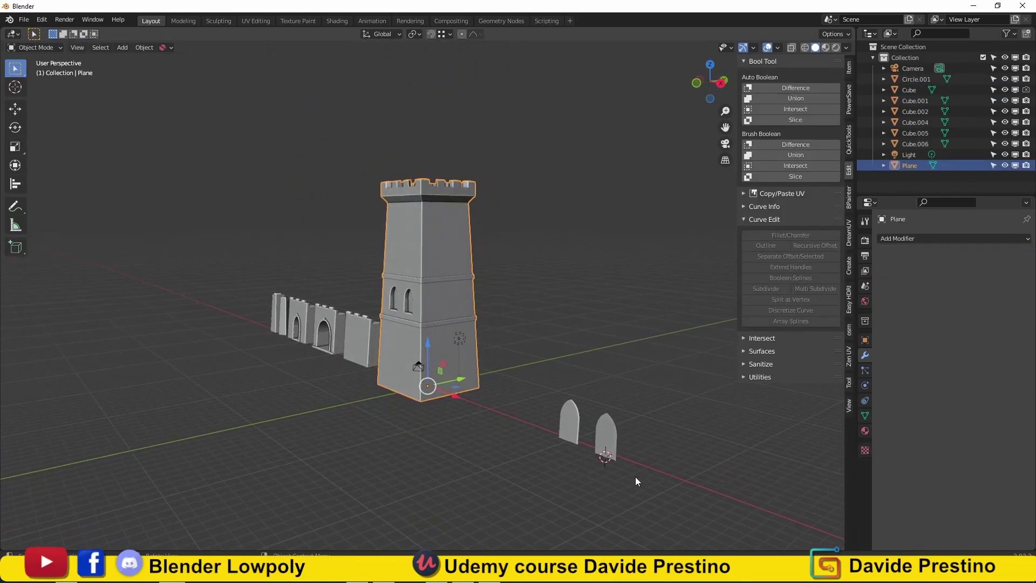
{"action": "left_click", "coordinate": [603, 458]}
Duplicate the Circle.001 arch and check its placement from front and side views
{"action": "key", "text": "shift+d"}
{"action": "left_click", "coordinate": [328, 510]}
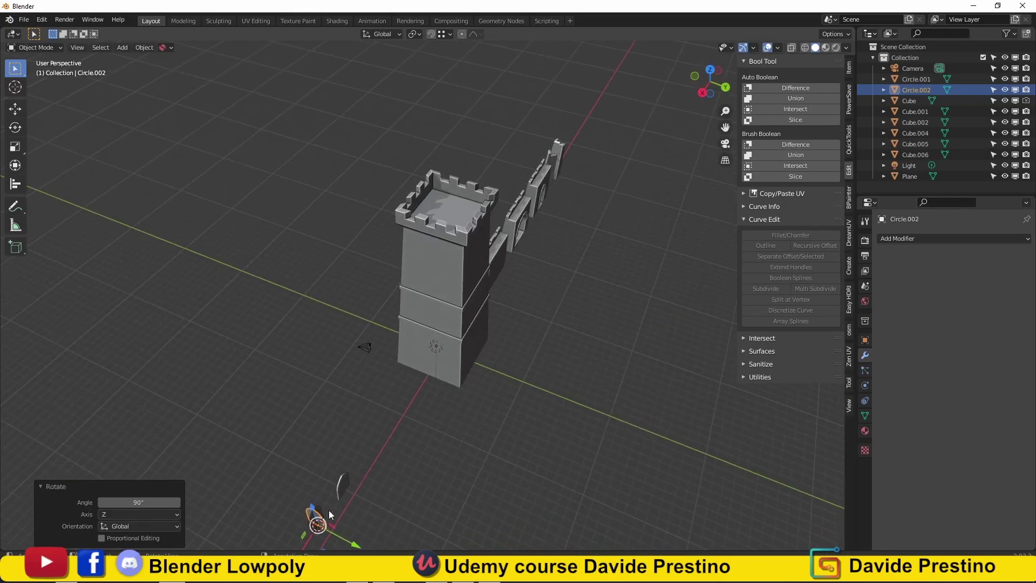
{"action": "mouse_move", "coordinate": [328, 510]}
{"action": "middle_mouse_down"}
{"action": "mouse_move", "coordinate": [304, 531]}
{"action": "mouse_move", "coordinate": [456, 418]}
{"action": "mouse_move", "coordinate": [483, 427]}
{"action": "middle_mouse_up"}
{"action": "key", "text": "KP_1"}
{"action": "key", "text": "KP_3"}
{"action": "left_click", "coordinate": [467, 438]}
{"action": "left_click", "coordinate": [849, 67]}
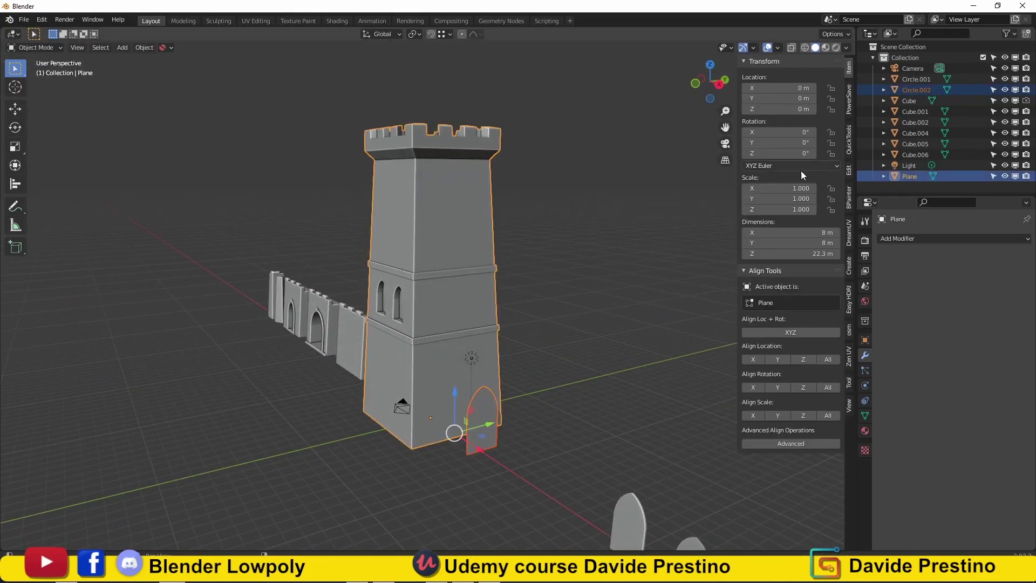
Move the arch copy along X to sit at the tower's base
{"action": "key", "text": "Tab"}
{"action": "scroll", "coordinate": [513, 427], "scroll_direction": "up", "scroll_amount": 4}
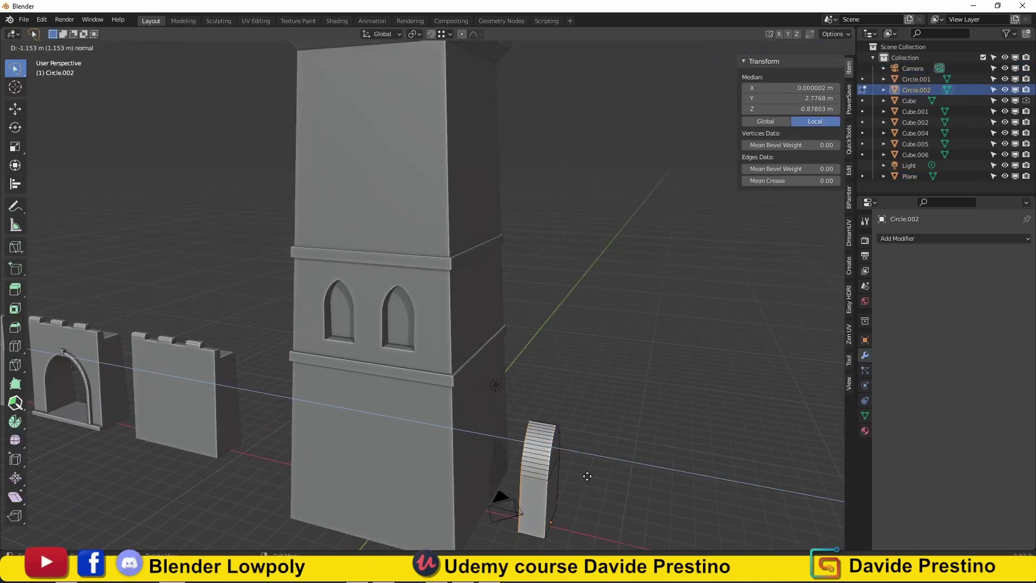
{"action": "key", "text": "Escape"}
{"action": "key", "text": "Tab"}
{"action": "key", "text": "g"}
{"action": "key", "text": "x"}
{"action": "left_click", "coordinate": [532, 526]}
{"action": "middle_click_drag", "start_coordinate": [533, 526], "coordinate": [534, 394]}
Cut the arched doorway into the tower base with Brush Difference and apply it
{"action": "left_click", "coordinate": [496, 393], "text": "shift"}
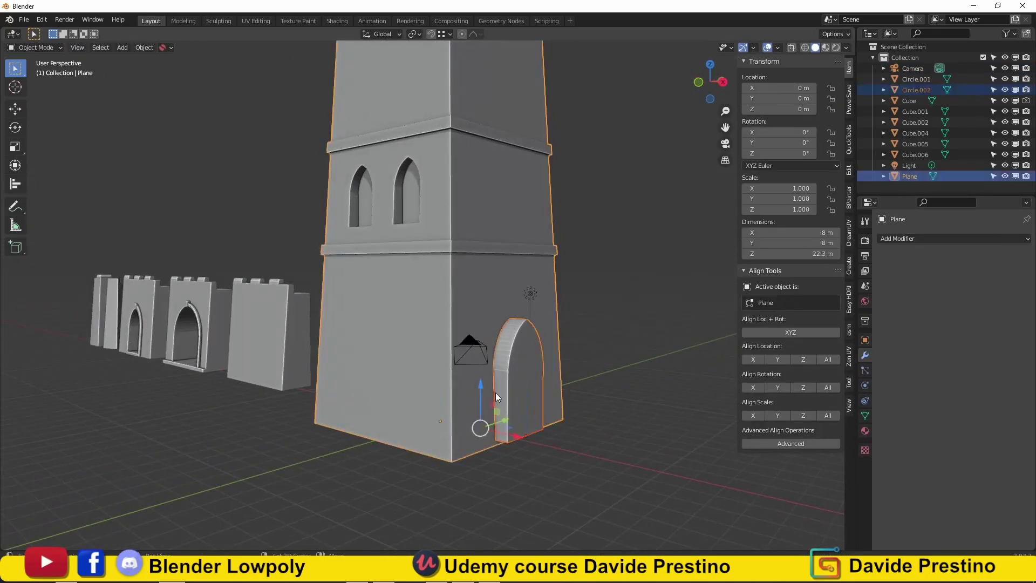
{"action": "left_click", "coordinate": [848, 170]}
{"action": "left_click", "coordinate": [789, 151]}
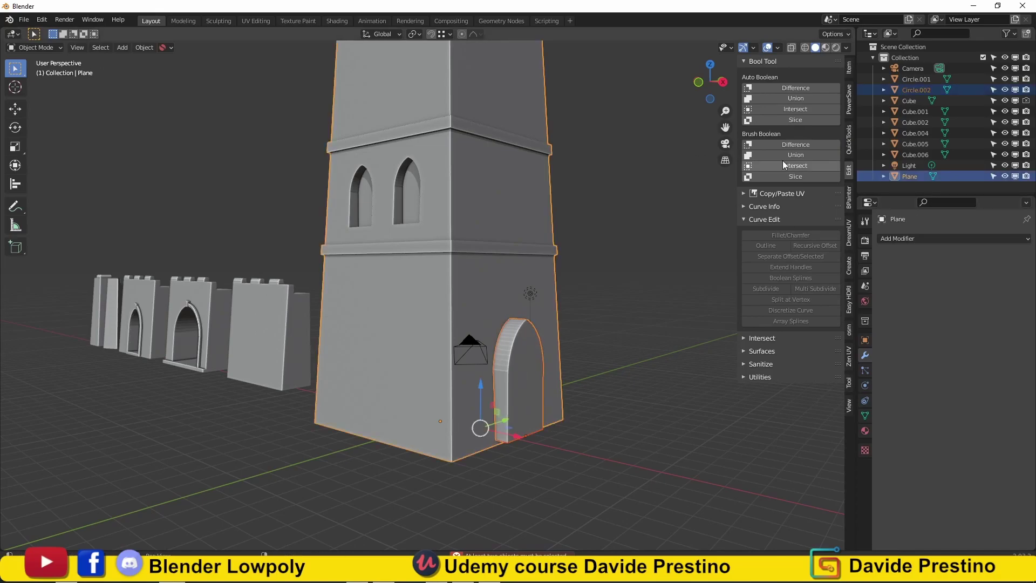
{"action": "left_click", "coordinate": [783, 144]}
{"action": "mouse_move", "coordinate": [501, 390]}
{"action": "middle_mouse_down"}
{"action": "mouse_move", "coordinate": [476, 319]}
{"action": "mouse_move", "coordinate": [539, 291]}
{"action": "mouse_move", "coordinate": [403, 306]}
{"action": "middle_mouse_up"}
{"action": "left_click", "coordinate": [796, 236]}
{"action": "scroll", "coordinate": [575, 303], "scroll_direction": "down", "scroll_amount": 5}
{"action": "scroll", "coordinate": [517, 330], "scroll_direction": "down", "scroll_amount": 4}
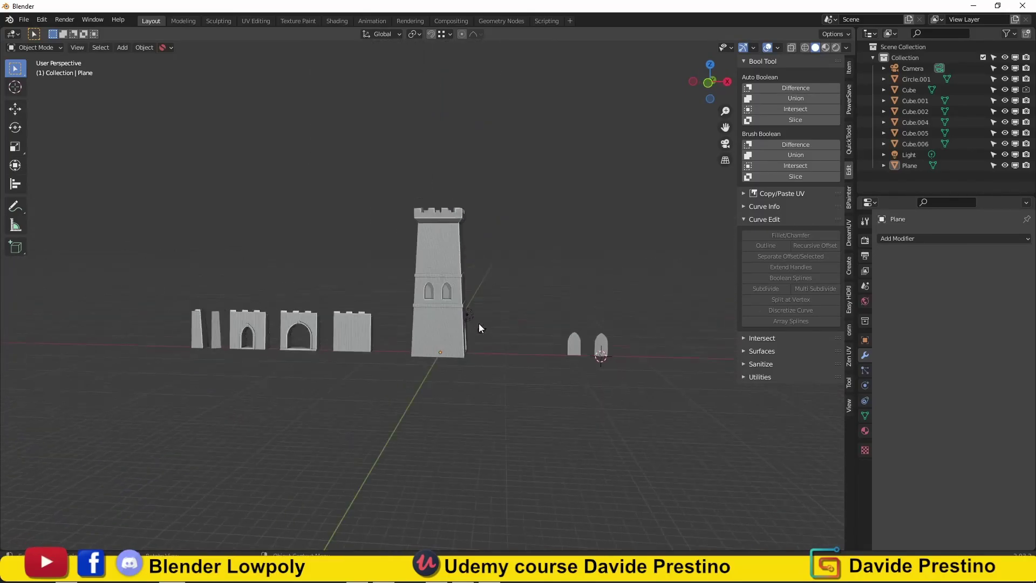
{"action": "mouse_move", "coordinate": [478, 322]}
{"action": "middle_mouse_down"}
{"action": "mouse_move", "coordinate": [447, 322]}
{"action": "mouse_move", "coordinate": [478, 319]}
{"action": "mouse_move", "coordinate": [532, 351]}
{"action": "mouse_move", "coordinate": [501, 328]}
{"action": "mouse_move", "coordinate": [461, 377]}
{"action": "middle_mouse_up"}
{"action": "scroll", "coordinate": [532, 351], "scroll_direction": "up", "scroll_amount": 4}
{"action": "scroll", "coordinate": [460, 378], "scroll_direction": "down", "scroll_amount": 4}
Move the crenellated wall Cube.001 7.3531 m along X against the tower's side
{"action": "left_click", "coordinate": [300, 359]}
{"action": "key", "text": "g"}
{"action": "key", "text": "x"}
{"action": "left_click", "coordinate": [345, 357]}
{"action": "scroll", "coordinate": [428, 343], "scroll_direction": "up", "scroll_amount": 4}
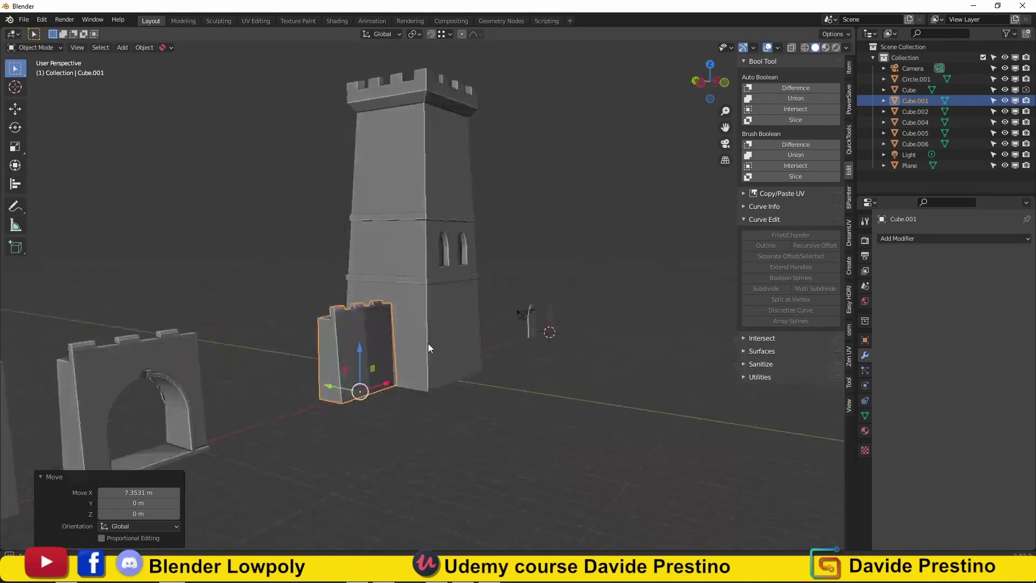
{"action": "mouse_move", "coordinate": [428, 344]}
{"action": "middle_mouse_down"}
{"action": "mouse_move", "coordinate": [448, 309]}
{"action": "mouse_move", "coordinate": [404, 338]}
{"action": "mouse_move", "coordinate": [429, 367]}
{"action": "mouse_move", "coordinate": [322, 387]}
{"action": "mouse_move", "coordinate": [388, 390]}
{"action": "mouse_move", "coordinate": [384, 351]}
{"action": "middle_mouse_up"}
{"action": "scroll", "coordinate": [448, 313], "scroll_direction": "up", "scroll_amount": 2}
{"action": "scroll", "coordinate": [429, 367], "scroll_direction": "down", "scroll_amount": 5}
Duplicate an arch, rotate it 90° about Z and scale it to 0.625
{"action": "mouse_move", "coordinate": [586, 350]}
{"action": "middle_mouse_down"}
{"action": "mouse_move", "coordinate": [583, 404]}
{"action": "mouse_move", "coordinate": [643, 446]}
{"action": "middle_mouse_up"}
{"action": "left_click", "coordinate": [583, 404]}
{"action": "key", "text": "shift+d"}
{"action": "key", "text": "r"}
{"action": "key", "text": "z"}
{"action": "key", "text": "9"}
{"action": "key", "text": "0"}
{"action": "key", "text": "Return"}
{"action": "left_click", "coordinate": [613, 375]}
{"action": "key", "text": "KP_3"}
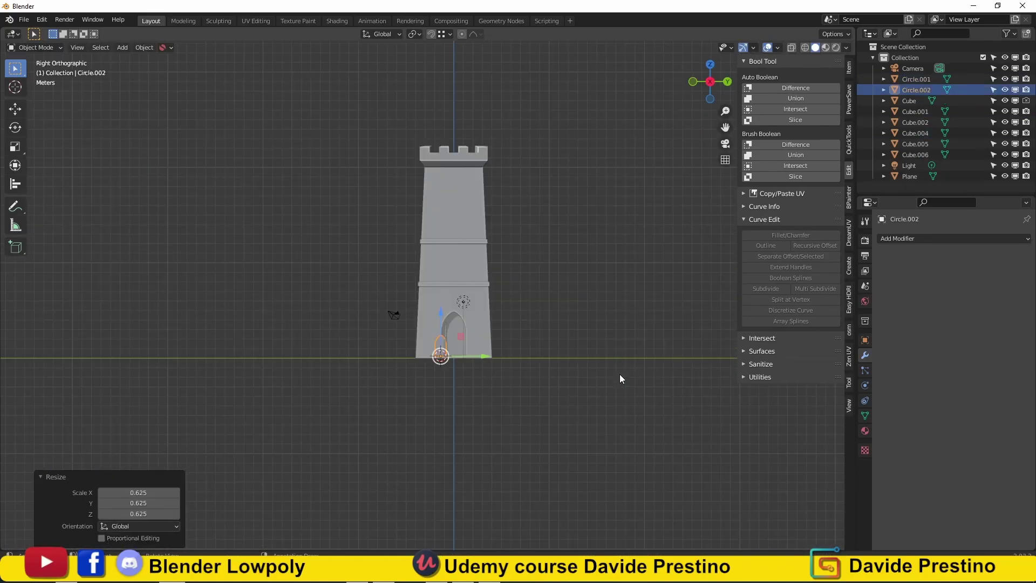
Stretch the arch copy to 1.133 on Z, undoing an accidental tower move
{"action": "left_click", "coordinate": [453, 216]}
{"action": "left_click", "coordinate": [849, 67]}
{"action": "mouse_move", "coordinate": [454, 302]}
{"action": "left_mouse_down"}
{"action": "mouse_move", "coordinate": [473, 317]}
{"action": "mouse_move", "coordinate": [461, 194]}
{"action": "mouse_move", "coordinate": [477, 212]}
{"action": "left_mouse_up"}
{"action": "key", "text": "ctrl+z"}
{"action": "scroll", "coordinate": [461, 194], "scroll_direction": "up", "scroll_amount": 3}
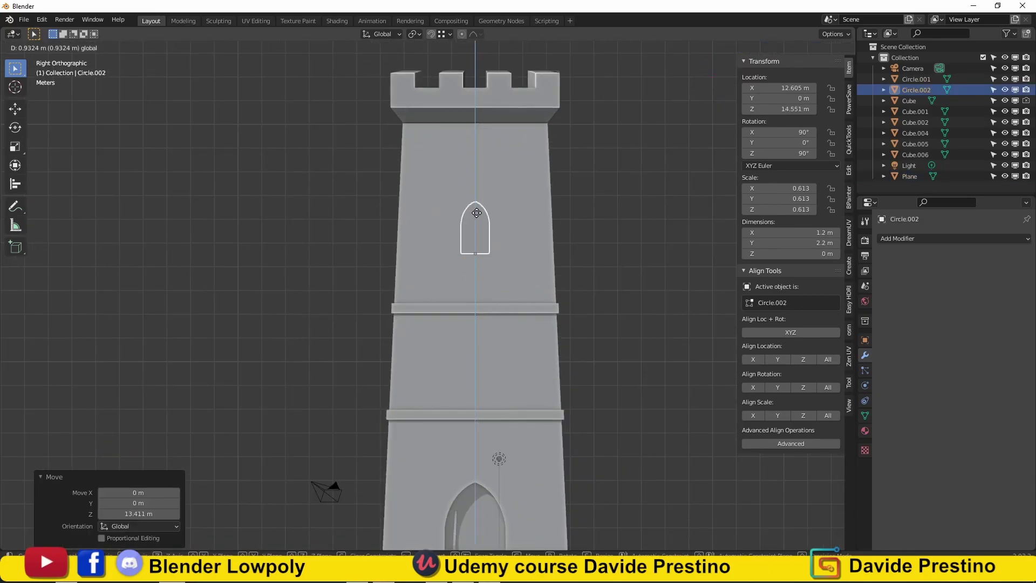
{"action": "left_click", "coordinate": [693, 285]}
{"action": "middle_click_drag", "start_coordinate": [551, 290], "coordinate": [568, 313]}
{"action": "key", "text": "KP_3"}
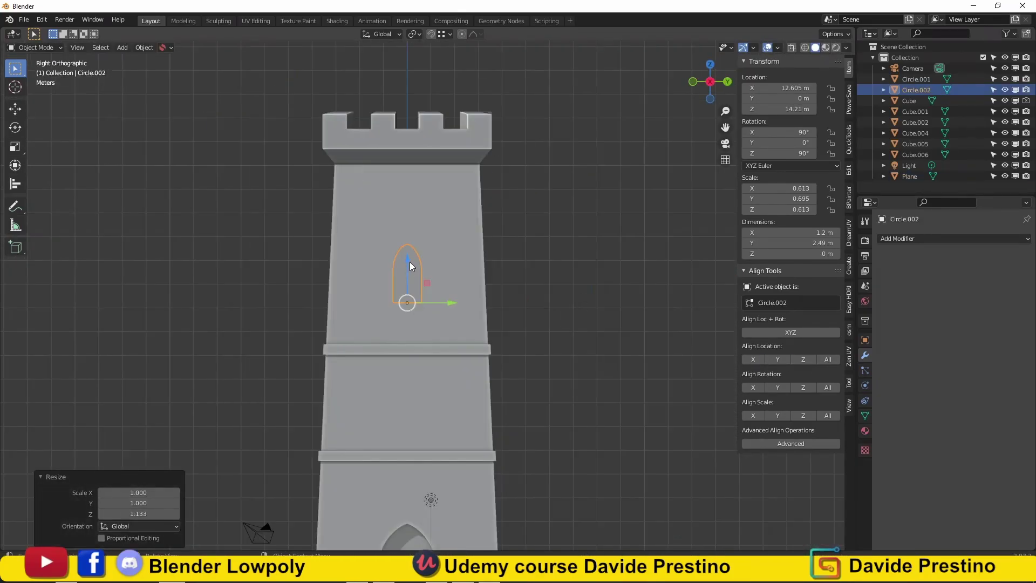
Move the arch copy along X into the tower's upper side face
{"action": "key", "text": "Tab"}
{"action": "mouse_move", "coordinate": [409, 264]}
{"action": "middle_mouse_down"}
{"action": "mouse_move", "coordinate": [510, 332]}
{"action": "mouse_move", "coordinate": [627, 339]}
{"action": "middle_mouse_up"}
{"action": "key", "text": "Tab"}
{"action": "key", "text": "g"}
{"action": "key", "text": "x"}
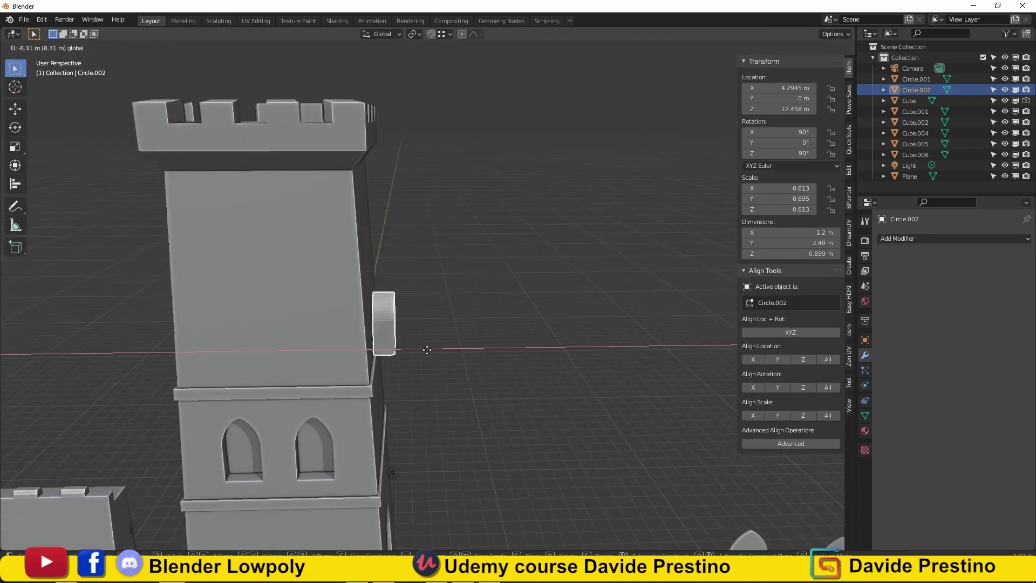
{"action": "left_click", "coordinate": [423, 350]}
{"action": "mouse_move", "coordinate": [423, 350]}
{"action": "middle_mouse_down"}
{"action": "mouse_move", "coordinate": [238, 354]}
{"action": "mouse_move", "coordinate": [597, 389]}
{"action": "middle_mouse_up"}
{"action": "key", "text": "g"}
{"action": "left_click", "coordinate": [392, 368]}
{"action": "middle_click_drag", "start_coordinate": [392, 368], "coordinate": [295, 322]}
Cut the arch window from the tower with Bool Tool Difference and apply it
{"action": "left_click", "coordinate": [294, 323]}
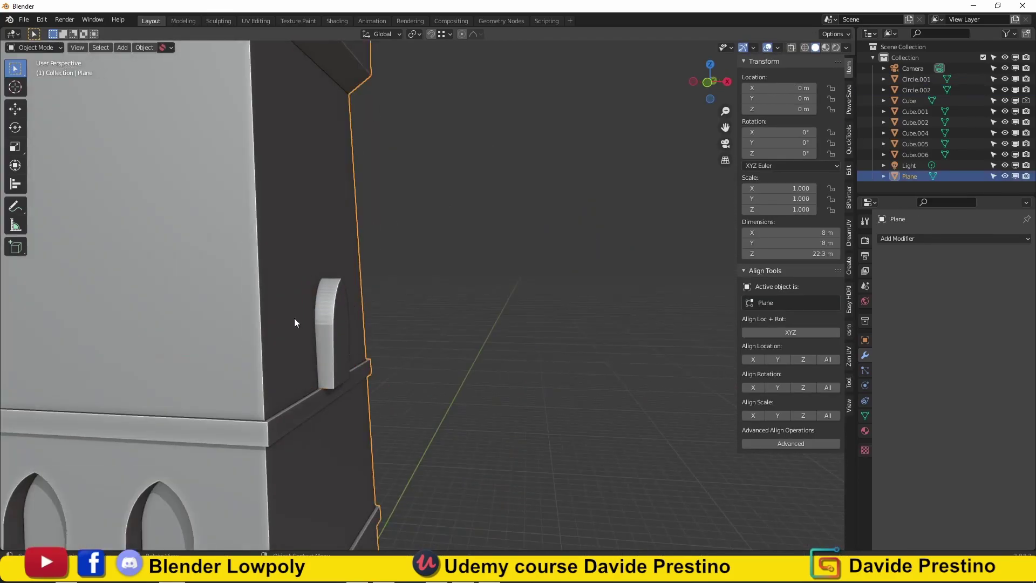
{"action": "left_click", "coordinate": [849, 171]}
{"action": "left_click", "coordinate": [772, 145]}
{"action": "mouse_move", "coordinate": [421, 289]}
{"action": "middle_mouse_down"}
{"action": "mouse_move", "coordinate": [392, 357]}
{"action": "mouse_move", "coordinate": [427, 345]}
{"action": "middle_mouse_up"}
{"action": "left_click", "coordinate": [795, 236]}
{"action": "mouse_move", "coordinate": [499, 326]}
{"action": "middle_mouse_down"}
{"action": "mouse_move", "coordinate": [364, 368]}
{"action": "mouse_move", "coordinate": [224, 448]}
{"action": "middle_mouse_up"}
In the tower's Edit Mode, select the ledge below the window in vertex mode
{"action": "key", "text": "Tab"}
{"action": "left_click", "coordinate": [364, 367]}
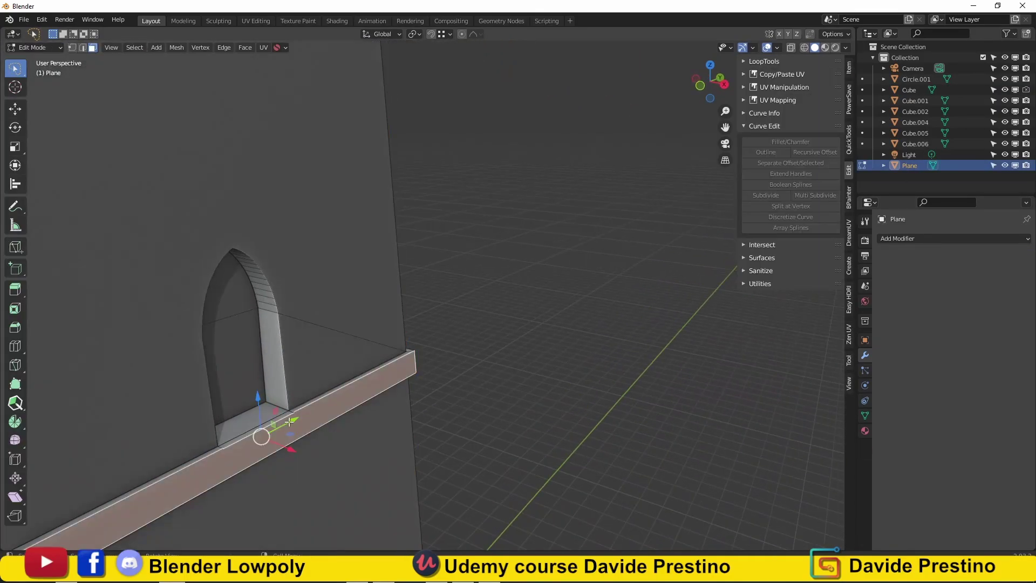
{"action": "key", "text": "1"}
{"action": "left_click", "coordinate": [224, 448]}
Isolate the ledge face beneath the side window, then reveal the wall faces again
{"action": "key", "text": "3"}
{"action": "left_click", "coordinate": [258, 443]}
{"action": "key", "text": "shift+h"}
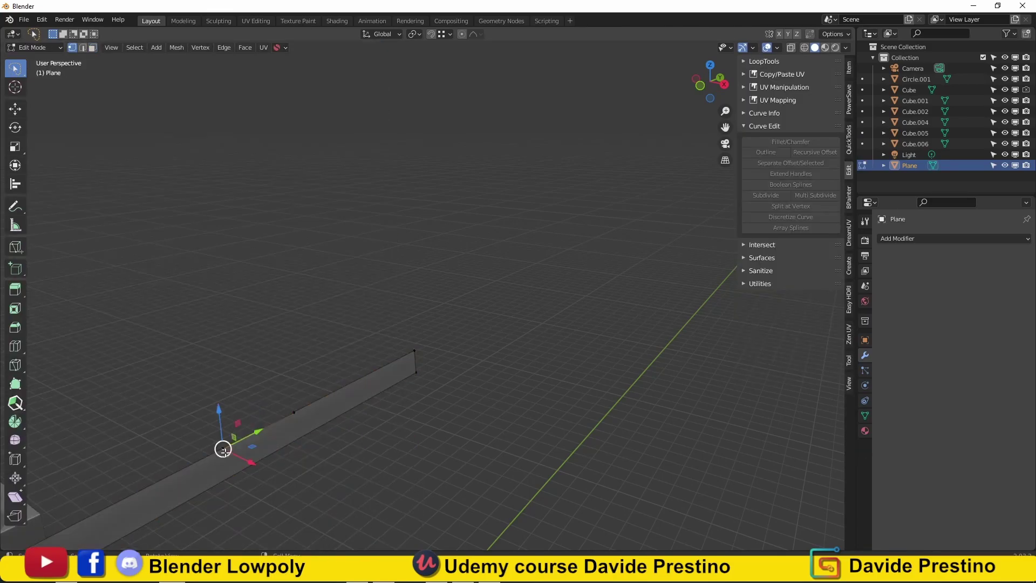
{"action": "right_click", "coordinate": [265, 443]}
{"action": "left_click", "coordinate": [297, 442]}
{"action": "key", "text": "Tab"}
{"action": "key", "text": "Tab"}
{"action": "key", "text": "alt+h"}
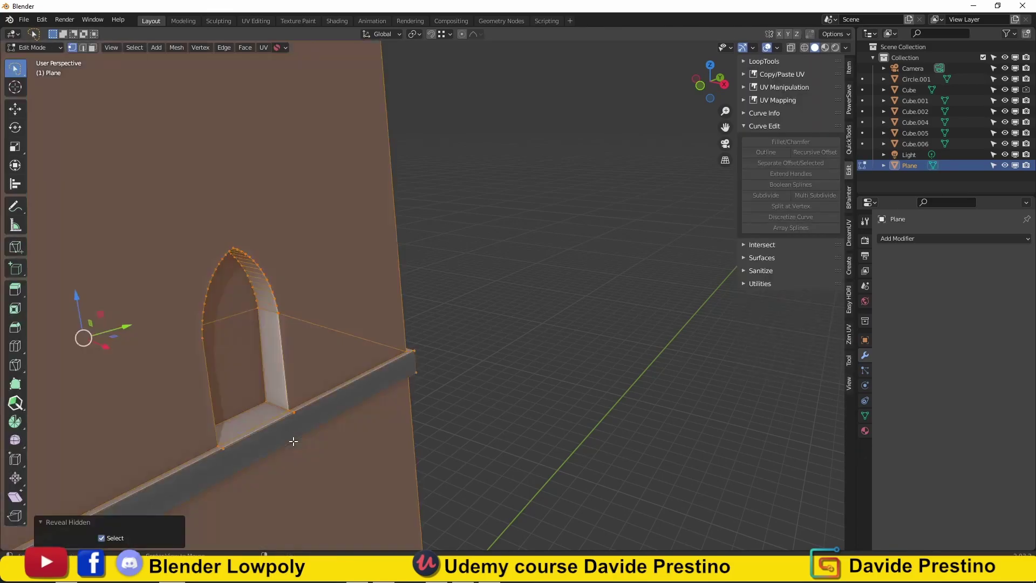
{"action": "scroll", "coordinate": [304, 360], "scroll_direction": "up", "scroll_amount": 3}
Add two centred loop cuts across the ledge and extrude the middle segment outward as a balcony
{"action": "left_click", "coordinate": [302, 351]}
{"action": "right_click", "coordinate": [304, 352]}
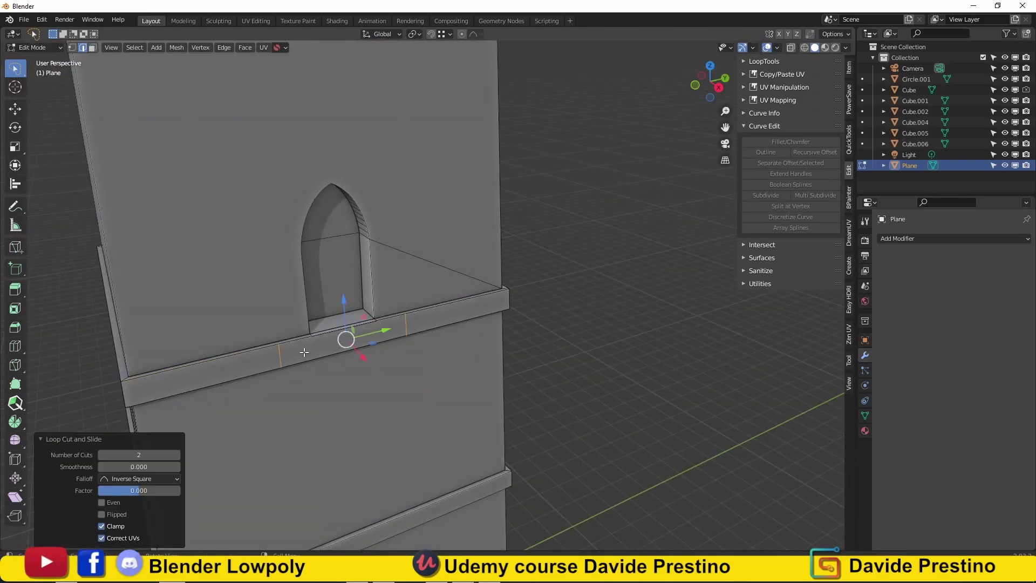
{"action": "key", "text": "3"}
{"action": "left_click", "coordinate": [296, 345]}
{"action": "mouse_move", "coordinate": [296, 346]}
{"action": "middle_mouse_down"}
{"action": "mouse_move", "coordinate": [331, 387]}
{"action": "mouse_move", "coordinate": [356, 363]}
{"action": "mouse_move", "coordinate": [319, 347]}
{"action": "middle_mouse_up"}
{"action": "left_click", "coordinate": [373, 398]}
Add centred loop cuts across the balcony block and select its end face
{"action": "left_click", "coordinate": [356, 364]}
{"action": "right_click", "coordinate": [356, 363]}
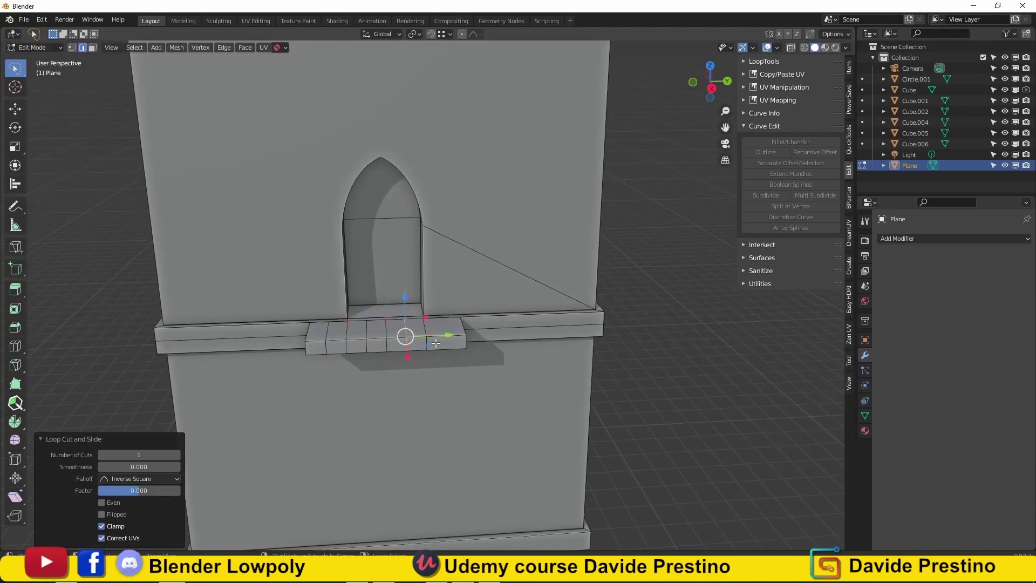
{"action": "mouse_move", "coordinate": [435, 344]}
{"action": "middle_mouse_down"}
{"action": "mouse_move", "coordinate": [421, 462]}
{"action": "mouse_move", "coordinate": [287, 472]}
{"action": "mouse_move", "coordinate": [322, 383]}
{"action": "middle_mouse_up"}
{"action": "key", "text": "3"}
{"action": "left_click", "coordinate": [421, 463]}
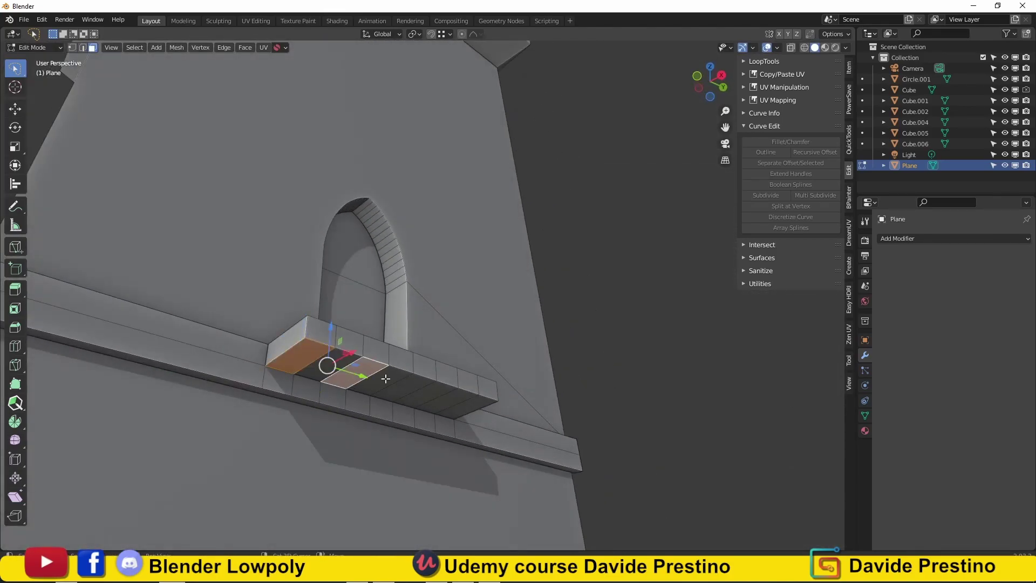
{"action": "middle_click_drag", "start_coordinate": [408, 409], "coordinate": [420, 330]}
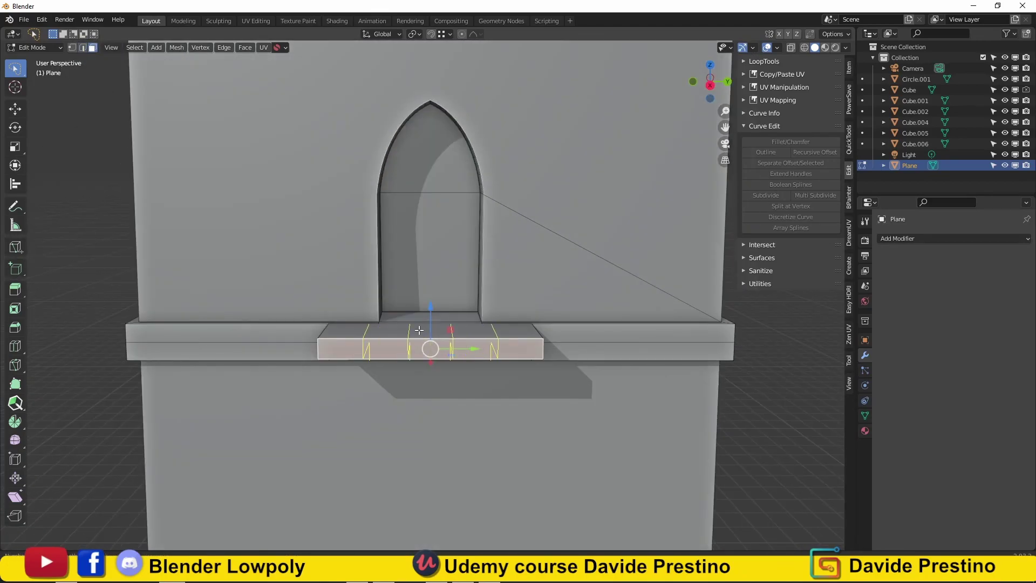
Select alternating faces along the balcony ledge
{"action": "key", "text": "2"}
{"action": "middle_click_drag", "start_coordinate": [419, 330], "coordinate": [311, 385]}
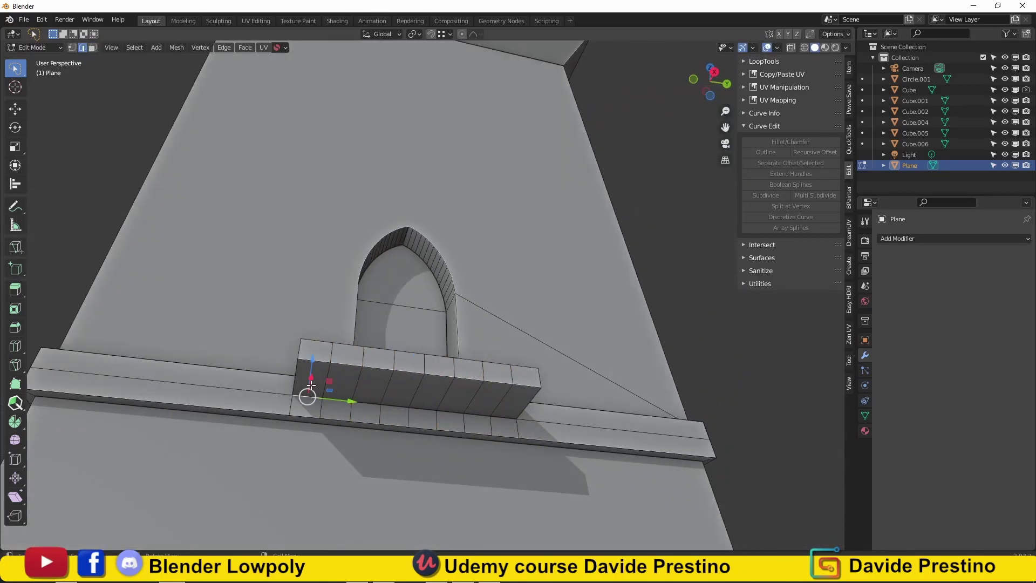
{"action": "key", "text": "ctrl+shift+KP_Add"}
{"action": "key", "text": "2"}
{"action": "mouse_move", "coordinate": [381, 382]}
{"action": "middle_mouse_down"}
{"action": "mouse_move", "coordinate": [424, 353]}
{"action": "mouse_move", "coordinate": [424, 394]}
{"action": "mouse_move", "coordinate": [438, 396]}
{"action": "middle_mouse_up"}
{"action": "key", "text": "3"}
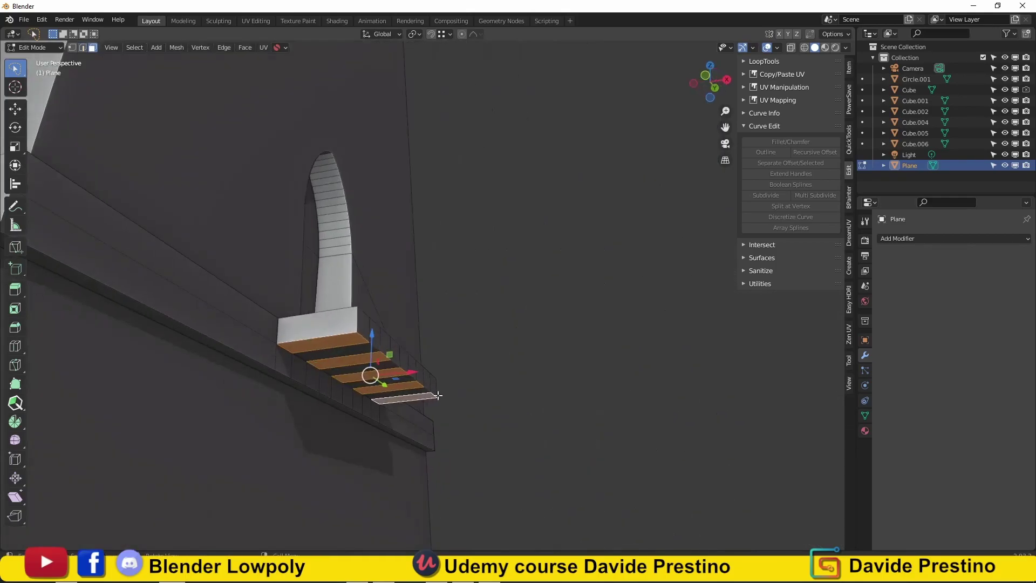
Extrude the alternating faces downward into stepped corbel blocks and inspect them
{"action": "left_click", "coordinate": [383, 374]}
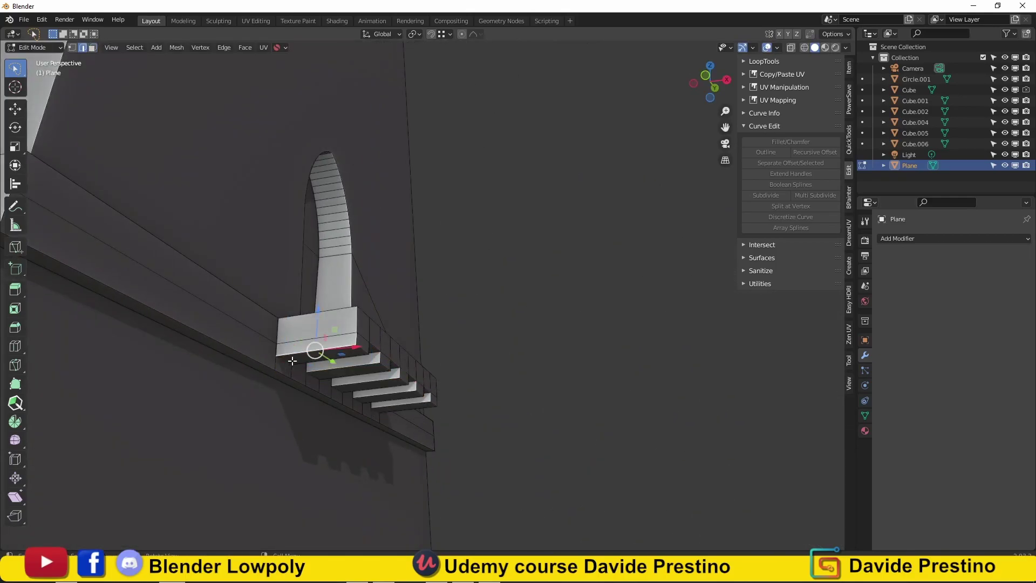
{"action": "scroll", "coordinate": [303, 391], "scroll_direction": "down", "scroll_amount": 4}
{"action": "scroll", "coordinate": [302, 391], "scroll_direction": "down", "scroll_amount": 4}
{"action": "key", "text": "KP_Decimal"}
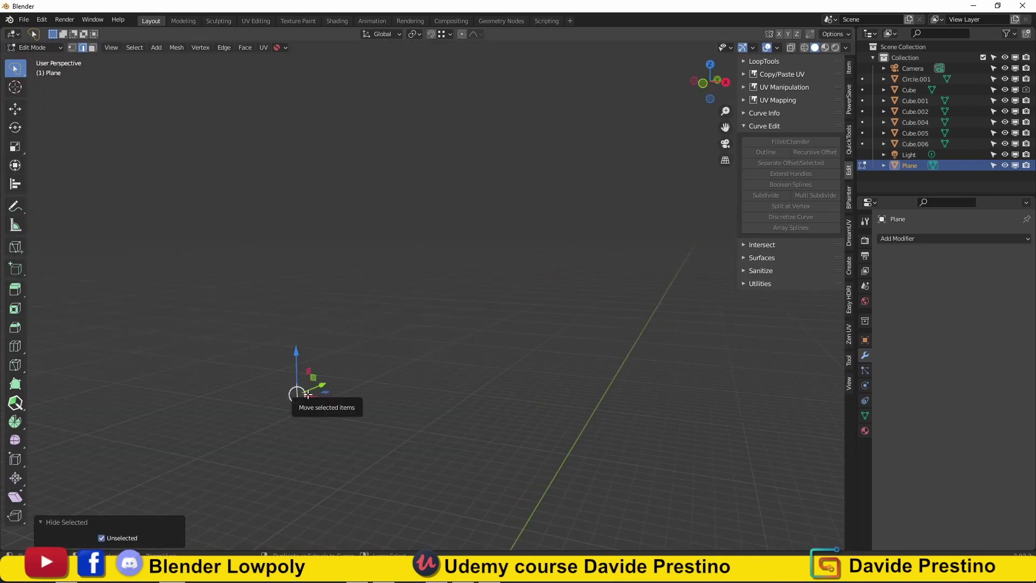
{"action": "middle_click_drag", "start_coordinate": [370, 363], "coordinate": [273, 370]}
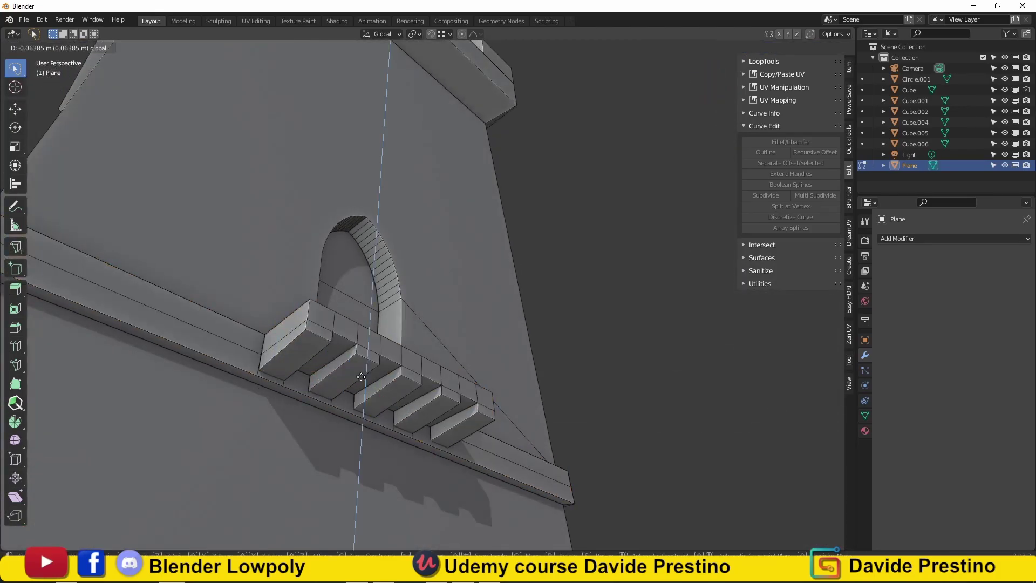
{"action": "mouse_move", "coordinate": [483, 416]}
{"action": "middle_mouse_down"}
{"action": "mouse_move", "coordinate": [439, 375]}
{"action": "mouse_move", "coordinate": [391, 419]}
{"action": "mouse_move", "coordinate": [543, 313]}
{"action": "mouse_move", "coordinate": [392, 518]}
{"action": "middle_mouse_up"}
Undo the corbel blocks and extrude a strip of balcony faces upward into a railing
{"action": "key", "text": "ctrl+z"}
{"action": "key", "text": "ctrl+z"}
{"action": "key", "text": "g"}
{"action": "key", "text": "g"}
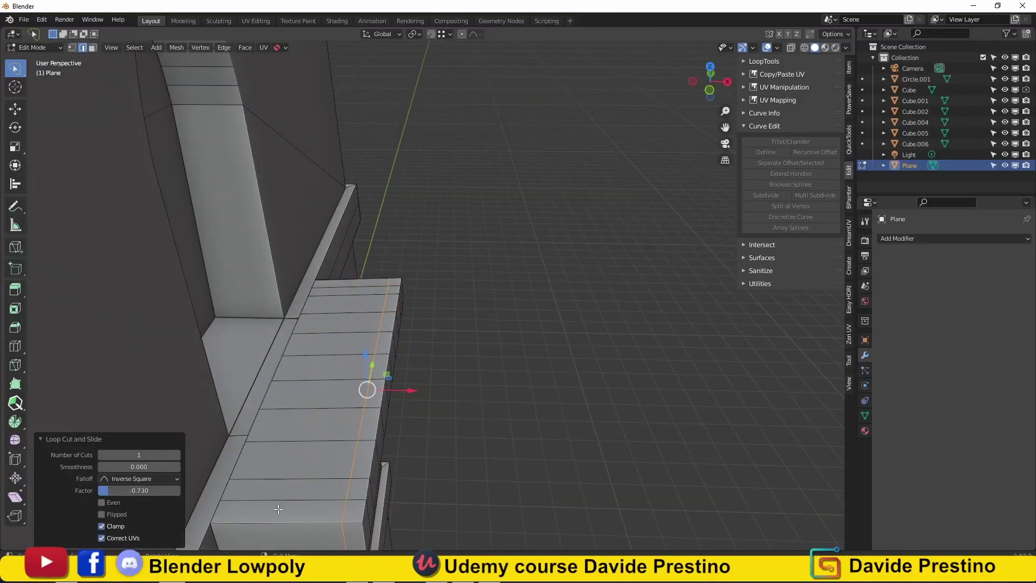
{"action": "left_click", "coordinate": [274, 519]}
{"action": "left_click", "coordinate": [232, 512]}
{"action": "left_click", "coordinate": [278, 512], "text": "ctrl"}
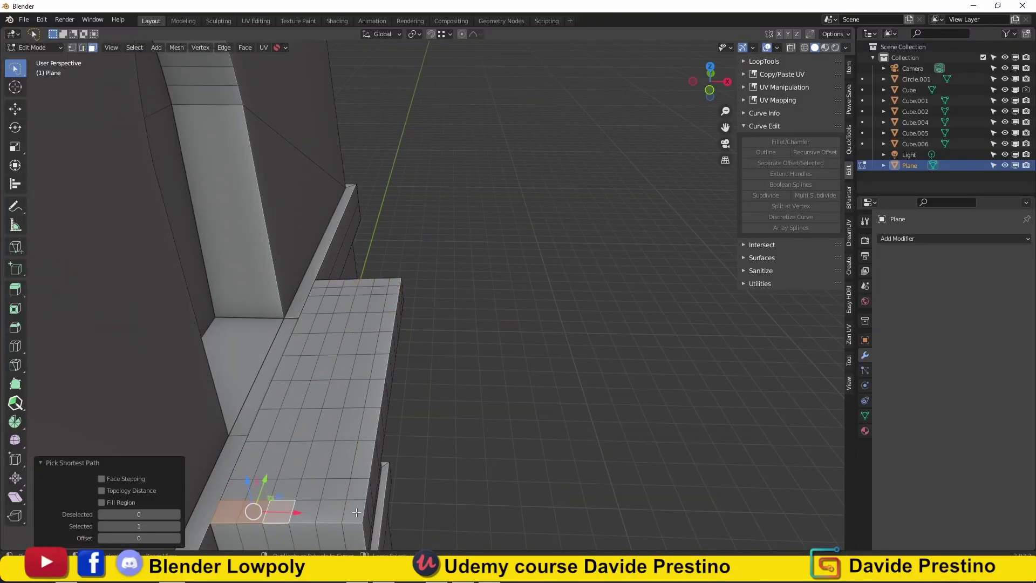
{"action": "mouse_move", "coordinate": [314, 283]}
{"action": "middle_mouse_down"}
{"action": "mouse_move", "coordinate": [340, 318]}
{"action": "mouse_move", "coordinate": [513, 283]}
{"action": "middle_mouse_up"}
{"action": "key", "text": "e"}
{"action": "left_click", "coordinate": [340, 313]}
{"action": "left_click_drag", "start_coordinate": [512, 282], "coordinate": [533, 298]}
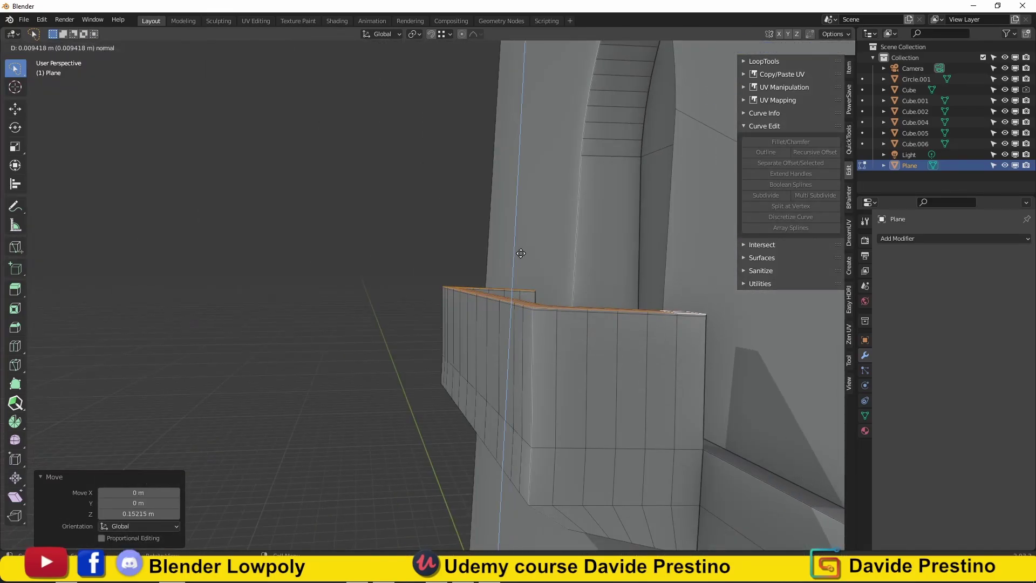
{"action": "left_click", "coordinate": [541, 337]}
{"action": "middle_click_drag", "start_coordinate": [542, 337], "coordinate": [524, 350]}
Delete alternating faces of the balcony's front wall to leave posts under the rail
{"action": "left_click", "coordinate": [413, 345]}
{"action": "left_click", "coordinate": [675, 400], "text": "ctrl"}
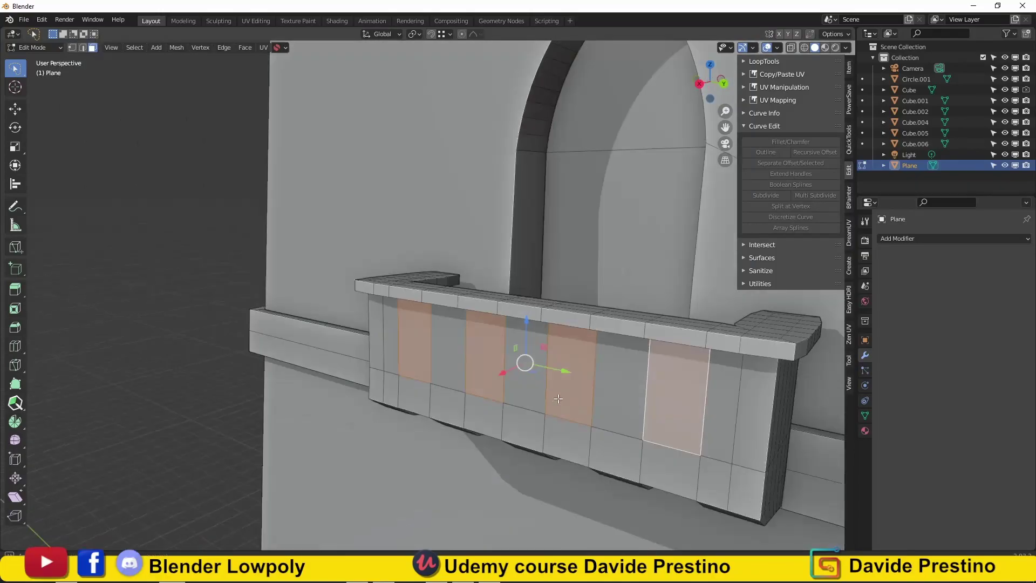
{"action": "mouse_move", "coordinate": [558, 399]}
{"action": "middle_mouse_down"}
{"action": "mouse_move", "coordinate": [518, 407]}
{"action": "mouse_move", "coordinate": [504, 307]}
{"action": "mouse_move", "coordinate": [472, 374]}
{"action": "mouse_move", "coordinate": [437, 398]}
{"action": "mouse_move", "coordinate": [374, 250]}
{"action": "middle_mouse_up"}
{"action": "left_click", "coordinate": [572, 413], "text": "shift"}
{"action": "scroll", "coordinate": [375, 250], "scroll_direction": "up", "scroll_amount": 5}
{"action": "scroll", "coordinate": [260, 360], "scroll_direction": "up", "scroll_amount": 3}
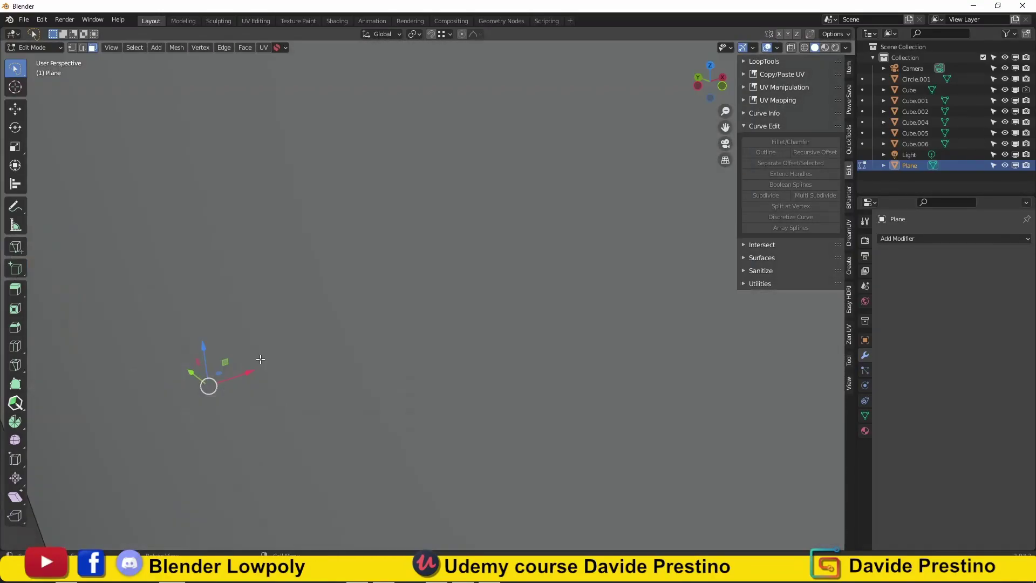
{"action": "scroll", "coordinate": [260, 359], "scroll_direction": "down", "scroll_amount": 5}
{"action": "middle_click_drag", "start_coordinate": [631, 342], "coordinate": [259, 363]}
{"action": "key", "text": "x"}
{"action": "left_click", "coordinate": [254, 357]}
{"action": "scroll", "coordinate": [222, 409], "scroll_direction": "up", "scroll_amount": 2}
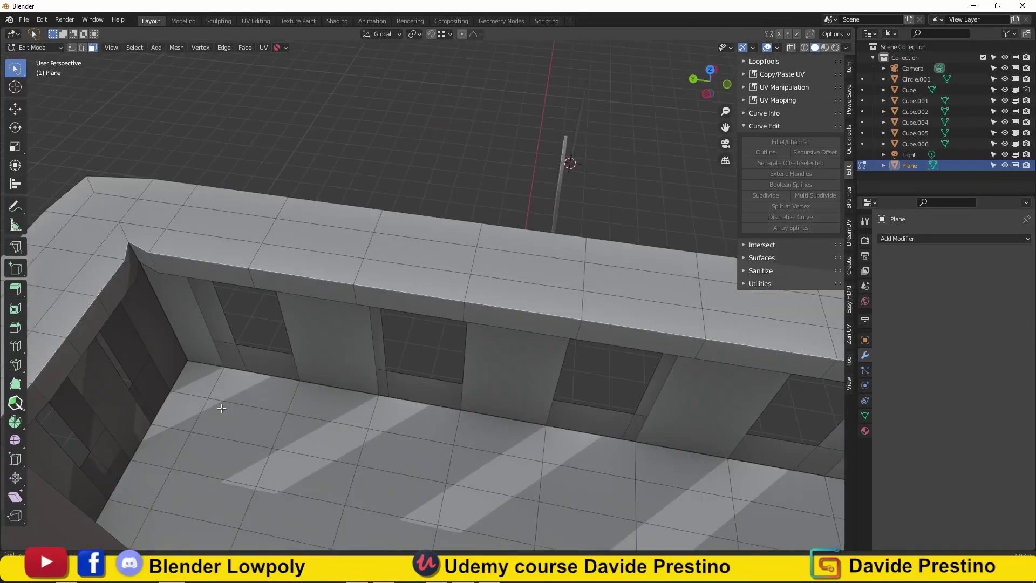
{"action": "scroll", "coordinate": [222, 408], "scroll_direction": "down", "scroll_amount": 5}
In edge mode, select two bottom edges of the window opening
{"action": "key", "text": "2"}
{"action": "scroll", "coordinate": [324, 432], "scroll_direction": "up", "scroll_amount": 4}
{"action": "middle_click_drag", "start_coordinate": [324, 431], "coordinate": [426, 358]}
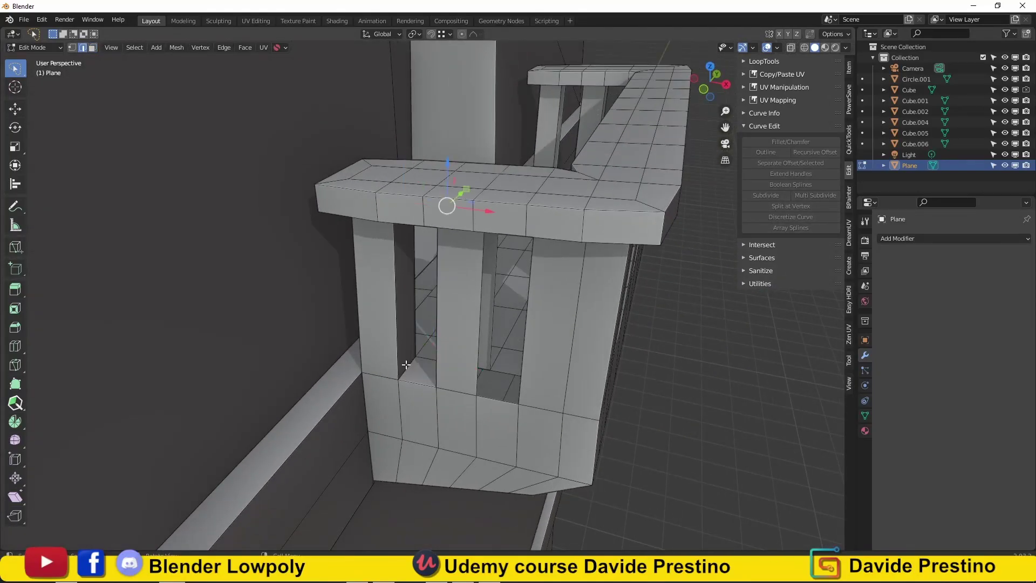
{"action": "scroll", "coordinate": [495, 373], "scroll_direction": "down", "scroll_amount": 4}
{"action": "middle_click_drag", "start_coordinate": [495, 373], "coordinate": [423, 391]}
{"action": "scroll", "coordinate": [422, 391], "scroll_direction": "up", "scroll_amount": 3}
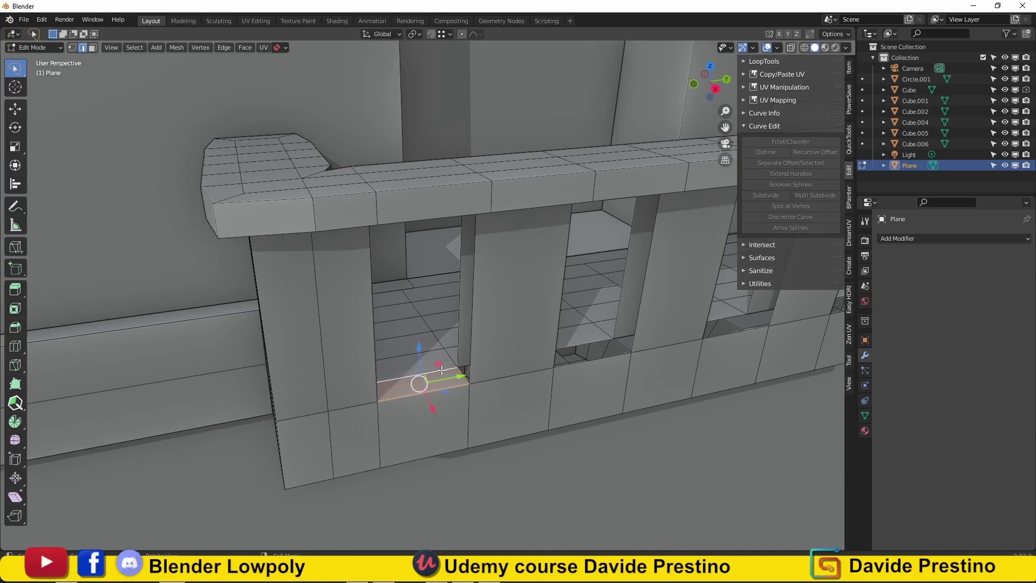
{"action": "scroll", "coordinate": [501, 387], "scroll_direction": "down", "scroll_amount": 4}
{"action": "middle_click_drag", "start_coordinate": [501, 386], "coordinate": [518, 417]}
{"action": "scroll", "coordinate": [518, 417], "scroll_direction": "up", "scroll_amount": 3}
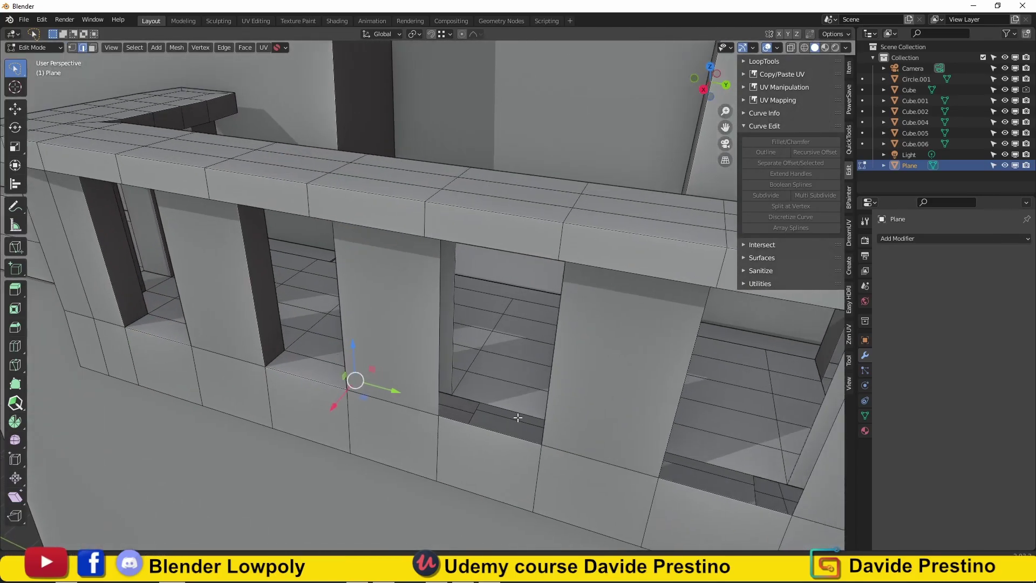
{"action": "left_click", "coordinate": [456, 408]}
{"action": "middle_click_drag", "start_coordinate": [456, 407], "coordinate": [485, 423]}
{"action": "middle_click_drag", "start_coordinate": [513, 456], "coordinate": [223, 457]}
{"action": "left_click", "coordinate": [223, 454], "text": "shift"}
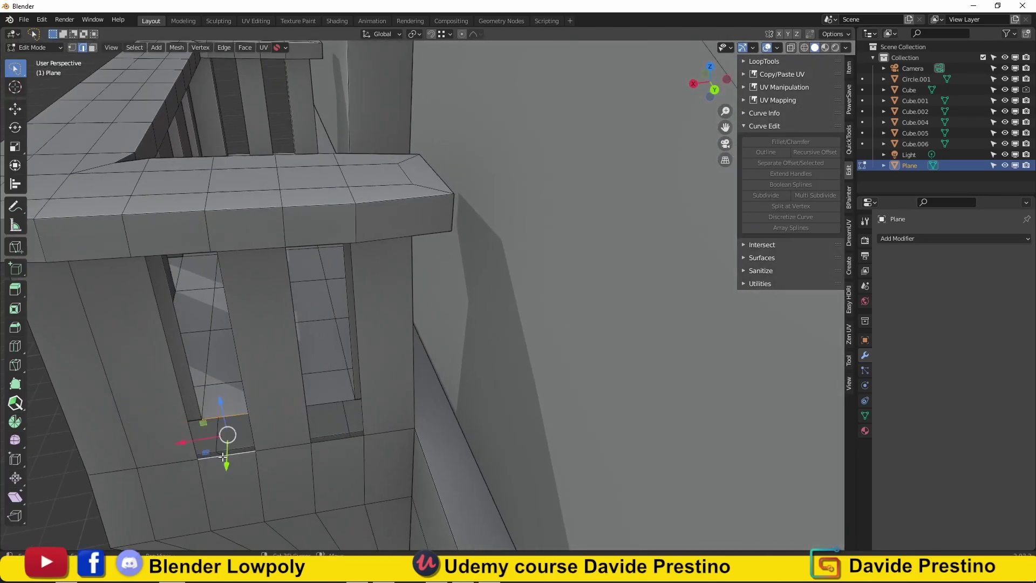
Review the whole tower in Object Mode, then return to editing the tower mesh
{"action": "key", "text": "Tab"}
{"action": "scroll", "coordinate": [489, 419], "scroll_direction": "down", "scroll_amount": 5}
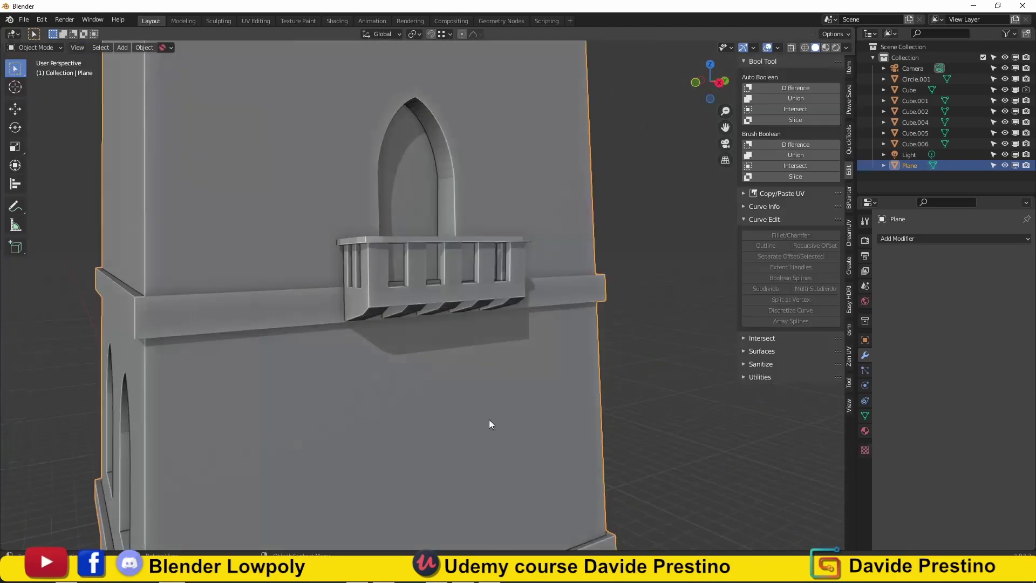
{"action": "scroll", "coordinate": [489, 420], "scroll_direction": "down", "scroll_amount": 3}
{"action": "mouse_move", "coordinate": [497, 426]}
{"action": "middle_mouse_down"}
{"action": "mouse_move", "coordinate": [532, 439]}
{"action": "mouse_move", "coordinate": [354, 345]}
{"action": "middle_mouse_up"}
{"action": "scroll", "coordinate": [352, 346], "scroll_direction": "up", "scroll_amount": 8}
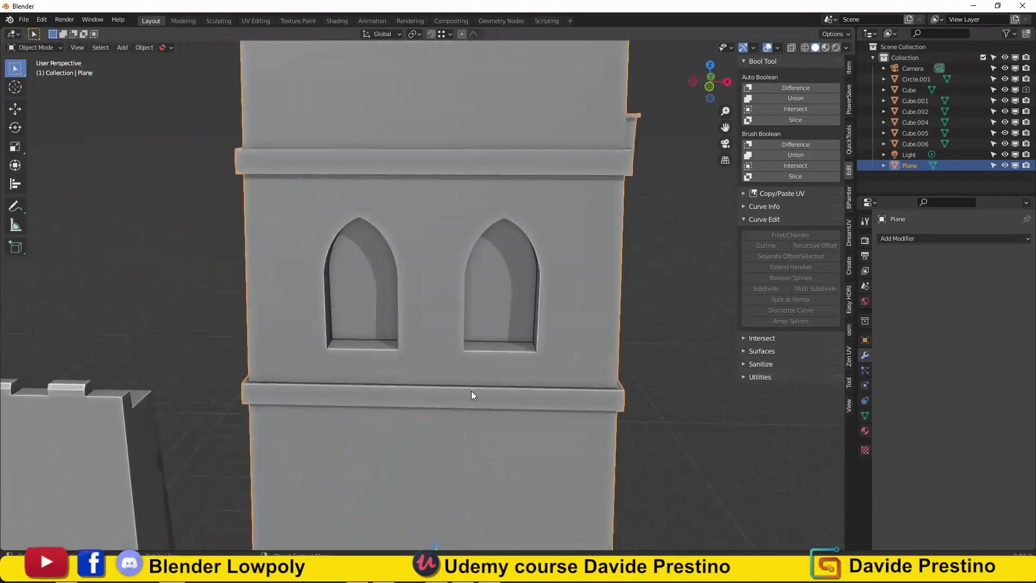
{"action": "key", "text": "Tab"}
{"action": "scroll", "coordinate": [472, 391], "scroll_direction": "up", "scroll_amount": 3}
{"action": "mouse_move", "coordinate": [235, 169]}
{"action": "middle_mouse_down"}
{"action": "mouse_move", "coordinate": [462, 423]}
{"action": "mouse_move", "coordinate": [220, 393]}
{"action": "middle_mouse_up"}
Select both arch outlines and separate them into a new object, Plane.001
{"action": "left_click", "coordinate": [463, 423], "text": "ctrl"}
{"action": "left_click", "coordinate": [221, 392], "text": "ctrl"}
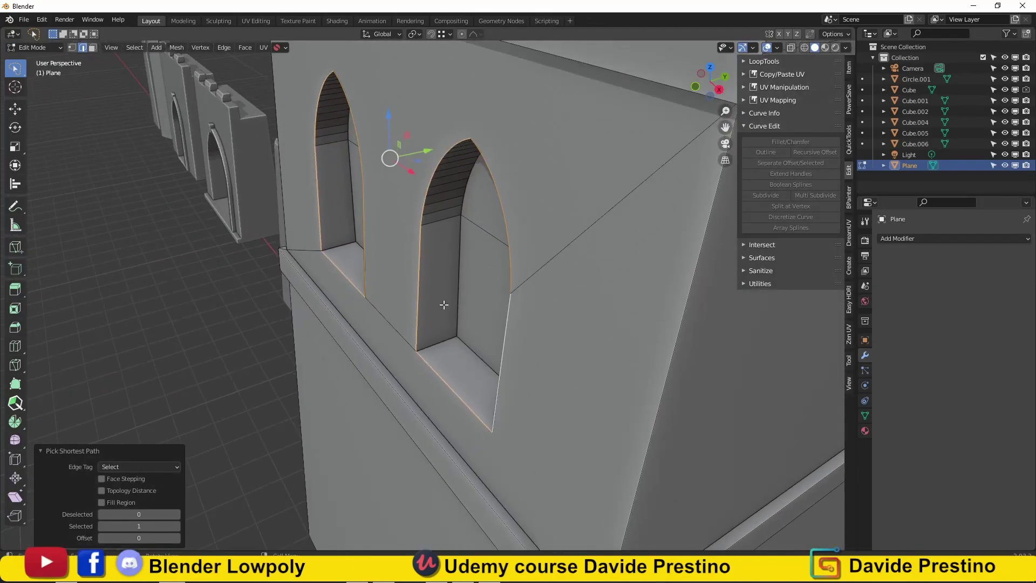
{"action": "middle_click_drag", "start_coordinate": [689, 383], "coordinate": [439, 291]}
{"action": "key", "text": "p"}
{"action": "scroll", "coordinate": [443, 292], "scroll_direction": "up", "scroll_amount": 2}
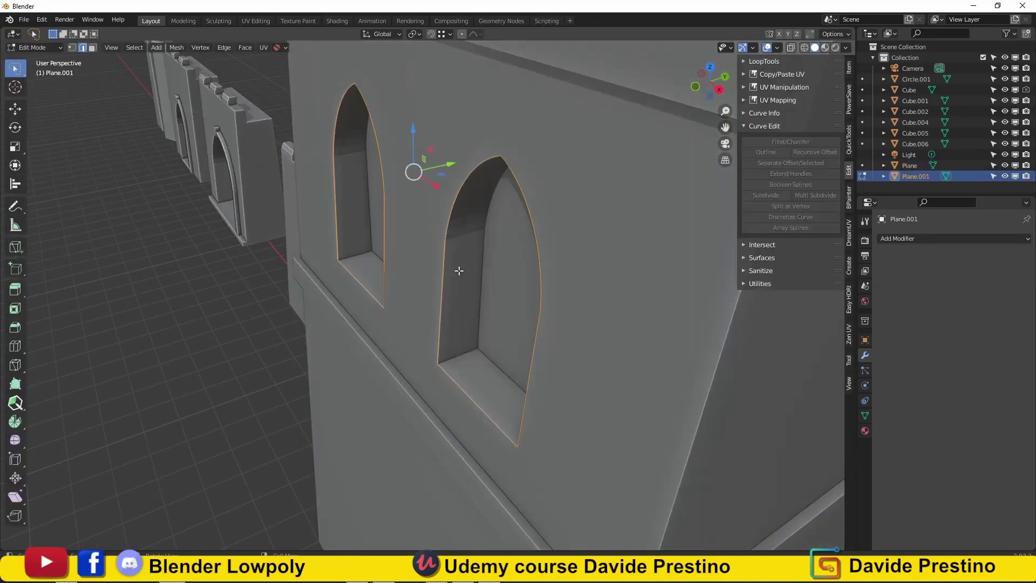
{"action": "left_click", "coordinate": [452, 273]}
Recalculate the arch strip's normals, check face orientation, and thicken the arch rims
{"action": "key", "text": "a"}
{"action": "key", "text": "shift+n"}
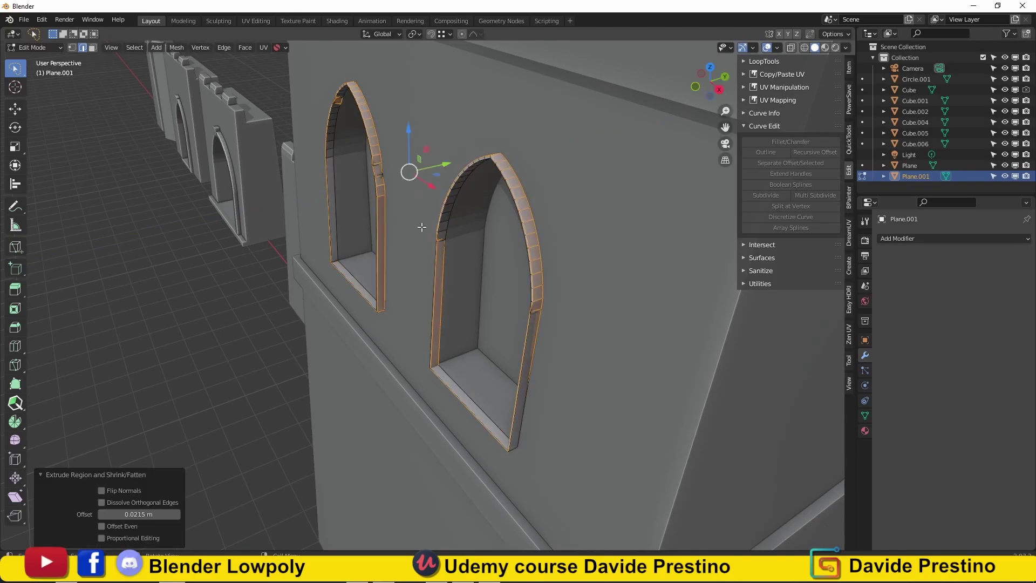
{"action": "key", "text": "Tab"}
{"action": "left_click", "coordinate": [777, 48]}
{"action": "left_click", "coordinate": [707, 254]}
{"action": "key", "text": "Tab"}
{"action": "left_click", "coordinate": [777, 47]}
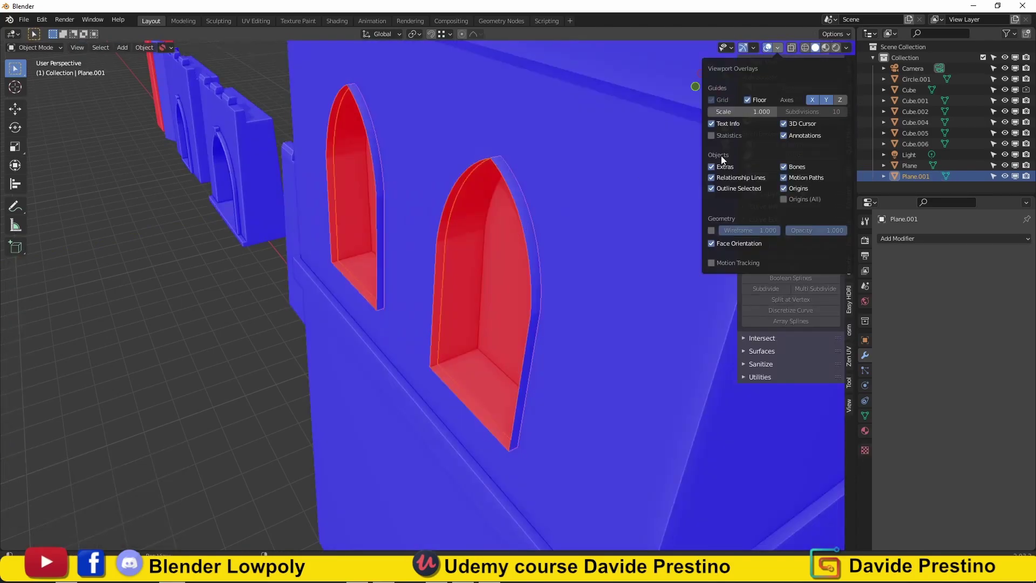
{"action": "left_click", "coordinate": [707, 254]}
{"action": "left_click", "coordinate": [552, 216]}
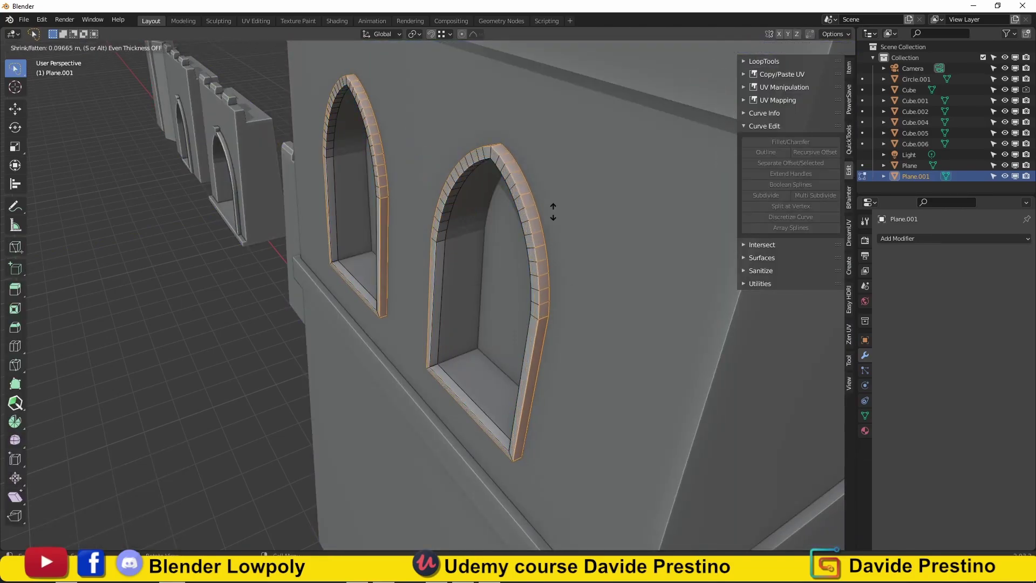
{"action": "left_click", "coordinate": [553, 209]}
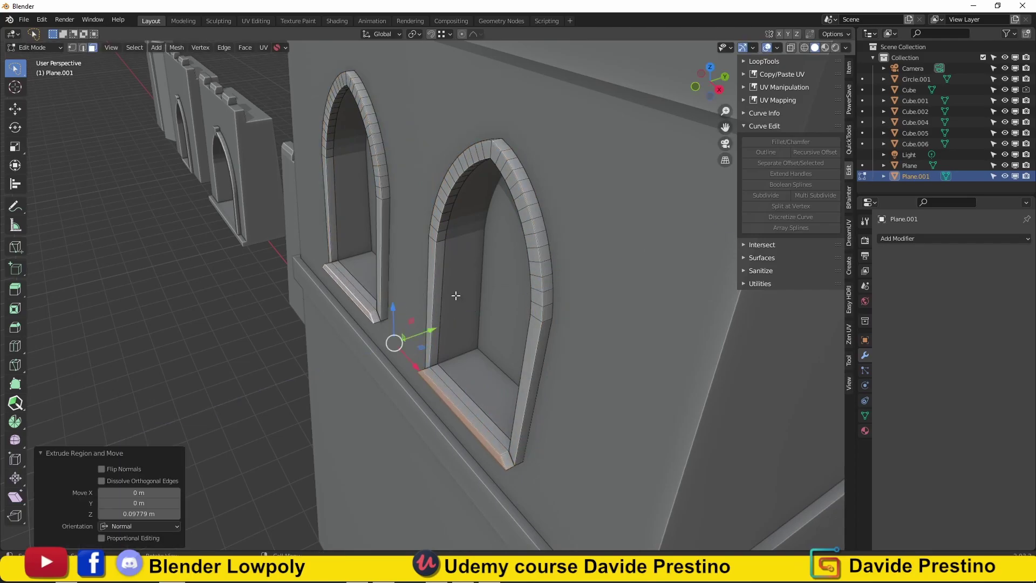
Extrude the keystone and side brick faces outward on both arches
{"action": "middle_click_drag", "start_coordinate": [456, 300], "coordinate": [432, 189]}
{"action": "middle_click_drag", "start_coordinate": [644, 238], "coordinate": [548, 102]}
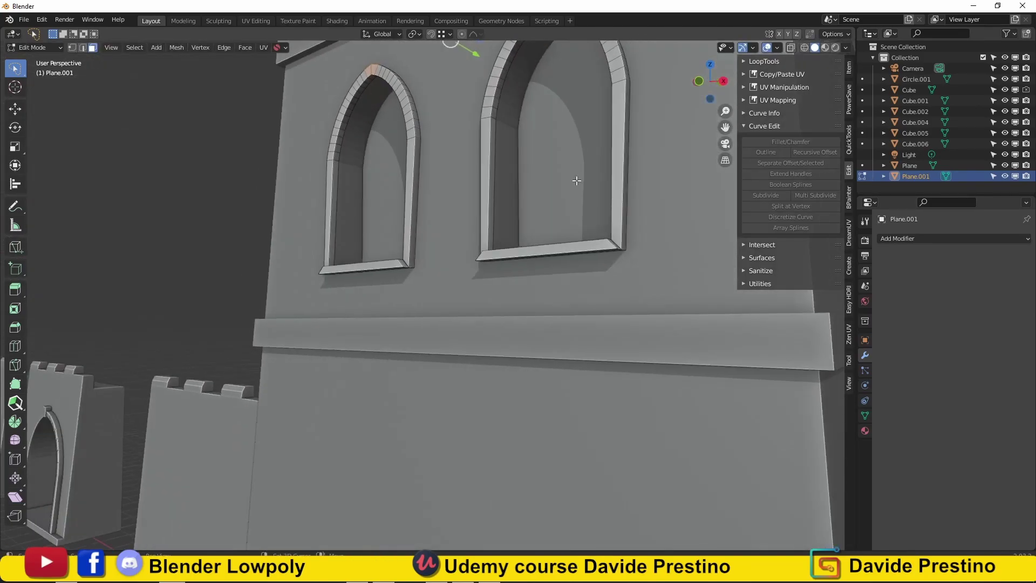
{"action": "middle_click_drag", "start_coordinate": [260, 215], "coordinate": [305, 310]}
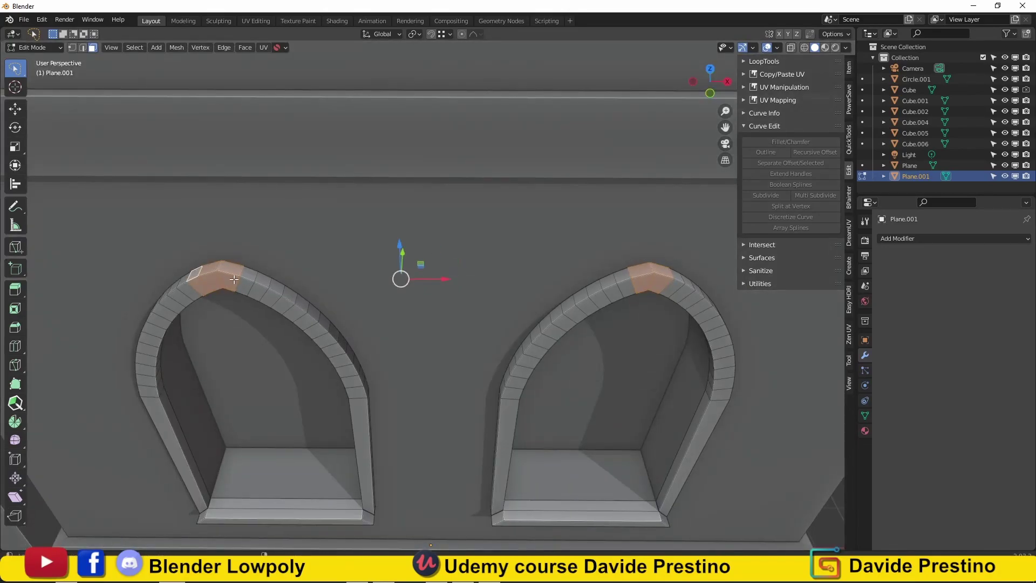
{"action": "middle_click_drag", "start_coordinate": [678, 280], "coordinate": [506, 335]}
{"action": "left_click", "coordinate": [507, 341], "text": "shift"}
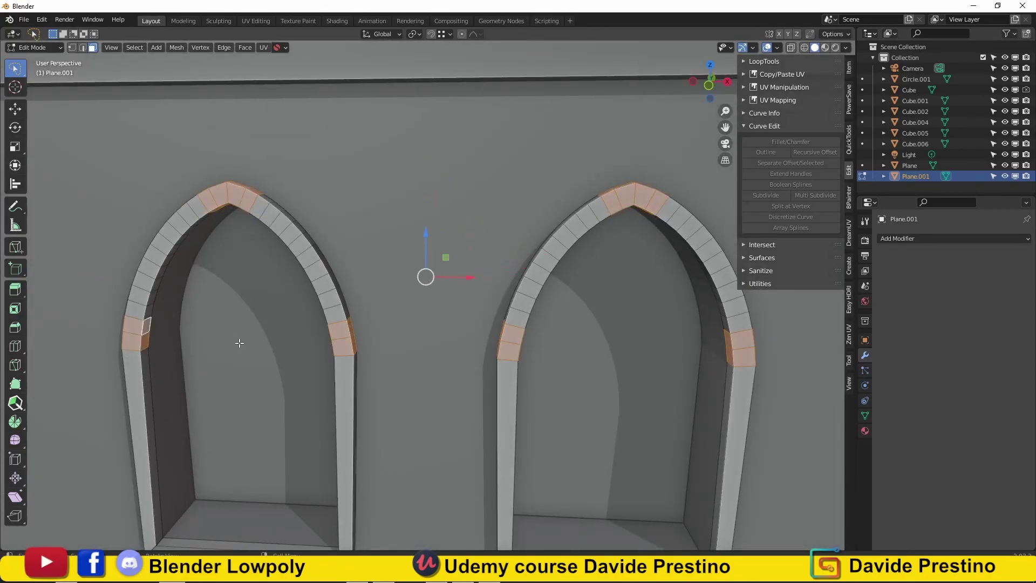
{"action": "scroll", "coordinate": [240, 343], "scroll_direction": "down", "scroll_amount": 5}
{"action": "key", "text": "alt+e"}
{"action": "left_click", "coordinate": [441, 352]}
Inspect the finished window frames and sills, then deselect Plane.001
{"action": "key", "text": "Tab"}
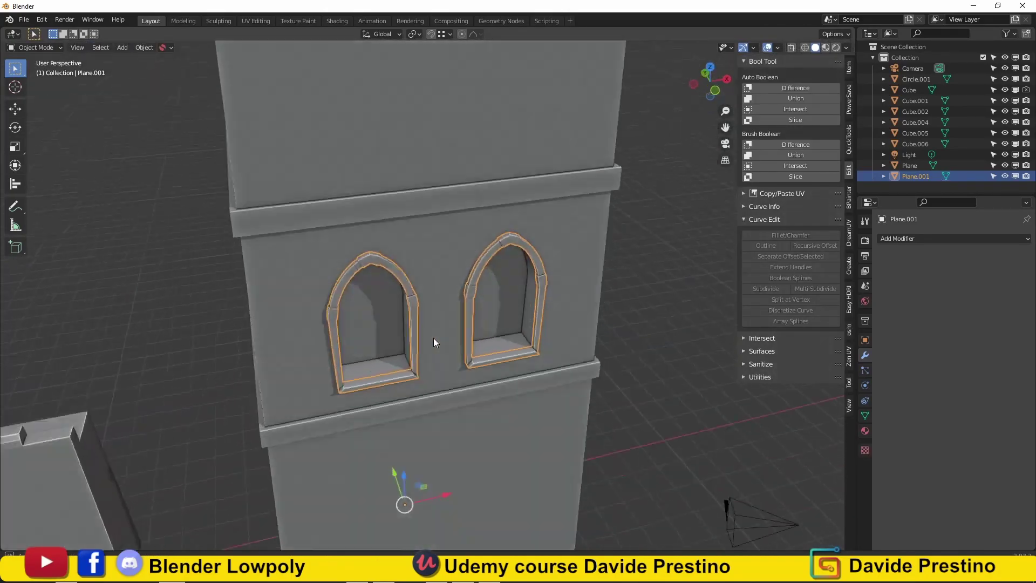
{"action": "scroll", "coordinate": [435, 342], "scroll_direction": "up", "scroll_amount": 3}
{"action": "key", "text": "Tab"}
{"action": "middle_click_drag", "start_coordinate": [371, 259], "coordinate": [324, 302]}
{"action": "scroll", "coordinate": [276, 359], "scroll_direction": "up", "scroll_amount": 3}
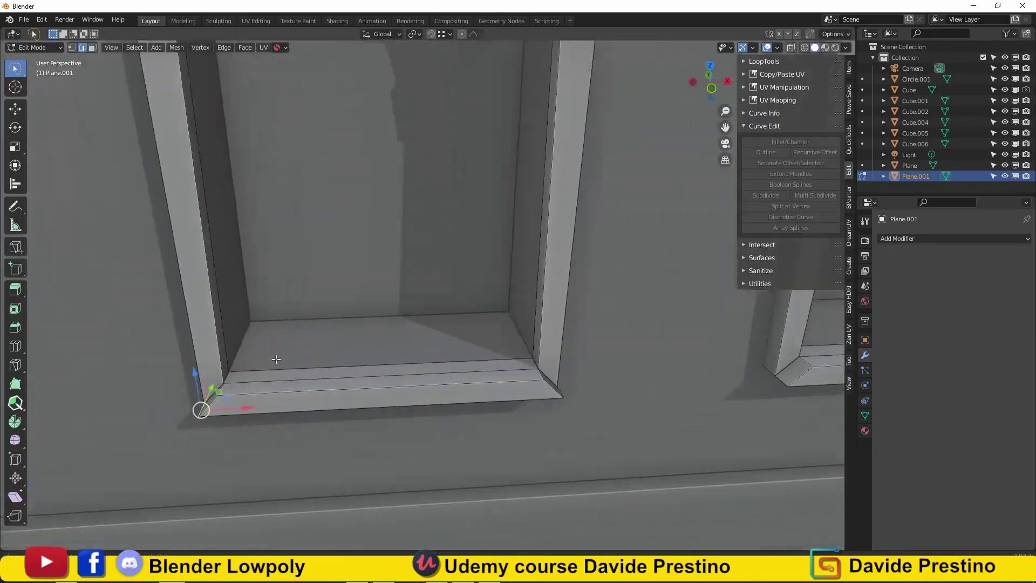
{"action": "key", "text": "Tab"}
{"action": "scroll", "coordinate": [276, 359], "scroll_direction": "down", "scroll_amount": 3}
{"action": "scroll", "coordinate": [275, 359], "scroll_direction": "down", "scroll_amount": 4}
{"action": "scroll", "coordinate": [270, 346], "scroll_direction": "down", "scroll_amount": 4}
{"action": "left_click", "coordinate": [267, 339]}
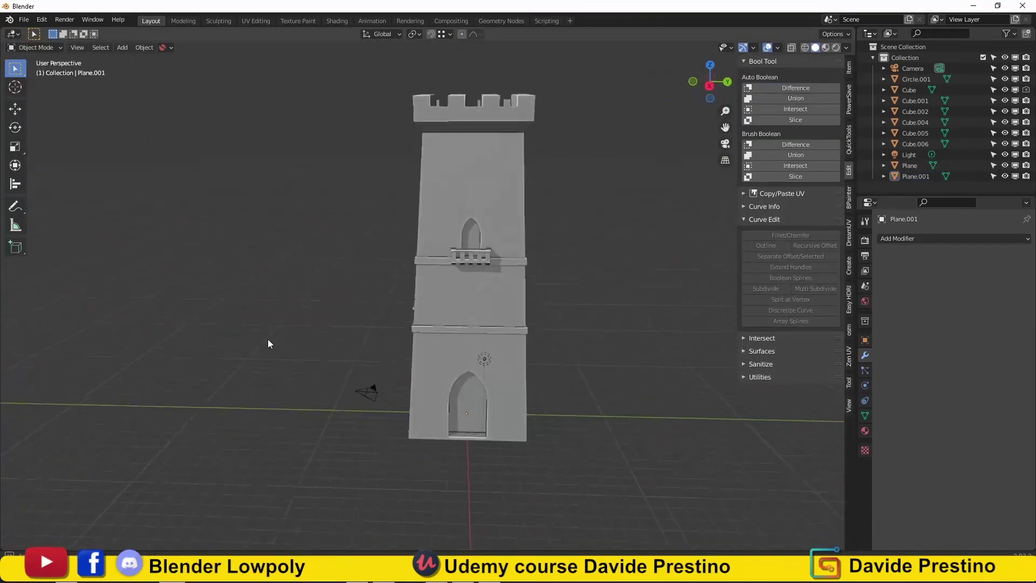
{"action": "scroll", "coordinate": [268, 343], "scroll_direction": "up", "scroll_amount": 5}
Select the balcony window's arch loop on the tower and separate it into Plane.002
{"action": "scroll", "coordinate": [362, 399], "scroll_direction": "down", "scroll_amount": 2}
{"action": "left_click", "coordinate": [349, 357]}
{"action": "key", "text": "Tab"}
{"action": "left_click", "coordinate": [426, 162]}
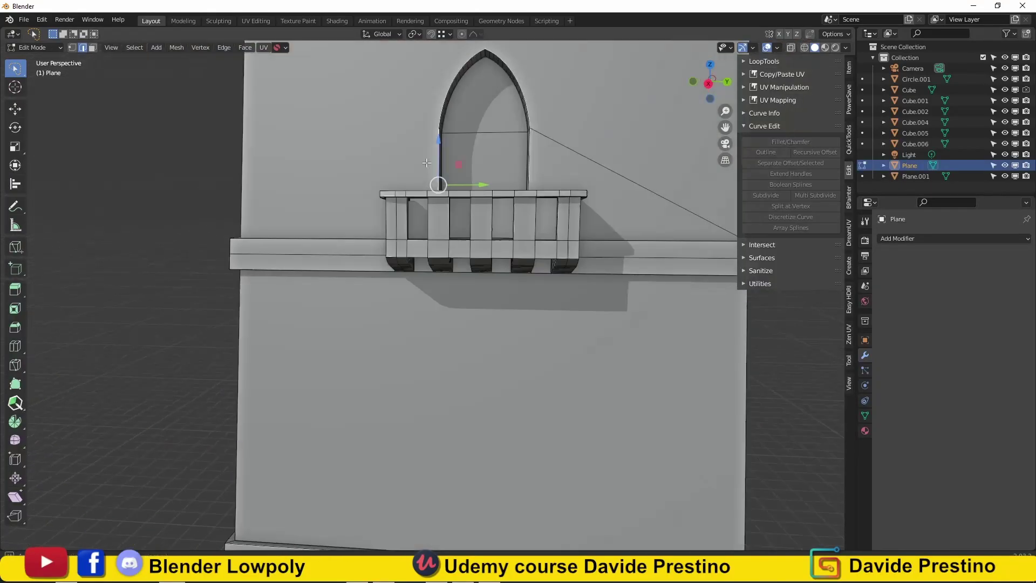
{"action": "scroll", "coordinate": [427, 163], "scroll_direction": "up", "scroll_amount": 2}
{"action": "mouse_move", "coordinate": [426, 163]}
{"action": "middle_mouse_down", "text": "shift"}
{"action": "mouse_move", "coordinate": [413, 313]}
{"action": "mouse_move", "coordinate": [456, 282]}
{"action": "mouse_move", "coordinate": [571, 268]}
{"action": "mouse_move", "coordinate": [390, 241]}
{"action": "middle_mouse_up", "text": "shift"}
{"action": "key", "text": "p"}
{"action": "left_click", "coordinate": [456, 283]}
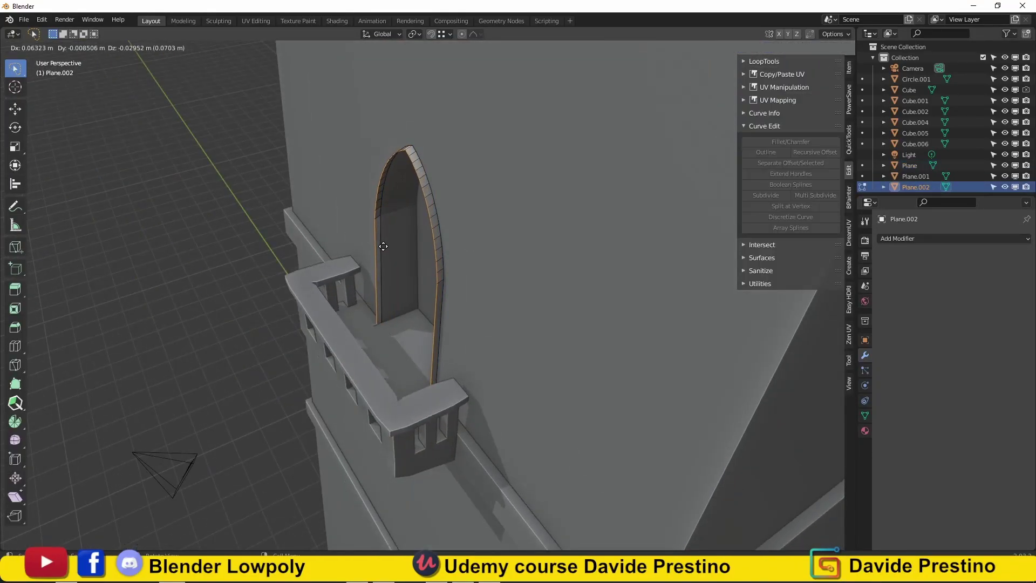
Extrude the arch strip and thicken it into a 0.165 m frame
{"action": "left_click", "coordinate": [384, 252]}
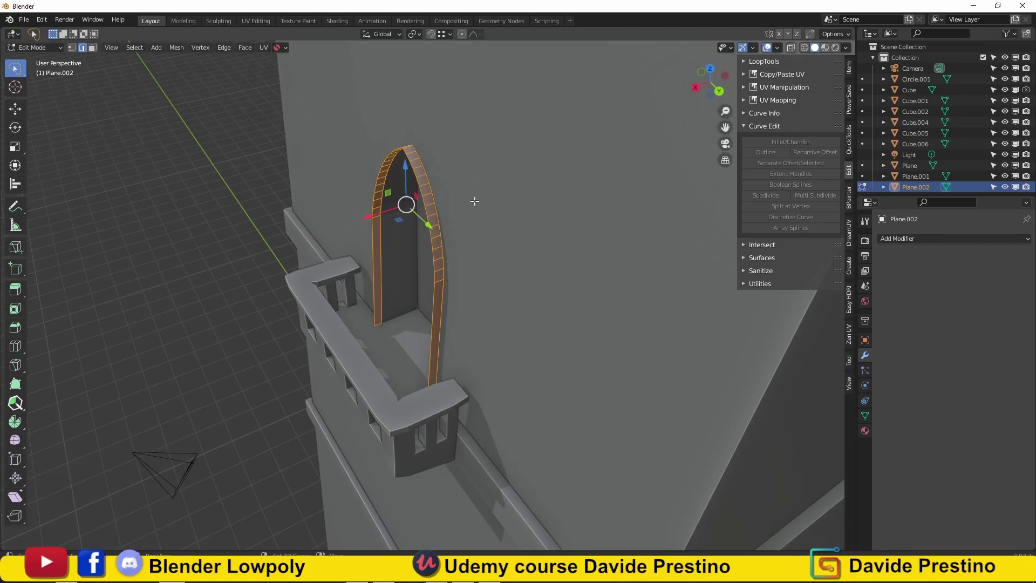
{"action": "left_click", "coordinate": [441, 206]}
{"action": "middle_click_drag", "start_coordinate": [441, 206], "coordinate": [434, 215]}
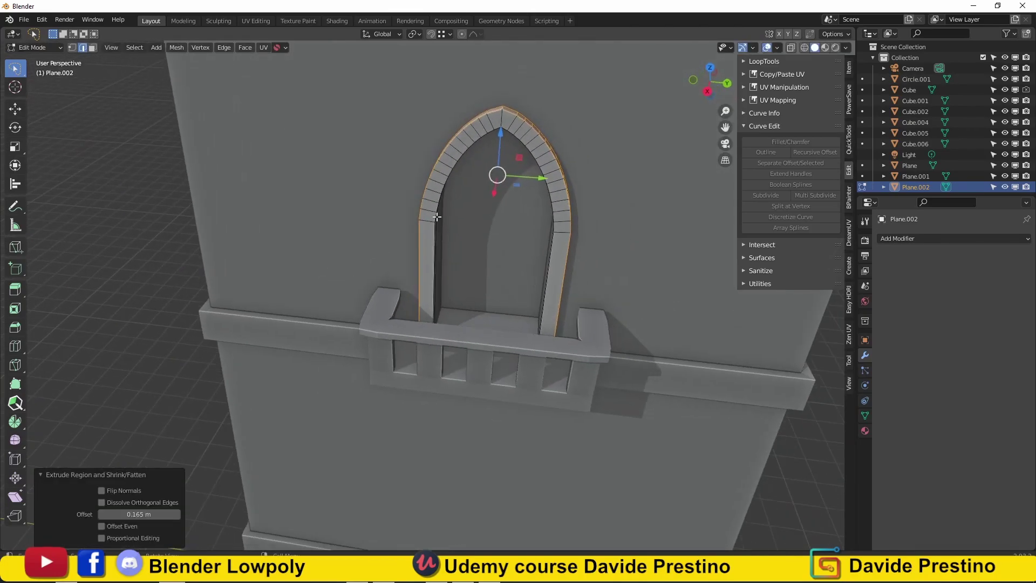
{"action": "key", "text": "alt+a"}
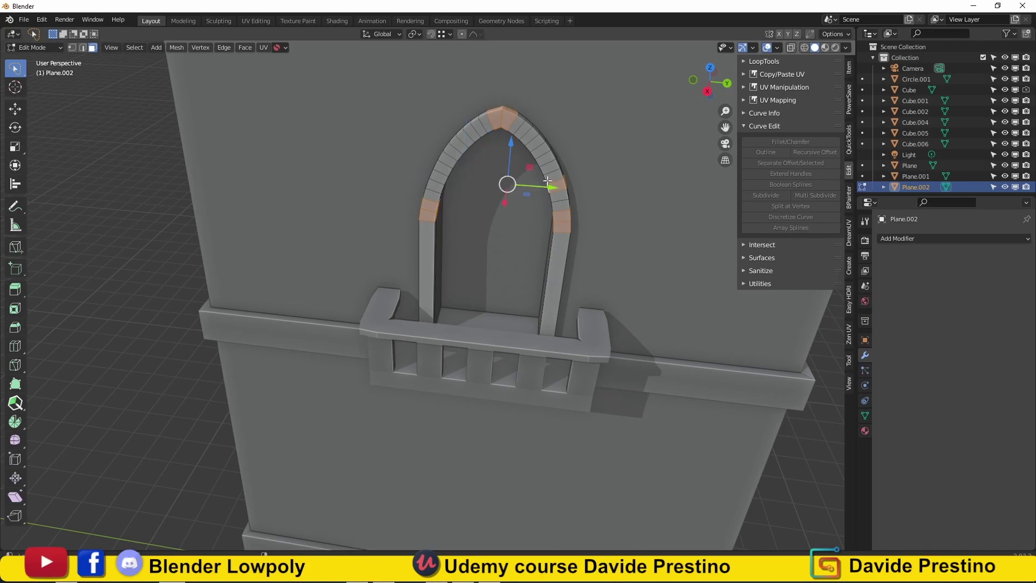
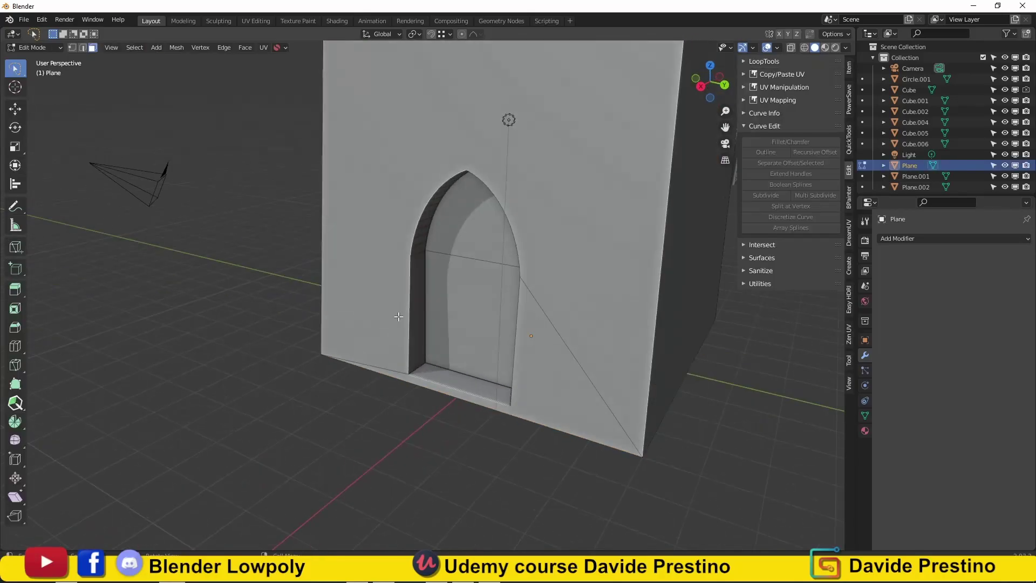
Extrude the doorway arch edges and thicken them along their normals into a raised frame
{"action": "left_click", "coordinate": [459, 195], "text": "ctrl"}
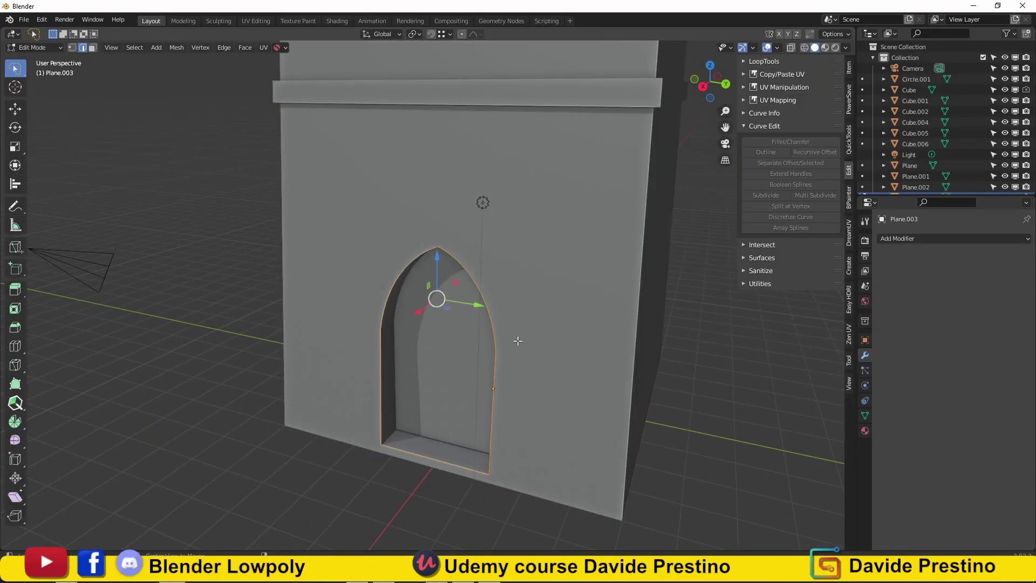
{"action": "middle_click_drag", "start_coordinate": [519, 341], "coordinate": [380, 366]}
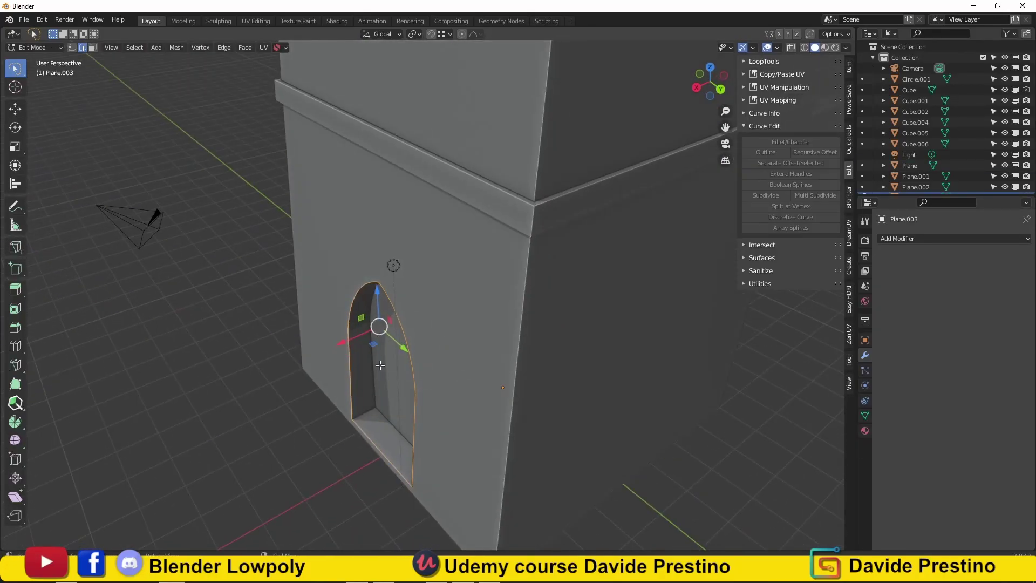
{"action": "left_click", "coordinate": [329, 337]}
{"action": "key", "text": "shift+n"}
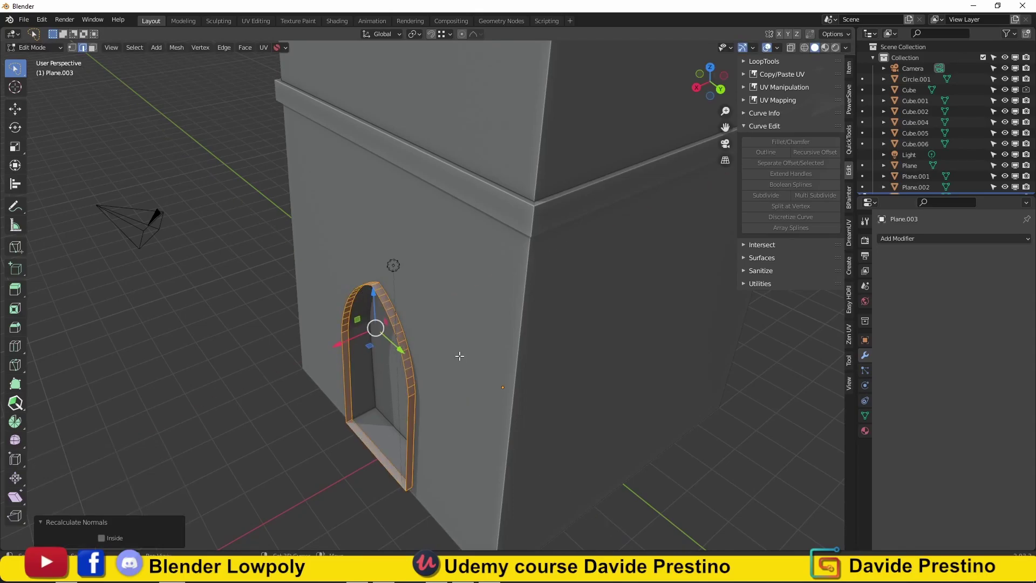
{"action": "key", "text": "alt+e"}
{"action": "left_click", "coordinate": [439, 353]}
Return to Object Mode and orbit out to view the whole tower
{"action": "middle_click_drag", "start_coordinate": [441, 352], "coordinate": [384, 322]}
{"action": "scroll", "coordinate": [384, 322], "scroll_direction": "up", "scroll_amount": 3}
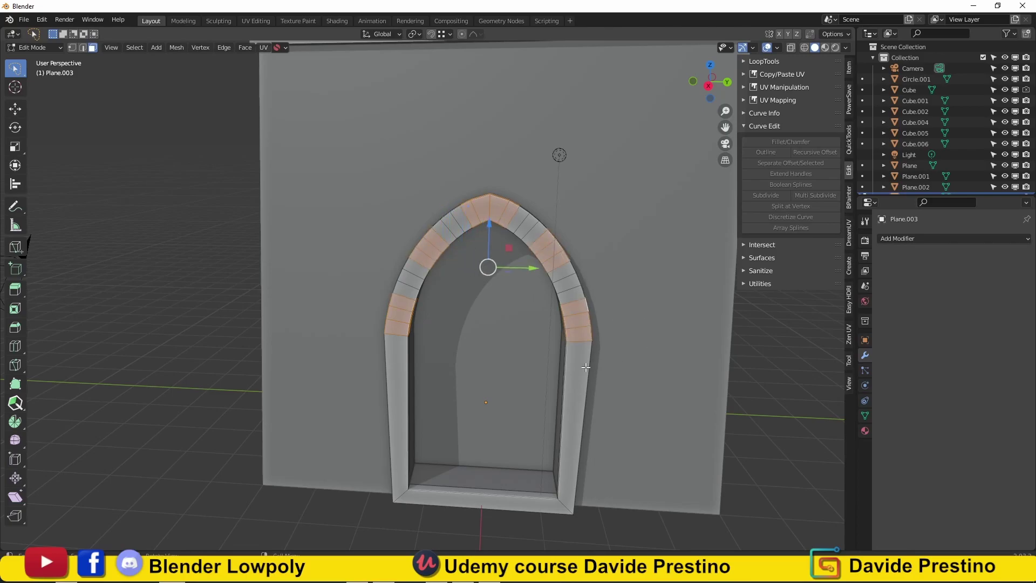
{"action": "right_click", "coordinate": [526, 365]}
{"action": "key", "text": "Tab"}
{"action": "scroll", "coordinate": [500, 380], "scroll_direction": "down", "scroll_amount": 5}
{"action": "mouse_move", "coordinate": [500, 380]}
{"action": "middle_mouse_down"}
{"action": "mouse_move", "coordinate": [504, 359]}
{"action": "mouse_move", "coordinate": [288, 397]}
{"action": "mouse_move", "coordinate": [322, 400]}
{"action": "mouse_move", "coordinate": [306, 417]}
{"action": "mouse_move", "coordinate": [324, 375]}
{"action": "middle_mouse_up"}
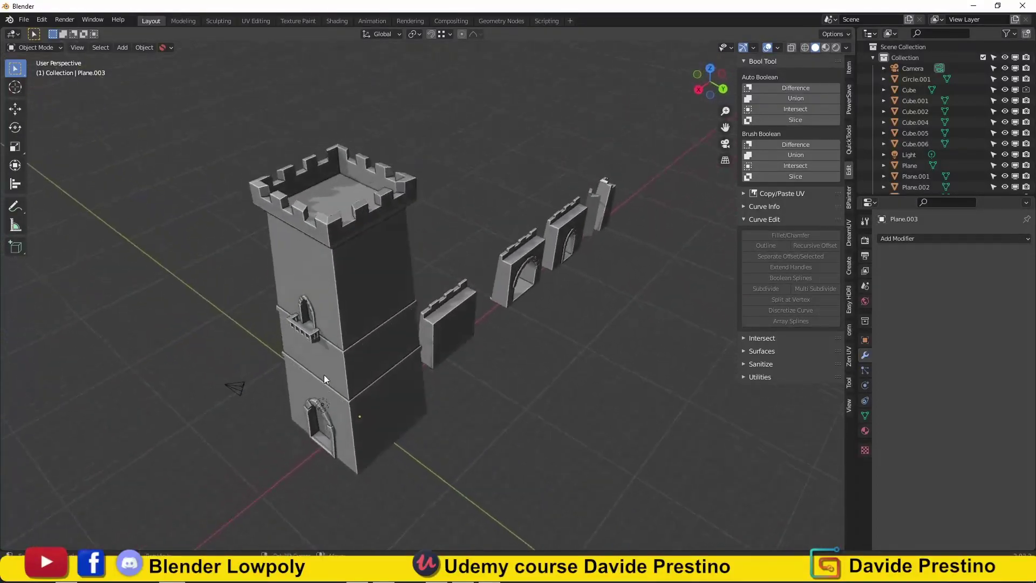
Raise the tower's top face and collapse it into a pyramid apex
{"action": "left_click", "coordinate": [335, 186]}
{"action": "key", "text": "Tab"}
{"action": "key", "text": "g"}
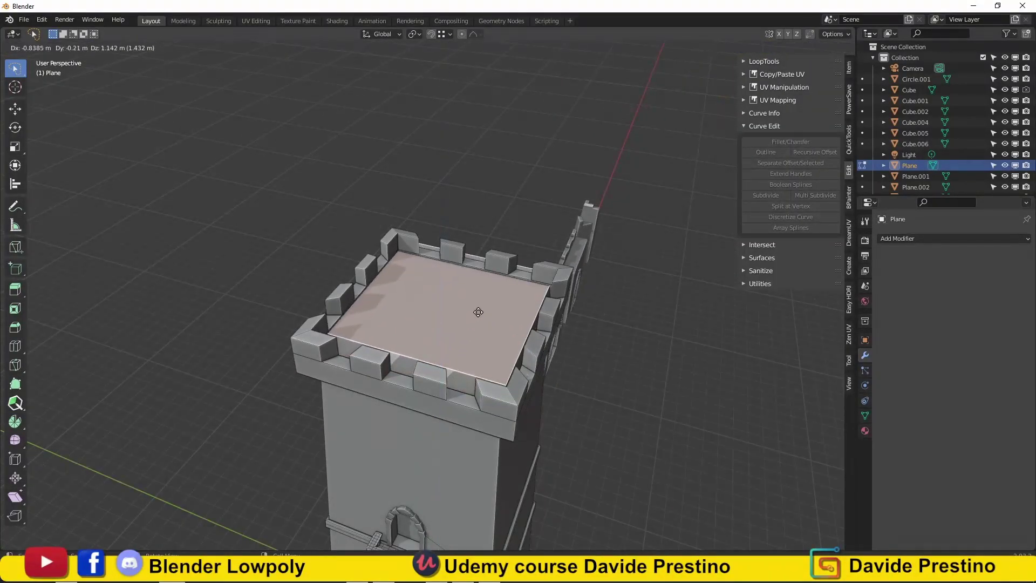
{"action": "key", "text": "z"}
{"action": "left_click", "coordinate": [467, 314]}
{"action": "middle_click_drag", "start_coordinate": [439, 297], "coordinate": [493, 306]}
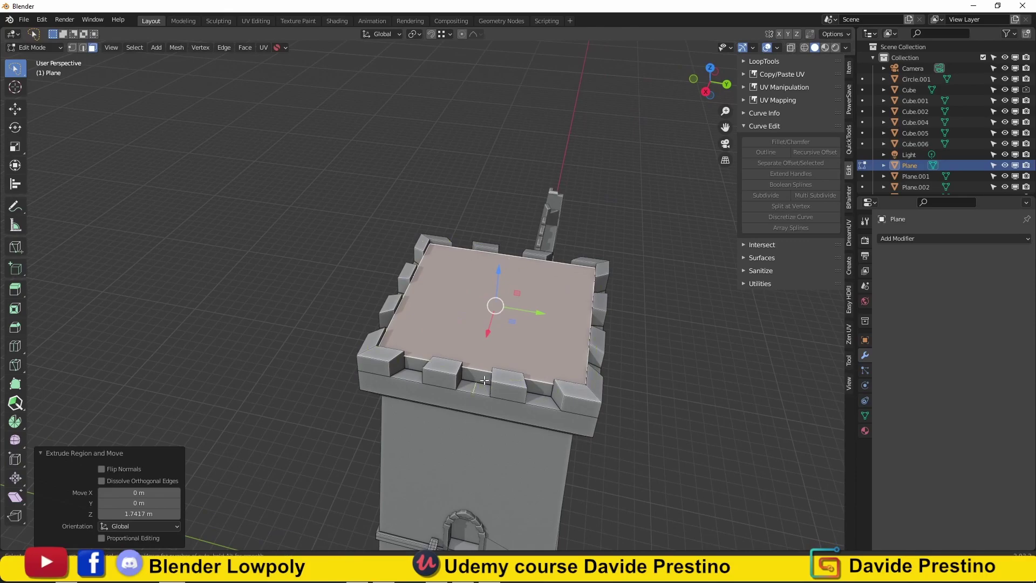
{"action": "type", "text": "s0"}
{"action": "key", "text": "Return"}
{"action": "key", "text": "g"}
{"action": "left_click", "coordinate": [494, 175]}
{"action": "scroll", "coordinate": [435, 282], "scroll_direction": "down", "scroll_amount": 5}
{"action": "mouse_move", "coordinate": [435, 282]}
{"action": "middle_mouse_down"}
{"action": "mouse_move", "coordinate": [486, 313]}
{"action": "mouse_move", "coordinate": [378, 378]}
{"action": "middle_mouse_up"}
Lower the pyramid apex by about 0.99 m and return to Object Mode
{"action": "key", "text": "s"}
{"action": "key", "text": "y"}
{"action": "right_click", "coordinate": [463, 331]}
{"action": "key", "text": "g"}
{"action": "key", "text": "z"}
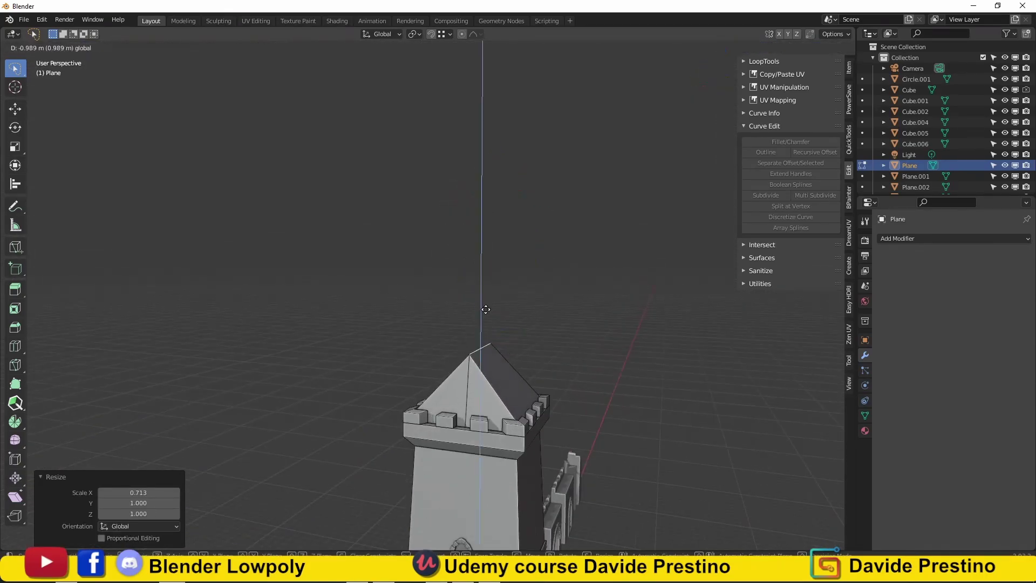
{"action": "left_click", "coordinate": [377, 394]}
{"action": "key", "text": "Tab"}
{"action": "scroll", "coordinate": [619, 458], "scroll_direction": "down", "scroll_amount": 4}
{"action": "mouse_move", "coordinate": [619, 458]}
{"action": "middle_mouse_down"}
{"action": "mouse_move", "coordinate": [497, 433]}
{"action": "mouse_move", "coordinate": [463, 301]}
{"action": "middle_mouse_up"}
{"action": "scroll", "coordinate": [463, 300], "scroll_direction": "up", "scroll_amount": 3}
{"action": "scroll", "coordinate": [574, 413], "scroll_direction": "up", "scroll_amount": 4}
Extrude the tower top up 2.5125 m and narrow it along one axis into a gabled roof ridge
{"action": "key", "text": "Tab"}
{"action": "scroll", "coordinate": [573, 413], "scroll_direction": "down", "scroll_amount": 3}
{"action": "middle_click_drag", "start_coordinate": [551, 404], "coordinate": [511, 426]}
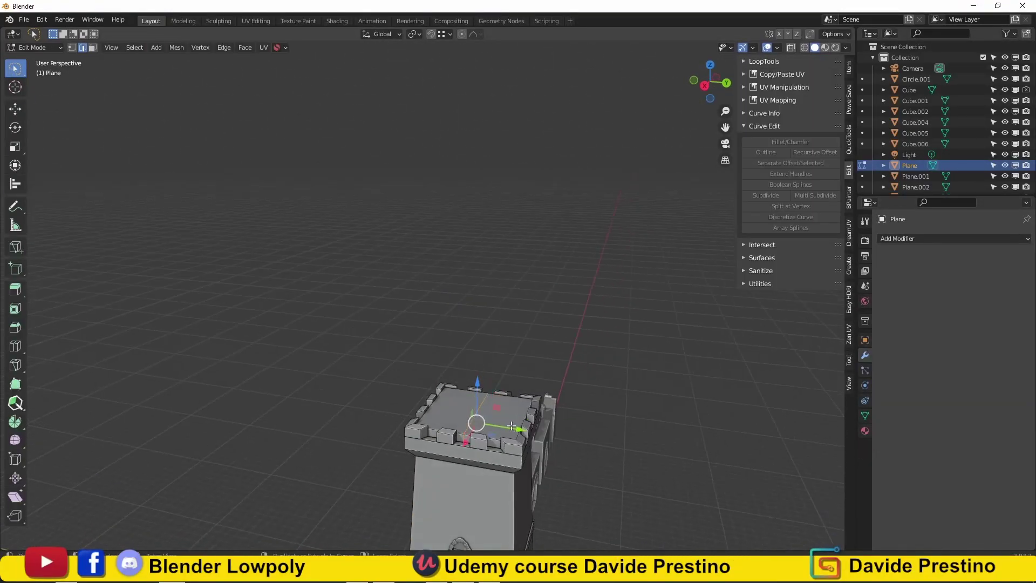
{"action": "key", "text": "z"}
{"action": "left_click", "coordinate": [479, 351]}
{"action": "key", "text": "s"}
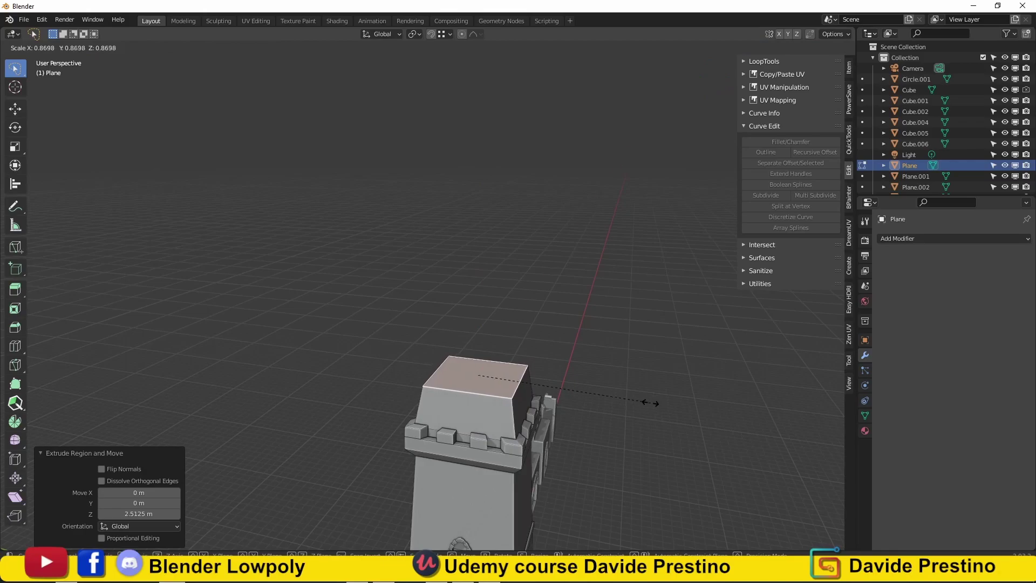
{"action": "left_click", "coordinate": [500, 384]}
{"action": "scroll", "coordinate": [501, 383], "scroll_direction": "down", "scroll_amount": 4}
{"action": "middle_click_drag", "start_coordinate": [501, 384], "coordinate": [505, 346]}
{"action": "scroll", "coordinate": [505, 341], "scroll_direction": "up", "scroll_amount": 4}
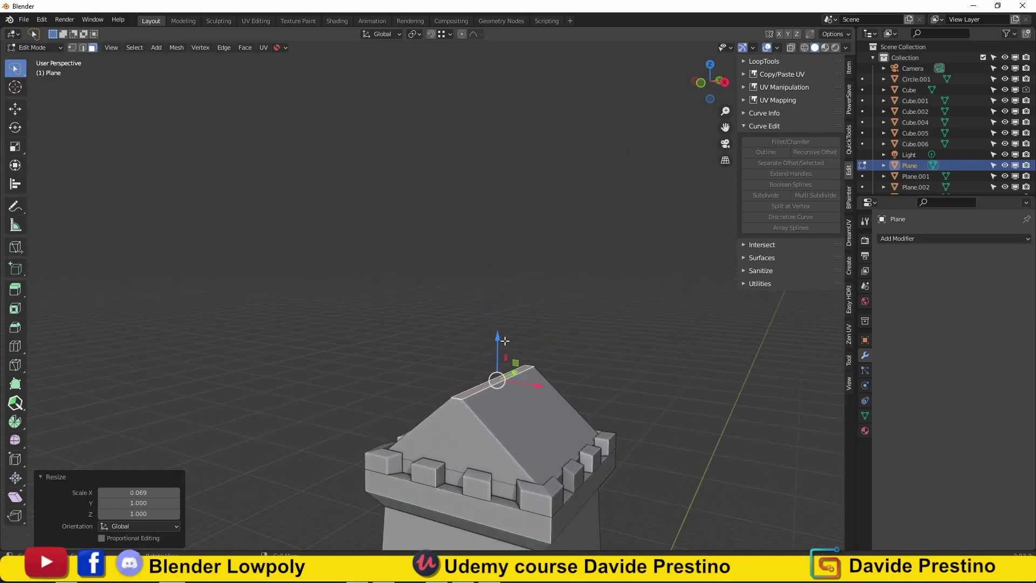
{"action": "key", "text": "ctrl+z"}
{"action": "key", "text": "ctrl+shift+z"}
Back in Object Mode, orbit around the roofed tower to its window side
{"action": "key", "text": "Tab"}
{"action": "scroll", "coordinate": [659, 428], "scroll_direction": "down", "scroll_amount": 5}
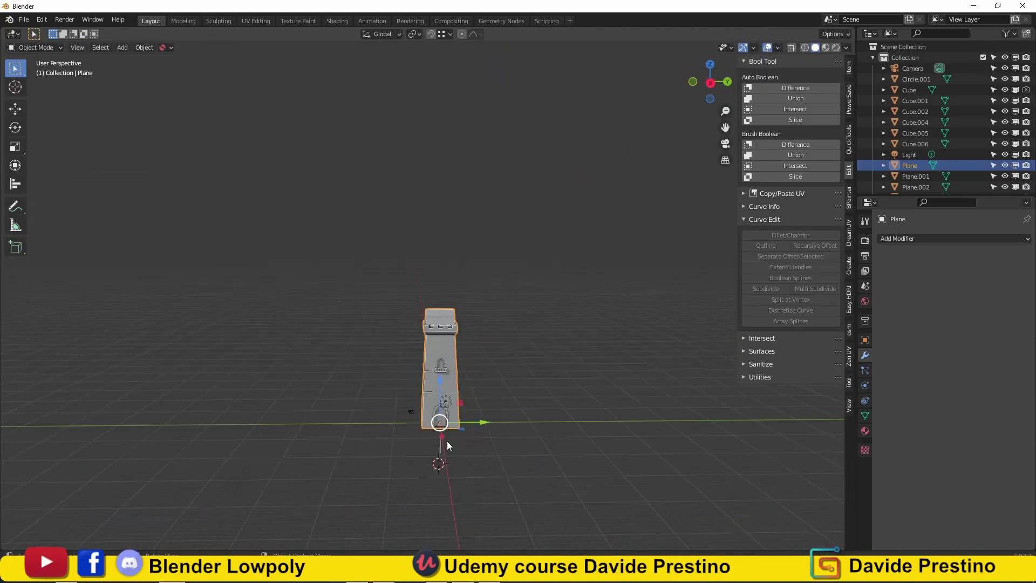
{"action": "mouse_move", "coordinate": [539, 434]}
{"action": "middle_mouse_down"}
{"action": "mouse_move", "coordinate": [419, 438]}
{"action": "mouse_move", "coordinate": [532, 363]}
{"action": "mouse_move", "coordinate": [502, 381]}
{"action": "mouse_move", "coordinate": [621, 455]}
{"action": "mouse_move", "coordinate": [398, 403]}
{"action": "middle_mouse_up"}
{"action": "scroll", "coordinate": [533, 363], "scroll_direction": "up", "scroll_amount": 4}
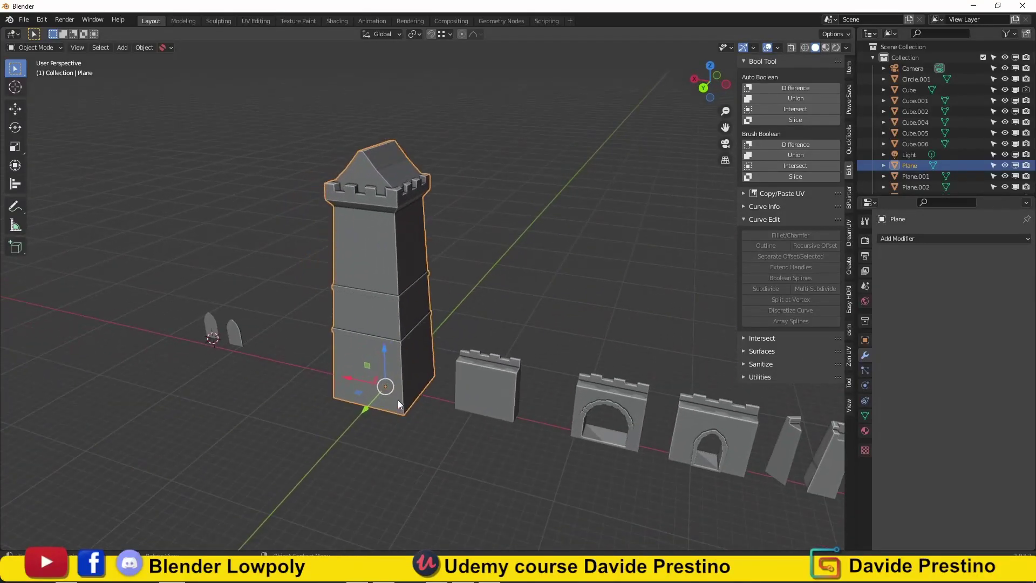
{"action": "middle_click_drag", "start_coordinate": [336, 439], "coordinate": [379, 333]}
{"action": "mouse_move", "coordinate": [410, 424]}
{"action": "middle_mouse_down"}
{"action": "mouse_move", "coordinate": [106, 377]}
{"action": "mouse_move", "coordinate": [214, 408]}
{"action": "middle_mouse_up"}
Duplicate the tower 11.657 m along Y, then delete the copy
{"action": "key", "text": "shift+d"}
{"action": "key", "text": "y"}
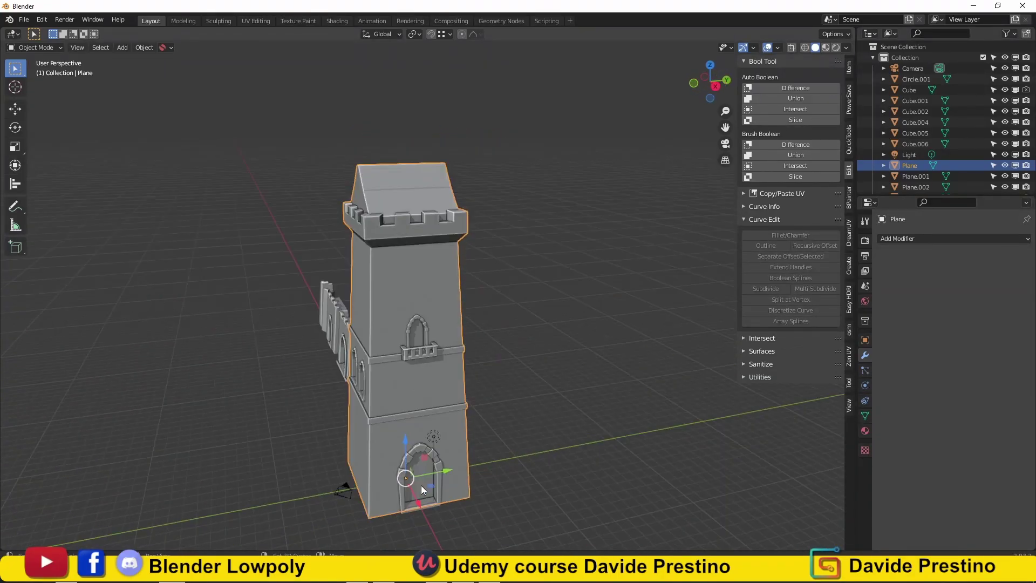
{"action": "left_click", "coordinate": [578, 460]}
{"action": "scroll", "coordinate": [477, 403], "scroll_direction": "up", "scroll_amount": 3}
{"action": "scroll", "coordinate": [504, 404], "scroll_direction": "up", "scroll_amount": 2}
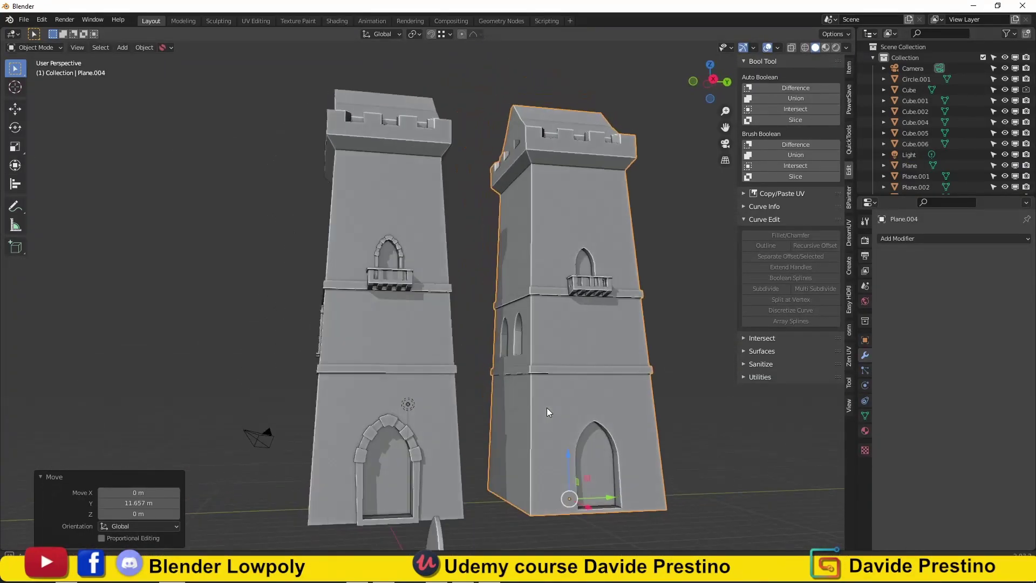
{"action": "key", "text": "Tab"}
{"action": "scroll", "coordinate": [525, 352], "scroll_direction": "up", "scroll_amount": 5}
{"action": "key", "text": "Tab"}
{"action": "scroll", "coordinate": [562, 310], "scroll_direction": "down", "scroll_amount": 5}
{"action": "left_click", "coordinate": [527, 419]}
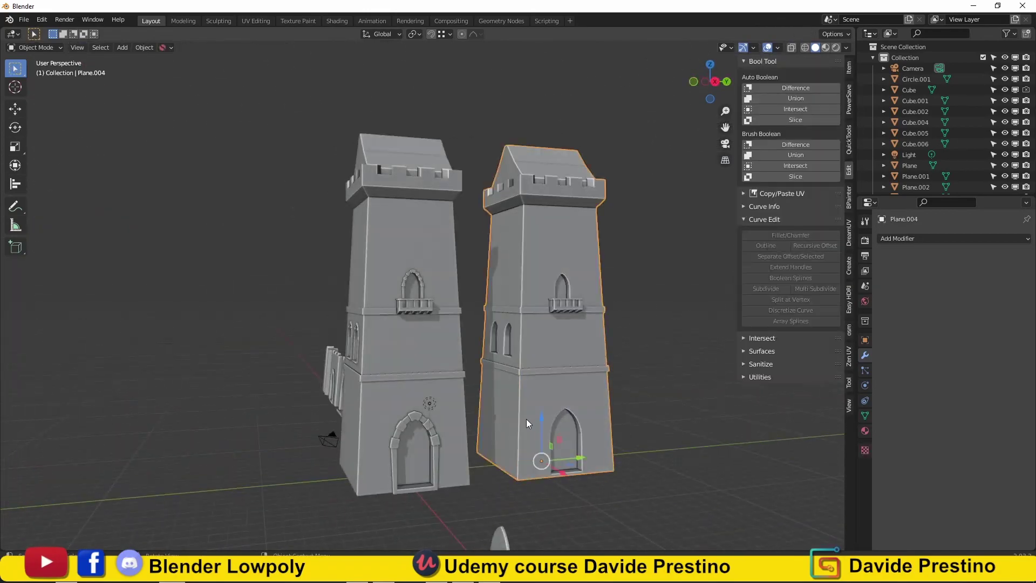
{"action": "key", "text": "Delete"}
Join the window frame pieces into the tower and move it 13.445 m along Y
{"action": "left_click", "coordinate": [412, 468]}
{"action": "left_click_drag", "start_coordinate": [412, 469], "coordinate": [426, 491]}
{"action": "middle_click_drag", "start_coordinate": [427, 491], "coordinate": [412, 358]}
{"action": "left_click", "coordinate": [466, 374], "text": "shift"}
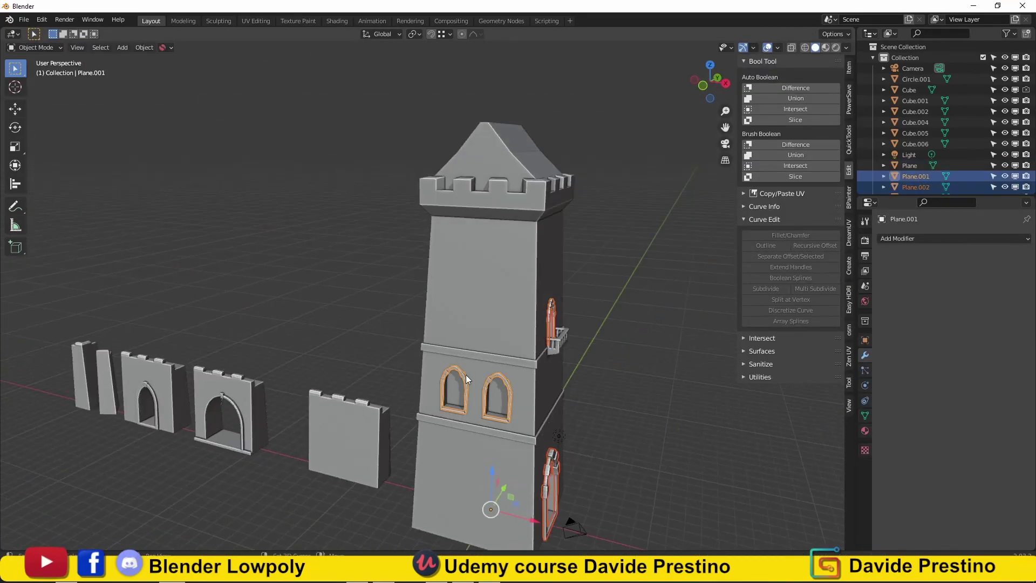
{"action": "right_click", "coordinate": [433, 316]}
{"action": "left_click", "coordinate": [433, 316]}
{"action": "key", "text": "g"}
{"action": "left_click", "coordinate": [588, 413]}
{"action": "scroll", "coordinate": [485, 467], "scroll_direction": "up", "scroll_amount": 5}
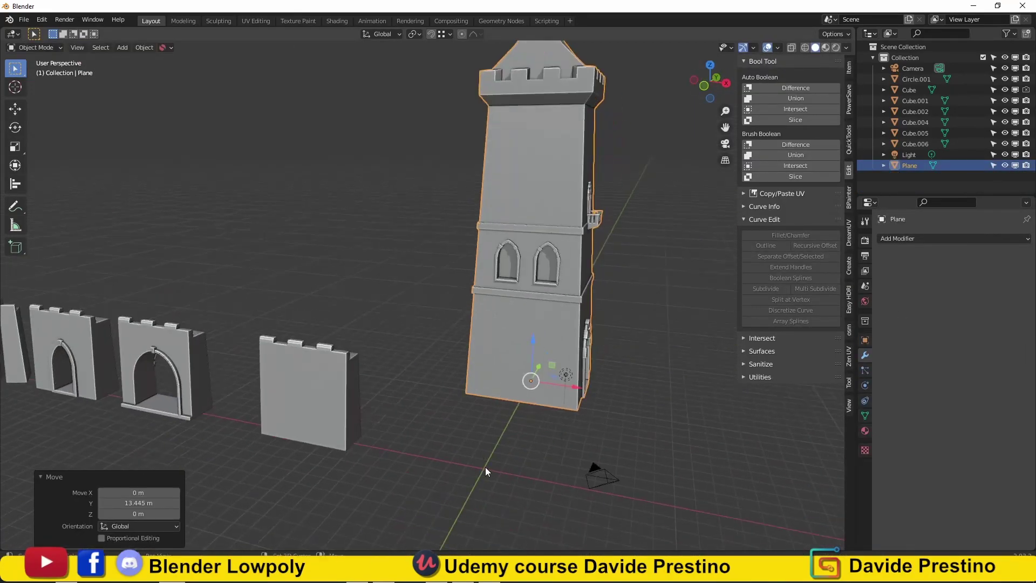
{"action": "scroll", "coordinate": [480, 465], "scroll_direction": "down", "scroll_amount": 5}
{"action": "scroll", "coordinate": [481, 420], "scroll_direction": "up", "scroll_amount": 5}
Add a plane and size it to an 8 × 10 m footprint
{"action": "key", "text": "shift+a"}
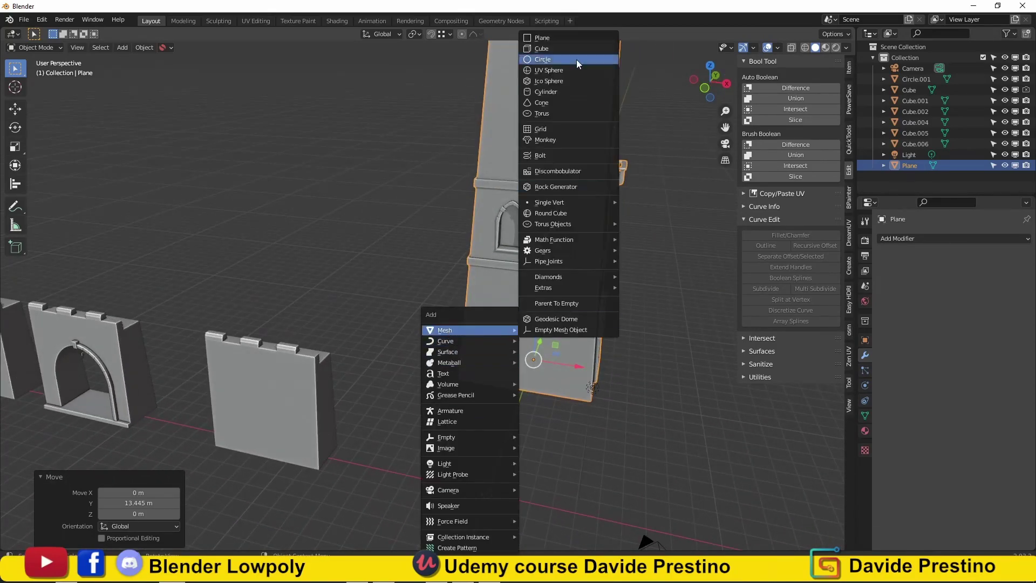
{"action": "left_click", "coordinate": [594, 35]}
{"action": "left_click_drag", "start_coordinate": [788, 232], "coordinate": [788, 243]}
{"action": "type", "text": "8"}
{"action": "key", "text": "Return"}
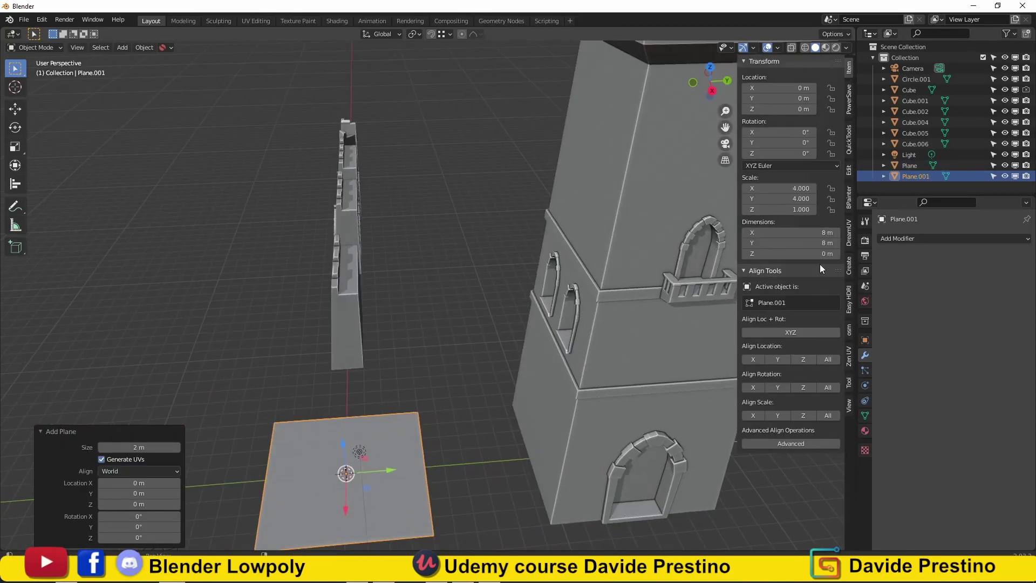
{"action": "left_click", "coordinate": [811, 242]}
{"action": "type", "text": "10"}
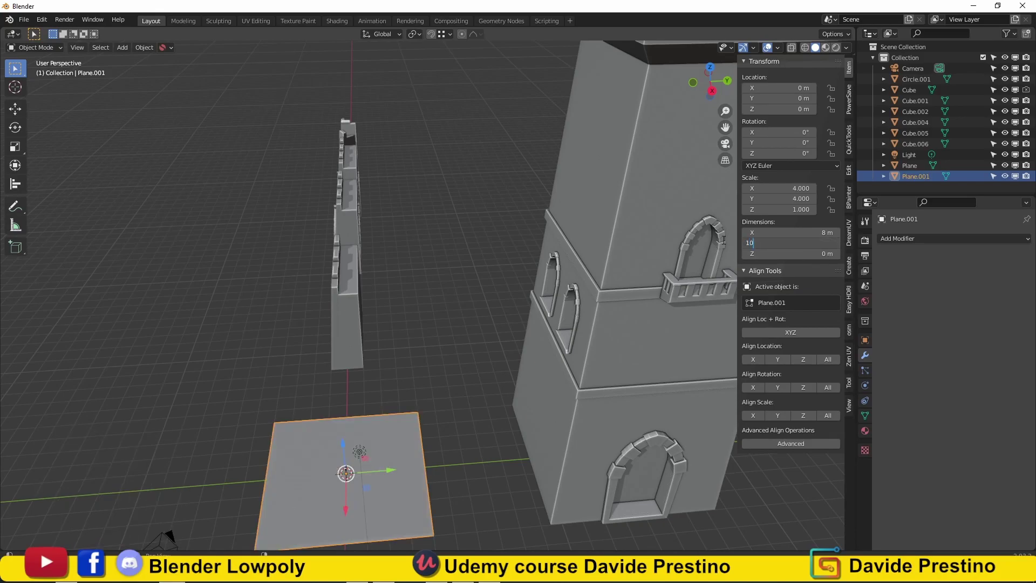
{"action": "key", "text": "Return"}
Extrude the plane up into a 5.49 m box and adjust its top face height in Z
{"action": "middle_click_drag", "start_coordinate": [371, 278], "coordinate": [365, 404]}
{"action": "key", "text": "z"}
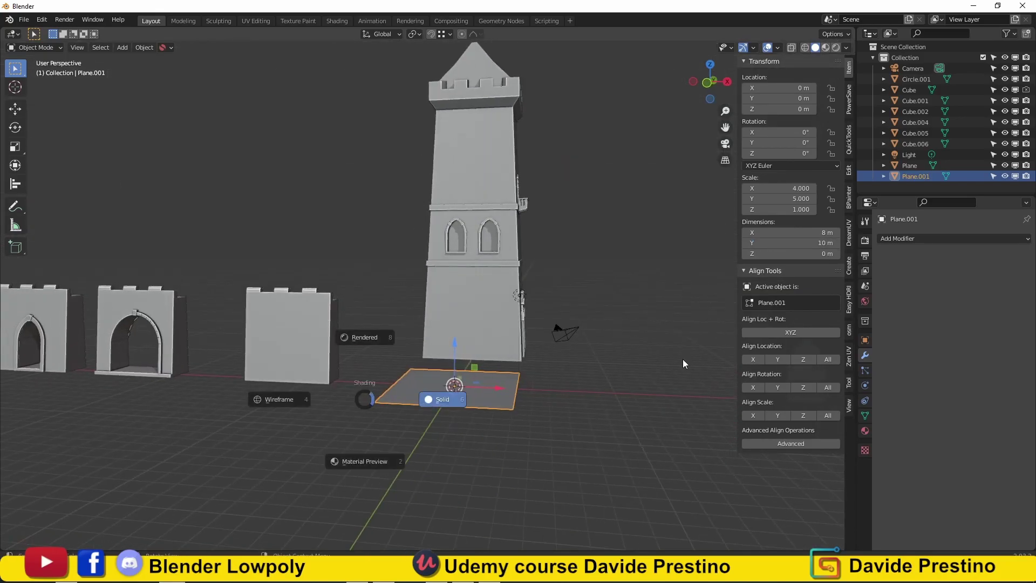
{"action": "left_click", "coordinate": [684, 364]}
{"action": "key", "text": "Tab"}
{"action": "key", "text": "e"}
{"action": "left_click", "coordinate": [483, 333]}
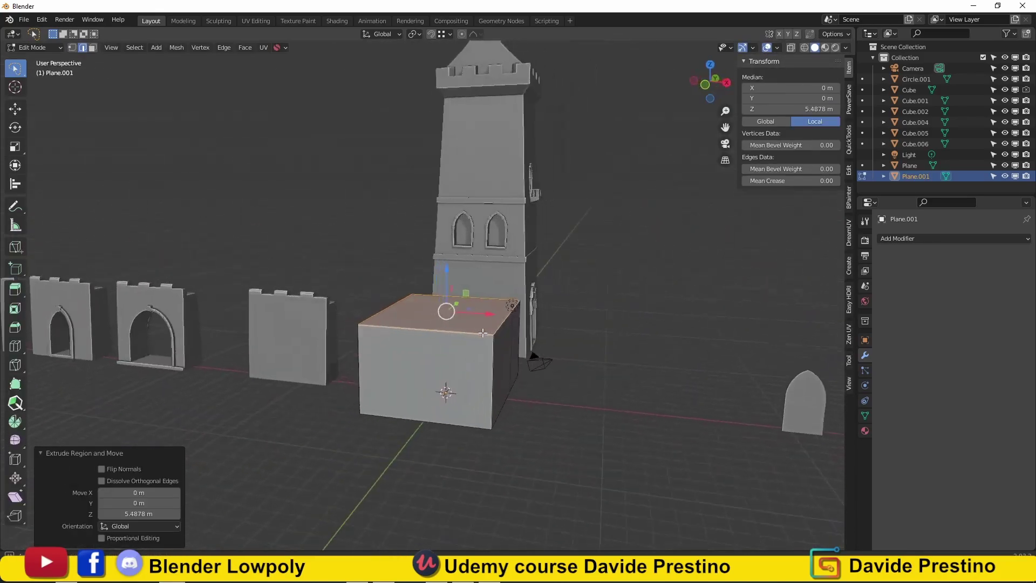
{"action": "middle_click_drag", "start_coordinate": [483, 333], "coordinate": [480, 323]}
{"action": "left_click", "coordinate": [668, 319]}
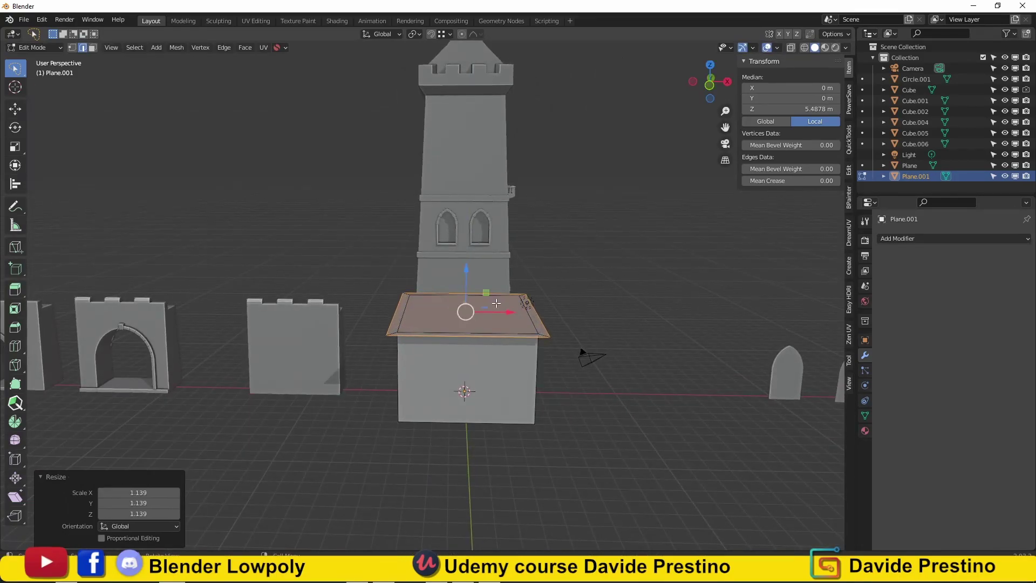
{"action": "key", "text": "z"}
{"action": "left_click", "coordinate": [339, 303]}
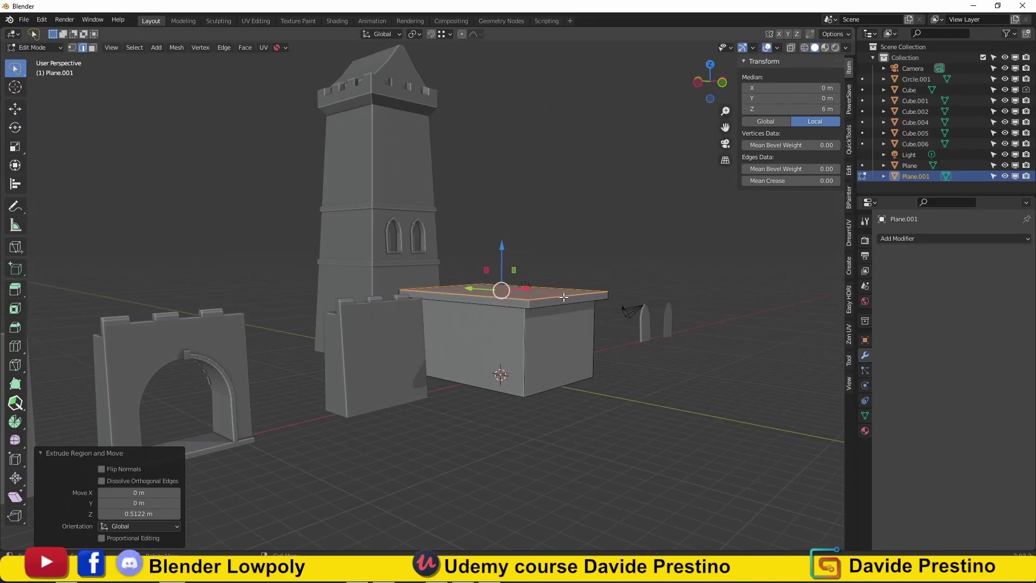
{"action": "key", "text": "Tab"}
Move the tower to a new position beside the box
{"action": "middle_click_drag", "start_coordinate": [597, 322], "coordinate": [518, 330]}
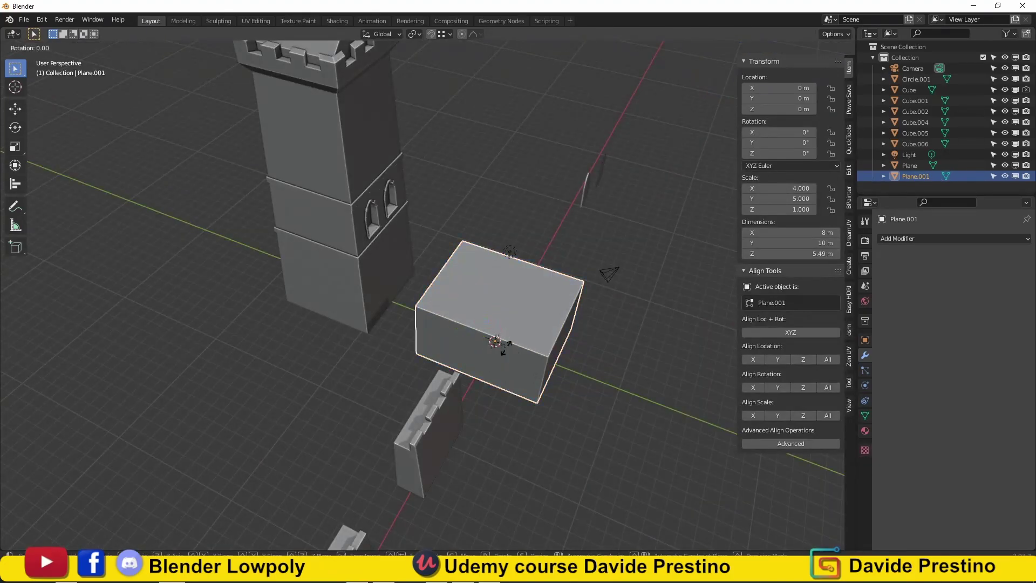
{"action": "left_click", "coordinate": [502, 346]}
{"action": "left_click", "coordinate": [405, 302]}
{"action": "key", "text": "g"}
{"action": "mouse_move", "coordinate": [441, 306]}
{"action": "middle_mouse_down"}
{"action": "mouse_move", "coordinate": [594, 318]}
{"action": "mouse_move", "coordinate": [452, 295]}
{"action": "mouse_move", "coordinate": [519, 312]}
{"action": "middle_mouse_up"}
{"action": "left_click", "coordinate": [600, 322]}
Extrude the box's top and raise the ridge straight up in Z into a sloped gabled roof
{"action": "left_click", "coordinate": [443, 316]}
{"action": "key", "text": "Tab"}
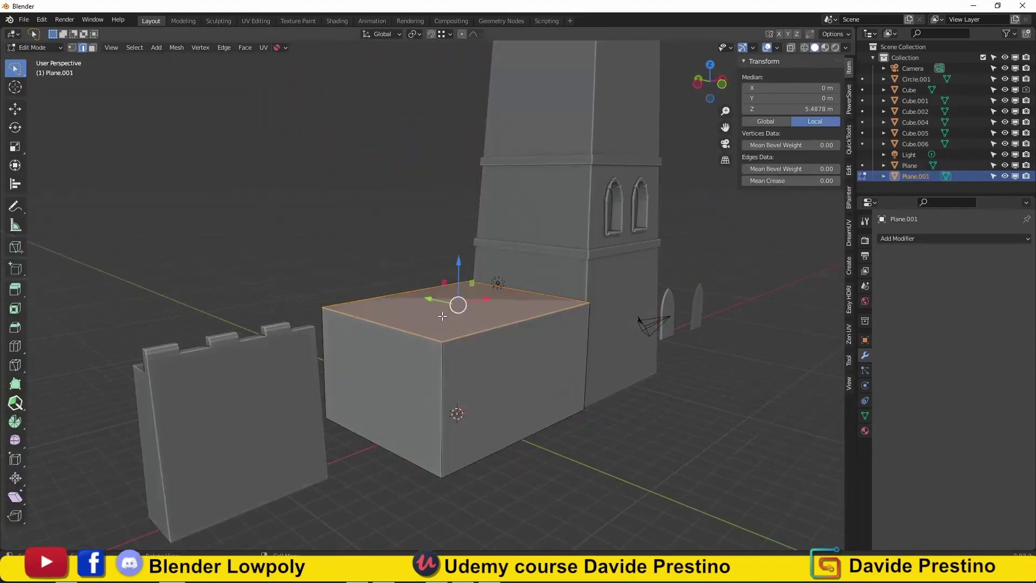
{"action": "mouse_move", "coordinate": [442, 316]}
{"action": "middle_mouse_down", "text": "alt"}
{"action": "mouse_move", "coordinate": [494, 324]}
{"action": "mouse_move", "coordinate": [540, 359]}
{"action": "mouse_move", "coordinate": [434, 338]}
{"action": "middle_mouse_up", "text": "alt"}
{"action": "left_click", "coordinate": [540, 359]}
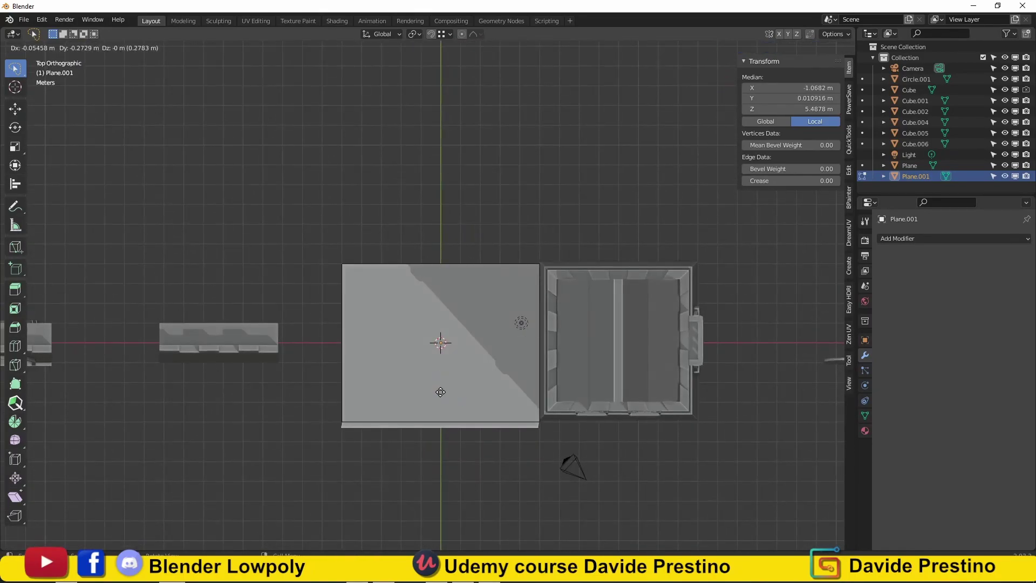
{"action": "left_click", "coordinate": [446, 250]}
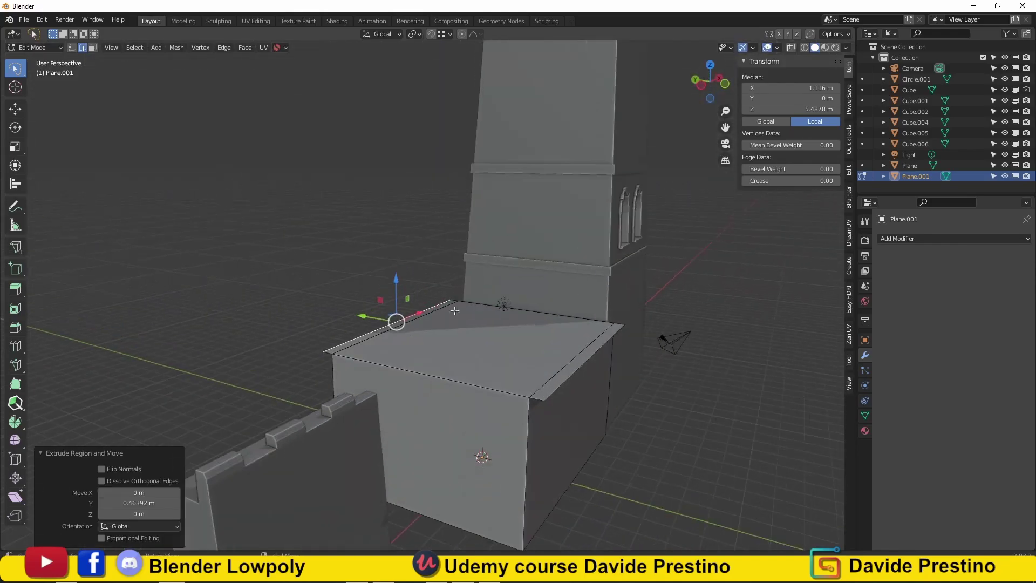
{"action": "middle_click_drag", "start_coordinate": [445, 250], "coordinate": [356, 335]}
{"action": "left_click", "coordinate": [355, 335]}
{"action": "key", "text": "e"}
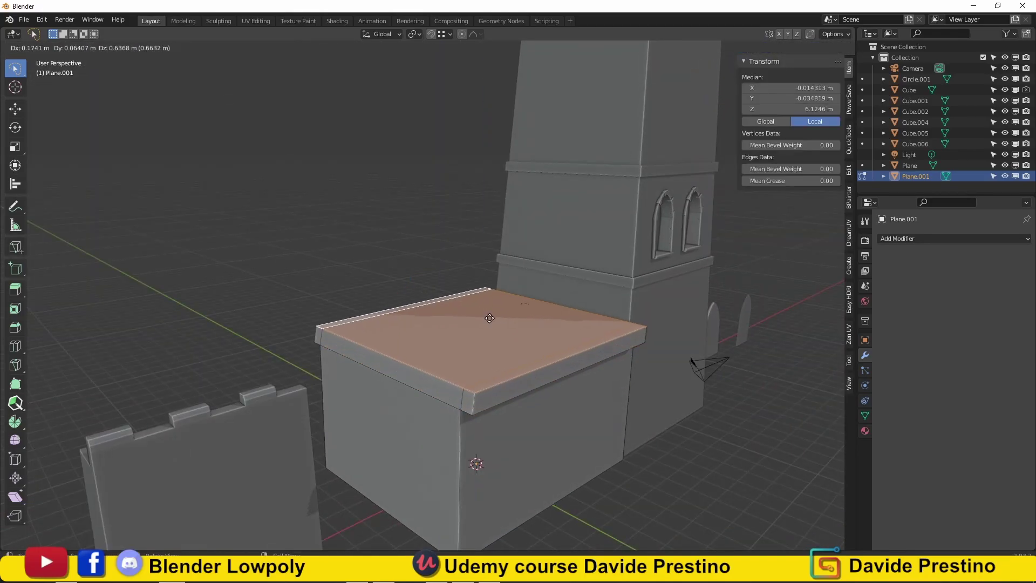
{"action": "left_click", "coordinate": [488, 317]}
{"action": "key", "text": "g"}
{"action": "key", "text": "z"}
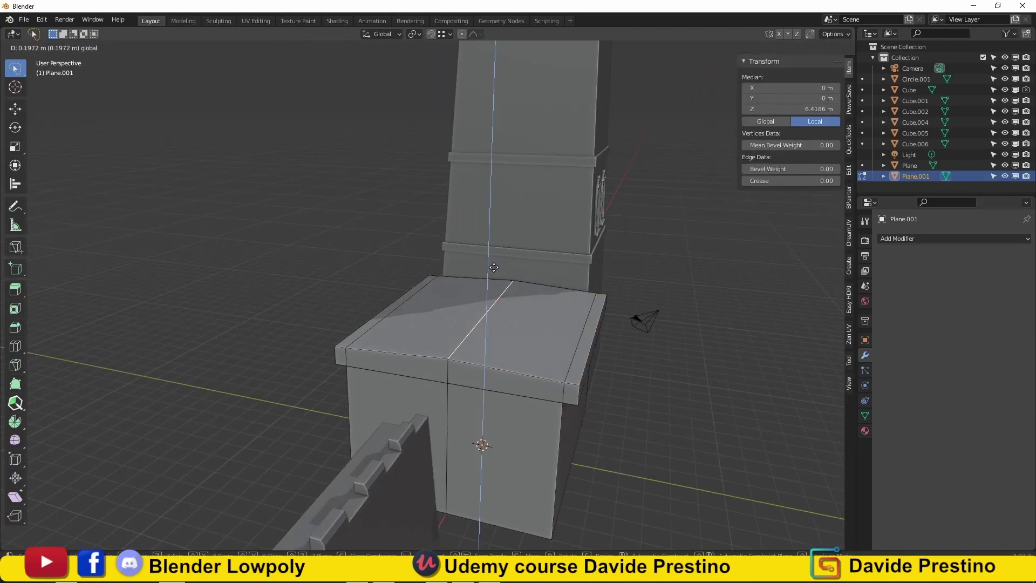
{"action": "left_click", "coordinate": [486, 302]}
Loop-cut the top strip into evenly spaced, centred segments
{"action": "mouse_move", "coordinate": [486, 303]}
{"action": "middle_mouse_down"}
{"action": "mouse_move", "coordinate": [471, 428]}
{"action": "mouse_move", "coordinate": [449, 433]}
{"action": "middle_mouse_up"}
{"action": "left_click", "coordinate": [471, 427], "text": "shift"}
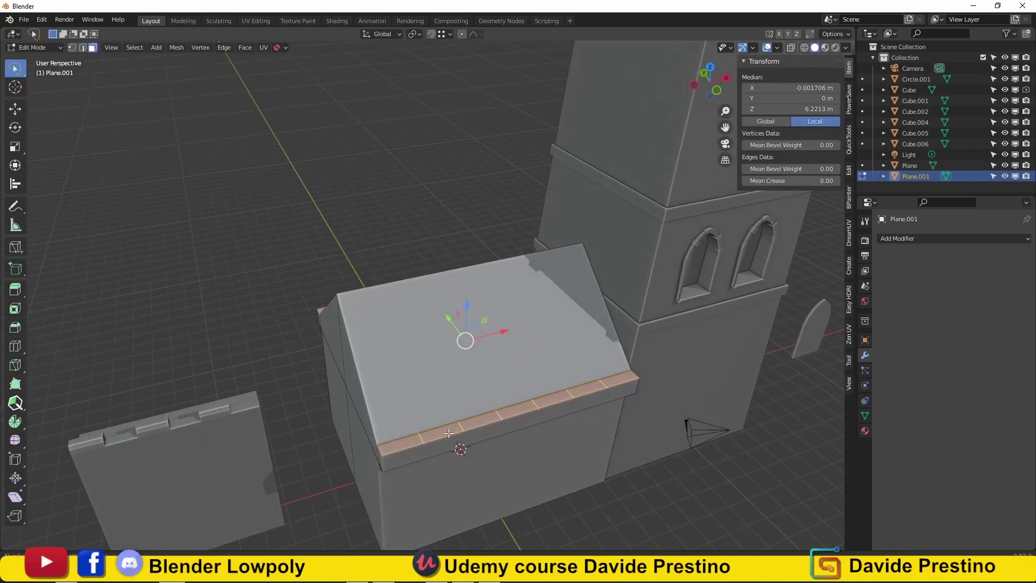
{"action": "left_click", "coordinate": [449, 433]}
{"action": "right_click", "coordinate": [449, 433]}
{"action": "mouse_move", "coordinate": [449, 433]}
{"action": "middle_mouse_down"}
{"action": "mouse_move", "coordinate": [425, 340]}
{"action": "mouse_move", "coordinate": [403, 458]}
{"action": "middle_mouse_up"}
Select alternating faces on the top strip and extrude them upward as merlons
{"action": "key", "text": "3"}
{"action": "left_click", "coordinate": [371, 335]}
{"action": "left_click", "coordinate": [440, 342], "text": "shift"}
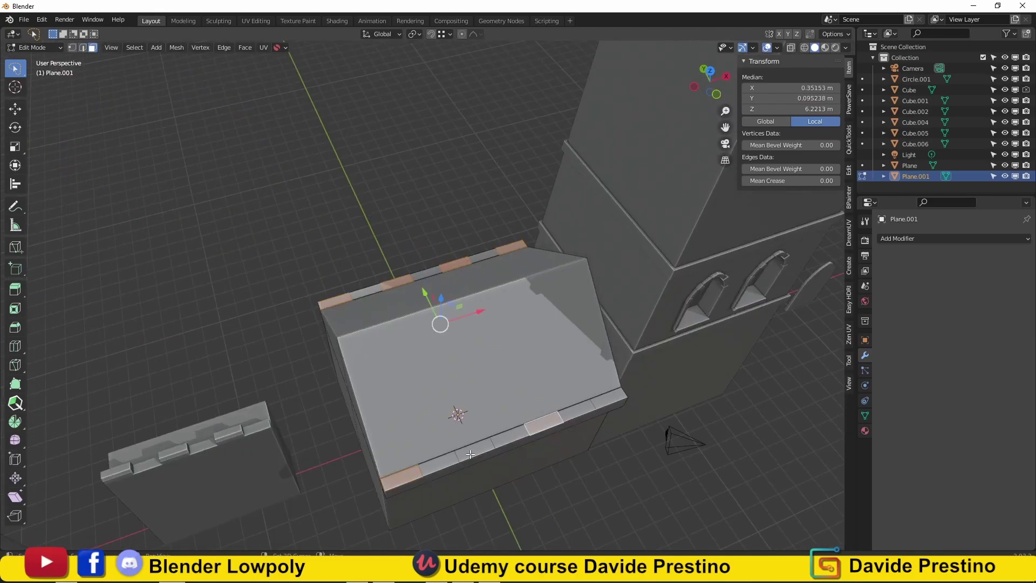
{"action": "left_click", "coordinate": [609, 400], "text": "shift"}
{"action": "middle_click_drag", "start_coordinate": [608, 400], "coordinate": [456, 370]}
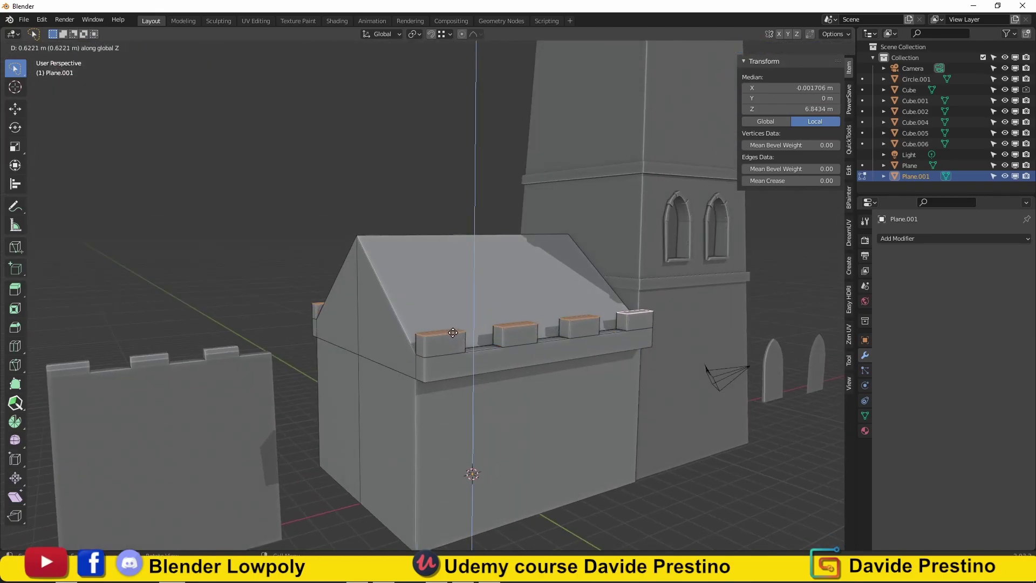
{"action": "left_click", "coordinate": [453, 333]}
{"action": "middle_click_drag", "start_coordinate": [452, 332], "coordinate": [551, 353]}
{"action": "left_click", "coordinate": [631, 317], "text": "shift"}
{"action": "middle_click_drag", "start_coordinate": [632, 317], "coordinate": [405, 330]}
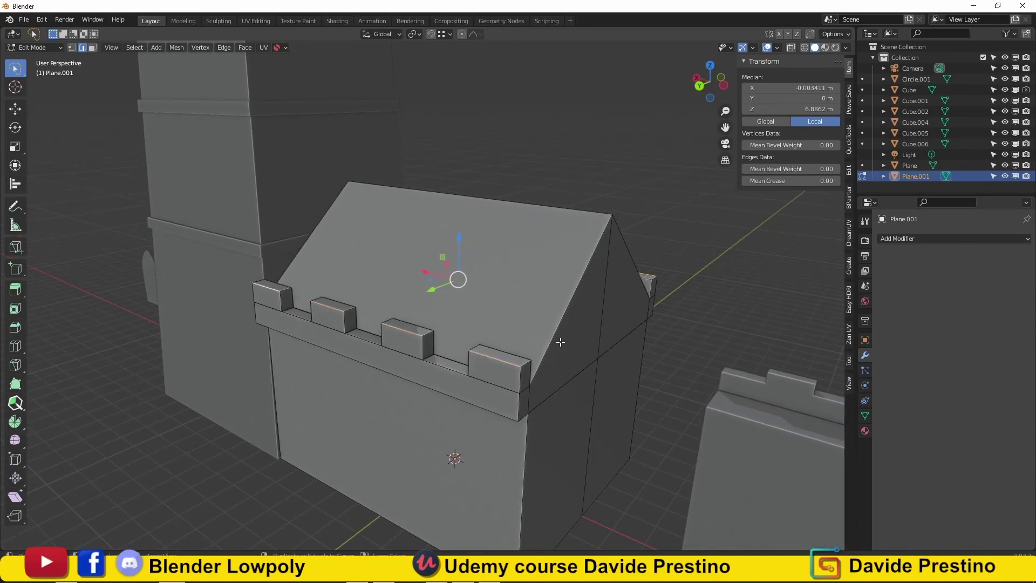
Apply the object's scale and bevel the battlement top edges
{"action": "key", "text": "Tab"}
{"action": "key", "text": "ctrl+a"}
{"action": "left_click", "coordinate": [505, 368]}
{"action": "key", "text": "Tab"}
{"action": "key", "text": "ctrl+b"}
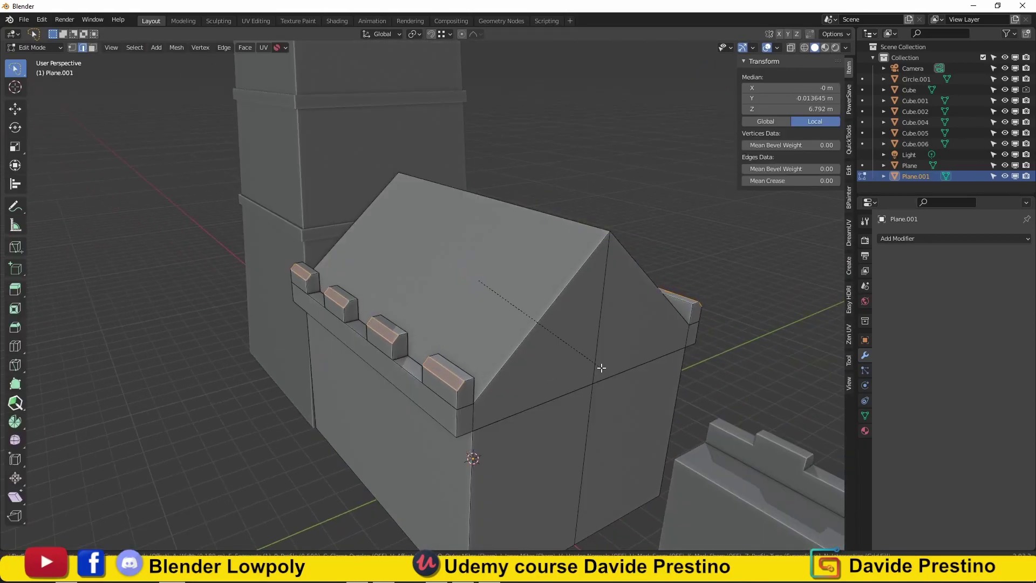
{"action": "left_click", "coordinate": [599, 369]}
Cut near the roof edge and thicken the edge strips with Alt+S into raised trim
{"action": "middle_click_drag", "start_coordinate": [599, 369], "coordinate": [381, 265]}
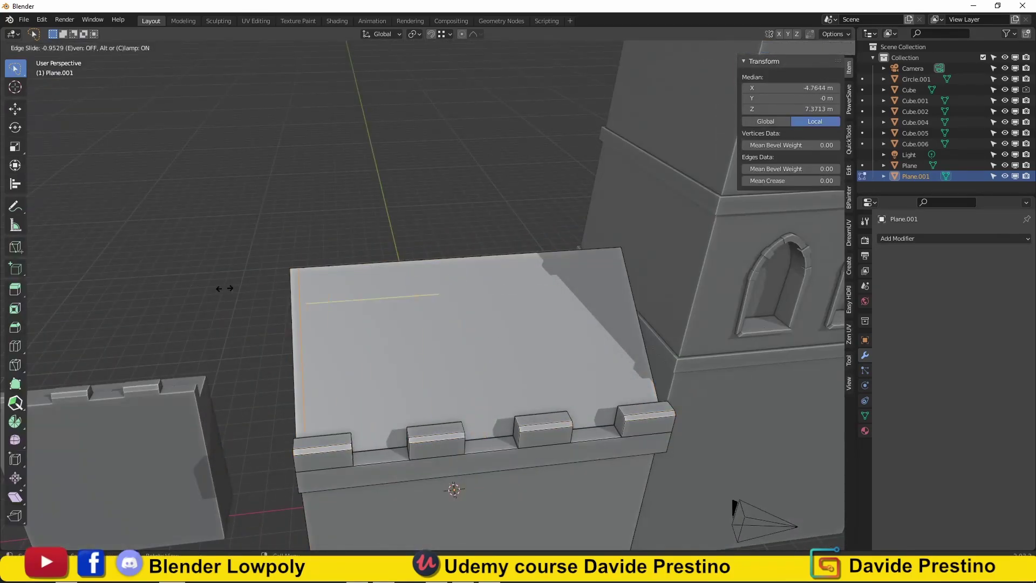
{"action": "left_click", "coordinate": [224, 288]}
{"action": "middle_click_drag", "start_coordinate": [224, 288], "coordinate": [598, 269]}
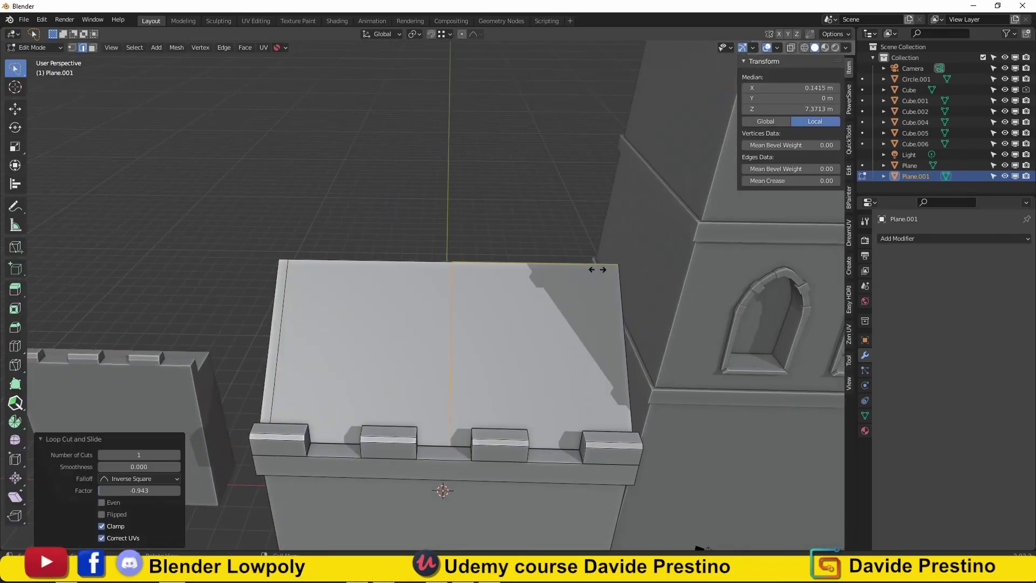
{"action": "key", "text": "3"}
{"action": "middle_click_drag", "start_coordinate": [749, 283], "coordinate": [316, 225]}
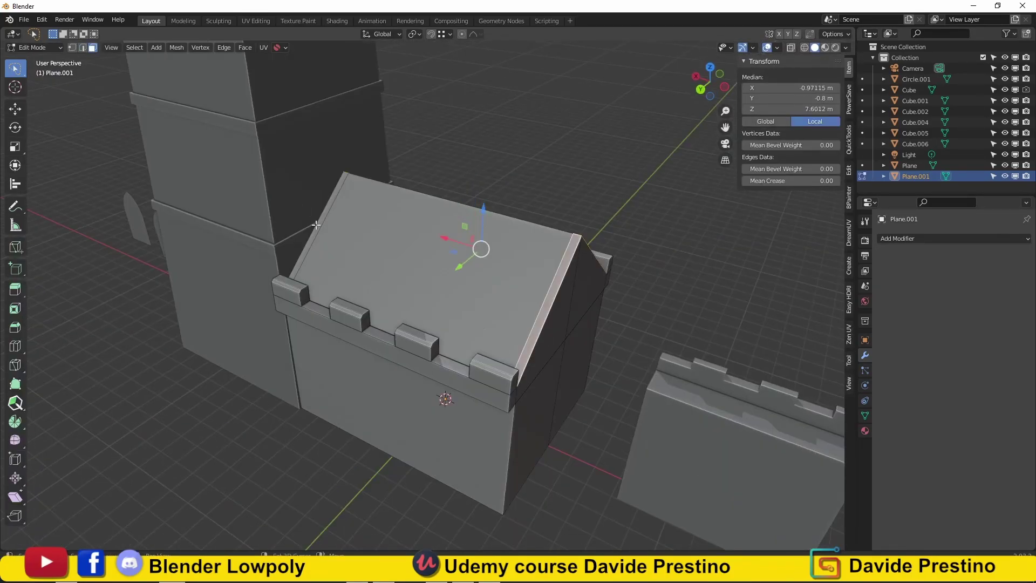
{"action": "left_click", "coordinate": [582, 298]}
{"action": "middle_click_drag", "start_coordinate": [451, 250], "coordinate": [519, 261]}
Isolate the house in Object Mode, inspect it, and finish on the front view
{"action": "key", "text": "KP_Divide"}
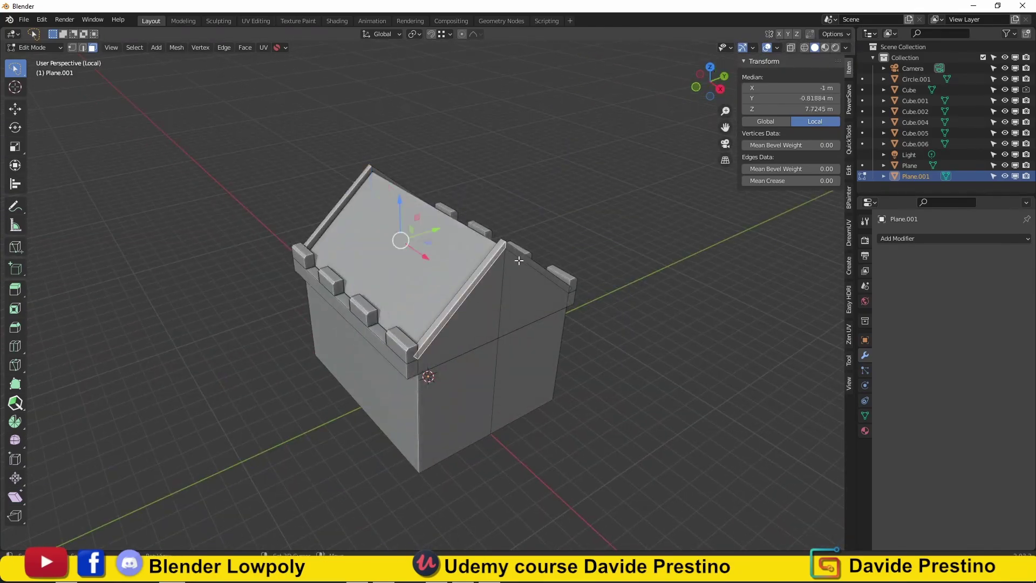
{"action": "key", "text": "ctrl+Tab"}
{"action": "left_click", "coordinate": [513, 323]}
{"action": "middle_click_drag", "start_coordinate": [514, 323], "coordinate": [514, 369]}
{"action": "scroll", "coordinate": [581, 335], "scroll_direction": "down", "scroll_amount": 3}
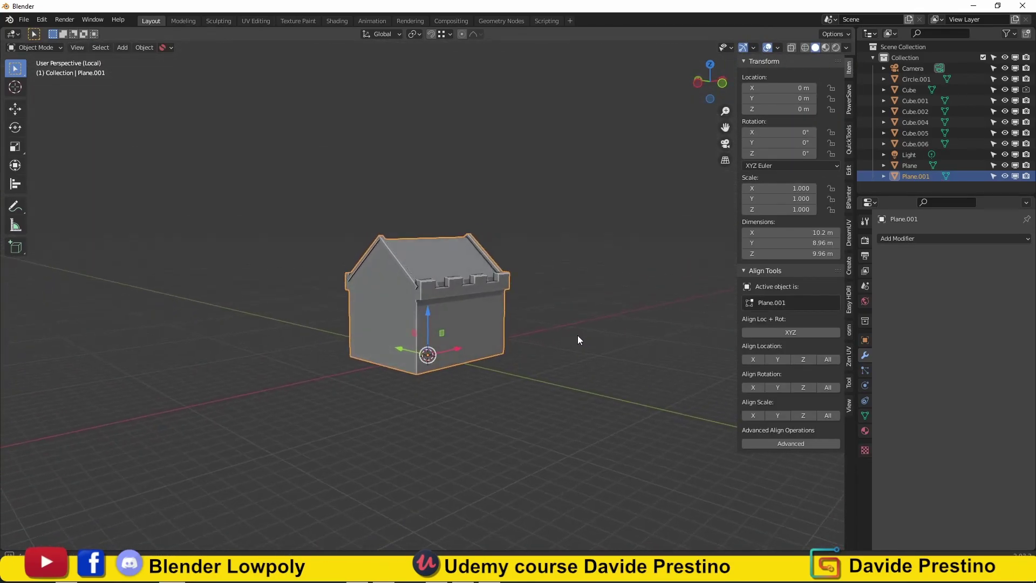
{"action": "mouse_move", "coordinate": [578, 335]}
{"action": "middle_mouse_down"}
{"action": "mouse_move", "coordinate": [694, 339]}
{"action": "mouse_move", "coordinate": [543, 328]}
{"action": "mouse_move", "coordinate": [326, 347]}
{"action": "mouse_move", "coordinate": [427, 342]}
{"action": "mouse_move", "coordinate": [234, 331]}
{"action": "mouse_move", "coordinate": [386, 342]}
{"action": "middle_mouse_up"}
{"action": "scroll", "coordinate": [428, 342], "scroll_direction": "up", "scroll_amount": 3}
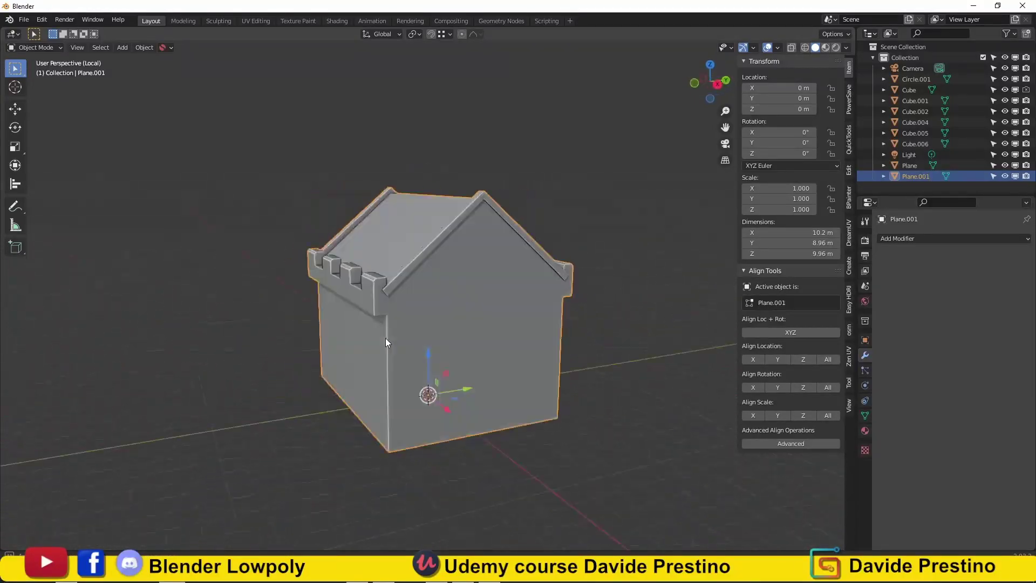
{"action": "scroll", "coordinate": [490, 344], "scroll_direction": "down", "scroll_amount": 5}
{"action": "key", "text": "KP_1"}
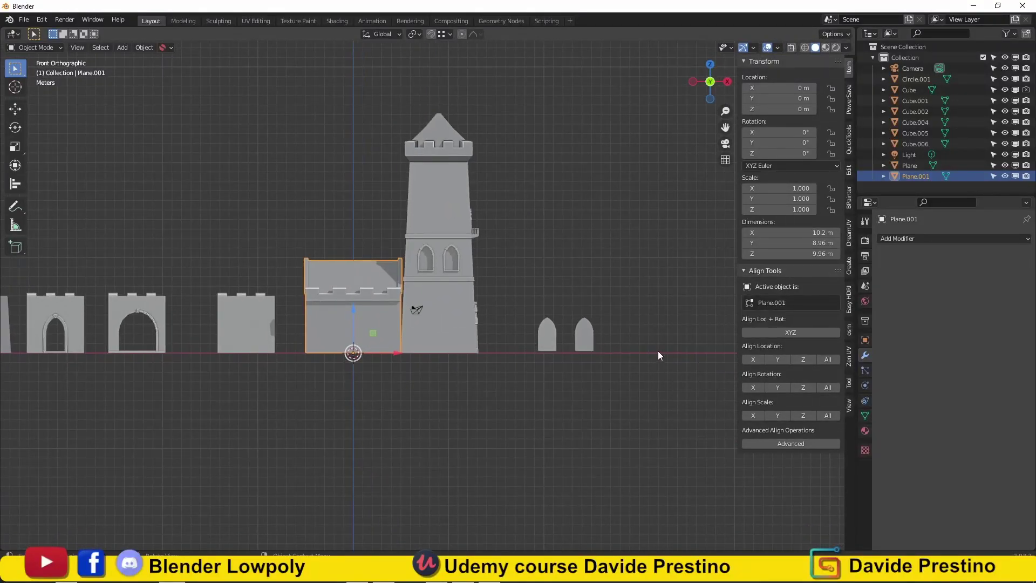
Duplicate the arch shape, place it against the house wall, and give it depth
{"action": "left_click", "coordinate": [584, 336]}
{"action": "key", "text": "shift+d"}
{"action": "left_click", "coordinate": [354, 351]}
{"action": "middle_click_drag", "start_coordinate": [354, 351], "coordinate": [333, 401]}
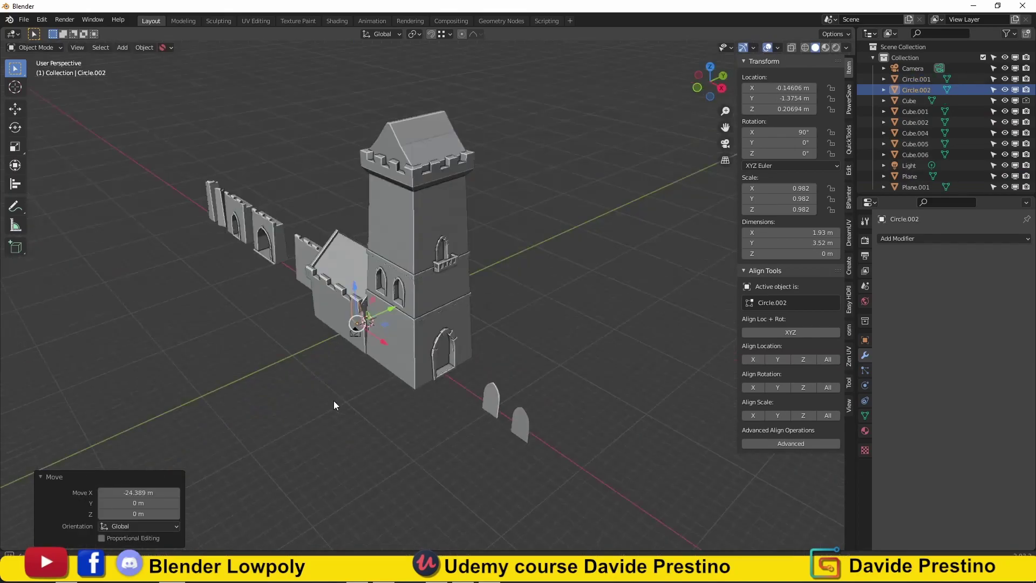
{"action": "key", "text": "KP_1"}
{"action": "scroll", "coordinate": [430, 305], "scroll_direction": "up", "scroll_amount": 4}
{"action": "mouse_move", "coordinate": [506, 264]}
{"action": "middle_mouse_down"}
{"action": "mouse_move", "coordinate": [286, 409]}
{"action": "mouse_move", "coordinate": [289, 383]}
{"action": "middle_mouse_up"}
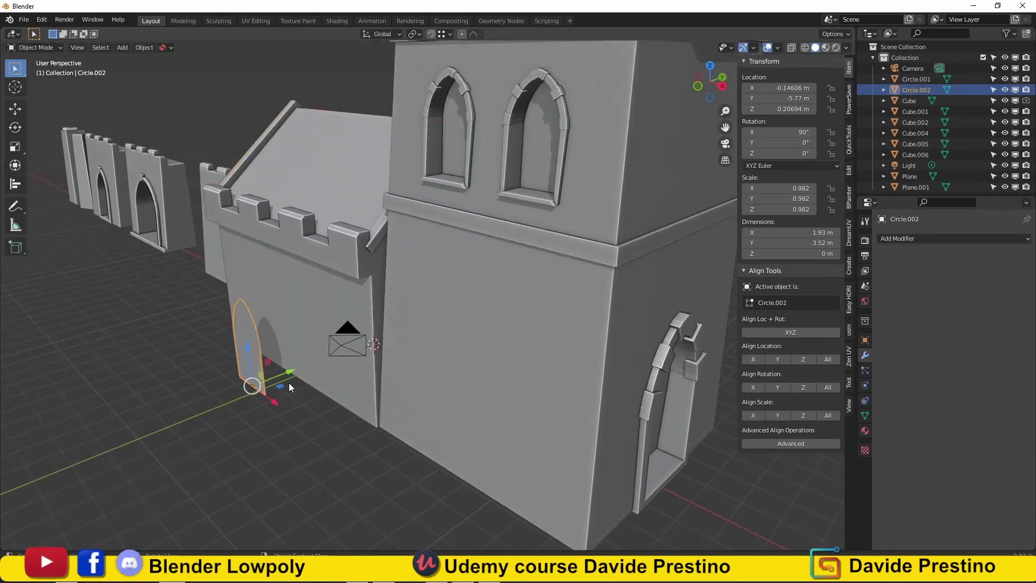
{"action": "left_click_drag", "start_coordinate": [289, 383], "coordinate": [289, 351]}
{"action": "left_click", "coordinate": [330, 368]}
Cut the arch out of the wall with Bool Tool Difference
{"action": "left_click", "coordinate": [320, 311], "text": "shift"}
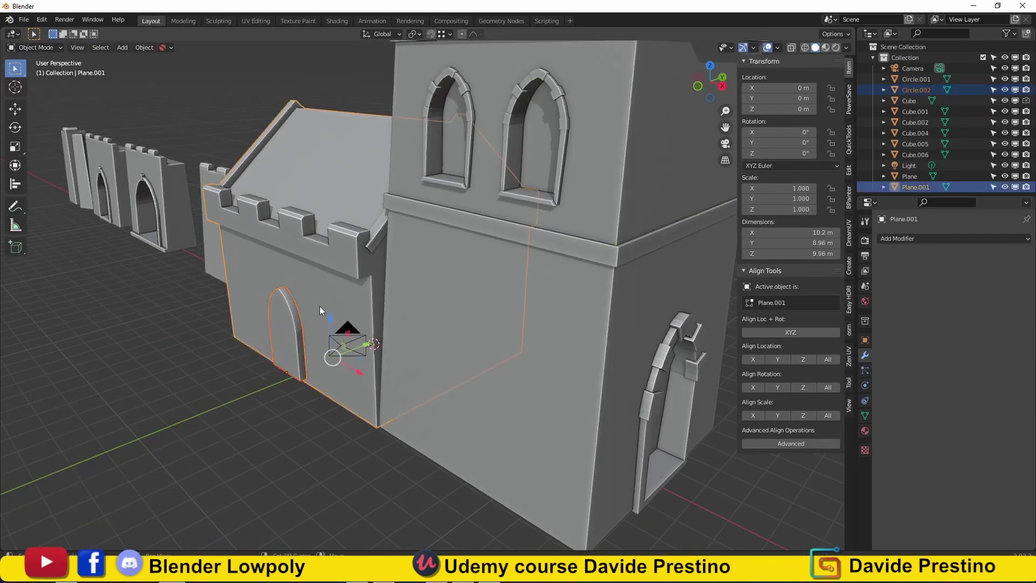
{"action": "left_click", "coordinate": [849, 170]}
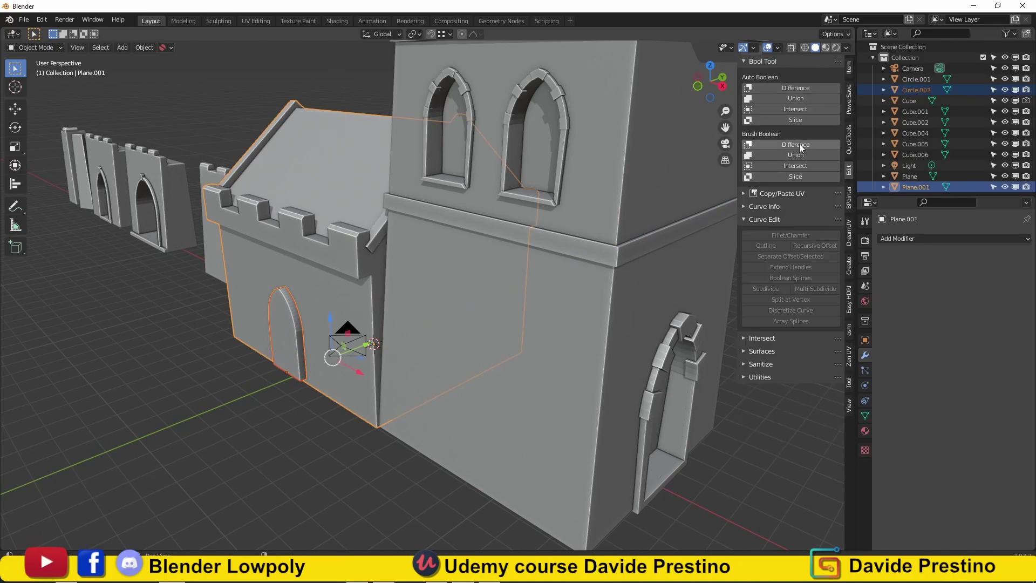
{"action": "left_click", "coordinate": [798, 144]}
{"action": "mouse_move", "coordinate": [539, 302]}
{"action": "middle_mouse_down"}
{"action": "mouse_move", "coordinate": [491, 331]}
{"action": "mouse_move", "coordinate": [562, 323]}
{"action": "middle_mouse_up"}
{"action": "scroll", "coordinate": [563, 326], "scroll_direction": "up", "scroll_amount": 3}
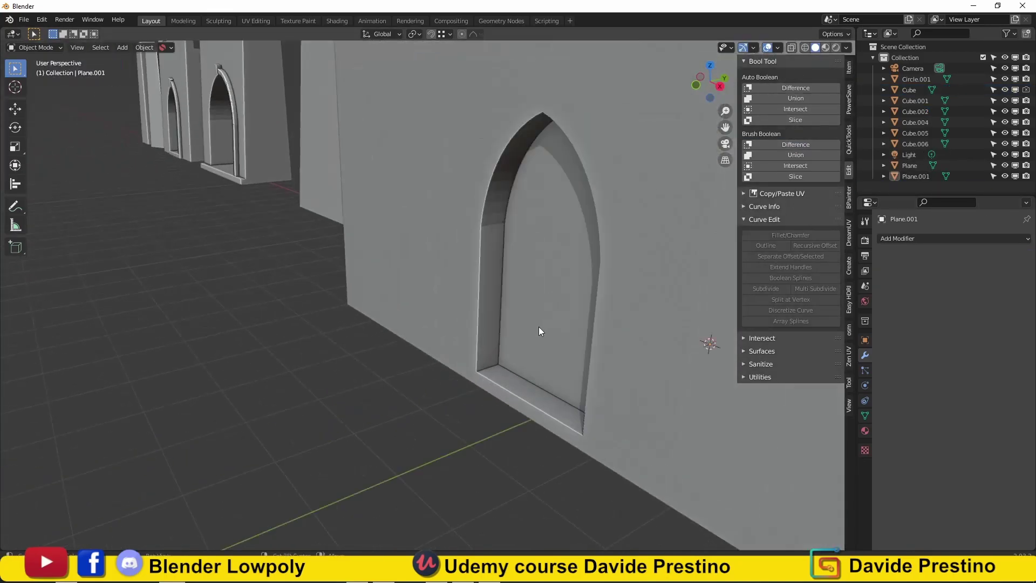
Select the faces around the doorway and separate them into their own object with P
{"action": "key", "text": "Tab"}
{"action": "left_click", "coordinate": [379, 336], "text": "ctrl"}
{"action": "scroll", "coordinate": [481, 184], "scroll_direction": "up", "scroll_amount": 2}
{"action": "scroll", "coordinate": [481, 184], "scroll_direction": "down", "scroll_amount": 2}
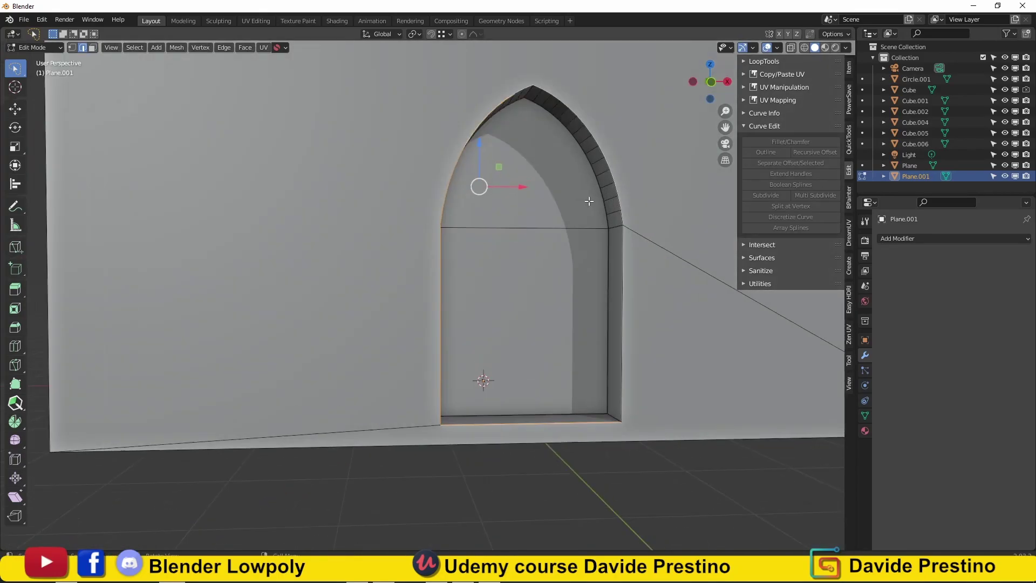
{"action": "middle_click_drag", "start_coordinate": [481, 184], "coordinate": [539, 378]}
{"action": "key", "text": "p"}
{"action": "left_click", "coordinate": [575, 451]}
{"action": "middle_click_drag", "start_coordinate": [575, 451], "coordinate": [390, 416]}
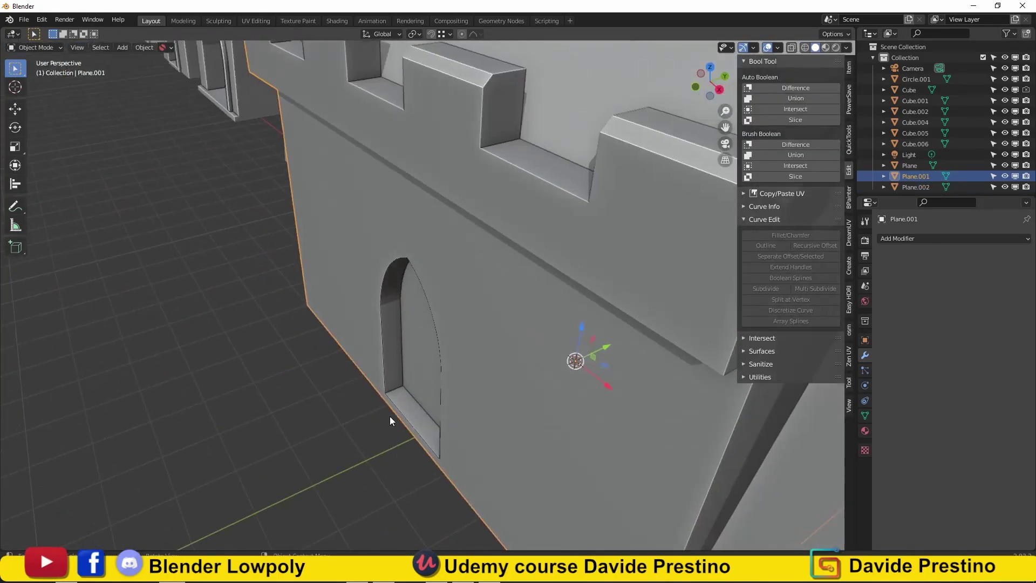
Pull the separated arch frame outward along Y, then select it alone
{"action": "key", "text": "Tab"}
{"action": "left_click", "coordinate": [422, 397]}
{"action": "key", "text": "g"}
{"action": "key", "text": "y"}
{"action": "left_click", "coordinate": [441, 341]}
{"action": "key", "text": "a"}
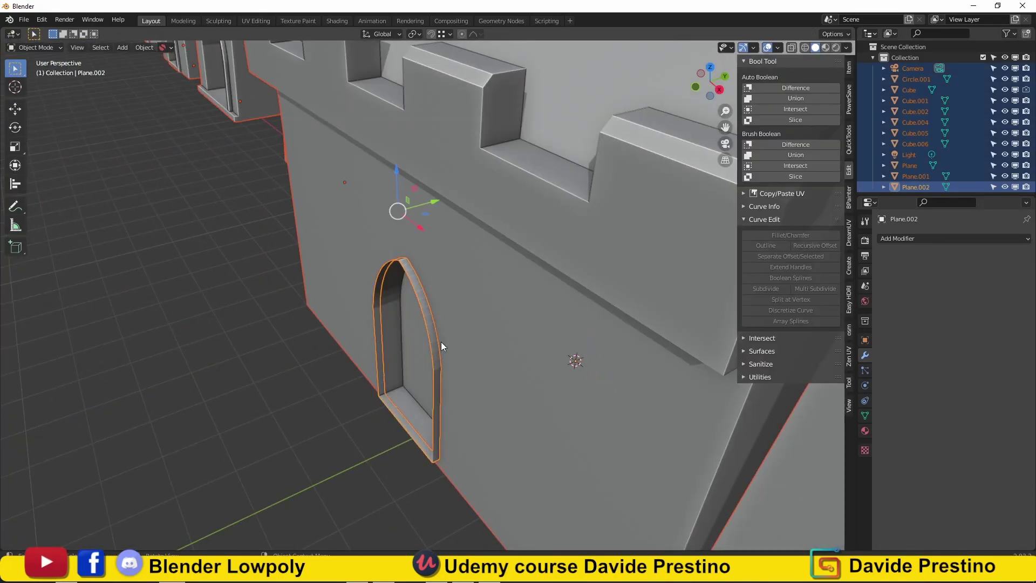
{"action": "key", "text": "alt+a"}
{"action": "left_click", "coordinate": [433, 345]}
Thicken the arch frame faces with Alt+S so alternating blocks jut out
{"action": "key", "text": "Tab"}
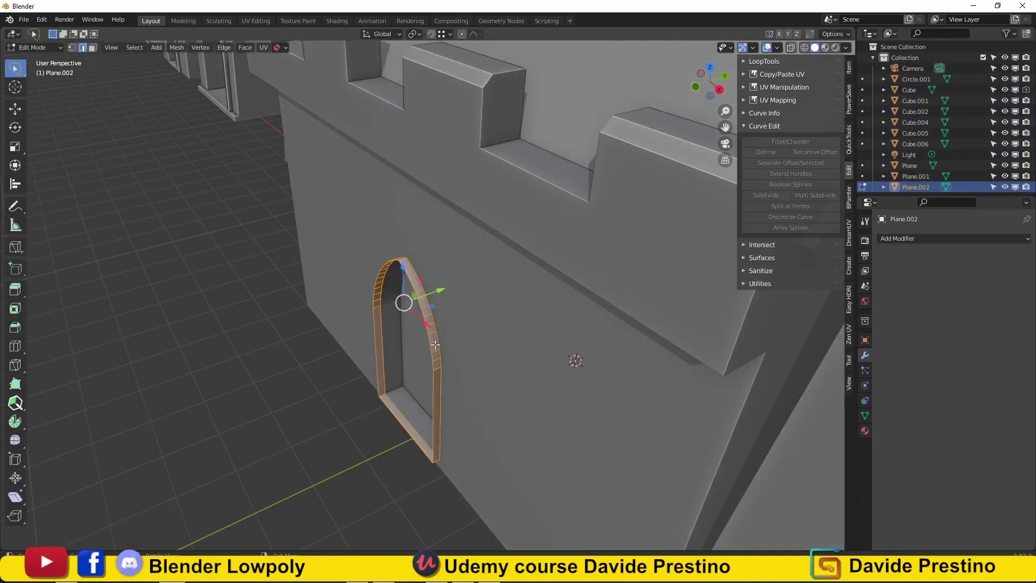
{"action": "key", "text": "alt+s"}
{"action": "left_click", "coordinate": [436, 337]}
{"action": "middle_click_drag", "start_coordinate": [436, 337], "coordinate": [345, 320]}
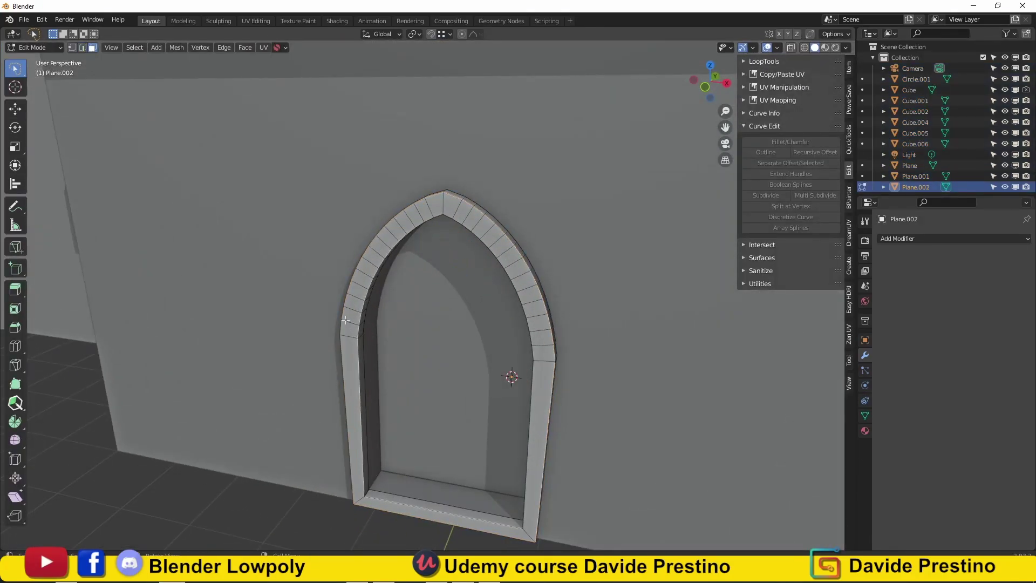
{"action": "left_click", "coordinate": [373, 289]}
{"action": "scroll", "coordinate": [373, 290], "scroll_direction": "up", "scroll_amount": 2}
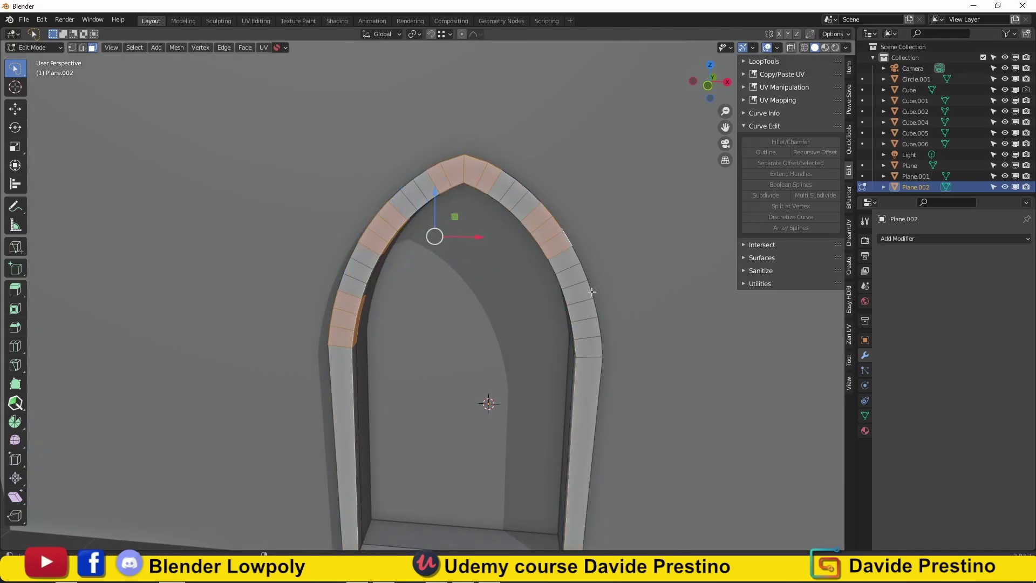
{"action": "key", "text": "Tab"}
Duplicate an arch shape and place the copy on the house's back wall
{"action": "middle_click_drag", "start_coordinate": [389, 367], "coordinate": [484, 384]}
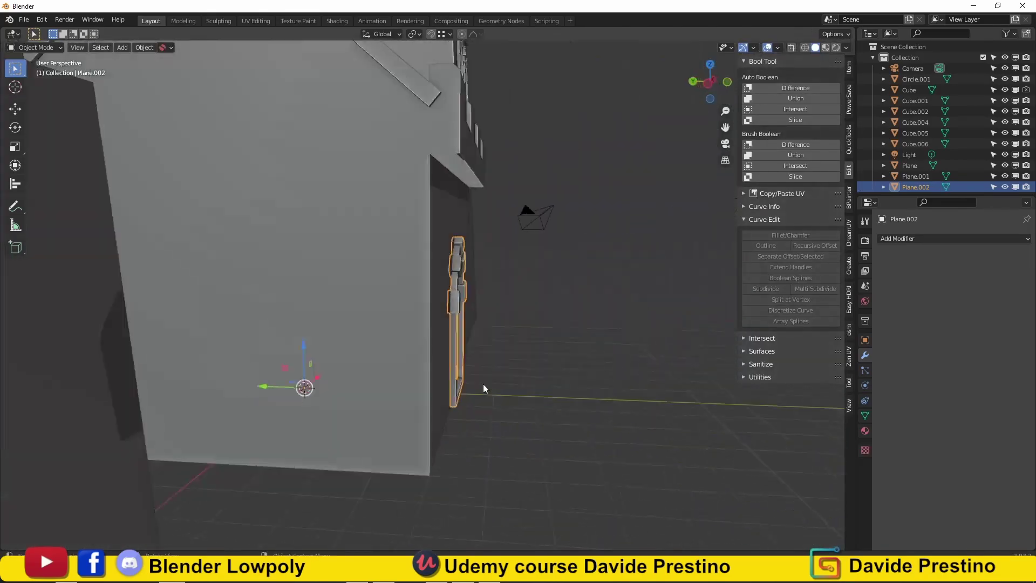
{"action": "scroll", "coordinate": [190, 324], "scroll_direction": "down", "scroll_amount": 4}
{"action": "middle_click_drag", "start_coordinate": [190, 324], "coordinate": [652, 383]}
{"action": "left_click", "coordinate": [653, 372]}
{"action": "key", "text": "shift+d"}
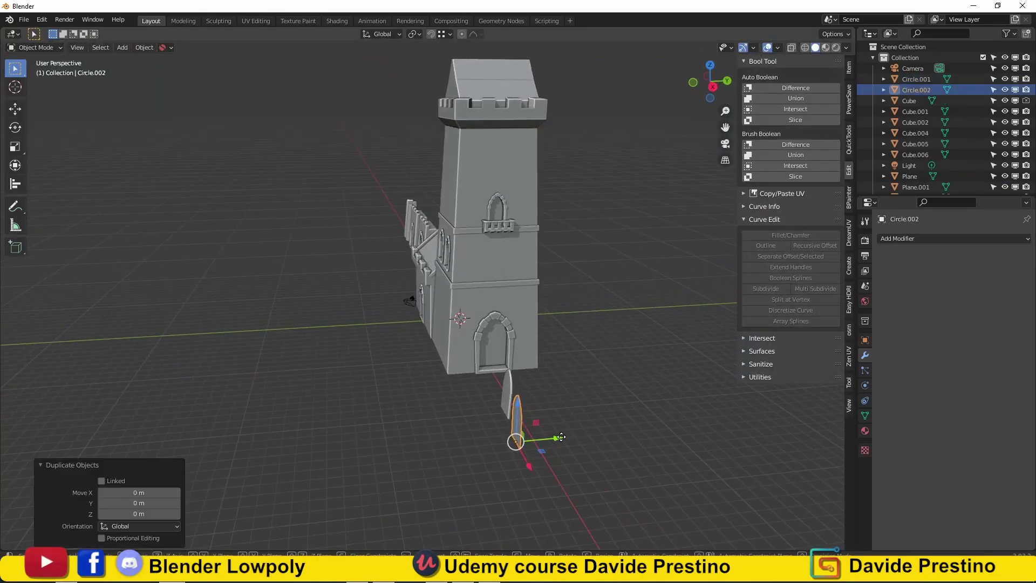
{"action": "middle_click_drag", "start_coordinate": [585, 410], "coordinate": [272, 364]}
{"action": "key", "text": "g"}
{"action": "key", "text": "ctrl+KP_1"}
{"action": "scroll", "coordinate": [454, 373], "scroll_direction": "up", "scroll_amount": 4}
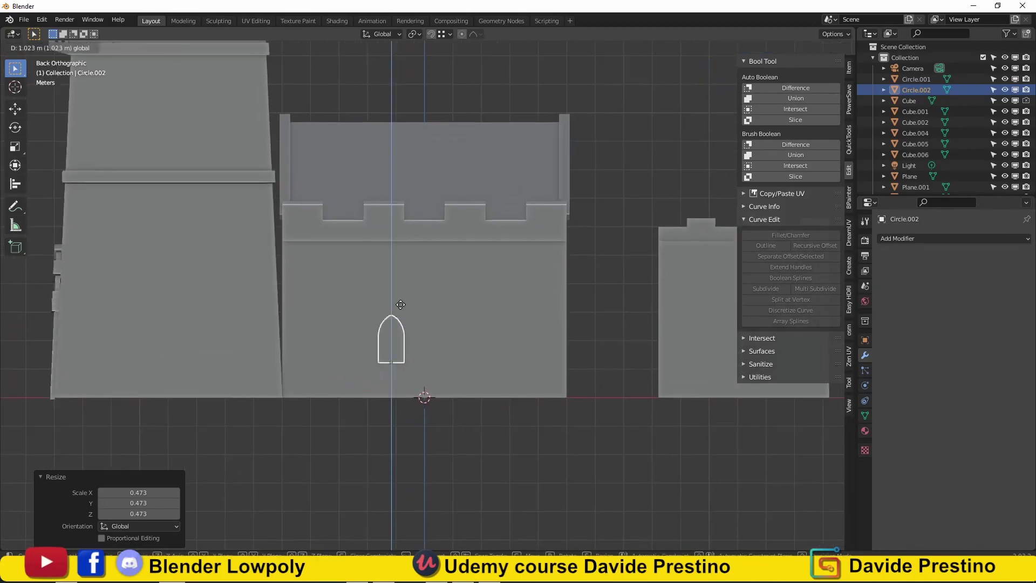
{"action": "left_click_drag", "start_coordinate": [354, 317], "coordinate": [298, 318]}
Array the arch into a row of three, apply it, and set its origin to geometry
{"action": "left_click", "coordinate": [888, 238]}
{"action": "left_click", "coordinate": [799, 255]}
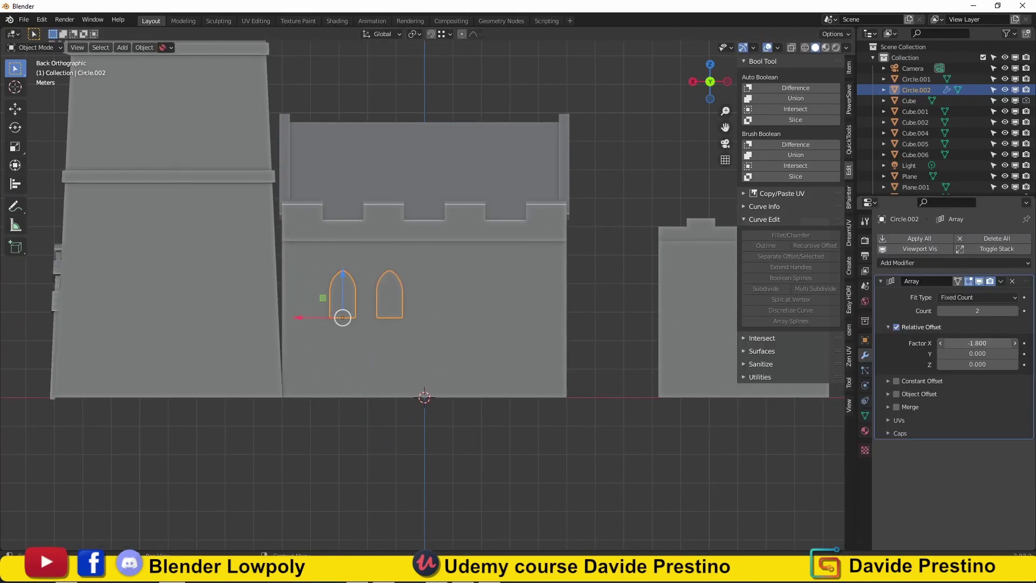
{"action": "left_click", "coordinate": [934, 241]}
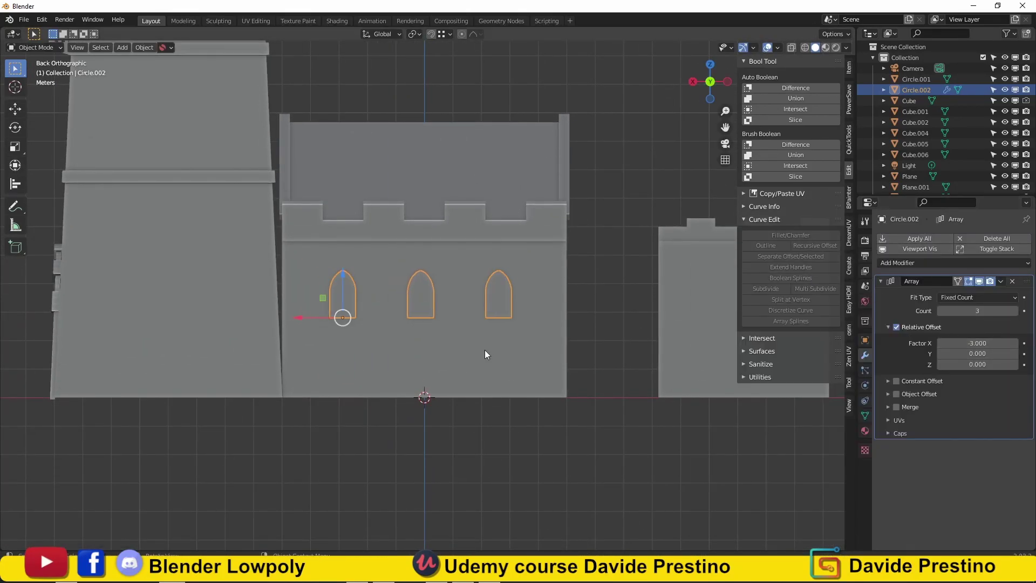
{"action": "left_click", "coordinate": [546, 359]}
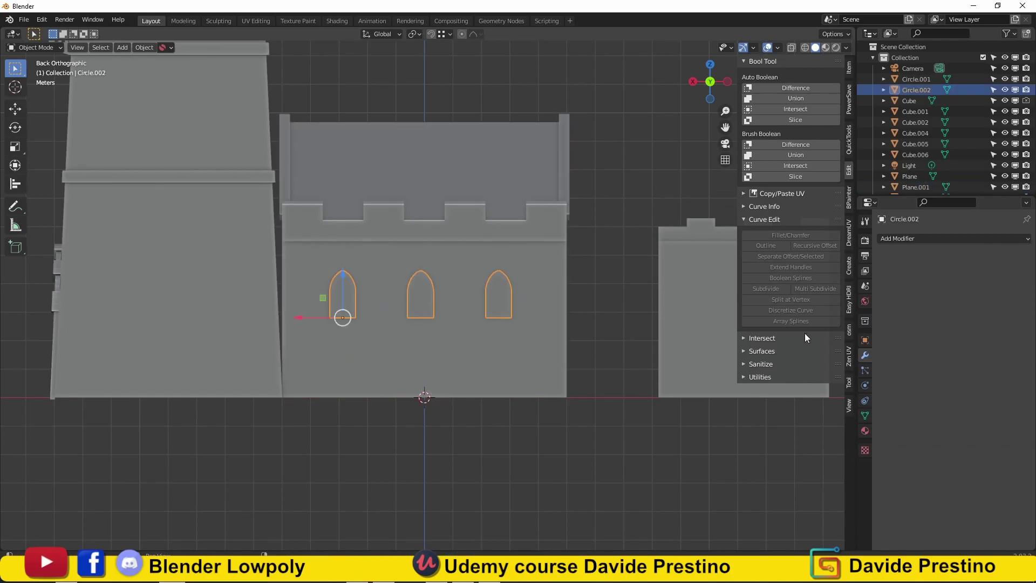
{"action": "right_click", "coordinate": [391, 335]}
{"action": "left_click", "coordinate": [485, 342]}
Align the arch row with the wall and slide it along Y into the wall
{"action": "left_click", "coordinate": [518, 350], "text": "shift"}
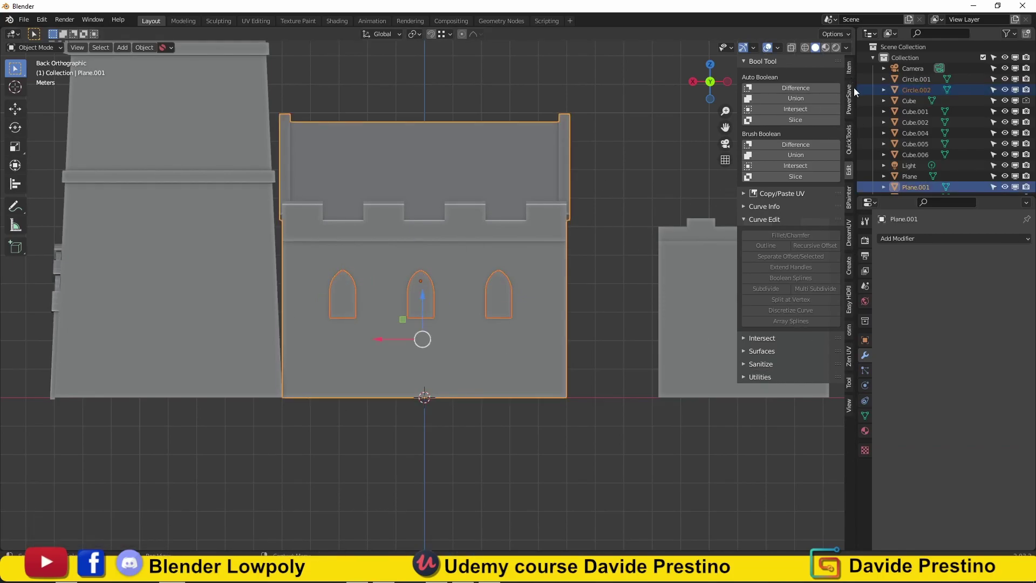
{"action": "left_click", "coordinate": [849, 68]}
{"action": "left_click", "coordinate": [777, 387]}
{"action": "mouse_move", "coordinate": [421, 324]}
{"action": "middle_mouse_down"}
{"action": "mouse_move", "coordinate": [343, 332]}
{"action": "mouse_move", "coordinate": [324, 303]}
{"action": "middle_mouse_up"}
{"action": "left_click", "coordinate": [302, 324]}
{"action": "key", "text": "g"}
{"action": "key", "text": "y"}
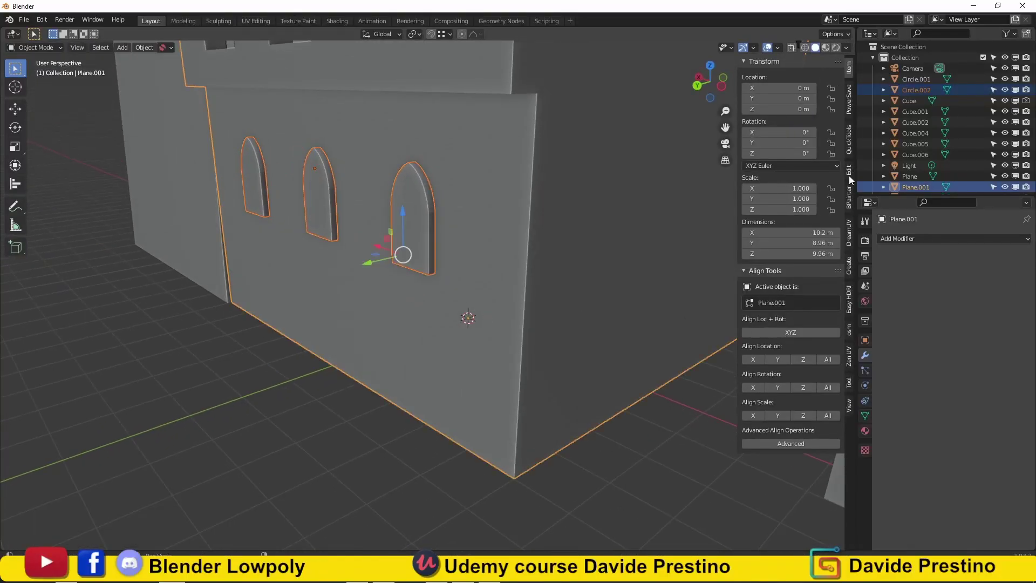
Run Bool Tool Brush Boolean Difference on the wall, then Apply All
{"action": "left_click", "coordinate": [850, 171]}
{"action": "left_click", "coordinate": [769, 145]}
{"action": "middle_click_drag", "start_coordinate": [590, 283], "coordinate": [462, 290]}
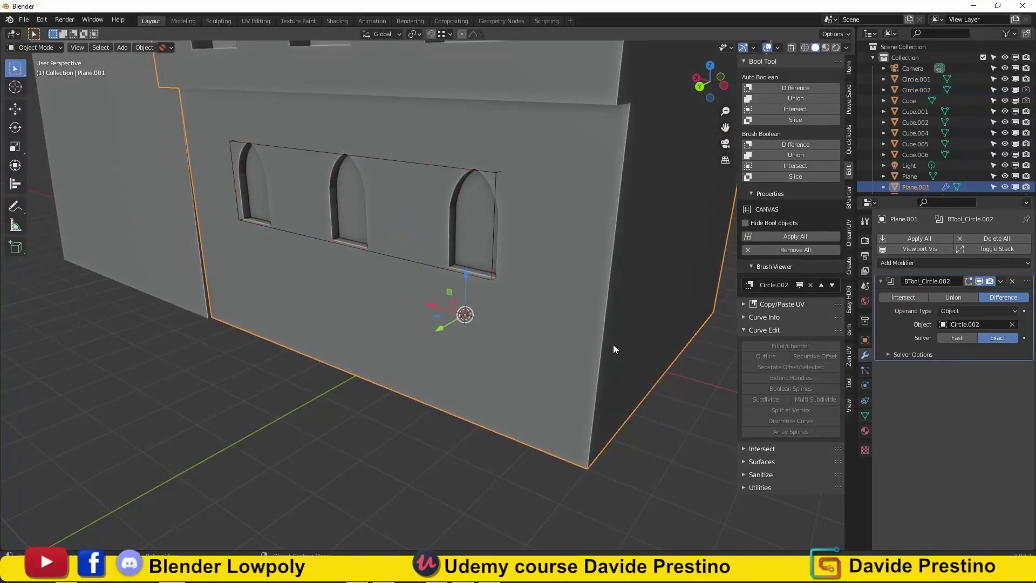
{"action": "left_click", "coordinate": [915, 240]}
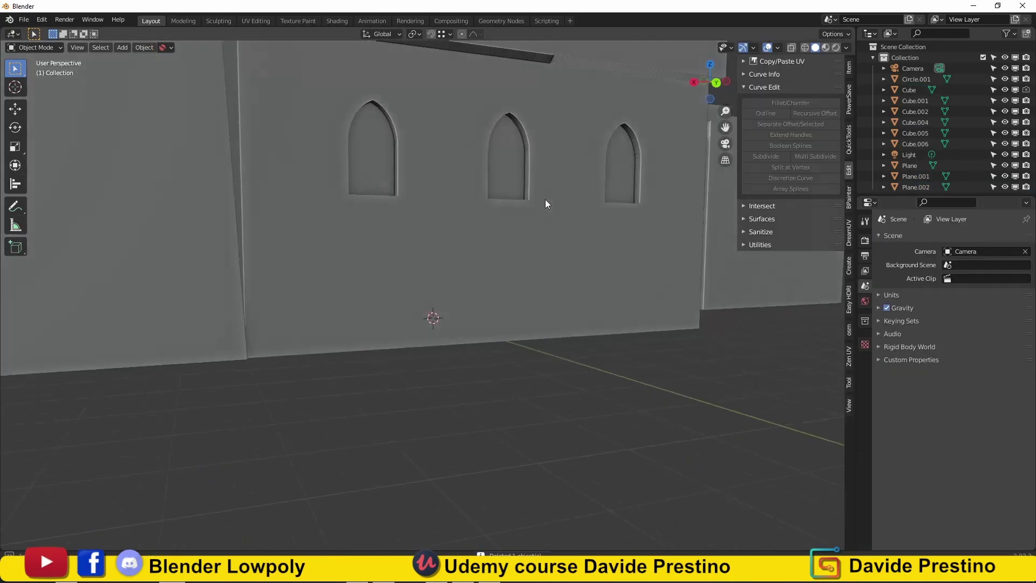
Select the edge loops around all three wall window arches and separate them into their own object
{"action": "scroll", "coordinate": [545, 204], "scroll_direction": "up", "scroll_amount": 2}
{"action": "scroll", "coordinate": [464, 259], "scroll_direction": "up", "scroll_amount": 2}
{"action": "left_click", "coordinate": [228, 242]}
{"action": "key", "text": "Tab"}
{"action": "scroll", "coordinate": [366, 282], "scroll_direction": "up", "scroll_amount": 3}
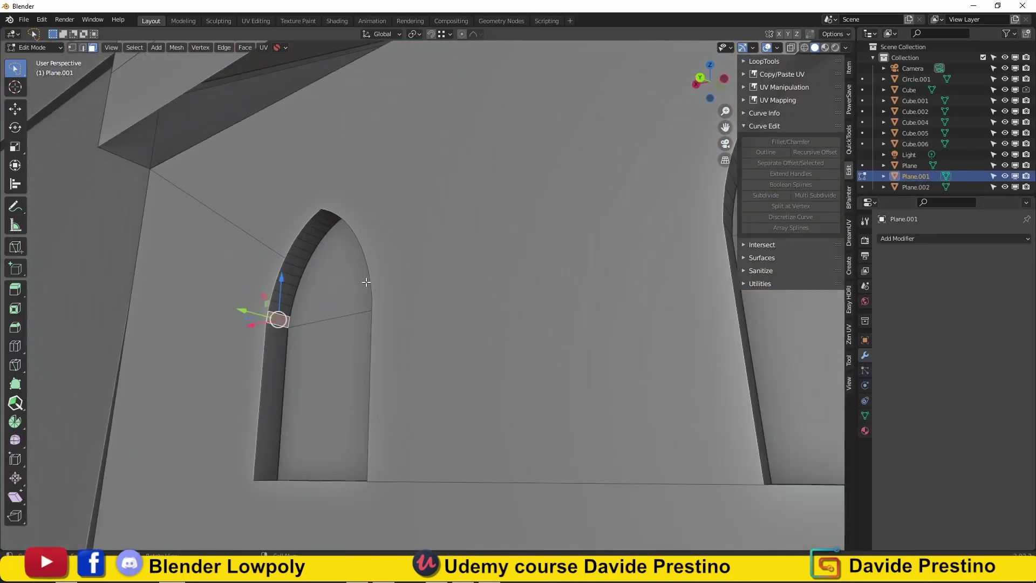
{"action": "scroll", "coordinate": [366, 282], "scroll_direction": "down", "scroll_amount": 2}
{"action": "key", "text": "2"}
{"action": "left_click", "coordinate": [564, 229], "text": "ctrl"}
{"action": "mouse_move", "coordinate": [564, 229]}
{"action": "middle_mouse_down"}
{"action": "mouse_move", "coordinate": [465, 337]}
{"action": "mouse_move", "coordinate": [626, 259]}
{"action": "mouse_move", "coordinate": [405, 331]}
{"action": "mouse_move", "coordinate": [519, 327]}
{"action": "middle_mouse_up"}
{"action": "left_click", "coordinate": [626, 259], "text": "ctrl"}
{"action": "left_click", "coordinate": [404, 331], "text": "ctrl"}
{"action": "key", "text": "Tab"}
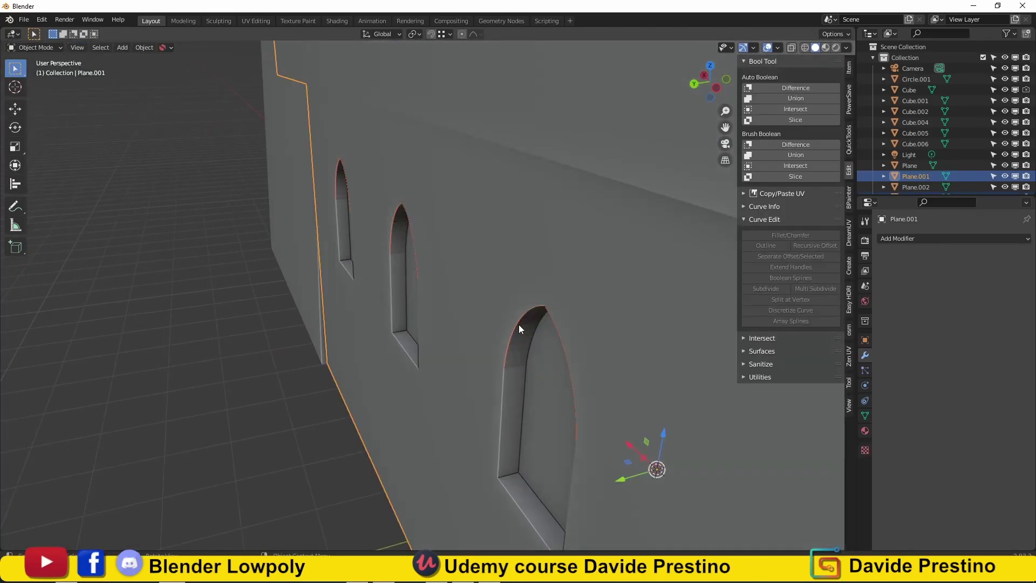
Extrude the separated arch edges into strips and thicken them with Shrink/Fatten
{"action": "left_click", "coordinate": [519, 325]}
{"action": "key", "text": "Tab"}
{"action": "key", "text": "e"}
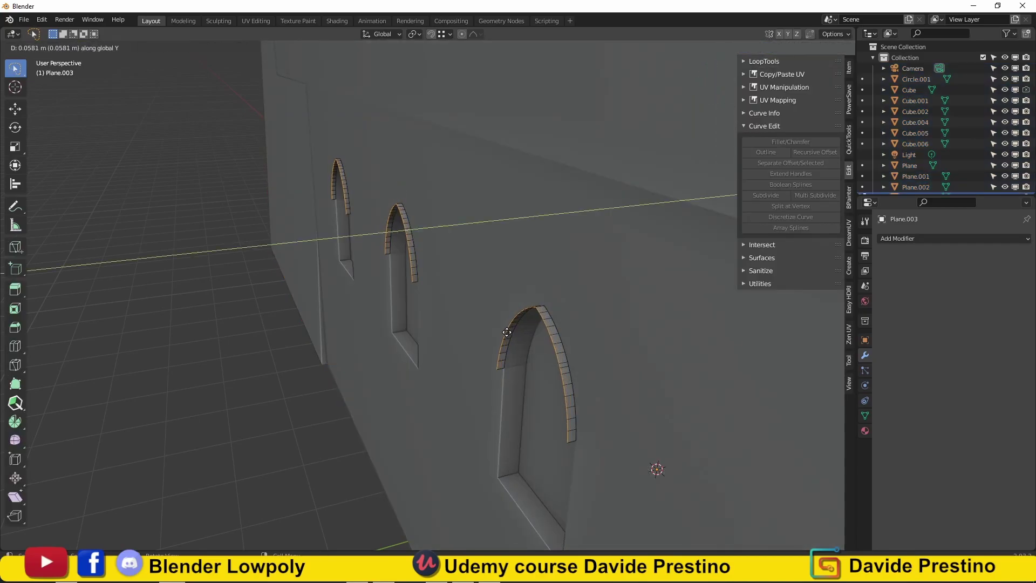
{"action": "left_click", "coordinate": [505, 332]}
{"action": "left_click", "coordinate": [569, 344]}
{"action": "middle_click_drag", "start_coordinate": [569, 344], "coordinate": [366, 234]}
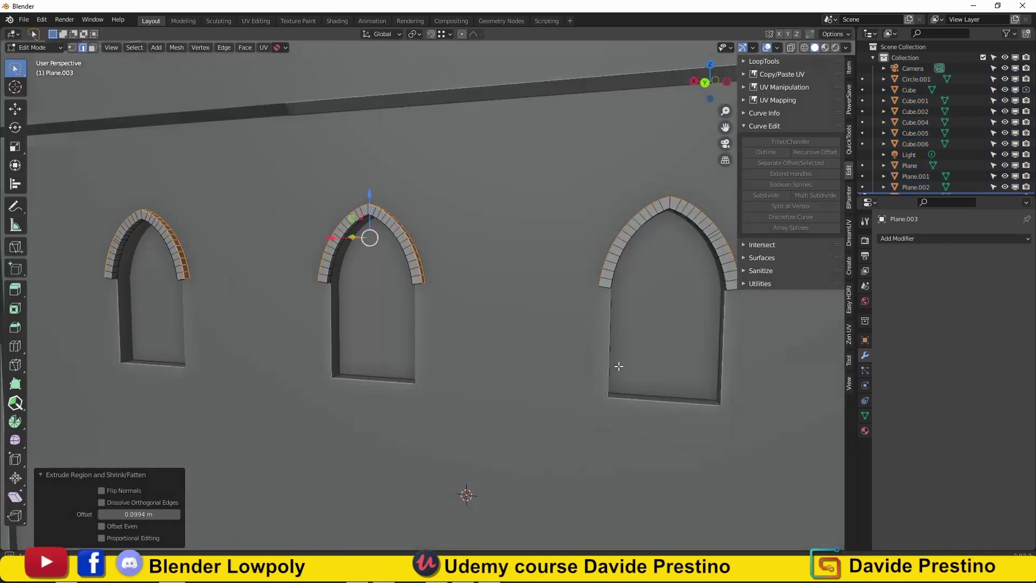
{"action": "scroll", "coordinate": [615, 303], "scroll_direction": "up", "scroll_amount": 4}
{"action": "scroll", "coordinate": [431, 346], "scroll_direction": "up", "scroll_amount": 4}
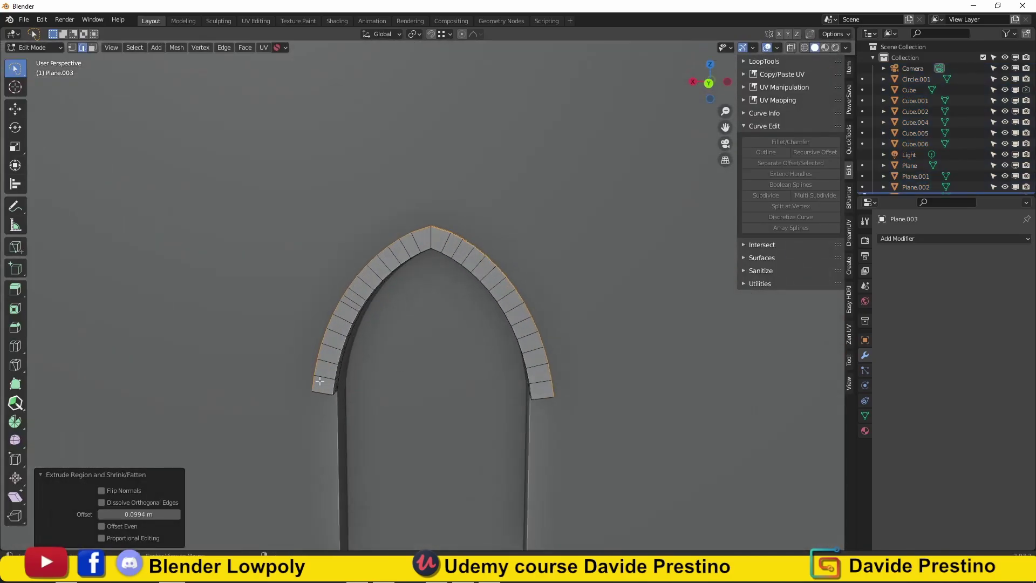
Select alternating arch-strip faces for the staggered stone blocks, undoing a stray selection
{"action": "left_click", "coordinate": [408, 239], "text": "shift"}
{"action": "left_click", "coordinate": [537, 373], "text": "shift"}
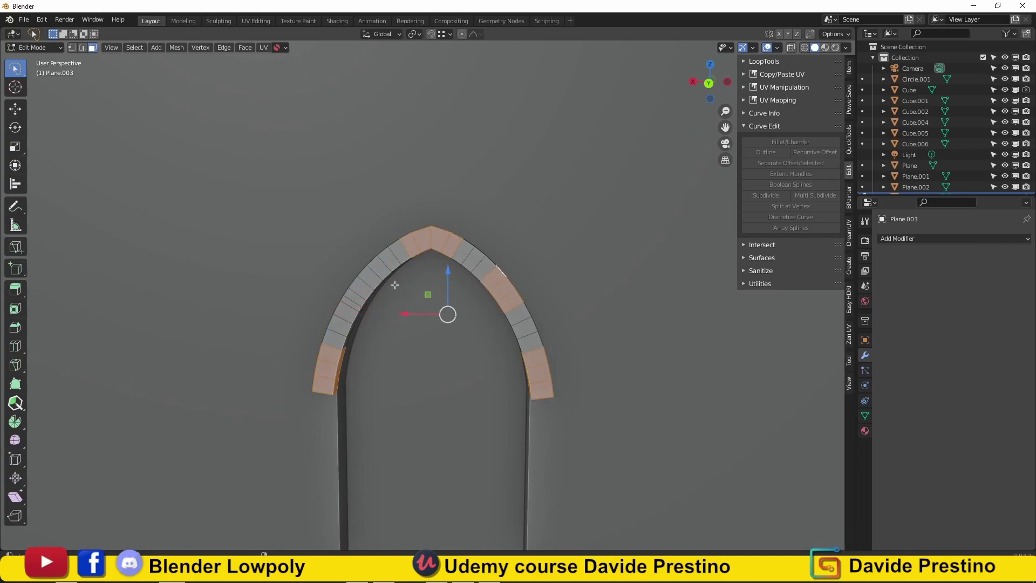
{"action": "left_click", "coordinate": [373, 280], "text": "shift"}
{"action": "scroll", "coordinate": [373, 280], "scroll_direction": "down", "scroll_amount": 3}
{"action": "middle_click_drag", "start_coordinate": [701, 378], "coordinate": [514, 391], "text": "shift"}
{"action": "scroll", "coordinate": [514, 390], "scroll_direction": "up", "scroll_amount": 2}
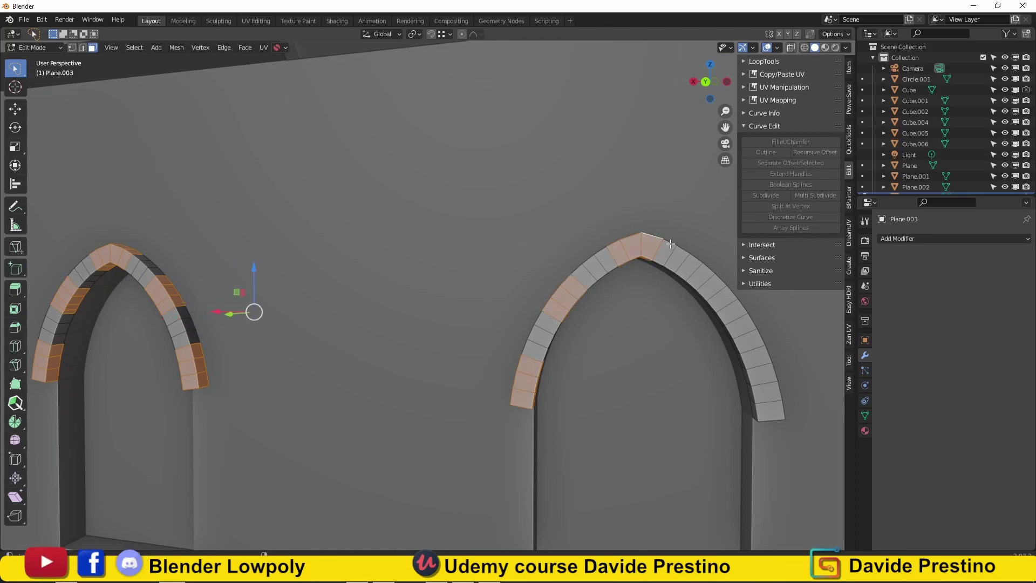
{"action": "key", "text": "ctrl+z"}
{"action": "scroll", "coordinate": [397, 388], "scroll_direction": "down", "scroll_amount": 3}
{"action": "scroll", "coordinate": [447, 374], "scroll_direction": "up", "scroll_amount": 3}
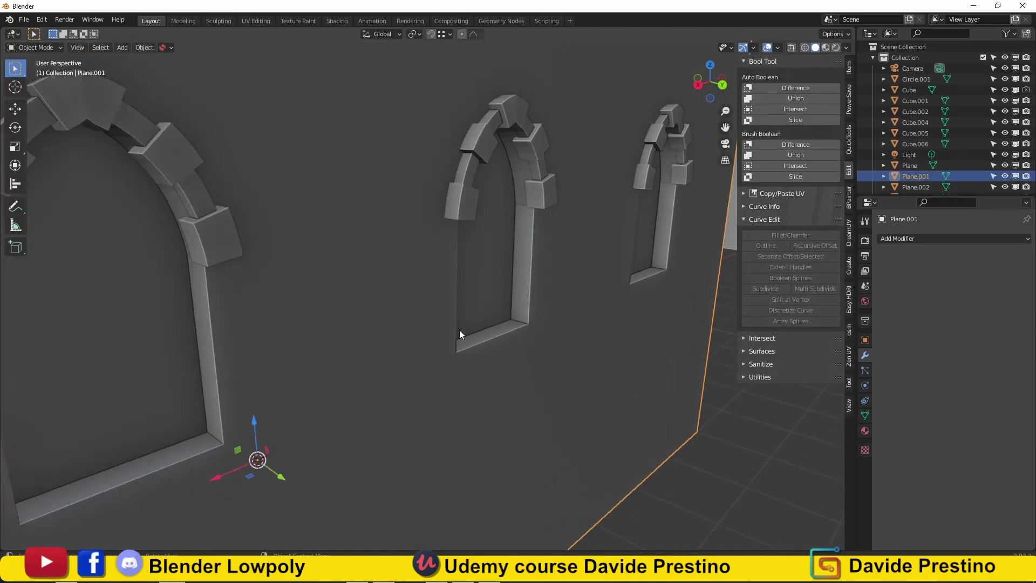
{"action": "scroll", "coordinate": [377, 356], "scroll_direction": "down", "scroll_amount": 5}
Extrude the window bottom edges down, then outward, into protruding sills
{"action": "key", "text": "Tab"}
{"action": "left_click", "coordinate": [416, 347]}
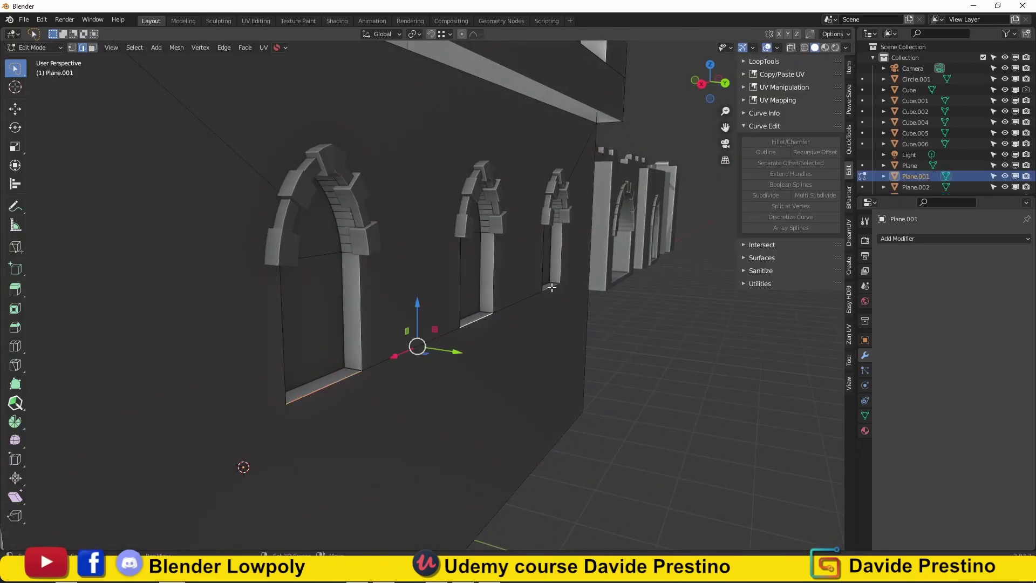
{"action": "middle_click_drag", "start_coordinate": [416, 346], "coordinate": [414, 331]}
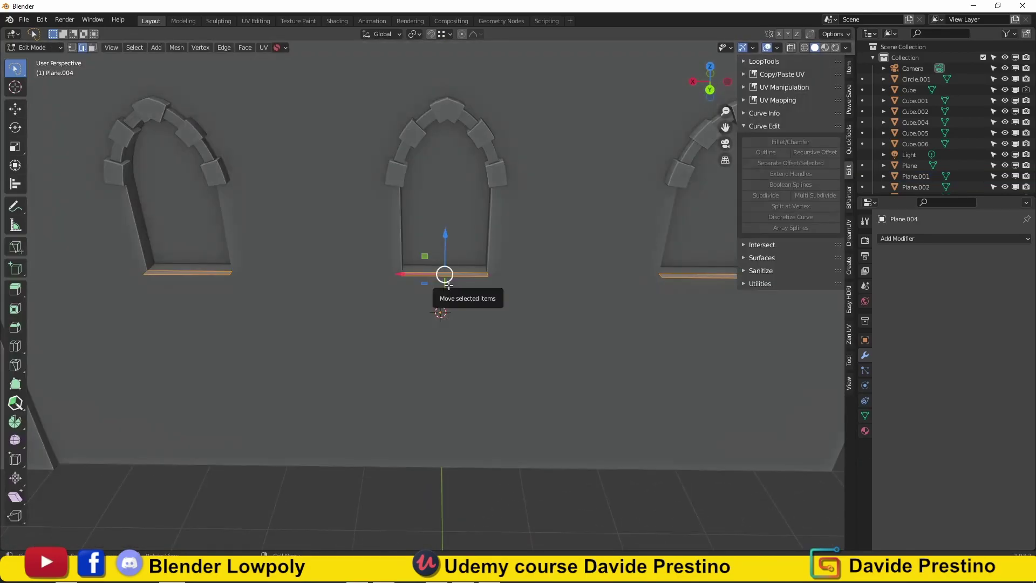
{"action": "key", "text": "e"}
{"action": "left_click", "coordinate": [426, 303]}
{"action": "middle_click_drag", "start_coordinate": [426, 302], "coordinate": [391, 319]}
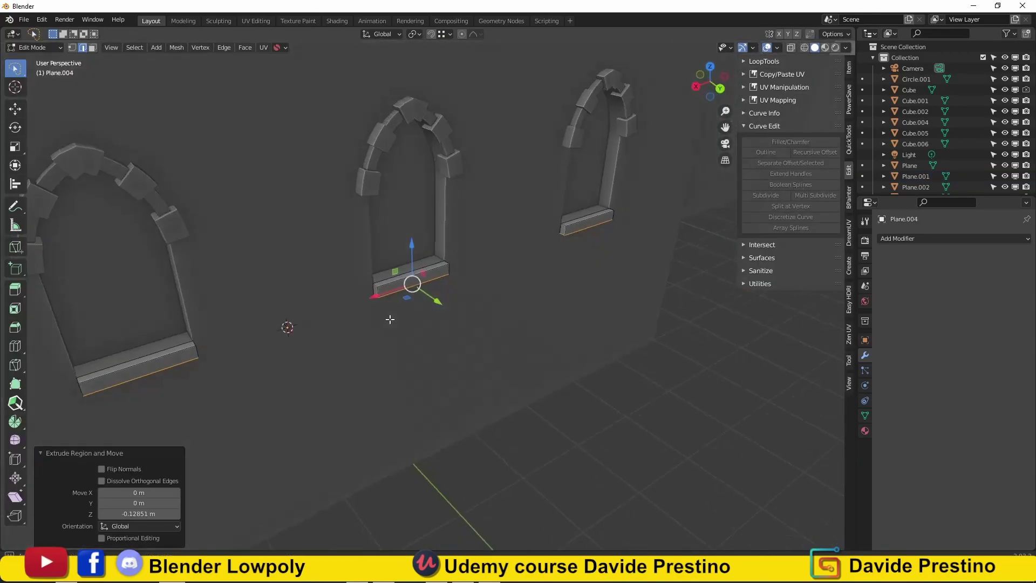
{"action": "scroll", "coordinate": [390, 319], "scroll_direction": "down", "scroll_amount": 3}
{"action": "middle_click_drag", "start_coordinate": [323, 346], "coordinate": [346, 324]}
{"action": "scroll", "coordinate": [322, 248], "scroll_direction": "up", "scroll_amount": 5}
{"action": "right_click", "coordinate": [406, 333], "text": "shift"}
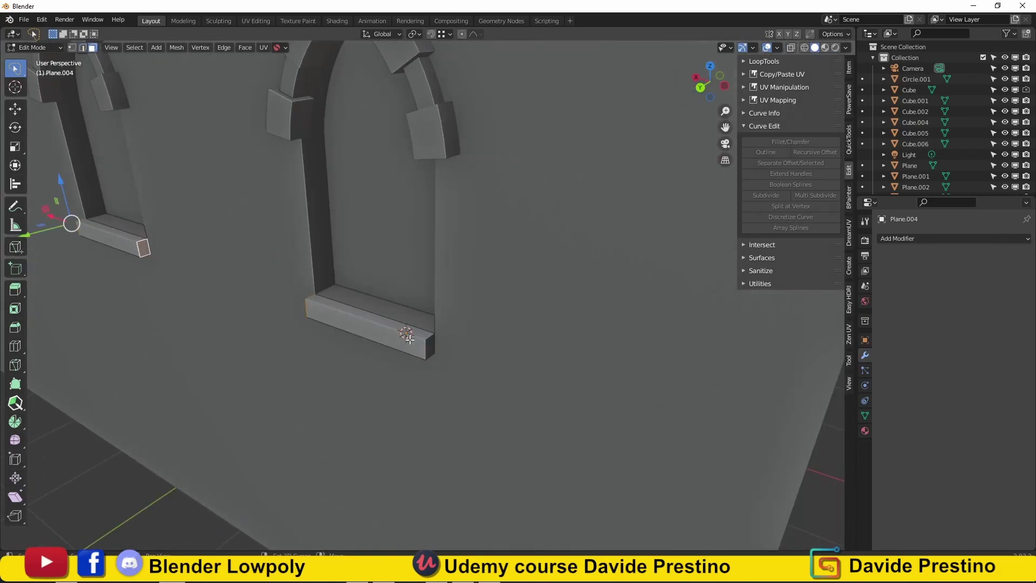
{"action": "left_click", "coordinate": [481, 350]}
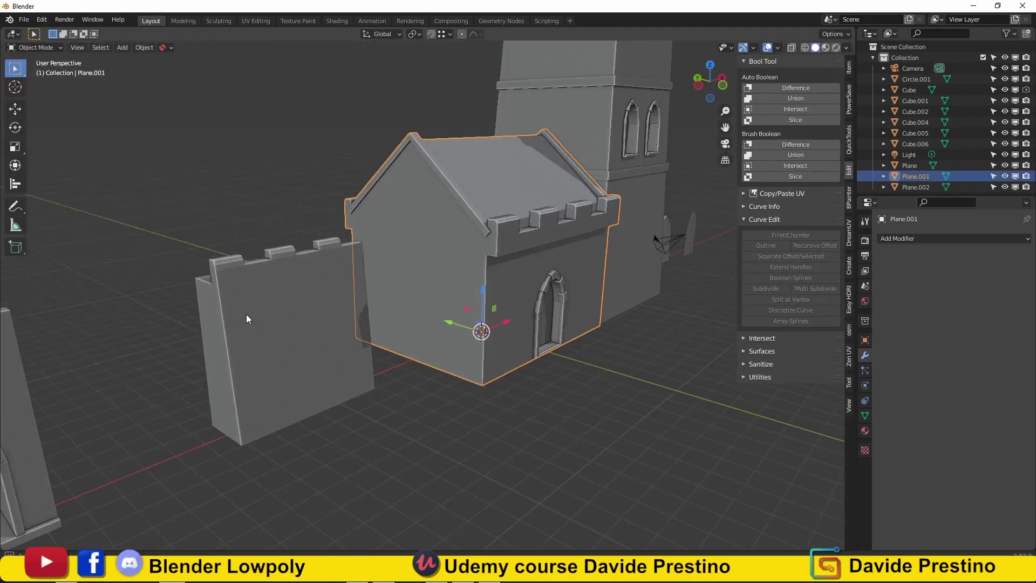
Move the house and tower −60.726 m along X, out of the way
{"action": "right_click", "coordinate": [506, 287]}
{"action": "mouse_move", "coordinate": [506, 287]}
{"action": "middle_mouse_down"}
{"action": "mouse_move", "coordinate": [282, 326]}
{"action": "mouse_move", "coordinate": [576, 328]}
{"action": "mouse_move", "coordinate": [533, 339]}
{"action": "middle_mouse_up"}
{"action": "scroll", "coordinate": [534, 338], "scroll_direction": "down", "scroll_amount": 3}
{"action": "scroll", "coordinate": [488, 374], "scroll_direction": "down", "scroll_amount": 3}
{"action": "mouse_move", "coordinate": [406, 358]}
{"action": "middle_mouse_down"}
{"action": "mouse_move", "coordinate": [436, 354]}
{"action": "mouse_move", "coordinate": [8, 497]}
{"action": "middle_mouse_up"}
{"action": "scroll", "coordinate": [462, 241], "scroll_direction": "up", "scroll_amount": 3}
{"action": "mouse_move", "coordinate": [462, 241]}
{"action": "middle_mouse_down"}
{"action": "mouse_move", "coordinate": [425, 210]}
{"action": "mouse_move", "coordinate": [31, 212]}
{"action": "mouse_move", "coordinate": [67, 221]}
{"action": "mouse_move", "coordinate": [215, 368]}
{"action": "middle_mouse_up"}
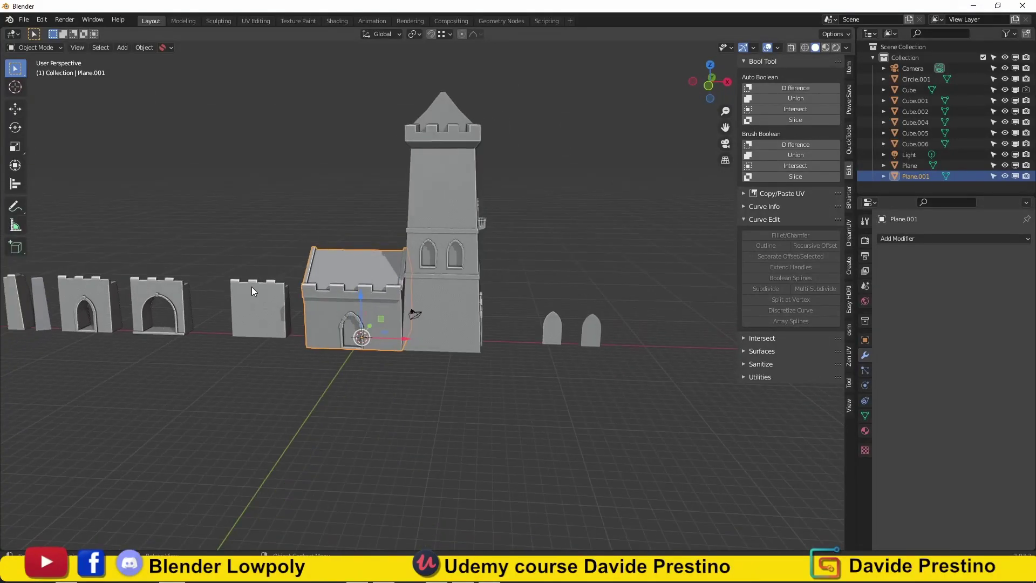
{"action": "mouse_move", "coordinate": [252, 287]}
{"action": "middle_mouse_down"}
{"action": "mouse_move", "coordinate": [293, 283]}
{"action": "mouse_move", "coordinate": [110, 289]}
{"action": "mouse_move", "coordinate": [192, 284]}
{"action": "mouse_move", "coordinate": [274, 306]}
{"action": "mouse_move", "coordinate": [374, 355]}
{"action": "middle_mouse_up"}
{"action": "scroll", "coordinate": [375, 354], "scroll_direction": "down", "scroll_amount": 2}
{"action": "left_click", "coordinate": [439, 275], "text": "shift"}
{"action": "key", "text": "g"}
{"action": "key", "text": "x"}
{"action": "left_click", "coordinate": [418, 381]}
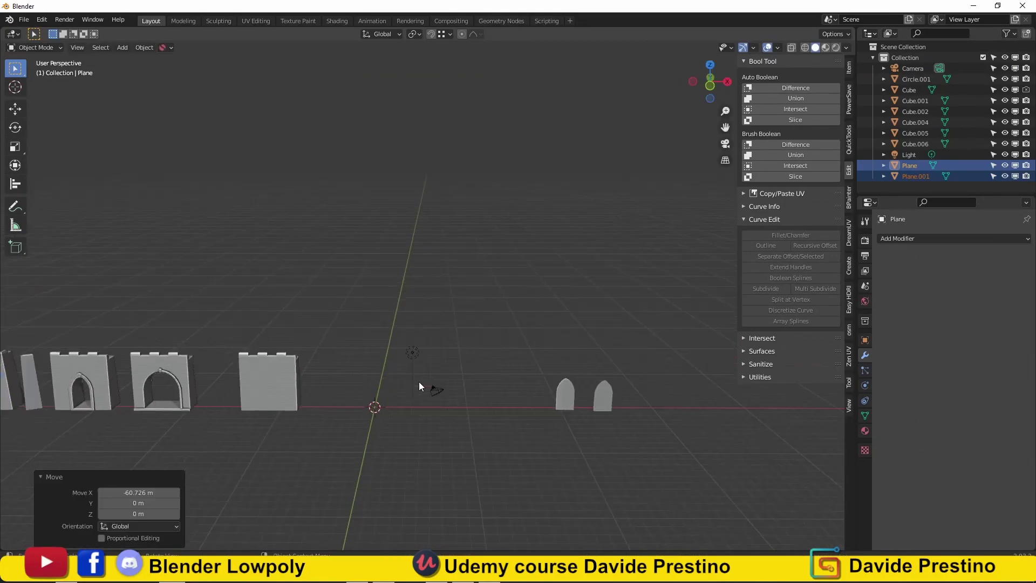
Add a mesh circle at the origin scaled to 6.394, in front view and Edit Mode
{"action": "key", "text": "shift+a"}
{"action": "left_click", "coordinate": [427, 57]}
{"action": "left_click", "coordinate": [767, 421]}
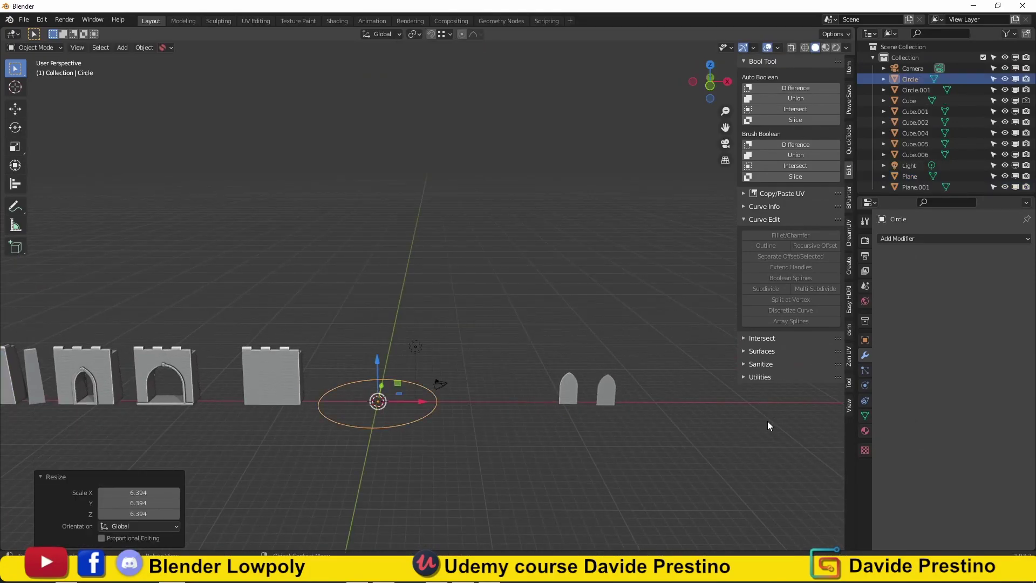
{"action": "key", "text": "KP_1"}
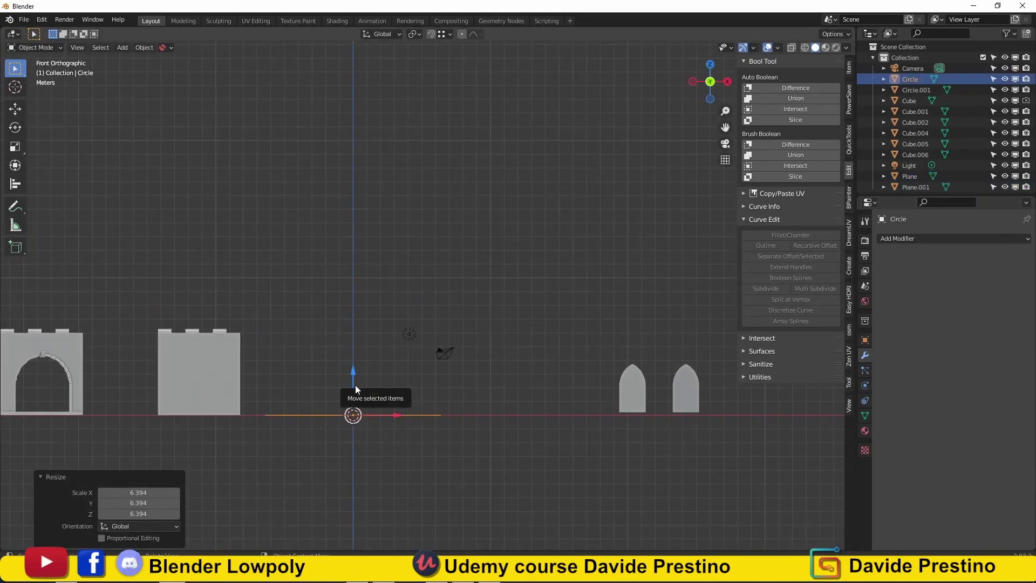
{"action": "key", "text": "Tab"}
{"action": "mouse_move", "coordinate": [355, 385]}
{"action": "middle_mouse_down"}
{"action": "mouse_move", "coordinate": [377, 404]}
{"action": "mouse_move", "coordinate": [399, 324]}
{"action": "middle_mouse_up"}
Extrude the circle into a tapering cylinder, then extrude an upper tower section
{"action": "key", "text": "KP_1"}
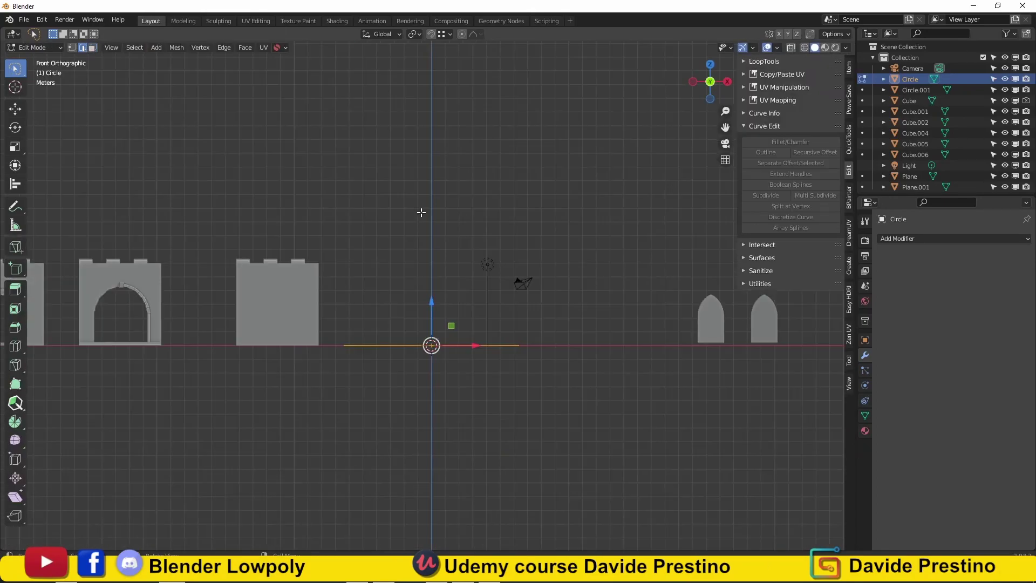
{"action": "key", "text": "e"}
{"action": "left_click", "coordinate": [490, 173]}
{"action": "key", "text": "s"}
{"action": "left_click", "coordinate": [625, 171]}
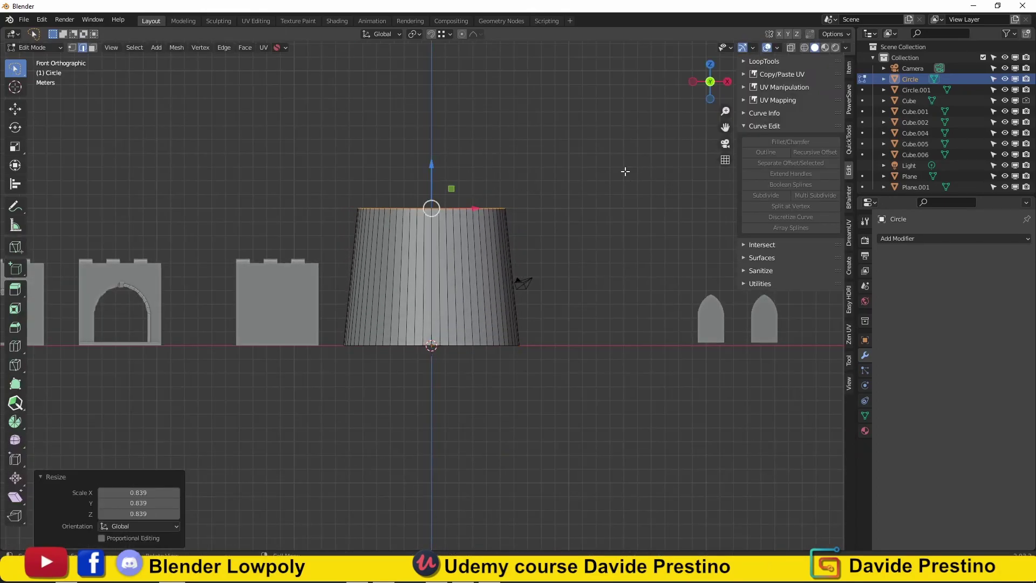
{"action": "middle_click_drag", "start_coordinate": [625, 171], "coordinate": [625, 252], "text": "shift"}
{"action": "scroll", "coordinate": [539, 259], "scroll_direction": "down", "scroll_amount": 2}
{"action": "key", "text": "e"}
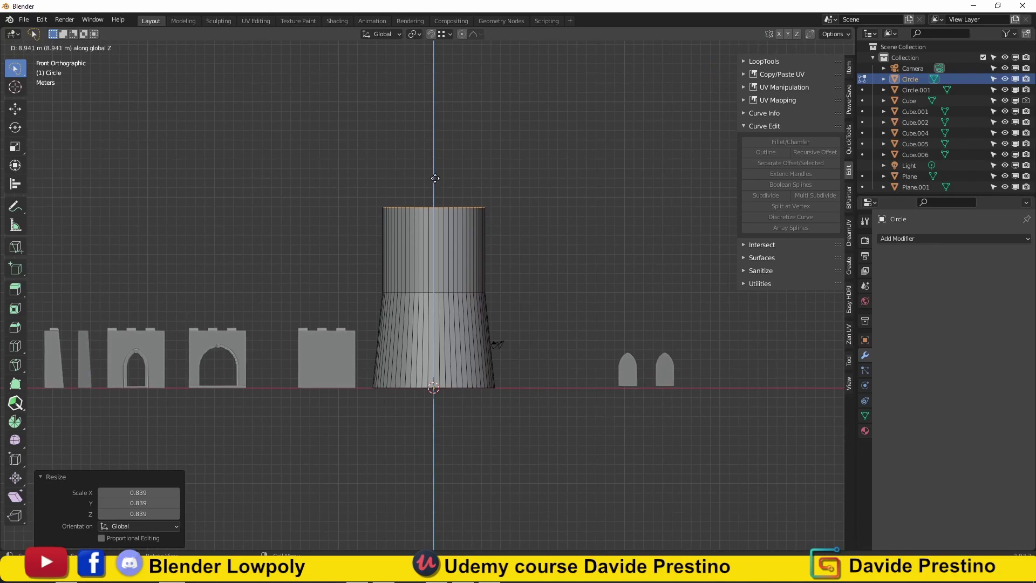
{"action": "left_click", "coordinate": [435, 186]}
{"action": "middle_click_drag", "start_coordinate": [536, 217], "coordinate": [526, 269], "text": "shift"}
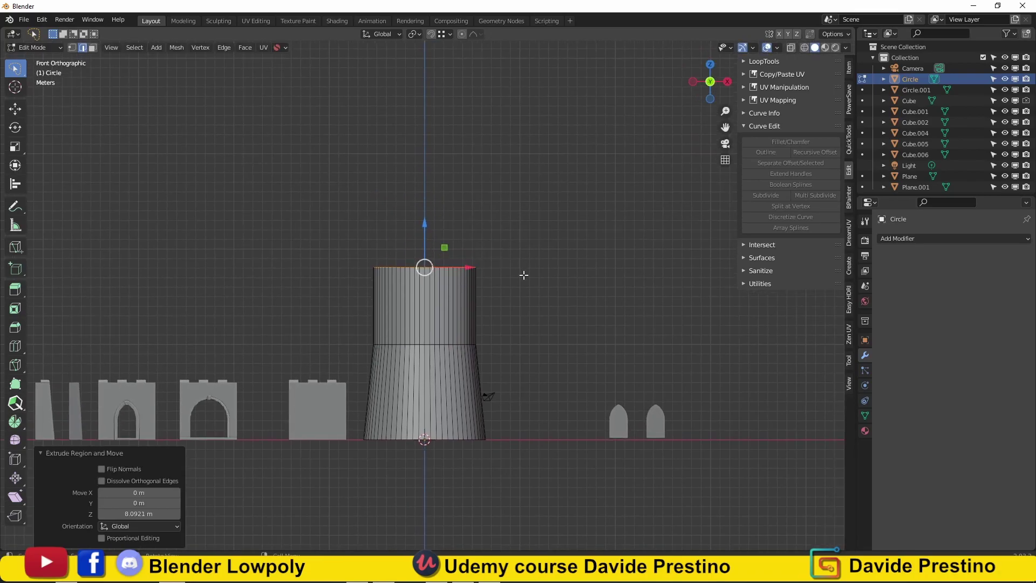
Flare the top into a parapet lip and sink a filled roof 1.4296 m inside it
{"action": "left_click", "coordinate": [545, 279]}
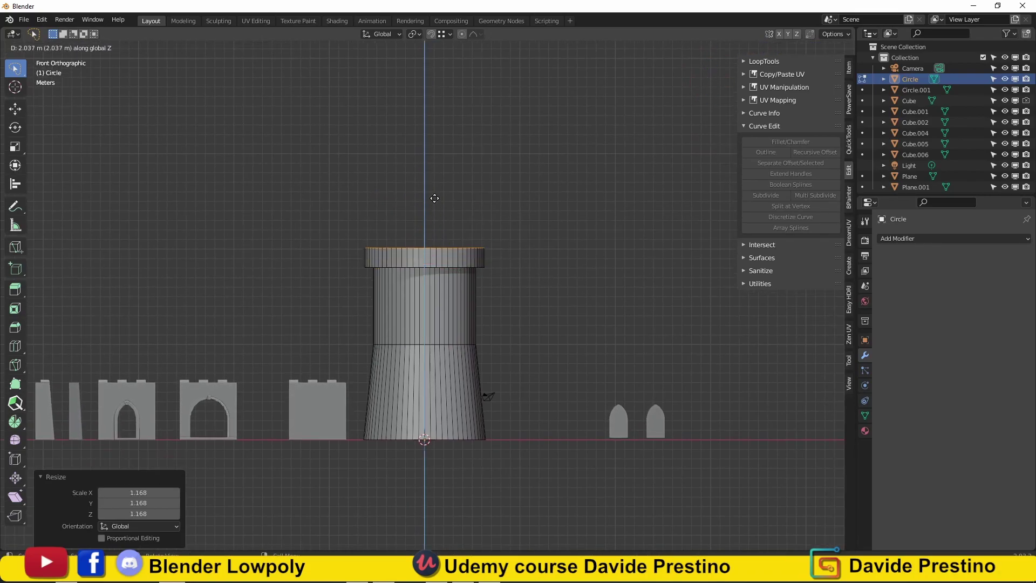
{"action": "left_click", "coordinate": [435, 199]}
{"action": "middle_click_drag", "start_coordinate": [435, 199], "coordinate": [536, 285]}
{"action": "scroll", "coordinate": [537, 286], "scroll_direction": "up", "scroll_amount": 2}
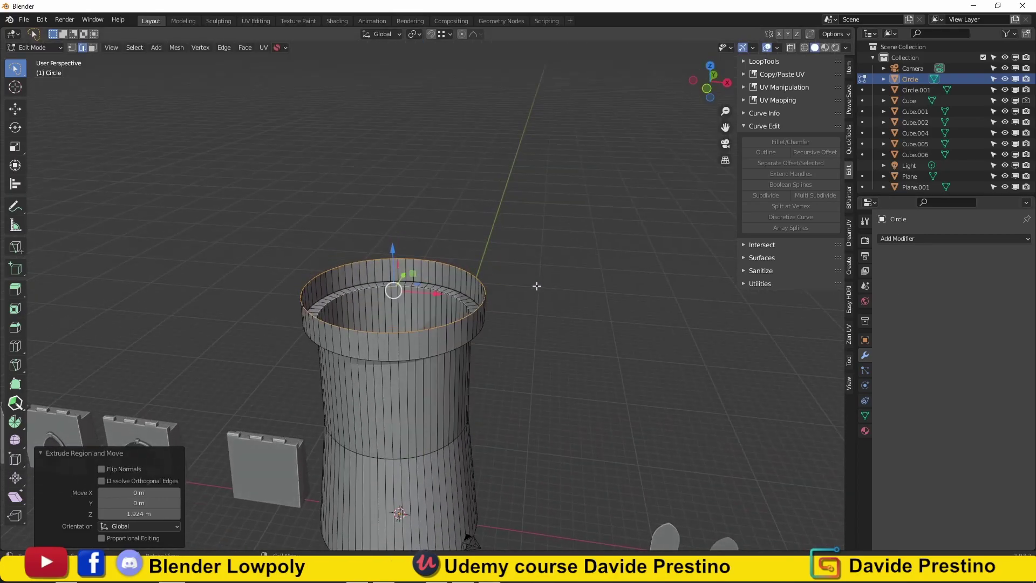
{"action": "left_click", "coordinate": [580, 293]}
{"action": "key", "text": "e"}
{"action": "left_click", "coordinate": [505, 290]}
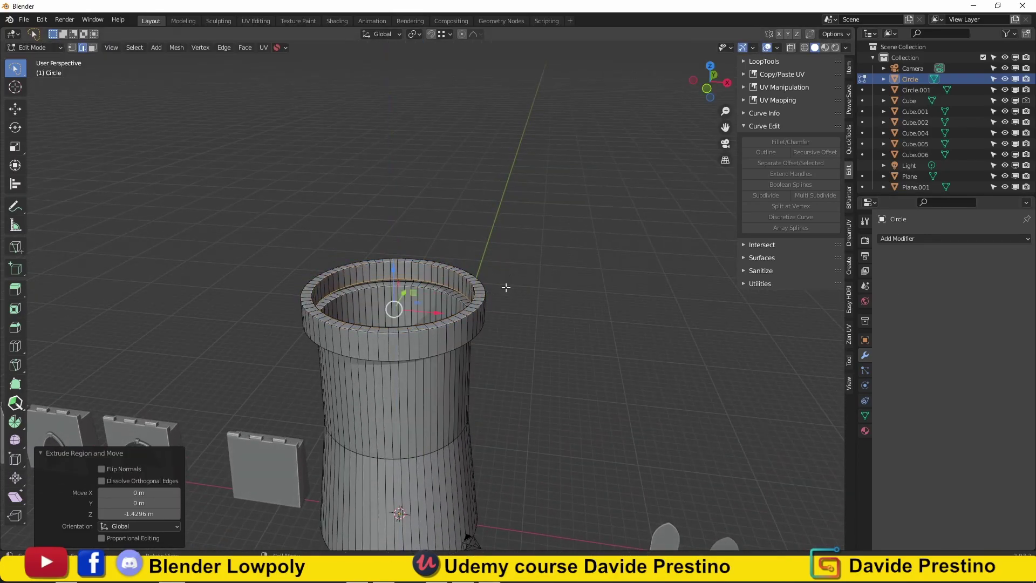
{"action": "mouse_move", "coordinate": [506, 287]}
{"action": "middle_mouse_down"}
{"action": "mouse_move", "coordinate": [507, 306]}
{"action": "mouse_move", "coordinate": [453, 296]}
{"action": "middle_mouse_up"}
{"action": "key", "text": "s"}
{"action": "left_click", "coordinate": [507, 306]}
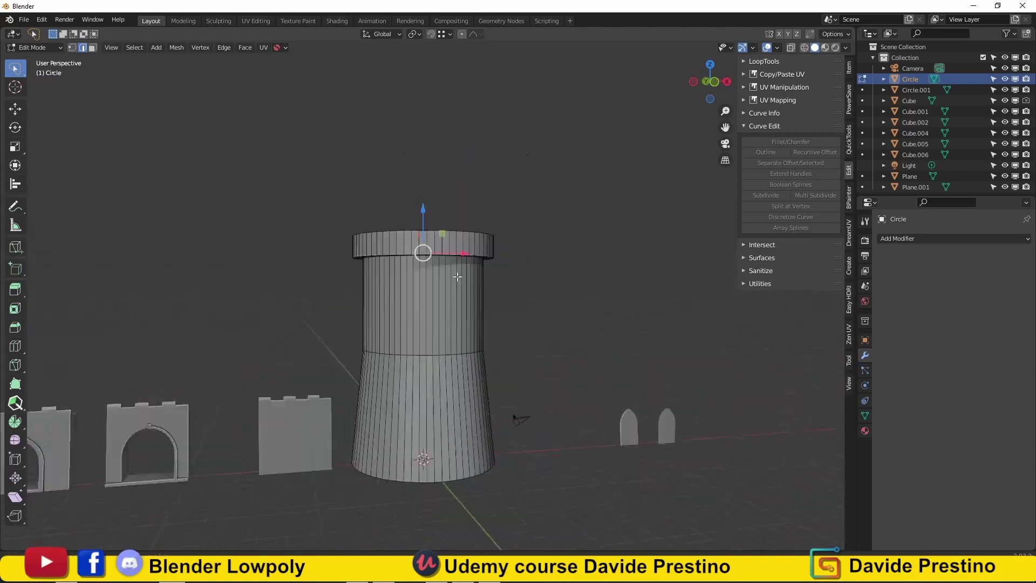
{"action": "key", "text": "f"}
{"action": "scroll", "coordinate": [453, 296], "scroll_direction": "up", "scroll_amount": 3}
{"action": "key", "text": "KP_7"}
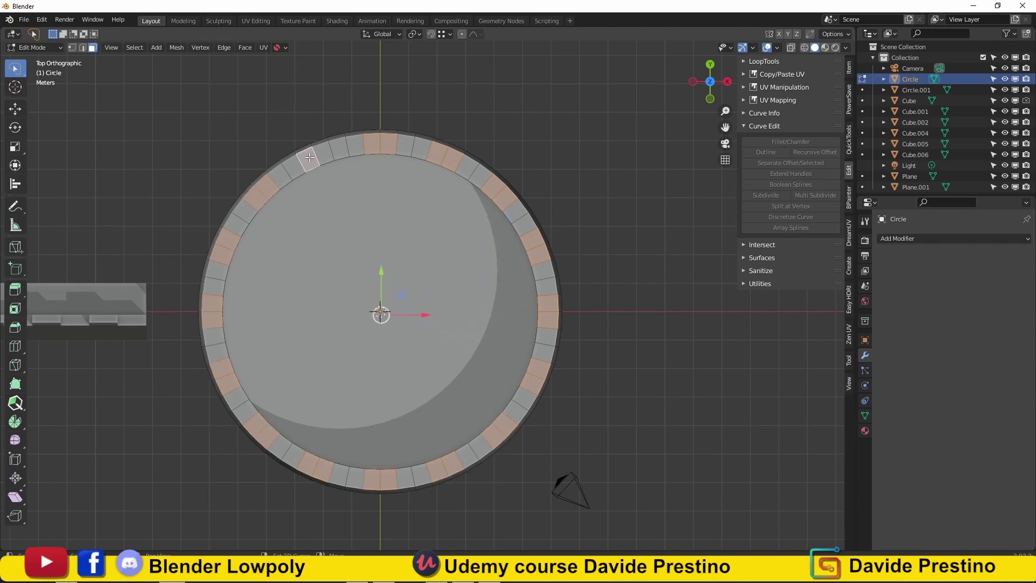
Extrude the selected rim blocks upward into merlons, crenellating the parapet
{"action": "key", "text": "KP_1"}
{"action": "key", "text": "e"}
{"action": "left_click", "coordinate": [389, 220]}
{"action": "mouse_move", "coordinate": [388, 219]}
{"action": "middle_mouse_down"}
{"action": "mouse_move", "coordinate": [538, 361]}
{"action": "mouse_move", "coordinate": [438, 373]}
{"action": "middle_mouse_up"}
{"action": "key", "text": "2"}
{"action": "left_click", "coordinate": [538, 360]}
{"action": "middle_click_drag", "start_coordinate": [459, 388], "coordinate": [338, 359]}
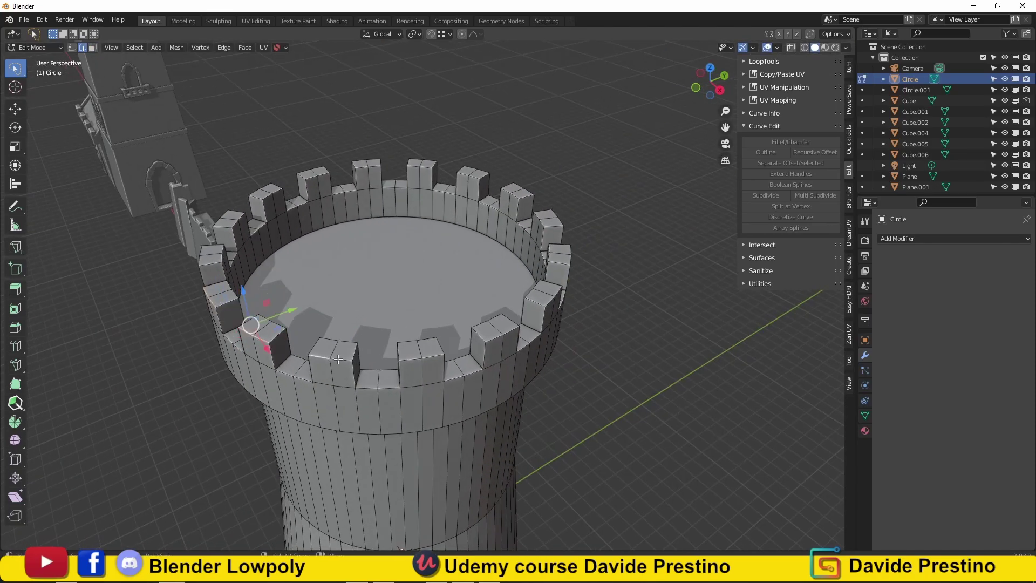
{"action": "middle_click_drag", "start_coordinate": [433, 356], "coordinate": [489, 381]}
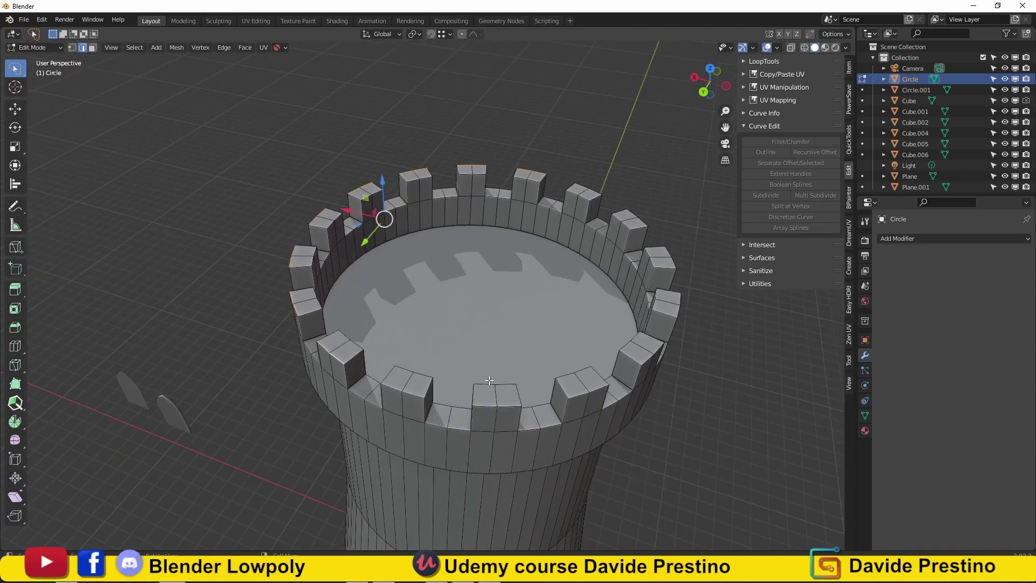
{"action": "middle_click_drag", "start_coordinate": [601, 392], "coordinate": [454, 440]}
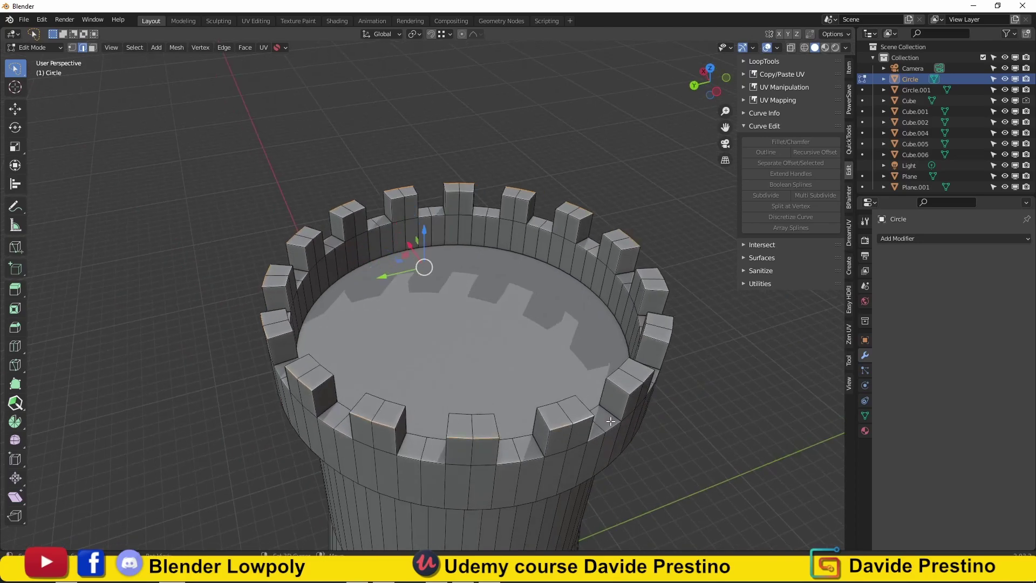
{"action": "mouse_move", "coordinate": [611, 421]}
{"action": "middle_mouse_down"}
{"action": "mouse_move", "coordinate": [608, 358]}
{"action": "mouse_move", "coordinate": [310, 335]}
{"action": "mouse_move", "coordinate": [468, 303]}
{"action": "mouse_move", "coordinate": [448, 253]}
{"action": "mouse_move", "coordinate": [329, 273]}
{"action": "mouse_move", "coordinate": [421, 275]}
{"action": "mouse_move", "coordinate": [412, 225]}
{"action": "mouse_move", "coordinate": [331, 238]}
{"action": "mouse_move", "coordinate": [303, 218]}
{"action": "middle_mouse_up"}
{"action": "left_click", "coordinate": [617, 370]}
Select four alternating faces on the underside of the overhanging rim
{"action": "left_click", "coordinate": [470, 258], "text": "shift"}
{"action": "left_click", "coordinate": [373, 257], "text": "shift"}
{"action": "left_click", "coordinate": [340, 264], "text": "shift"}
{"action": "left_click", "coordinate": [412, 224], "text": "shift"}
Add one more underside face and extrude them straight down along Z into corbel blocks
{"action": "left_click", "coordinate": [389, 234], "text": "shift"}
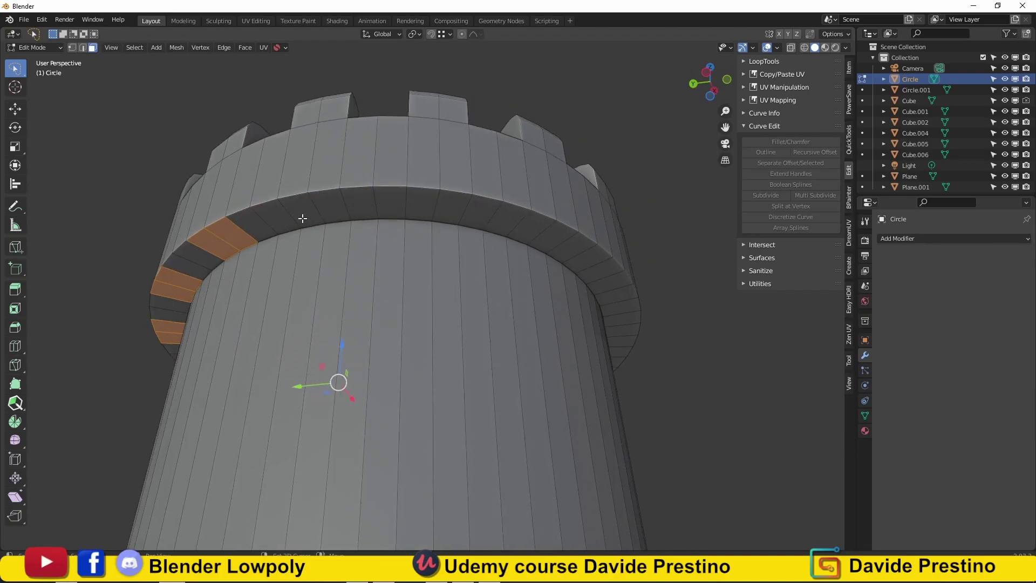
{"action": "middle_click_drag", "start_coordinate": [475, 212], "coordinate": [335, 233]}
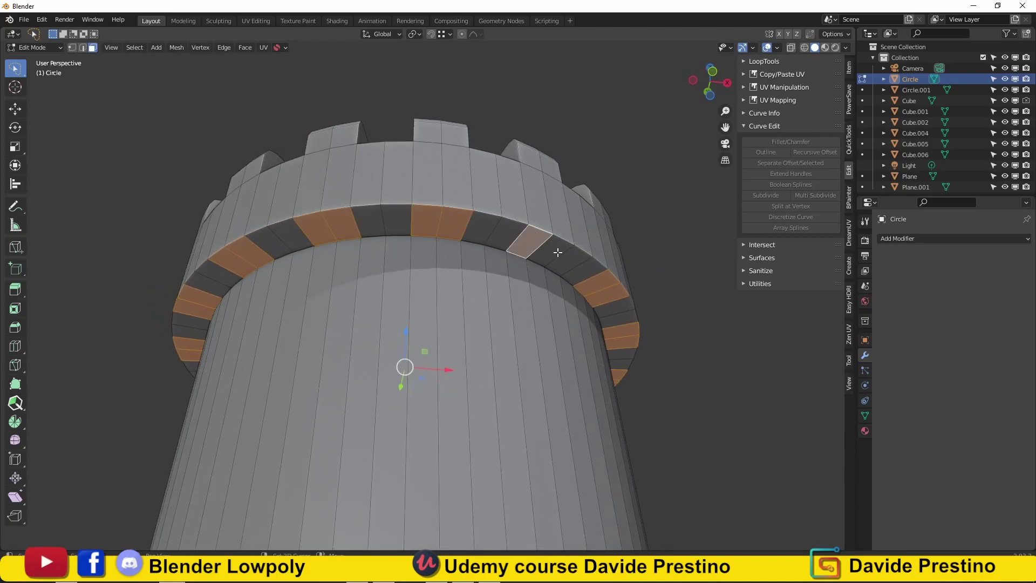
{"action": "mouse_move", "coordinate": [558, 252]}
{"action": "middle_mouse_down"}
{"action": "mouse_move", "coordinate": [444, 273]}
{"action": "mouse_move", "coordinate": [453, 321]}
{"action": "middle_mouse_up"}
{"action": "key", "text": "e"}
{"action": "key", "text": "z"}
{"action": "left_click", "coordinate": [445, 277]}
Lower a selected corbel block face along Z
{"action": "left_click", "coordinate": [328, 233]}
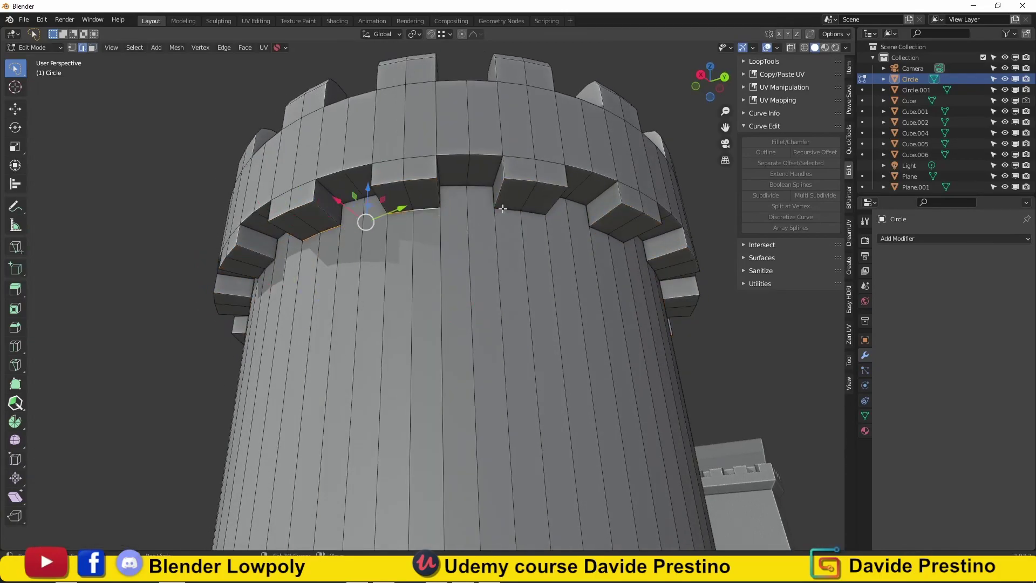
{"action": "middle_click_drag", "start_coordinate": [502, 209], "coordinate": [448, 222]}
{"action": "mouse_move", "coordinate": [549, 233]}
{"action": "middle_mouse_down"}
{"action": "mouse_move", "coordinate": [520, 255]}
{"action": "mouse_move", "coordinate": [448, 235]}
{"action": "mouse_move", "coordinate": [358, 244]}
{"action": "middle_mouse_up"}
{"action": "key", "text": "g"}
{"action": "key", "text": "z"}
{"action": "left_click", "coordinate": [419, 223]}
Select the rim's edge ring and thicken it outward into a ledge with Shrink/Fatten
{"action": "left_click", "coordinate": [502, 220]}
{"action": "middle_click_drag", "start_coordinate": [604, 277], "coordinate": [382, 243]}
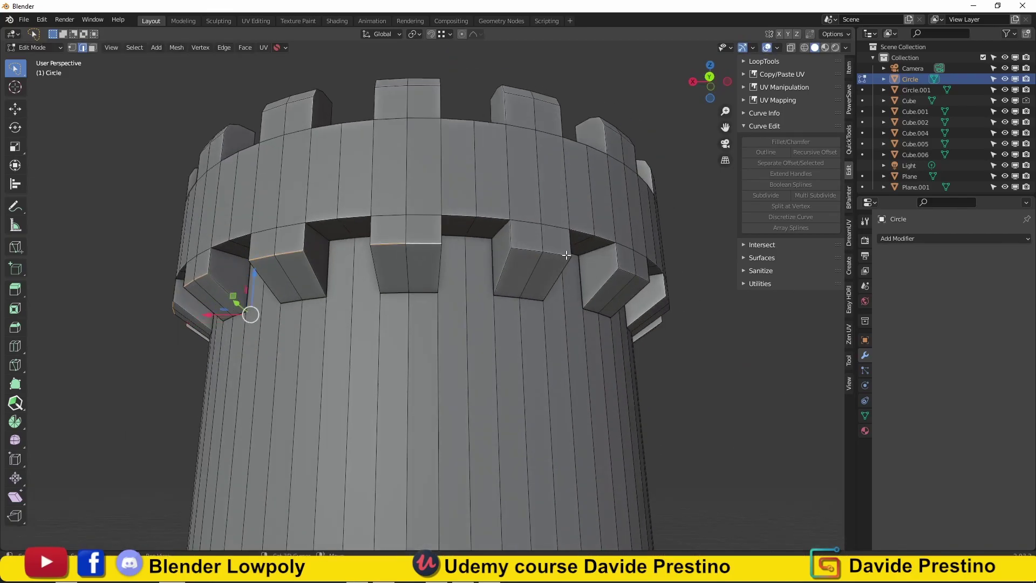
{"action": "middle_click_drag", "start_coordinate": [566, 254], "coordinate": [309, 267]}
{"action": "middle_click_drag", "start_coordinate": [560, 280], "coordinate": [330, 292]}
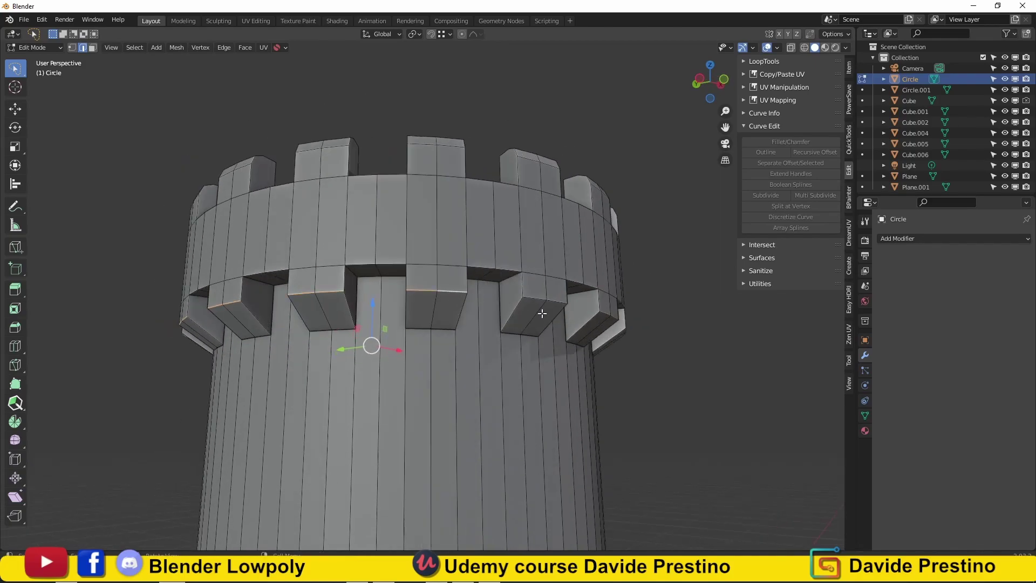
{"action": "mouse_move", "coordinate": [542, 313]}
{"action": "middle_mouse_down"}
{"action": "mouse_move", "coordinate": [378, 302]}
{"action": "mouse_move", "coordinate": [575, 341]}
{"action": "middle_mouse_up"}
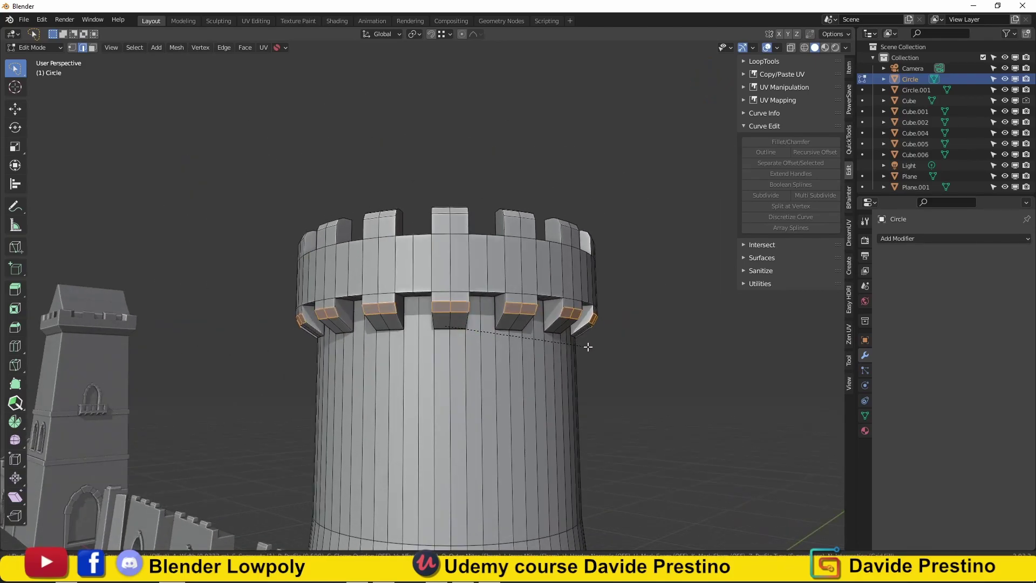
{"action": "left_click", "coordinate": [589, 349]}
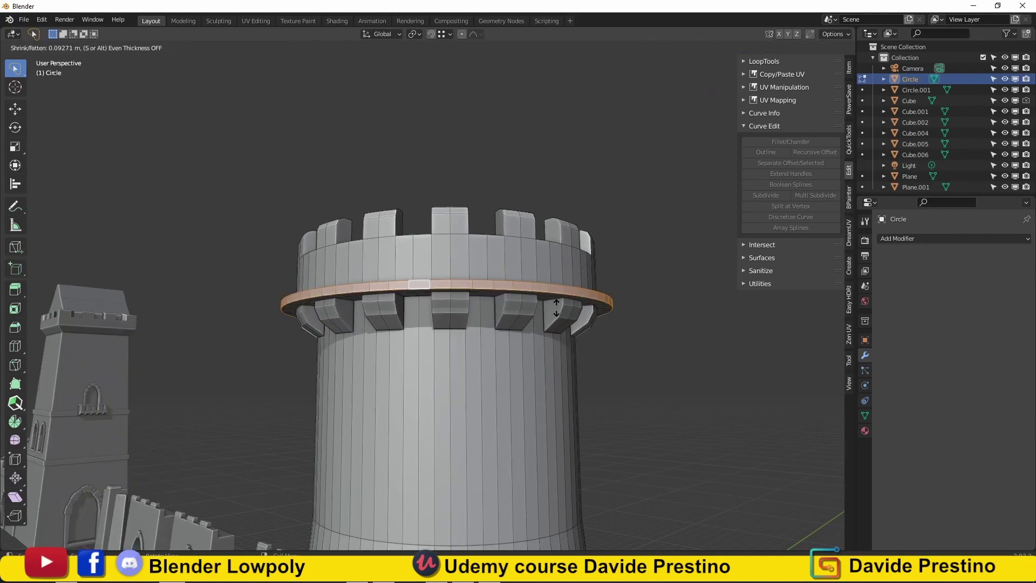
{"action": "key", "text": "Tab"}
{"action": "mouse_move", "coordinate": [574, 346]}
{"action": "middle_mouse_down"}
{"action": "mouse_move", "coordinate": [432, 319]}
{"action": "mouse_move", "coordinate": [480, 304]}
{"action": "middle_mouse_up"}
Scale the tower's height along Z to 0.868, checking it from the front view
{"action": "scroll", "coordinate": [486, 324], "scroll_direction": "down", "scroll_amount": 3}
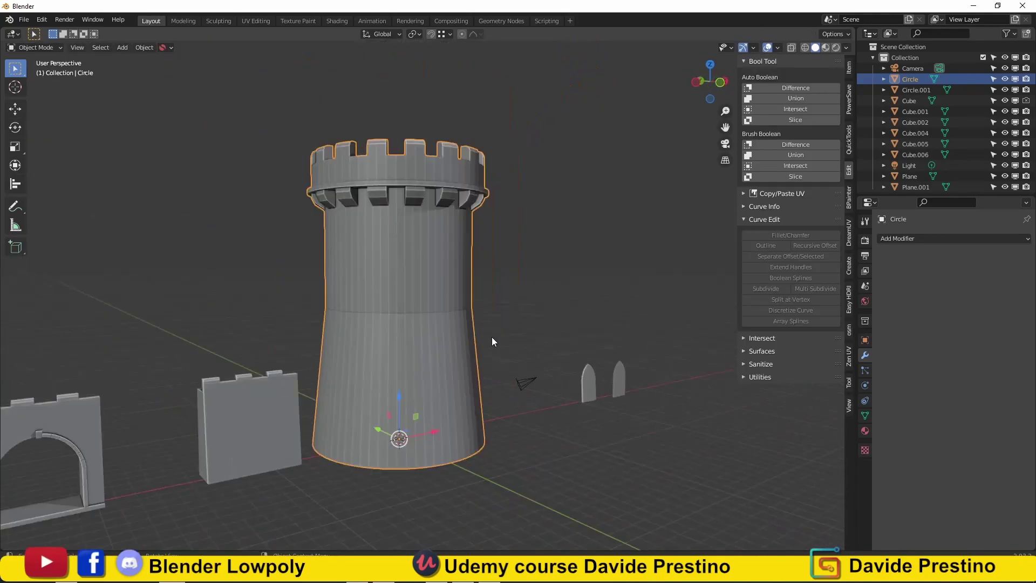
{"action": "middle_click_drag", "start_coordinate": [491, 341], "coordinate": [388, 365]}
{"action": "key", "text": "z"}
{"action": "left_click", "coordinate": [575, 365]}
{"action": "key", "text": "KP_1"}
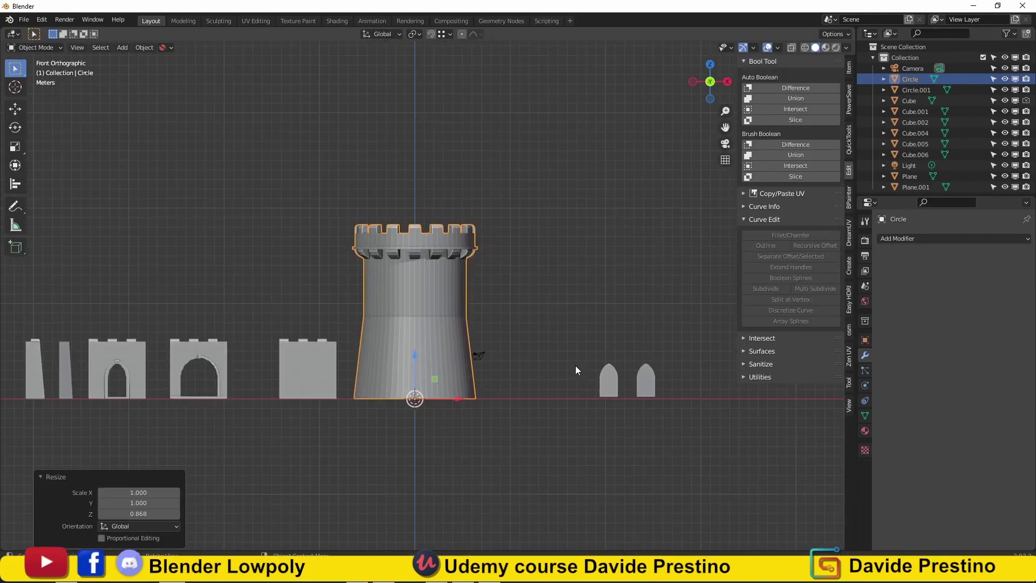
{"action": "middle_click_drag", "start_coordinate": [575, 365], "coordinate": [441, 307]}
{"action": "key", "text": "KP_1"}
{"action": "middle_click_drag", "start_coordinate": [608, 270], "coordinate": [587, 311]}
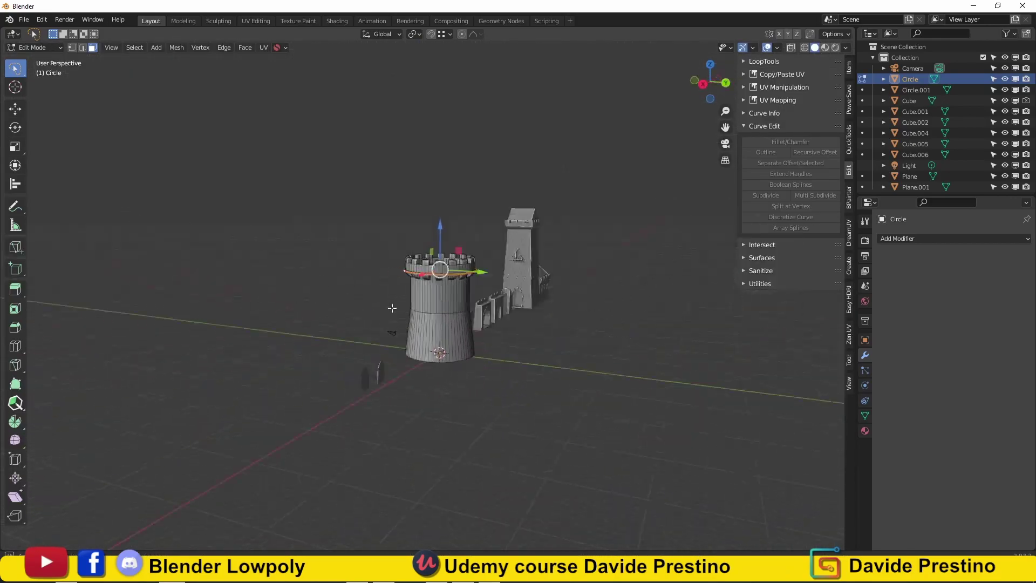
Apply the tower's scale with Ctrl+A and zoom in on the tower
{"action": "key", "text": "ctrl+a"}
{"action": "left_click", "coordinate": [426, 305]}
{"action": "scroll", "coordinate": [504, 308], "scroll_direction": "up", "scroll_amount": 3}
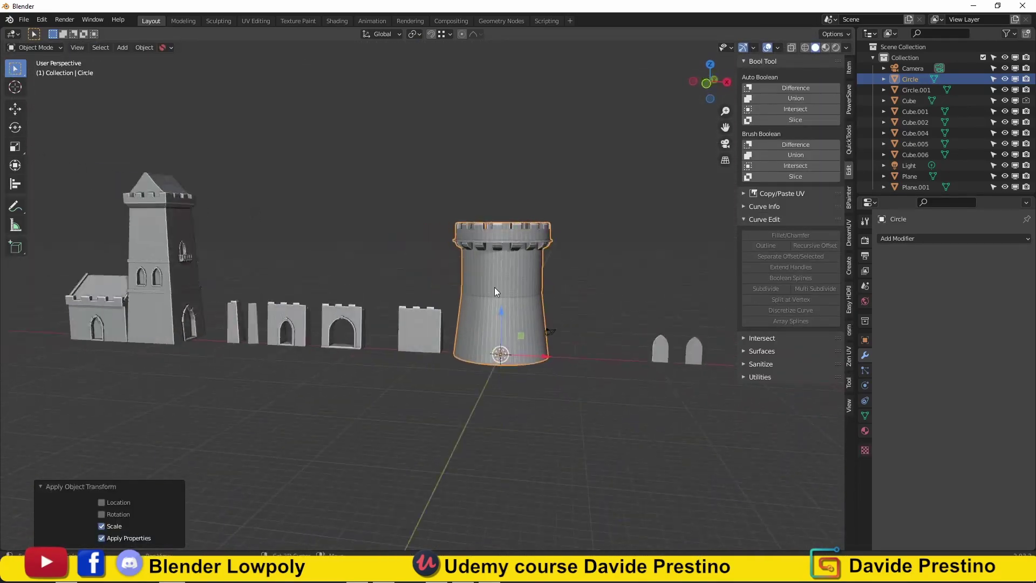
{"action": "middle_click_drag", "start_coordinate": [495, 287], "coordinate": [486, 276]}
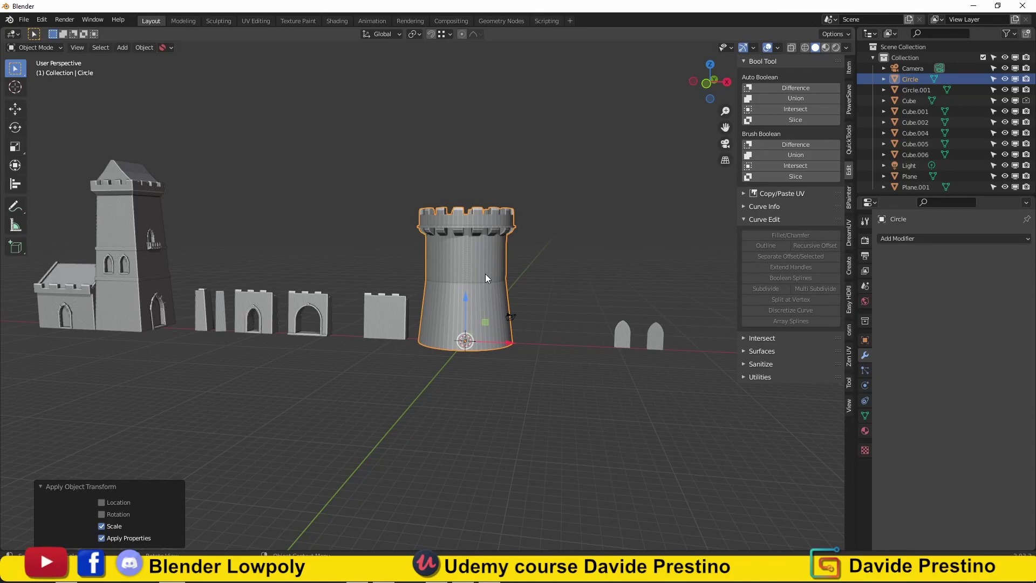
{"action": "middle_click_drag", "start_coordinate": [474, 277], "coordinate": [451, 306]}
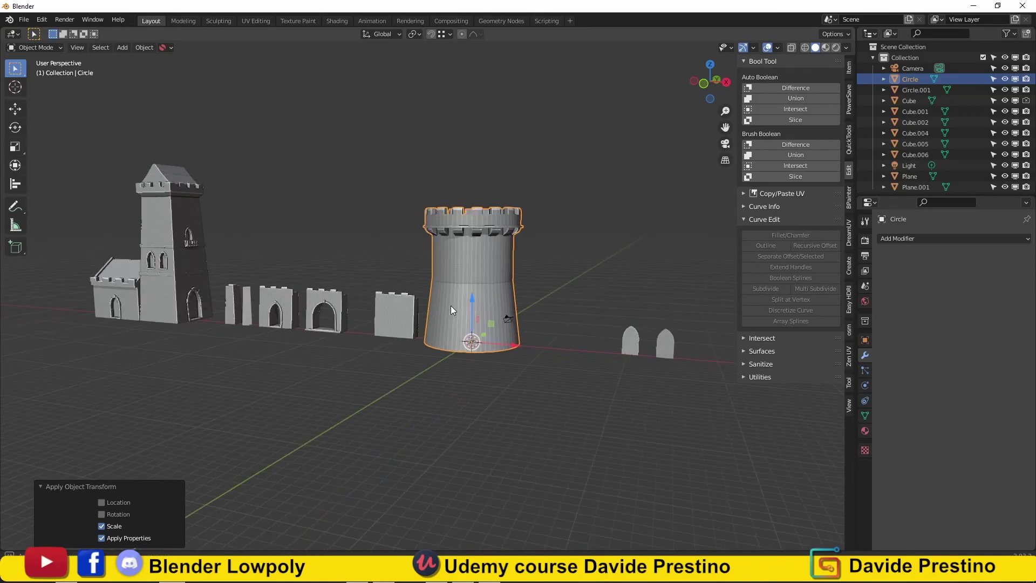
{"action": "scroll", "coordinate": [452, 305], "scroll_direction": "up", "scroll_amount": 3}
Add a horizontal loop cut around the tower and extrude the selected faces outward
{"action": "key", "text": "Tab"}
{"action": "key", "text": "ctrl+r"}
{"action": "left_click", "coordinate": [510, 290]}
{"action": "mouse_move", "coordinate": [510, 290]}
{"action": "middle_mouse_down"}
{"action": "mouse_move", "coordinate": [455, 324]}
{"action": "mouse_move", "coordinate": [548, 337]}
{"action": "middle_mouse_up"}
{"action": "key", "text": "e"}
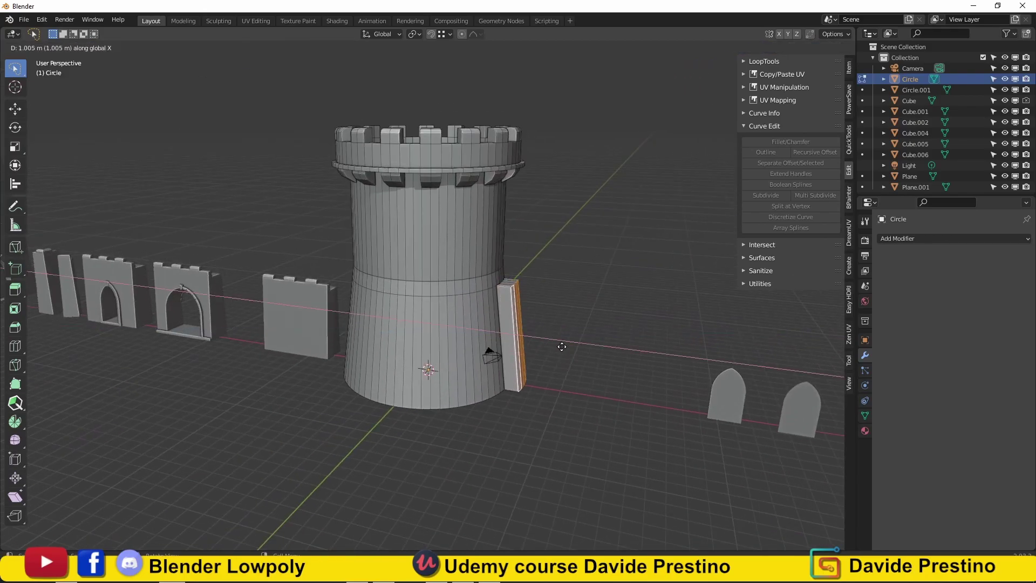
{"action": "left_click", "coordinate": [561, 346]}
{"action": "scroll", "coordinate": [561, 347], "scroll_direction": "up", "scroll_amount": 3}
Select two top vertices of the slab, then return to Object Mode to view the tower's side
{"action": "left_click", "coordinate": [486, 305], "text": "ctrl"}
{"action": "left_click", "coordinate": [498, 485], "text": "ctrl"}
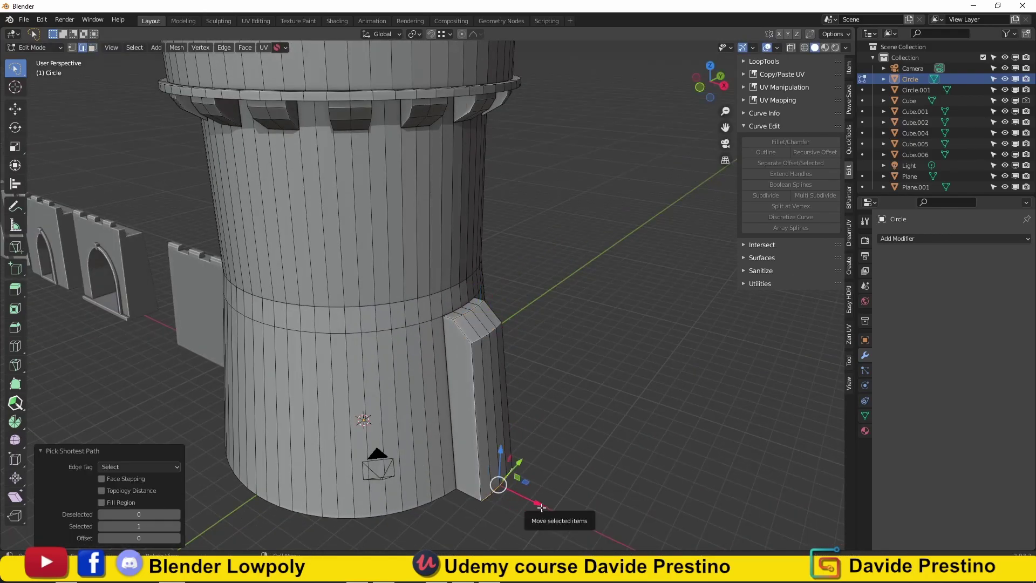
{"action": "key", "text": "Tab"}
{"action": "scroll", "coordinate": [542, 370], "scroll_direction": "down", "scroll_amount": 4}
{"action": "mouse_move", "coordinate": [542, 371]}
{"action": "middle_mouse_down"}
{"action": "mouse_move", "coordinate": [544, 403]}
{"action": "mouse_move", "coordinate": [787, 388]}
{"action": "mouse_move", "coordinate": [769, 390]}
{"action": "middle_mouse_up"}
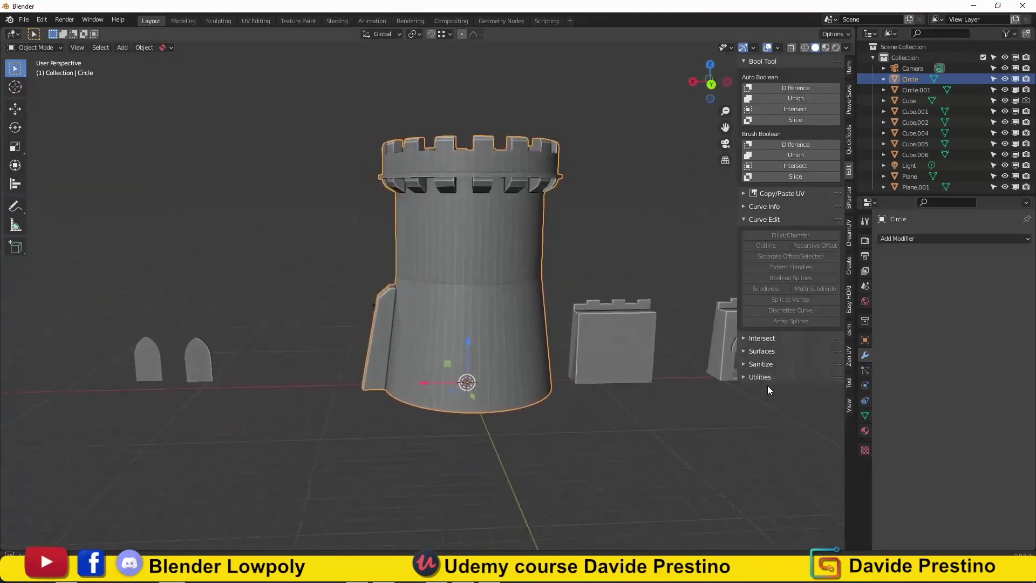
{"action": "middle_click_drag", "start_coordinate": [702, 386], "coordinate": [484, 381]}
Extrude a vertical face strip on the tower's side along its normals into a buttress slab
{"action": "key", "text": "Tab"}
{"action": "scroll", "coordinate": [492, 382], "scroll_direction": "up", "scroll_amount": 3}
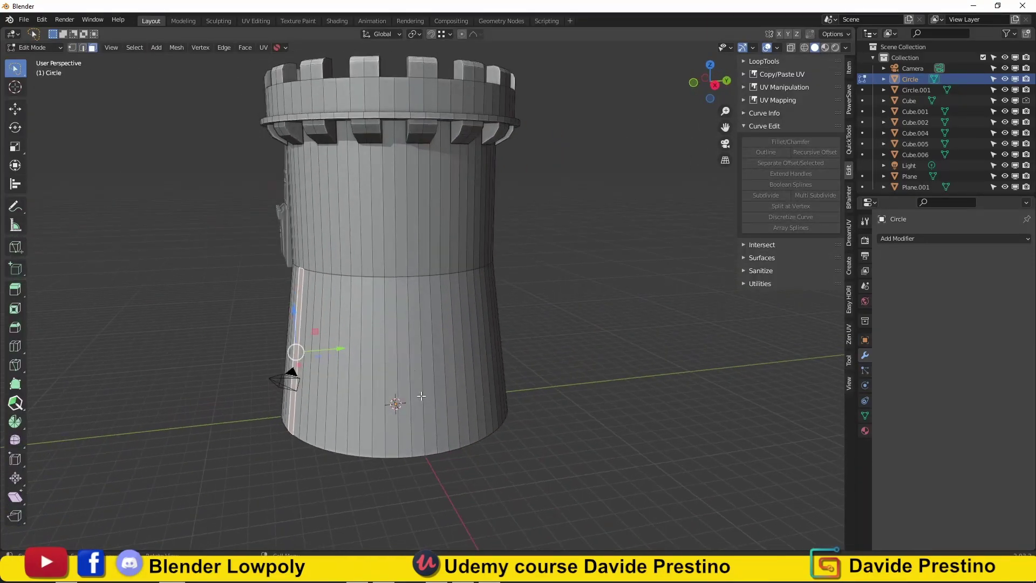
{"action": "left_click", "coordinate": [420, 399]}
{"action": "middle_click_drag", "start_coordinate": [420, 400], "coordinate": [378, 404]}
{"action": "scroll", "coordinate": [378, 405], "scroll_direction": "up", "scroll_amount": 2}
{"action": "left_click", "coordinate": [342, 403], "text": "shift"}
{"action": "key", "text": "alt+e"}
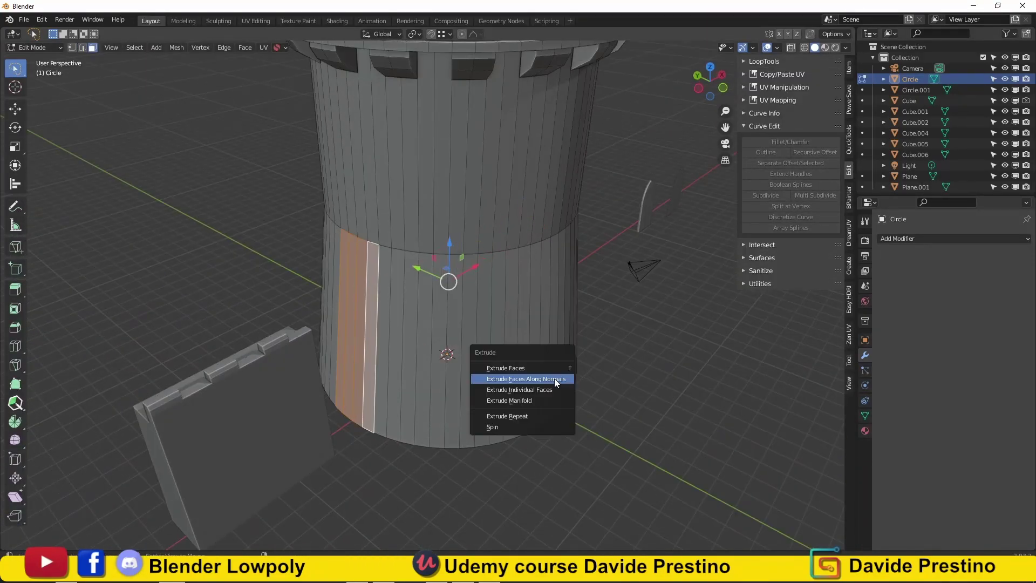
{"action": "left_click", "coordinate": [540, 376]}
{"action": "key", "text": "2"}
{"action": "left_click", "coordinate": [448, 335], "text": "ctrl"}
Flare the slab's bottom edge outward 0.827 m along X
{"action": "mouse_move", "coordinate": [448, 335]}
{"action": "middle_mouse_down"}
{"action": "mouse_move", "coordinate": [388, 318]}
{"action": "mouse_move", "coordinate": [617, 285]}
{"action": "middle_mouse_up"}
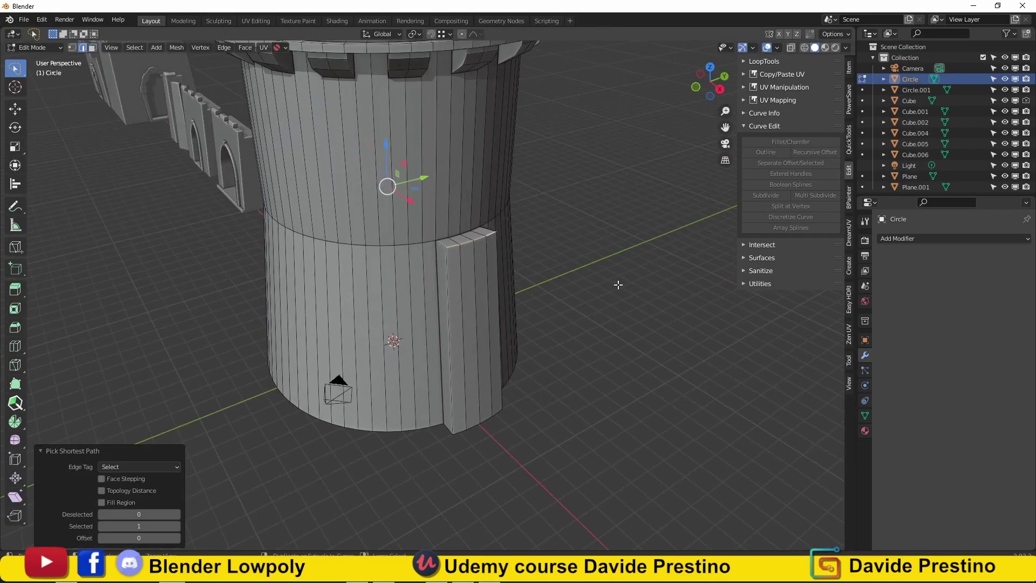
{"action": "left_click", "coordinate": [475, 438]}
{"action": "key", "text": "g"}
{"action": "key", "text": "x"}
{"action": "left_click", "coordinate": [460, 436]}
{"action": "scroll", "coordinate": [459, 436], "scroll_direction": "down", "scroll_amount": 3}
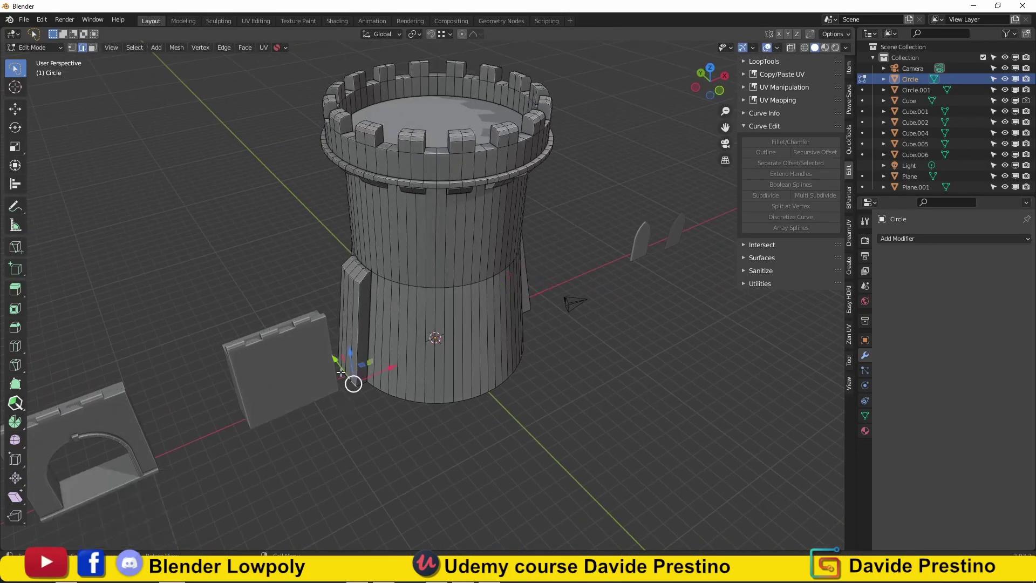
Duplicate and mirror the flared slab along X to the tower's opposite side
{"action": "key", "text": "shift+d"}
{"action": "key", "text": "ctrl+m"}
{"action": "key", "text": "x"}
{"action": "key", "text": "Return"}
{"action": "key", "text": "Tab"}
{"action": "scroll", "coordinate": [221, 328], "scroll_direction": "down", "scroll_amount": 2}
{"action": "middle_click_drag", "start_coordinate": [222, 329], "coordinate": [407, 344]}
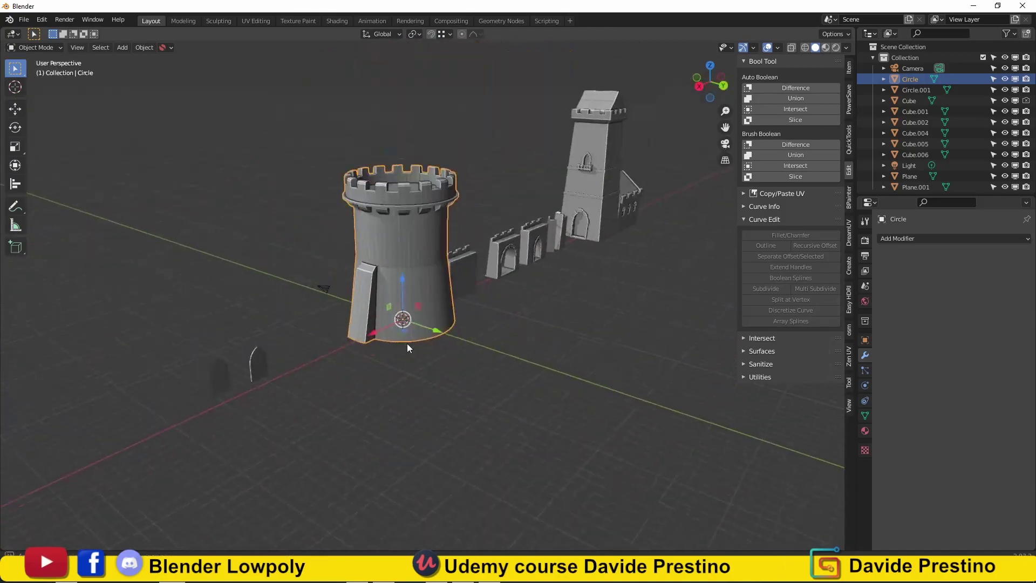
{"action": "scroll", "coordinate": [527, 353], "scroll_direction": "up", "scroll_amount": 3}
Try lowering the slab's top vertices vertically, cancel it, and view the scene from the front
{"action": "key", "text": "Tab"}
{"action": "middle_click_drag", "start_coordinate": [500, 317], "coordinate": [410, 220]}
{"action": "key", "text": "g"}
{"action": "key", "text": "z"}
{"action": "left_click", "coordinate": [413, 232]}
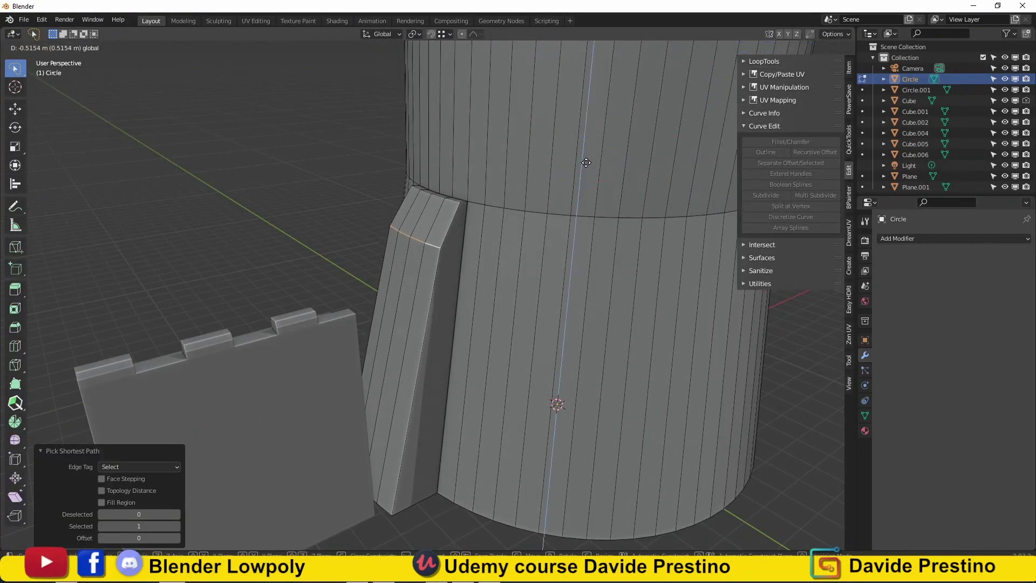
{"action": "scroll", "coordinate": [534, 348], "scroll_direction": "down", "scroll_amount": 5}
{"action": "key", "text": "Escape"}
{"action": "key", "text": "Tab"}
{"action": "scroll", "coordinate": [627, 338], "scroll_direction": "down", "scroll_amount": 4}
{"action": "mouse_move", "coordinate": [627, 339]}
{"action": "middle_mouse_down"}
{"action": "mouse_move", "coordinate": [328, 362]}
{"action": "mouse_move", "coordinate": [620, 378]}
{"action": "middle_mouse_up"}
{"action": "key", "text": "KP_1"}
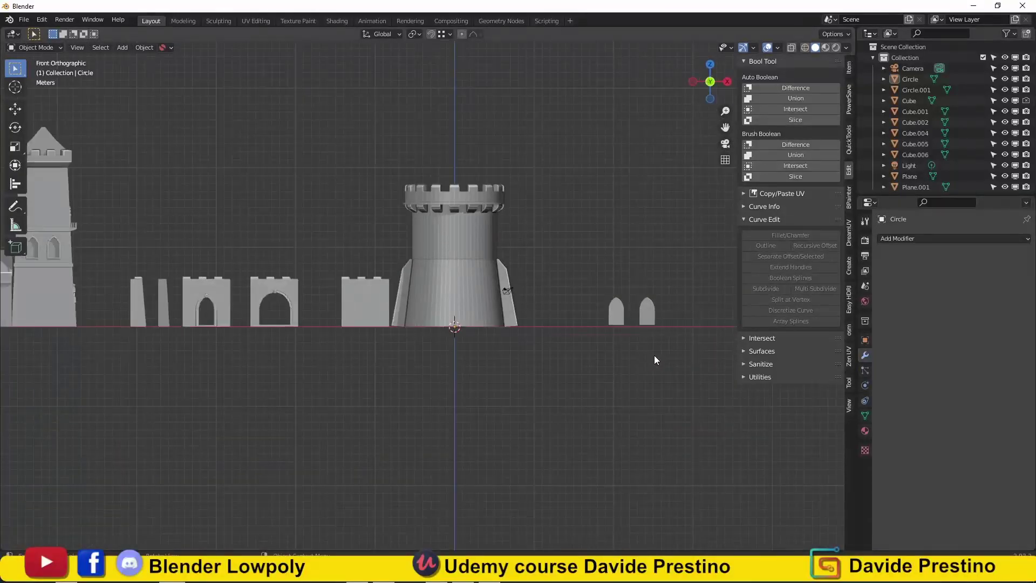
Duplicate the right pointed arch and widen the copy horizontally at the tower
{"action": "left_click", "coordinate": [651, 322]}
{"action": "key", "text": "shift+d"}
{"action": "left_click", "coordinate": [507, 322]}
{"action": "key", "text": "s"}
{"action": "key", "text": "x"}
{"action": "left_click", "coordinate": [507, 323]}
{"action": "key", "text": "s"}
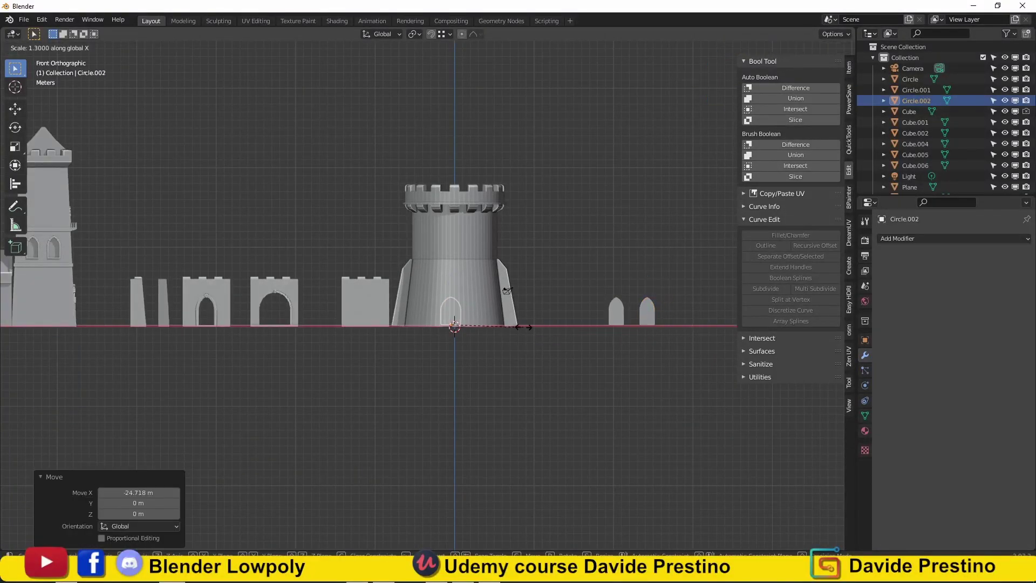
{"action": "left_click", "coordinate": [560, 330]}
Move the arch copy into the tower's base
{"action": "mouse_move", "coordinate": [560, 330]}
{"action": "middle_mouse_down"}
{"action": "mouse_move", "coordinate": [486, 324]}
{"action": "mouse_move", "coordinate": [472, 300]}
{"action": "middle_mouse_up"}
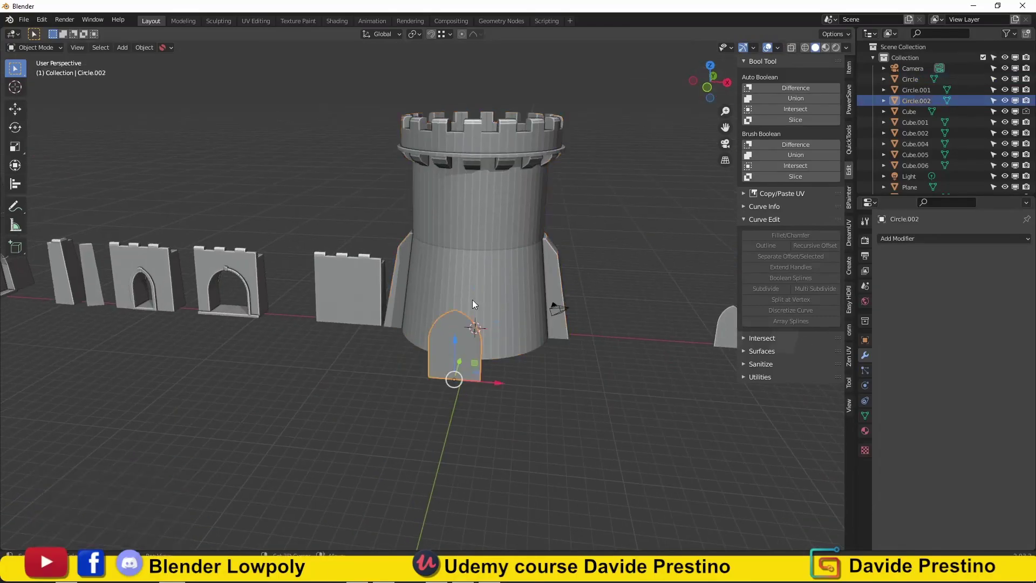
{"action": "left_click", "coordinate": [472, 299], "text": "shift"}
{"action": "left_click", "coordinate": [849, 68]}
{"action": "mouse_move", "coordinate": [724, 356]}
{"action": "middle_mouse_down"}
{"action": "mouse_move", "coordinate": [515, 339]}
{"action": "mouse_move", "coordinate": [418, 368]}
{"action": "middle_mouse_up"}
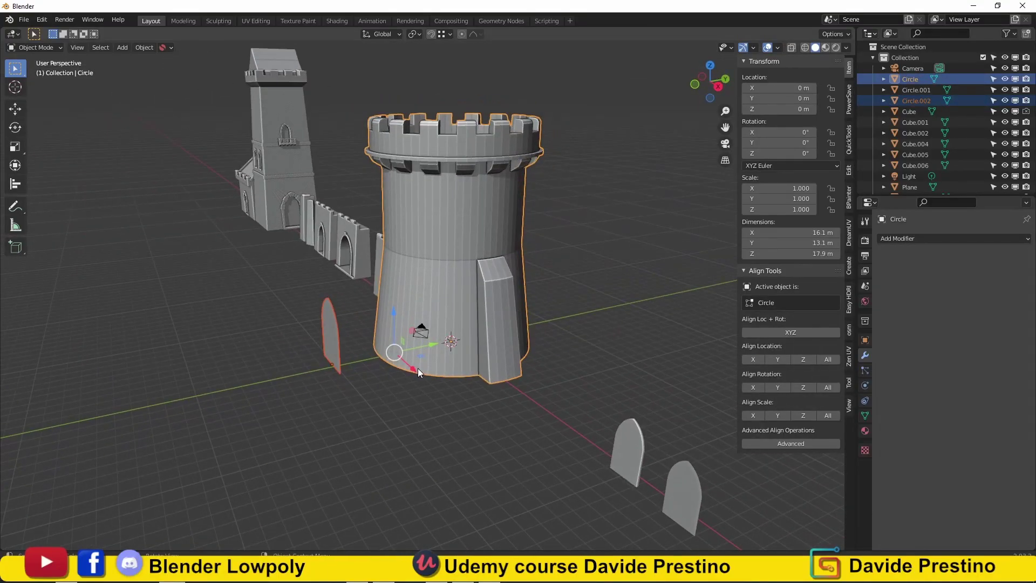
{"action": "scroll", "coordinate": [418, 368], "scroll_direction": "up", "scroll_amount": 3}
{"action": "left_click", "coordinate": [343, 378]}
{"action": "key", "text": "g"}
{"action": "left_click", "coordinate": [395, 413]}
{"action": "mouse_move", "coordinate": [395, 413]}
{"action": "middle_mouse_down"}
{"action": "mouse_move", "coordinate": [409, 397]}
{"action": "mouse_move", "coordinate": [562, 344]}
{"action": "mouse_move", "coordinate": [446, 371]}
{"action": "mouse_move", "coordinate": [339, 361]}
{"action": "mouse_move", "coordinate": [447, 333]}
{"action": "middle_mouse_up"}
{"action": "left_click", "coordinate": [409, 398]}
{"action": "scroll", "coordinate": [442, 370], "scroll_direction": "up", "scroll_amount": 2}
{"action": "left_click", "coordinate": [339, 361]}
Delete the arch copy's face (Only Faces) and its bottom edge, leaving an outline
{"action": "key", "text": "Tab"}
{"action": "left_click", "coordinate": [447, 333]}
{"action": "key", "text": "x"}
{"action": "left_click", "coordinate": [440, 391]}
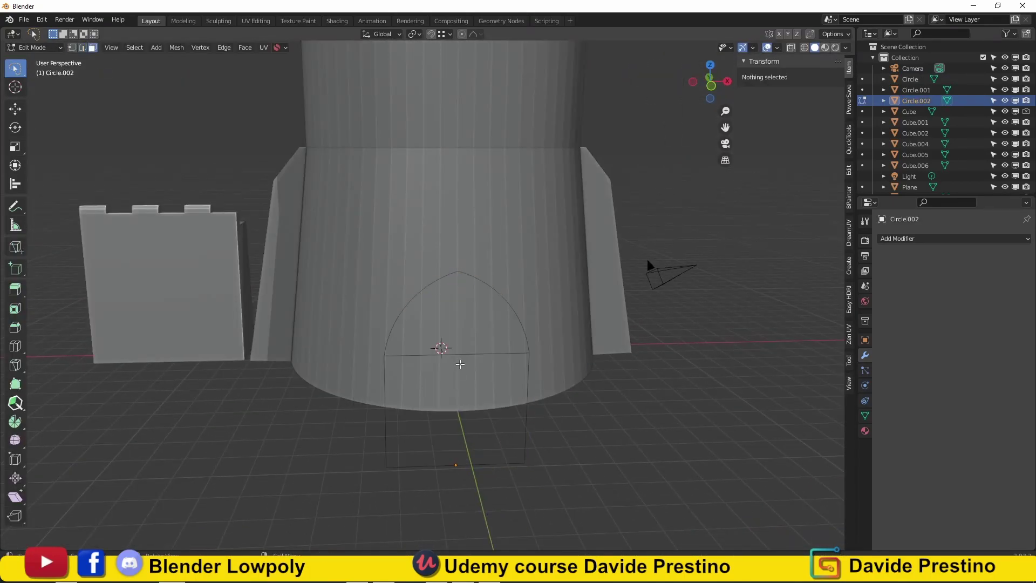
{"action": "key", "text": "2"}
{"action": "left_click", "coordinate": [456, 354]}
{"action": "key", "text": "x"}
{"action": "left_click", "coordinate": [432, 321]}
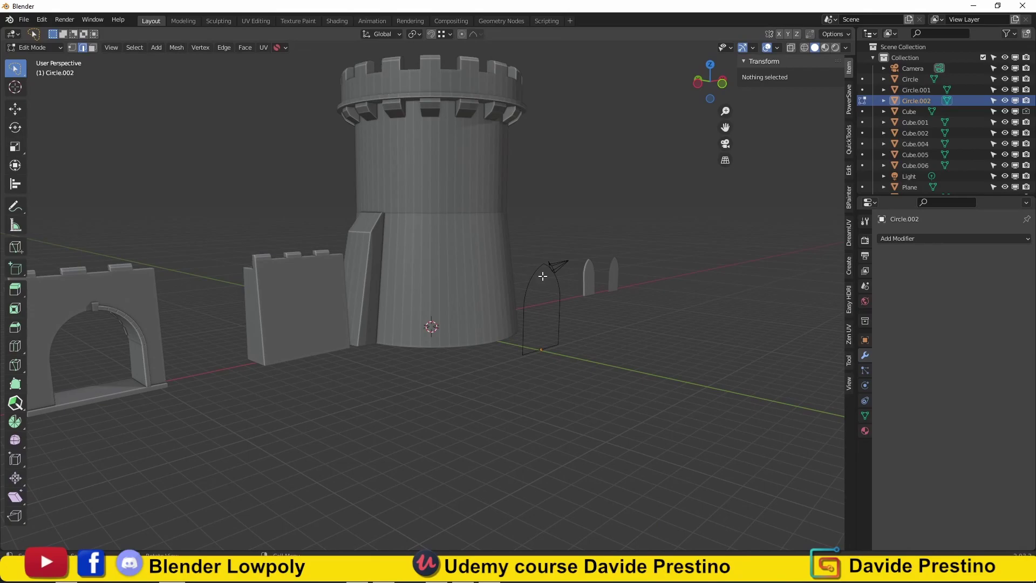
Select the linked arch outline geometry and adjust the view slightly
{"action": "key", "text": "Tab"}
{"action": "left_click", "coordinate": [465, 279], "text": "shift"}
{"action": "key", "text": "Tab"}
{"action": "key", "text": "l"}
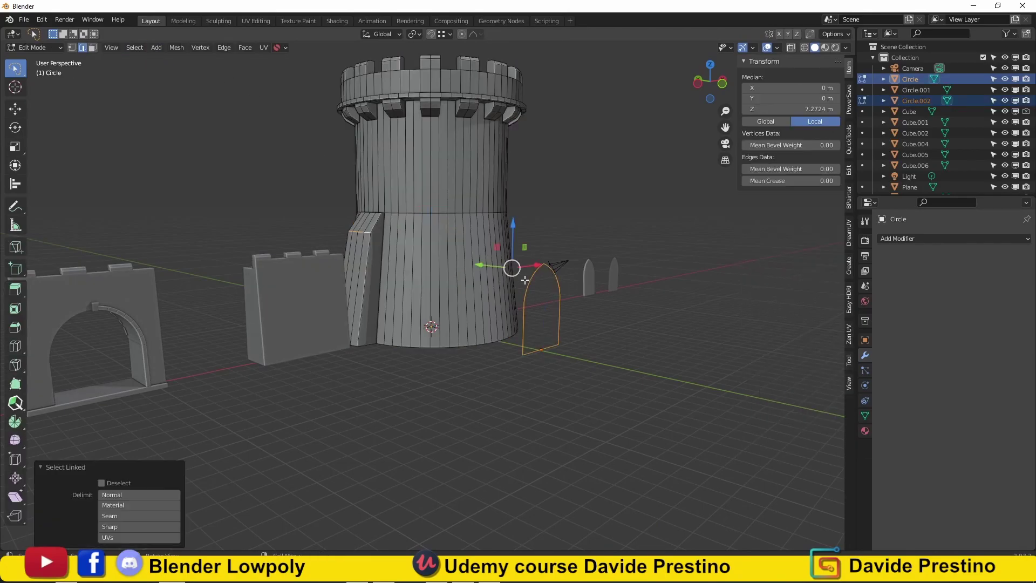
{"action": "left_click", "coordinate": [156, 47]}
{"action": "mouse_move", "coordinate": [223, 47]}
{"action": "left_click", "coordinate": [254, 188]}
{"action": "middle_click_drag", "start_coordinate": [252, 232], "coordinate": [270, 226]}
Select the arch outline object and all its linked geometry in Edit Mode
{"action": "left_click", "coordinate": [224, 47]}
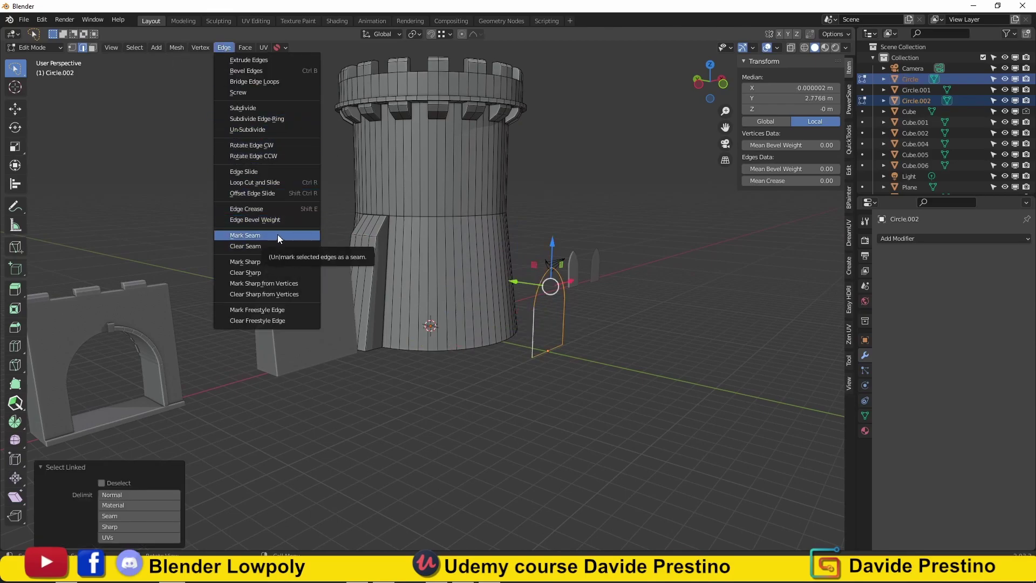
{"action": "key", "text": "Tab"}
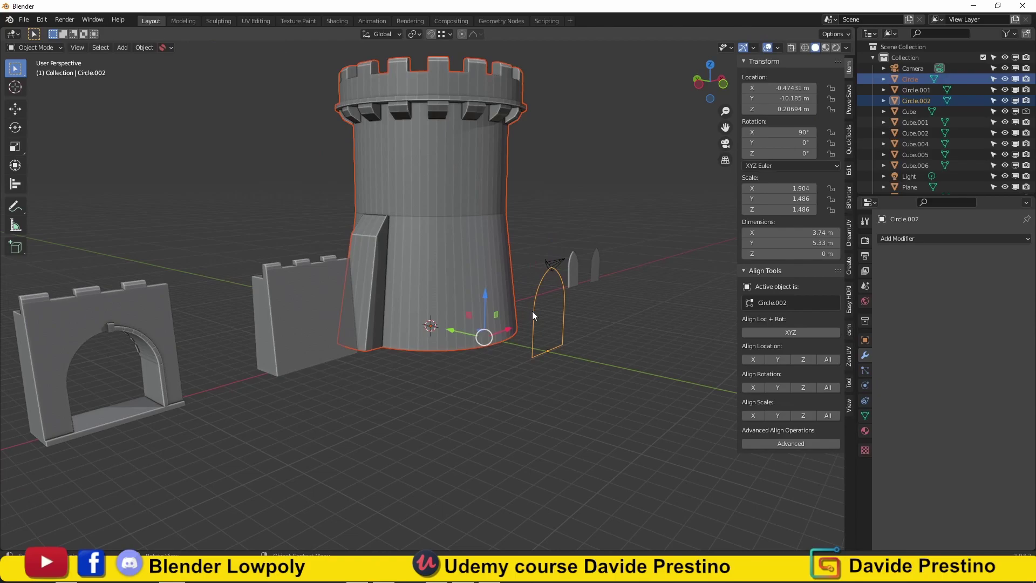
{"action": "left_click", "coordinate": [532, 310]}
{"action": "left_click", "coordinate": [487, 300]}
{"action": "left_click", "coordinate": [533, 301]}
{"action": "key", "text": "Tab"}
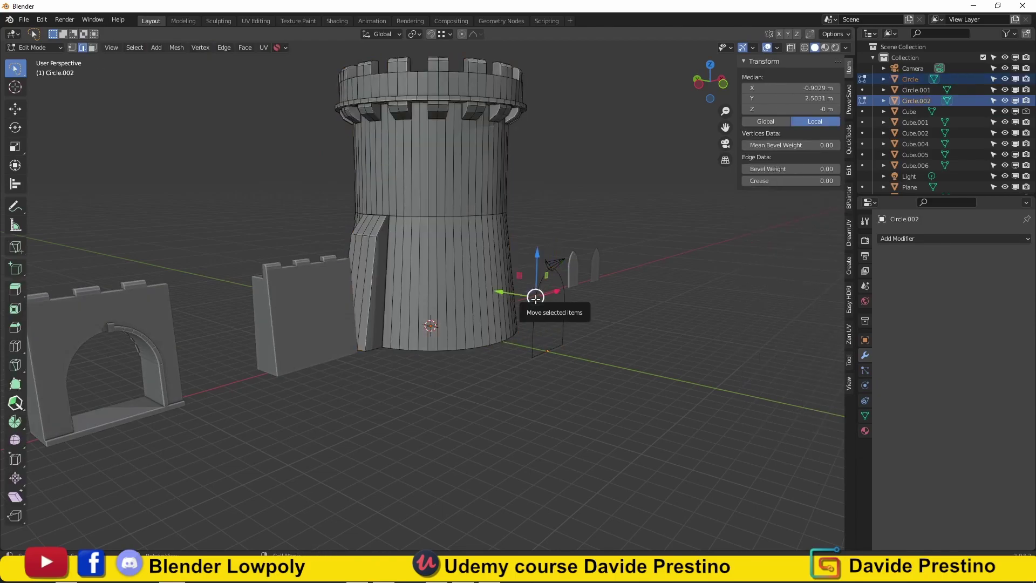
{"action": "key", "text": "ctrl+l"}
{"action": "left_click", "coordinate": [169, 49]}
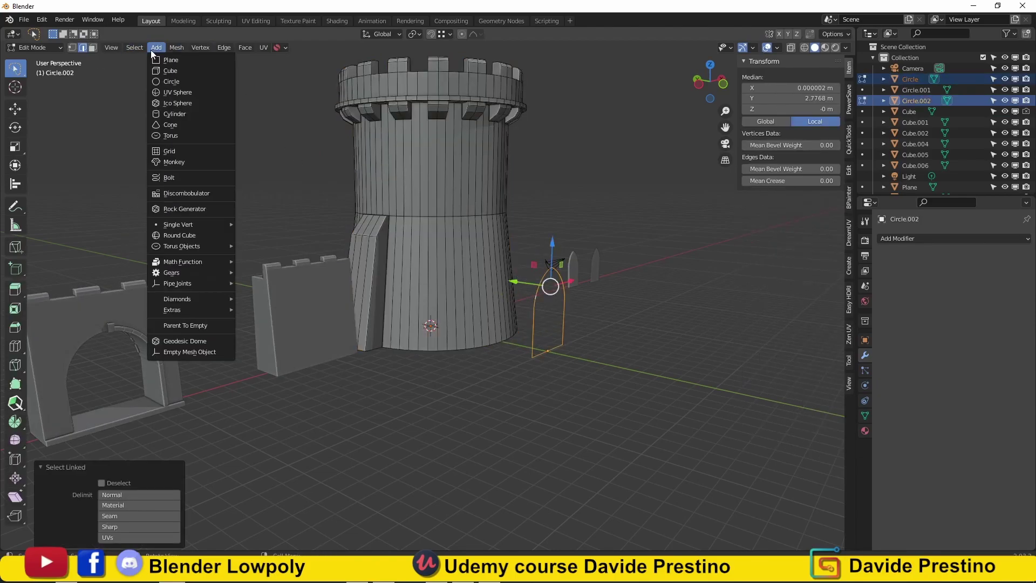
{"action": "left_click", "coordinate": [211, 171]}
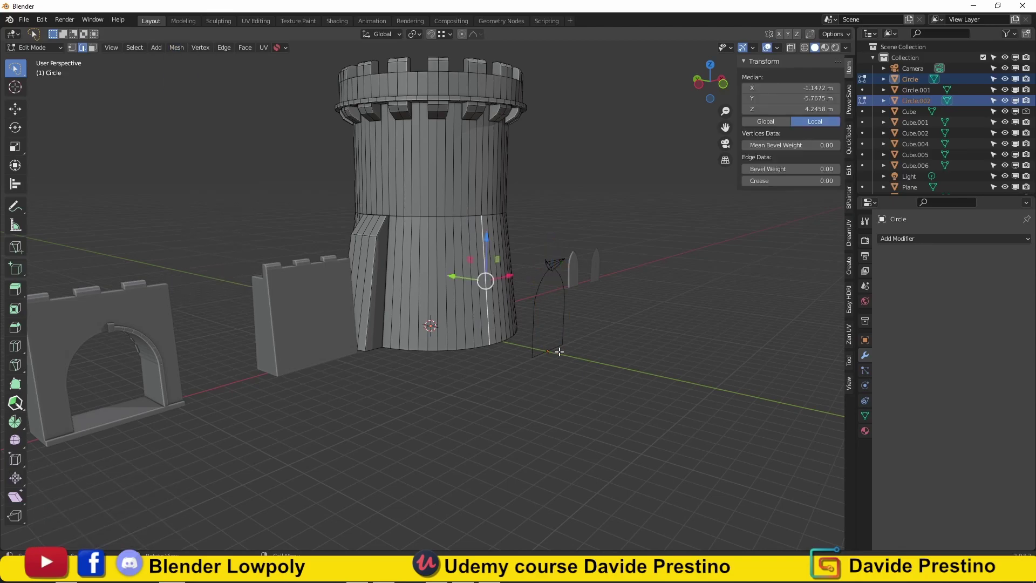
{"action": "middle_click_drag", "start_coordinate": [518, 291], "coordinate": [531, 290]}
Select the tower with the arch and run Knife Project from the Mesh menu
{"action": "key", "text": "Tab"}
{"action": "left_click", "coordinate": [490, 283], "text": "shift"}
{"action": "key", "text": "Tab"}
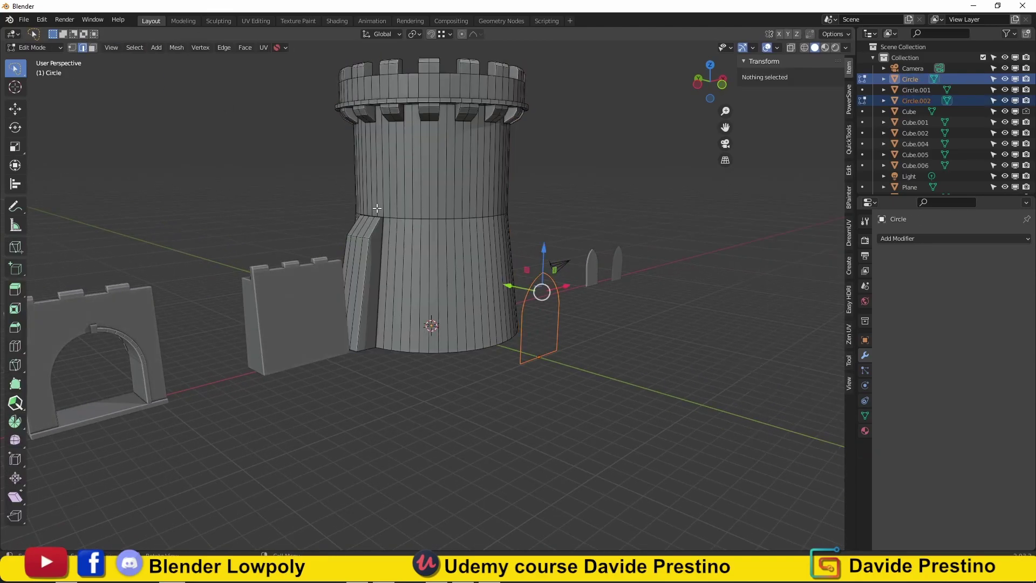
{"action": "left_click", "coordinate": [177, 47]}
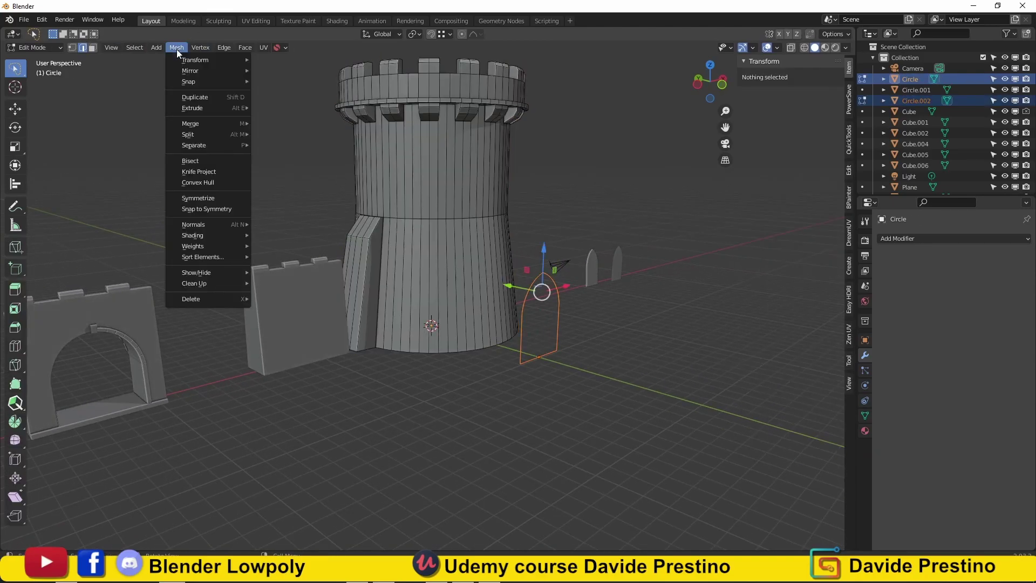
{"action": "left_click", "coordinate": [216, 171]}
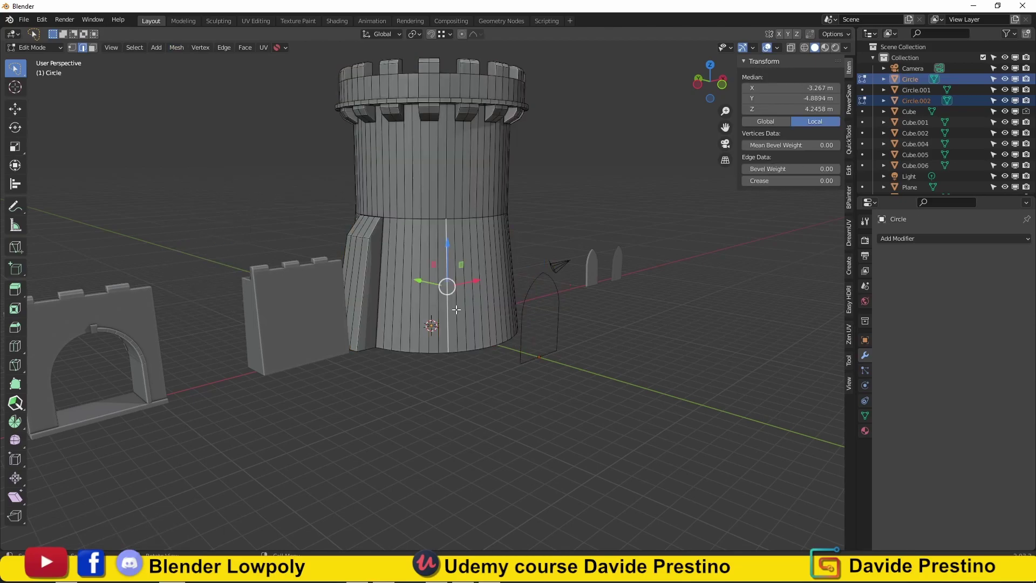
{"action": "key", "text": "a"}
{"action": "left_click", "coordinate": [181, 51]}
{"action": "left_click", "coordinate": [199, 175]}
{"action": "middle_click_drag", "start_coordinate": [472, 307], "coordinate": [537, 336]}
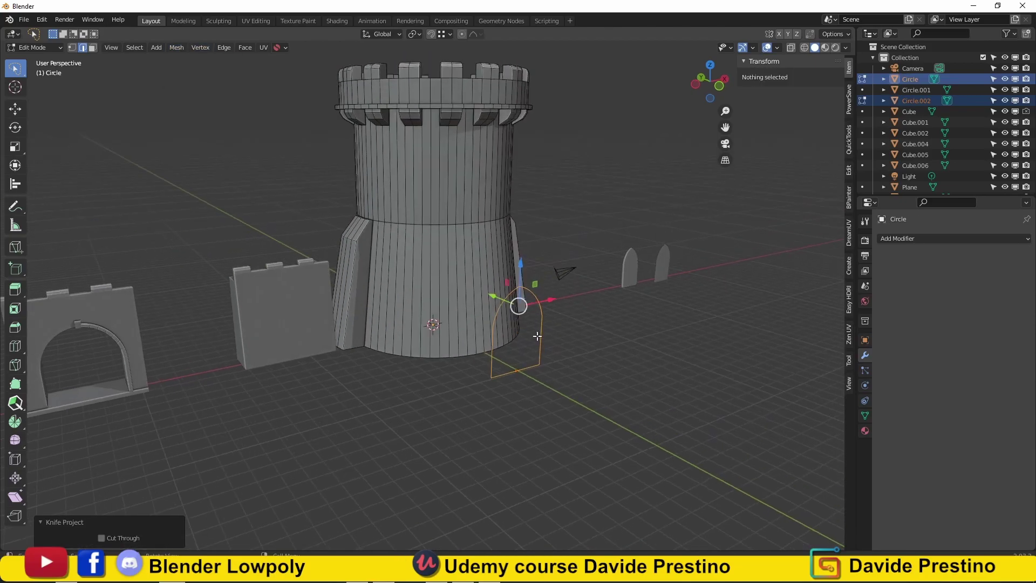
Reselect the arch outline with the tower as active and search for the knife command
{"action": "key", "text": "Tab"}
{"action": "left_click", "coordinate": [532, 372]}
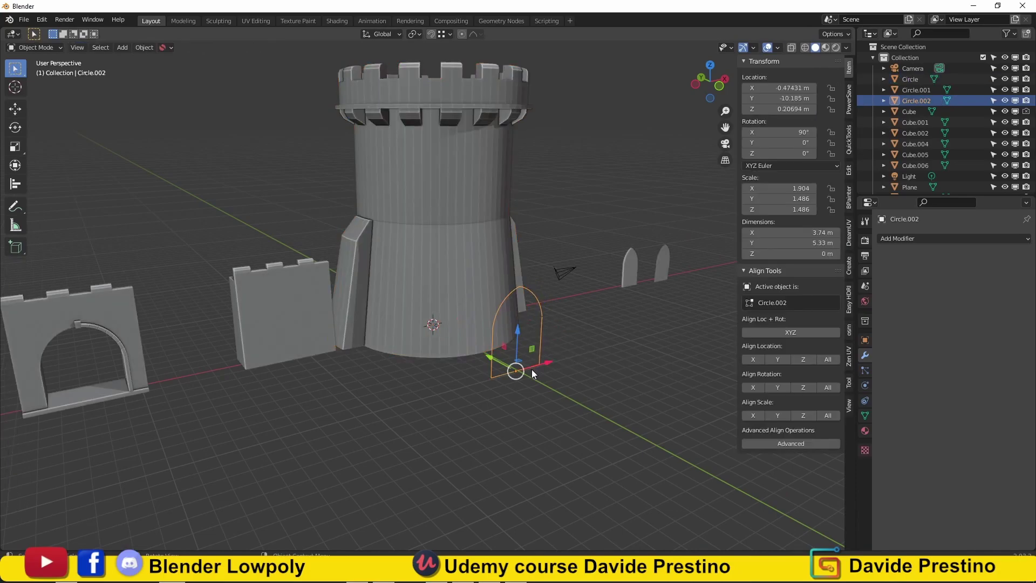
{"action": "left_click", "coordinate": [466, 277], "text": "shift"}
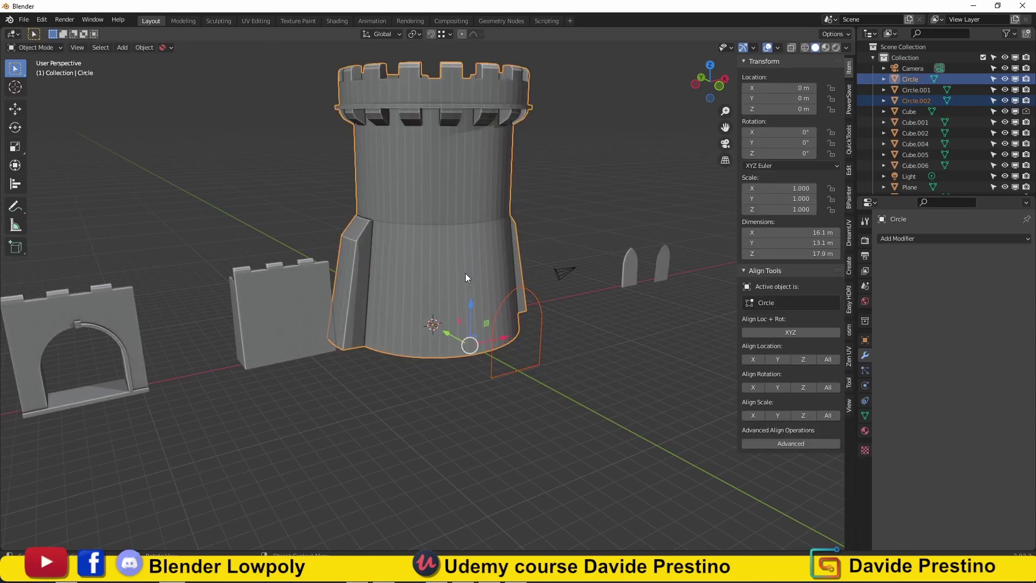
{"action": "left_click", "coordinate": [96, 47]}
{"action": "key", "text": "F3"}
{"action": "type", "text": "k"}
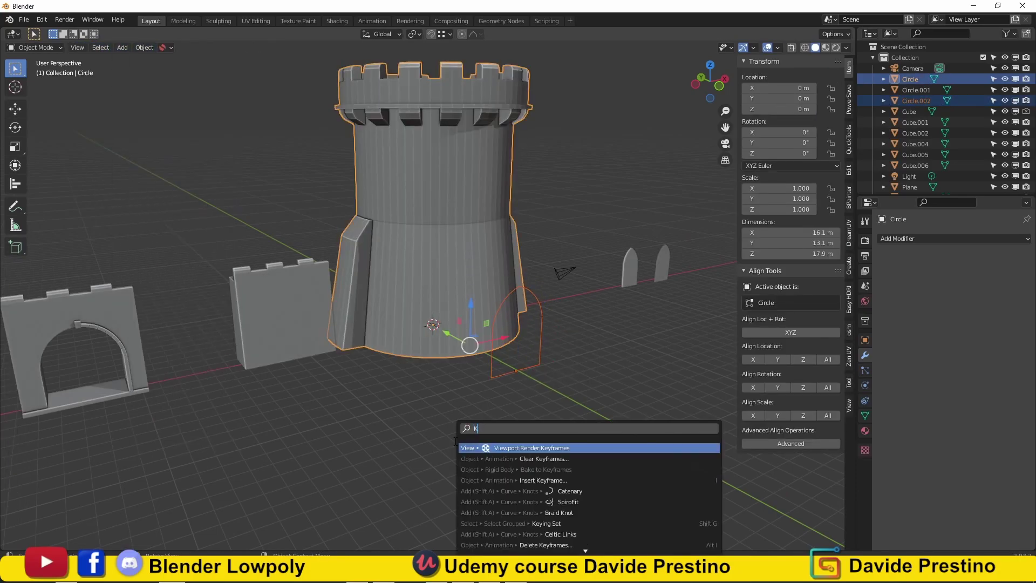
{"action": "type", "text": "KNIFE"}
{"action": "key", "text": "Escape"}
Run Knife Project via F3 search on the tower, then switch to front view
{"action": "key", "text": "Tab"}
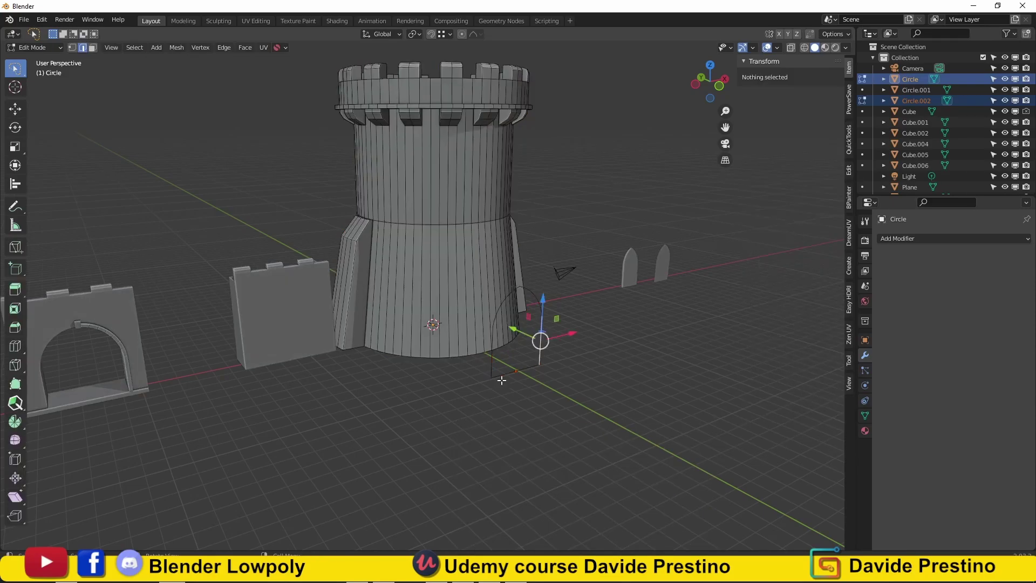
{"action": "key", "text": "a"}
{"action": "key", "text": "F3"}
{"action": "type", "text": "KNIF"}
{"action": "key", "text": "Return"}
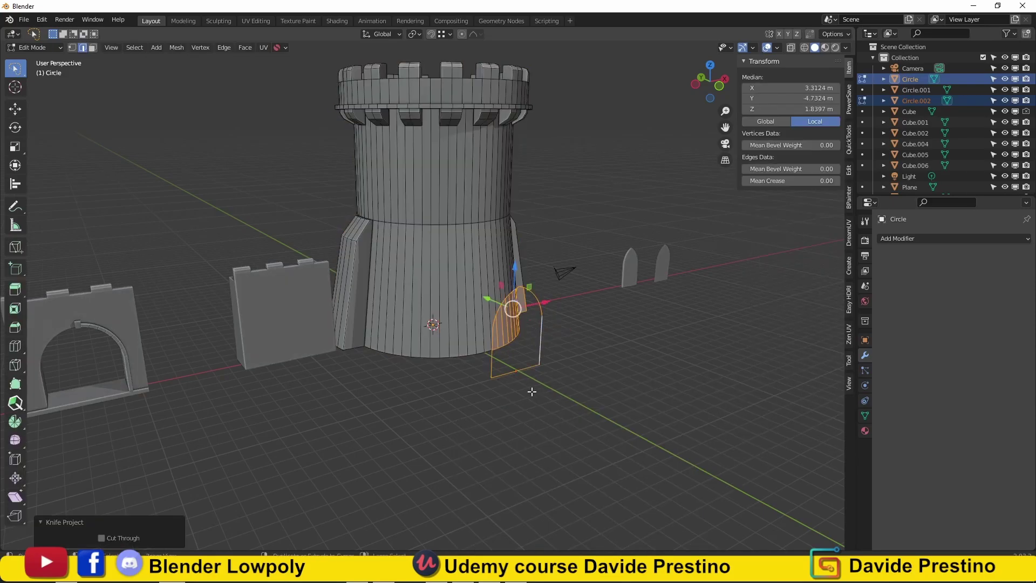
{"action": "key", "text": "a"}
{"action": "key", "text": "KP_1"}
Rerun Knife Project from the front view to cut the arch outline into the tower base
{"action": "key", "text": "Tab"}
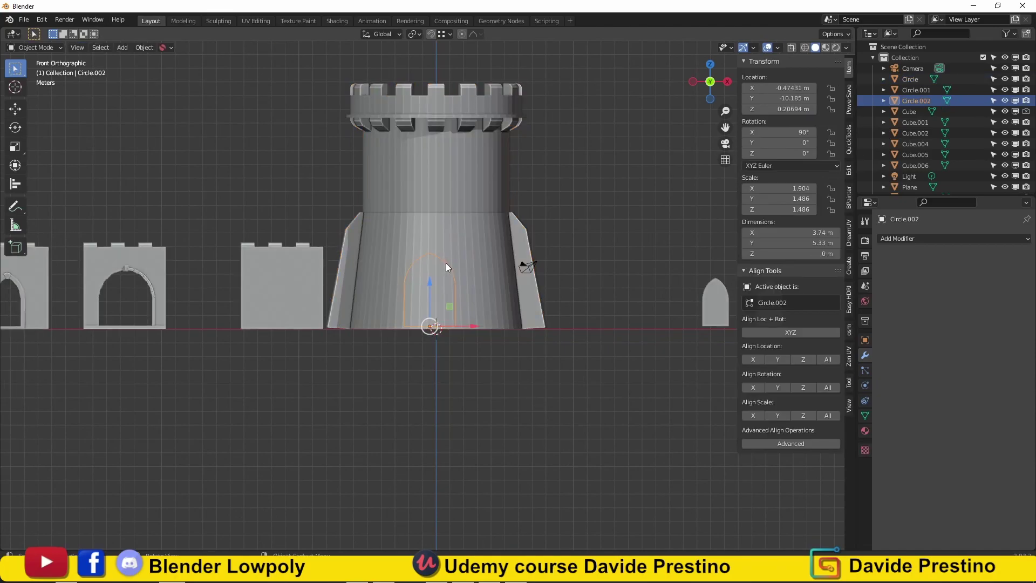
{"action": "left_click", "coordinate": [465, 244], "text": "shift"}
{"action": "key", "text": "F3"}
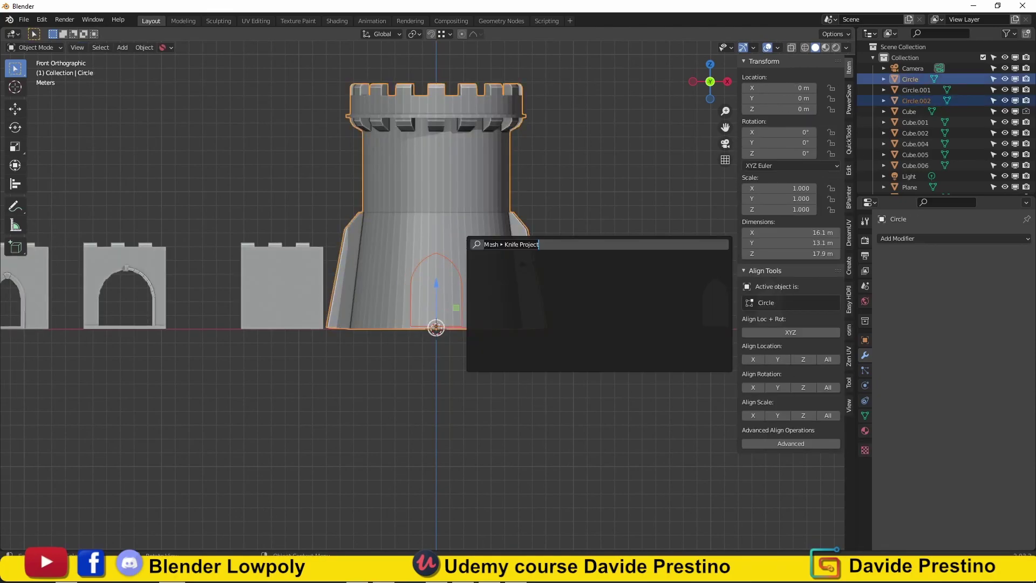
{"action": "key", "text": "Tab"}
{"action": "key", "text": "F3"}
{"action": "key", "text": "Return"}
{"action": "mouse_move", "coordinate": [450, 369]}
{"action": "middle_mouse_down"}
{"action": "mouse_move", "coordinate": [578, 367]}
{"action": "mouse_move", "coordinate": [428, 374]}
{"action": "middle_mouse_up"}
Extrude the strip of arch faces inward along their normals to recess the doorway
{"action": "scroll", "coordinate": [429, 373], "scroll_direction": "up", "scroll_amount": 3}
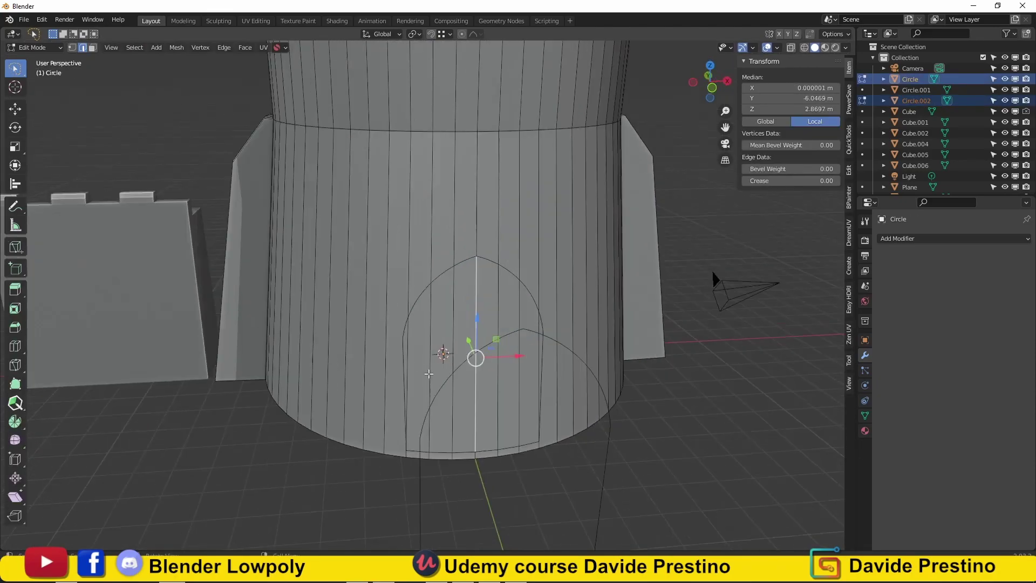
{"action": "middle_click_drag", "start_coordinate": [479, 312], "coordinate": [273, 423]}
{"action": "left_click", "coordinate": [273, 423], "text": "ctrl"}
{"action": "scroll", "coordinate": [273, 423], "scroll_direction": "up", "scroll_amount": 4}
{"action": "key", "text": "e"}
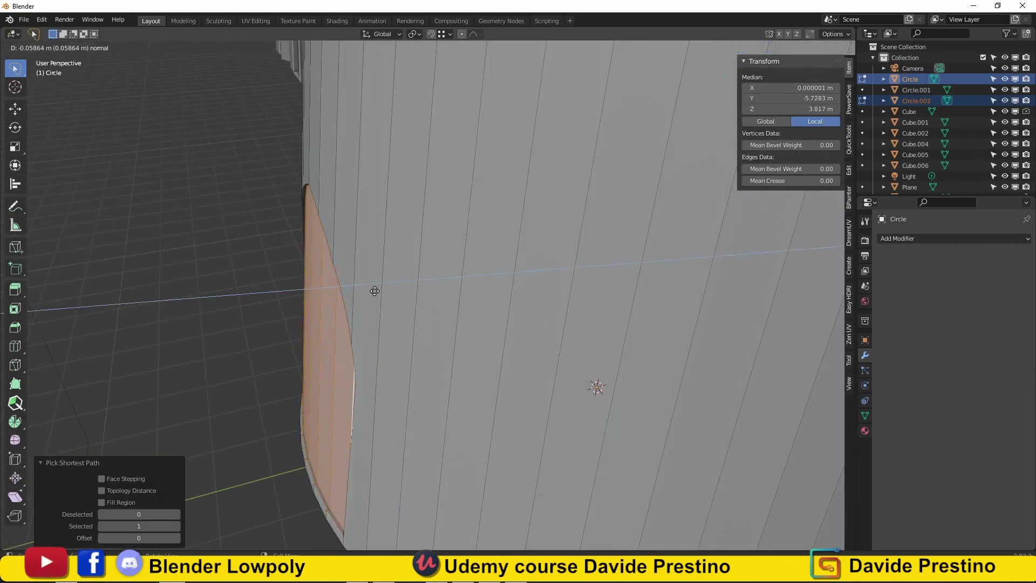
{"action": "left_click", "coordinate": [391, 291]}
{"action": "scroll", "coordinate": [391, 291], "scroll_direction": "down", "scroll_amount": 4}
Back in Object Mode, delete the leftover arch outline object
{"action": "key", "text": "Tab"}
{"action": "left_click", "coordinate": [597, 292]}
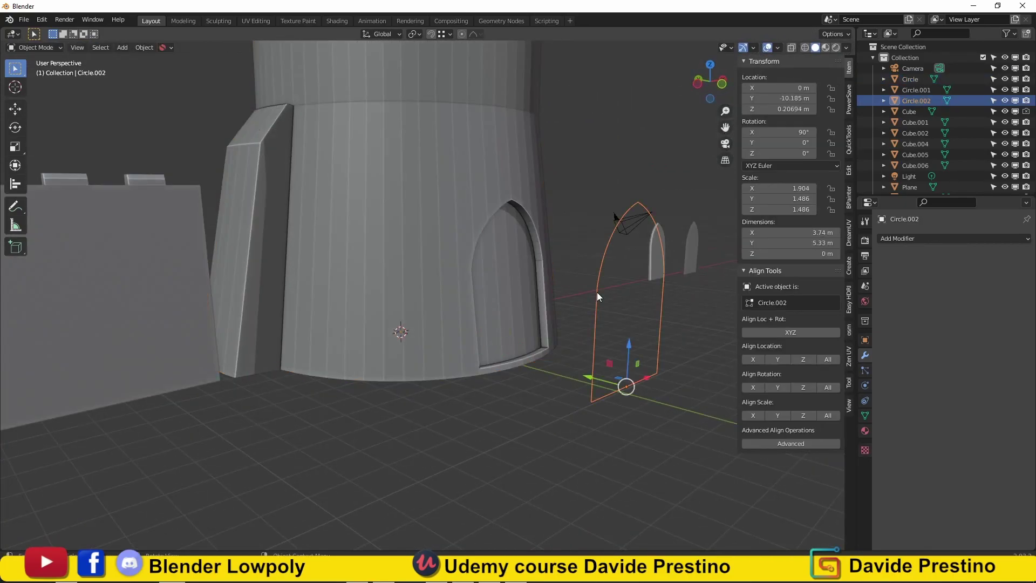
{"action": "key", "text": "Delete"}
{"action": "mouse_move", "coordinate": [614, 216]}
{"action": "middle_mouse_down"}
{"action": "mouse_move", "coordinate": [438, 303]}
{"action": "mouse_move", "coordinate": [465, 253]}
{"action": "mouse_move", "coordinate": [315, 244]}
{"action": "middle_mouse_up"}
{"action": "scroll", "coordinate": [466, 252], "scroll_direction": "up", "scroll_amount": 1}
In the tower's edge mode, select the left edge of the door opening
{"action": "left_click", "coordinate": [397, 335]}
{"action": "key", "text": "Tab"}
{"action": "key", "text": "2"}
{"action": "left_click", "coordinate": [348, 323]}
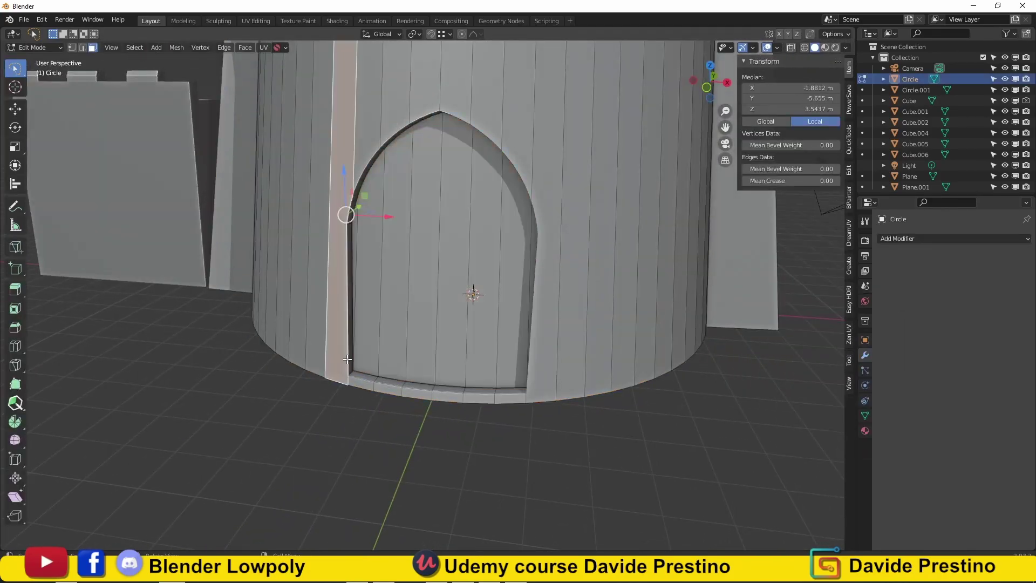
{"action": "scroll", "coordinate": [426, 114], "scroll_direction": "down", "scroll_amount": 2}
{"action": "middle_click_drag", "start_coordinate": [426, 114], "coordinate": [420, 189]}
Convert the arch outline to a curve, apply its scale, and give it a 0.27 m round bevel
{"action": "key", "text": "Tab"}
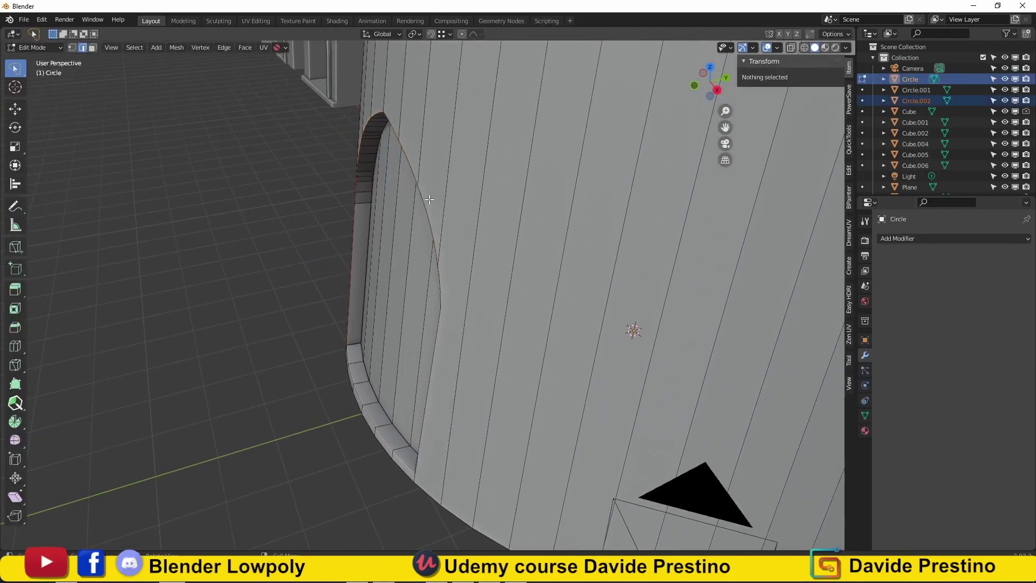
{"action": "right_click", "coordinate": [420, 189]}
{"action": "left_click", "coordinate": [491, 214]}
{"action": "key", "text": "ctrl+a"}
{"action": "left_click", "coordinate": [401, 222]}
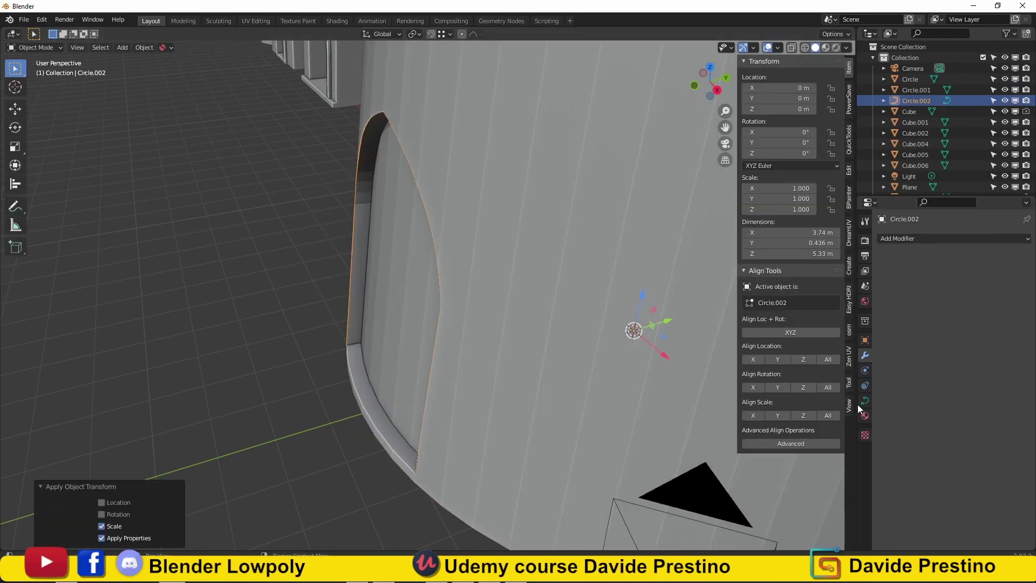
{"action": "left_click", "coordinate": [865, 400]}
{"action": "left_click", "coordinate": [882, 422]}
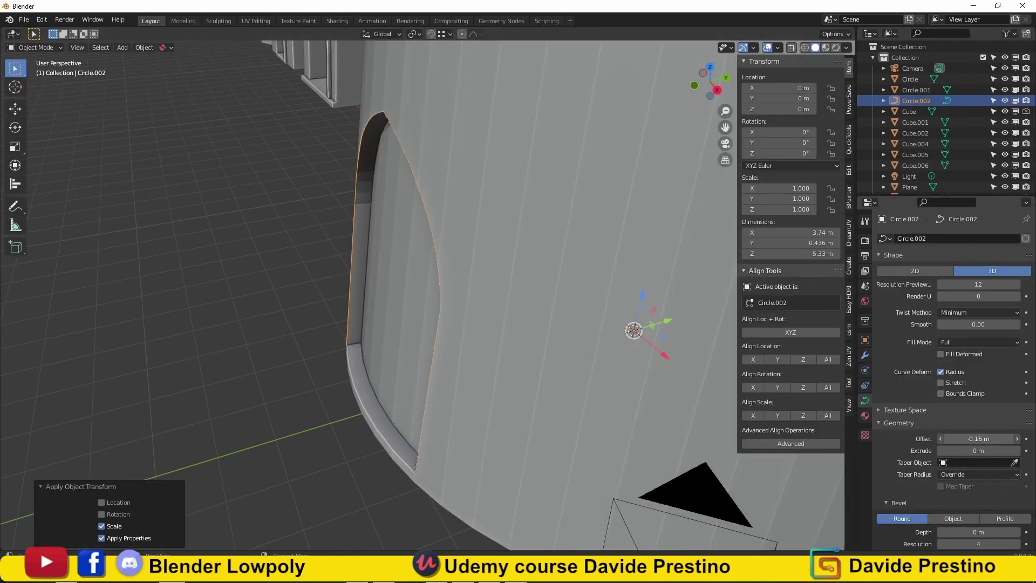
{"action": "left_click_drag", "start_coordinate": [989, 532], "coordinate": [1015, 532]}
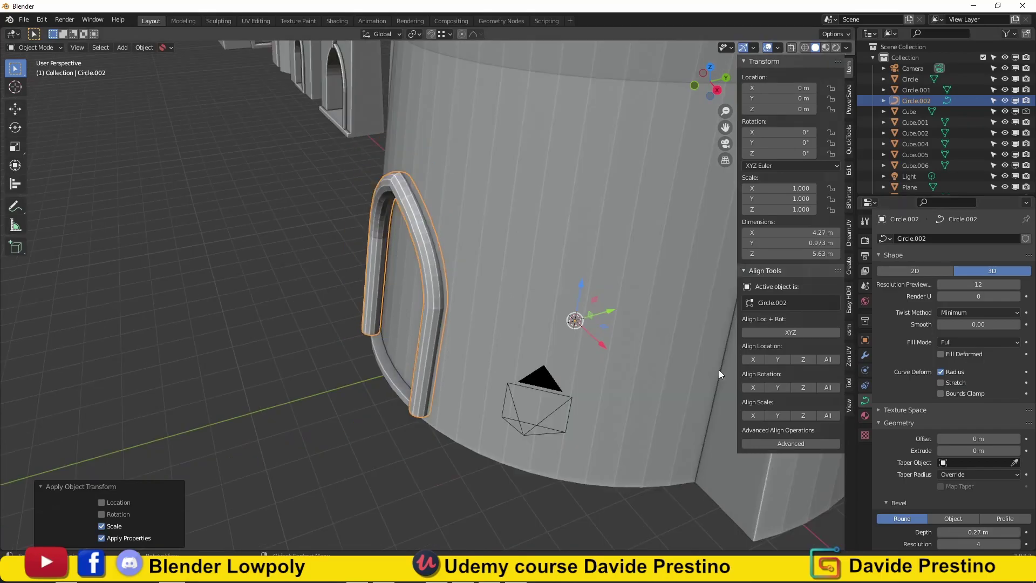
In front view, duplicate the bevelled arch in place and shrink the copy to about 0.92
{"action": "middle_click_drag", "start_coordinate": [719, 370], "coordinate": [482, 222]}
{"action": "key", "text": "KP_1"}
{"action": "key", "text": "shift+d"}
{"action": "right_click", "coordinate": [540, 264]}
{"action": "key", "text": "s"}
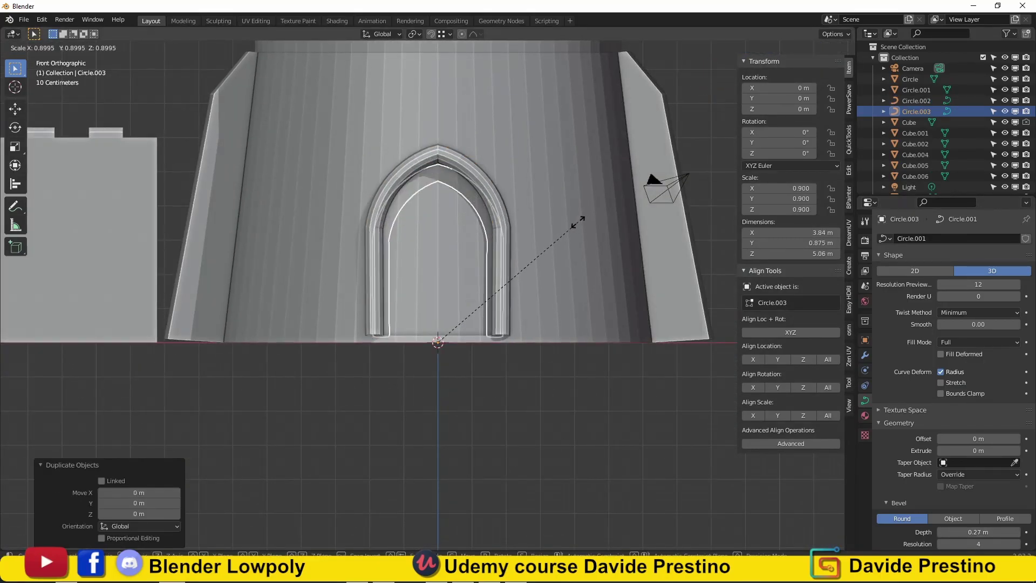
{"action": "left_click", "coordinate": [580, 221]}
Narrow the arch copy horizontally and shift it along the depth axis
{"action": "key", "text": "s"}
{"action": "key", "text": "x"}
{"action": "middle_click_drag", "start_coordinate": [486, 270], "coordinate": [540, 216]}
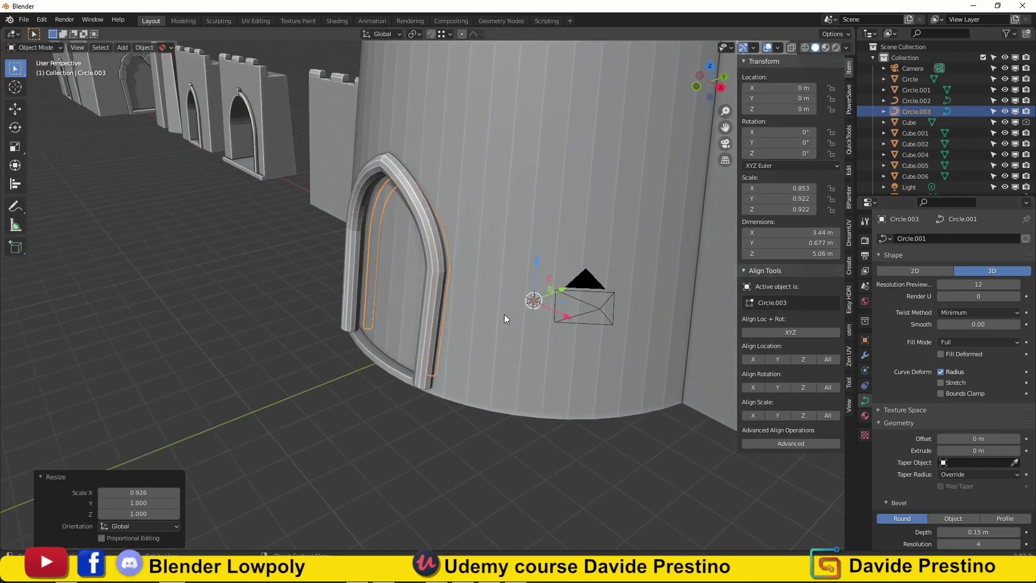
{"action": "key", "text": "g"}
{"action": "key", "text": "y"}
{"action": "left_click", "coordinate": [540, 270]}
Cancel an unwanted rescale and move the arch copy forward along the depth axis
{"action": "key", "text": "s"}
{"action": "mouse_move", "coordinate": [540, 270]}
{"action": "middle_mouse_down"}
{"action": "mouse_move", "coordinate": [567, 292]}
{"action": "mouse_move", "coordinate": [456, 296]}
{"action": "middle_mouse_up"}
{"action": "right_click", "coordinate": [571, 292]}
{"action": "key", "text": "g"}
{"action": "key", "text": "y"}
{"action": "left_click", "coordinate": [543, 279]}
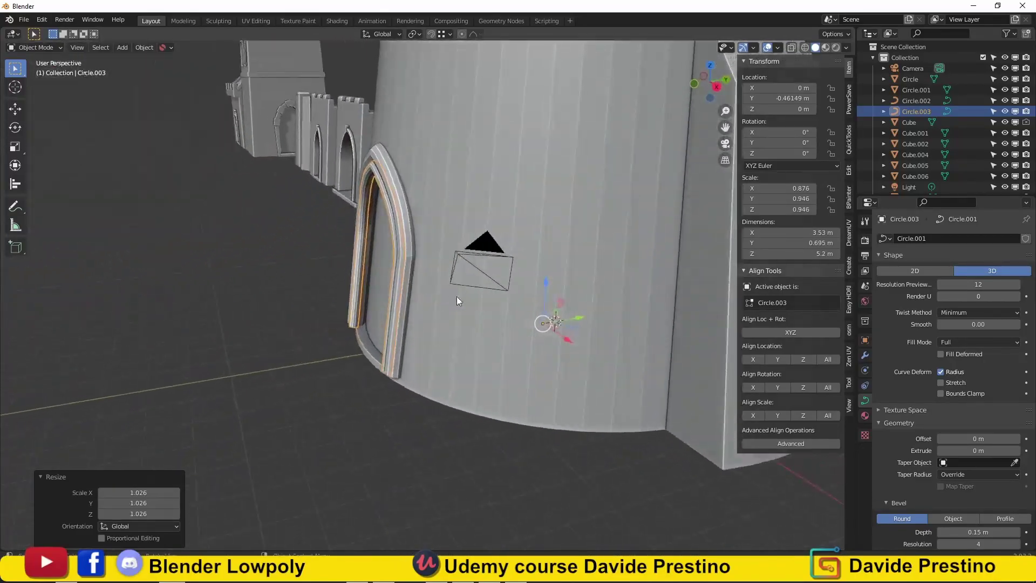
Duplicate the inner arch into a third copy, shrinking and narrowing it slightly
{"action": "key", "text": "KP_1"}
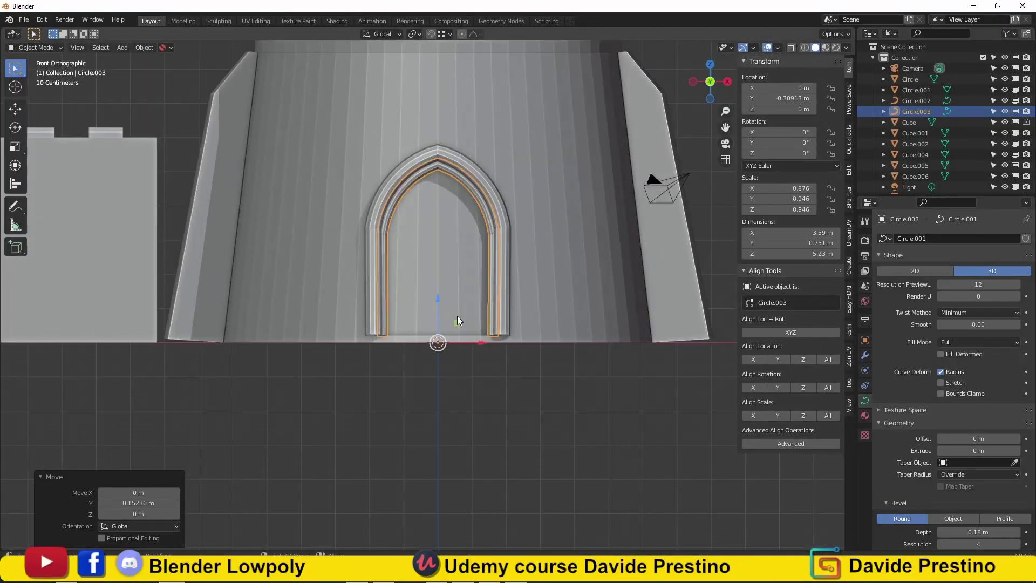
{"action": "key", "text": "shift+d"}
{"action": "right_click", "coordinate": [486, 302]}
{"action": "key", "text": "s"}
{"action": "left_click", "coordinate": [548, 250]}
{"action": "key", "text": "s"}
{"action": "key", "text": "x"}
{"action": "left_click", "coordinate": [617, 288]}
Narrow the innermost arch further and push it back into the doorway along depth
{"action": "middle_click_drag", "start_coordinate": [617, 288], "coordinate": [398, 318]}
{"action": "key", "text": "g"}
{"action": "key", "text": "y"}
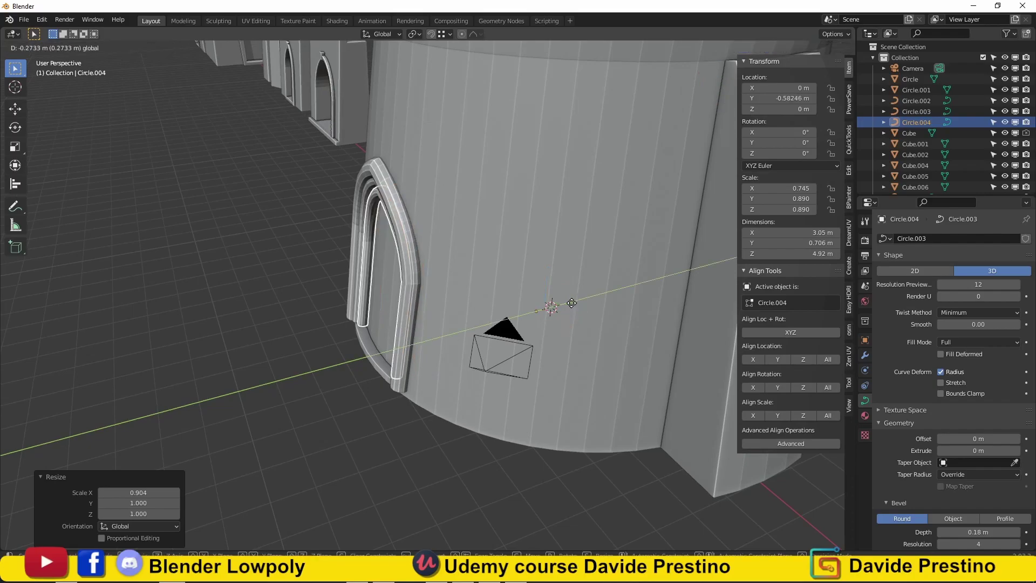
{"action": "left_click", "coordinate": [734, 414]}
{"action": "key", "text": "KP_1"}
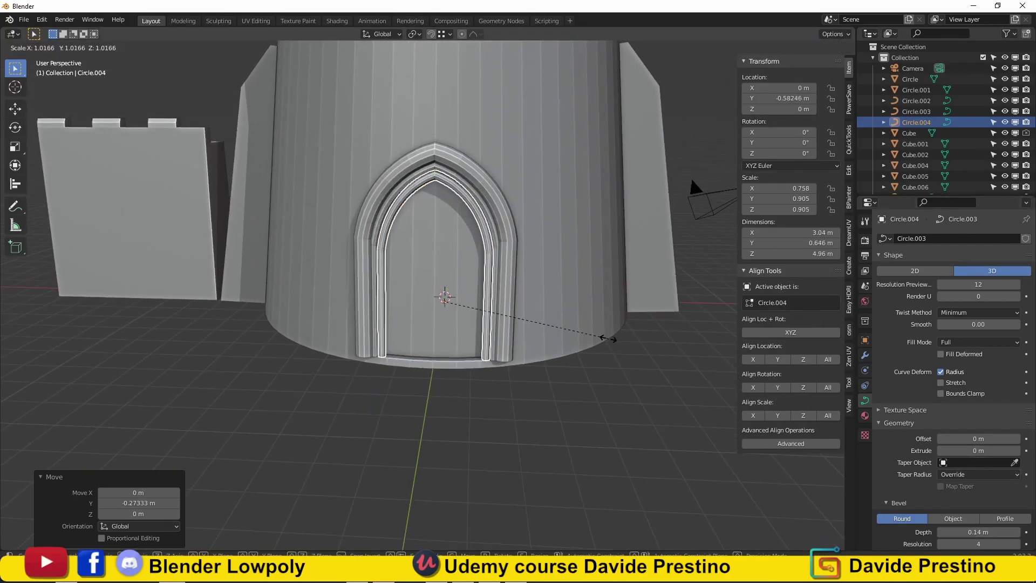
{"action": "middle_click_drag", "start_coordinate": [689, 175], "coordinate": [620, 270]}
{"action": "scroll", "coordinate": [594, 320], "scroll_direction": "up", "scroll_amount": 5}
{"action": "scroll", "coordinate": [518, 332], "scroll_direction": "down", "scroll_amount": 4}
In the tower's Edit Mode, select the row of faces along the door's base
{"action": "scroll", "coordinate": [442, 345], "scroll_direction": "down", "scroll_amount": 4}
{"action": "left_click", "coordinate": [433, 385]}
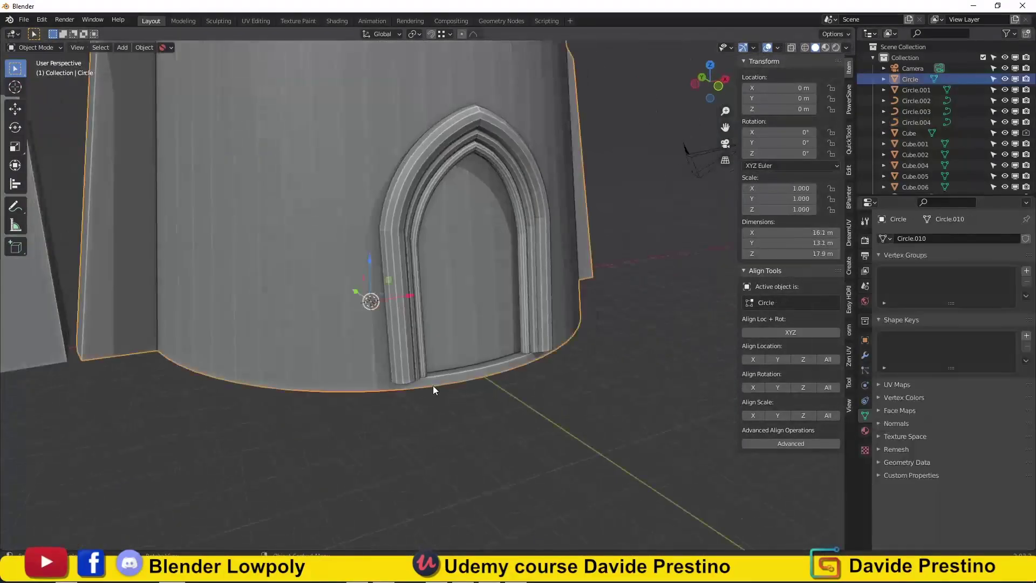
{"action": "key", "text": "Tab"}
{"action": "key", "text": "alt+a"}
{"action": "left_click", "coordinate": [426, 385]}
{"action": "left_click", "coordinate": [439, 351], "text": "ctrl"}
{"action": "mouse_move", "coordinate": [439, 352]}
{"action": "middle_mouse_down"}
{"action": "mouse_move", "coordinate": [490, 388]}
{"action": "mouse_move", "coordinate": [540, 370]}
{"action": "mouse_move", "coordinate": [556, 312]}
{"action": "mouse_move", "coordinate": [491, 405]}
{"action": "mouse_move", "coordinate": [474, 312]}
{"action": "mouse_move", "coordinate": [364, 328]}
{"action": "middle_mouse_up"}
Extrude the door-base faces outward along normals into a threshold step, then return to Object Mode
{"action": "key", "text": "alt+e"}
{"action": "left_click", "coordinate": [548, 370]}
{"action": "key", "text": "Tab"}
{"action": "scroll", "coordinate": [482, 264], "scroll_direction": "up", "scroll_amount": 1}
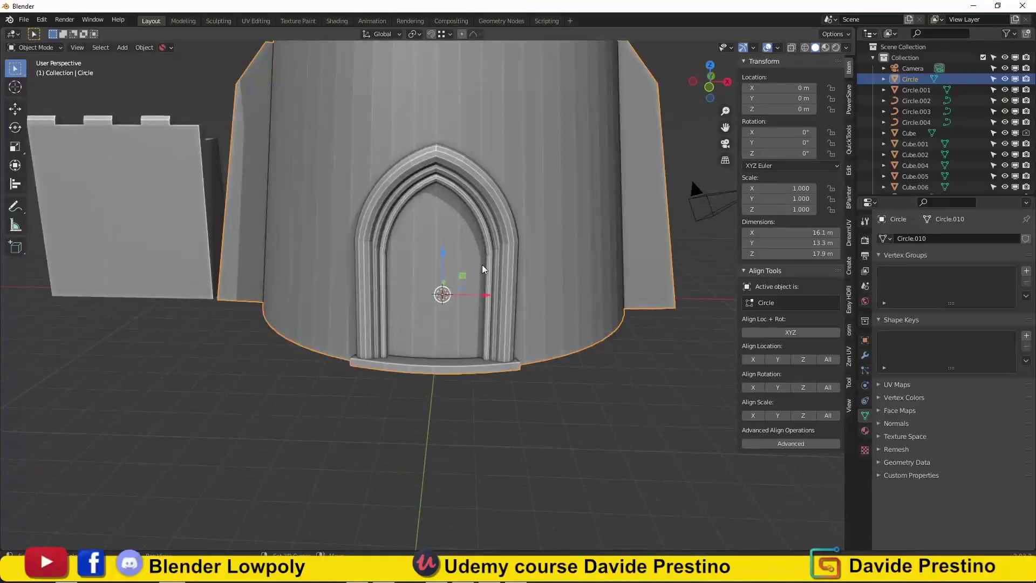
{"action": "scroll", "coordinate": [482, 269], "scroll_direction": "up", "scroll_amount": 2}
{"action": "scroll", "coordinate": [444, 259], "scroll_direction": "up", "scroll_amount": 3}
{"action": "key", "text": "KP_1"}
Add a small flattened cube at the door's top-right corner and push it onto the column
{"action": "right_click", "coordinate": [464, 206], "text": "shift"}
{"action": "key", "text": "shift+a"}
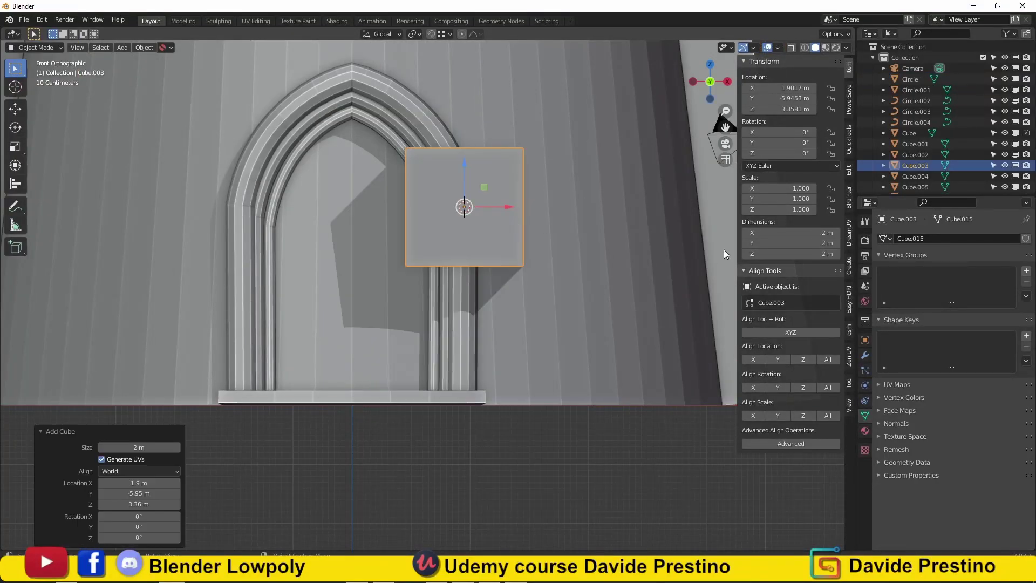
{"action": "key", "text": "s"}
{"action": "left_click", "coordinate": [513, 218]}
{"action": "key", "text": "s"}
{"action": "key", "text": "z"}
{"action": "mouse_move", "coordinate": [550, 219]}
{"action": "middle_mouse_down"}
{"action": "mouse_move", "coordinate": [365, 252]}
{"action": "mouse_move", "coordinate": [385, 238]}
{"action": "middle_mouse_up"}
{"action": "key", "text": "g"}
{"action": "key", "text": "y"}
{"action": "left_click", "coordinate": [377, 243]}
Shift the block sideways into position and flatten it into a thin slab
{"action": "mouse_move", "coordinate": [527, 299]}
{"action": "middle_mouse_down"}
{"action": "mouse_move", "coordinate": [405, 308]}
{"action": "mouse_move", "coordinate": [456, 275]}
{"action": "middle_mouse_up"}
{"action": "key", "text": "g"}
{"action": "key", "text": "x"}
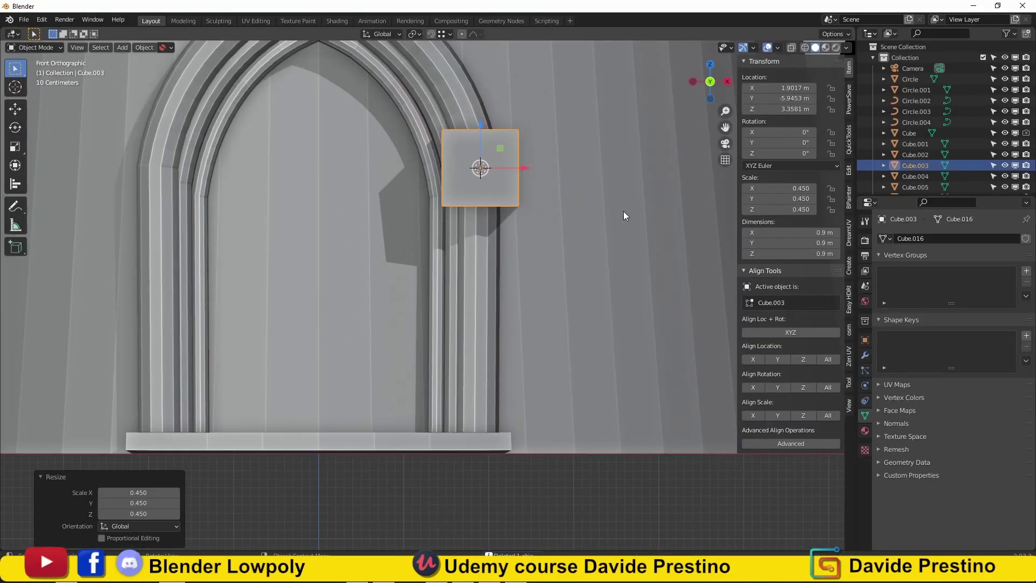
{"action": "key", "text": "s"}
{"action": "key", "text": "z"}
{"action": "left_click", "coordinate": [500, 151]}
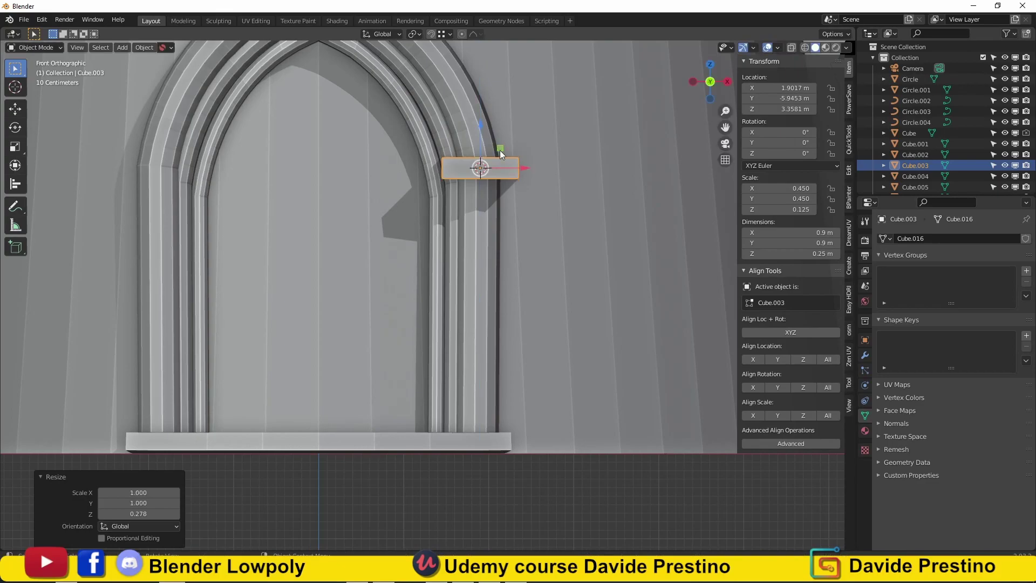
{"action": "middle_click_drag", "start_coordinate": [520, 199], "coordinate": [486, 227]}
Bevel the impost block's edges and duplicate it for the left door column
{"action": "key", "text": "Tab"}
{"action": "key", "text": "ctrl+b"}
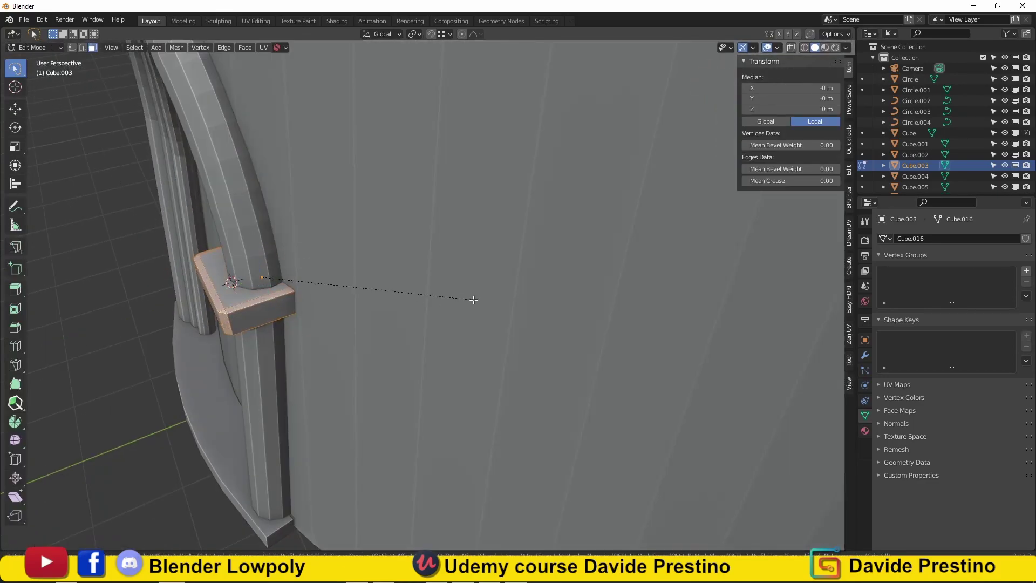
{"action": "left_click", "coordinate": [473, 300]}
{"action": "left_click", "coordinate": [519, 177]}
{"action": "key", "text": "shift+d"}
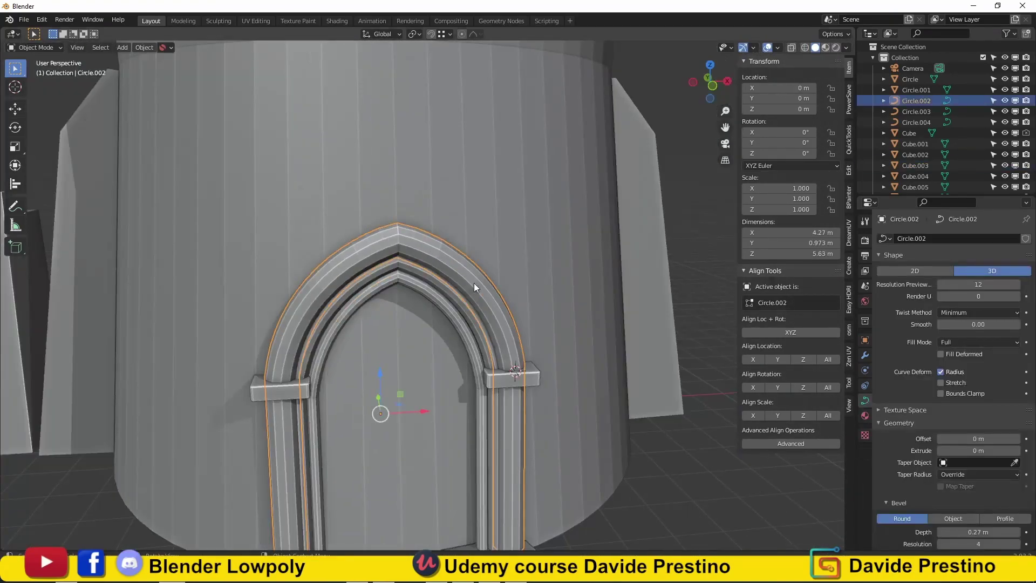
{"action": "right_click", "coordinate": [474, 283]}
{"action": "right_click", "coordinate": [431, 279]}
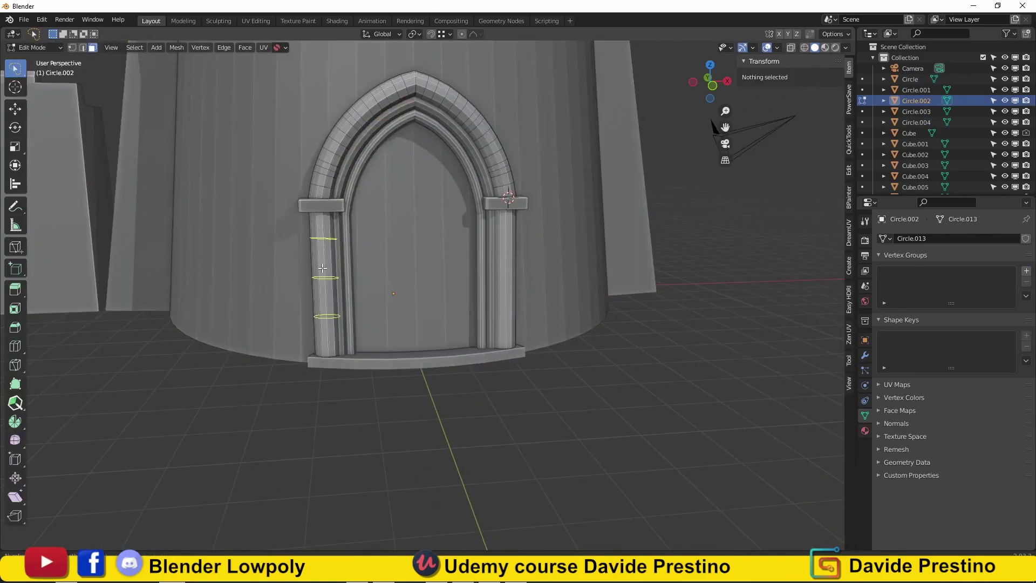
Loop-cut three horizontal rings across the door column and slide them down vertically
{"action": "left_click", "coordinate": [326, 276]}
{"action": "left_click", "coordinate": [502, 270]}
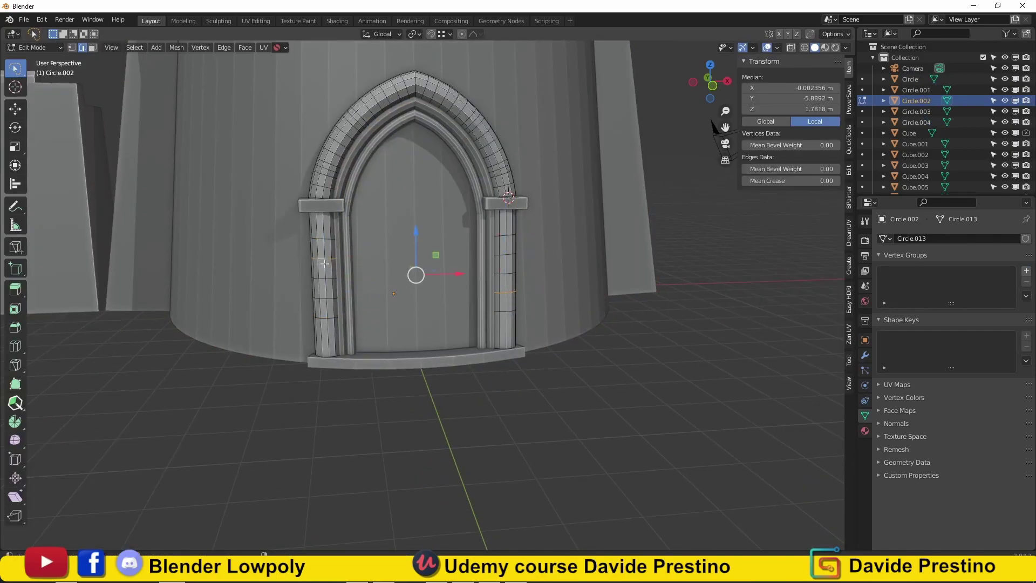
{"action": "key", "text": "g"}
{"action": "key", "text": "z"}
{"action": "left_click", "coordinate": [385, 261]}
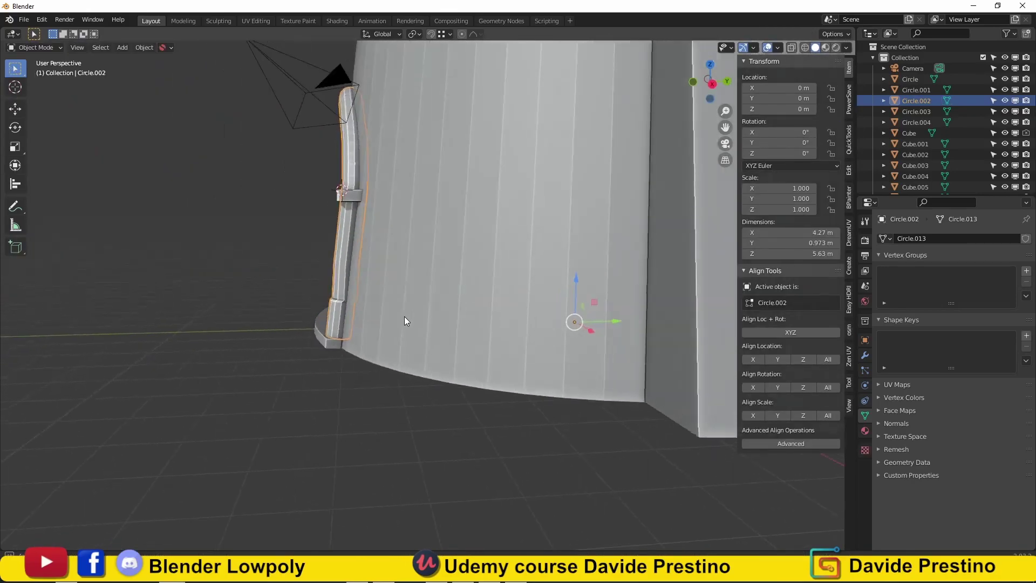
{"action": "middle_click_drag", "start_coordinate": [404, 317], "coordinate": [399, 302]}
{"action": "scroll", "coordinate": [397, 305], "scroll_direction": "up", "scroll_amount": 3}
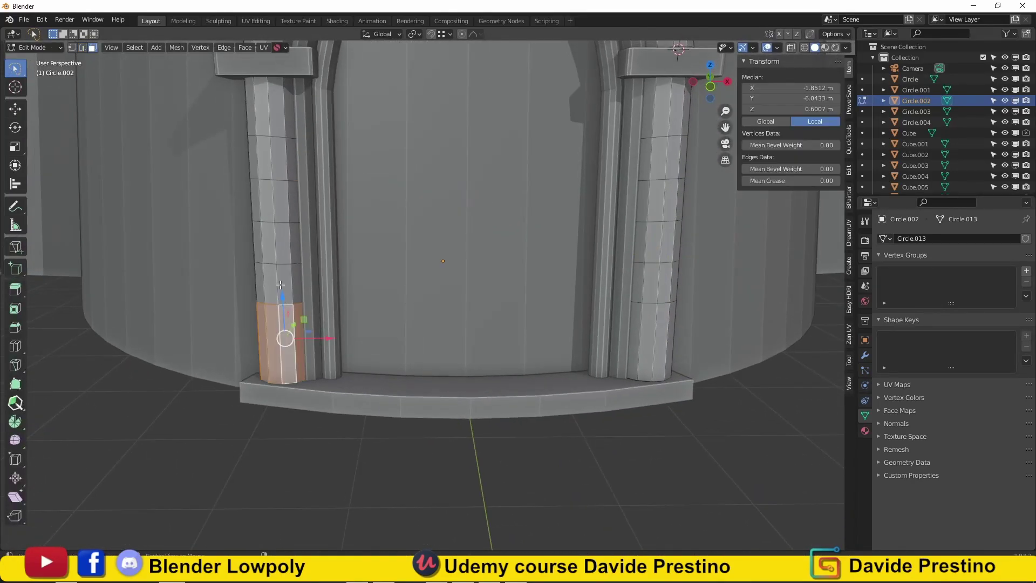
Push two column bands outward to form raised stone blocks
{"action": "left_click", "coordinate": [722, 337]}
{"action": "middle_click_drag", "start_coordinate": [722, 336], "coordinate": [414, 238]}
{"action": "scroll", "coordinate": [413, 238], "scroll_direction": "down", "scroll_amount": 2}
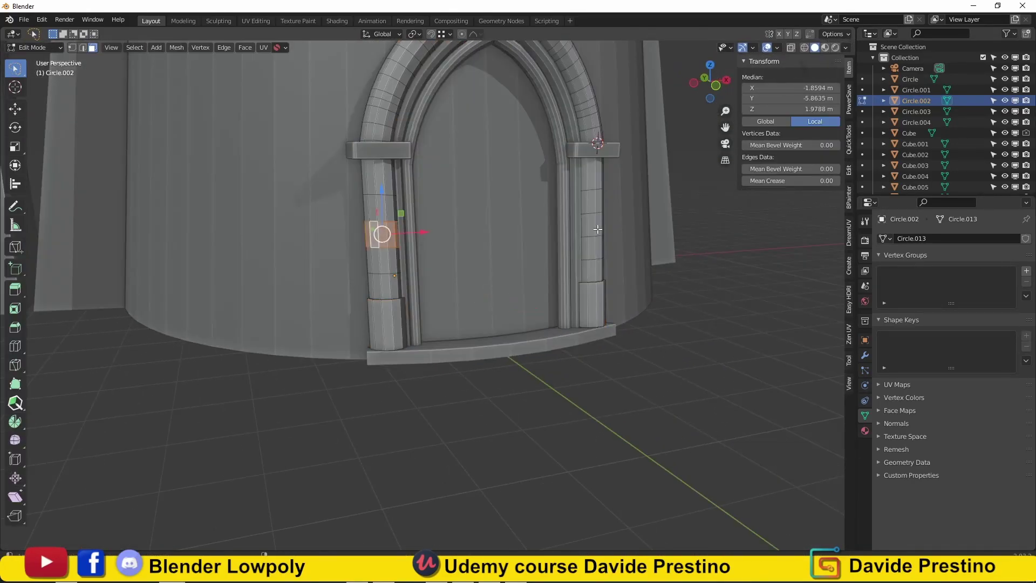
{"action": "left_click", "coordinate": [659, 236]}
{"action": "scroll", "coordinate": [478, 282], "scroll_direction": "down", "scroll_amount": 5}
{"action": "scroll", "coordinate": [492, 305], "scroll_direction": "up", "scroll_amount": 5}
{"action": "scroll", "coordinate": [396, 141], "scroll_direction": "up", "scroll_amount": 2}
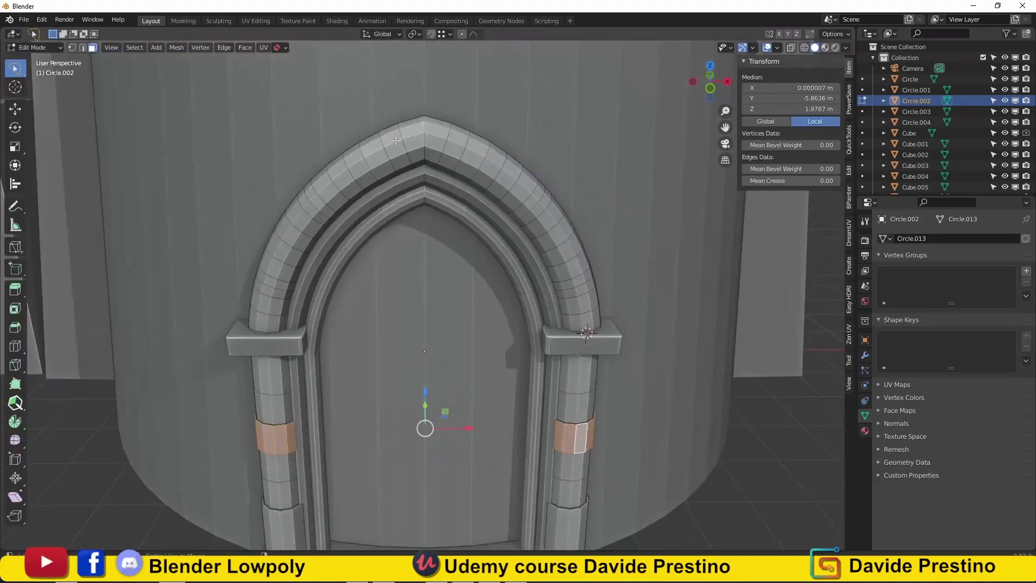
Select a ring of stones along the arch for extrusion, then leave Edit Mode
{"action": "left_click", "coordinate": [302, 205], "text": "alt+shift"}
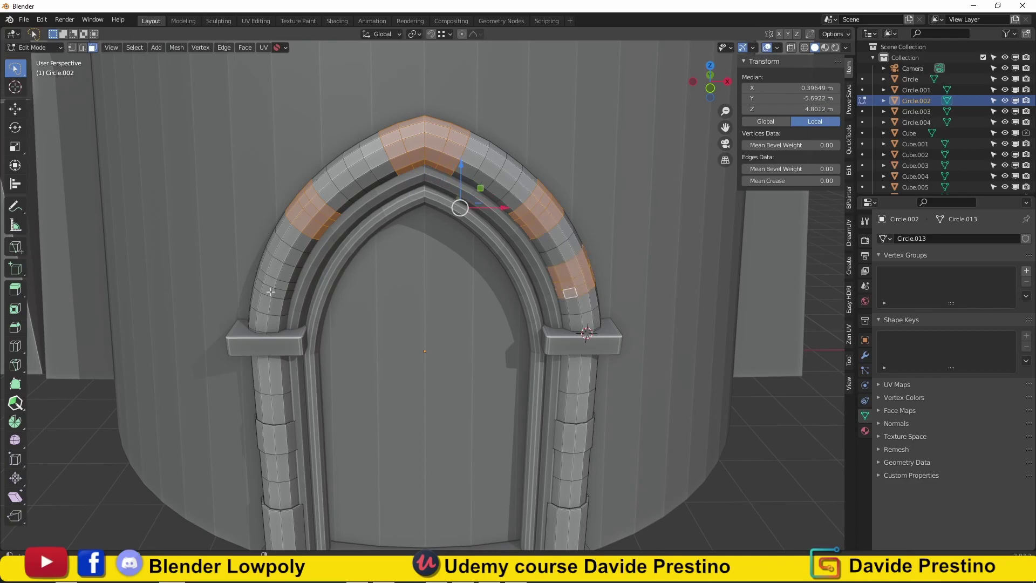
{"action": "key", "text": "alt+e"}
{"action": "key", "text": "Escape"}
{"action": "key", "text": "Tab"}
{"action": "scroll", "coordinate": [411, 299], "scroll_direction": "down", "scroll_amount": 5}
{"action": "mouse_move", "coordinate": [410, 299]}
{"action": "middle_mouse_down"}
{"action": "mouse_move", "coordinate": [403, 336]}
{"action": "mouse_move", "coordinate": [225, 350]}
{"action": "mouse_move", "coordinate": [266, 291]}
{"action": "middle_mouse_up"}
Loop-cut a horizontal ring around the upper tower and select a wall face for the window
{"action": "left_click", "coordinate": [415, 213]}
{"action": "key", "text": "Tab"}
{"action": "left_click", "coordinate": [415, 213], "text": "alt"}
{"action": "left_click", "coordinate": [418, 244]}
{"action": "scroll", "coordinate": [451, 225], "scroll_direction": "up", "scroll_amount": 3}
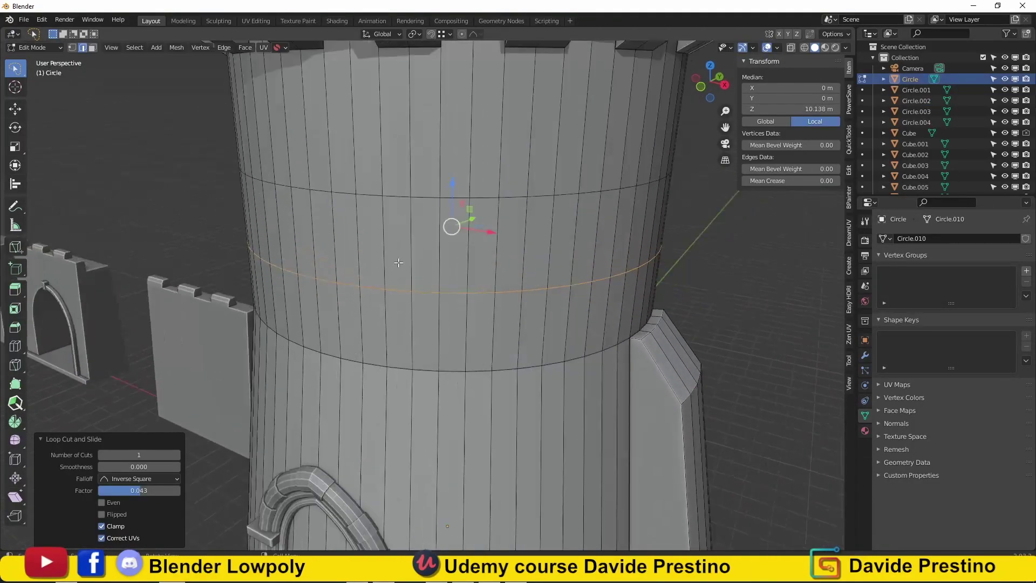
{"action": "key", "text": "3"}
{"action": "middle_click_drag", "start_coordinate": [324, 234], "coordinate": [485, 238]}
{"action": "left_click", "coordinate": [478, 243]}
{"action": "mouse_move", "coordinate": [422, 263]}
{"action": "middle_mouse_down"}
{"action": "mouse_move", "coordinate": [346, 292]}
{"action": "mouse_move", "coordinate": [400, 259]}
{"action": "middle_mouse_up"}
Extrude two wall faces inward to form the recessed rectangular window
{"action": "key", "text": "e"}
{"action": "left_click", "coordinate": [334, 294]}
{"action": "key", "text": "2"}
{"action": "left_click", "coordinate": [398, 252]}
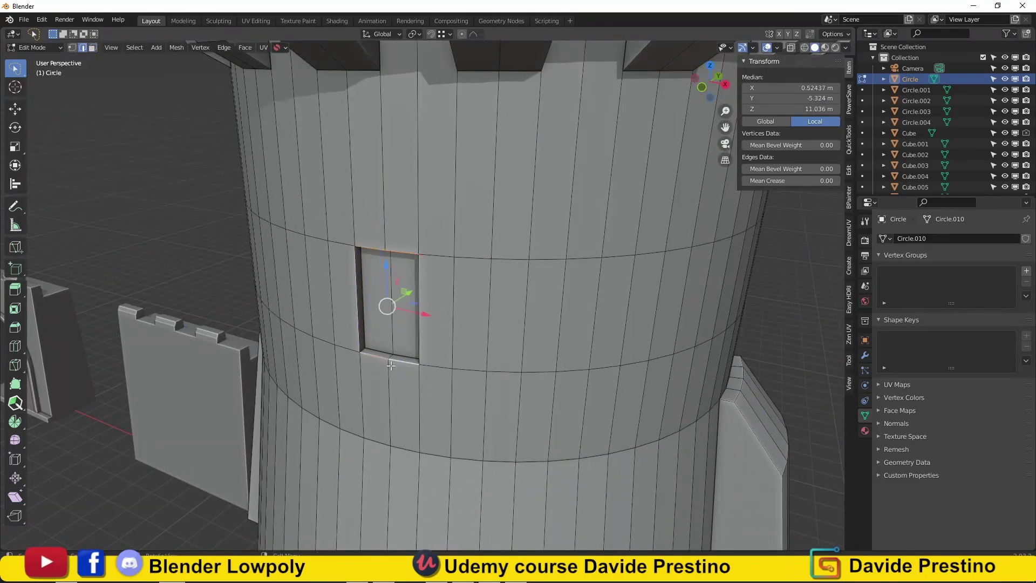
{"action": "middle_click_drag", "start_coordinate": [391, 366], "coordinate": [366, 337]}
Separate the window's top and bottom edges and thicken them into sill and lintel
{"action": "key", "text": "p"}
{"action": "left_click", "coordinate": [366, 337]}
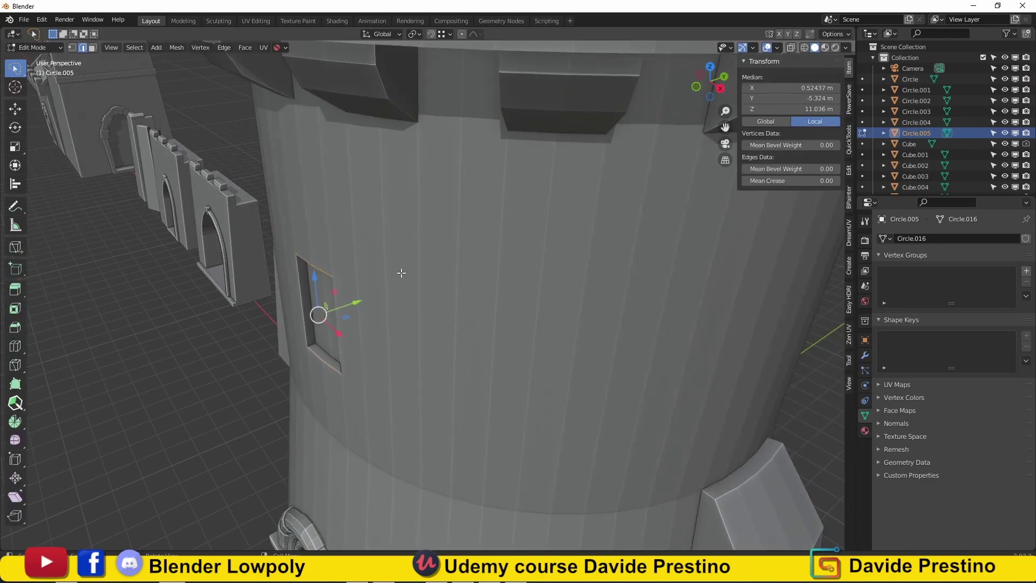
{"action": "key", "text": "Escape"}
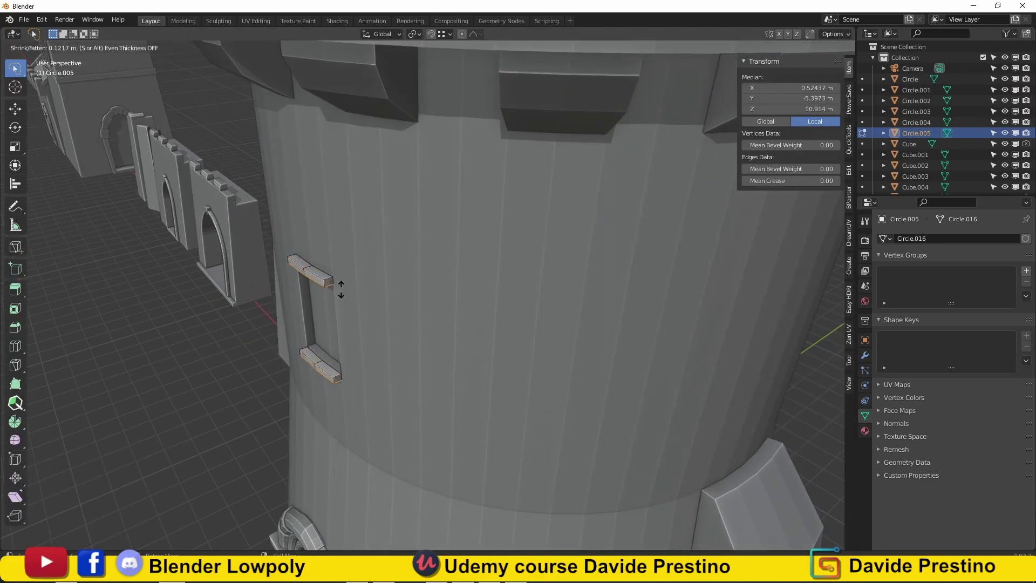
{"action": "left_click", "coordinate": [341, 290]}
{"action": "mouse_move", "coordinate": [342, 289]}
{"action": "middle_mouse_down"}
{"action": "mouse_move", "coordinate": [347, 213]}
{"action": "mouse_move", "coordinate": [347, 233]}
{"action": "mouse_move", "coordinate": [572, 215]}
{"action": "middle_mouse_up"}
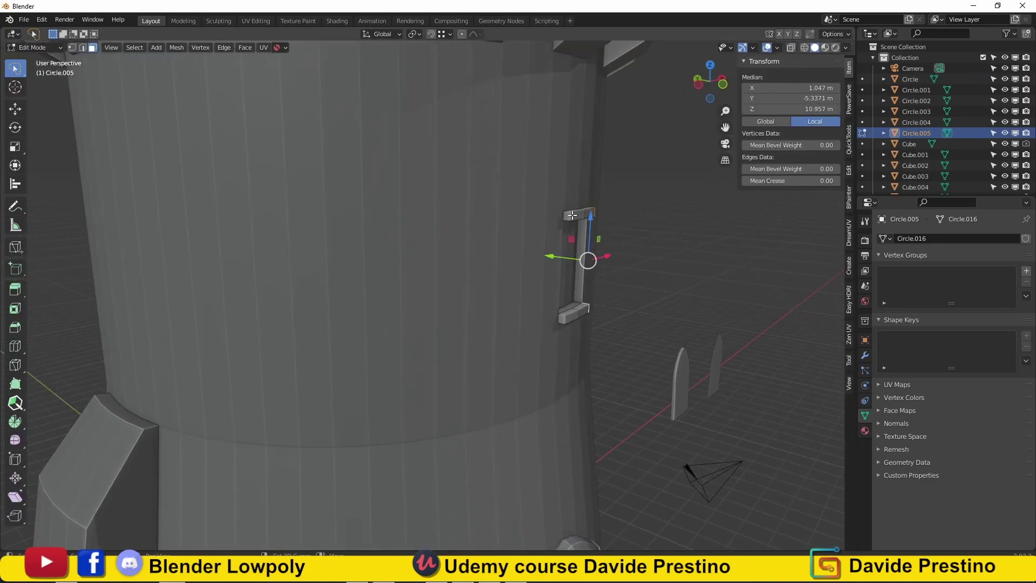
Position the sill and lintel pieces around the window and exit Edit Mode
{"action": "left_click", "coordinate": [634, 307]}
{"action": "middle_click_drag", "start_coordinate": [634, 307], "coordinate": [313, 405]}
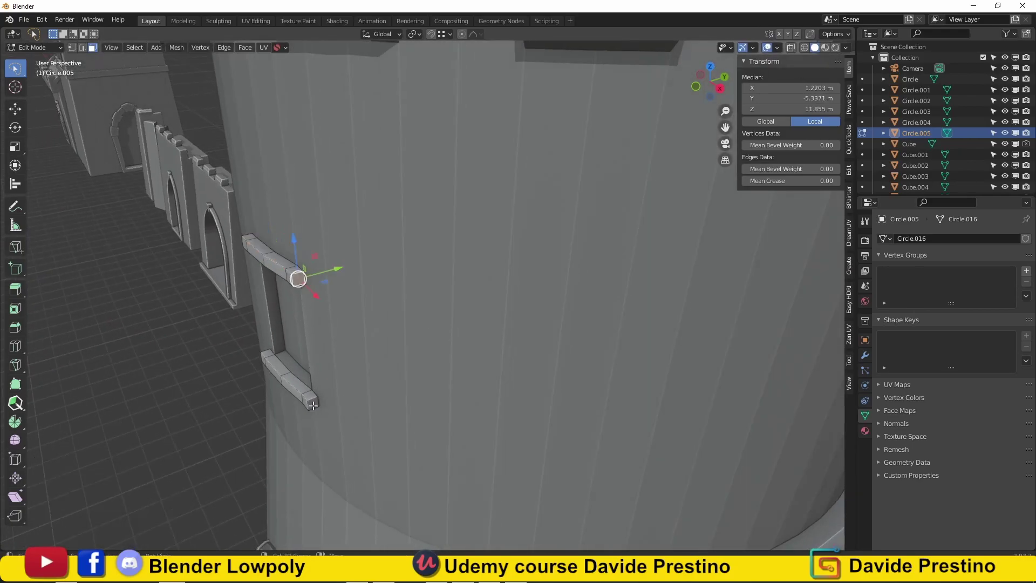
{"action": "left_click", "coordinate": [351, 333]}
{"action": "middle_click_drag", "start_coordinate": [351, 333], "coordinate": [598, 355]}
{"action": "left_click", "coordinate": [553, 279]}
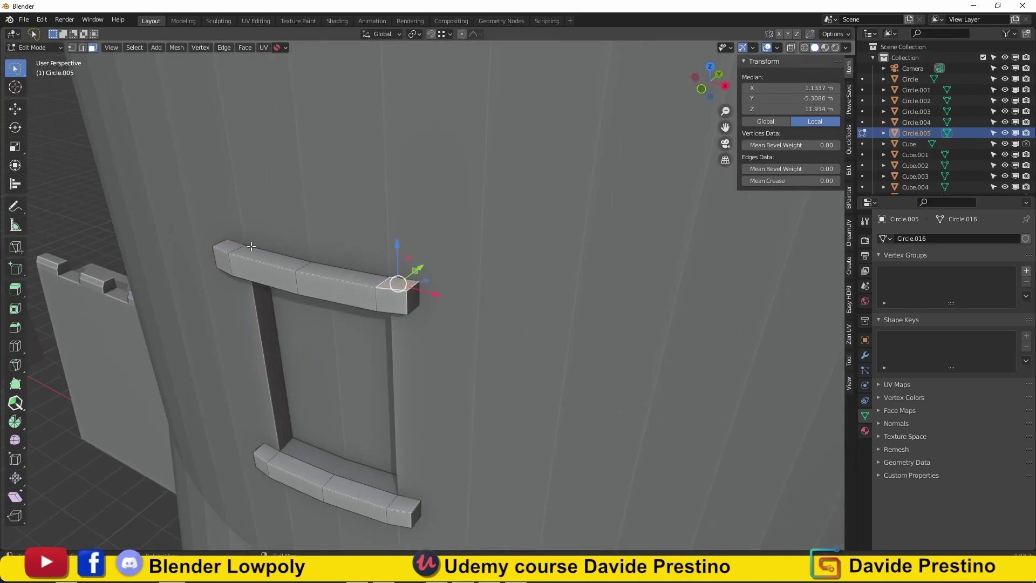
{"action": "key", "text": "Tab"}
Add a cylinder, shrink it into a thin rod and place it at the window bottom
{"action": "key", "text": "shift+a"}
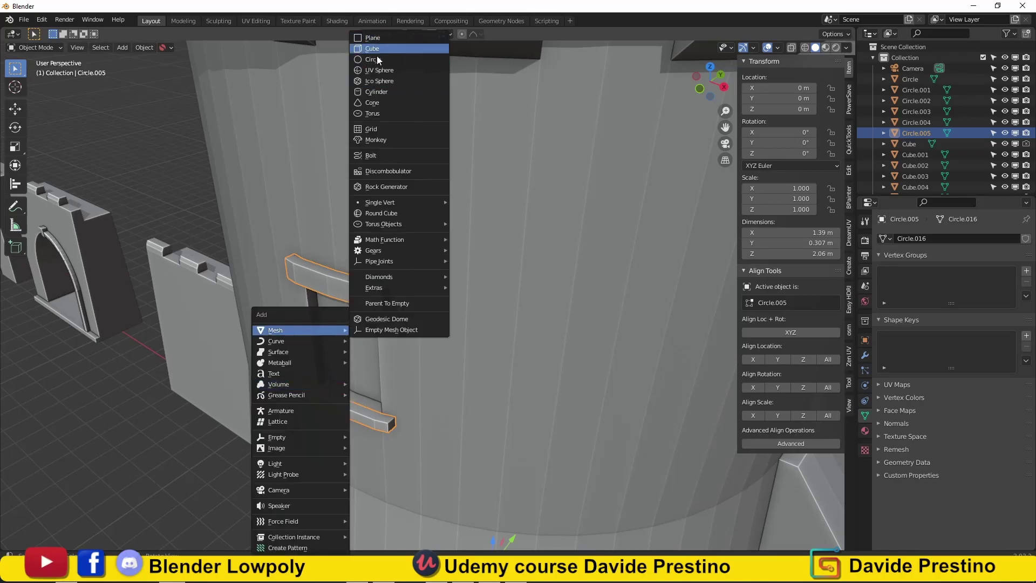
{"action": "left_click", "coordinate": [380, 97]}
{"action": "key", "text": "Return"}
{"action": "key", "text": "s"}
{"action": "left_click", "coordinate": [354, 372]}
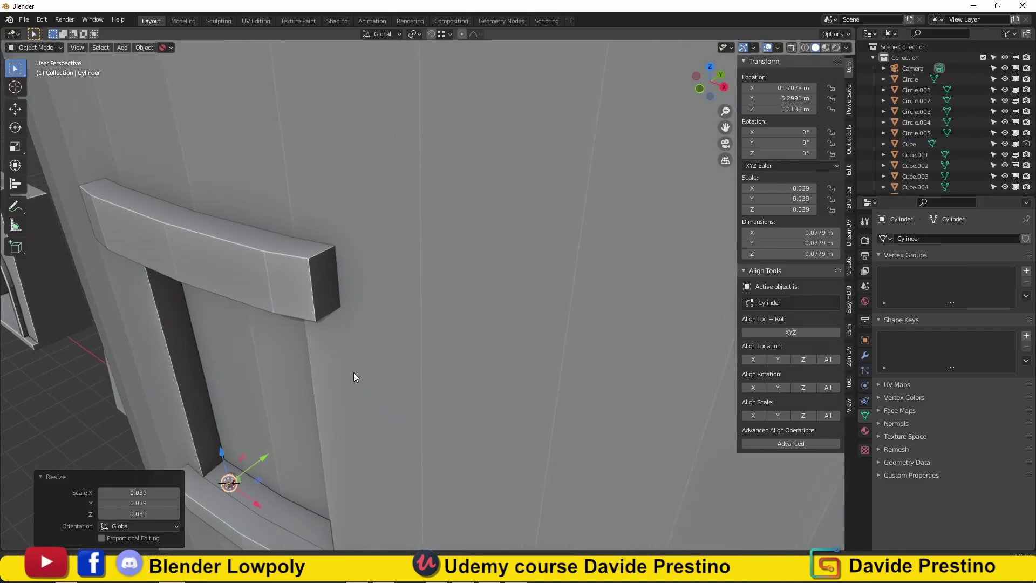
{"action": "key", "text": "KP_Decimal"}
{"action": "key", "text": "g"}
{"action": "key", "text": "z"}
{"action": "left_click", "coordinate": [350, 356]}
{"action": "scroll", "coordinate": [349, 356], "scroll_direction": "down", "scroll_amount": 5}
{"action": "middle_click_drag", "start_coordinate": [350, 356], "coordinate": [378, 302]}
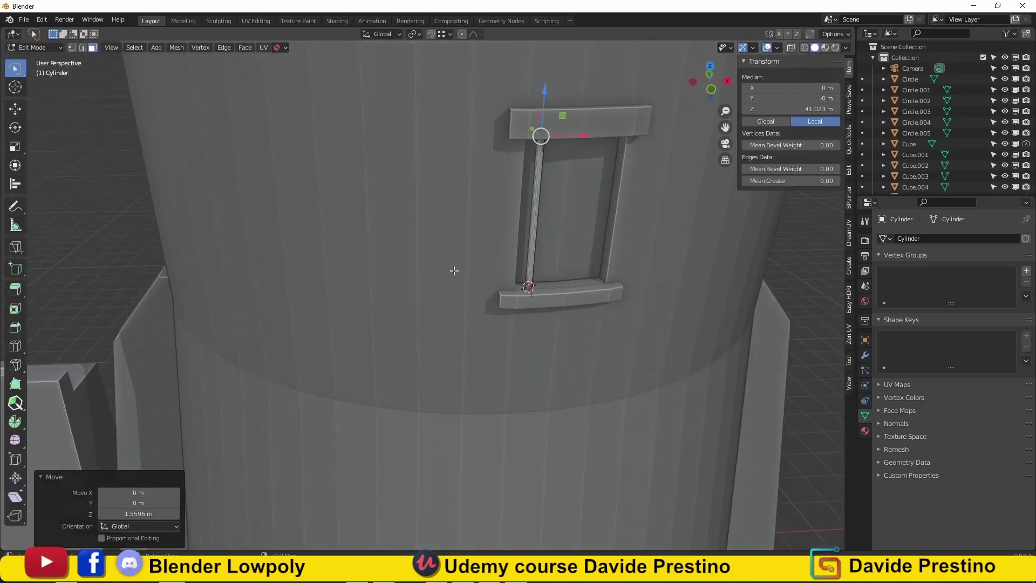
Stretch the rod to span the window height and duplicate it sideways as another bar
{"action": "key", "text": "s"}
{"action": "key", "text": "z"}
{"action": "left_click", "coordinate": [377, 351]}
{"action": "scroll", "coordinate": [342, 399], "scroll_direction": "up", "scroll_amount": 4}
{"action": "key", "text": "shift+d"}
{"action": "left_click", "coordinate": [410, 409]}
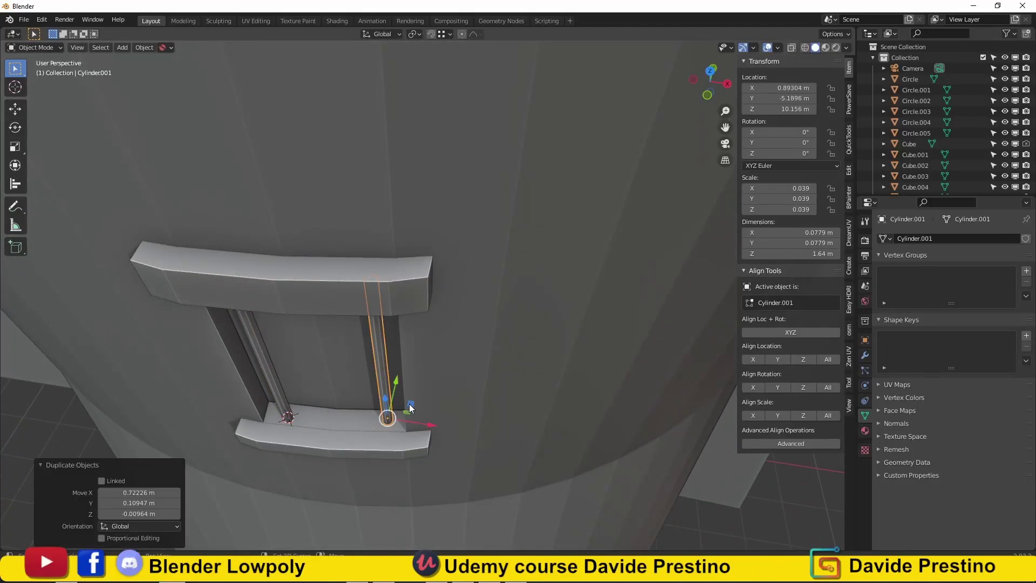
Push the window's back face deeper into the tower wall along Y
{"action": "left_click", "coordinate": [357, 403]}
{"action": "scroll", "coordinate": [357, 403], "scroll_direction": "down", "scroll_amount": 4}
{"action": "left_click", "coordinate": [381, 247], "text": "shift"}
{"action": "key", "text": "Tab"}
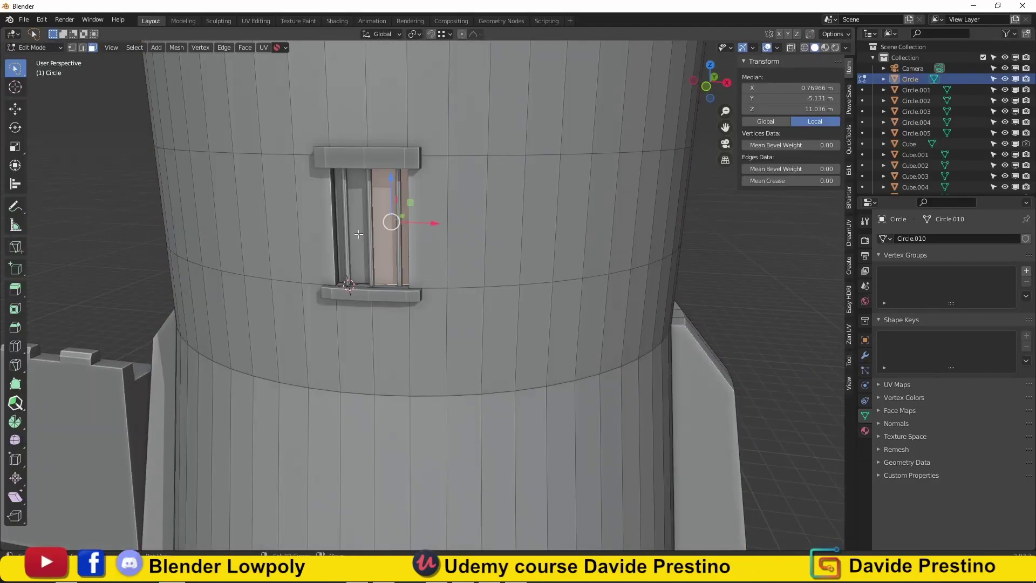
{"action": "key", "text": "g"}
{"action": "key", "text": "y"}
{"action": "left_click", "coordinate": [382, 226]}
{"action": "middle_click_drag", "start_coordinate": [426, 306], "coordinate": [388, 309]}
Loop-cut the lintel into segments and extrude a lintel block outward
{"action": "left_click", "coordinate": [404, 277]}
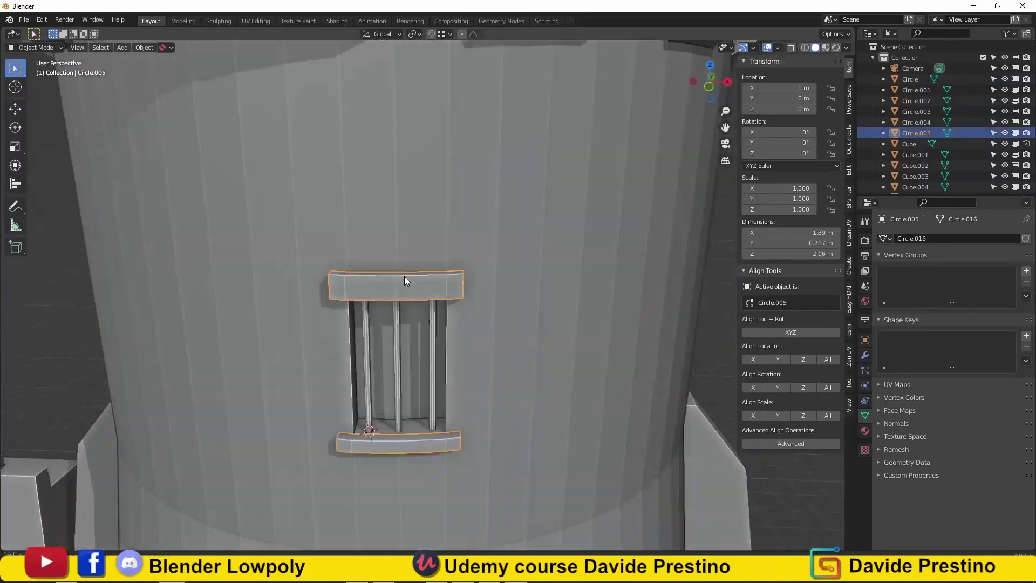
{"action": "key", "text": "Tab"}
{"action": "key", "text": "ctrl+r"}
{"action": "scroll", "coordinate": [376, 285], "scroll_direction": "up", "scroll_amount": 2}
{"action": "key", "text": "3"}
{"action": "key", "text": "alt+a"}
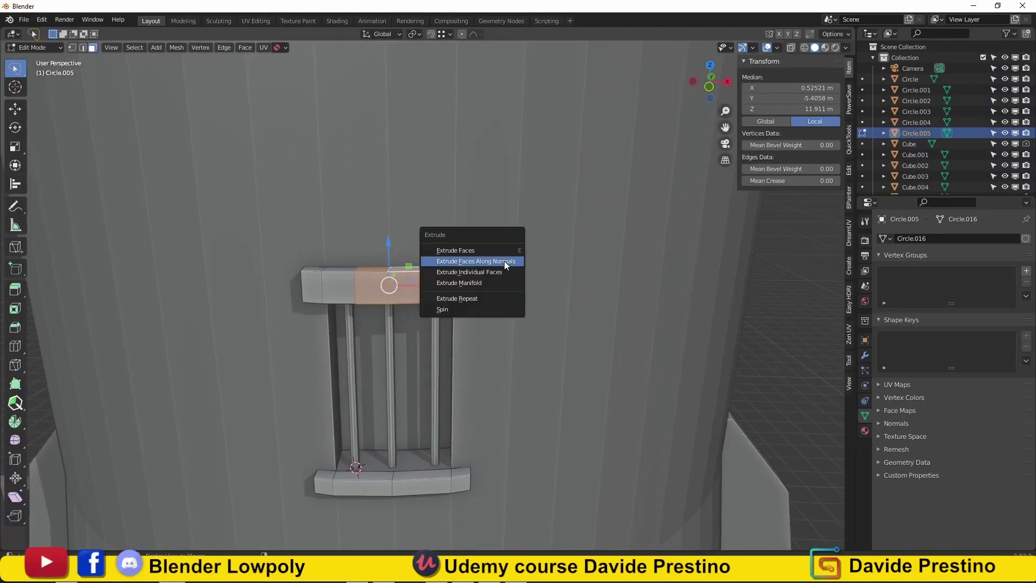
{"action": "left_click", "coordinate": [504, 260]}
{"action": "left_click", "coordinate": [503, 279]}
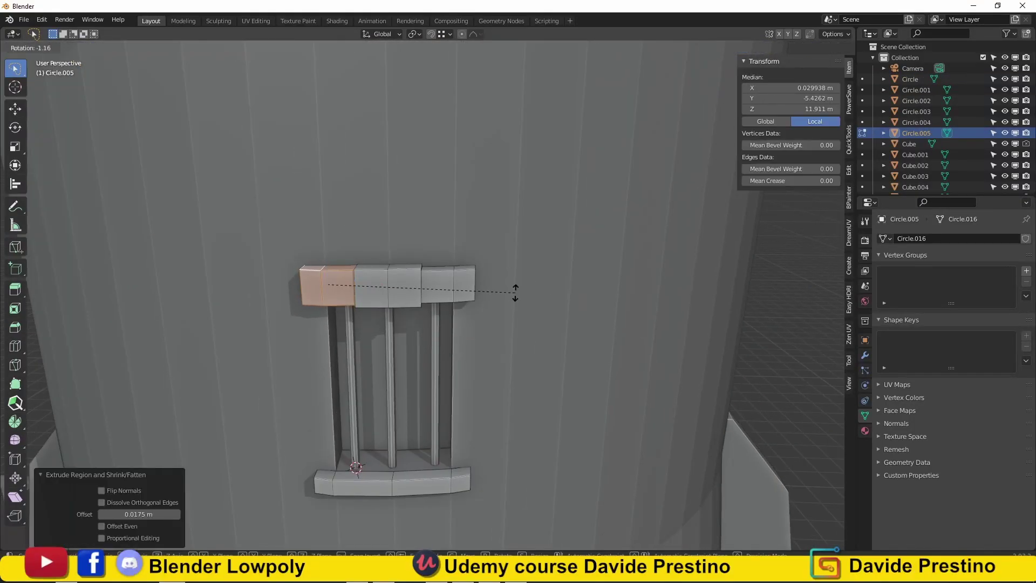
{"action": "middle_click_drag", "start_coordinate": [503, 279], "coordinate": [456, 313]}
Leave Edit Mode and orbit around to view the whole tower
{"action": "key", "text": "Tab"}
{"action": "scroll", "coordinate": [456, 313], "scroll_direction": "down", "scroll_amount": 4}
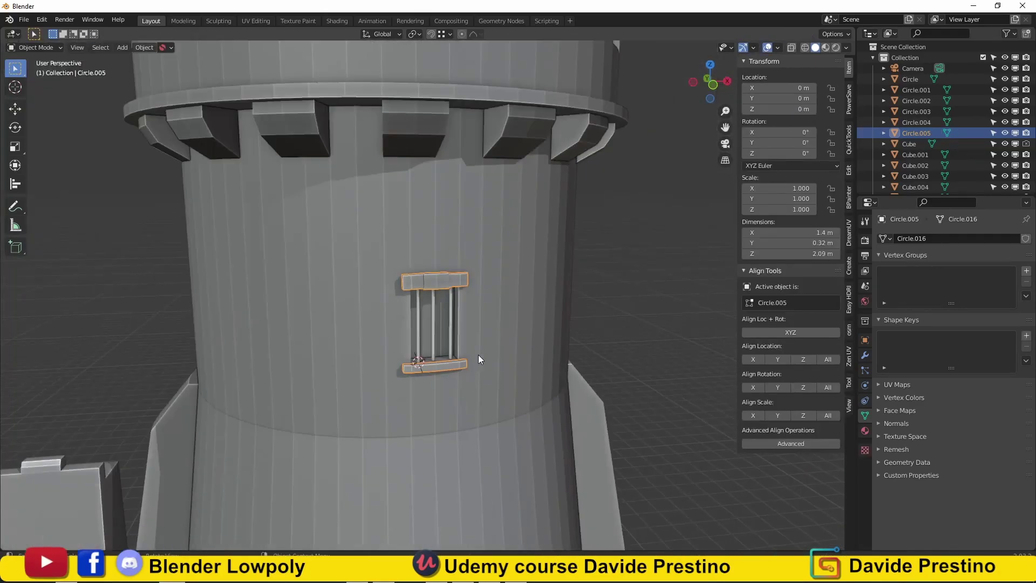
{"action": "scroll", "coordinate": [614, 373], "scroll_direction": "down", "scroll_amount": 3}
{"action": "middle_click_drag", "start_coordinate": [614, 372], "coordinate": [491, 370]}
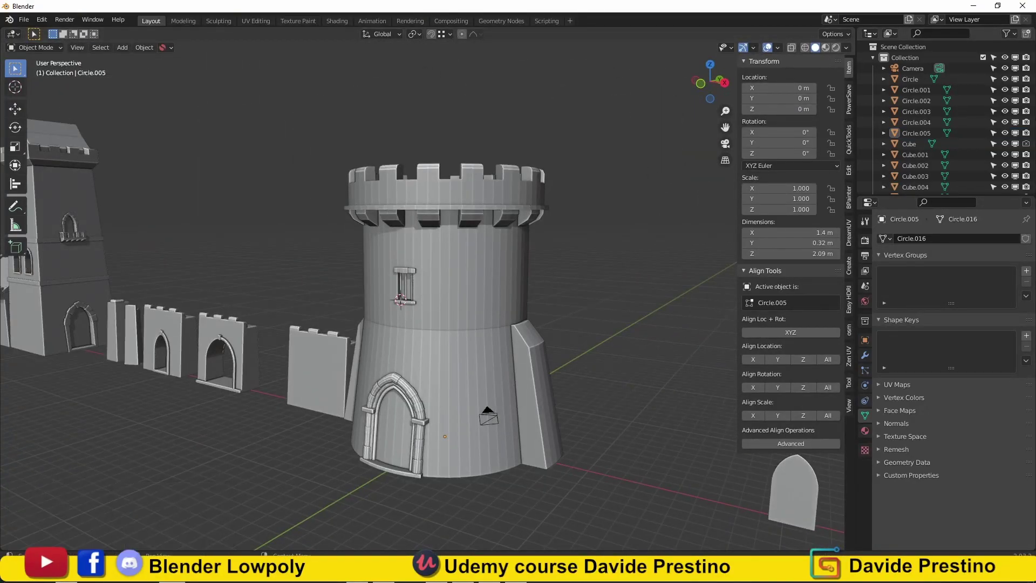
{"action": "scroll", "coordinate": [475, 227], "scroll_direction": "up", "scroll_amount": 2}
{"action": "mouse_move", "coordinate": [475, 227]}
{"action": "middle_mouse_down"}
{"action": "mouse_move", "coordinate": [392, 238]}
{"action": "mouse_move", "coordinate": [403, 228]}
{"action": "middle_mouse_up"}
Separate the tower's door faces into their own object
{"action": "scroll", "coordinate": [406, 268], "scroll_direction": "up", "scroll_amount": 4}
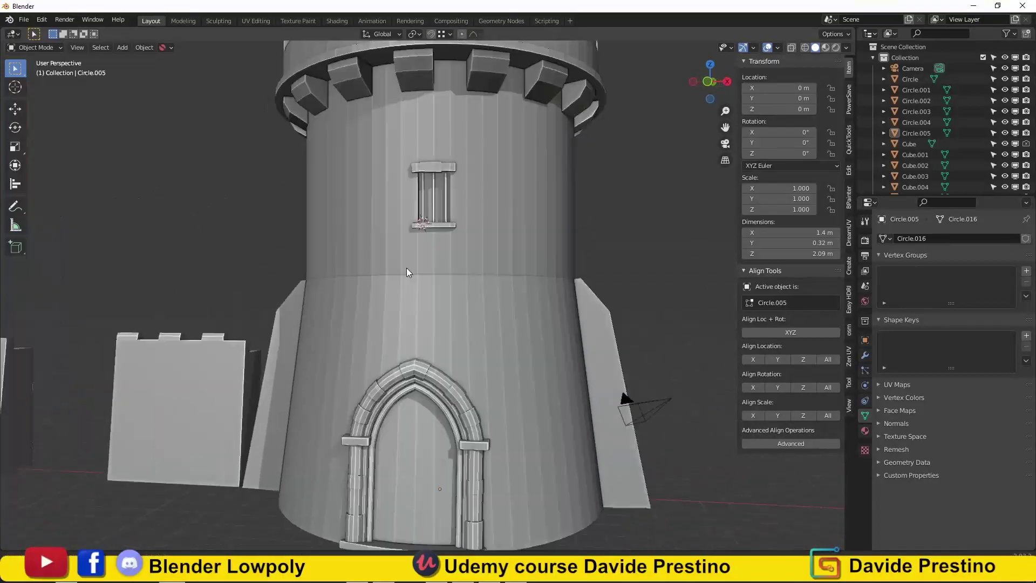
{"action": "left_click", "coordinate": [407, 271]}
{"action": "key", "text": "Tab"}
{"action": "middle_click_drag", "start_coordinate": [406, 271], "coordinate": [381, 341]}
{"action": "key", "text": "l"}
{"action": "key", "text": "p"}
{"action": "left_click", "coordinate": [435, 331]}
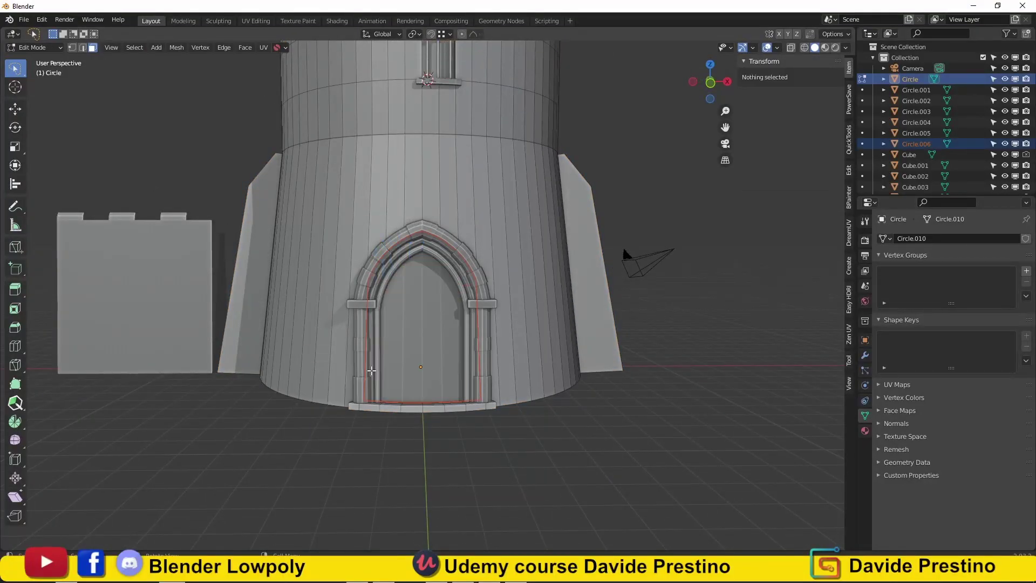
Add an 8-segment, 4-ring UV sphere and shrink it to knocker size
{"action": "key", "text": "Tab"}
{"action": "scroll", "coordinate": [435, 332], "scroll_direction": "up", "scroll_amount": 2}
{"action": "key", "text": "shift+a"}
{"action": "left_click", "coordinate": [493, 70]}
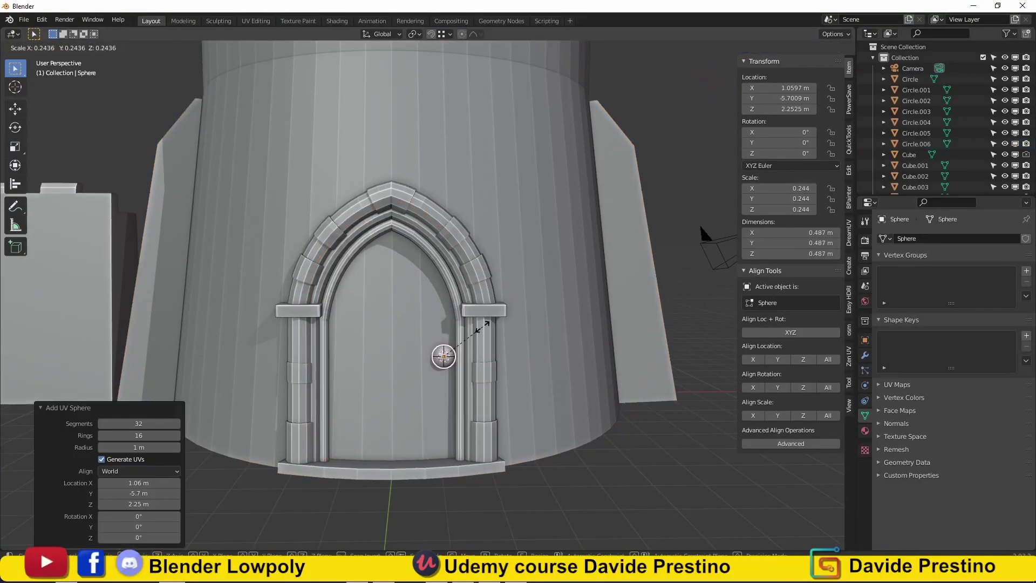
{"action": "left_click", "coordinate": [154, 422]}
{"action": "type", "text": "8"}
{"action": "key", "text": "s"}
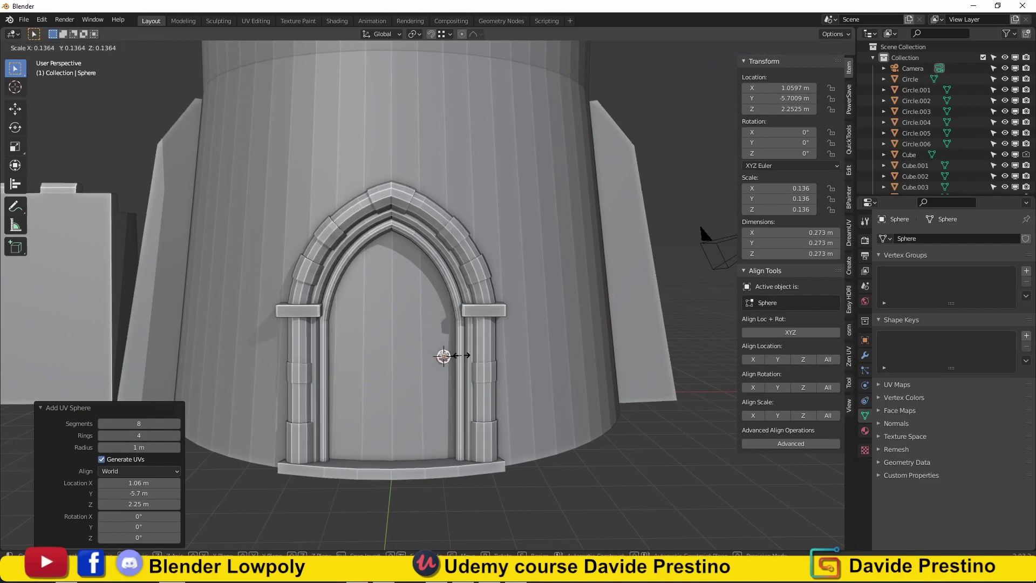
{"action": "left_click", "coordinate": [444, 354]}
{"action": "key", "text": "KP_1"}
{"action": "scroll", "coordinate": [448, 325], "scroll_direction": "up", "scroll_amount": 3}
{"action": "key", "text": "shift+s"}
Add a torus with 6 minor segments and rotate it 90° on X
{"action": "key", "text": "shift+a"}
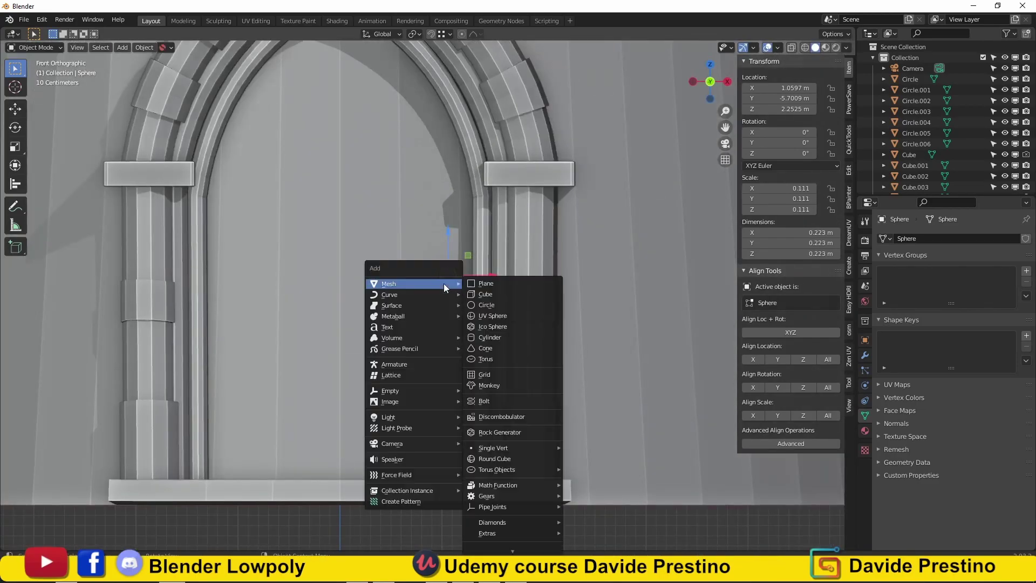
{"action": "left_click", "coordinate": [491, 360]}
{"action": "left_click", "coordinate": [151, 392]}
{"action": "type", "text": "6"}
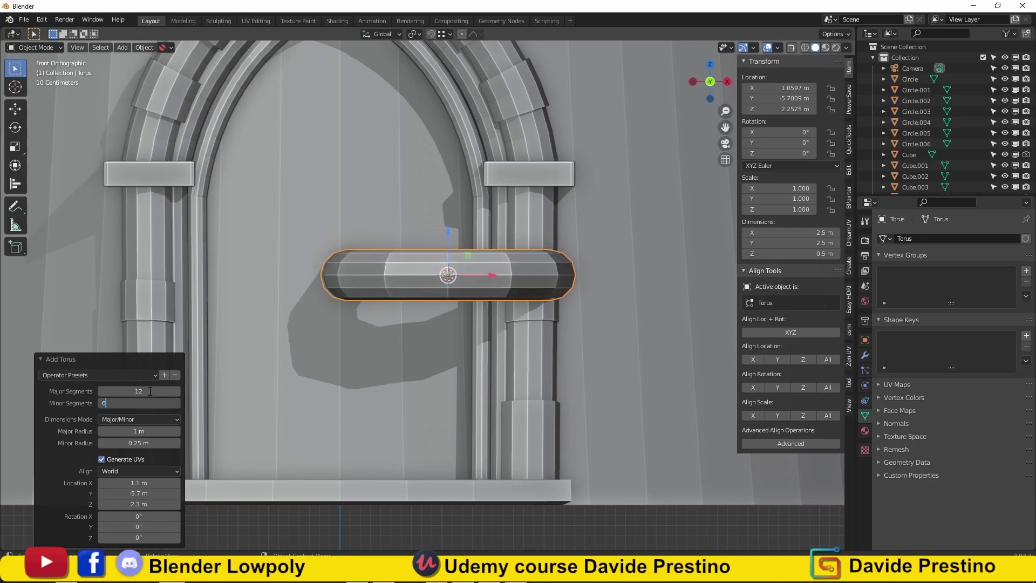
{"action": "key", "text": "Return"}
{"action": "left_click", "coordinate": [518, 388]}
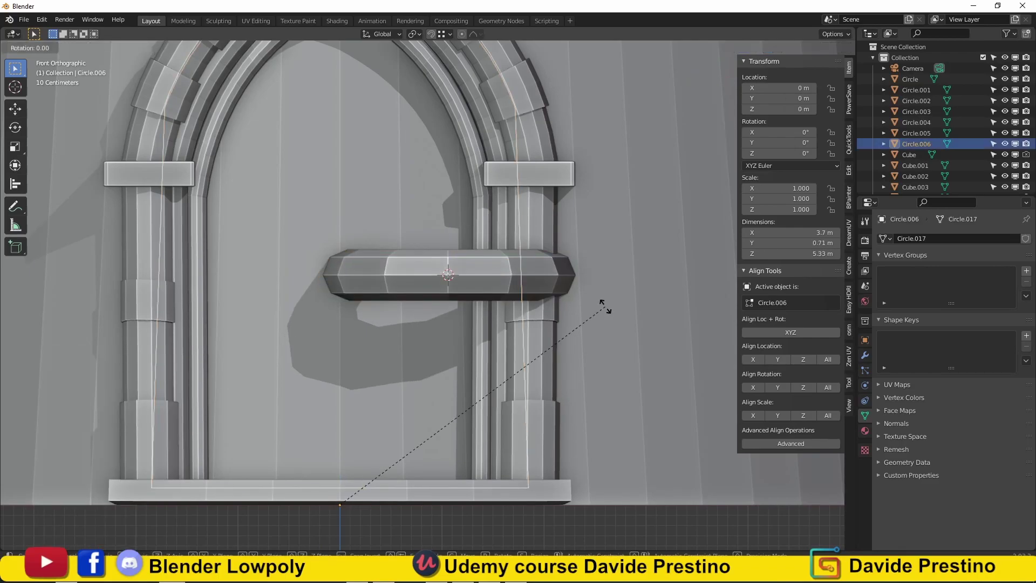
{"action": "key", "text": "Escape"}
{"action": "left_click", "coordinate": [493, 279]}
{"action": "type", "text": "rx90"}
{"action": "key", "text": "Return"}
Scale the torus down to ring size and move it along Y below the sphere
{"action": "key", "text": "s"}
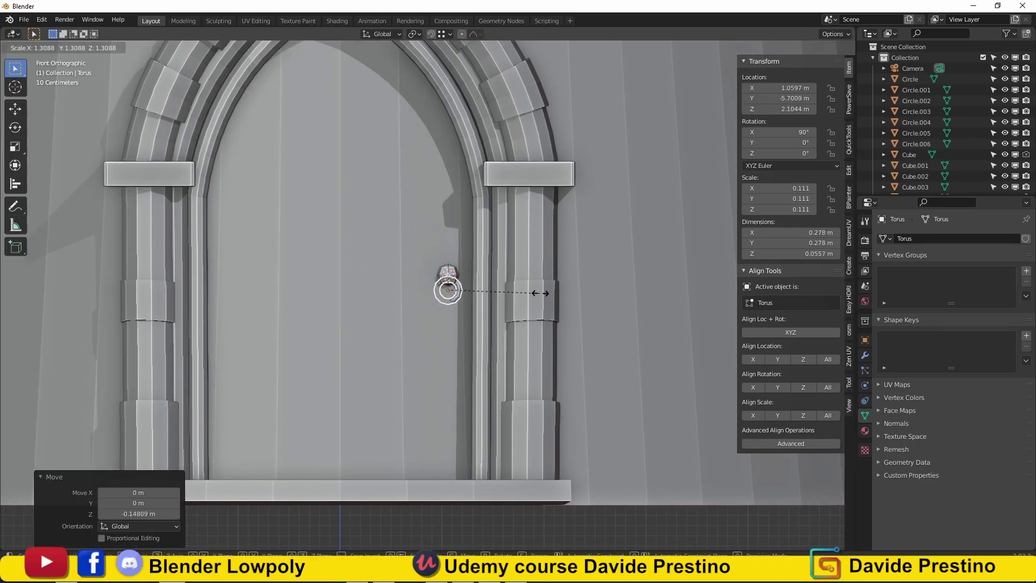
{"action": "left_click", "coordinate": [540, 293]}
{"action": "middle_click_drag", "start_coordinate": [539, 293], "coordinate": [594, 347]}
{"action": "scroll", "coordinate": [400, 351], "scroll_direction": "up", "scroll_amount": 5}
{"action": "key", "text": "r"}
{"action": "left_click", "coordinate": [440, 293]}
{"action": "key", "text": "g"}
{"action": "key", "text": "y"}
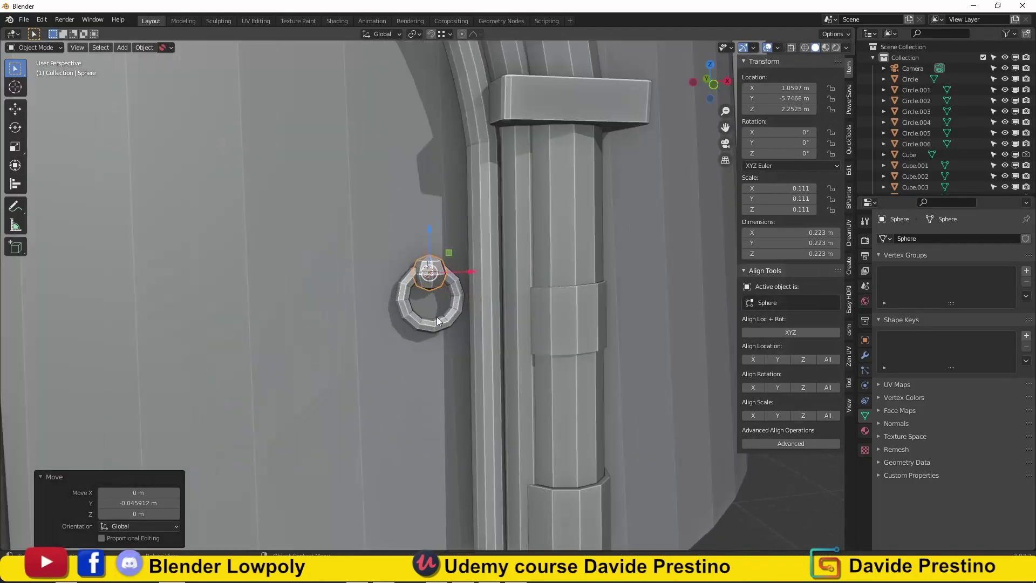
Join the ring and sphere into a single knocker object
{"action": "left_click", "coordinate": [436, 316], "text": "shift"}
{"action": "key", "text": "ctrl+j"}
{"action": "scroll", "coordinate": [398, 258], "scroll_direction": "down", "scroll_amount": 6}
{"action": "middle_click_drag", "start_coordinate": [456, 352], "coordinate": [497, 351]}
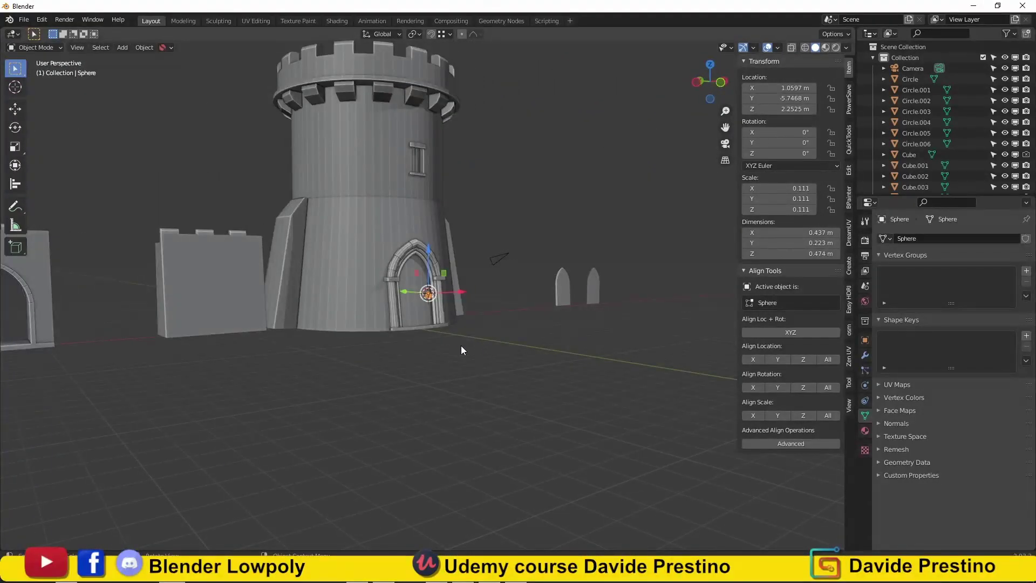
Add a cube on the door and scale it into a thin bar stretched along X
{"action": "scroll", "coordinate": [348, 271], "scroll_direction": "up", "scroll_amount": 5}
{"action": "right_click", "coordinate": [338, 278], "text": "shift"}
{"action": "key", "text": "shift+a"}
{"action": "left_click", "coordinate": [383, 293]}
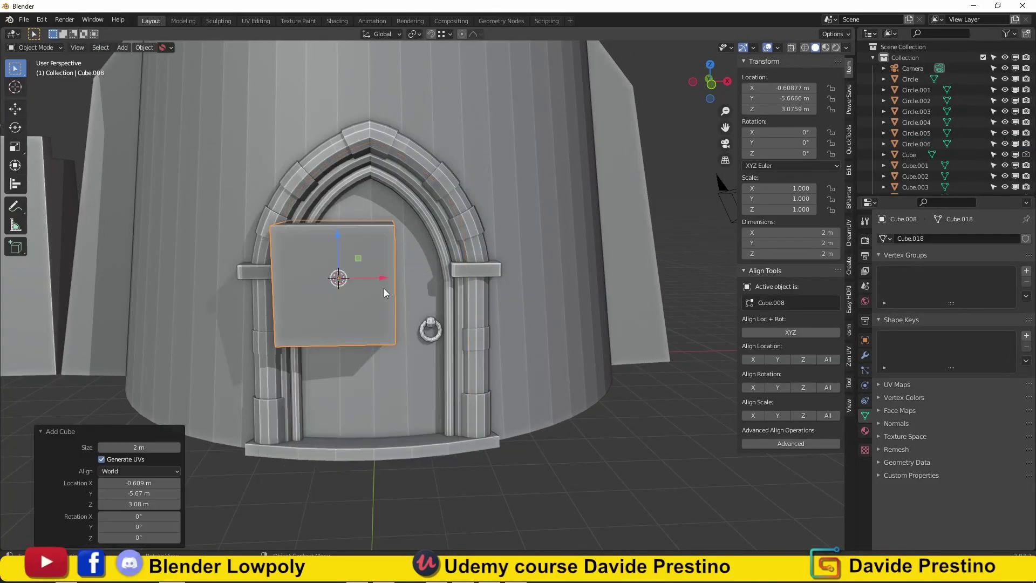
{"action": "key", "text": "s"}
{"action": "left_click", "coordinate": [345, 282]}
{"action": "key", "text": "s"}
{"action": "key", "text": "x"}
{"action": "left_click", "coordinate": [458, 302]}
{"action": "mouse_move", "coordinate": [459, 302]}
{"action": "middle_mouse_down"}
{"action": "mouse_move", "coordinate": [363, 332]}
{"action": "mouse_move", "coordinate": [361, 317]}
{"action": "middle_mouse_up"}
{"action": "scroll", "coordinate": [361, 338], "scroll_direction": "up", "scroll_amount": 3}
Extrude and widen the bar's end, then pinch the tip into an arrowhead
{"action": "key", "text": "Tab"}
{"action": "left_click", "coordinate": [358, 319]}
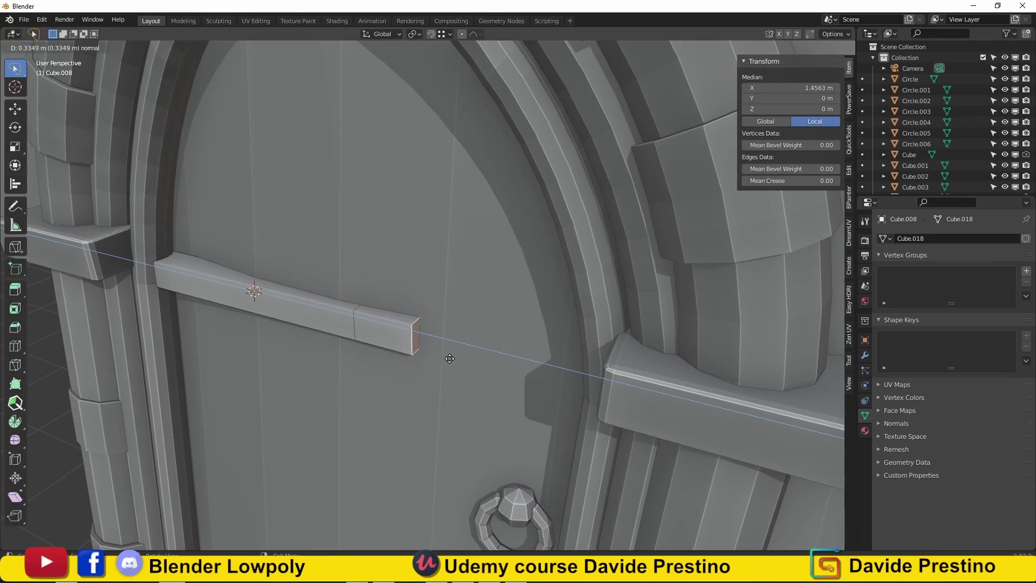
{"action": "left_click", "coordinate": [450, 359]}
{"action": "mouse_move", "coordinate": [450, 358]}
{"action": "middle_mouse_down"}
{"action": "mouse_move", "coordinate": [428, 331]}
{"action": "mouse_move", "coordinate": [386, 324]}
{"action": "mouse_move", "coordinate": [358, 340]}
{"action": "middle_mouse_up"}
{"action": "left_click", "coordinate": [428, 306]}
{"action": "key", "text": "KP_Divide"}
{"action": "left_click", "coordinate": [530, 275]}
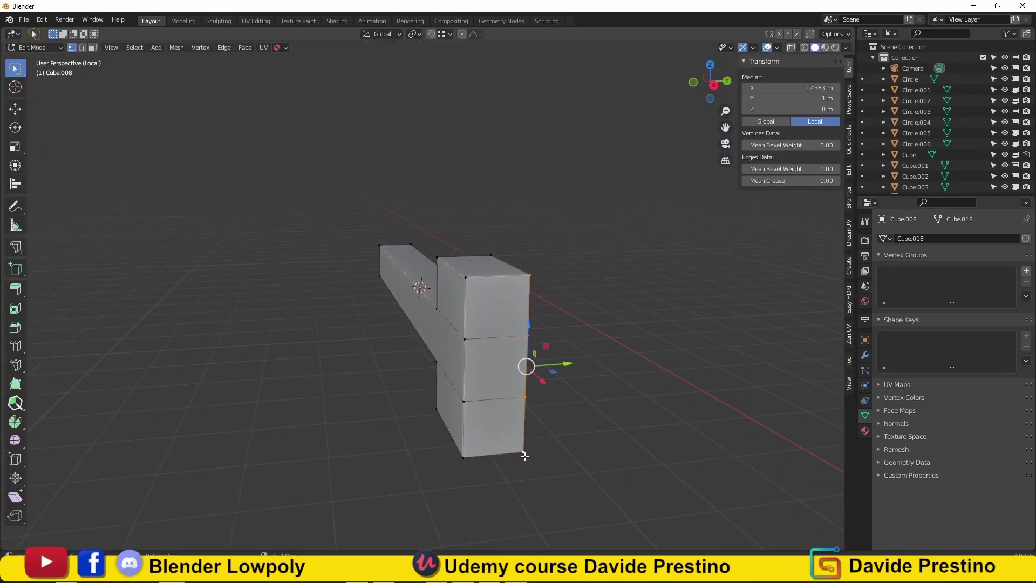
{"action": "left_click", "coordinate": [502, 378]}
{"action": "key", "text": "KP_Divide"}
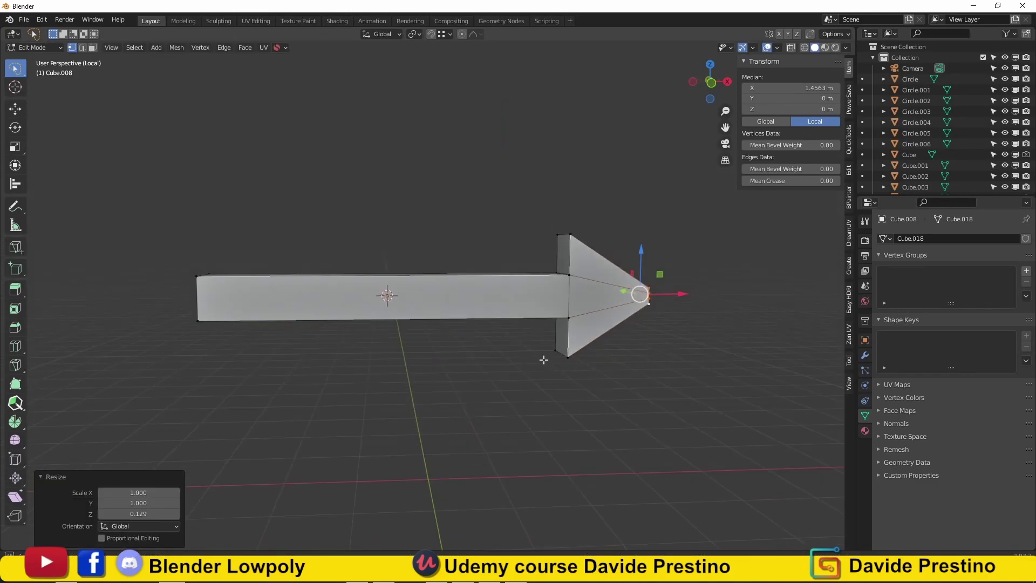
Bend the arrow bar's middle and end slightly using proportional editing
{"action": "scroll", "coordinate": [384, 296], "scroll_direction": "up", "scroll_amount": 5}
{"action": "mouse_move", "coordinate": [194, 328]}
{"action": "middle_mouse_down"}
{"action": "mouse_move", "coordinate": [373, 338]}
{"action": "mouse_move", "coordinate": [396, 355]}
{"action": "middle_mouse_up"}
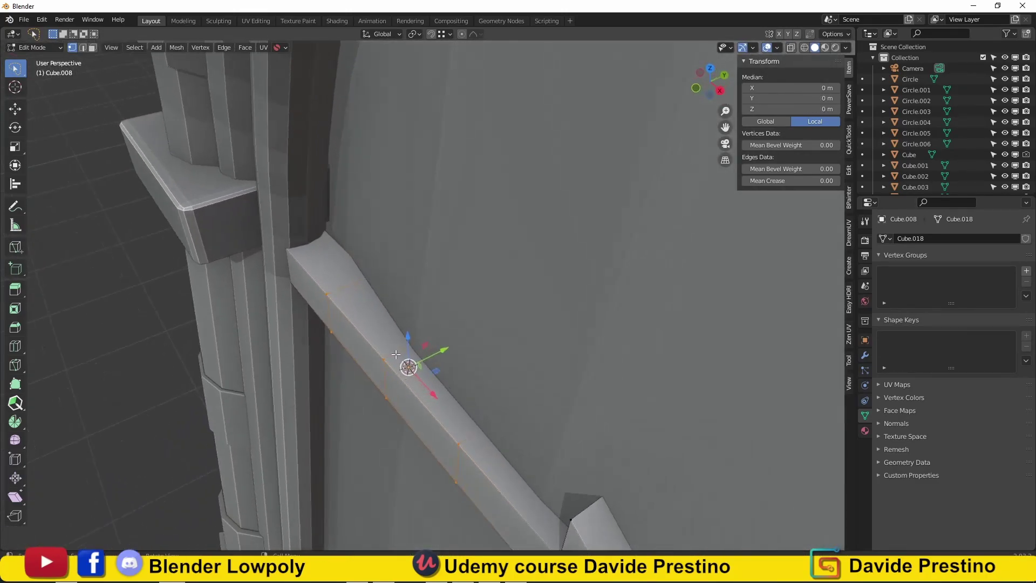
{"action": "left_click", "coordinate": [436, 350]}
{"action": "key", "text": "KP_Divide"}
{"action": "left_click", "coordinate": [434, 385]}
{"action": "mouse_move", "coordinate": [410, 324]}
{"action": "middle_mouse_down"}
{"action": "mouse_move", "coordinate": [434, 385]}
{"action": "mouse_move", "coordinate": [346, 432]}
{"action": "middle_mouse_up"}
{"action": "key", "text": "g"}
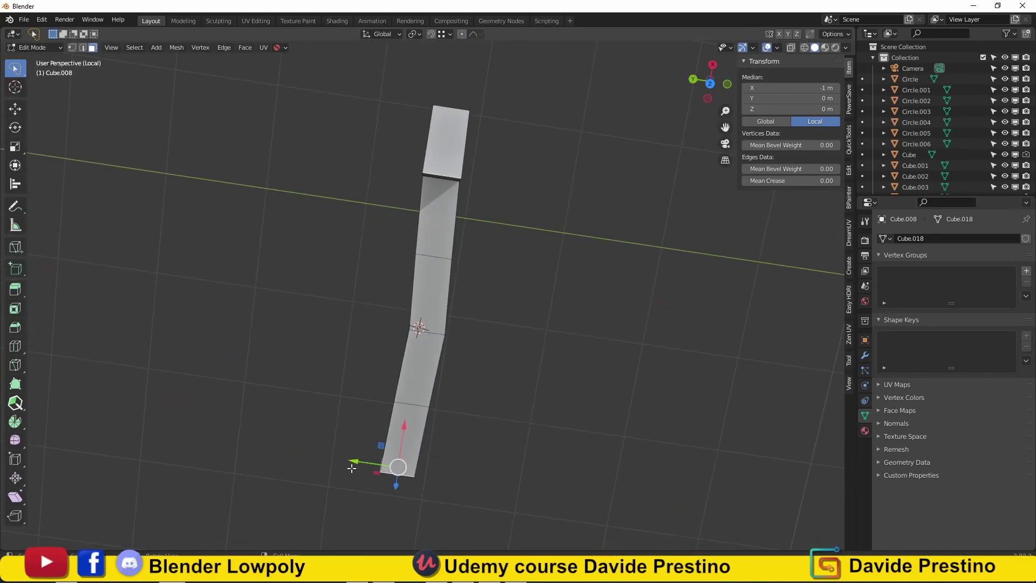
{"action": "key", "text": "Tab"}
Move the arrow strap onto the door surface above the knocker
{"action": "key", "text": "KP_Divide"}
{"action": "scroll", "coordinate": [495, 364], "scroll_direction": "down", "scroll_amount": 3}
{"action": "middle_click_drag", "start_coordinate": [495, 364], "coordinate": [459, 297]}
{"action": "key", "text": "g"}
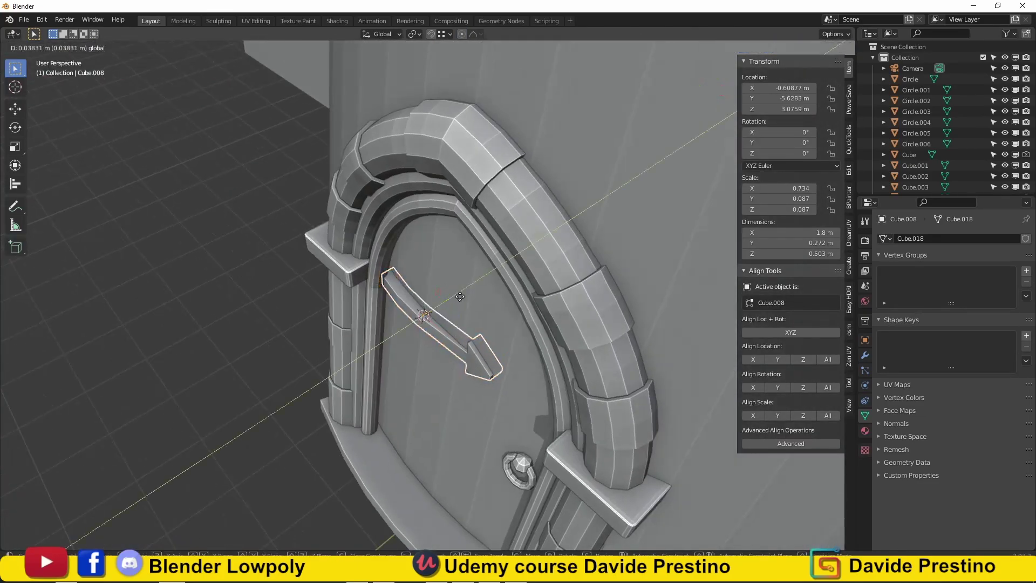
{"action": "left_click", "coordinate": [460, 296]}
{"action": "key", "text": "KP_1"}
{"action": "scroll", "coordinate": [458, 336], "scroll_direction": "down", "scroll_amount": 1}
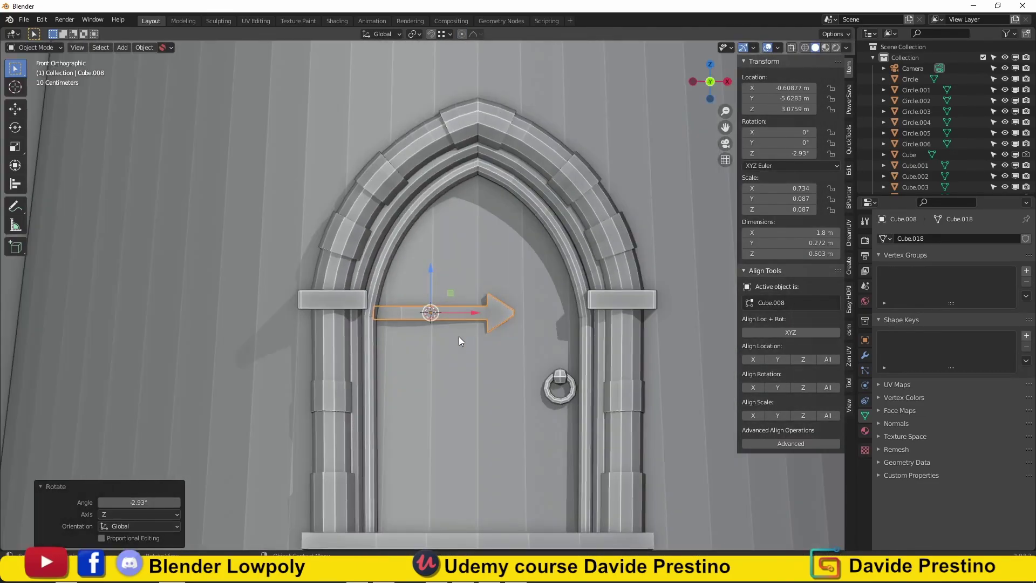
Duplicate the arrow strap and move the copy 2.2284 m down the door
{"action": "key", "text": "shift+d"}
{"action": "key", "text": "z"}
{"action": "left_click", "coordinate": [459, 486]}
{"action": "middle_click_drag", "start_coordinate": [459, 486], "coordinate": [442, 442]}
{"action": "scroll", "coordinate": [569, 323], "scroll_direction": "down", "scroll_amount": 3}
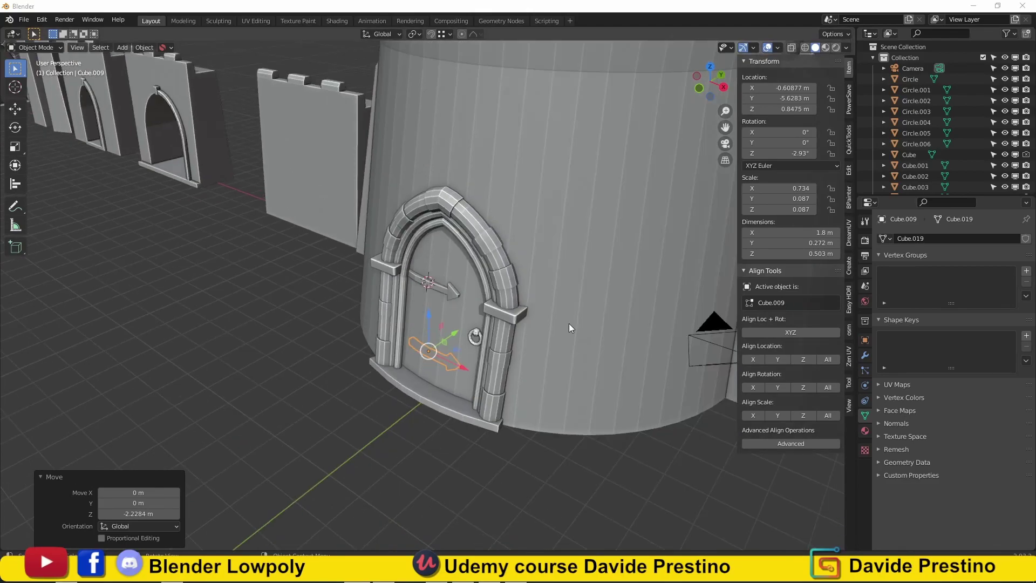
Select the tower body and enter its mesh editing
{"action": "middle_click_drag", "start_coordinate": [569, 323], "coordinate": [543, 294]}
{"action": "scroll", "coordinate": [542, 294], "scroll_direction": "up", "scroll_amount": 3}
{"action": "left_click", "coordinate": [460, 294]}
{"action": "key", "text": "Tab"}
Use the snap menu on the tower and return to Object Mode
{"action": "scroll", "coordinate": [431, 301], "scroll_direction": "down", "scroll_amount": 3}
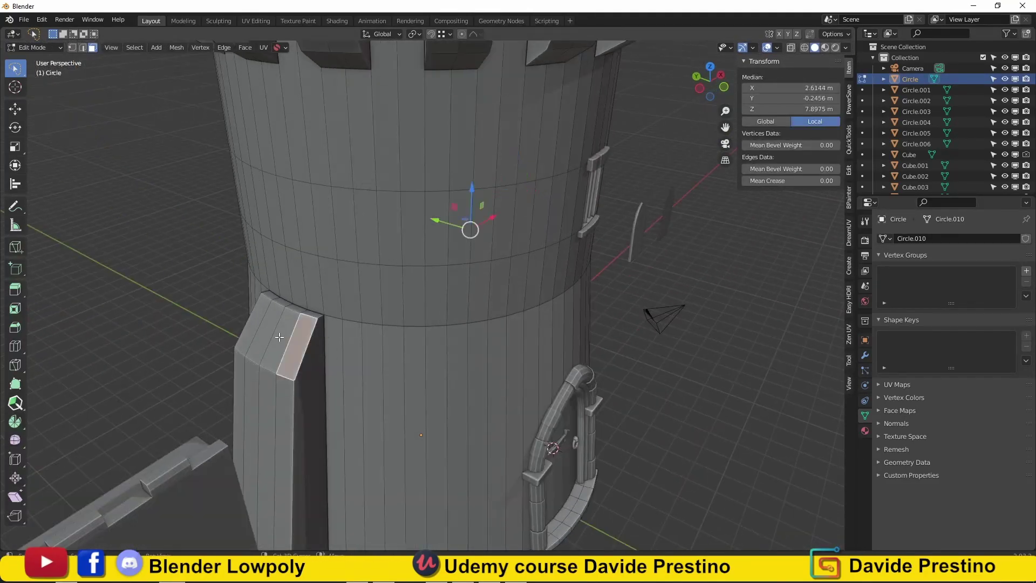
{"action": "key", "text": "shift+s"}
{"action": "left_click", "coordinate": [378, 352]}
{"action": "key", "text": "Tab"}
{"action": "scroll", "coordinate": [420, 300], "scroll_direction": "up", "scroll_amount": 3}
{"action": "scroll", "coordinate": [419, 300], "scroll_direction": "up", "scroll_amount": 4}
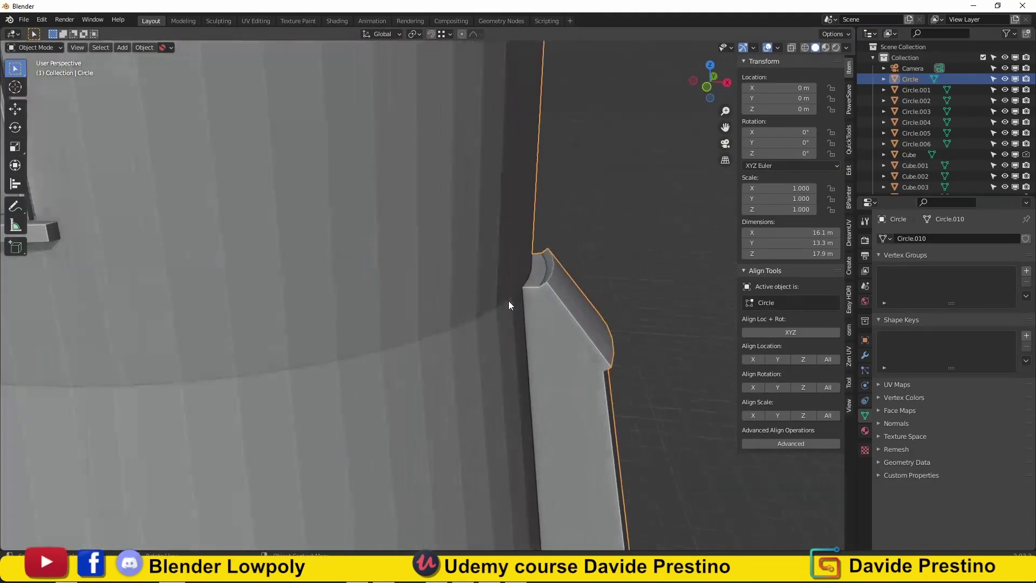
Inspect the buttress's ridge loop and top faces in Edit Mode from several angles
{"action": "key", "text": "Tab"}
{"action": "left_click", "coordinate": [572, 276], "text": "alt"}
{"action": "left_click", "coordinate": [572, 278], "text": "alt"}
{"action": "middle_click_drag", "start_coordinate": [572, 277], "coordinate": [421, 312]}
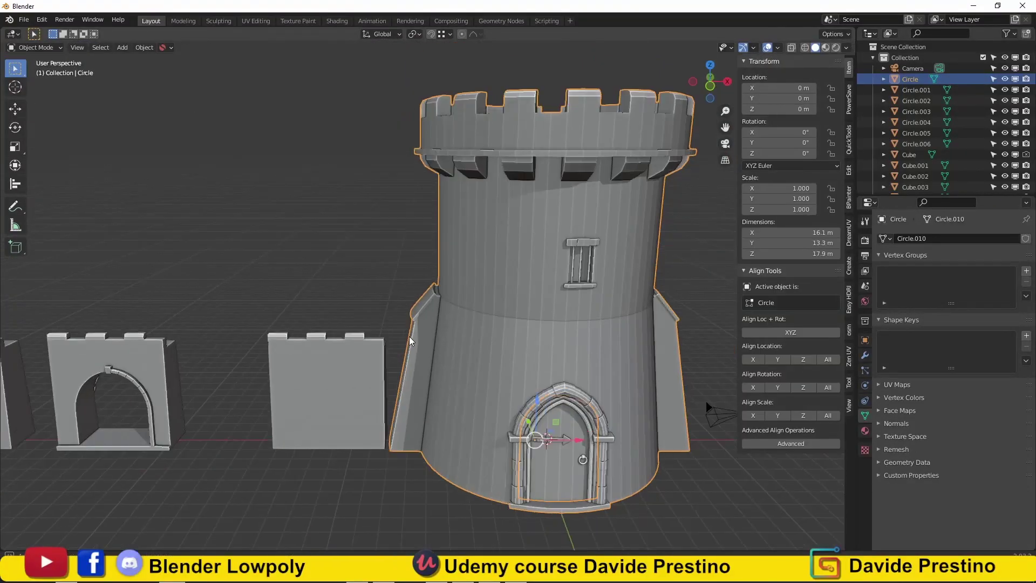
{"action": "scroll", "coordinate": [300, 364], "scroll_direction": "down", "scroll_amount": 3}
{"action": "middle_click_drag", "start_coordinate": [300, 364], "coordinate": [367, 365]}
{"action": "scroll", "coordinate": [386, 380], "scroll_direction": "up", "scroll_amount": 6}
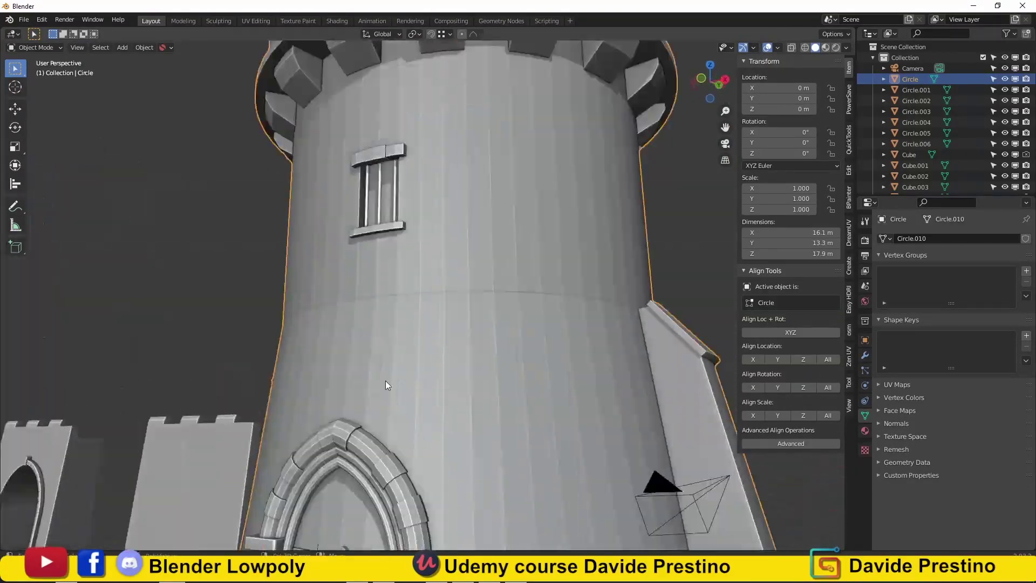
{"action": "scroll", "coordinate": [386, 381], "scroll_direction": "down", "scroll_amount": 3}
{"action": "middle_click_drag", "start_coordinate": [390, 289], "coordinate": [464, 409]}
Select the door knocker, straps and door frame and merge them into the tower
{"action": "left_click", "coordinate": [461, 411]}
{"action": "key", "text": "shift+d"}
{"action": "key", "text": "Escape"}
{"action": "mouse_move", "coordinate": [499, 377]}
{"action": "middle_mouse_down"}
{"action": "mouse_move", "coordinate": [213, 300]}
{"action": "mouse_move", "coordinate": [300, 433]}
{"action": "mouse_move", "coordinate": [392, 367]}
{"action": "middle_mouse_up"}
{"action": "left_click", "coordinate": [508, 330], "text": "shift"}
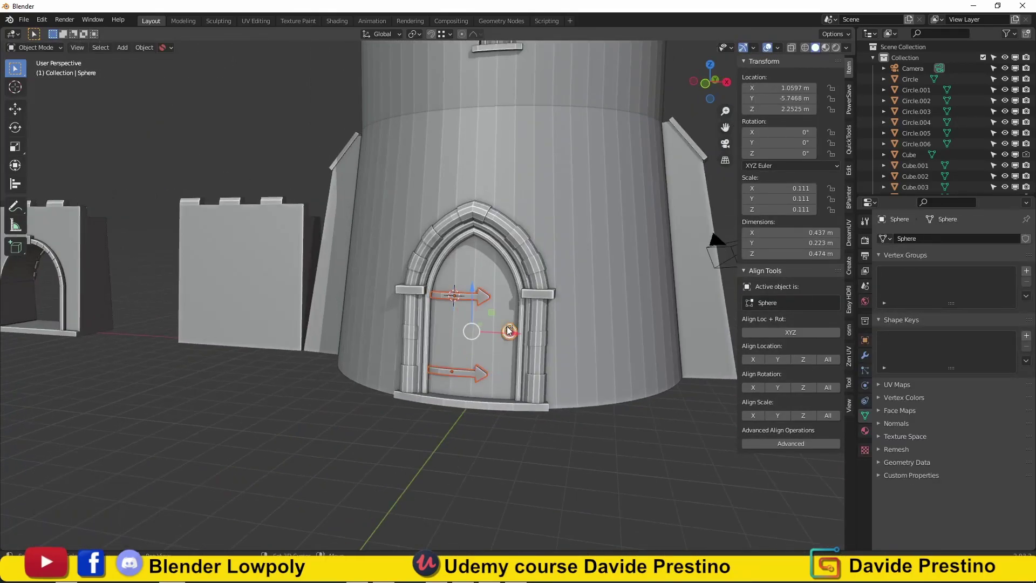
{"action": "right_click", "coordinate": [423, 318]}
{"action": "middle_click_drag", "start_coordinate": [423, 317], "coordinate": [425, 221]}
{"action": "left_click", "coordinate": [426, 221]}
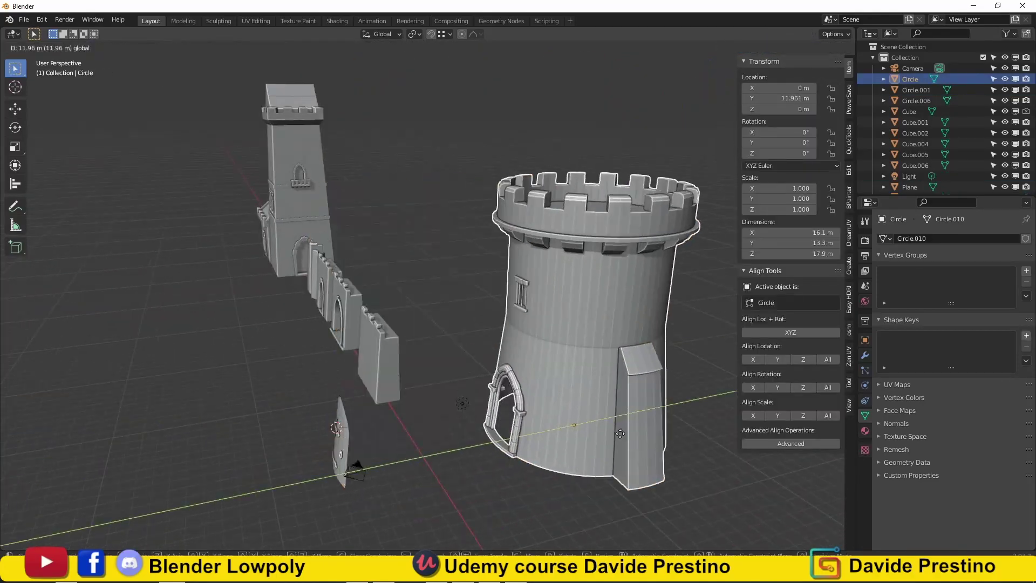
Place the 3D cursor beside the walls for the new turret
{"action": "mouse_move", "coordinate": [350, 355]}
{"action": "middle_mouse_down"}
{"action": "mouse_move", "coordinate": [303, 359]}
{"action": "mouse_move", "coordinate": [433, 354]}
{"action": "mouse_move", "coordinate": [383, 391]}
{"action": "middle_mouse_up"}
{"action": "scroll", "coordinate": [413, 341], "scroll_direction": "up", "scroll_amount": 3}
{"action": "right_click", "coordinate": [383, 390], "text": "shift"}
Add a 32-vertex circle for the new turret and enter its mesh editing
{"action": "key", "text": "shift+a"}
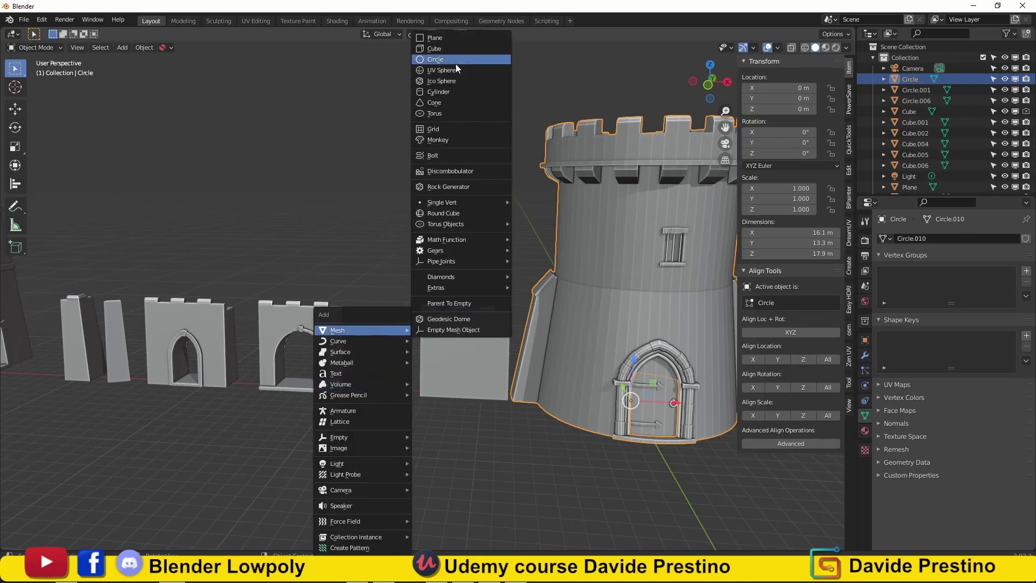
{"action": "left_click", "coordinate": [455, 64]}
{"action": "key", "text": "Escape"}
{"action": "key", "text": "KP_1"}
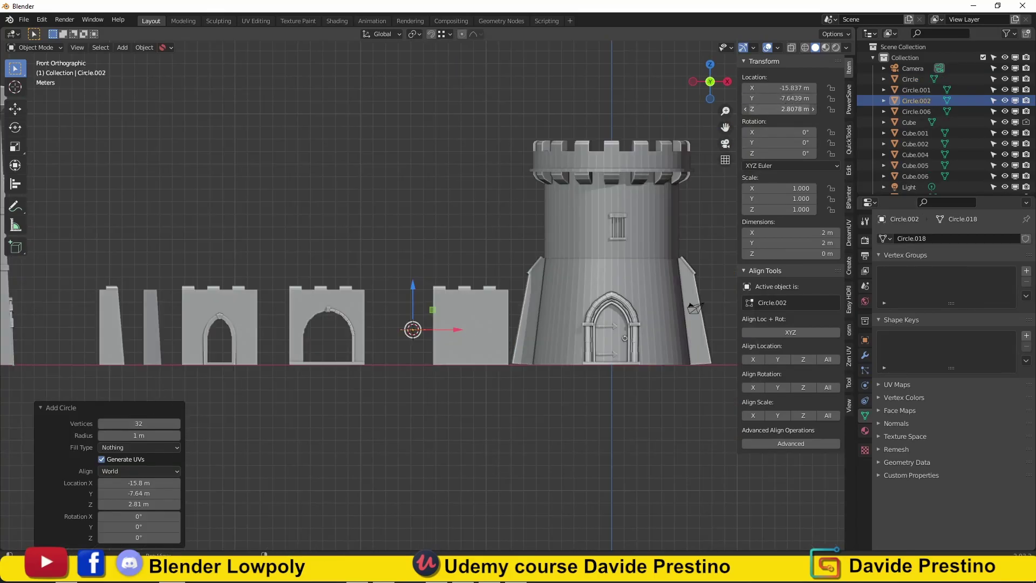
{"action": "key", "text": "Tab"}
Extrude the circle up into a column and shift its middle loop
{"action": "middle_click_drag", "start_coordinate": [433, 366], "coordinate": [358, 397], "text": "shift"}
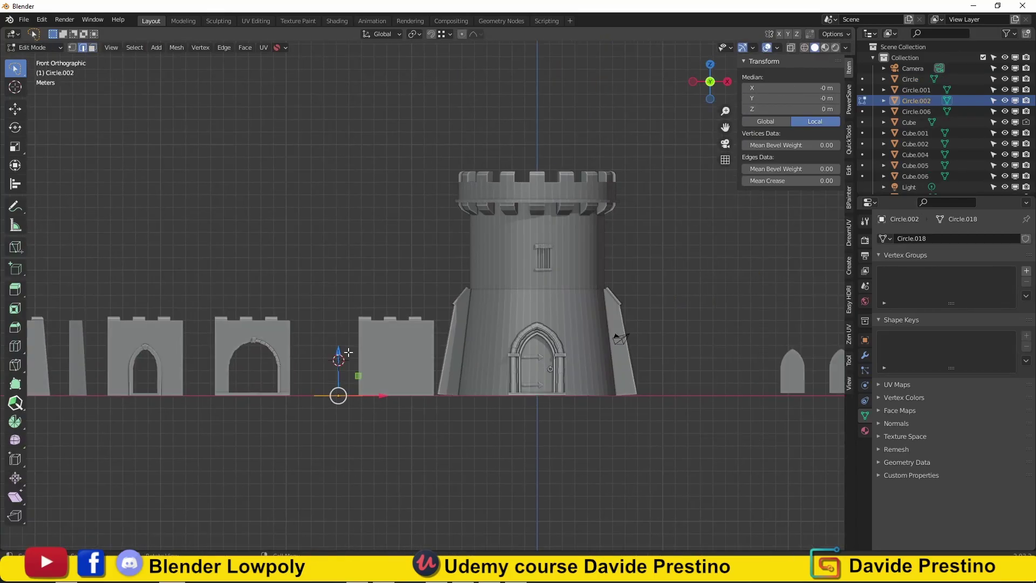
{"action": "left_click", "coordinate": [359, 155]}
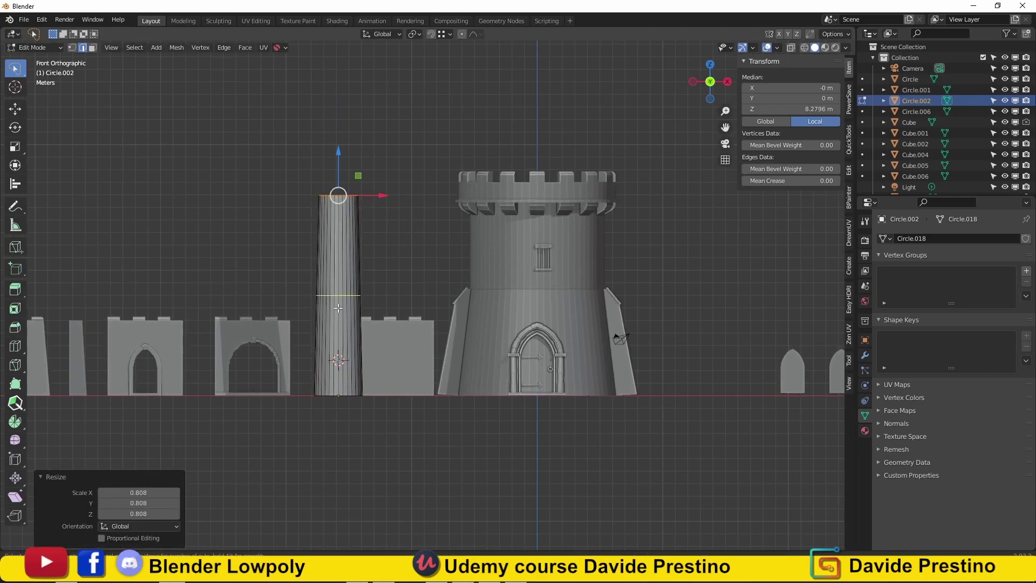
{"action": "left_click", "coordinate": [373, 258]}
{"action": "middle_click_drag", "start_coordinate": [373, 259], "coordinate": [464, 286]}
{"action": "scroll", "coordinate": [469, 287], "scroll_direction": "up", "scroll_amount": 3}
{"action": "middle_click_drag", "start_coordinate": [579, 249], "coordinate": [626, 356], "text": "shift"}
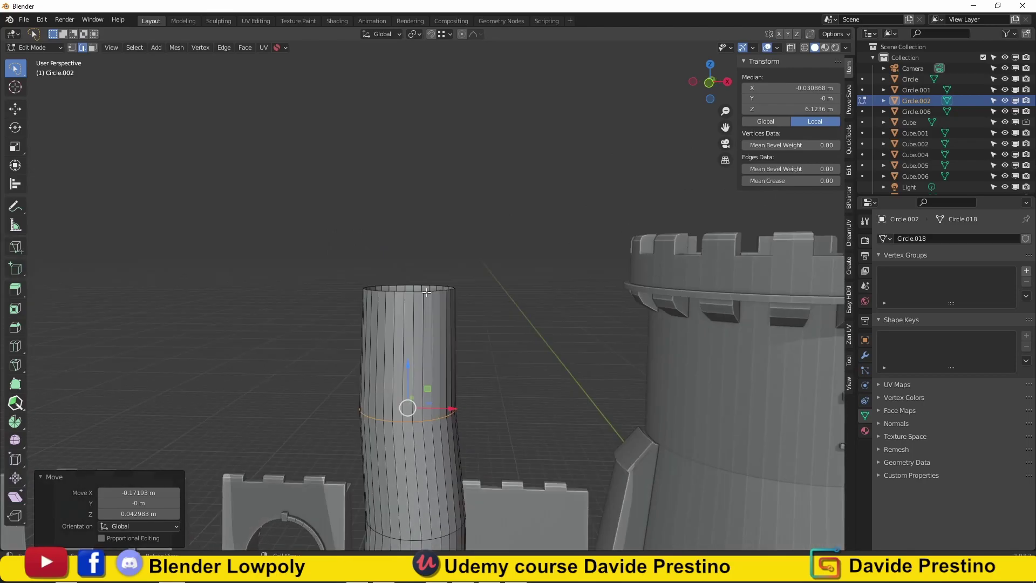
Extrude the column's top loop and widen it into a flared roof brim
{"action": "left_click", "coordinate": [461, 289], "text": "alt"}
{"action": "key", "text": "e"}
{"action": "key", "text": "Escape"}
{"action": "key", "text": "s"}
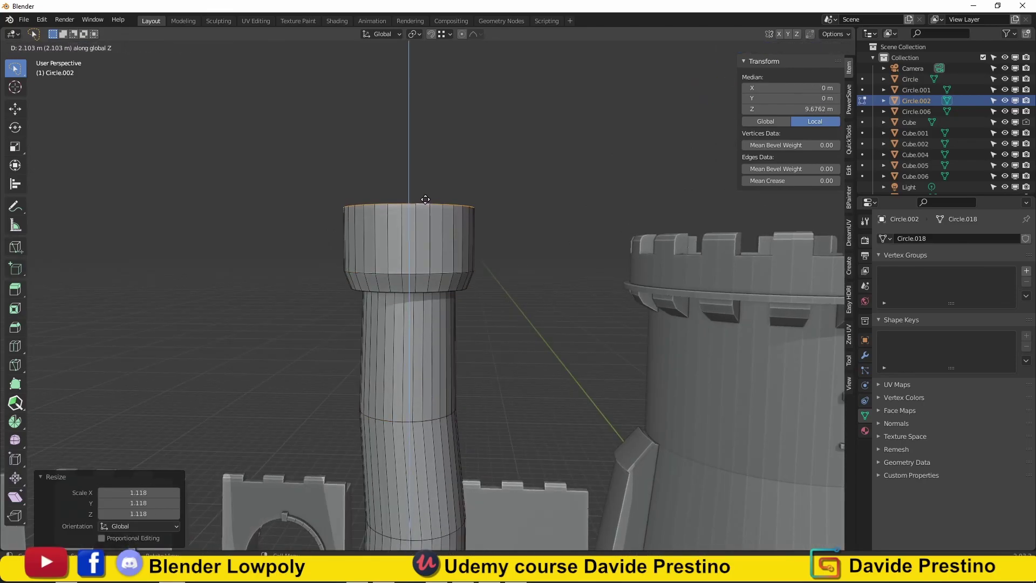
{"action": "key", "text": "KP_1"}
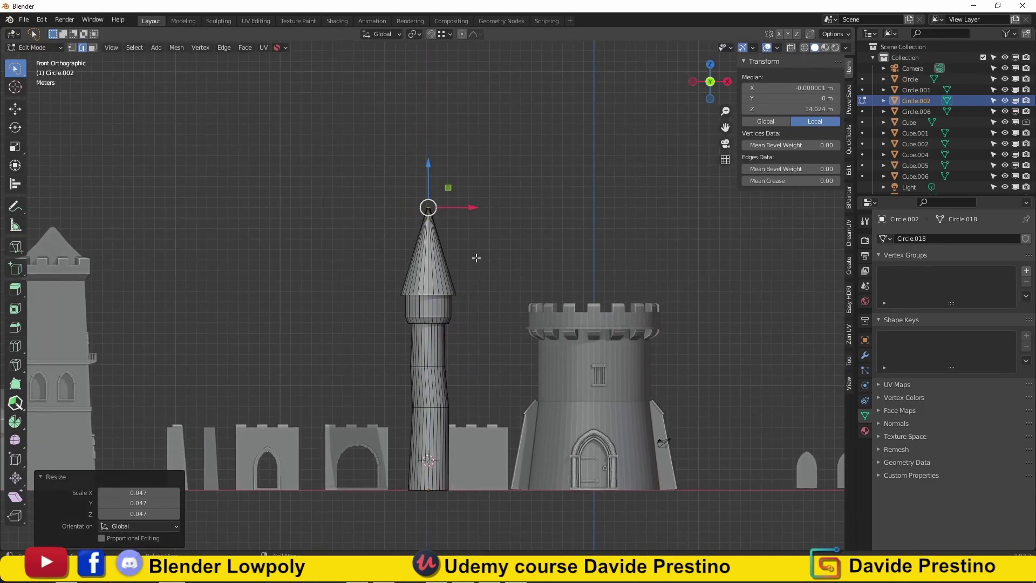
Slide a new edge loop in just under the spire cone
{"action": "middle_click_drag", "start_coordinate": [476, 258], "coordinate": [405, 212]}
{"action": "scroll", "coordinate": [405, 213], "scroll_direction": "up", "scroll_amount": 5}
{"action": "left_click", "coordinate": [450, 193], "text": "alt"}
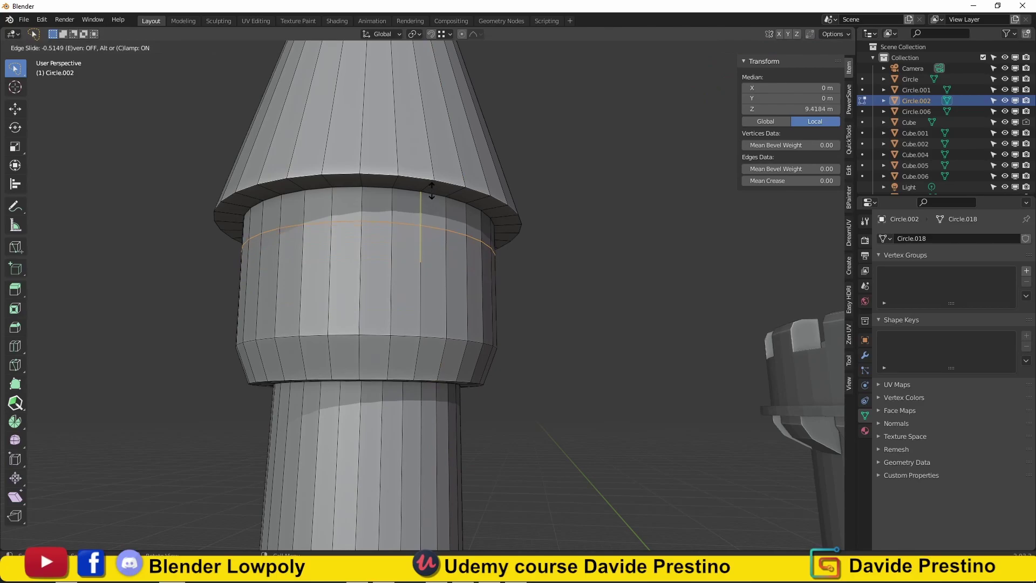
{"action": "left_click", "coordinate": [432, 190]}
{"action": "scroll", "coordinate": [432, 216], "scroll_direction": "down", "scroll_amount": 2}
{"action": "scroll", "coordinate": [431, 243], "scroll_direction": "down", "scroll_amount": 2}
{"action": "mouse_move", "coordinate": [475, 291]}
{"action": "middle_mouse_down", "text": "shift"}
{"action": "mouse_move", "coordinate": [359, 288]}
{"action": "mouse_move", "coordinate": [452, 282]}
{"action": "mouse_move", "coordinate": [575, 322]}
{"action": "mouse_move", "coordinate": [394, 286]}
{"action": "middle_mouse_up", "text": "shift"}
Thicken the ring under the spire with an inward extrude and outward push
{"action": "key", "text": "alt+e"}
{"action": "left_click", "coordinate": [576, 321]}
{"action": "left_click", "coordinate": [563, 326]}
{"action": "key", "text": "alt+a"}
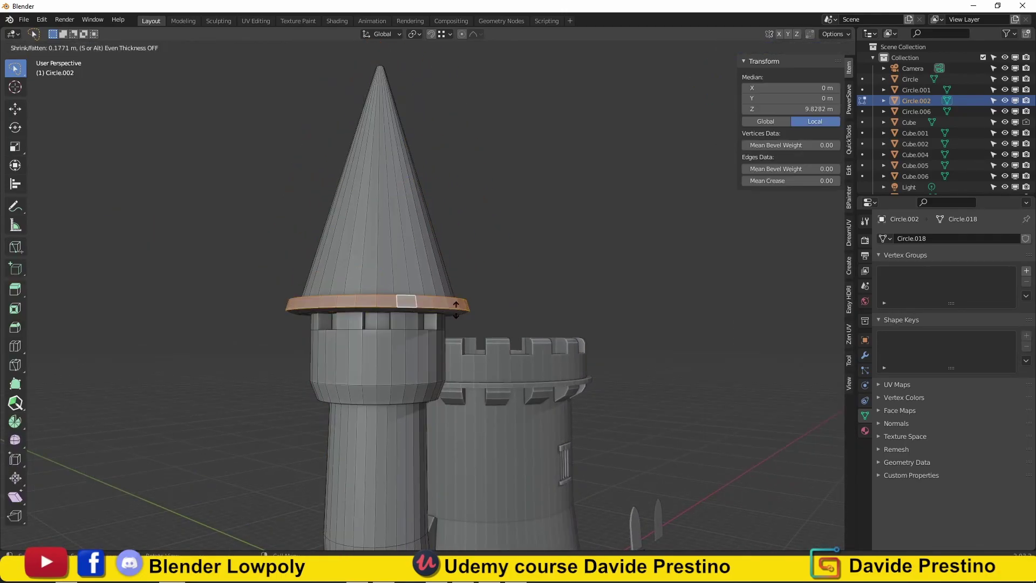
{"action": "left_click", "coordinate": [456, 309]}
{"action": "key", "text": "Tab"}
{"action": "scroll", "coordinate": [361, 326], "scroll_direction": "down", "scroll_amount": 3}
{"action": "mouse_move", "coordinate": [361, 326]}
{"action": "middle_mouse_down"}
{"action": "mouse_move", "coordinate": [548, 284]}
{"action": "mouse_move", "coordinate": [448, 289]}
{"action": "mouse_move", "coordinate": [484, 315]}
{"action": "middle_mouse_up"}
{"action": "scroll", "coordinate": [513, 289], "scroll_direction": "up", "scroll_amount": 3}
{"action": "scroll", "coordinate": [469, 378], "scroll_direction": "up", "scroll_amount": 3}
Extrude and shrink the spire's tip face, then extrude it straight up along Z
{"action": "key", "text": "Tab"}
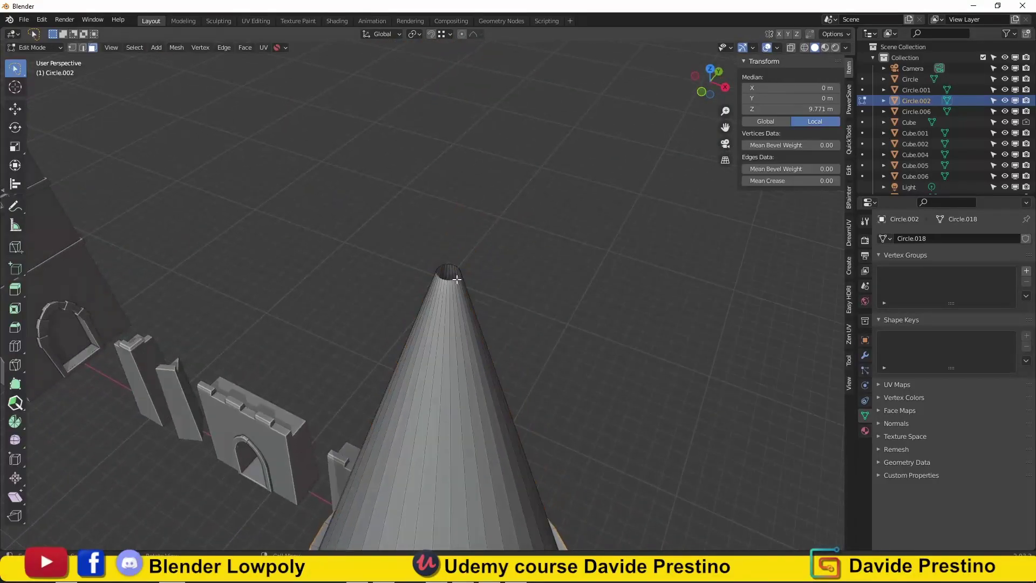
{"action": "key", "text": "e"}
{"action": "key", "text": "s"}
{"action": "left_click", "coordinate": [498, 273]}
{"action": "scroll", "coordinate": [465, 280], "scroll_direction": "down", "scroll_amount": 3}
{"action": "scroll", "coordinate": [432, 270], "scroll_direction": "up", "scroll_amount": 2}
{"action": "key", "text": "e"}
{"action": "key", "text": "z"}
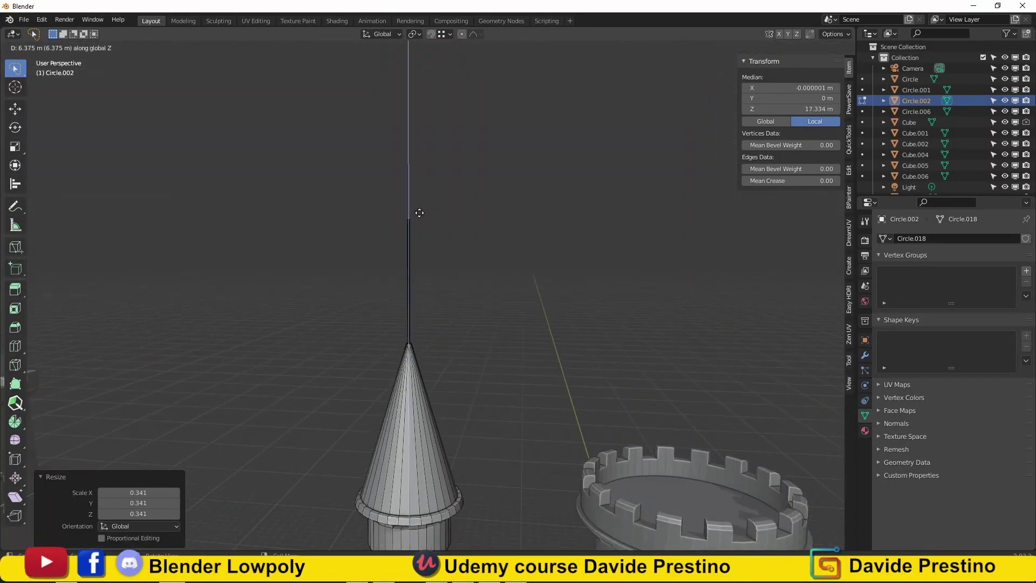
{"action": "key", "text": "Tab"}
{"action": "scroll", "coordinate": [329, 396], "scroll_direction": "down", "scroll_amount": 3}
{"action": "scroll", "coordinate": [378, 392], "scroll_direction": "down", "scroll_amount": 2}
Duplicate the spired turret and place the copy beside the square tower
{"action": "scroll", "coordinate": [391, 386], "scroll_direction": "down", "scroll_amount": 2}
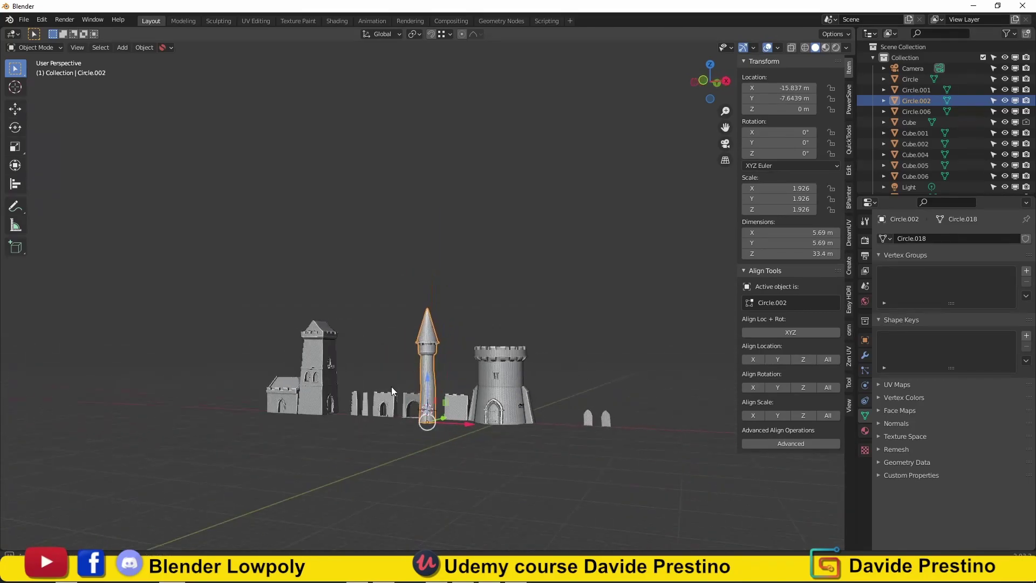
{"action": "scroll", "coordinate": [435, 384], "scroll_direction": "up", "scroll_amount": 3}
{"action": "key", "text": "KP_1"}
{"action": "key", "text": "shift+d"}
{"action": "left_click", "coordinate": [154, 514]}
Try shifting the copy's bottom ring up and sideways, then undo the bend
{"action": "key", "text": "Tab"}
{"action": "scroll", "coordinate": [238, 348], "scroll_direction": "up", "scroll_amount": 3}
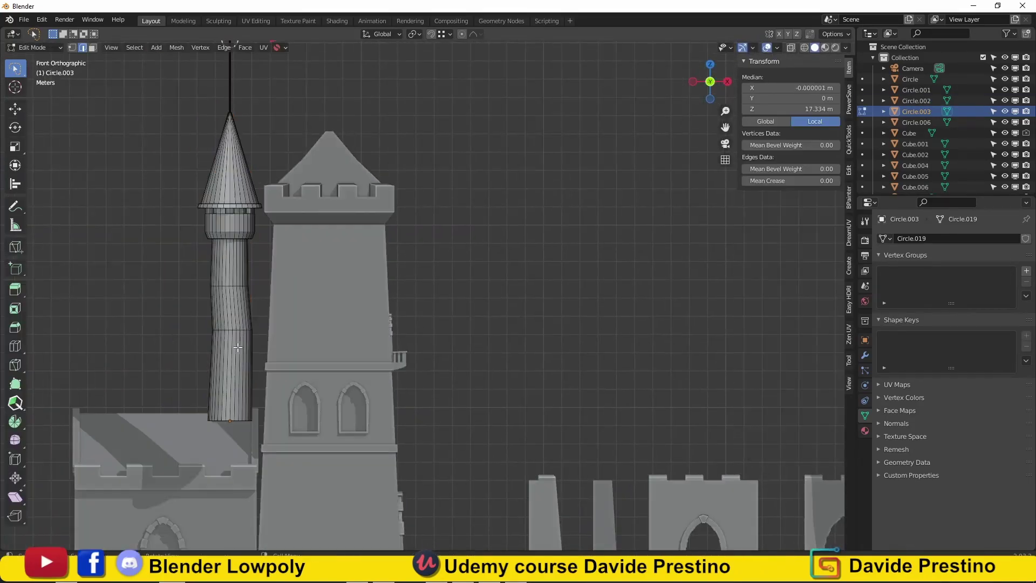
{"action": "key", "text": "g"}
{"action": "left_click", "coordinate": [350, 402]}
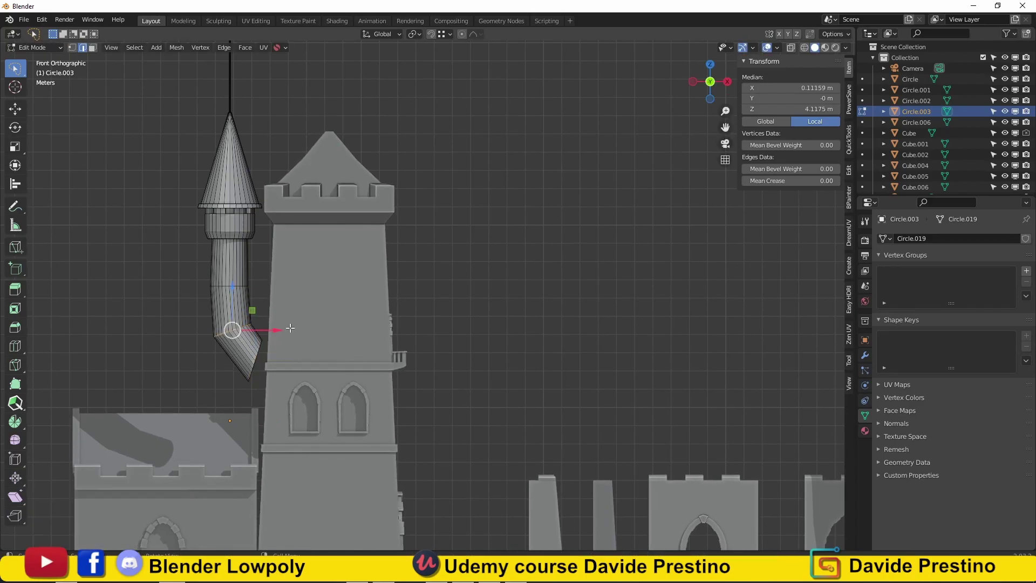
{"action": "key", "text": "ctrl+z"}
{"action": "scroll", "coordinate": [292, 345], "scroll_direction": "up", "scroll_amount": 2}
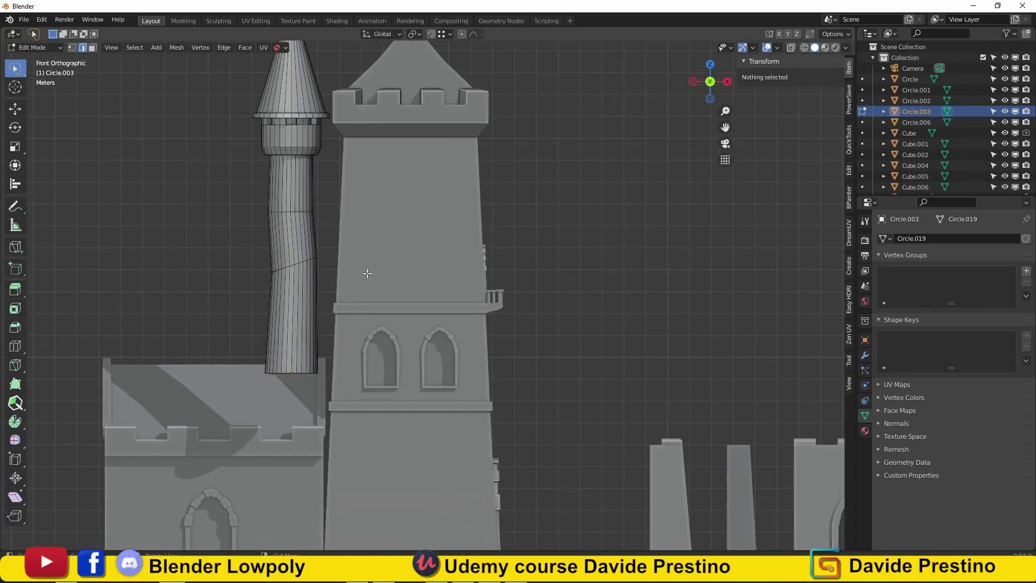
{"action": "scroll", "coordinate": [286, 351], "scroll_direction": "up", "scroll_amount": 2}
Delete the copy's lower turret faces
{"action": "key", "text": "3"}
{"action": "left_click", "coordinate": [275, 291], "text": "alt"}
{"action": "key", "text": "x"}
{"action": "left_click", "coordinate": [281, 355]}
Extend the new bottom band downward at an angle toward the wall
{"action": "left_click", "coordinate": [284, 252], "text": "alt"}
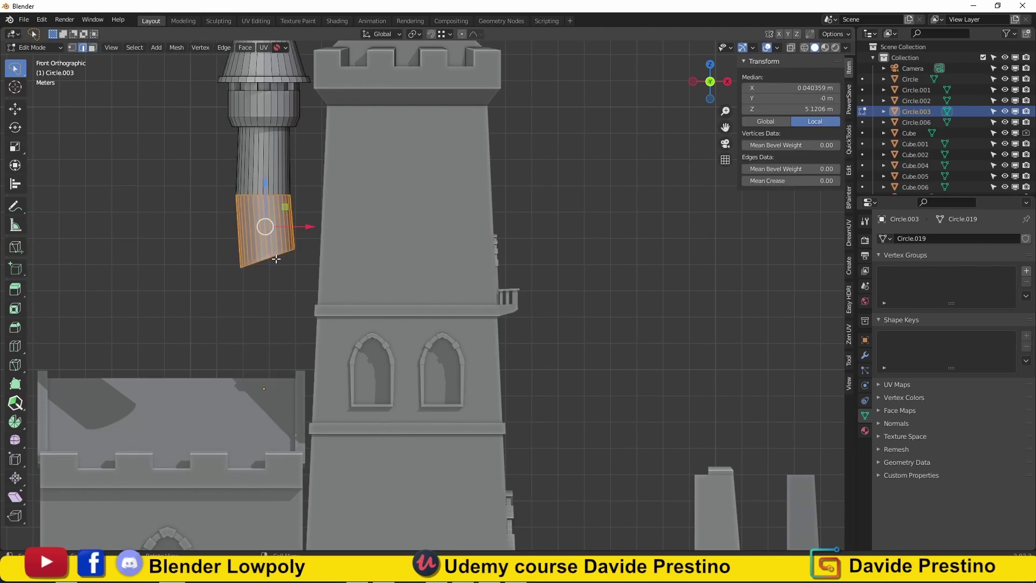
{"action": "key", "text": "s"}
{"action": "left_click", "coordinate": [324, 306]}
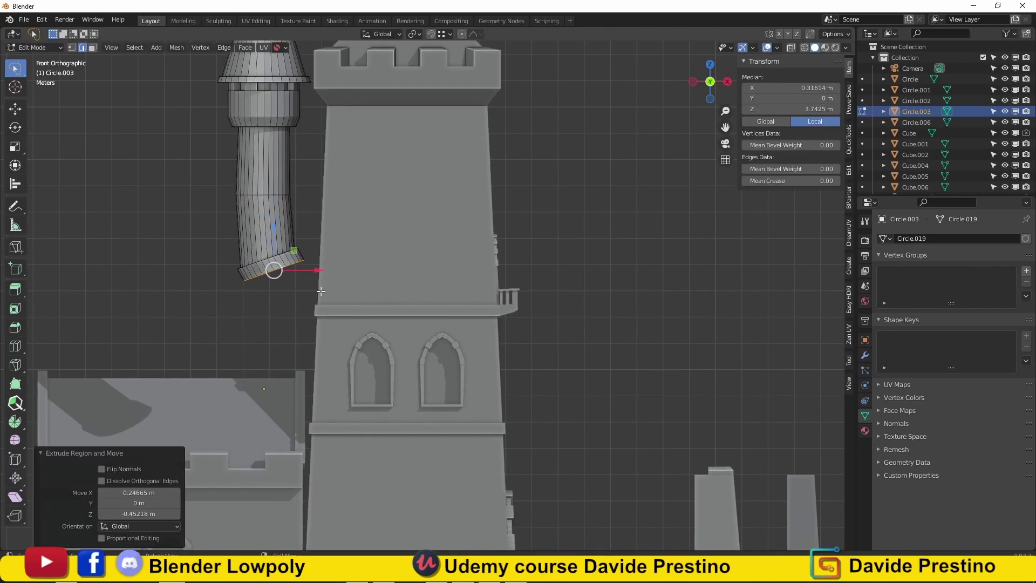
{"action": "left_click", "coordinate": [329, 301]}
{"action": "mouse_move", "coordinate": [329, 301]}
{"action": "middle_mouse_down"}
{"action": "mouse_move", "coordinate": [381, 245]}
{"action": "mouse_move", "coordinate": [296, 306]}
{"action": "middle_mouse_up"}
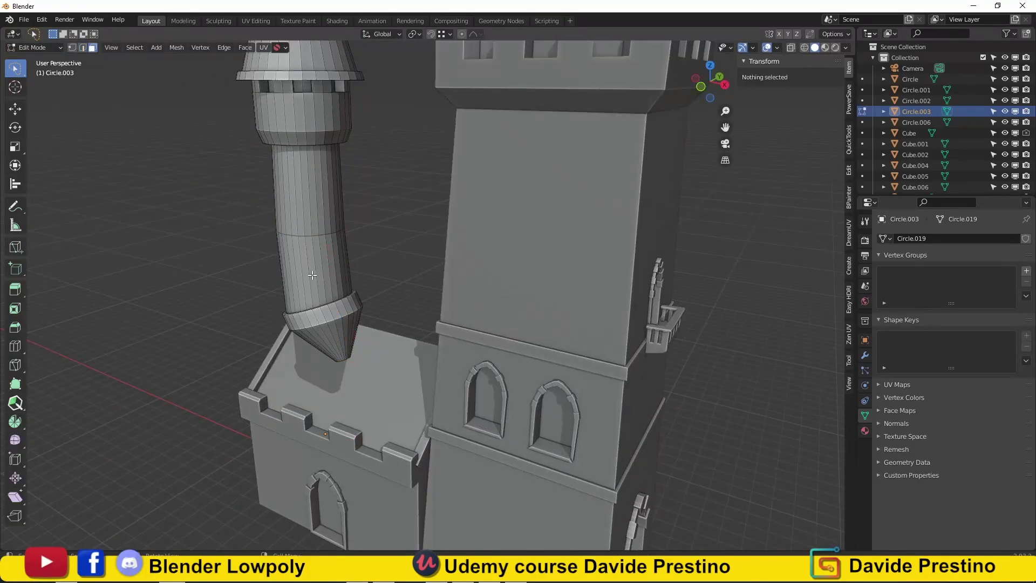
{"action": "scroll", "coordinate": [582, 365], "scroll_direction": "up", "scroll_amount": 3}
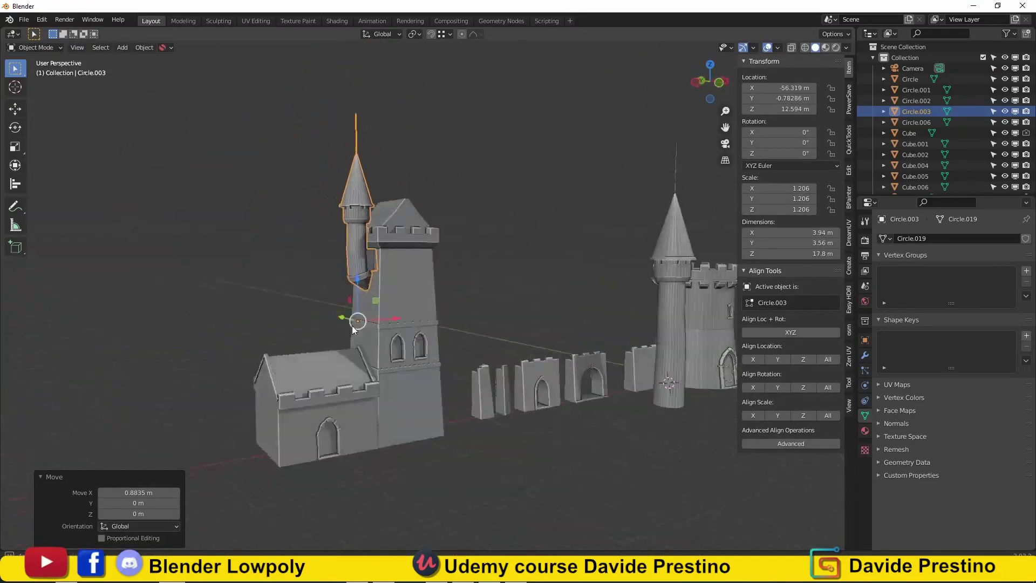
Smooth-shade the small turret, the tall cone tower and the round tower
{"action": "right_click", "coordinate": [348, 247]}
{"action": "left_click", "coordinate": [348, 247]}
{"action": "right_click", "coordinate": [618, 312]}
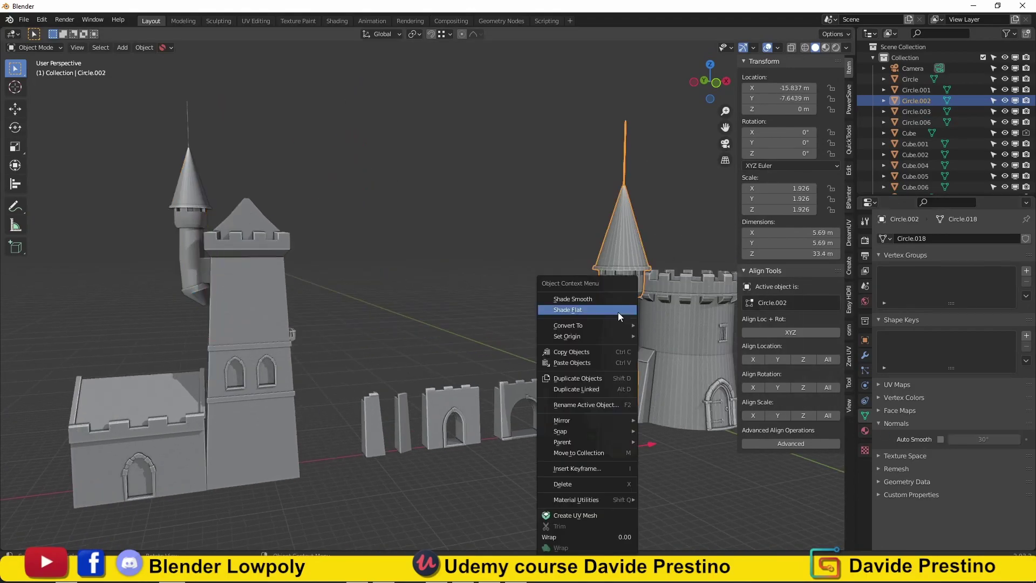
{"action": "left_click", "coordinate": [617, 312]}
{"action": "left_click", "coordinate": [637, 335]}
{"action": "right_click", "coordinate": [647, 300]}
{"action": "left_click", "coordinate": [648, 300]}
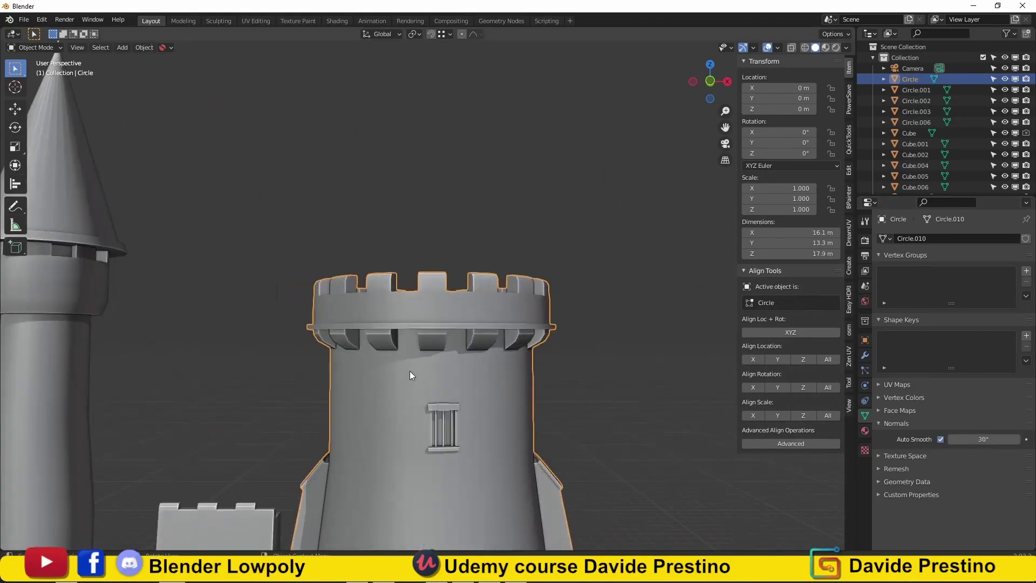
Mark the selected edges of the round tower's mesh as sharp
{"action": "key", "text": "Tab"}
{"action": "right_click", "coordinate": [410, 371]}
{"action": "left_click", "coordinate": [410, 371]}
{"action": "key", "text": "Tab"}
Reposition the small turret and cone tower, and slide the small house −5.1746 m along X
{"action": "middle_click_drag", "start_coordinate": [249, 430], "coordinate": [346, 329]}
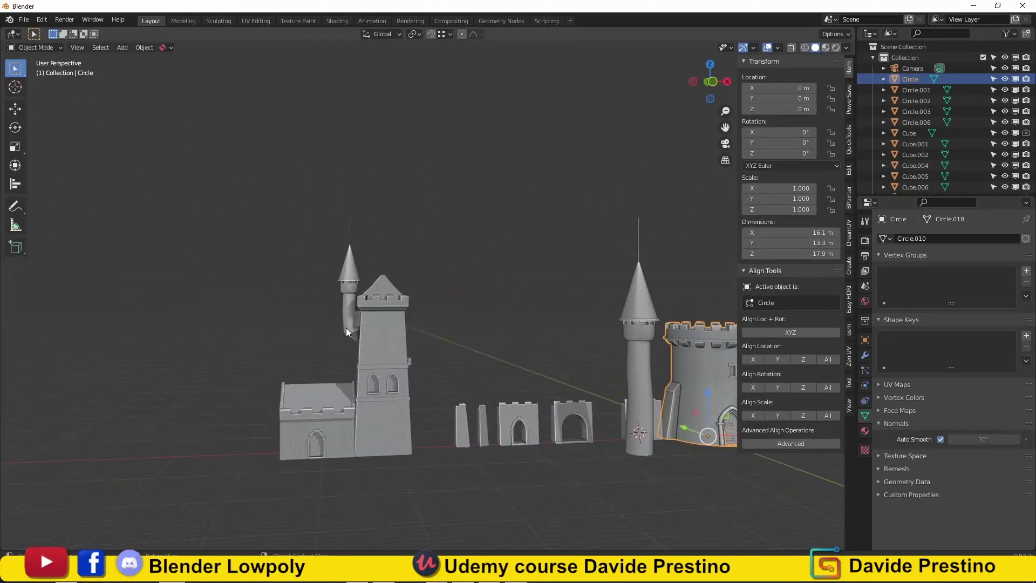
{"action": "left_click", "coordinate": [319, 363]}
{"action": "left_click", "coordinate": [643, 431]}
{"action": "left_click_drag", "start_coordinate": [685, 455], "coordinate": [338, 416]}
{"action": "middle_click_drag", "start_coordinate": [338, 416], "coordinate": [362, 435]}
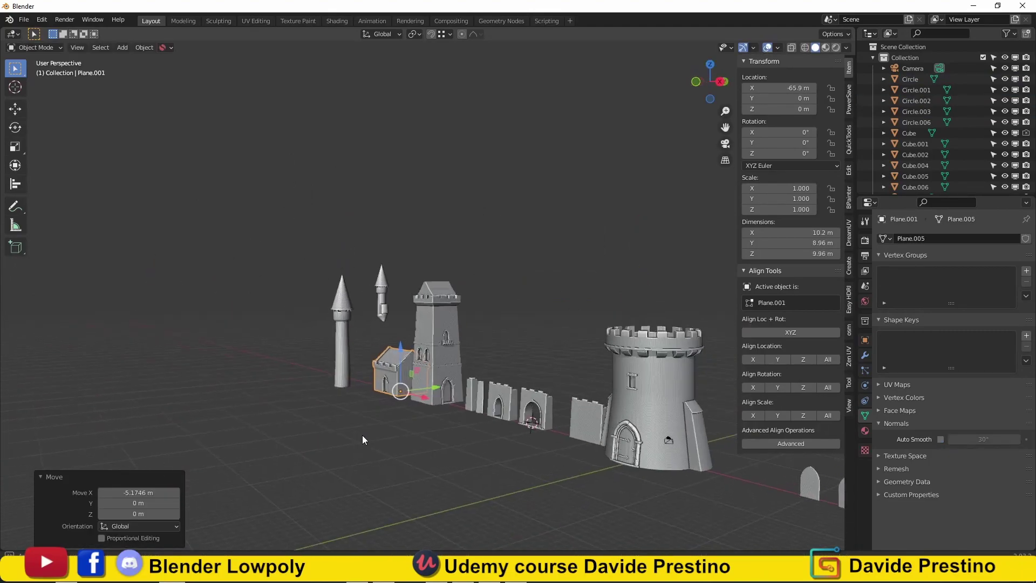
{"action": "left_click", "coordinate": [383, 372]}
{"action": "left_click_drag", "start_coordinate": [392, 378], "coordinate": [364, 434]}
Nudge the tall cone tower sideways and further back along the row of pieces
{"action": "middle_click_drag", "start_coordinate": [362, 434], "coordinate": [432, 435]}
{"action": "scroll", "coordinate": [433, 435], "scroll_direction": "up", "scroll_amount": 3}
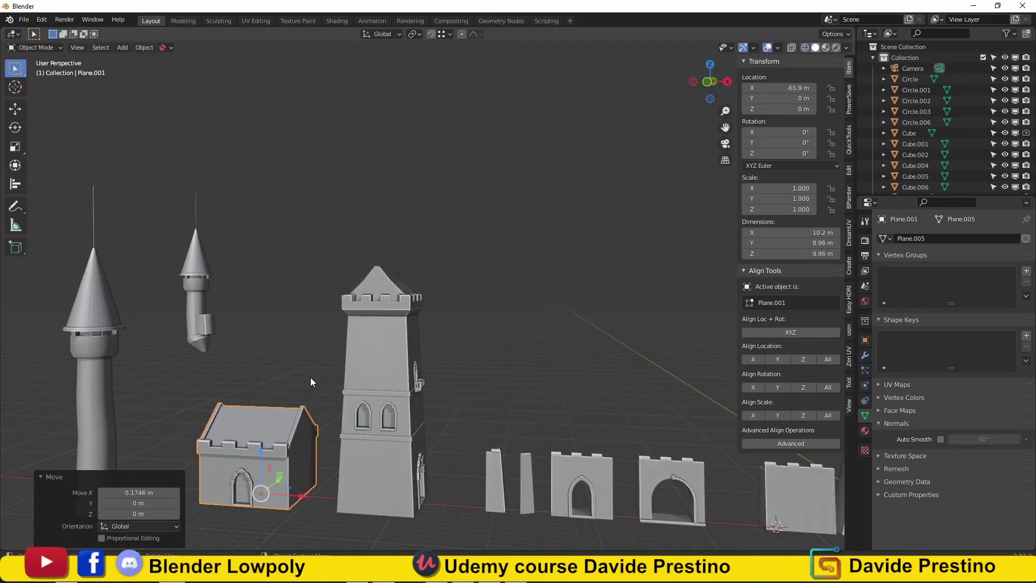
{"action": "middle_click_drag", "start_coordinate": [310, 377], "coordinate": [411, 346], "text": "shift"}
{"action": "left_click", "coordinate": [397, 315]}
{"action": "left_click_drag", "start_coordinate": [355, 494], "coordinate": [232, 486]}
{"action": "middle_click_drag", "start_coordinate": [232, 486], "coordinate": [229, 471]}
{"action": "left_click_drag", "start_coordinate": [200, 294], "coordinate": [235, 308]}
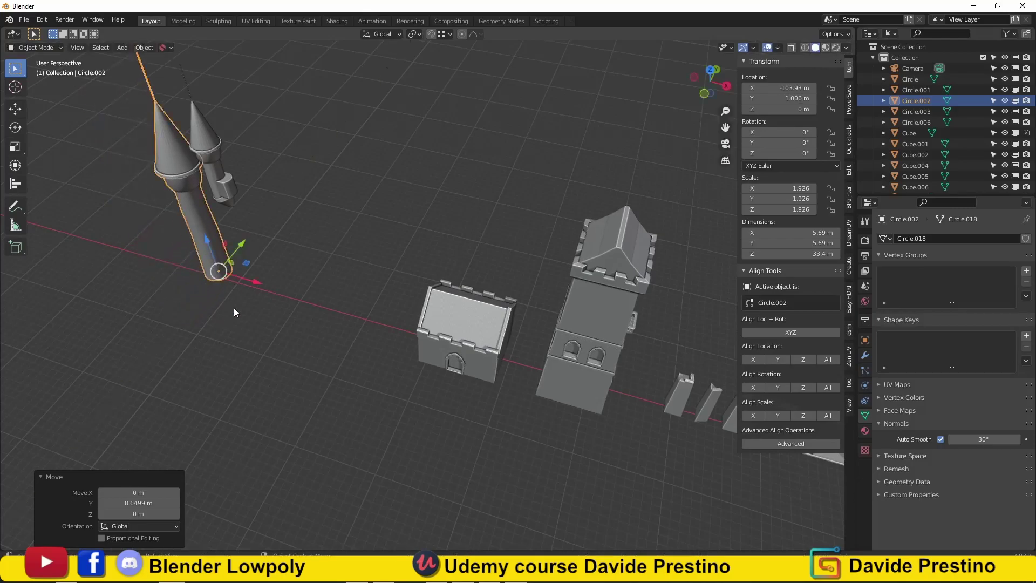
{"action": "mouse_move", "coordinate": [234, 307]}
{"action": "middle_mouse_down"}
{"action": "mouse_move", "coordinate": [370, 421]}
{"action": "mouse_move", "coordinate": [368, 478]}
{"action": "middle_mouse_up"}
{"action": "key", "text": "shift+a"}
Add a 2 m cube beside the small house
{"action": "left_click", "coordinate": [353, 442]}
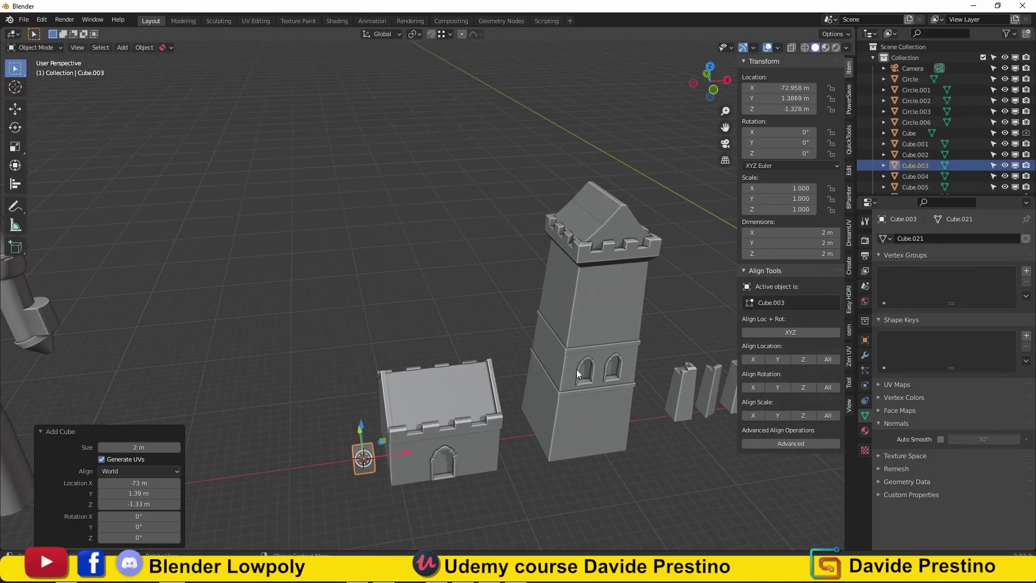
{"action": "middle_click_drag", "start_coordinate": [459, 279], "coordinate": [363, 457]}
{"action": "key", "text": "Tab"}
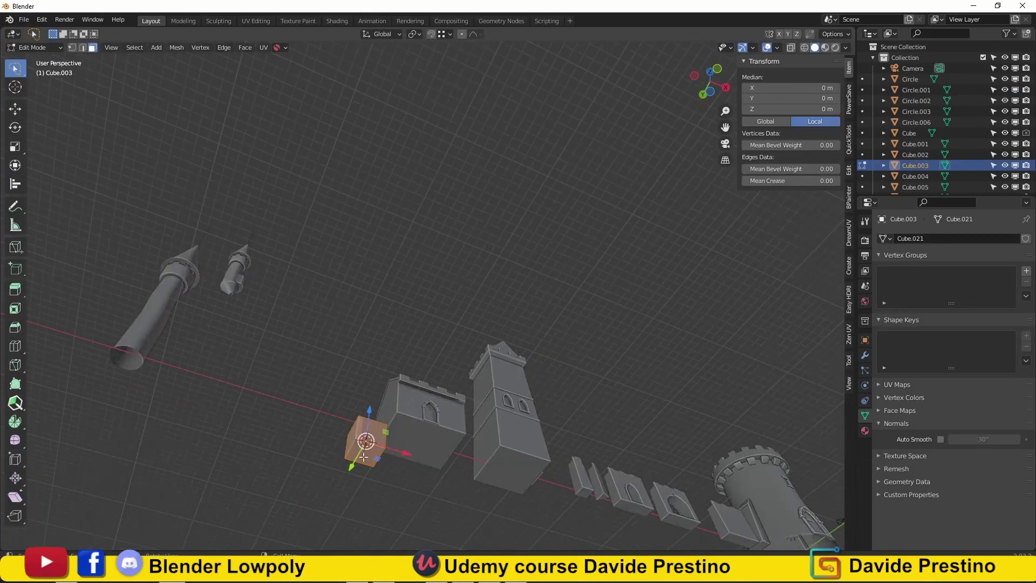
{"action": "key", "text": "Tab"}
{"action": "middle_click_drag", "start_coordinate": [410, 410], "coordinate": [475, 375]}
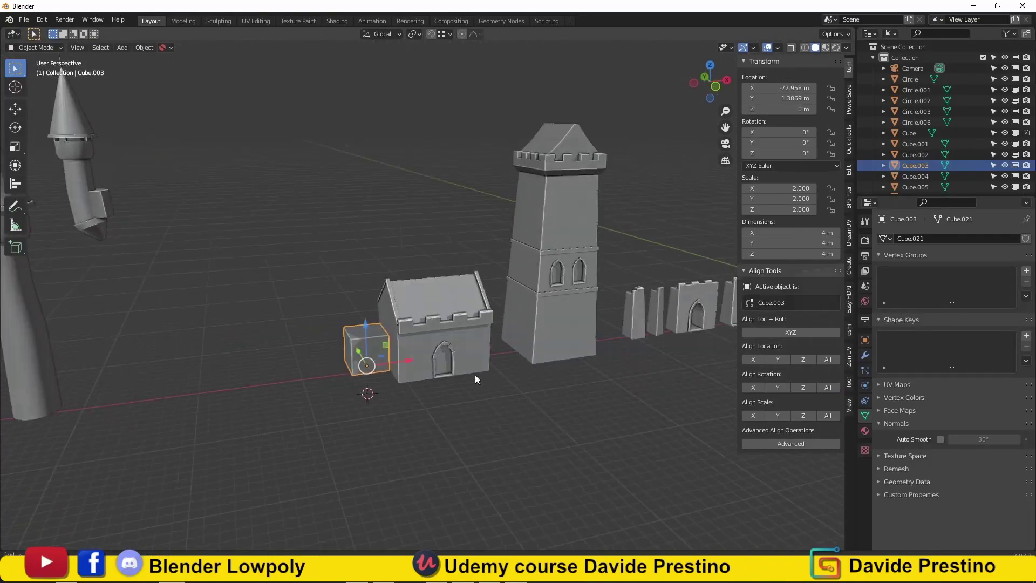
Raise the cube's top face straight up along Z and taper it into a pillar
{"action": "key", "text": "Tab"}
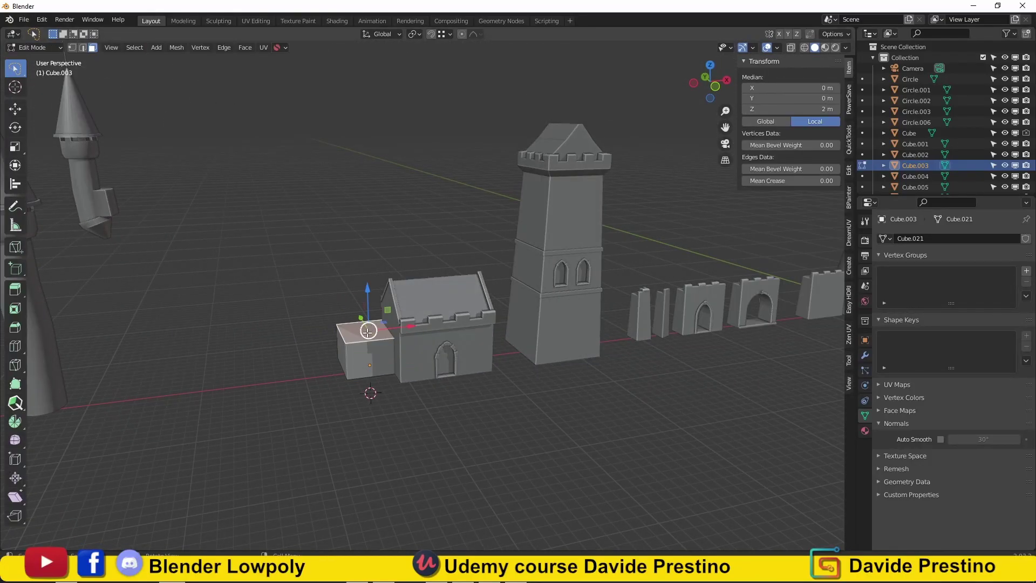
{"action": "key", "text": "g"}
{"action": "key", "text": "z"}
{"action": "key", "text": "Return"}
{"action": "key", "text": "s"}
{"action": "left_click", "coordinate": [378, 161]}
{"action": "key", "text": "KP_1"}
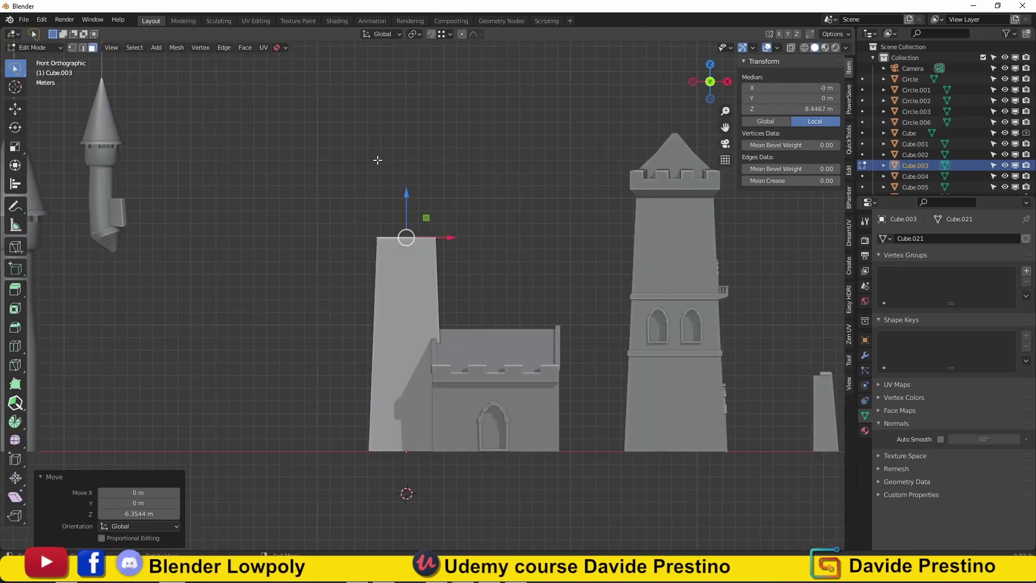
Extrude the pillar top and widen it 1.188× into a protruding ledge band
{"action": "middle_click_drag", "start_coordinate": [408, 196], "coordinate": [510, 237]}
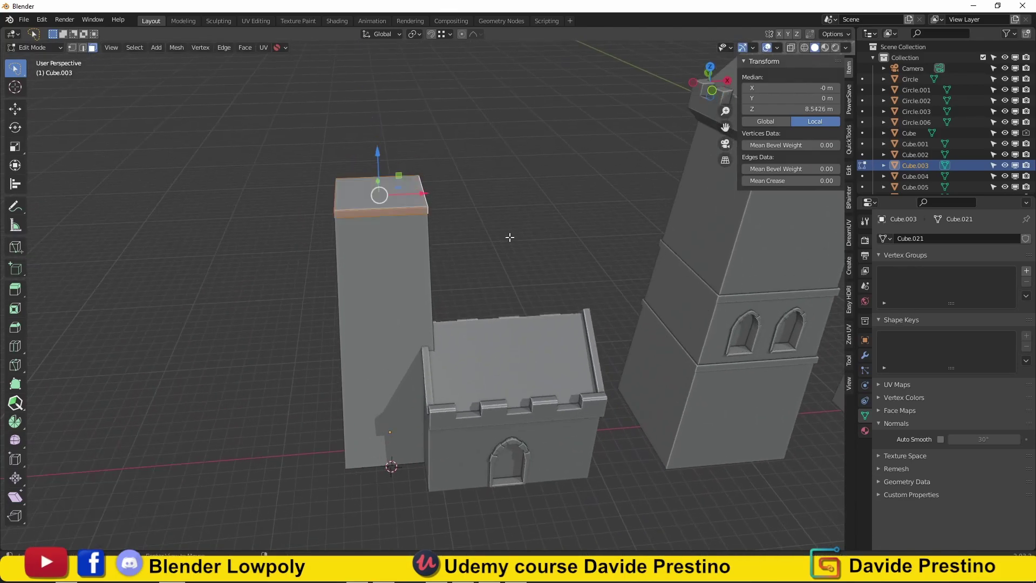
{"action": "key", "text": "KP_1"}
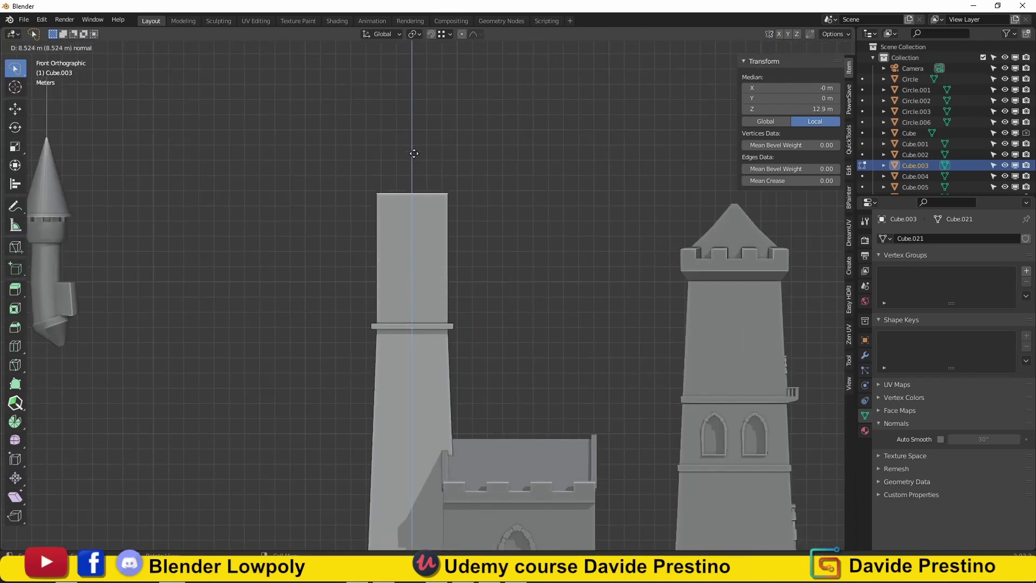
{"action": "left_click", "coordinate": [414, 154]}
{"action": "key", "text": "s"}
{"action": "left_click", "coordinate": [502, 171]}
{"action": "middle_click_drag", "start_coordinate": [502, 171], "coordinate": [332, 272]}
{"action": "key", "text": "e"}
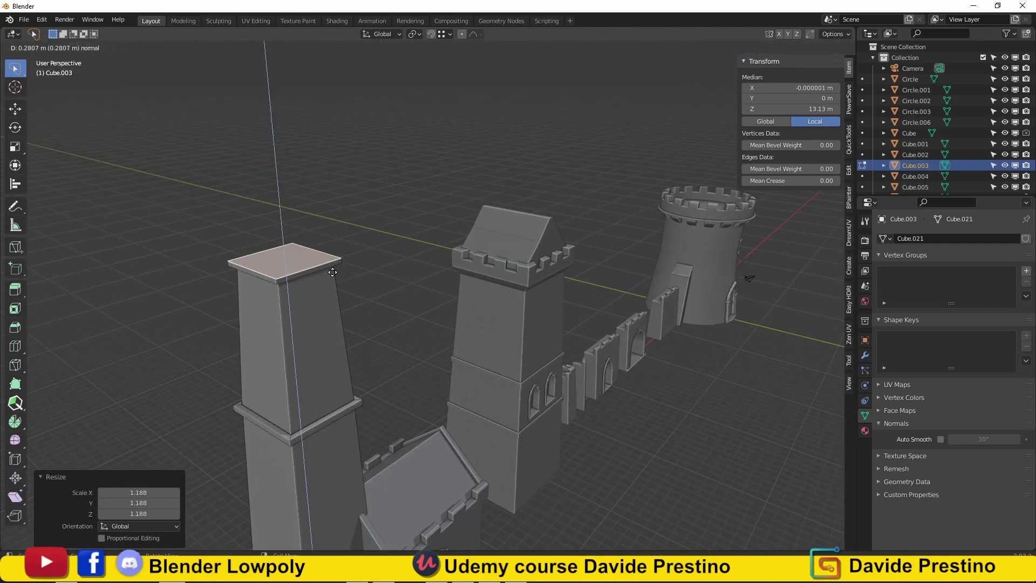
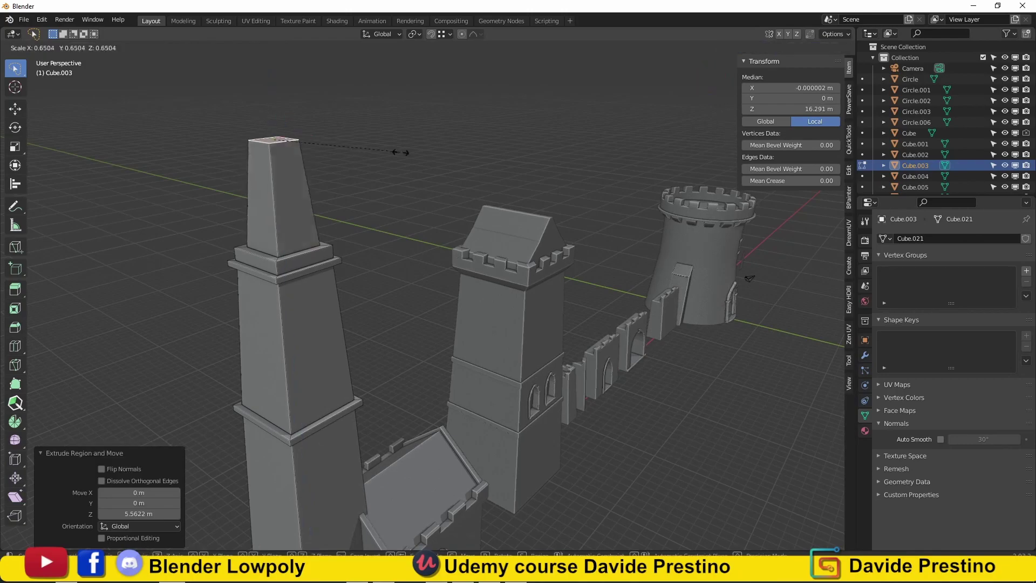
Scale the extruded spire tip down to 0.1 so the tower tapers to a point
{"action": "left_click", "coordinate": [286, 148]}
{"action": "key", "text": "KP_Decimal"}
{"action": "scroll", "coordinate": [383, 263], "scroll_direction": "up", "scroll_amount": 2}
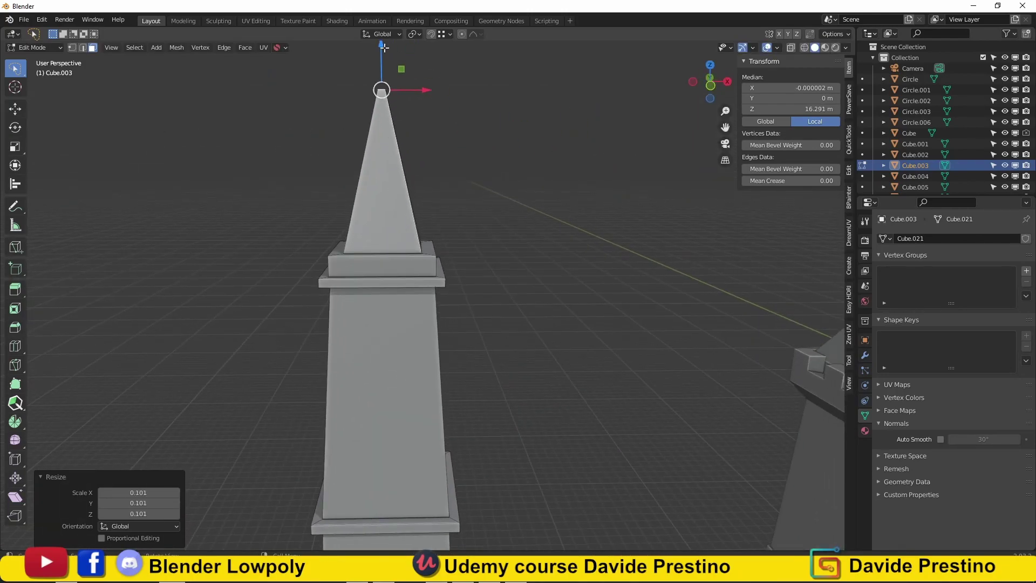
{"action": "scroll", "coordinate": [389, 209], "scroll_direction": "down", "scroll_amount": 3}
{"action": "scroll", "coordinate": [276, 219], "scroll_direction": "down", "scroll_amount": 2}
{"action": "scroll", "coordinate": [569, 264], "scroll_direction": "up", "scroll_amount": 2}
Add a centred loop cut around the tower, then view it from the front in object mode
{"action": "key", "text": "ctrl+r"}
{"action": "left_click", "coordinate": [570, 264]}
{"action": "right_click", "coordinate": [569, 264]}
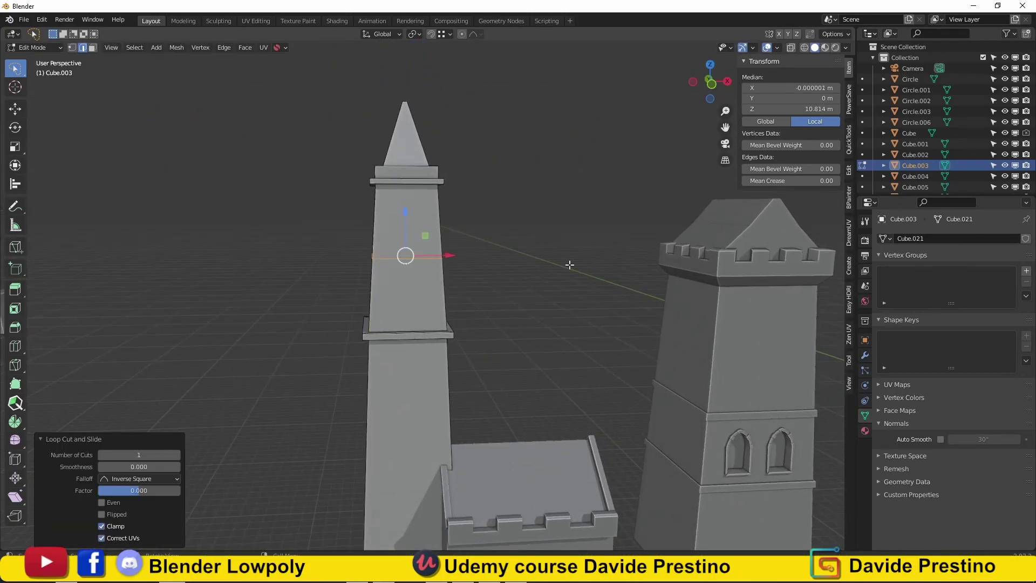
{"action": "scroll", "coordinate": [569, 264], "scroll_direction": "down", "scroll_amount": 3}
{"action": "scroll", "coordinate": [442, 265], "scroll_direction": "up", "scroll_amount": 3}
{"action": "key", "text": "Tab"}
{"action": "key", "text": "KP_1"}
{"action": "scroll", "coordinate": [462, 276], "scroll_direction": "up", "scroll_amount": 1}
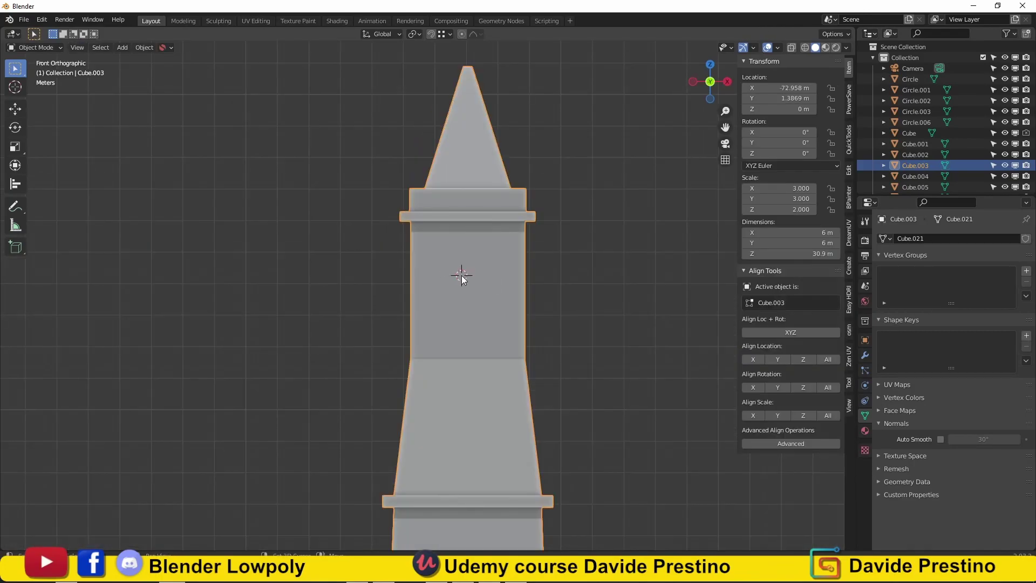
Add a small circle and align its Y position to the tower's upper face
{"action": "key", "text": "shift+a"}
{"action": "left_click", "coordinate": [510, 300]}
{"action": "key", "text": "s"}
{"action": "left_click", "coordinate": [508, 262]}
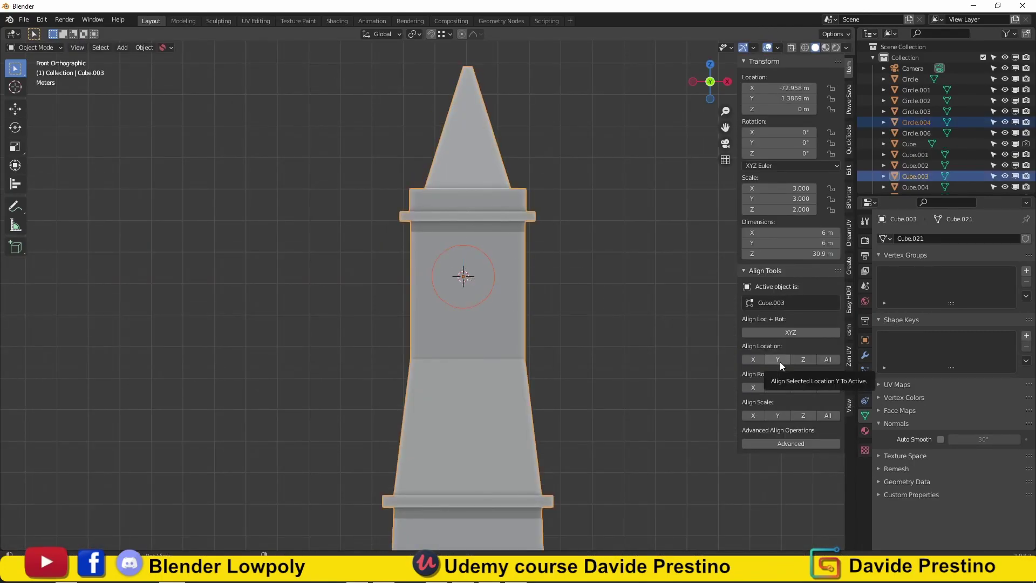
{"action": "left_click", "coordinate": [780, 361]}
{"action": "middle_click_drag", "start_coordinate": [621, 345], "coordinate": [533, 320]}
{"action": "key", "text": "Tab"}
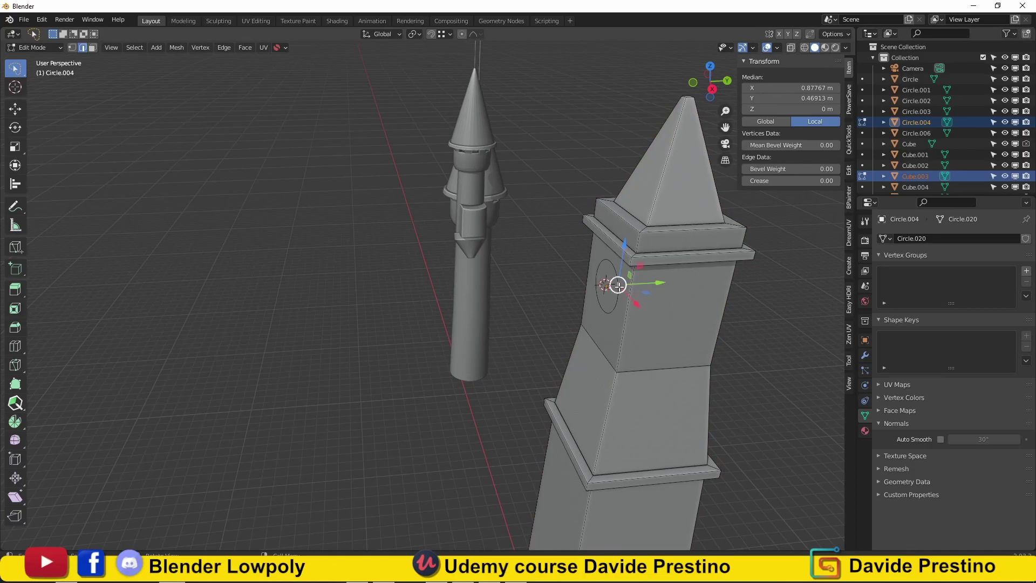
Isolate the circle and move it onto the tower face
{"action": "key", "text": "Tab"}
{"action": "left_click", "coordinate": [617, 287]}
{"action": "key", "text": "Tab"}
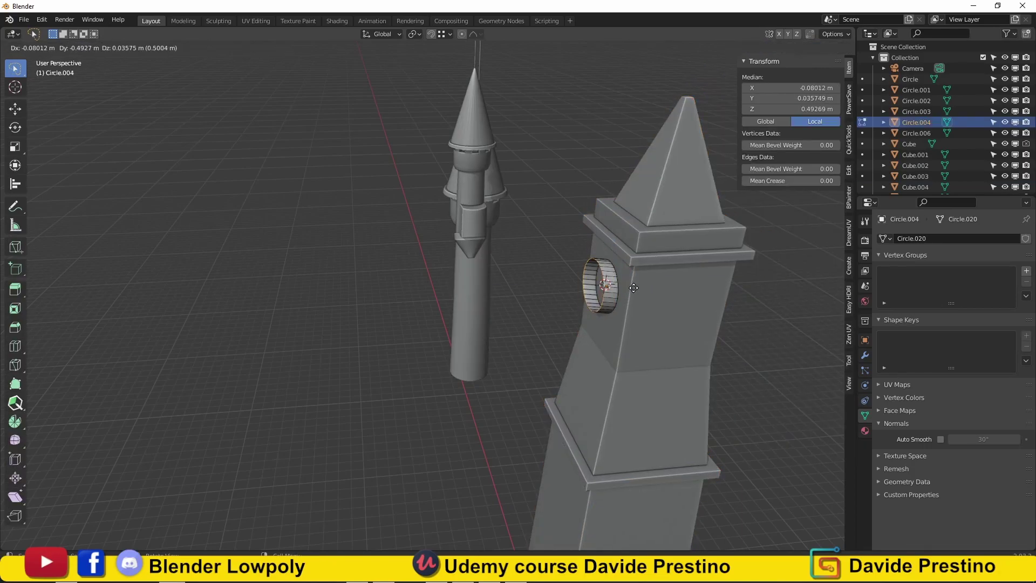
{"action": "left_click", "coordinate": [642, 289]}
{"action": "middle_click_drag", "start_coordinate": [642, 290], "coordinate": [659, 378]}
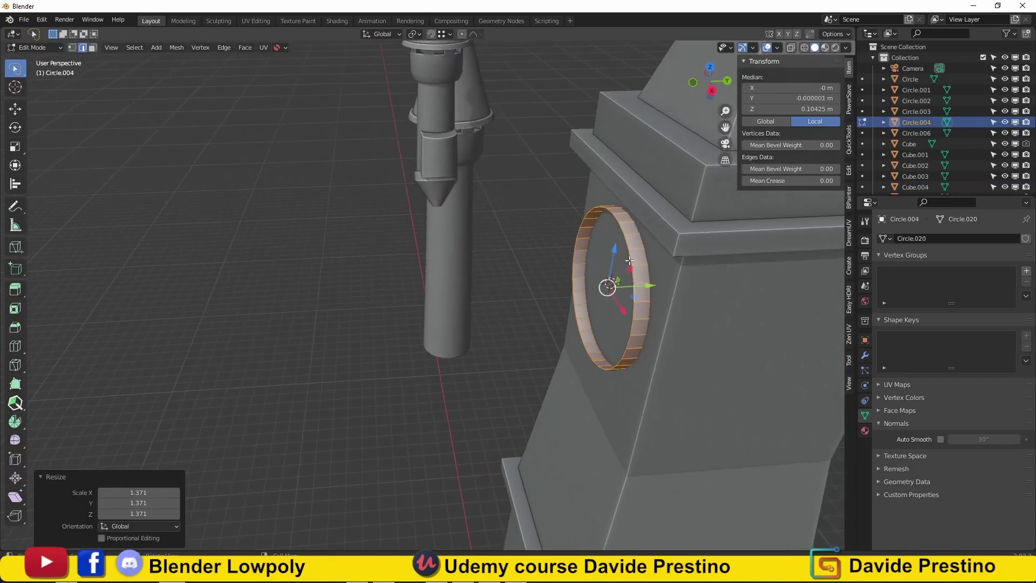
Extrude and scale the circle inward to form the clock's raised rim
{"action": "key", "text": "Tab"}
{"action": "key", "text": "Tab"}
{"action": "key", "text": "e"}
{"action": "key", "text": "Escape"}
{"action": "key", "text": "s"}
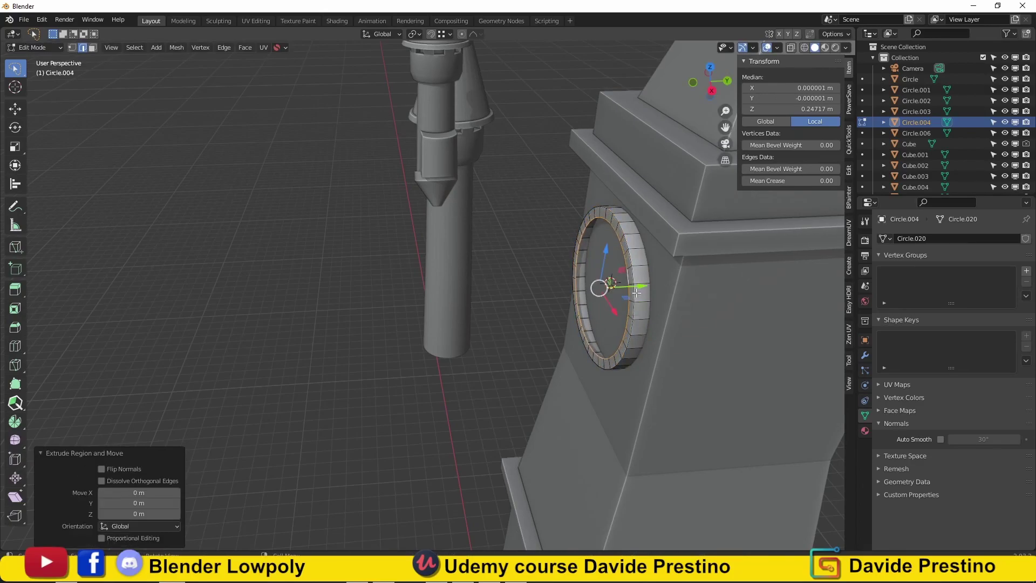
{"action": "key", "text": "Tab"}
{"action": "key", "text": "KP_1"}
{"action": "scroll", "coordinate": [488, 295], "scroll_direction": "up", "scroll_amount": 3}
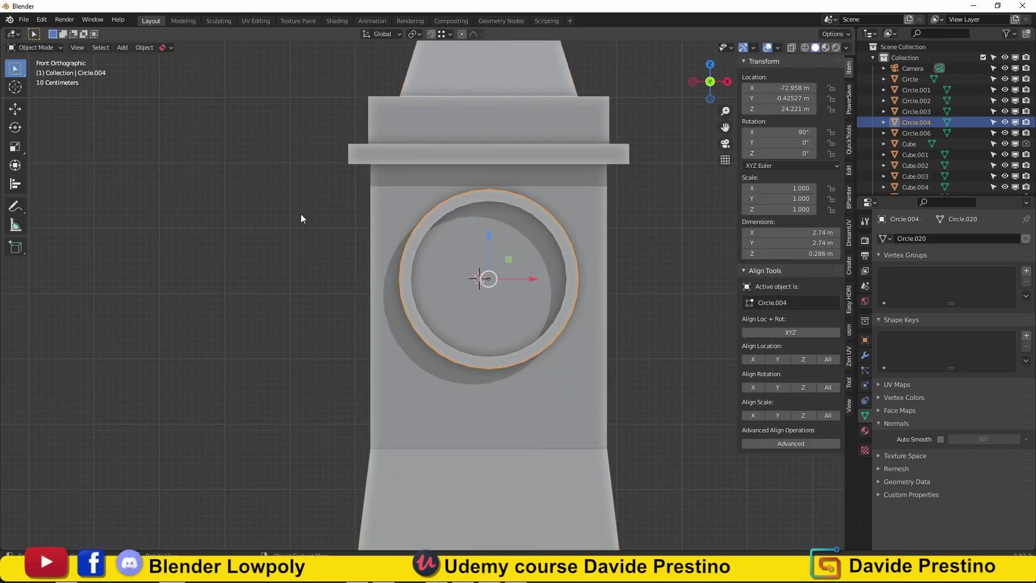
Add a small cube at the clock centre and stretch its top up into a bar
{"action": "key", "text": "shift+a"}
{"action": "left_click", "coordinate": [687, 276]}
{"action": "key", "text": "s"}
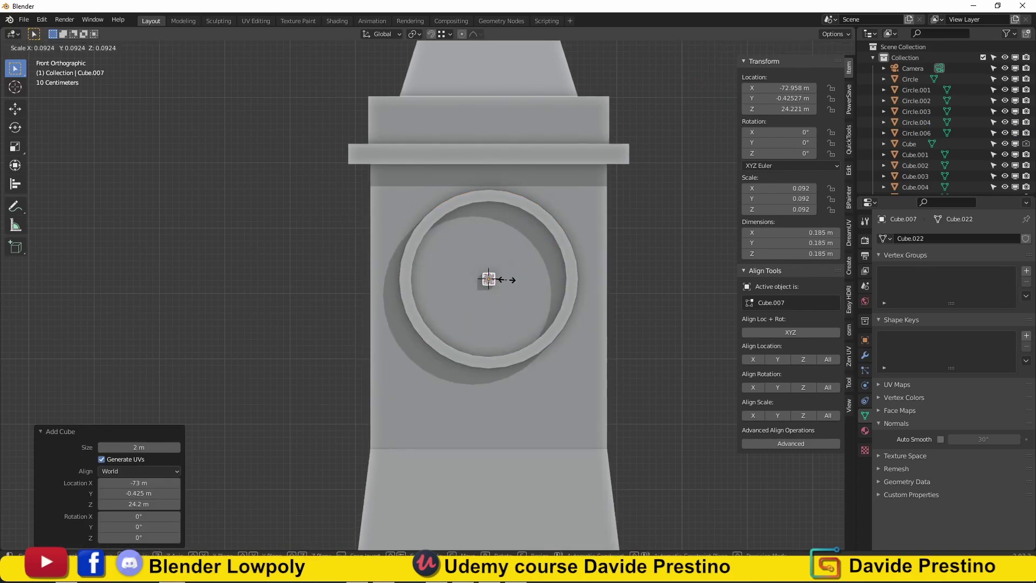
{"action": "key", "text": "KP_Decimal"}
{"action": "key", "text": "Tab"}
{"action": "scroll", "coordinate": [571, 250], "scroll_direction": "down", "scroll_amount": 3}
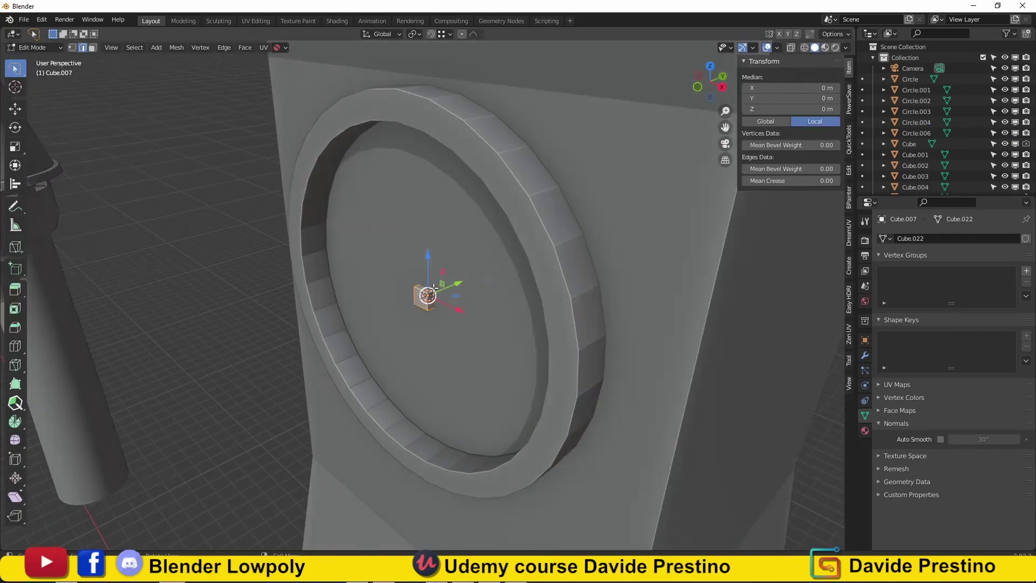
{"action": "key", "text": "g"}
{"action": "key", "text": "z"}
{"action": "left_click", "coordinate": [441, 162]}
Bevel the bar's bottom edges into a rounded end
{"action": "scroll", "coordinate": [426, 292], "scroll_direction": "up", "scroll_amount": 5}
{"action": "middle_click_drag", "start_coordinate": [427, 216], "coordinate": [413, 313]}
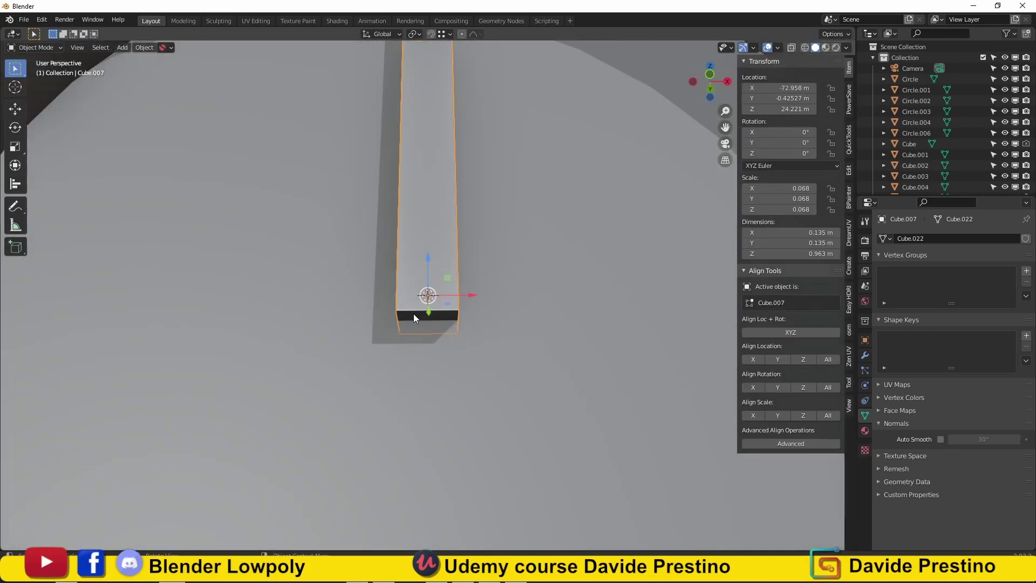
{"action": "left_click", "coordinate": [416, 312]}
{"action": "key", "text": "ctrl+b"}
{"action": "left_click", "coordinate": [578, 319]}
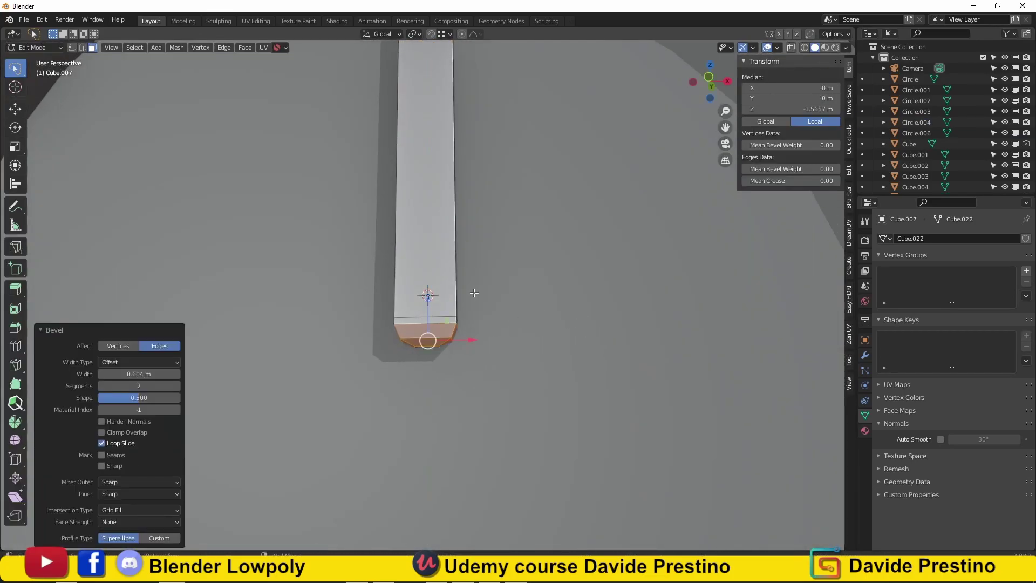
{"action": "key", "text": "Tab"}
{"action": "middle_click_drag", "start_coordinate": [578, 319], "coordinate": [440, 324]}
Extrude the bar's top face upward to finish the first clock hand
{"action": "key", "text": "Tab"}
{"action": "left_click", "coordinate": [440, 324]}
{"action": "key", "text": "e"}
{"action": "left_click", "coordinate": [488, 244]}
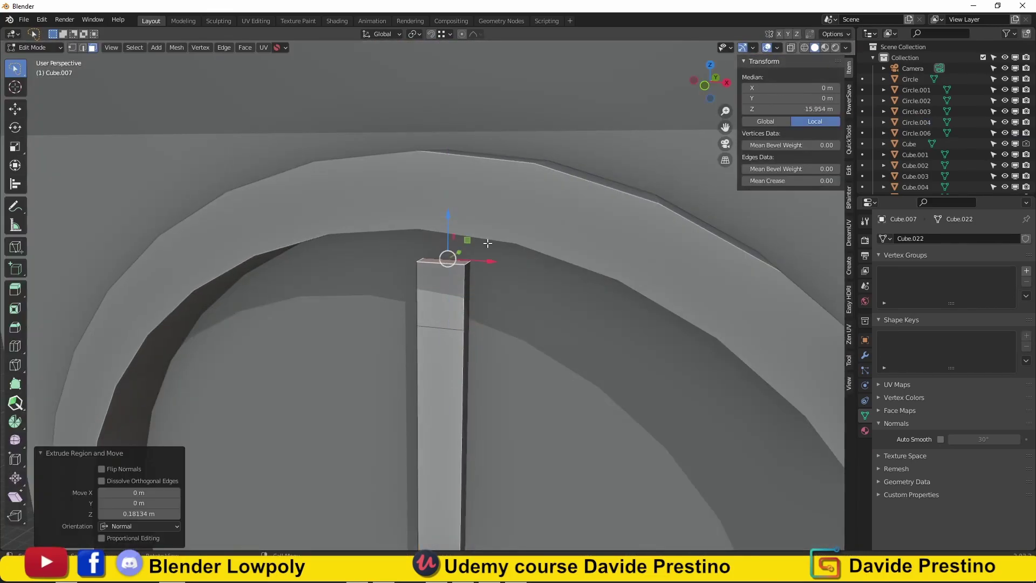
{"action": "key", "text": "Tab"}
{"action": "middle_click_drag", "start_coordinate": [482, 277], "coordinate": [493, 361]}
{"action": "scroll", "coordinate": [493, 360], "scroll_direction": "down", "scroll_amount": 5}
Duplicate the hand and rotate the copy to 133° as the second hand
{"action": "key", "text": "shift+d"}
{"action": "key", "text": "r"}
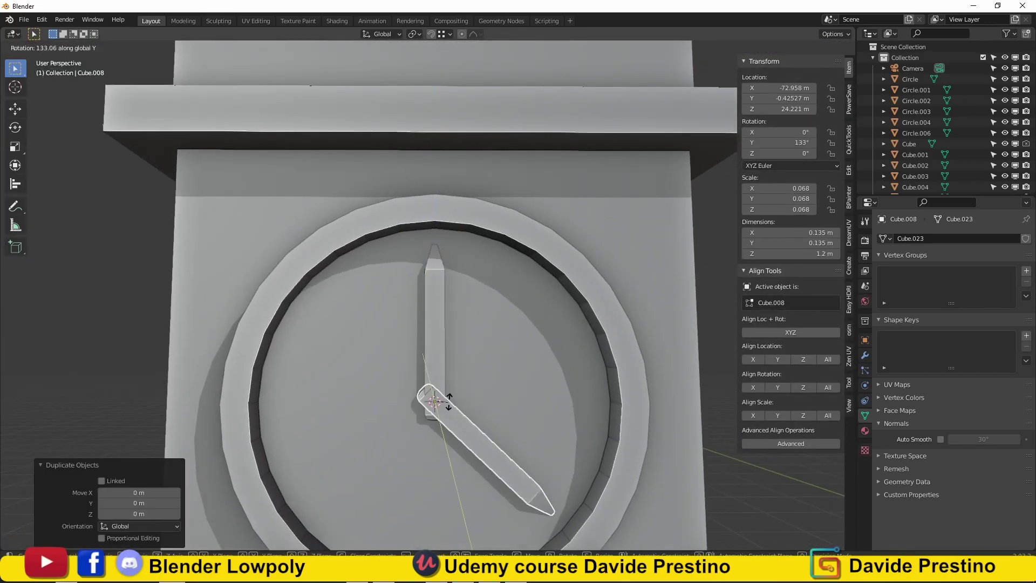
{"action": "left_click", "coordinate": [531, 297]}
{"action": "scroll", "coordinate": [454, 398], "scroll_direction": "down", "scroll_amount": 5}
Apply Shade Smooth to the clock ring and select the clock tower
{"action": "right_click", "coordinate": [384, 306]}
{"action": "left_click", "coordinate": [441, 340]}
{"action": "scroll", "coordinate": [442, 340], "scroll_direction": "down", "scroll_amount": 3}
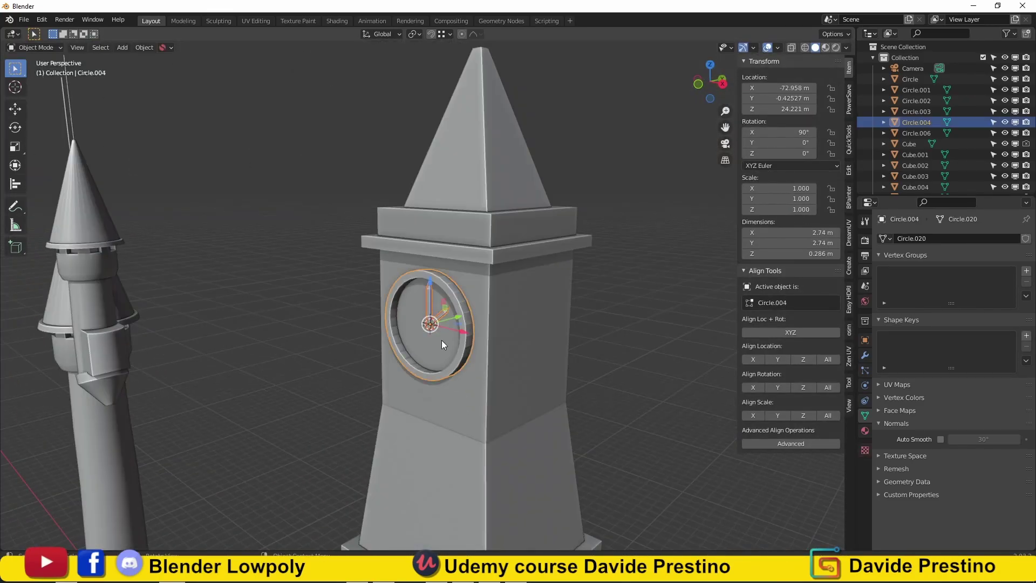
{"action": "scroll", "coordinate": [534, 347], "scroll_direction": "down", "scroll_amount": 2}
{"action": "scroll", "coordinate": [406, 364], "scroll_direction": "down", "scroll_amount": 3}
{"action": "scroll", "coordinate": [448, 284], "scroll_direction": "up", "scroll_amount": 4}
{"action": "scroll", "coordinate": [448, 283], "scroll_direction": "down", "scroll_amount": 4}
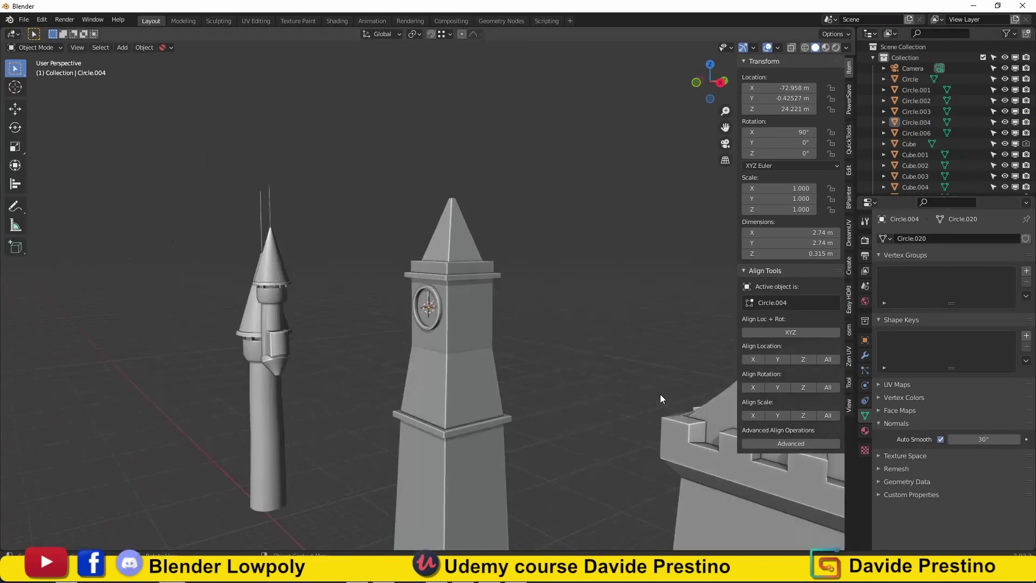
{"action": "middle_click_drag", "start_coordinate": [660, 394], "coordinate": [560, 380]}
{"action": "scroll", "coordinate": [559, 380], "scroll_direction": "down", "scroll_amount": 2}
{"action": "scroll", "coordinate": [365, 316], "scroll_direction": "up", "scroll_amount": 4}
{"action": "left_click", "coordinate": [373, 286]}
Add a loop cut on the tower just below the clock
{"action": "key", "text": "Tab"}
{"action": "middle_click_drag", "start_coordinate": [374, 286], "coordinate": [359, 278]}
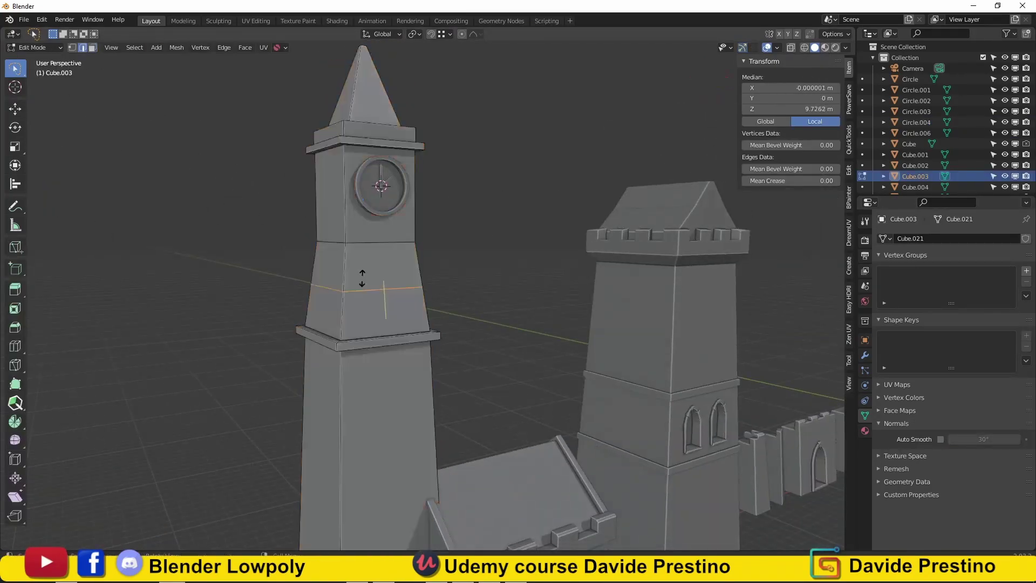
{"action": "key", "text": "ctrl+r"}
{"action": "left_click", "coordinate": [336, 326]}
{"action": "scroll", "coordinate": [385, 341], "scroll_direction": "down", "scroll_amount": 2}
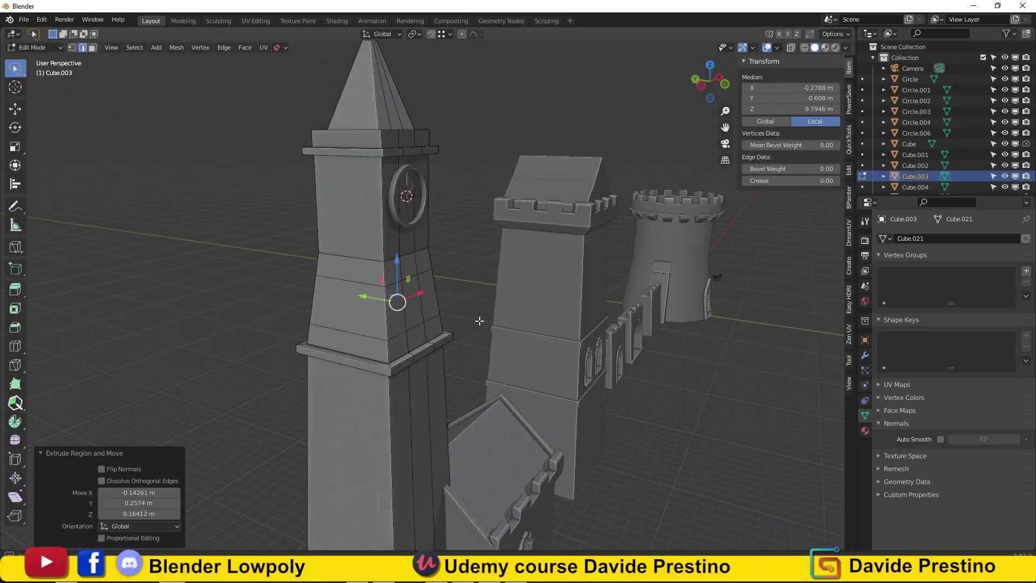
{"action": "middle_click_drag", "start_coordinate": [410, 324], "coordinate": [384, 341]}
{"action": "key", "text": "Tab"}
Inset the face below the clock and push it inward as a window
{"action": "scroll", "coordinate": [384, 341], "scroll_direction": "down", "scroll_amount": 4}
{"action": "scroll", "coordinate": [384, 341], "scroll_direction": "up", "scroll_amount": 4}
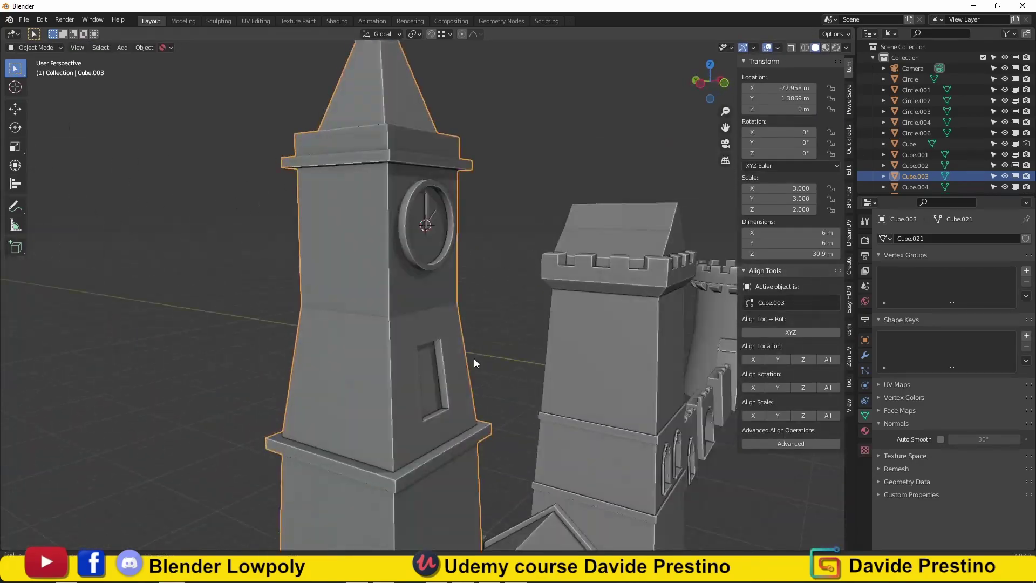
{"action": "middle_click_drag", "start_coordinate": [474, 359], "coordinate": [470, 368]}
{"action": "key", "text": "Tab"}
{"action": "scroll", "coordinate": [440, 250], "scroll_direction": "up", "scroll_amount": 2}
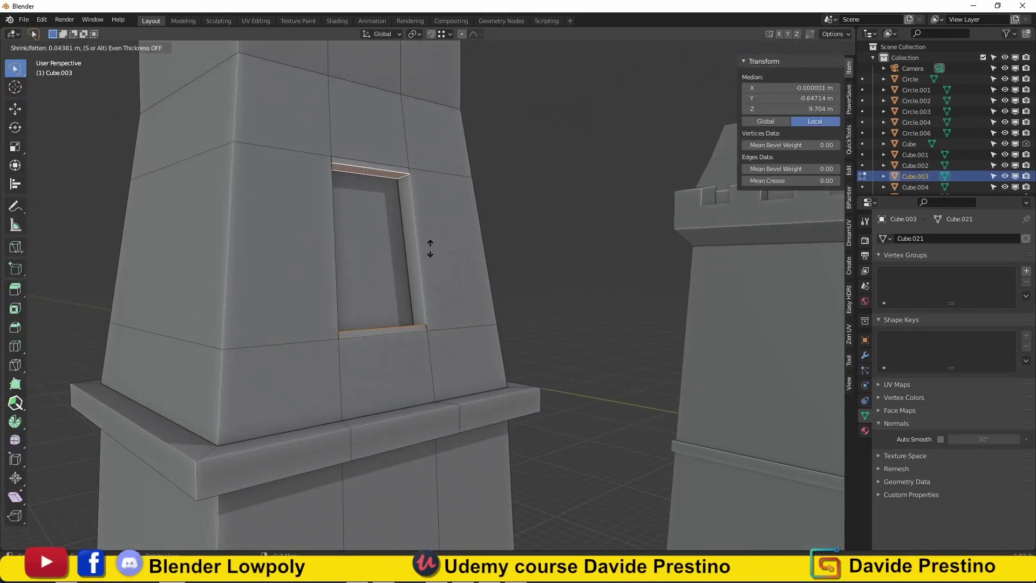
{"action": "left_click", "coordinate": [430, 248]}
Offset the window's top and bottom edges along Y, then return to object mode
{"action": "middle_click_drag", "start_coordinate": [430, 249], "coordinate": [428, 238]}
{"action": "key", "text": "e"}
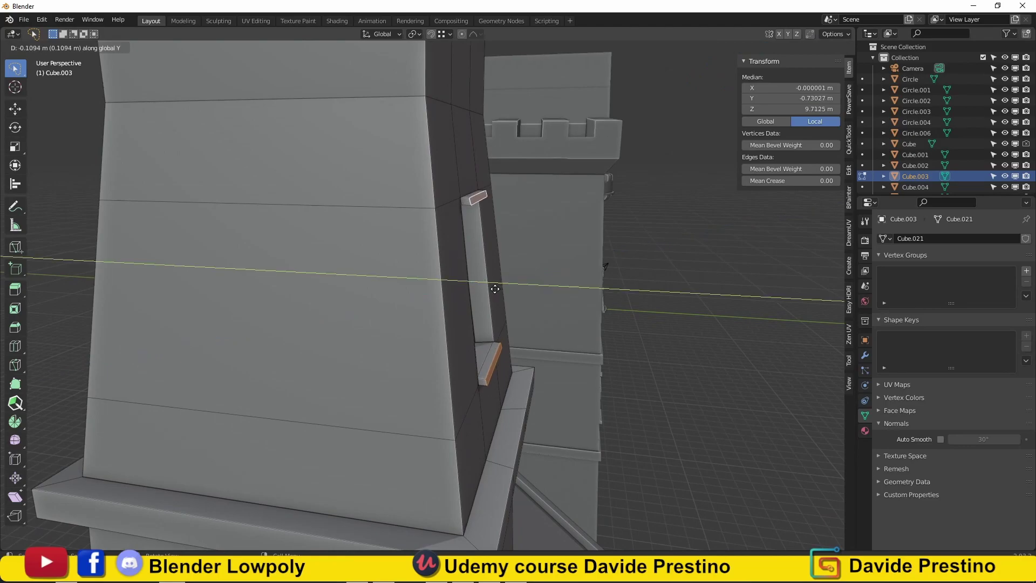
{"action": "left_click", "coordinate": [494, 288]}
{"action": "middle_click_drag", "start_coordinate": [494, 289], "coordinate": [431, 374]}
{"action": "key", "text": "Tab"}
{"action": "scroll", "coordinate": [430, 374], "scroll_direction": "down", "scroll_amount": 5}
{"action": "scroll", "coordinate": [361, 413], "scroll_direction": "down", "scroll_amount": 3}
{"action": "scroll", "coordinate": [354, 339], "scroll_direction": "up", "scroll_amount": 2}
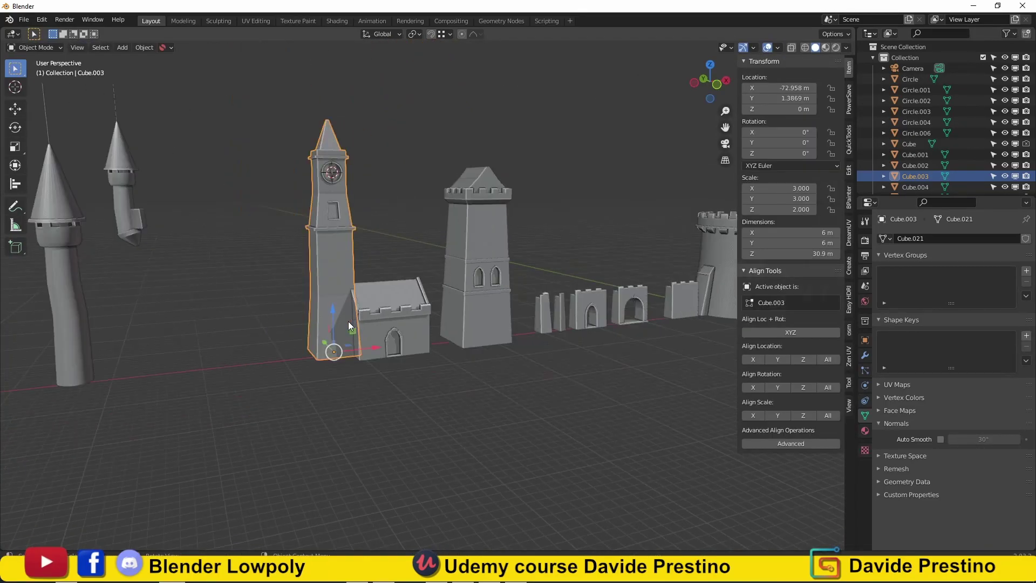
Add the clock ring to the selection and open its object options menu
{"action": "scroll", "coordinate": [381, 307], "scroll_direction": "down", "scroll_amount": 4}
{"action": "middle_click_drag", "start_coordinate": [381, 307], "coordinate": [394, 332]}
{"action": "scroll", "coordinate": [394, 332], "scroll_direction": "up", "scroll_amount": 5}
{"action": "left_click", "coordinate": [302, 194], "text": "shift"}
{"action": "right_click", "coordinate": [302, 348]}
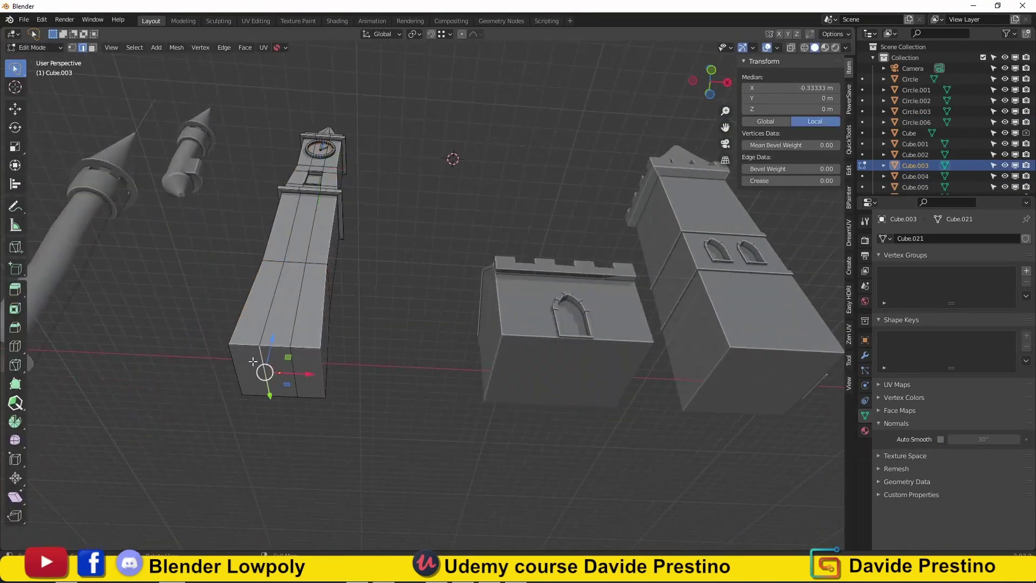
{"action": "right_click", "coordinate": [253, 362]}
{"action": "mouse_move", "coordinate": [501, 381]}
{"action": "middle_mouse_down"}
{"action": "mouse_move", "coordinate": [410, 324]}
{"action": "mouse_move", "coordinate": [487, 237]}
{"action": "middle_mouse_up"}
{"action": "scroll", "coordinate": [410, 324], "scroll_direction": "up", "scroll_amount": 5}
Select the gatehouse's bottom face strip, shrink it and raise it along Z
{"action": "left_click", "coordinate": [366, 339]}
{"action": "left_click", "coordinate": [365, 347]}
{"action": "key", "text": "g"}
{"action": "key", "text": "z"}
{"action": "left_click", "coordinate": [487, 238]}
{"action": "scroll", "coordinate": [487, 238], "scroll_direction": "up", "scroll_amount": 3}
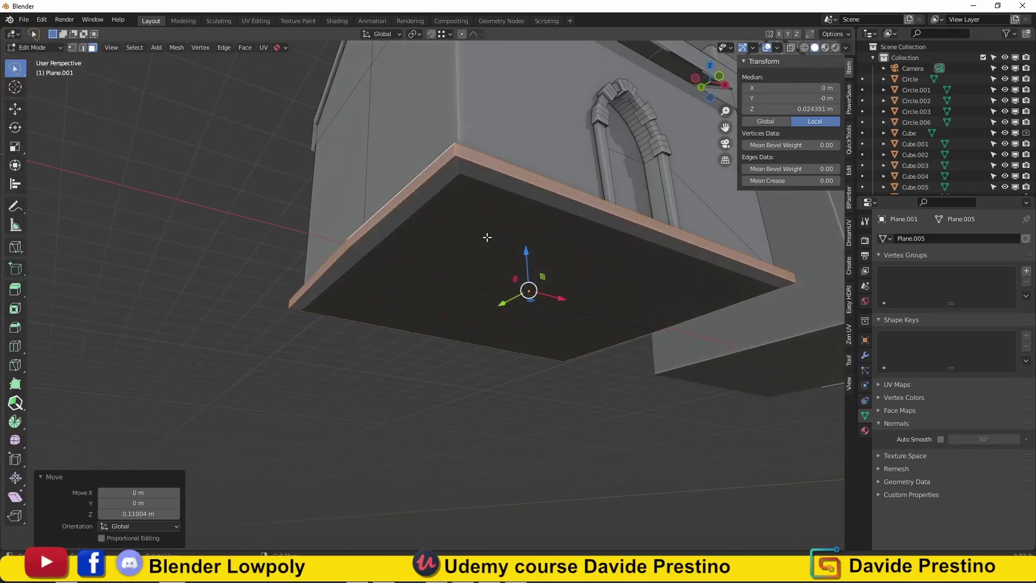
{"action": "scroll", "coordinate": [474, 238], "scroll_direction": "down", "scroll_amount": 2}
Delete the gatehouse's bottom face to leave its underside open
{"action": "key", "text": "x"}
{"action": "left_click", "coordinate": [389, 289]}
{"action": "middle_click_drag", "start_coordinate": [389, 289], "coordinate": [445, 239]}
{"action": "key", "text": "2"}
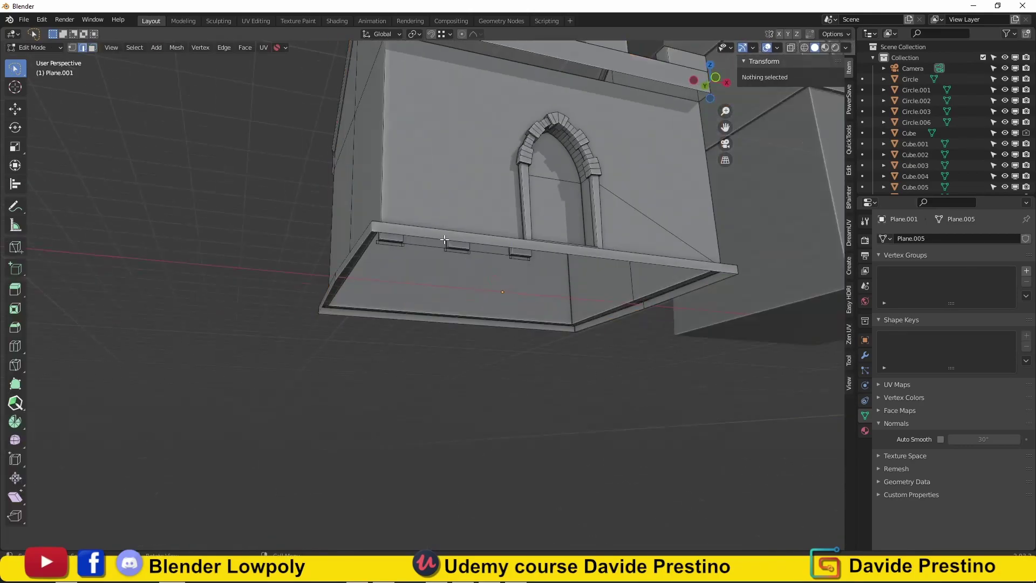
{"action": "left_click", "coordinate": [851, 87]}
{"action": "key", "text": "Tab"}
{"action": "left_click", "coordinate": [850, 67]}
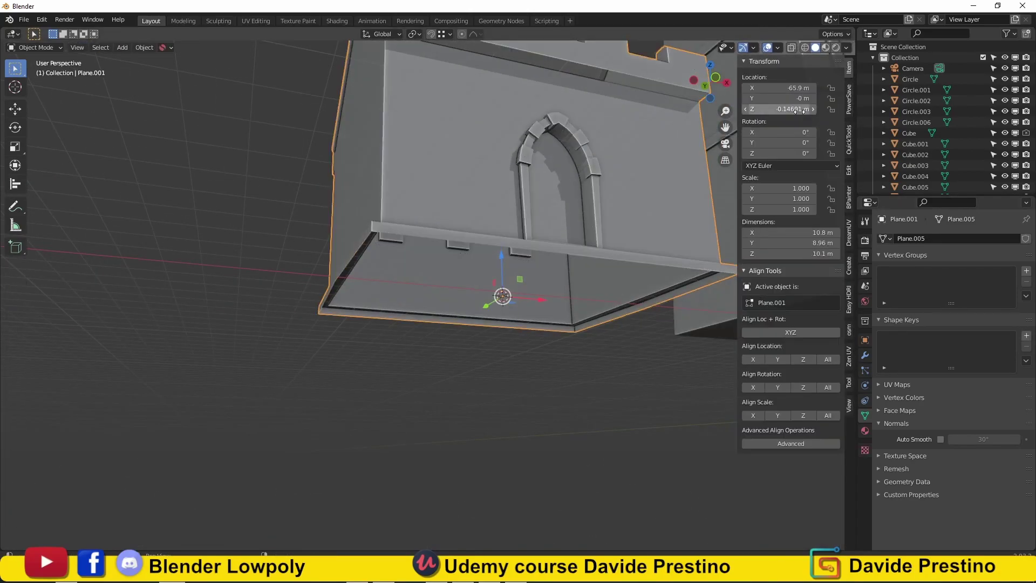
{"action": "scroll", "coordinate": [452, 303], "scroll_direction": "down", "scroll_amount": 3}
Select the tall square tower and extrude its bottom face
{"action": "left_click", "coordinate": [525, 312]}
{"action": "mouse_move", "coordinate": [451, 303]}
{"action": "middle_mouse_down"}
{"action": "mouse_move", "coordinate": [525, 312]}
{"action": "mouse_move", "coordinate": [460, 238]}
{"action": "mouse_move", "coordinate": [526, 319]}
{"action": "mouse_move", "coordinate": [357, 159]}
{"action": "middle_mouse_up"}
{"action": "key", "text": "Tab"}
{"action": "key", "text": "3"}
{"action": "left_click", "coordinate": [462, 241]}
{"action": "key", "text": "alt+e"}
{"action": "left_click", "coordinate": [526, 319]}
Delete the tower's bottom face and reset the tower to ground level
{"action": "key", "text": "x"}
{"action": "left_click", "coordinate": [407, 183]}
{"action": "key", "text": "Tab"}
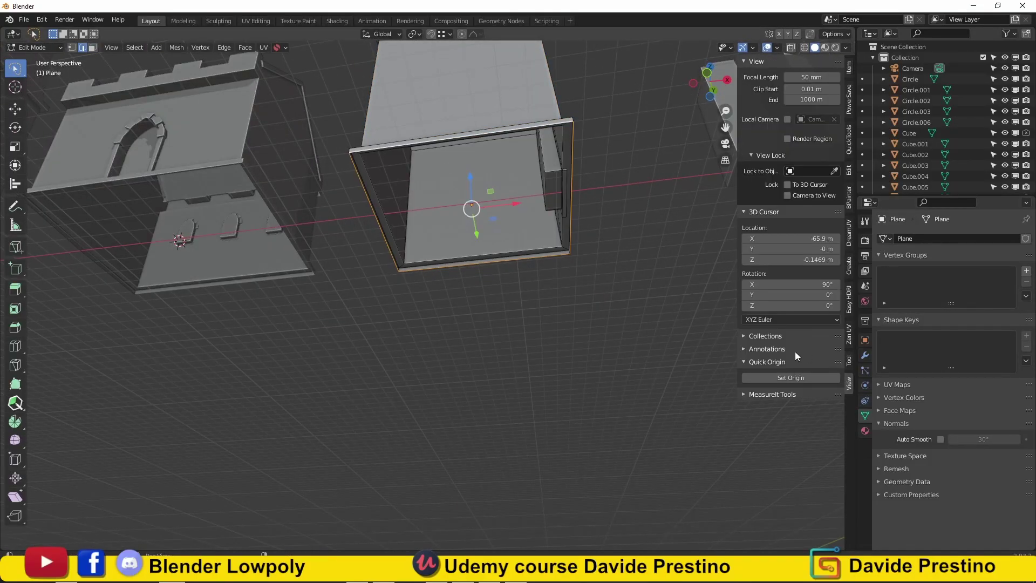
{"action": "key", "text": "BackSpace"}
{"action": "scroll", "coordinate": [378, 270], "scroll_direction": "down", "scroll_amount": 5}
{"action": "mouse_move", "coordinate": [378, 270]}
{"action": "middle_mouse_down"}
{"action": "mouse_move", "coordinate": [419, 313]}
{"action": "mouse_move", "coordinate": [503, 328]}
{"action": "middle_mouse_up"}
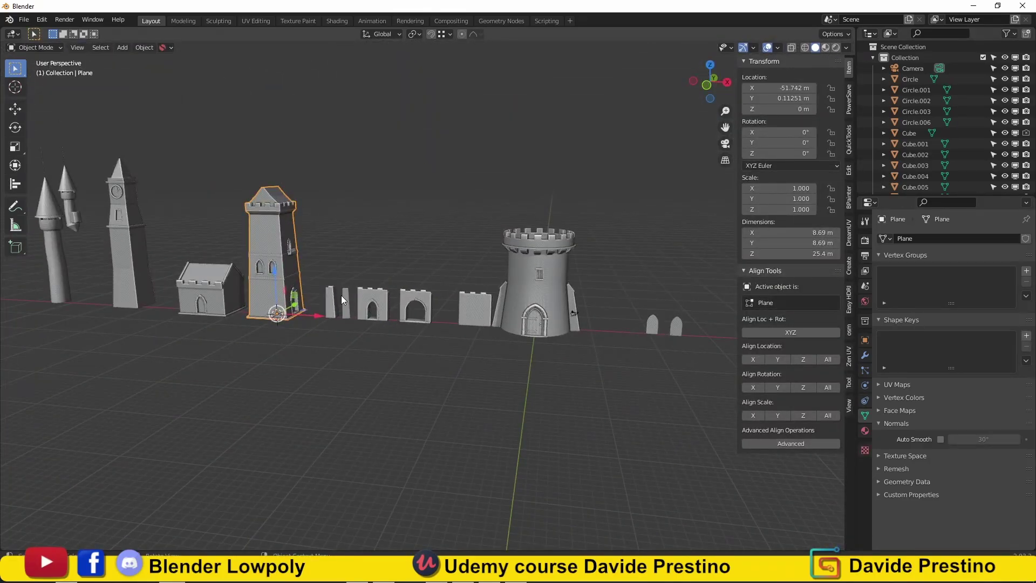
Select the round tower Circle.004, shift it left, and frame it in the view
{"action": "key", "text": "KP_1"}
{"action": "left_click", "coordinate": [381, 292]}
{"action": "left_click_drag", "start_coordinate": [393, 354], "coordinate": [356, 353]}
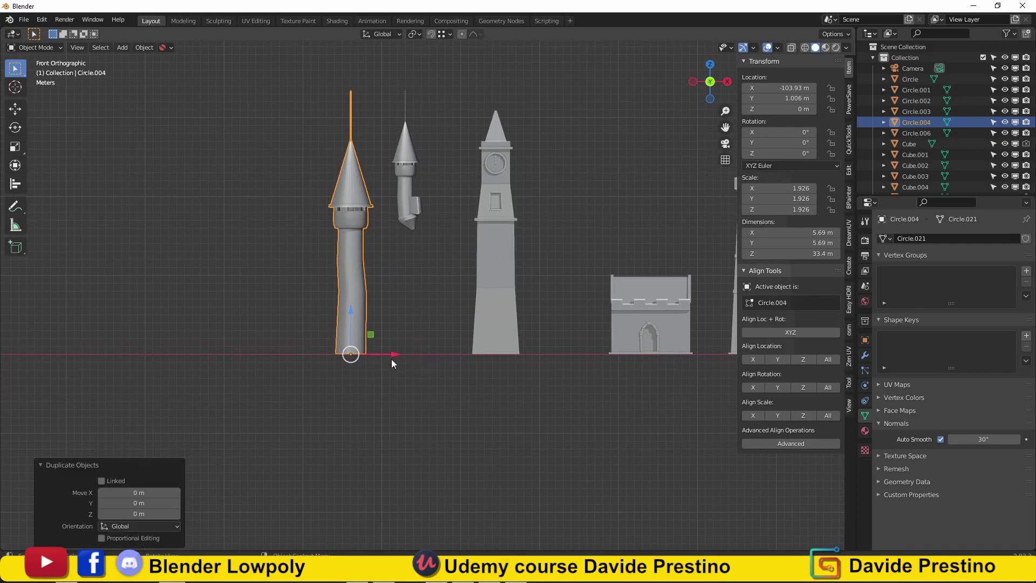
{"action": "scroll", "coordinate": [271, 322], "scroll_direction": "up", "scroll_amount": 2}
{"action": "scroll", "coordinate": [271, 322], "scroll_direction": "up", "scroll_amount": 3}
{"action": "middle_click_drag", "start_coordinate": [271, 322], "coordinate": [258, 335]}
{"action": "key", "text": "KP_Decimal"}
Delete the tower's cone roof and roof ring in edit mode
{"action": "key", "text": "Tab"}
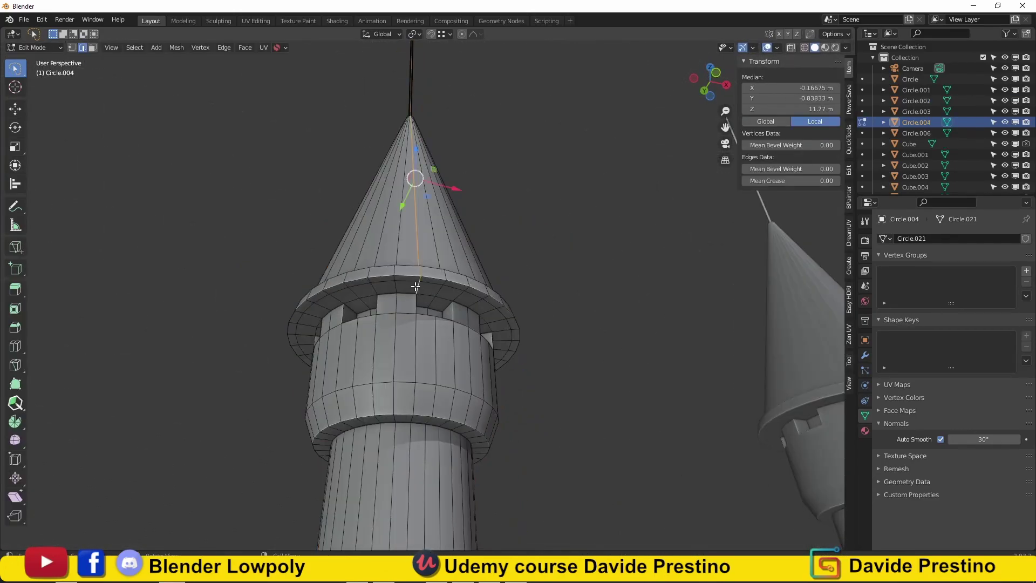
{"action": "left_click", "coordinate": [415, 286], "text": "alt"}
{"action": "key", "text": "x"}
{"action": "key", "text": "l"}
{"action": "key", "text": "x"}
{"action": "left_click", "coordinate": [425, 266]}
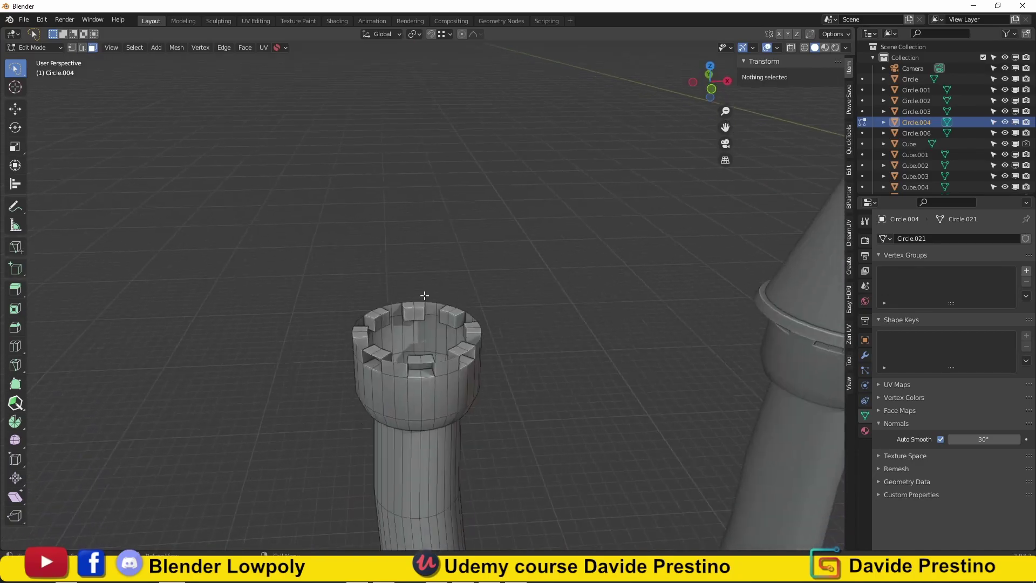
Delete the old merlon faces and their linked geometry from the tower top
{"action": "left_click", "coordinate": [430, 356]}
{"action": "scroll", "coordinate": [426, 351], "scroll_direction": "up", "scroll_amount": 2}
{"action": "left_click", "coordinate": [382, 348]}
{"action": "middle_click_drag", "start_coordinate": [378, 345], "coordinate": [361, 318]}
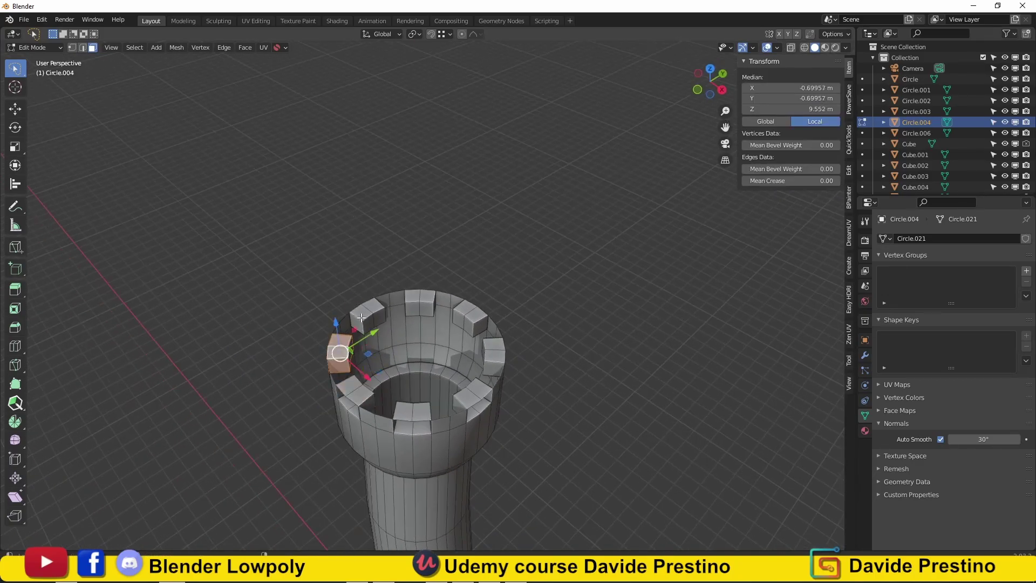
{"action": "key", "text": "x"}
{"action": "left_click", "coordinate": [372, 398]}
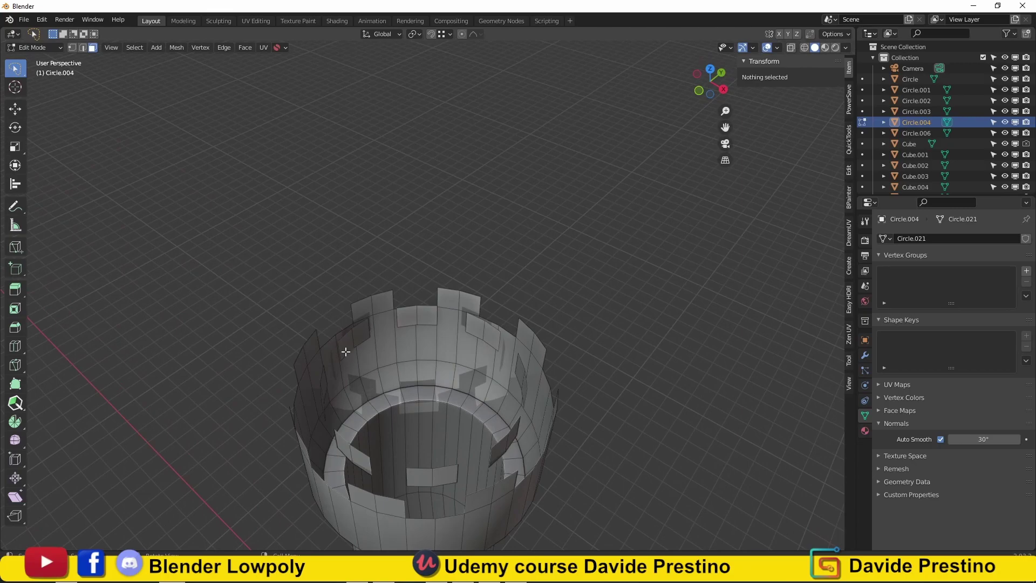
{"action": "key", "text": "ctrl+l"}
{"action": "middle_click_drag", "start_coordinate": [422, 322], "coordinate": [574, 282]}
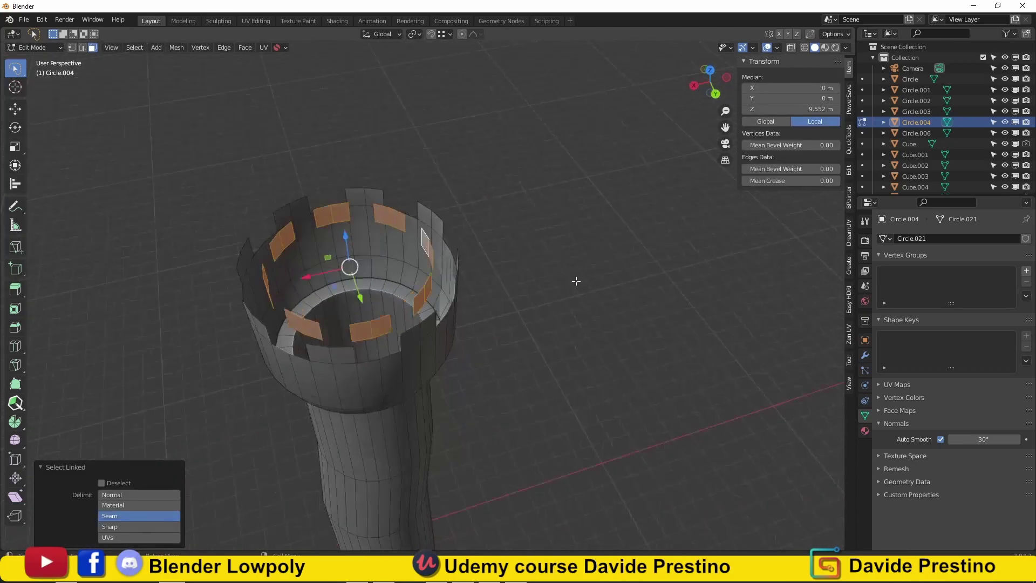
{"action": "key", "text": "x"}
{"action": "left_click", "coordinate": [344, 282]}
Lower the tower's upper body in front view to make the tower shorter
{"action": "key", "text": "KP_1"}
{"action": "scroll", "coordinate": [494, 363], "scroll_direction": "up", "scroll_amount": 4}
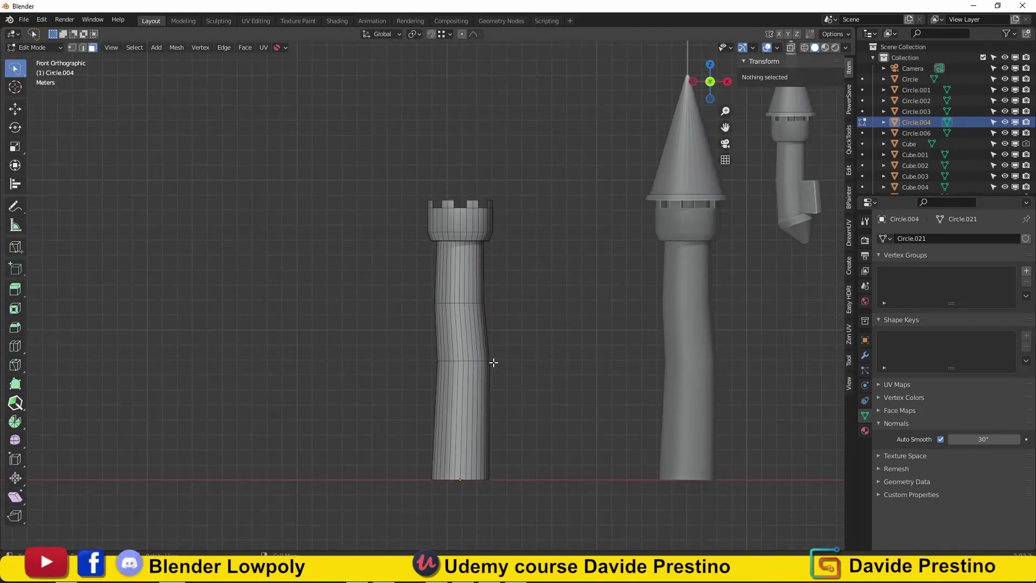
{"action": "middle_click_drag", "start_coordinate": [512, 359], "coordinate": [530, 359]}
{"action": "key", "text": "KP_1"}
{"action": "key", "text": "Tab"}
{"action": "key", "text": "Tab"}
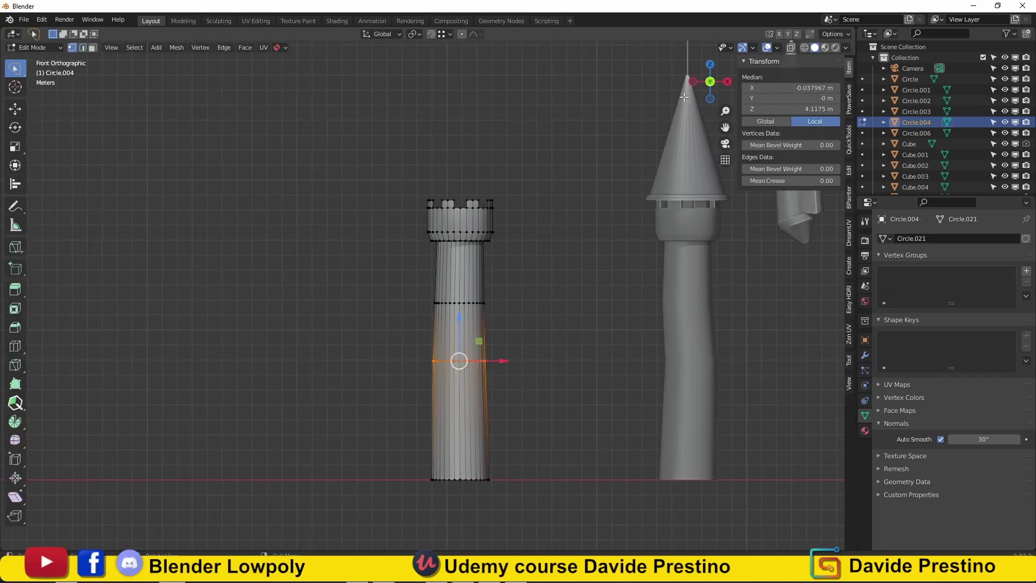
{"action": "key", "text": "b"}
{"action": "left_click", "coordinate": [466, 272]}
{"action": "middle_click_drag", "start_coordinate": [466, 272], "coordinate": [378, 302]}
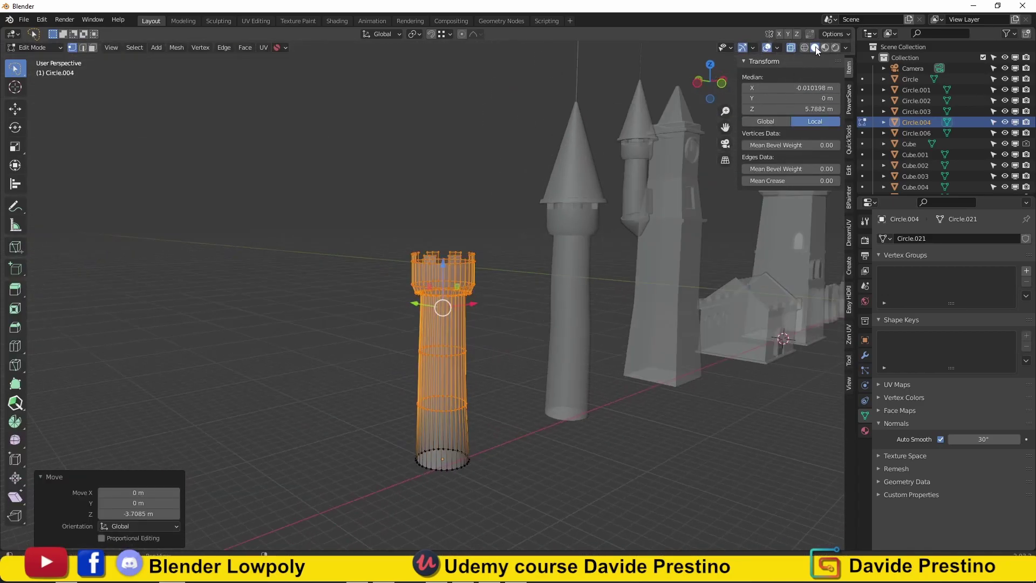
{"action": "key", "text": "alt+a"}
Select every vertex around the tower's top rim
{"action": "scroll", "coordinate": [347, 320], "scroll_direction": "up", "scroll_amount": 5}
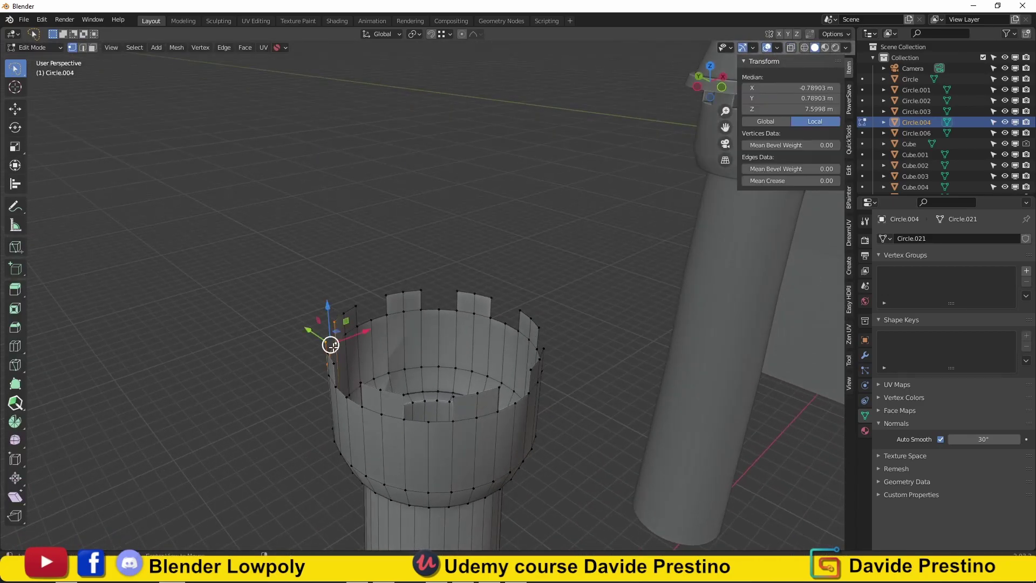
{"action": "middle_click_drag", "start_coordinate": [331, 345], "coordinate": [383, 315]}
{"action": "left_click", "coordinate": [419, 314], "text": "ctrl"}
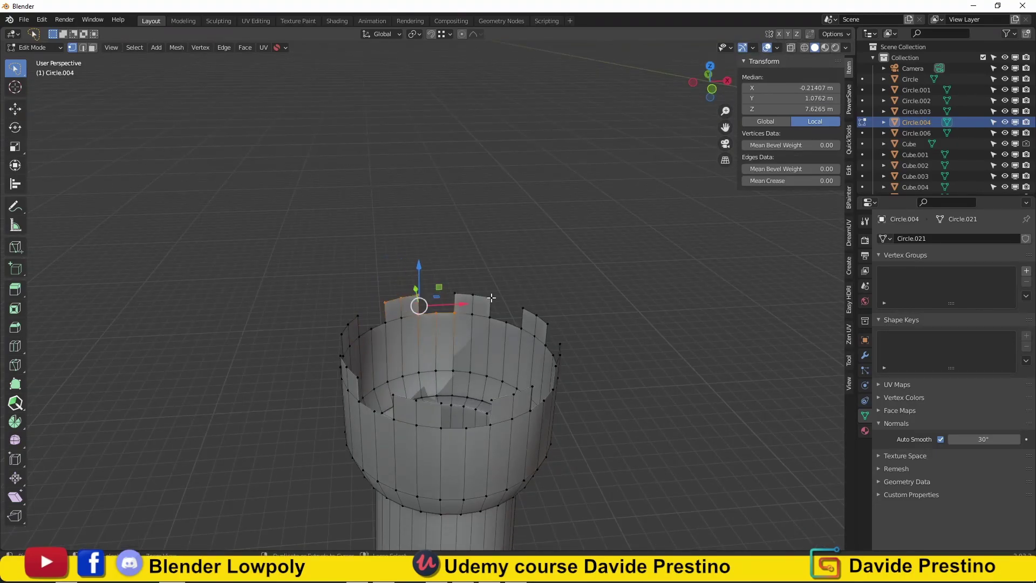
{"action": "left_click", "coordinate": [476, 297], "text": "shift"}
{"action": "mouse_move", "coordinate": [476, 296]}
{"action": "middle_mouse_down"}
{"action": "mouse_move", "coordinate": [530, 324]}
{"action": "mouse_move", "coordinate": [448, 303]}
{"action": "middle_mouse_up"}
{"action": "left_click", "coordinate": [522, 329], "text": "shift"}
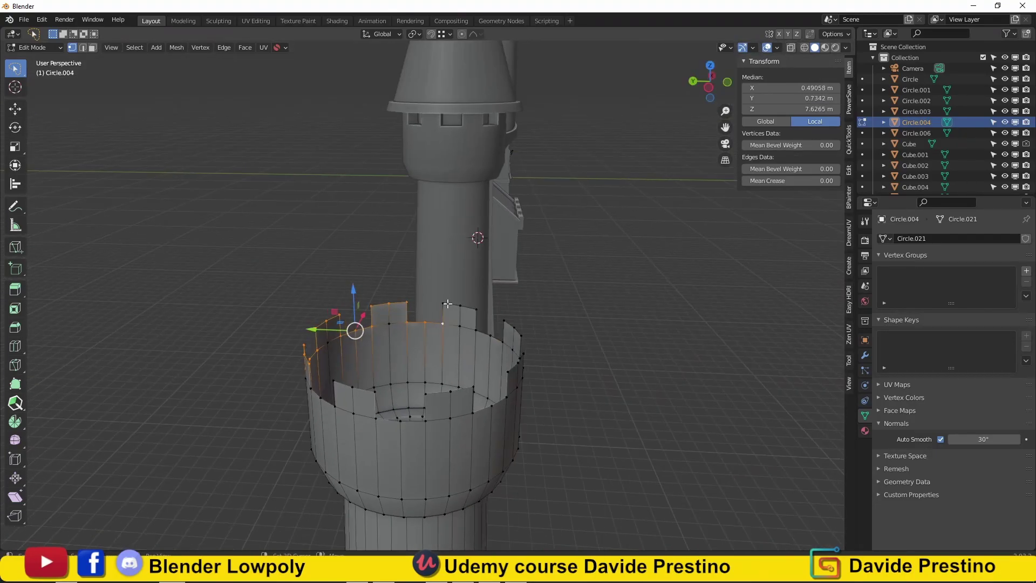
{"action": "left_click", "coordinate": [448, 334], "text": "shift"}
{"action": "mouse_move", "coordinate": [501, 343]}
{"action": "middle_mouse_down"}
{"action": "mouse_move", "coordinate": [449, 334]}
{"action": "mouse_move", "coordinate": [415, 356]}
{"action": "mouse_move", "coordinate": [522, 381]}
{"action": "middle_mouse_up"}
{"action": "left_click", "coordinate": [415, 355], "text": "shift"}
{"action": "left_click", "coordinate": [455, 335], "text": "shift"}
Extrude the top rim and scale it inward to form thick wall tops
{"action": "key", "text": "alt+e"}
{"action": "middle_click_drag", "start_coordinate": [549, 326], "coordinate": [506, 330]}
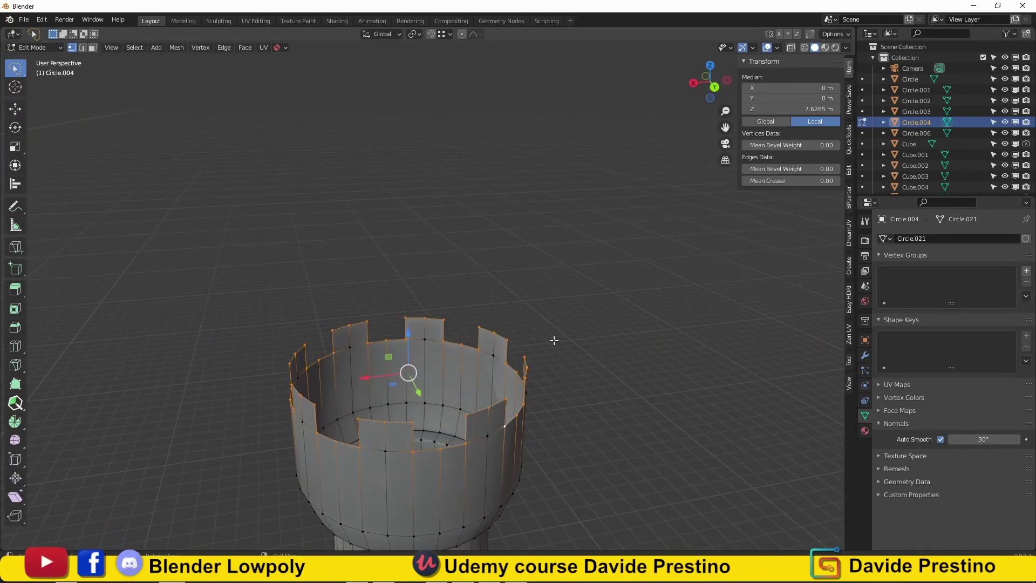
{"action": "key", "text": "e"}
{"action": "key", "text": "s"}
{"action": "left_click", "coordinate": [610, 320]}
{"action": "middle_click_drag", "start_coordinate": [610, 320], "coordinate": [378, 280]}
{"action": "scroll", "coordinate": [378, 281], "scroll_direction": "up", "scroll_amount": 3}
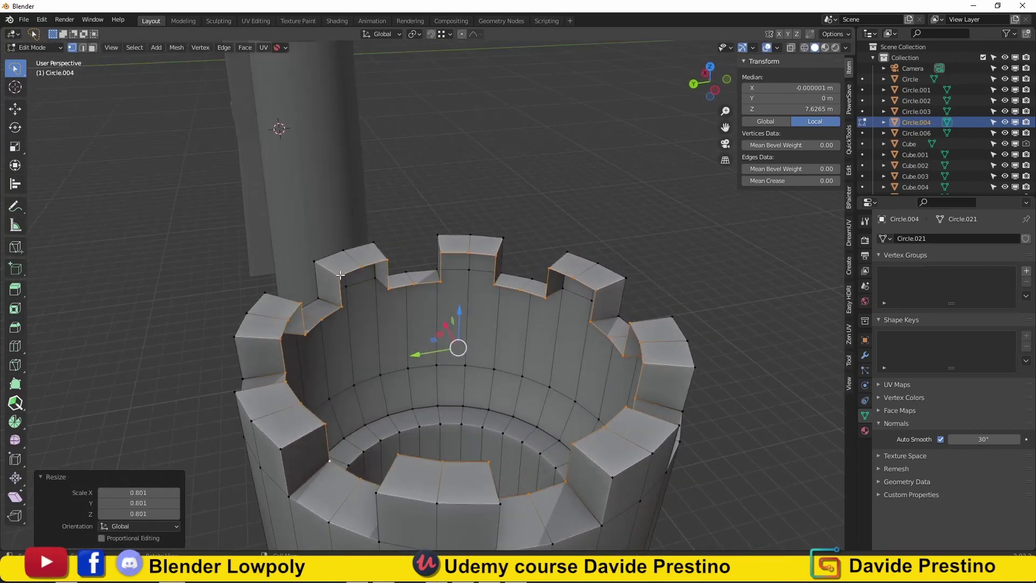
Select the top edges of the merlons around the rim
{"action": "left_click", "coordinate": [340, 276]}
{"action": "scroll", "coordinate": [363, 266], "scroll_direction": "down", "scroll_amount": 2}
{"action": "left_click", "coordinate": [324, 302], "text": "alt"}
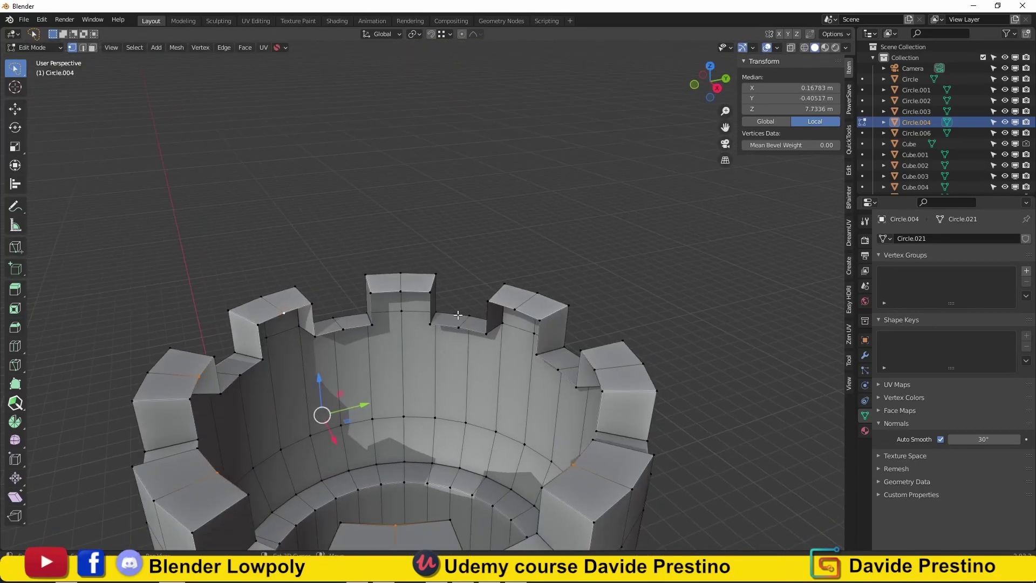
{"action": "middle_click_drag", "start_coordinate": [324, 302], "coordinate": [447, 286]}
{"action": "right_click", "coordinate": [517, 328]}
{"action": "left_click", "coordinate": [427, 313]}
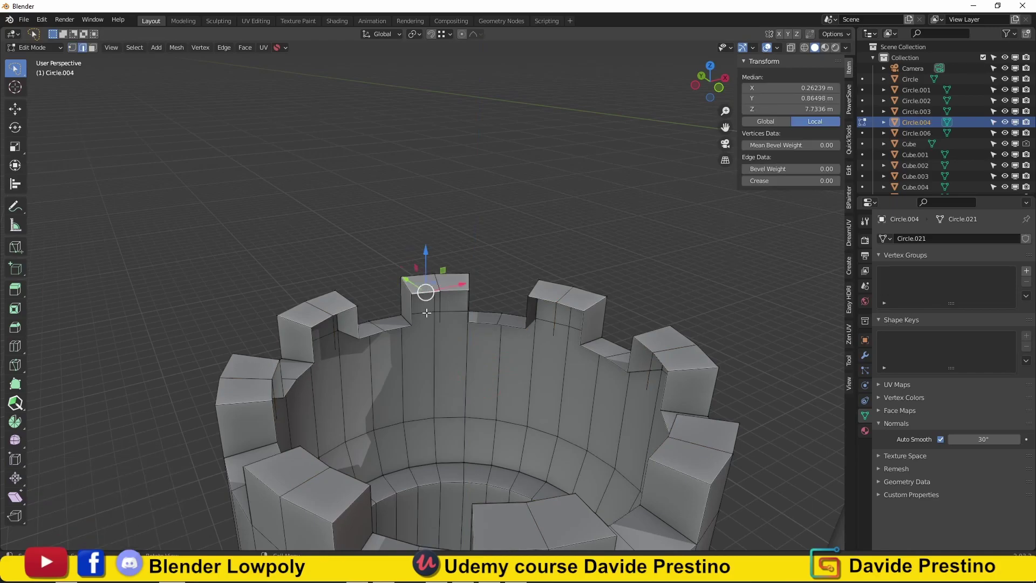
{"action": "middle_click_drag", "start_coordinate": [532, 346], "coordinate": [529, 178]}
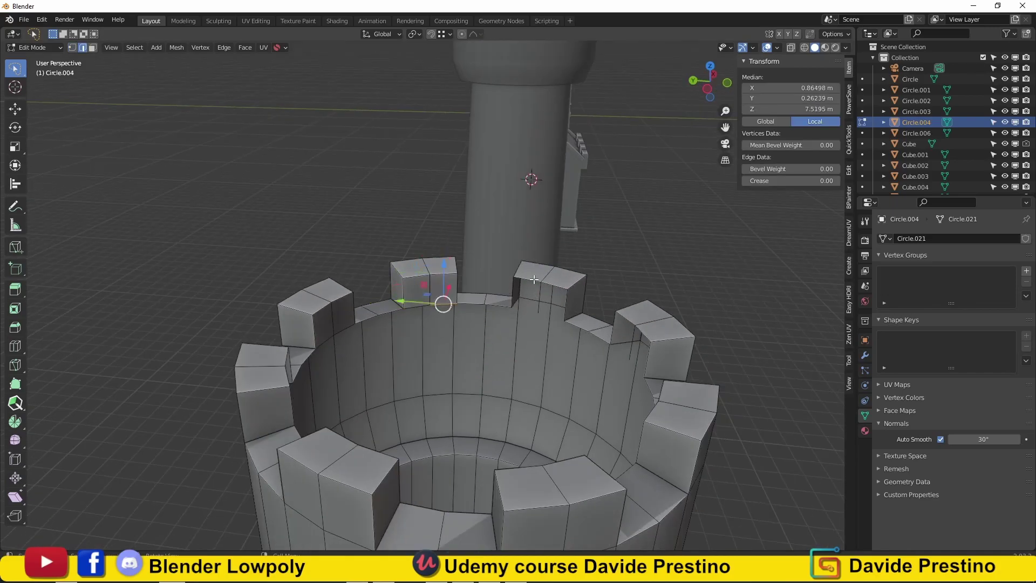
{"action": "middle_click_drag", "start_coordinate": [525, 289], "coordinate": [454, 296]}
{"action": "left_click", "coordinate": [380, 281]}
{"action": "middle_click_drag", "start_coordinate": [380, 281], "coordinate": [344, 296]}
{"action": "left_click", "coordinate": [345, 297]}
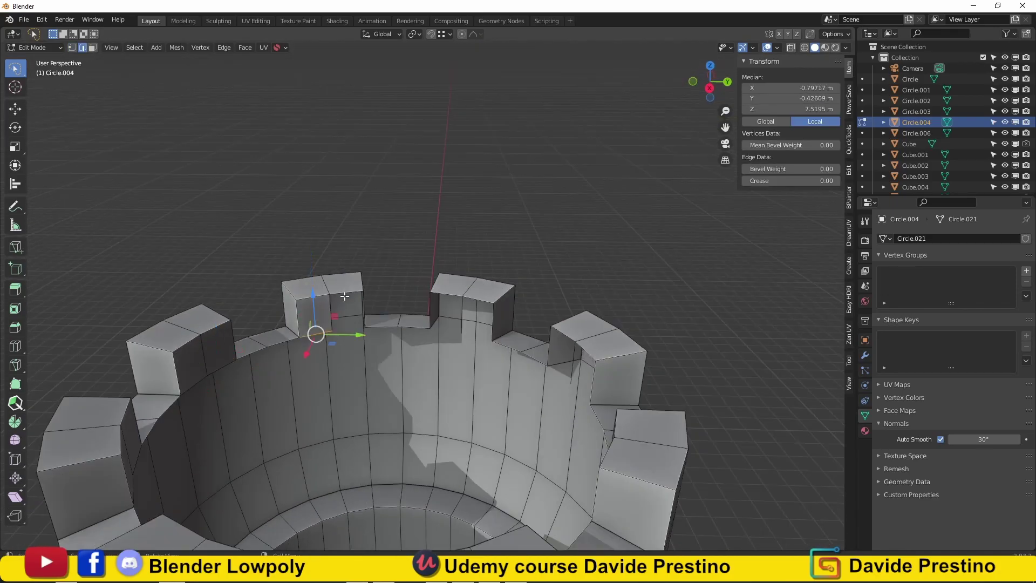
{"action": "scroll", "coordinate": [563, 398], "scroll_direction": "down", "scroll_amount": 3}
{"action": "scroll", "coordinate": [563, 398], "scroll_direction": "down", "scroll_amount": 3}
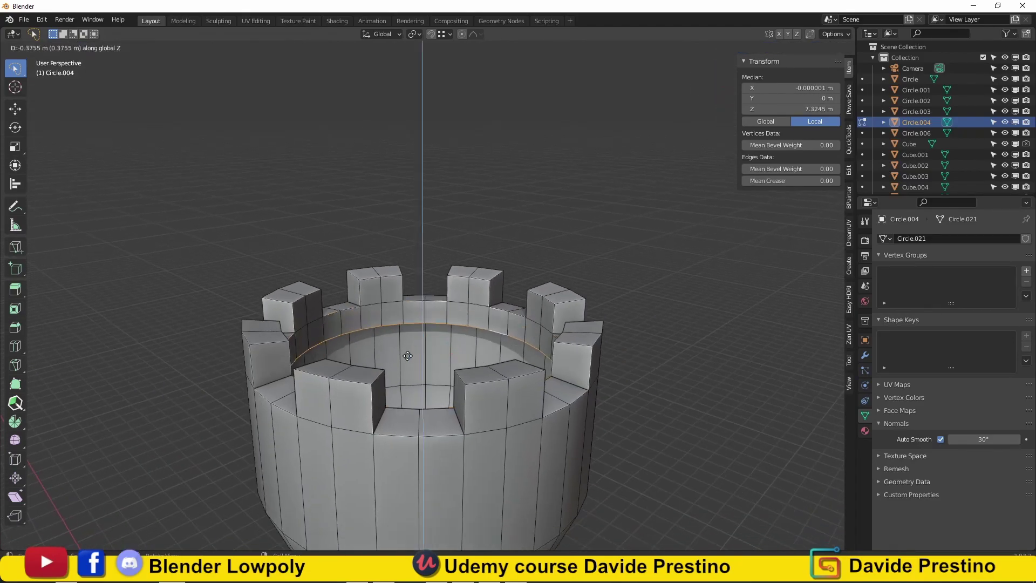
Return to object mode and view the whole finished tower from the side
{"action": "key", "text": "Tab"}
{"action": "middle_click_drag", "start_coordinate": [564, 398], "coordinate": [523, 429]}
{"action": "scroll", "coordinate": [523, 429], "scroll_direction": "up", "scroll_amount": 3}
{"action": "scroll", "coordinate": [135, 421], "scroll_direction": "down", "scroll_amount": 5}
Slide the tower to its new position along the X axis
{"action": "key", "text": "g"}
{"action": "key", "text": "x"}
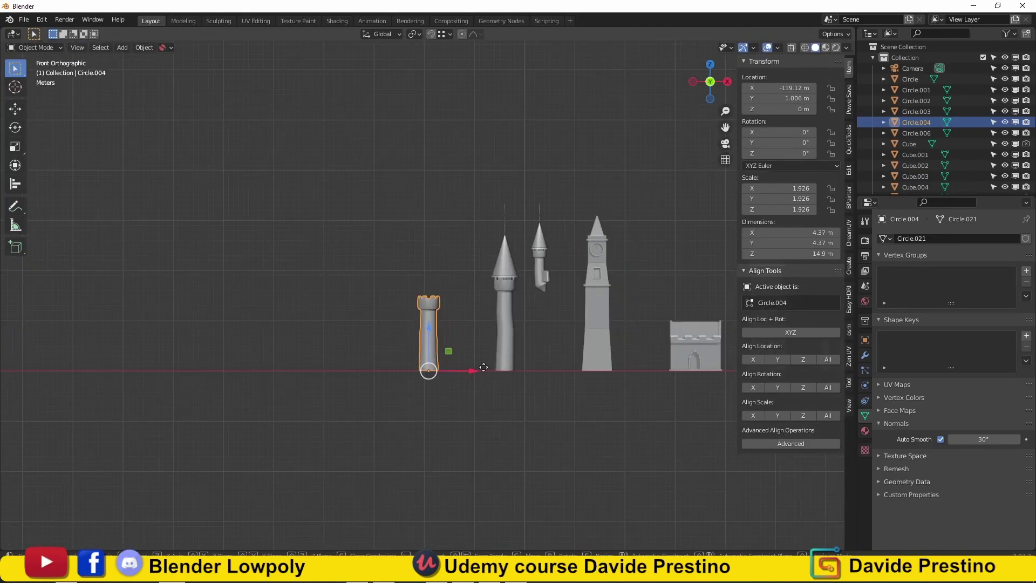
{"action": "left_click", "coordinate": [162, 501]}
{"action": "scroll", "coordinate": [416, 412], "scroll_direction": "down", "scroll_amount": 2}
{"action": "mouse_move", "coordinate": [475, 414]}
{"action": "middle_mouse_down"}
{"action": "mouse_move", "coordinate": [237, 383]}
{"action": "mouse_move", "coordinate": [365, 378]}
{"action": "mouse_move", "coordinate": [337, 384]}
{"action": "middle_mouse_up"}
Duplicate the clock tower Cube.007 and place the copy beside it along X
{"action": "left_click", "coordinate": [129, 356]}
{"action": "key", "text": "shift+d"}
{"action": "key", "text": "x"}
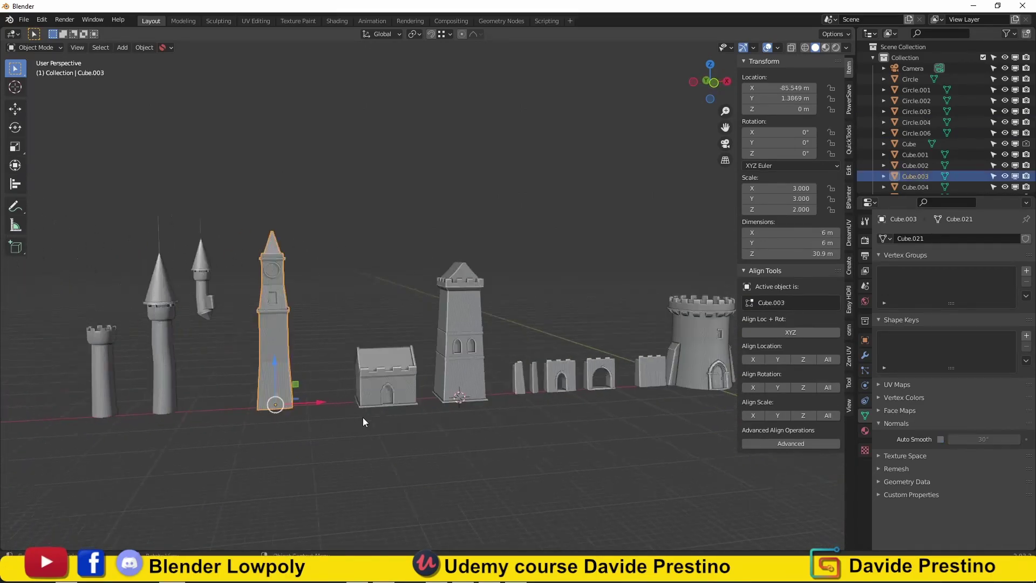
{"action": "left_click", "coordinate": [363, 417]}
{"action": "scroll", "coordinate": [345, 465], "scroll_direction": "up", "scroll_amount": 5}
Delete the copy's upper tower geometry and raise the extruded rim about 0.97 m
{"action": "key", "text": "Tab"}
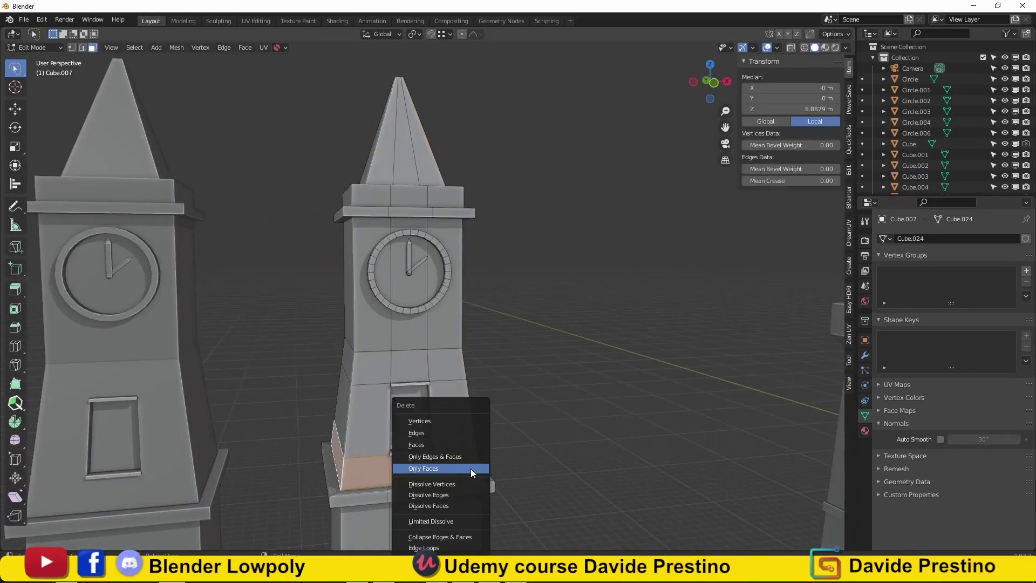
{"action": "left_click", "coordinate": [470, 468]}
{"action": "key", "text": "l"}
{"action": "key", "text": "x"}
{"action": "key", "text": "f"}
{"action": "key", "text": "l"}
{"action": "key", "text": "x"}
{"action": "left_click", "coordinate": [409, 258]}
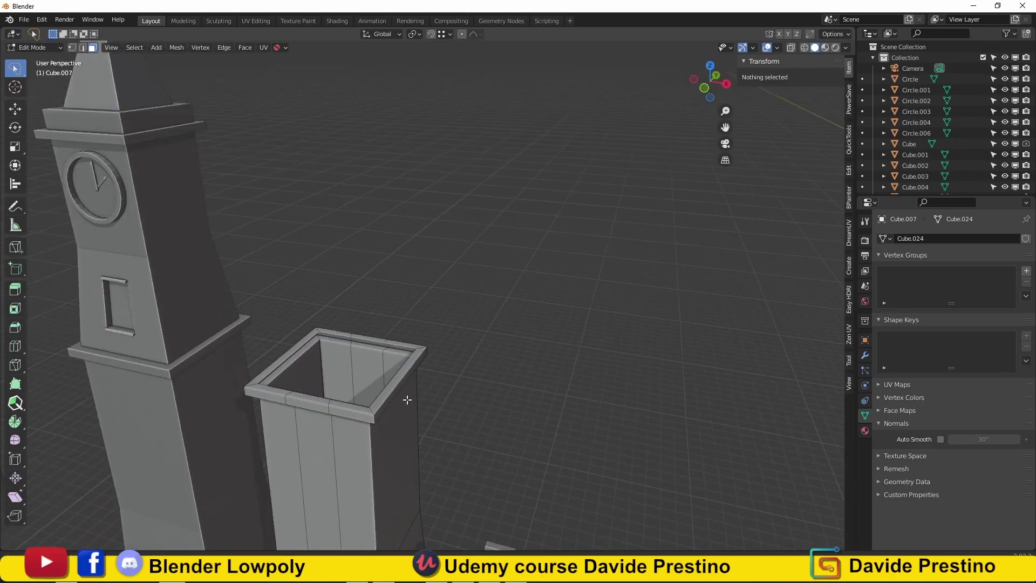
{"action": "middle_click_drag", "start_coordinate": [408, 399], "coordinate": [497, 393]}
{"action": "left_click", "coordinate": [451, 322]}
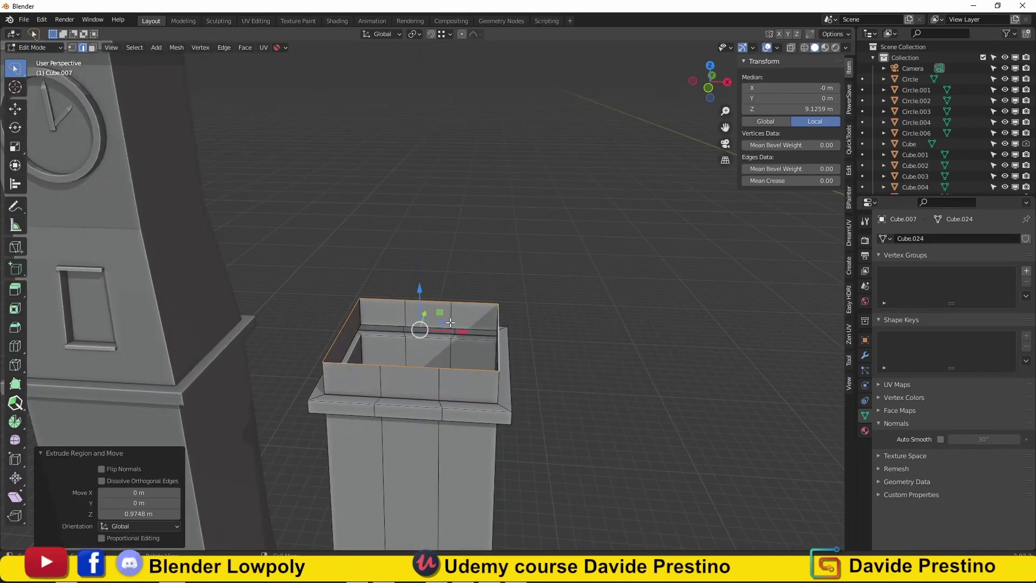
Inspect the notched top in face-select mode, then return to object mode
{"action": "middle_click_drag", "start_coordinate": [553, 378], "coordinate": [536, 365]}
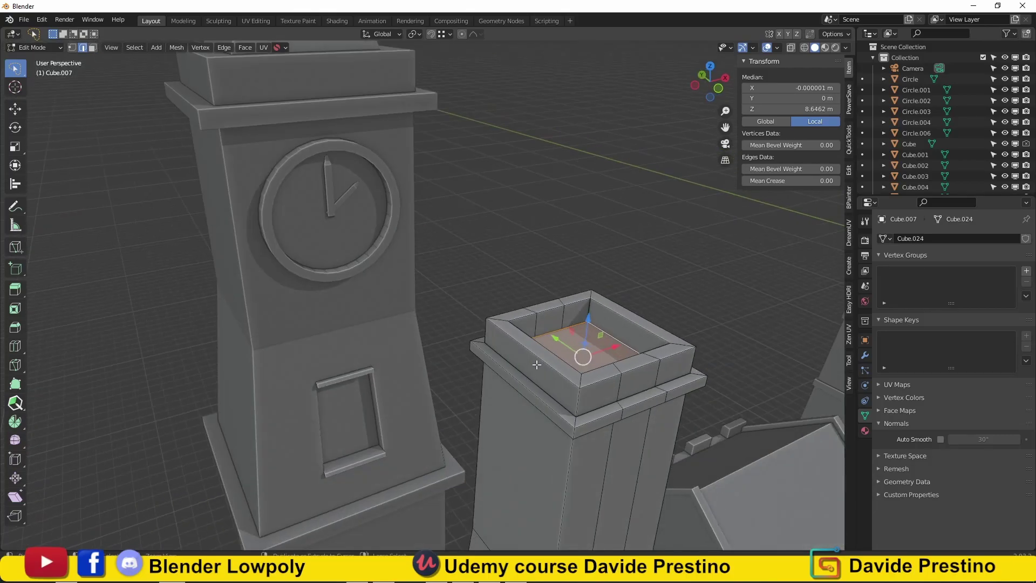
{"action": "key", "text": "3"}
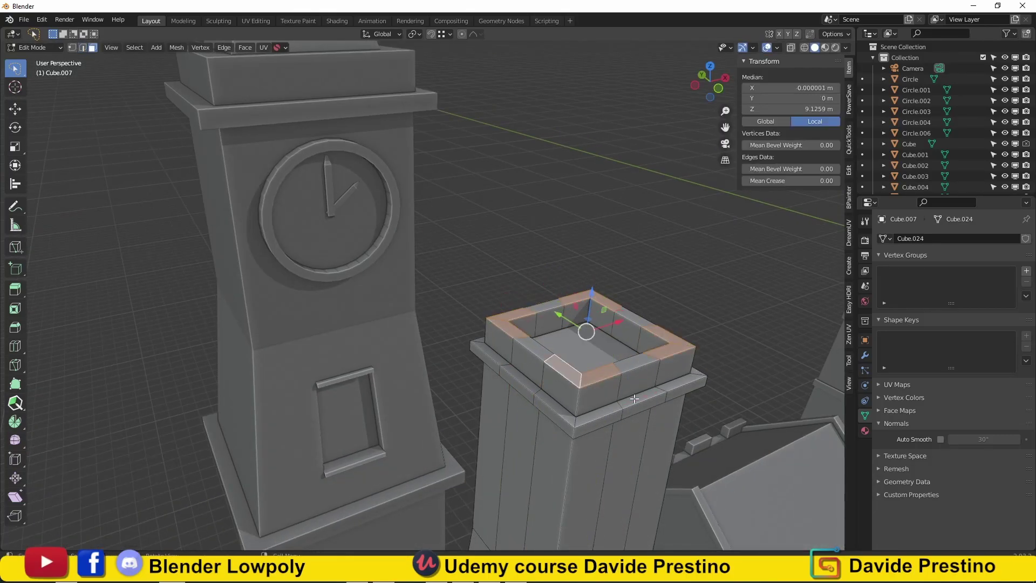
{"action": "middle_click_drag", "start_coordinate": [634, 399], "coordinate": [486, 410]}
{"action": "key", "text": "Tab"}
Orbit to a low frontal view and select the tall square tower
{"action": "scroll", "coordinate": [410, 434], "scroll_direction": "down", "scroll_amount": 3}
{"action": "scroll", "coordinate": [526, 450], "scroll_direction": "up", "scroll_amount": 3}
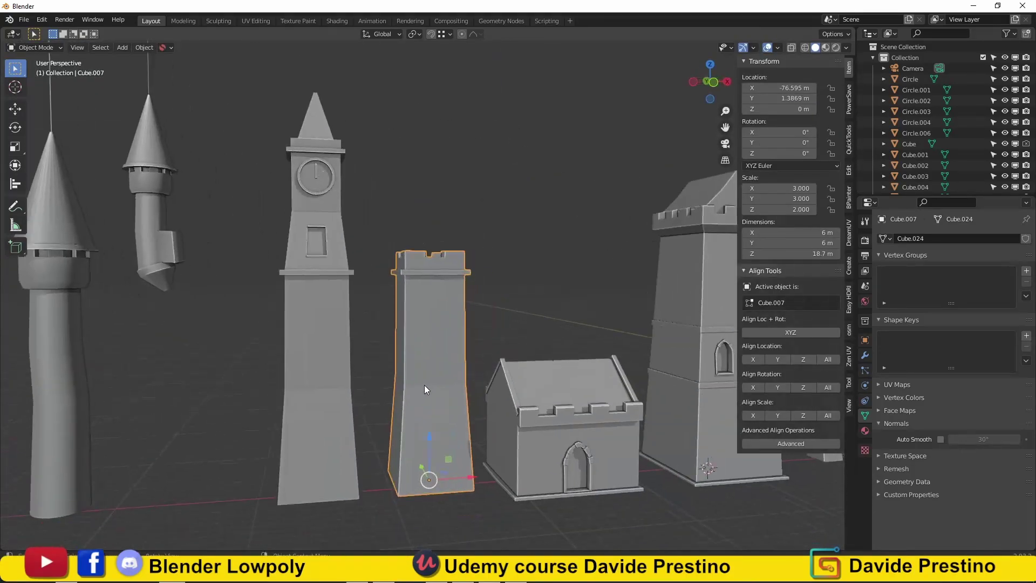
{"action": "scroll", "coordinate": [424, 385], "scroll_direction": "down", "scroll_amount": 5}
{"action": "mouse_move", "coordinate": [375, 342]}
{"action": "middle_mouse_down"}
{"action": "mouse_move", "coordinate": [351, 390]}
{"action": "mouse_move", "coordinate": [408, 391]}
{"action": "mouse_move", "coordinate": [416, 378]}
{"action": "middle_mouse_up"}
{"action": "scroll", "coordinate": [420, 384], "scroll_direction": "down", "scroll_amount": 2}
{"action": "scroll", "coordinate": [361, 374], "scroll_direction": "up", "scroll_amount": 3}
{"action": "left_click", "coordinate": [429, 372]}
Place the tower copy at the far left and delete the upper part of its mesh
{"action": "left_click", "coordinate": [54, 378]}
{"action": "scroll", "coordinate": [391, 413], "scroll_direction": "up", "scroll_amount": 3}
{"action": "scroll", "coordinate": [416, 378], "scroll_direction": "up", "scroll_amount": 2}
{"action": "scroll", "coordinate": [403, 389], "scroll_direction": "down", "scroll_amount": 3}
{"action": "key", "text": "Tab"}
{"action": "scroll", "coordinate": [404, 389], "scroll_direction": "up", "scroll_amount": 2}
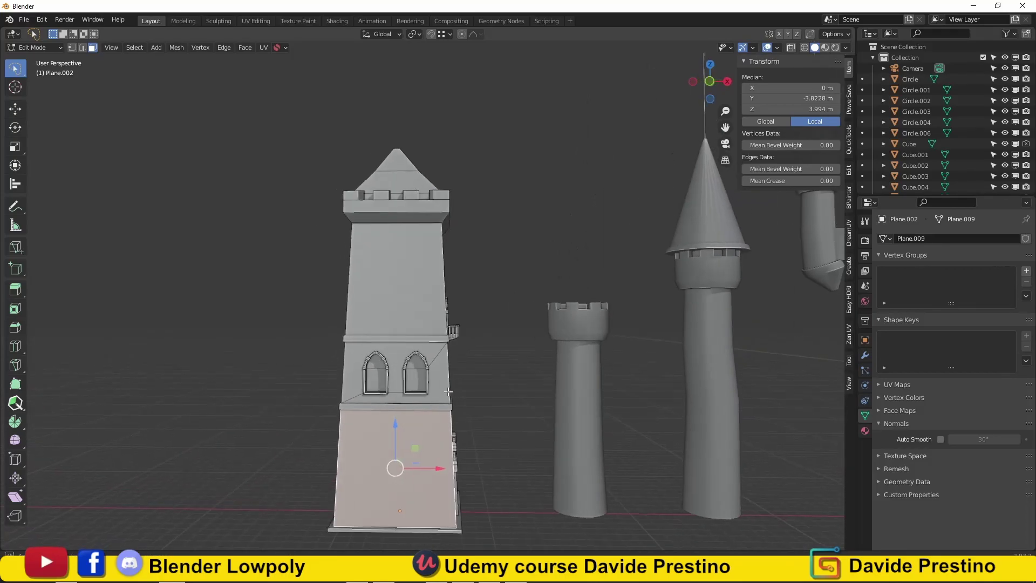
{"action": "key", "text": "F2"}
{"action": "key", "text": "KP_1"}
{"action": "key", "text": "alt+z"}
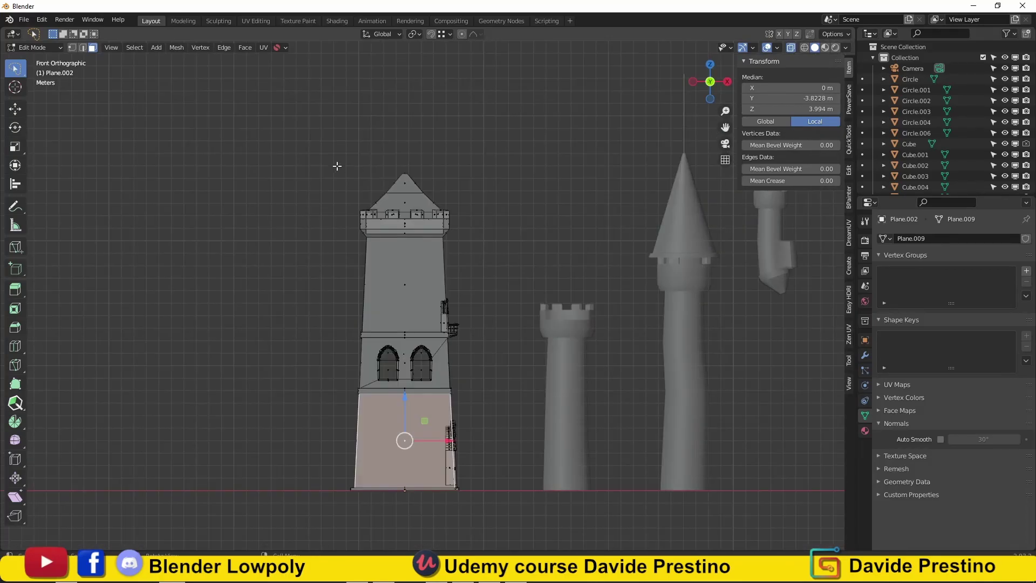
{"action": "left_click_drag", "start_coordinate": [319, 153], "coordinate": [502, 386]}
{"action": "key", "text": "x"}
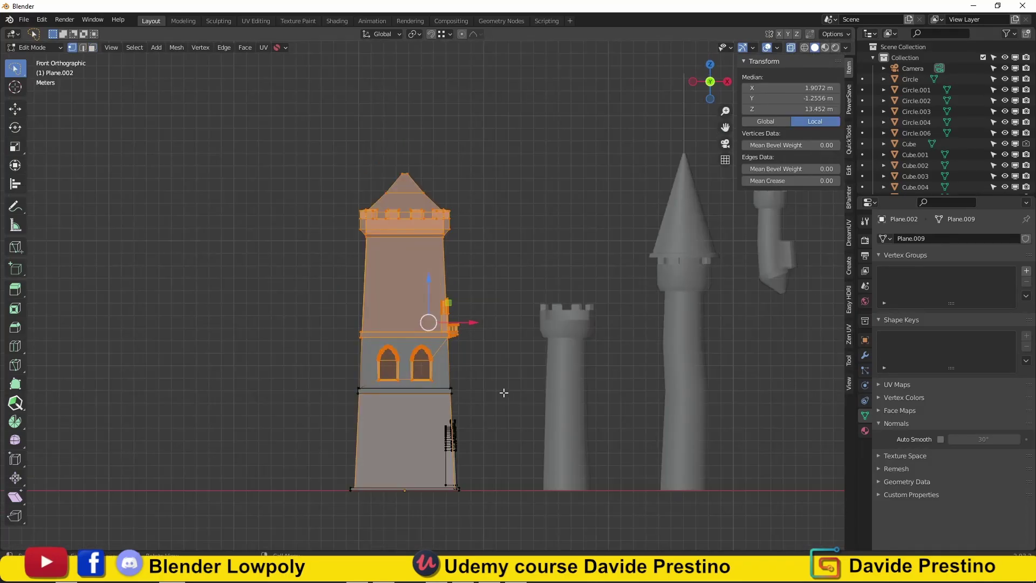
{"action": "left_click_drag", "start_coordinate": [317, 143], "coordinate": [500, 383]}
{"action": "key", "text": "x"}
{"action": "left_click", "coordinate": [501, 383]}
Raise the remaining box's top edge loop vertically and scale it outward
{"action": "middle_click_drag", "start_coordinate": [500, 384], "coordinate": [634, 182]}
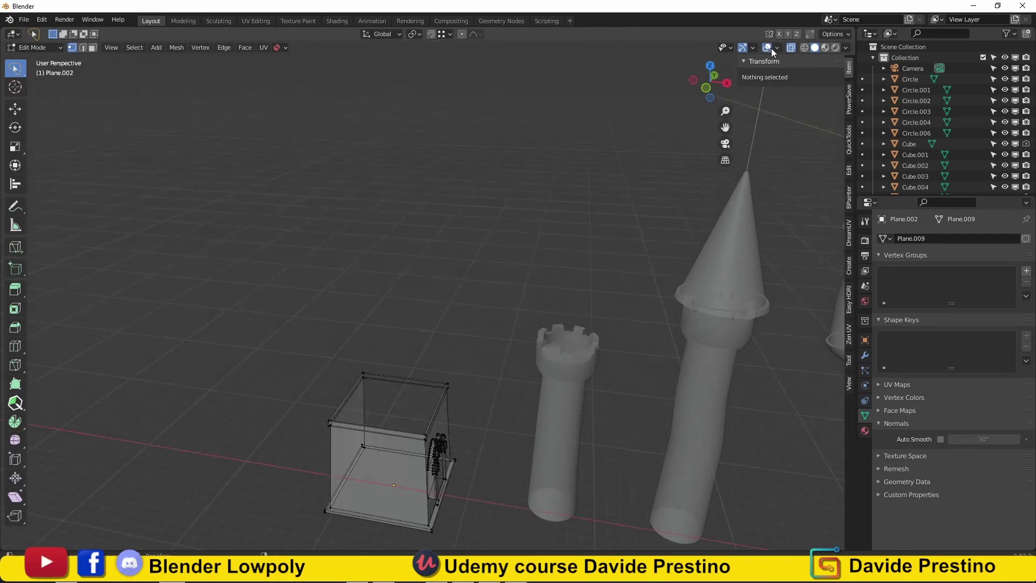
{"action": "scroll", "coordinate": [453, 424], "scroll_direction": "up", "scroll_amount": 3}
{"action": "scroll", "coordinate": [253, 417], "scroll_direction": "up", "scroll_amount": 2}
{"action": "left_click", "coordinate": [253, 418], "text": "alt"}
{"action": "scroll", "coordinate": [254, 417], "scroll_direction": "down", "scroll_amount": 3}
{"action": "key", "text": "KP_1"}
{"action": "key", "text": "g"}
{"action": "key", "text": "z"}
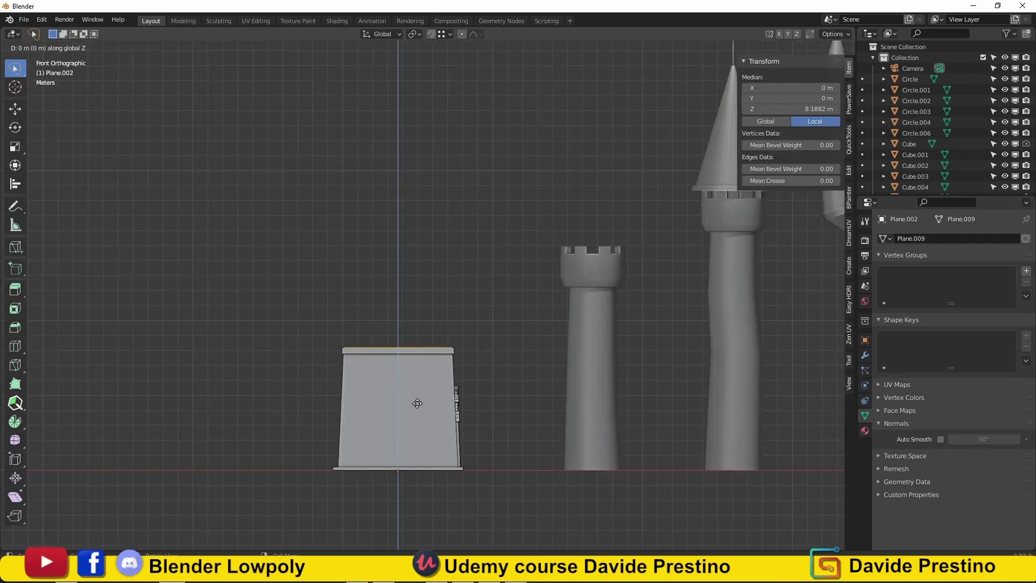
{"action": "left_click", "coordinate": [430, 331]}
{"action": "key", "text": "s"}
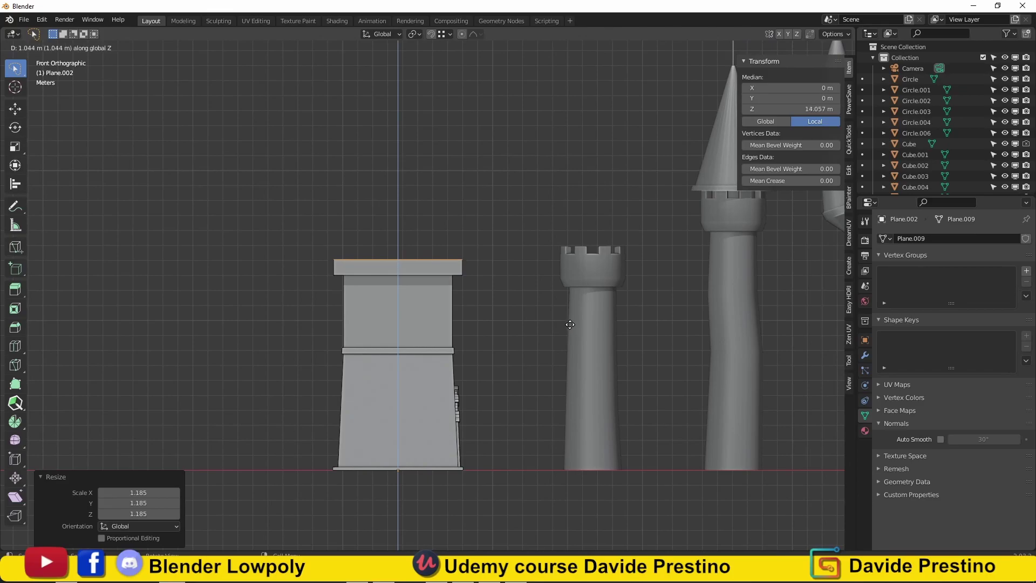
{"action": "right_click", "coordinate": [568, 309]}
{"action": "mouse_move", "coordinate": [568, 310]}
{"action": "middle_mouse_down"}
{"action": "mouse_move", "coordinate": [510, 323]}
{"action": "mouse_move", "coordinate": [502, 355]}
{"action": "middle_mouse_up"}
{"action": "key", "text": "s"}
{"action": "left_click", "coordinate": [493, 329]}
Add four evenly spaced loop cuts around the tower rim
{"action": "scroll", "coordinate": [503, 330], "scroll_direction": "up", "scroll_amount": 3}
{"action": "left_click", "coordinate": [502, 355]}
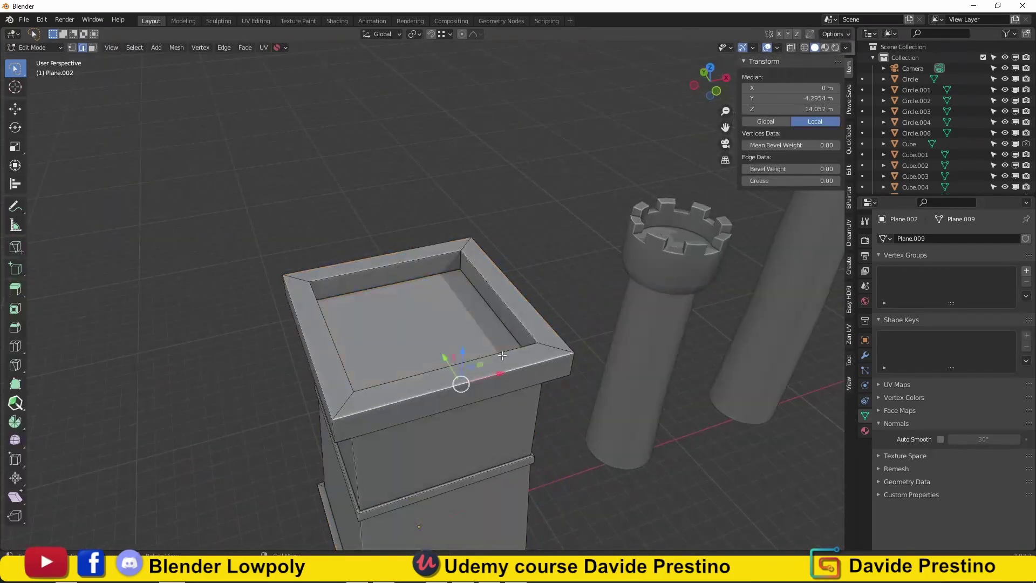
{"action": "left_click", "coordinate": [315, 353]}
{"action": "right_click", "coordinate": [429, 387]}
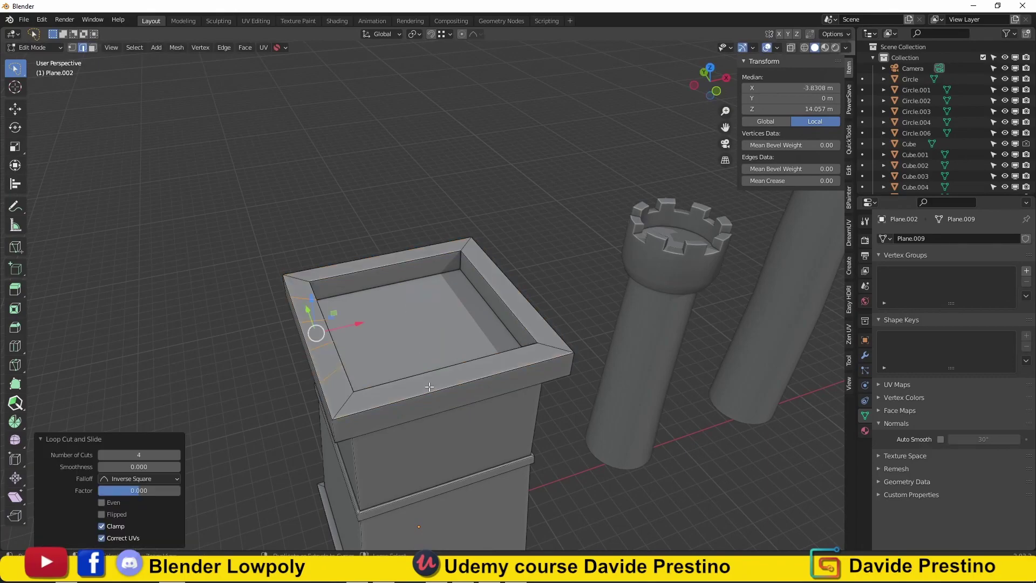
Extrude alternating rim faces along their normals into raised merlons
{"action": "key", "text": "3"}
{"action": "left_click", "coordinate": [312, 280]}
{"action": "left_click", "coordinate": [317, 336], "text": "shift"}
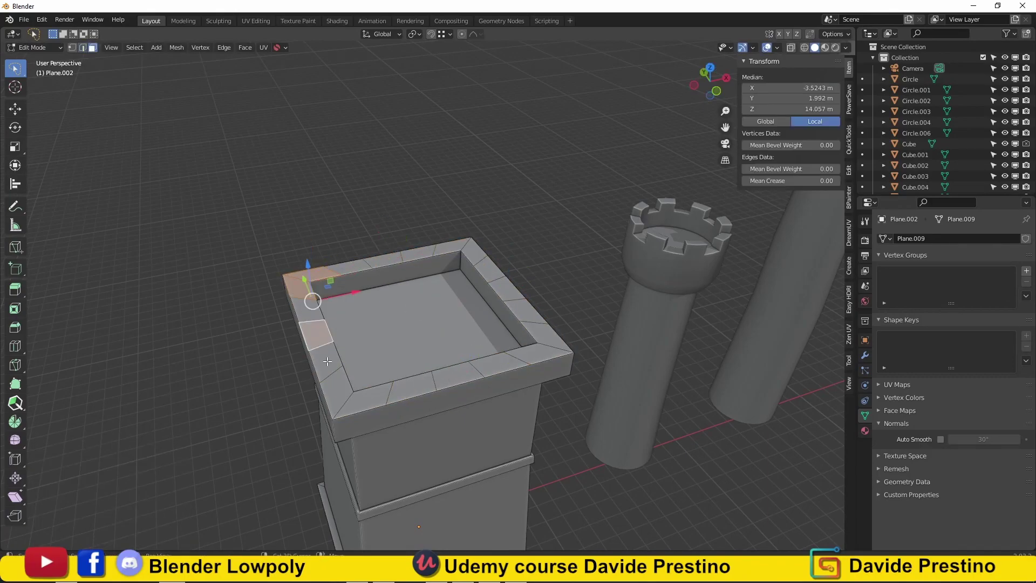
{"action": "key", "text": "e"}
{"action": "mouse_move", "coordinate": [352, 266]}
{"action": "middle_mouse_down"}
{"action": "mouse_move", "coordinate": [424, 295]}
{"action": "mouse_move", "coordinate": [509, 295]}
{"action": "mouse_move", "coordinate": [592, 342]}
{"action": "middle_mouse_up"}
{"action": "left_click", "coordinate": [423, 273]}
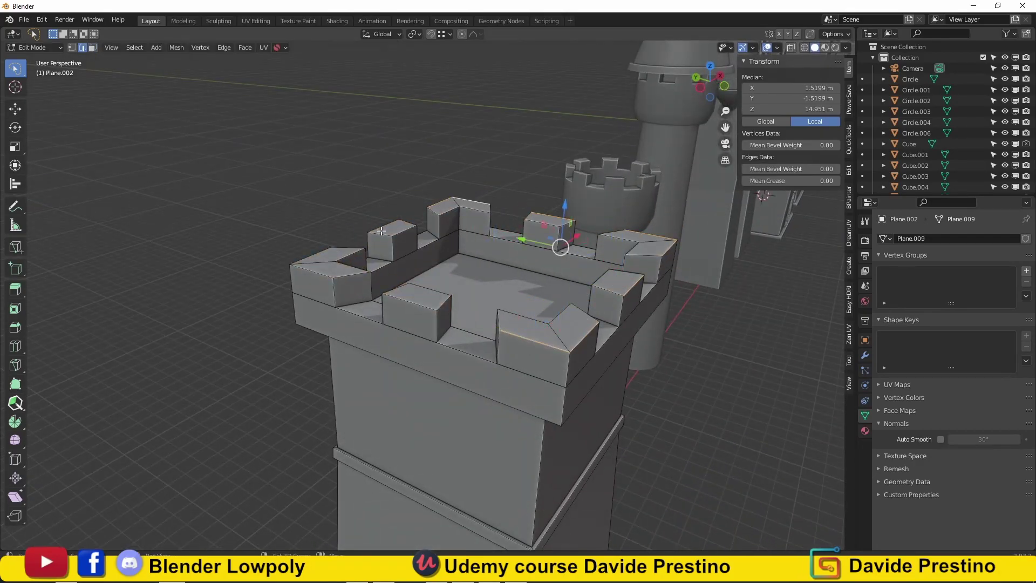
{"action": "left_click", "coordinate": [579, 321]}
Return to Object Mode and view the towers from the front
{"action": "key", "text": "Tab"}
{"action": "scroll", "coordinate": [443, 368], "scroll_direction": "down", "scroll_amount": 5}
{"action": "key", "text": "KP_1"}
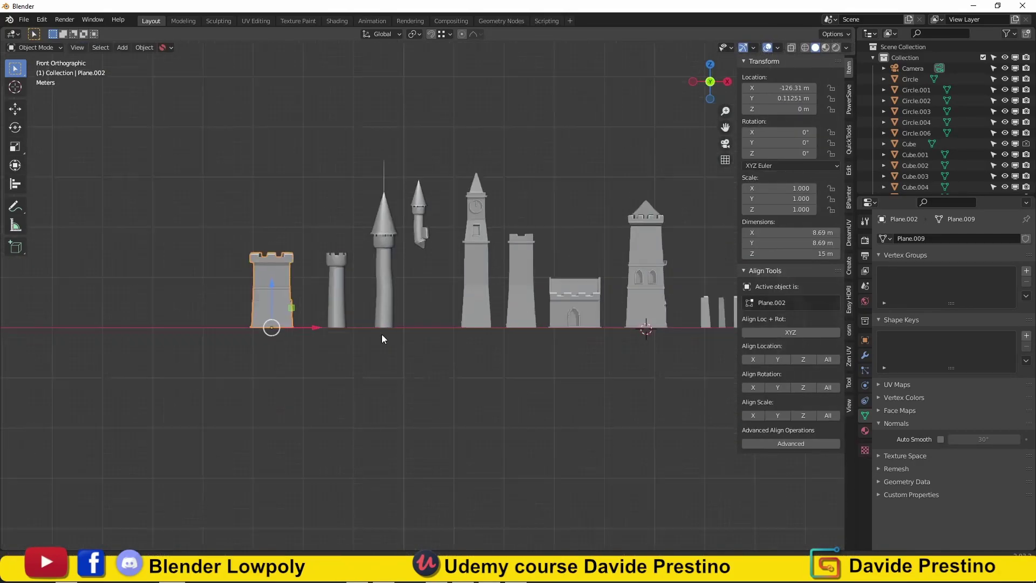
{"action": "scroll", "coordinate": [365, 333], "scroll_direction": "down", "scroll_amount": 1}
{"action": "scroll", "coordinate": [490, 344], "scroll_direction": "down", "scroll_amount": 2}
Move all the towers aside to clear the scene centre
{"action": "mouse_move", "coordinate": [577, 334]}
{"action": "middle_mouse_down"}
{"action": "mouse_move", "coordinate": [364, 322]}
{"action": "mouse_move", "coordinate": [360, 235]}
{"action": "middle_mouse_up"}
{"action": "key", "text": "a"}
{"action": "key", "text": "g"}
{"action": "left_click", "coordinate": [614, 280]}
{"action": "key", "text": "KP_1"}
{"action": "mouse_move", "coordinate": [543, 297]}
{"action": "middle_mouse_down"}
{"action": "mouse_move", "coordinate": [367, 357]}
{"action": "mouse_move", "coordinate": [497, 319]}
{"action": "middle_mouse_up"}
{"action": "scroll", "coordinate": [497, 319], "scroll_direction": "up", "scroll_amount": 4}
Add a cube at the origin, scale it 1.5, flatten it on Z and raise it
{"action": "key", "text": "shift+a"}
{"action": "left_click", "coordinate": [534, 40]}
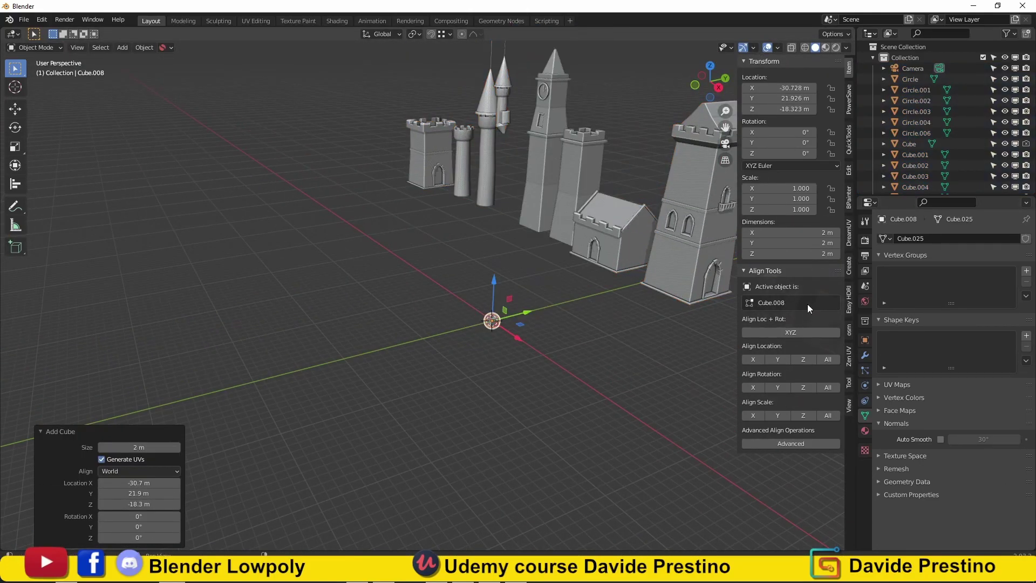
{"action": "type", "text": "s1.5"}
{"action": "key", "text": "Return"}
{"action": "key", "text": "KP_Decimal"}
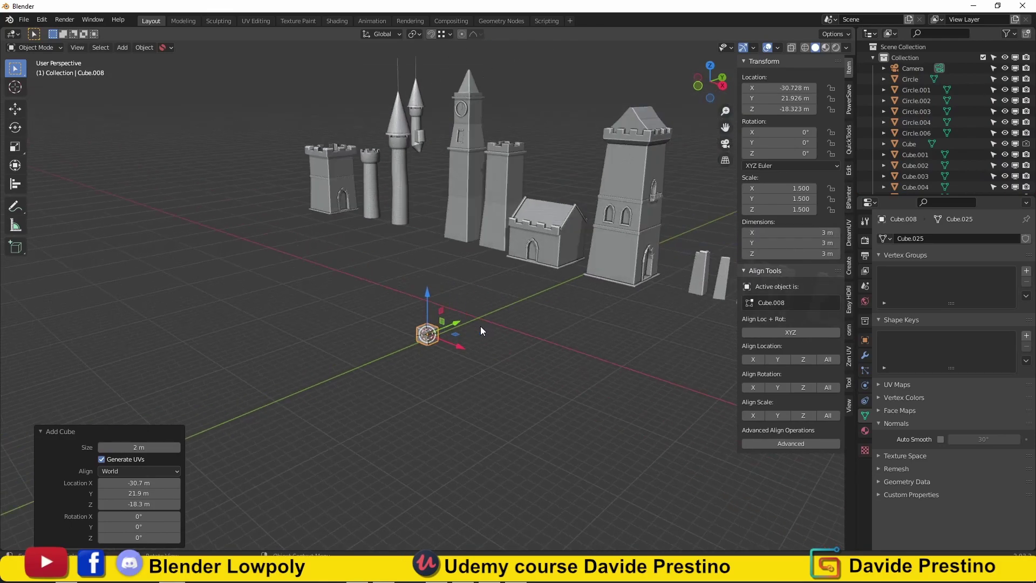
{"action": "key", "text": "alt+g"}
{"action": "key", "text": "KP_Decimal"}
{"action": "key", "text": "KP_1"}
{"action": "key", "text": "s"}
{"action": "key", "text": "z"}
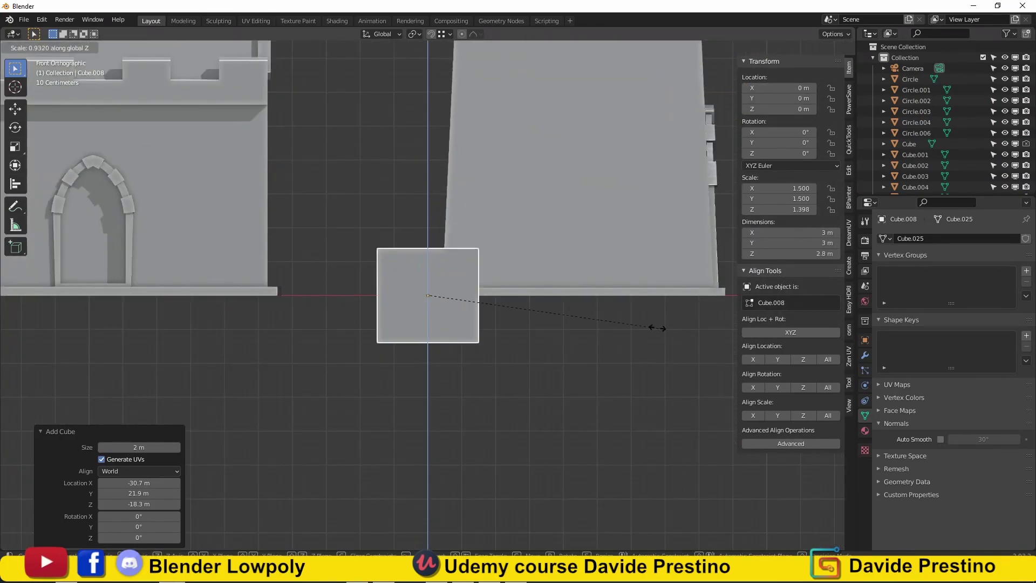
{"action": "left_click", "coordinate": [439, 295]}
{"action": "key", "text": "g"}
{"action": "key", "text": "z"}
{"action": "mouse_move", "coordinate": [451, 295]}
{"action": "middle_mouse_down"}
{"action": "mouse_move", "coordinate": [361, 323]}
{"action": "mouse_move", "coordinate": [429, 284]}
{"action": "mouse_move", "coordinate": [396, 234]}
{"action": "middle_mouse_up"}
Extrude and inset the slab's bottom face, then lower the inner face to form a rim
{"action": "key", "text": "Tab"}
{"action": "left_click", "coordinate": [427, 238]}
{"action": "key", "text": "e"}
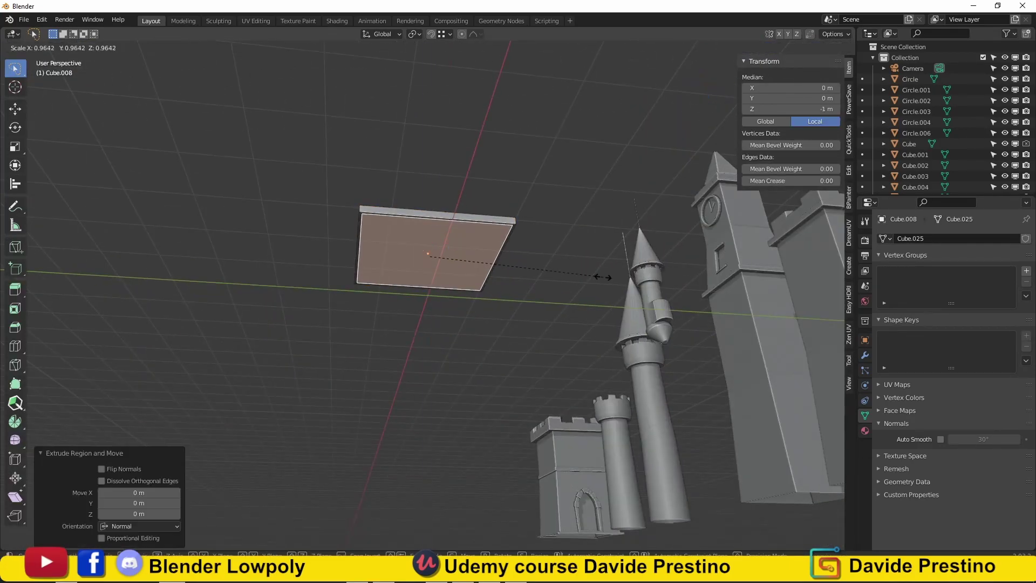
{"action": "key", "text": "s"}
{"action": "left_click", "coordinate": [561, 292]}
{"action": "middle_click_drag", "start_coordinate": [562, 291], "coordinate": [518, 286]}
{"action": "key", "text": "g"}
{"action": "key", "text": "z"}
{"action": "left_click", "coordinate": [501, 280]}
{"action": "key", "text": "KP_Decimal"}
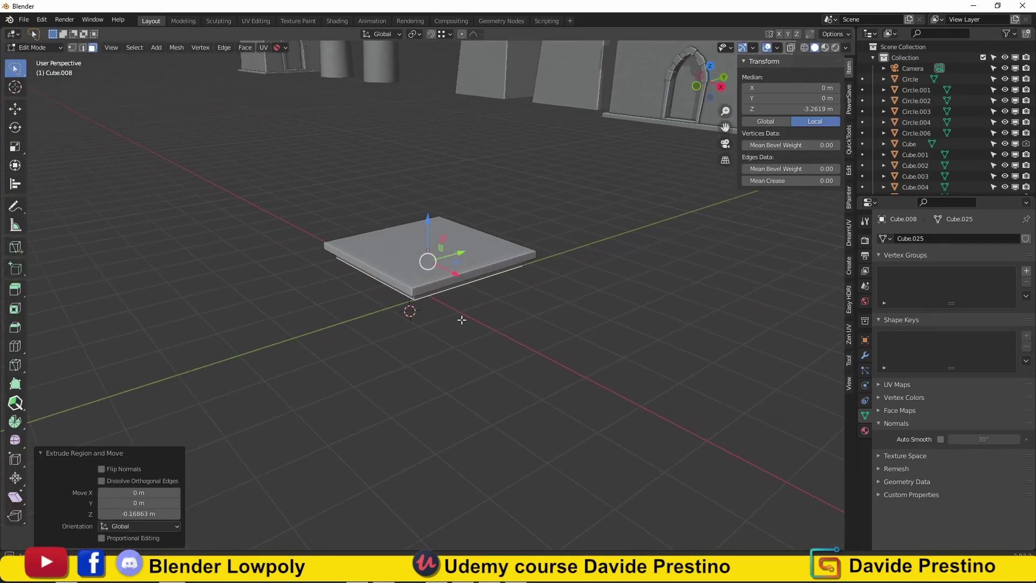
{"action": "key", "text": "KP_1"}
Add two spread-apart loop cuts across the underside along X and along Y
{"action": "scroll", "coordinate": [529, 296], "scroll_direction": "up", "scroll_amount": 2}
{"action": "middle_click_drag", "start_coordinate": [529, 296], "coordinate": [459, 272]}
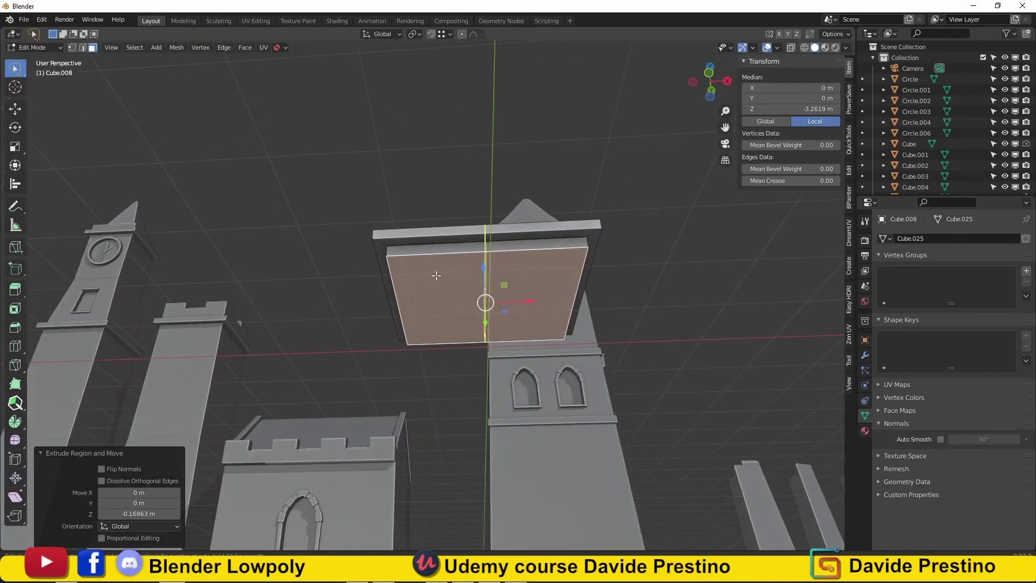
{"action": "key", "text": "ctrl+r"}
{"action": "left_click", "coordinate": [436, 275]}
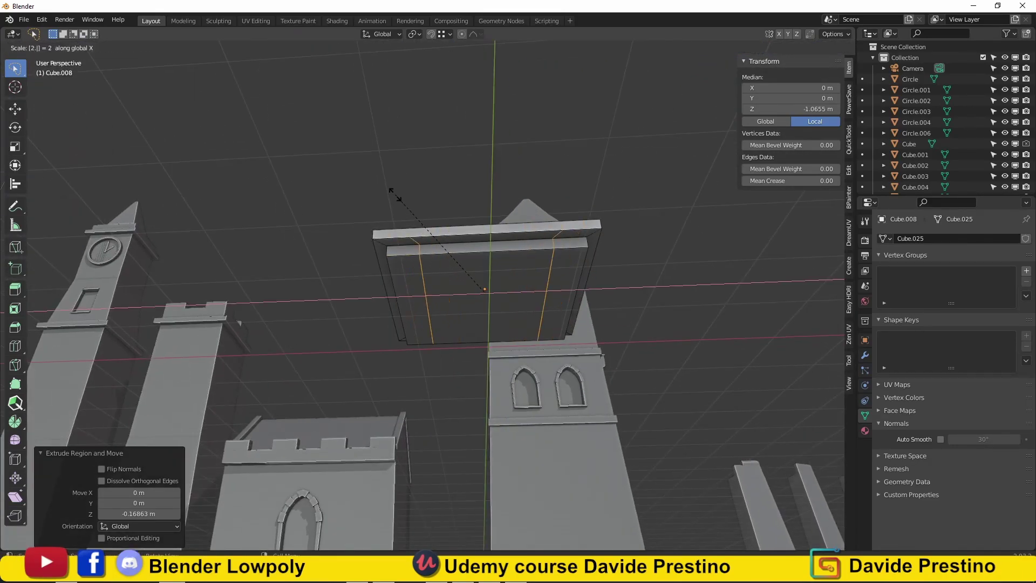
{"action": "key", "text": "Return"}
{"action": "middle_click_drag", "start_coordinate": [397, 196], "coordinate": [365, 224]}
{"action": "key", "text": "ctrl+r"}
{"action": "left_click", "coordinate": [466, 179]}
{"action": "key", "text": "Return"}
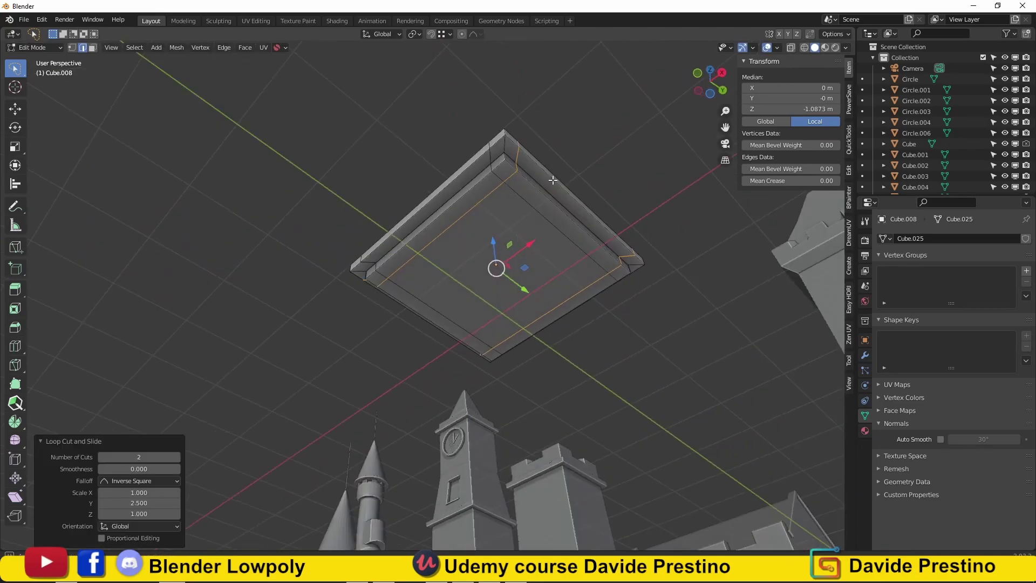
{"action": "middle_click_drag", "start_coordinate": [467, 179], "coordinate": [576, 231]}
Extrude the corner faces downward into four square legs
{"action": "left_click", "coordinate": [575, 231]}
{"action": "key", "text": "KP_1"}
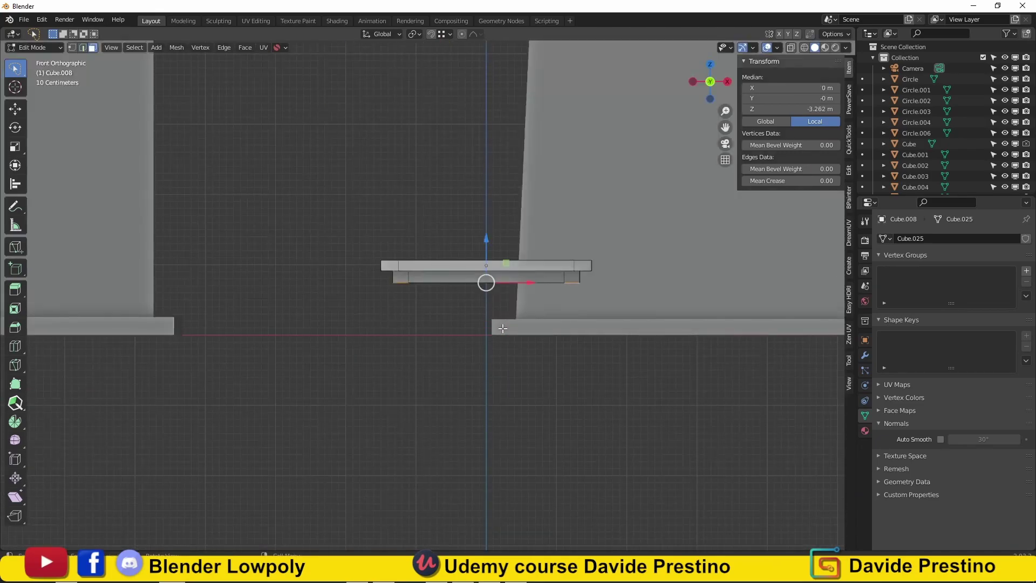
{"action": "left_click", "coordinate": [483, 332]}
{"action": "mouse_move", "coordinate": [485, 330]}
{"action": "middle_mouse_down"}
{"action": "mouse_move", "coordinate": [428, 308]}
{"action": "mouse_move", "coordinate": [208, 265]}
{"action": "middle_mouse_up"}
{"action": "scroll", "coordinate": [391, 297], "scroll_direction": "up", "scroll_amount": 5}
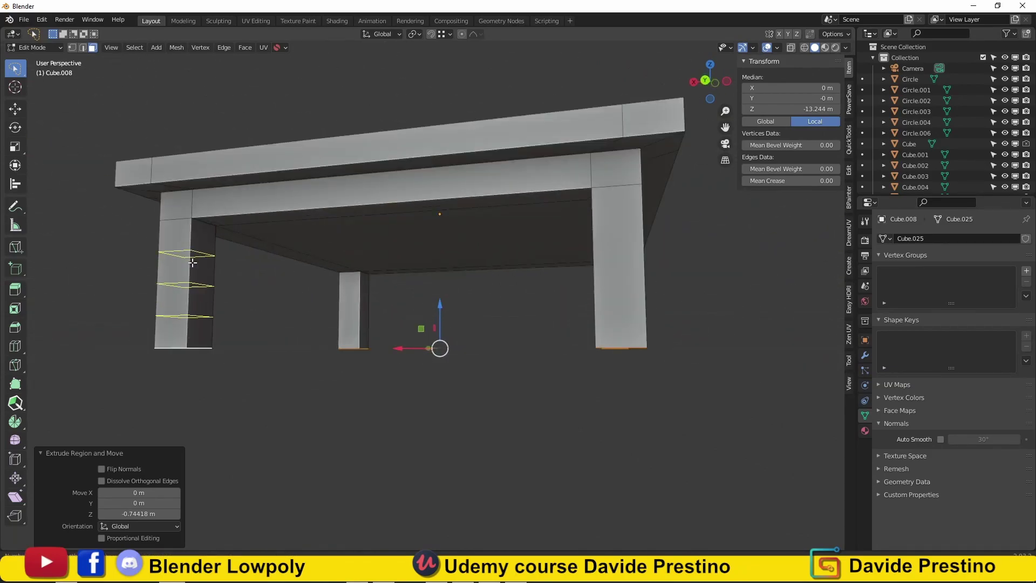
Divide the legs with horizontal loop cuts
{"action": "middle_click_drag", "start_coordinate": [368, 299], "coordinate": [458, 322]}
{"action": "key", "text": "ctrl+r"}
{"action": "left_click", "coordinate": [550, 316]}
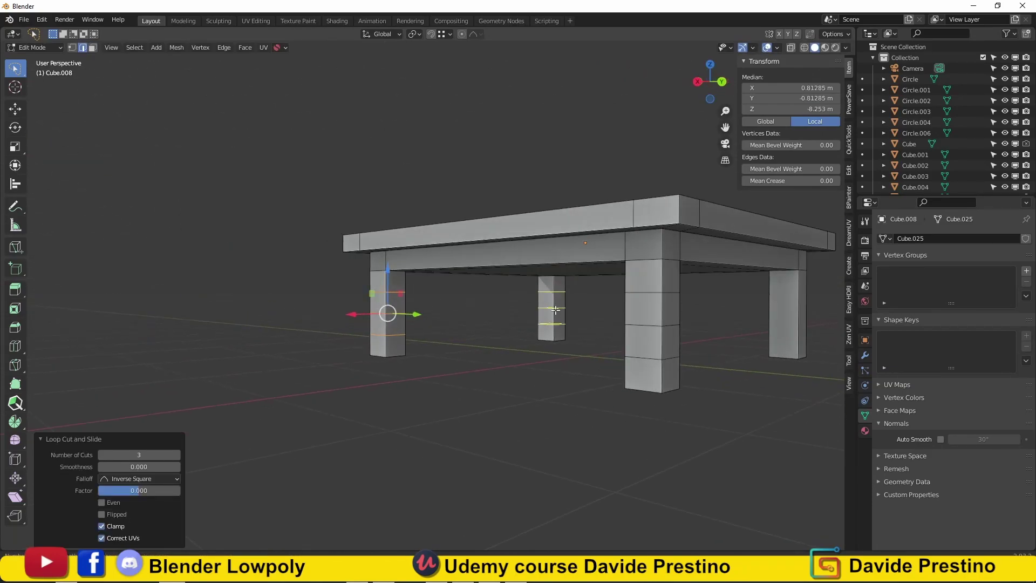
{"action": "mouse_move", "coordinate": [550, 315]}
{"action": "middle_mouse_down"}
{"action": "mouse_move", "coordinate": [486, 296]}
{"action": "mouse_move", "coordinate": [324, 333]}
{"action": "mouse_move", "coordinate": [232, 339]}
{"action": "mouse_move", "coordinate": [302, 329]}
{"action": "mouse_move", "coordinate": [240, 327]}
{"action": "mouse_move", "coordinate": [310, 321]}
{"action": "mouse_move", "coordinate": [335, 410]}
{"action": "mouse_move", "coordinate": [412, 340]}
{"action": "mouse_move", "coordinate": [474, 412]}
{"action": "mouse_move", "coordinate": [378, 378]}
{"action": "mouse_move", "coordinate": [307, 326]}
{"action": "middle_mouse_up"}
{"action": "key", "text": "e"}
{"action": "key", "text": "ctrl+r"}
{"action": "left_click", "coordinate": [411, 340]}
{"action": "right_click", "coordinate": [412, 340]}
Bridge two leg faces with Bridge Edge Loops to form a diagonal brace
{"action": "key", "text": "3"}
{"action": "left_click", "coordinate": [346, 243]}
{"action": "middle_click_drag", "start_coordinate": [574, 395], "coordinate": [608, 365]}
{"action": "key", "text": "F3"}
{"action": "type", "text": "bri"}
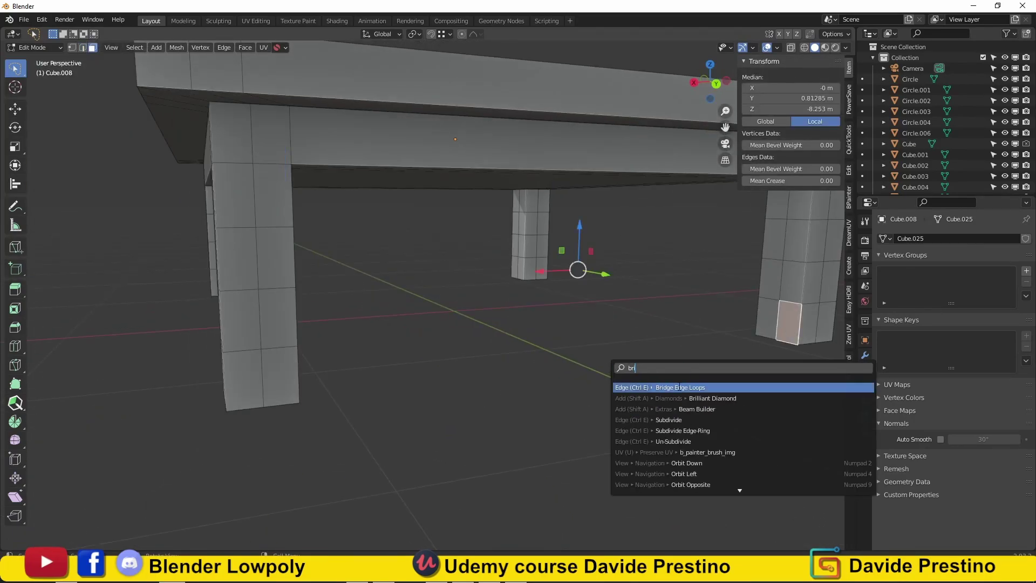
{"action": "left_click", "coordinate": [681, 398]}
{"action": "key", "text": "F3"}
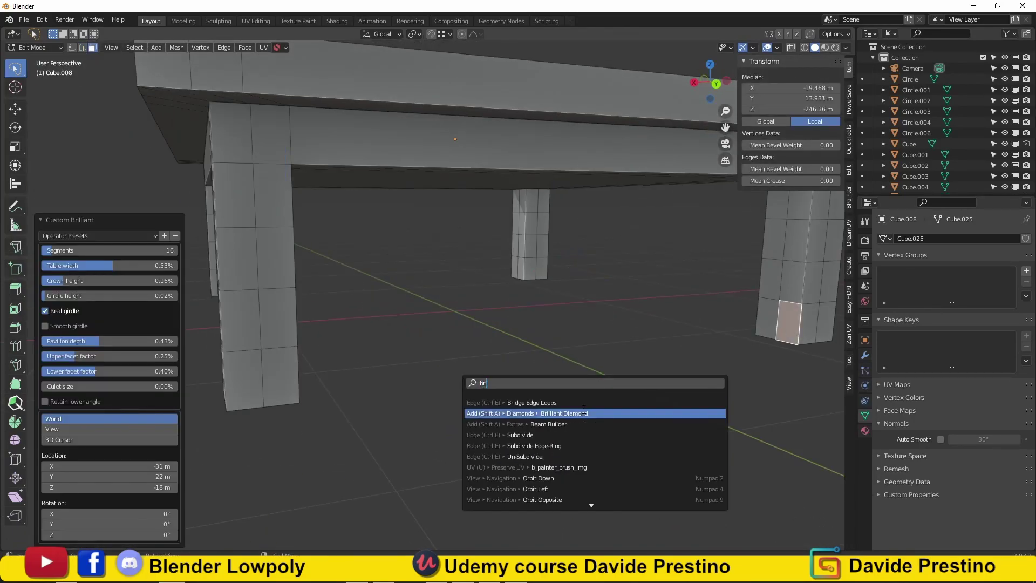
{"action": "left_click", "coordinate": [568, 403]}
{"action": "scroll", "coordinate": [400, 365], "scroll_direction": "down", "scroll_amount": 5}
{"action": "mouse_move", "coordinate": [400, 365]}
{"action": "middle_mouse_down"}
{"action": "mouse_move", "coordinate": [442, 372]}
{"action": "mouse_move", "coordinate": [599, 324]}
{"action": "mouse_move", "coordinate": [382, 313]}
{"action": "mouse_move", "coordinate": [615, 337]}
{"action": "middle_mouse_up"}
Add a second cross brace between the mirrored leg faces
{"action": "key", "text": "shift+ctrl+m"}
{"action": "key", "text": "F3"}
{"action": "key", "text": "Return"}
{"action": "key", "text": "F3"}
{"action": "key", "text": "KP_Divide"}
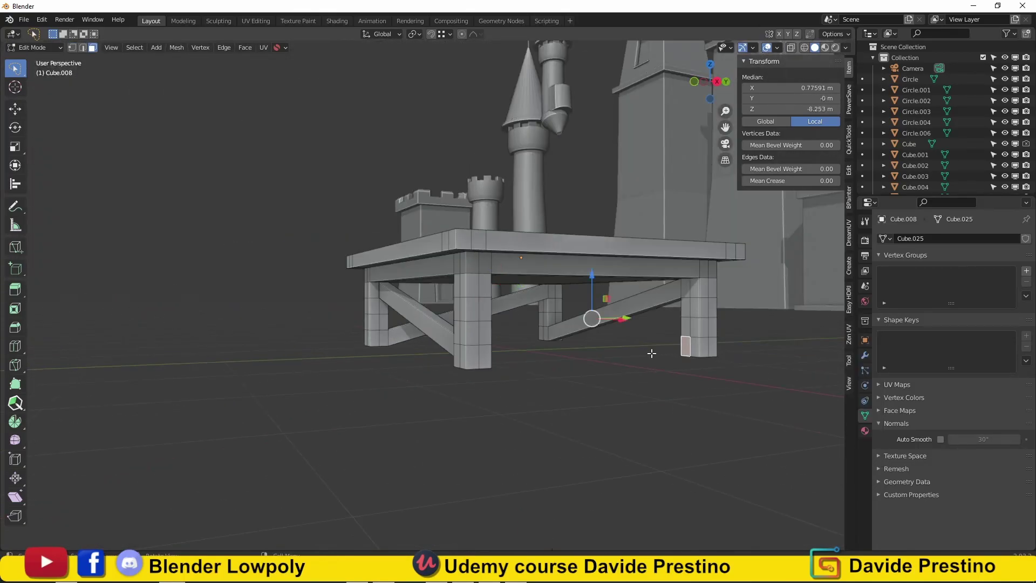
{"action": "key", "text": "Tab"}
{"action": "mouse_move", "coordinate": [529, 363]}
{"action": "middle_mouse_down"}
{"action": "mouse_move", "coordinate": [734, 374]}
{"action": "mouse_move", "coordinate": [496, 371]}
{"action": "mouse_move", "coordinate": [398, 395]}
{"action": "mouse_move", "coordinate": [452, 228]}
{"action": "mouse_move", "coordinate": [535, 342]}
{"action": "mouse_move", "coordinate": [436, 367]}
{"action": "mouse_move", "coordinate": [482, 336]}
{"action": "mouse_move", "coordinate": [572, 345]}
{"action": "middle_mouse_up"}
Add two centred loops along the horizontal beam and extrude it
{"action": "key", "text": "Tab"}
{"action": "left_click", "coordinate": [451, 229]}
{"action": "left_click", "coordinate": [461, 223]}
{"action": "right_click", "coordinate": [462, 223]}
{"action": "left_click", "coordinate": [461, 236]}
{"action": "left_click", "coordinate": [434, 389]}
Loop-cut the platform side and extrude a side face outward into steps
{"action": "key", "text": "ctrl+r"}
{"action": "left_click", "coordinate": [481, 335]}
{"action": "left_click", "coordinate": [527, 308]}
{"action": "key", "text": "e"}
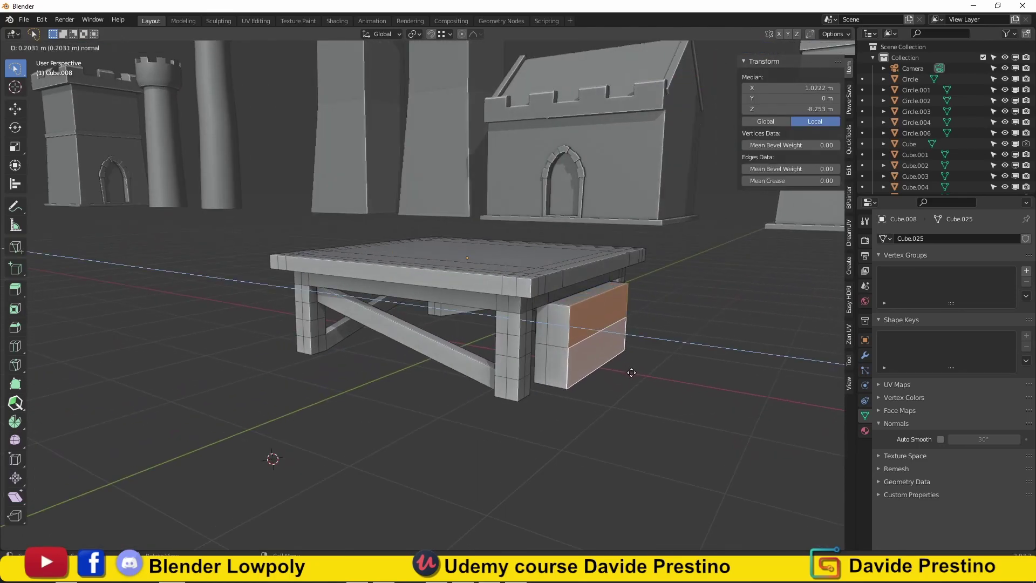
{"action": "left_click", "coordinate": [645, 364]}
Add loop cuts around the table top to form a border
{"action": "middle_click_drag", "start_coordinate": [588, 396], "coordinate": [616, 399]}
{"action": "scroll", "coordinate": [491, 341], "scroll_direction": "up", "scroll_amount": 4}
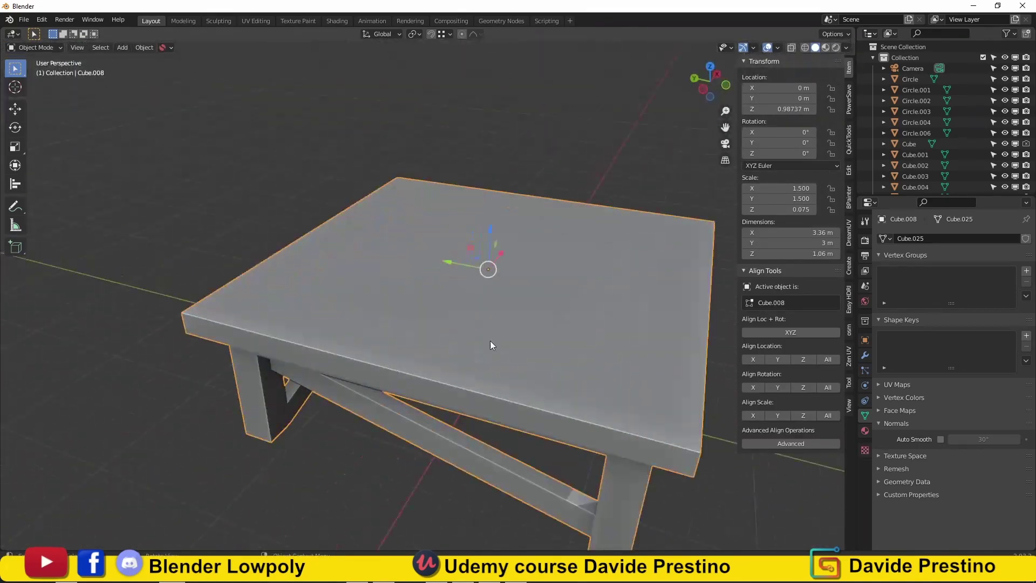
{"action": "left_click", "coordinate": [462, 380]}
{"action": "middle_click_drag", "start_coordinate": [463, 379], "coordinate": [416, 262]}
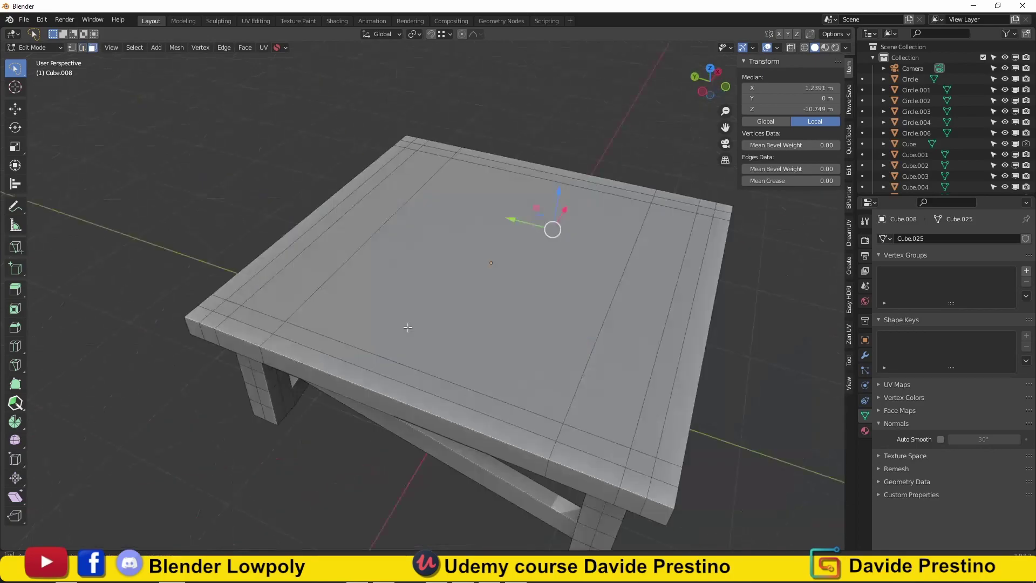
Add a small cube and separate it into its own object, Cube.009
{"action": "key", "text": "shift+a"}
{"action": "left_click", "coordinate": [417, 267]}
{"action": "key", "text": "s"}
{"action": "scroll", "coordinate": [681, 371], "scroll_direction": "down", "scroll_amount": 3}
{"action": "middle_click_drag", "start_coordinate": [439, 330], "coordinate": [271, 322]}
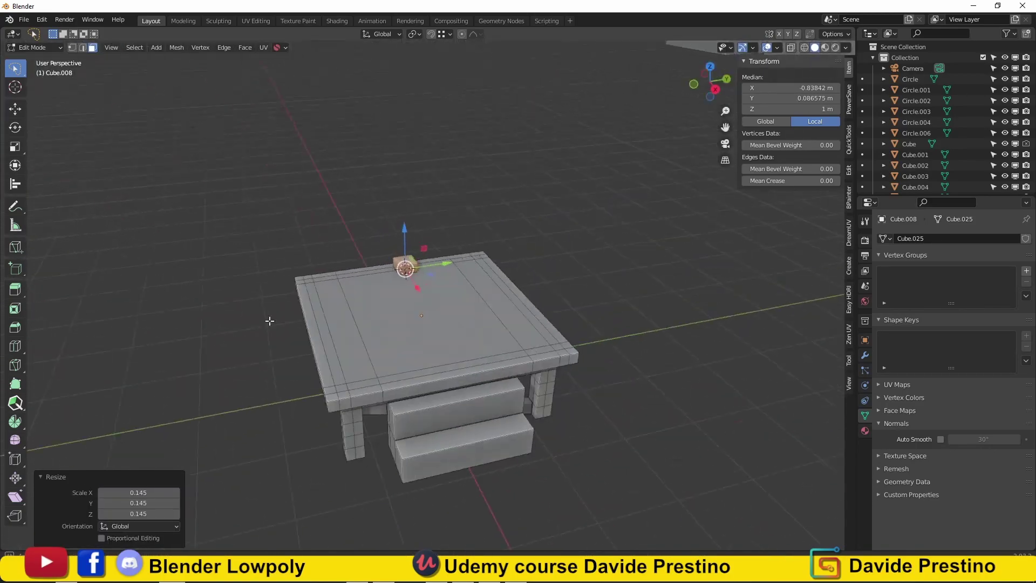
{"action": "key", "text": "Tab"}
{"action": "left_click", "coordinate": [371, 316]}
{"action": "left_click", "coordinate": [406, 242]}
Undo the accidental resize, align the small cube with the table and raise it onto the table top
{"action": "key", "text": "ctrl+z"}
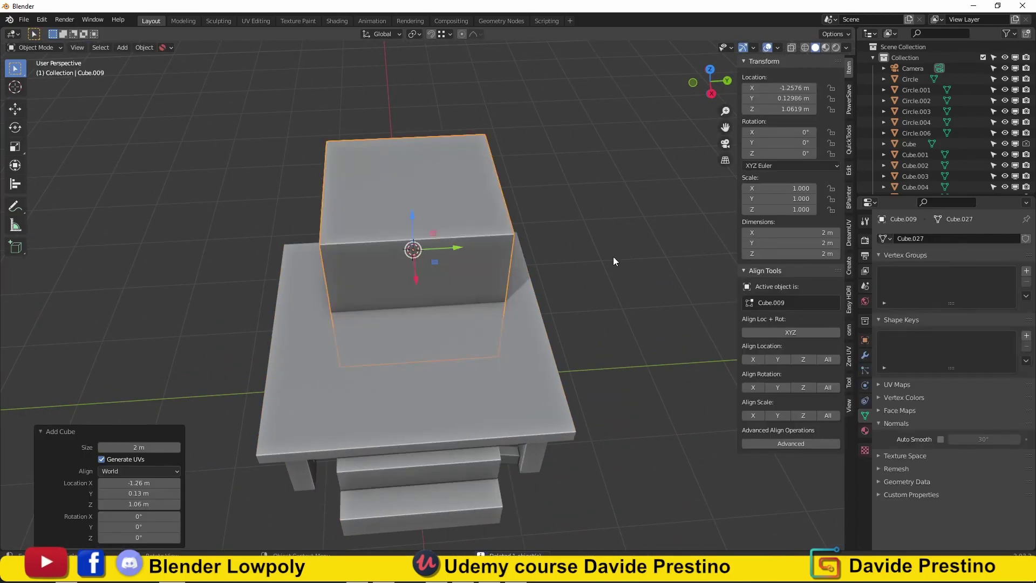
{"action": "key", "text": "ctrl+shift+z"}
{"action": "left_click", "coordinate": [532, 285], "text": "shift"}
{"action": "left_click", "coordinate": [772, 362]}
{"action": "middle_click_drag", "start_coordinate": [621, 302], "coordinate": [565, 193]}
{"action": "scroll", "coordinate": [466, 309], "scroll_direction": "down", "scroll_amount": 2}
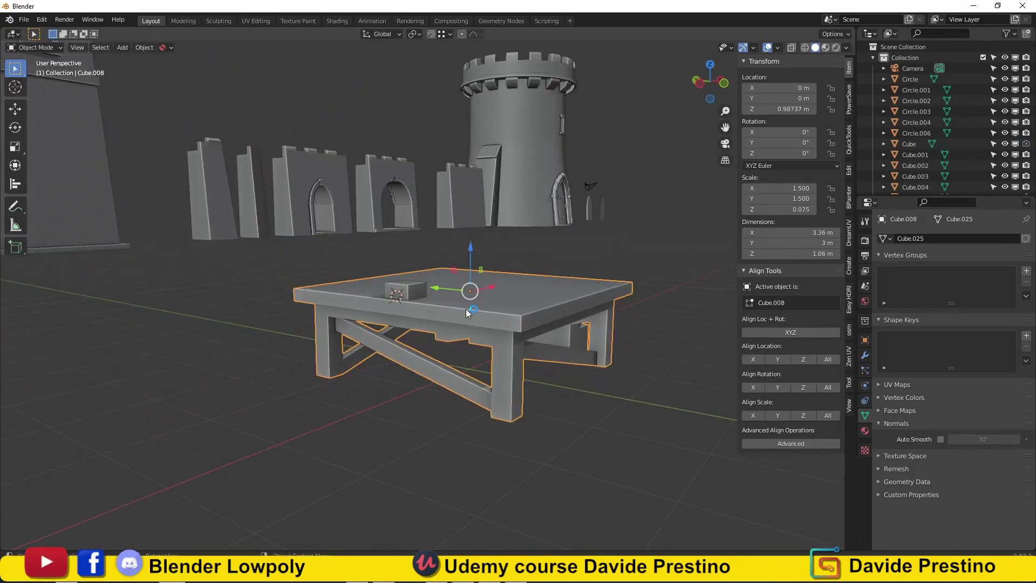
{"action": "left_click", "coordinate": [407, 286]}
{"action": "left_click_drag", "start_coordinate": [405, 261], "coordinate": [413, 248]}
{"action": "scroll", "coordinate": [400, 365], "scroll_direction": "up", "scroll_amount": 3}
In edit mode, stretch the cube upward into a tall post with loop cuts
{"action": "key", "text": "Tab"}
{"action": "key", "text": "KP_1"}
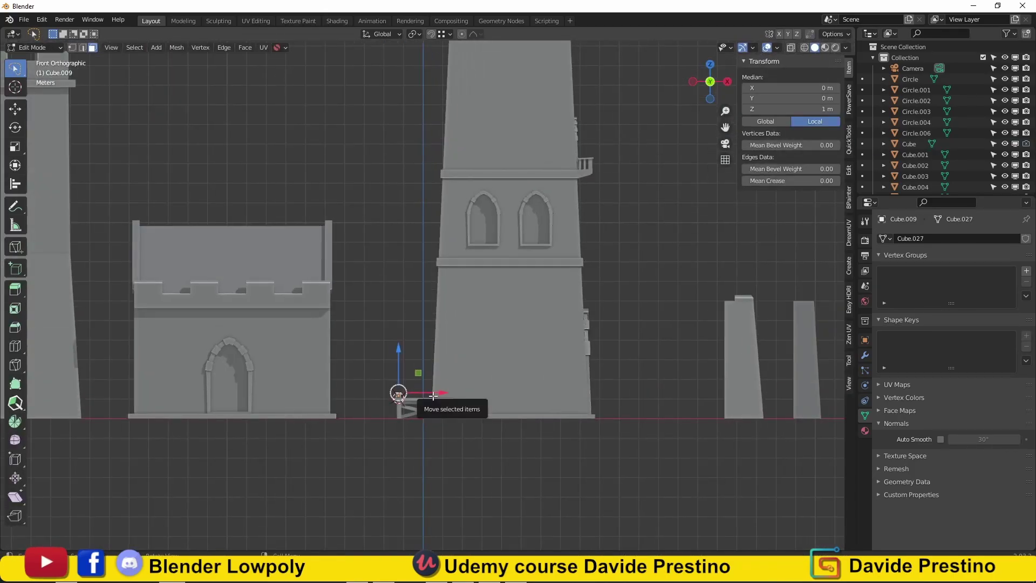
{"action": "key", "text": "2"}
{"action": "scroll", "coordinate": [403, 342], "scroll_direction": "up", "scroll_amount": 3}
{"action": "key", "text": "ctrl+r"}
{"action": "left_click", "coordinate": [427, 350]}
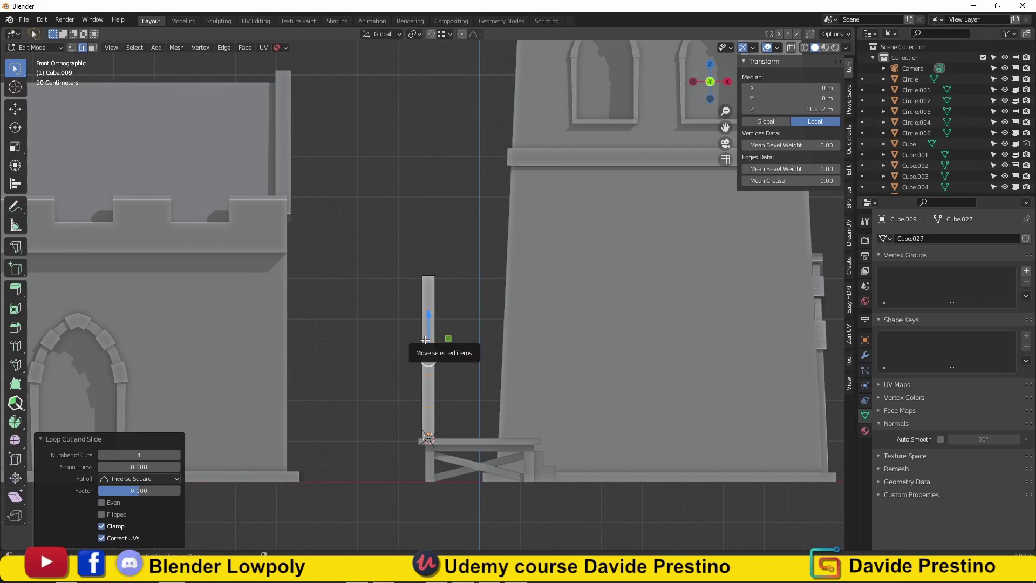
{"action": "key", "text": "g"}
{"action": "key", "text": "x"}
{"action": "left_click", "coordinate": [427, 406]}
Straighten the post's middle loop along X and return to object mode
{"action": "key", "text": "g"}
{"action": "key", "text": "x"}
{"action": "left_click", "coordinate": [425, 405]}
{"action": "middle_click_drag", "start_coordinate": [425, 406], "coordinate": [421, 405]}
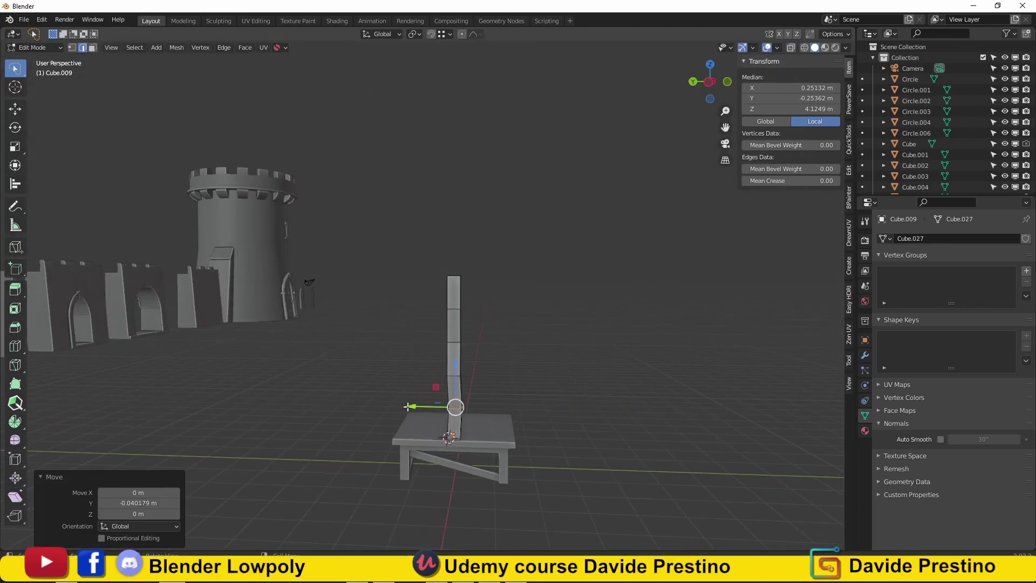
{"action": "key", "text": "Tab"}
{"action": "middle_click_drag", "start_coordinate": [671, 400], "coordinate": [115, 396]}
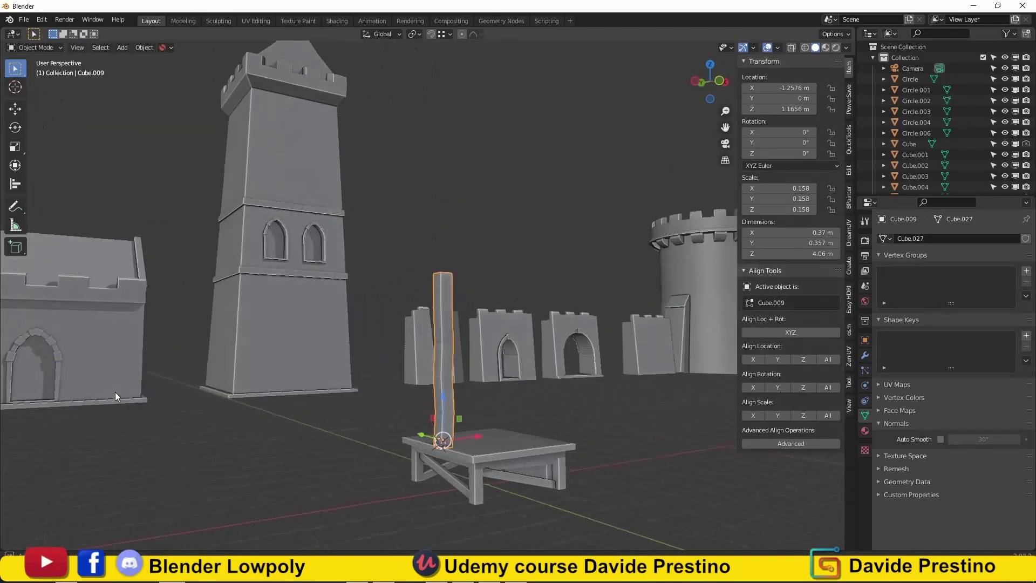
{"action": "key", "text": "KP_1"}
Duplicate the post, rotate it 90° on Y, shrink it and slide it to the post top as a crossbeam
{"action": "key", "text": "shift+d"}
{"action": "key", "text": "Escape"}
{"action": "key", "text": "r"}
{"action": "key", "text": "y"}
{"action": "key", "text": "9"}
{"action": "key", "text": "0"}
{"action": "key", "text": "Return"}
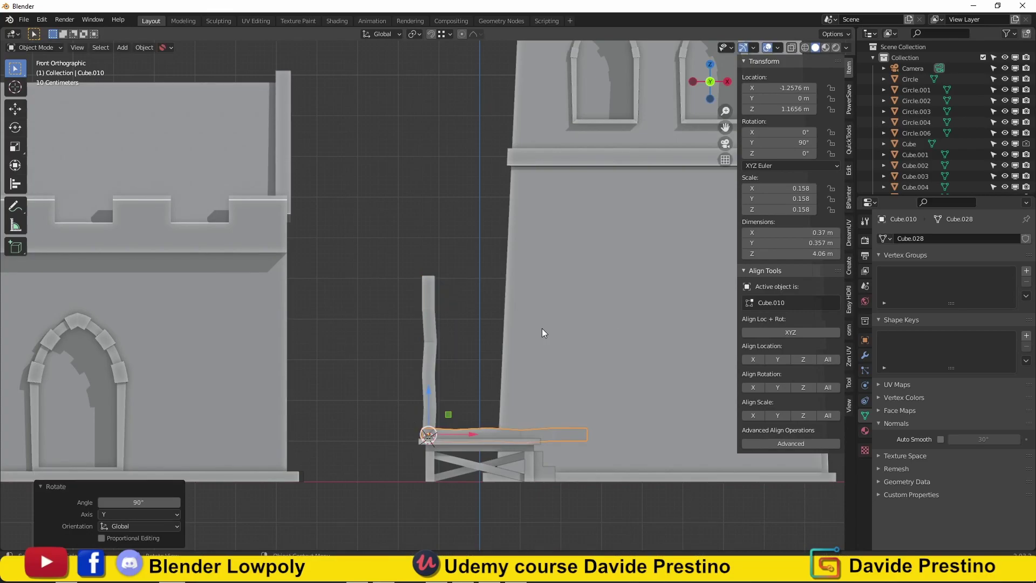
{"action": "key", "text": "s"}
{"action": "left_click", "coordinate": [480, 351]}
{"action": "left_click_drag", "start_coordinate": [451, 293], "coordinate": [441, 294]}
{"action": "mouse_move", "coordinate": [441, 294]}
{"action": "middle_mouse_down"}
{"action": "mouse_move", "coordinate": [436, 306]}
{"action": "mouse_move", "coordinate": [285, 328]}
{"action": "middle_mouse_up"}
Duplicate the beam and move the copy down and left as a diagonal brace
{"action": "key", "text": "KP_1"}
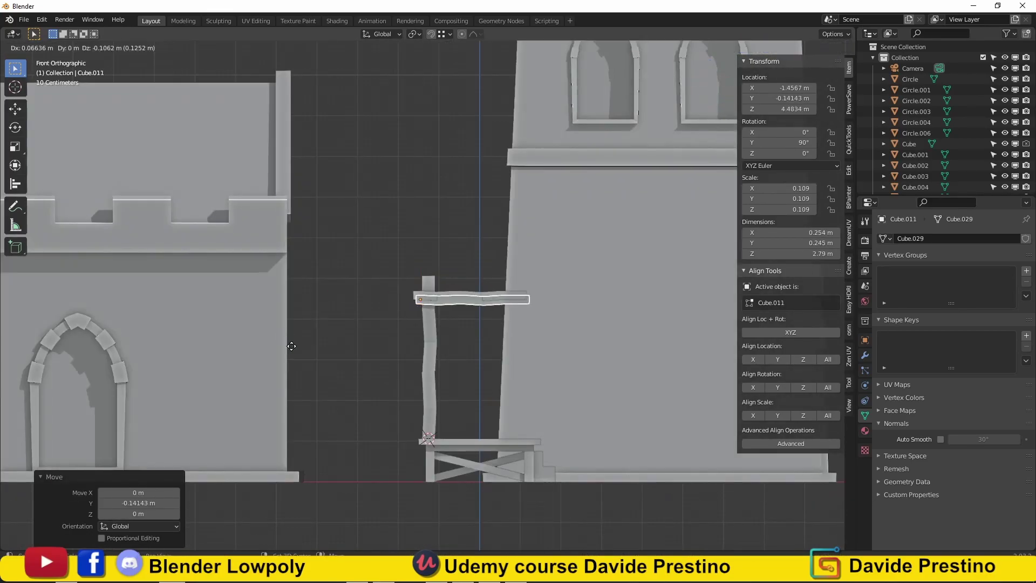
{"action": "key", "text": "shift+d"}
{"action": "left_click", "coordinate": [457, 396]}
{"action": "left_click_drag", "start_coordinate": [443, 305], "coordinate": [425, 322]}
{"action": "middle_click_drag", "start_coordinate": [425, 322], "coordinate": [407, 368]}
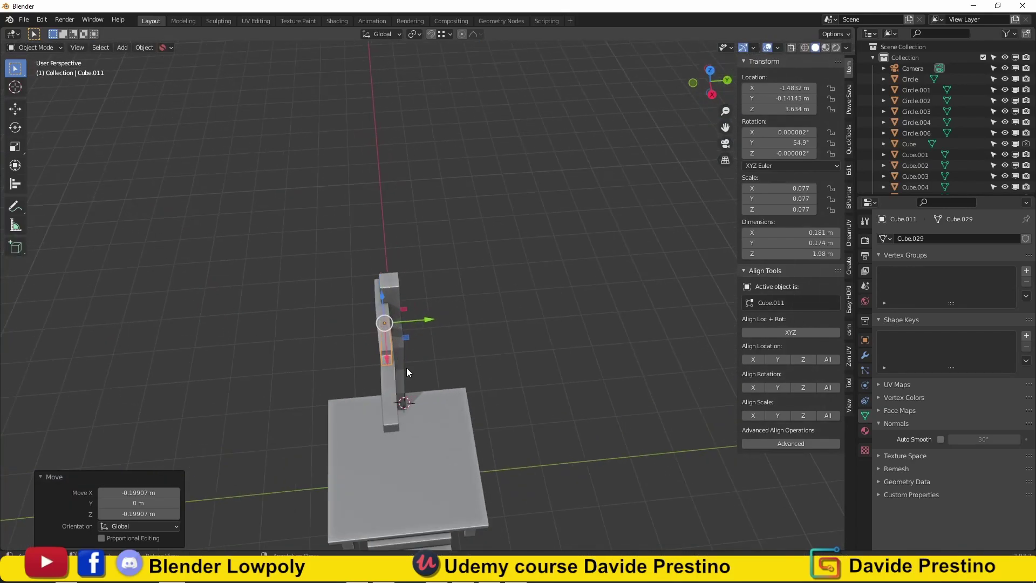
{"action": "left_click", "coordinate": [445, 324]}
{"action": "mouse_move", "coordinate": [444, 324]}
{"action": "middle_mouse_down"}
{"action": "mouse_move", "coordinate": [200, 341]}
{"action": "mouse_move", "coordinate": [504, 331]}
{"action": "middle_mouse_up"}
{"action": "scroll", "coordinate": [492, 298], "scroll_direction": "up", "scroll_amount": 3}
{"action": "key", "text": "shift+a"}
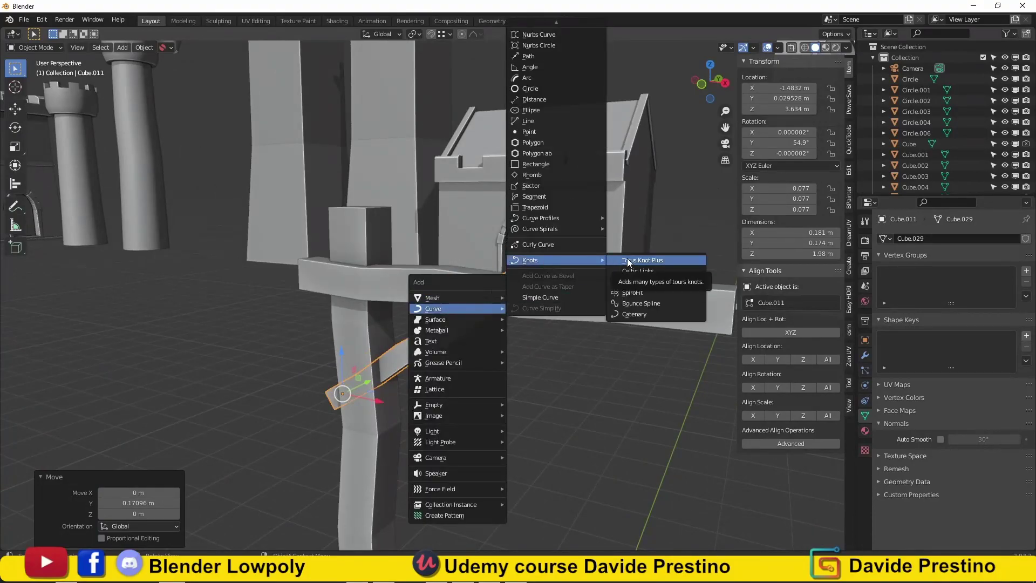
Add a Torus Knot Plus curve and try presets, settling on the 7x6 knot
{"action": "left_click", "coordinate": [628, 261]}
{"action": "key", "text": "Tab"}
{"action": "key", "text": "ctrl+z"}
{"action": "key", "text": "ctrl+z"}
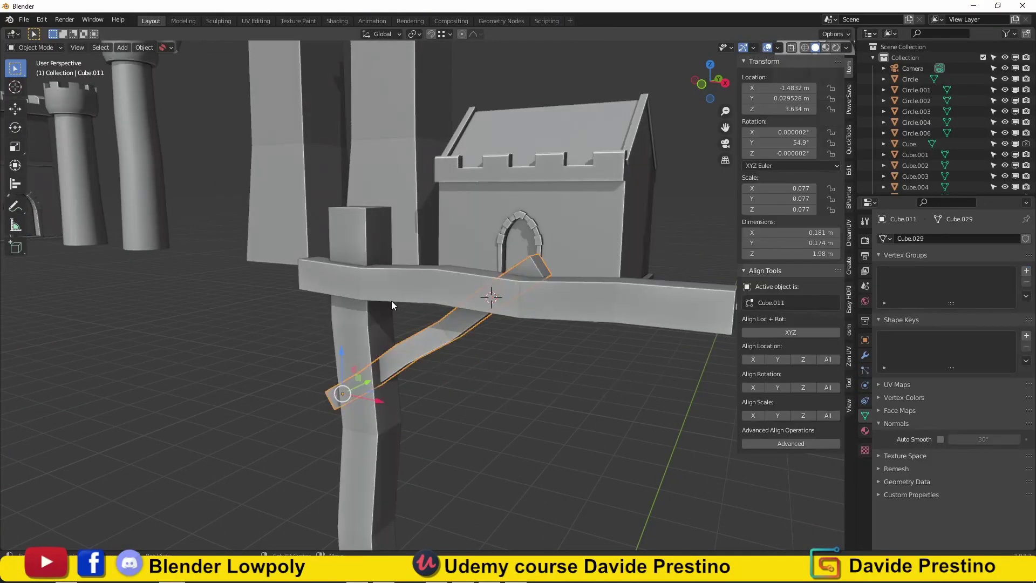
{"action": "key", "text": "shift+a"}
{"action": "left_click", "coordinate": [562, 255]}
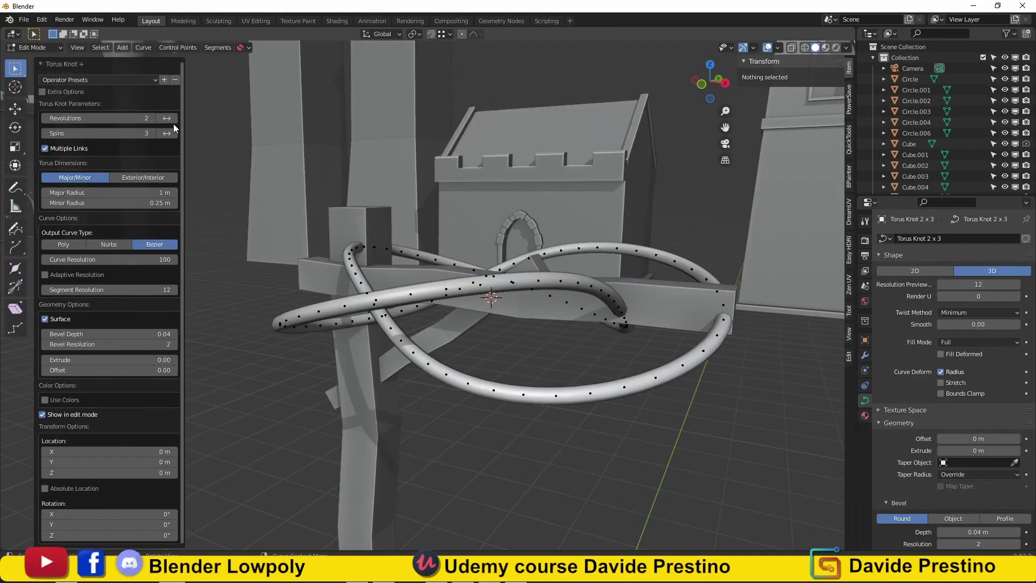
{"action": "left_click_drag", "start_coordinate": [97, 118], "coordinate": [135, 118]}
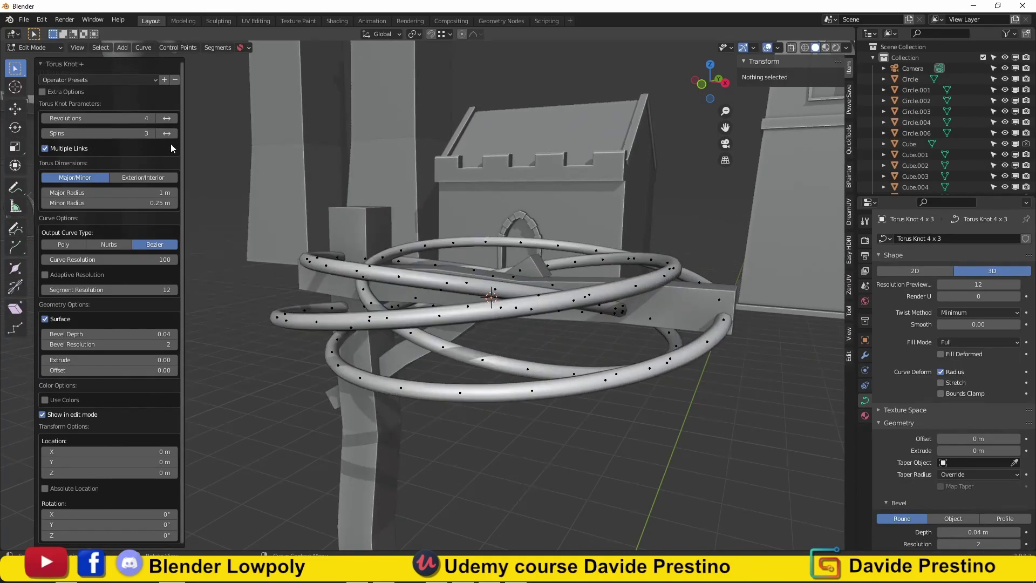
{"action": "left_click", "coordinate": [79, 129]}
{"action": "left_click", "coordinate": [73, 204]}
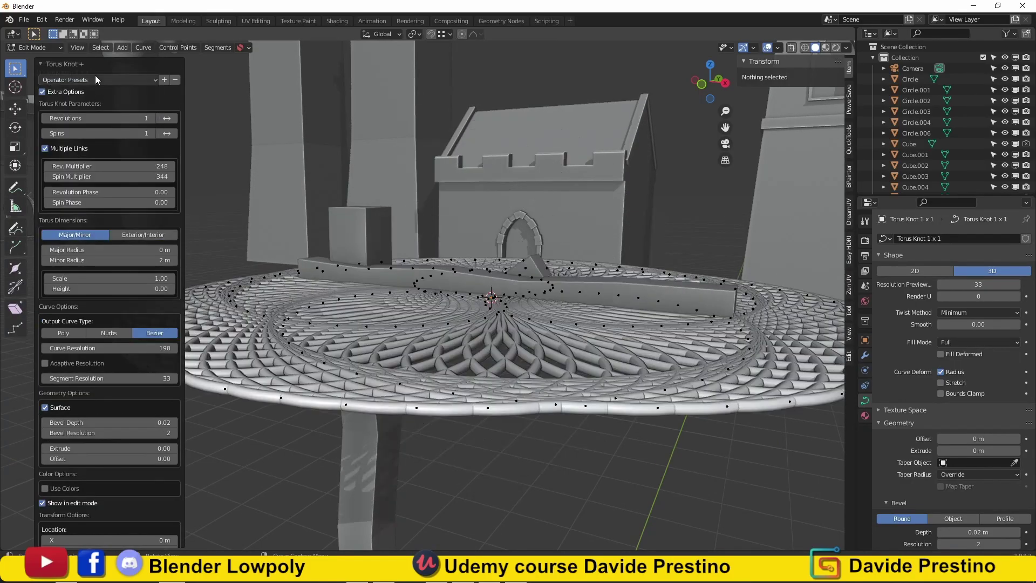
{"action": "left_click", "coordinate": [69, 193]}
{"action": "left_click", "coordinate": [80, 79]}
{"action": "left_click", "coordinate": [80, 107]}
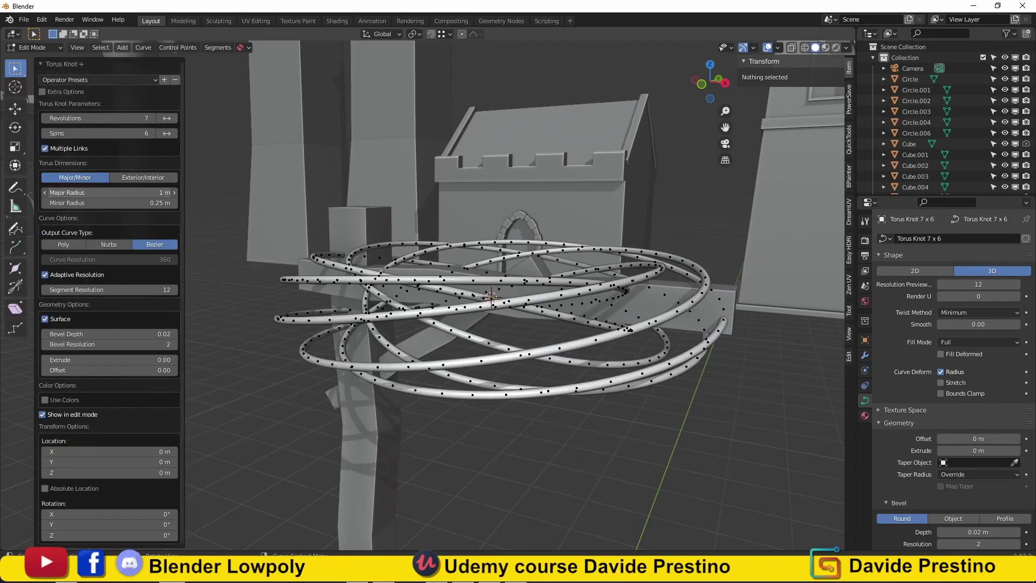
Shrink the knot's major radius, stand it upright at 90° on X and scale it to about 0.43 m
{"action": "mouse_move", "coordinate": [156, 189]}
{"action": "left_mouse_down"}
{"action": "mouse_move", "coordinate": [130, 185]}
{"action": "mouse_move", "coordinate": [141, 204]}
{"action": "left_mouse_up"}
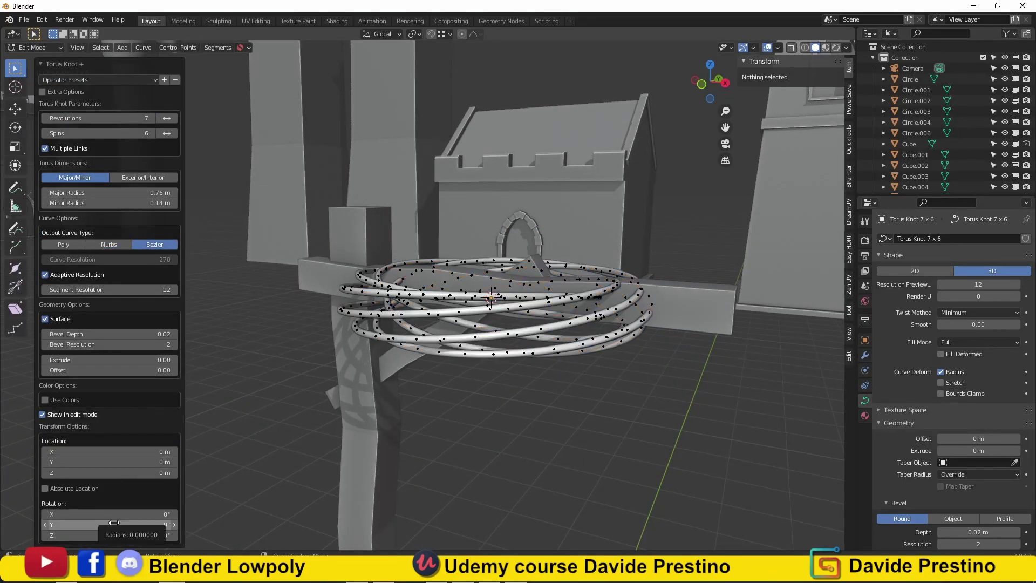
{"action": "left_click_drag", "start_coordinate": [113, 523], "coordinate": [113, 516]}
{"action": "key", "text": "Return"}
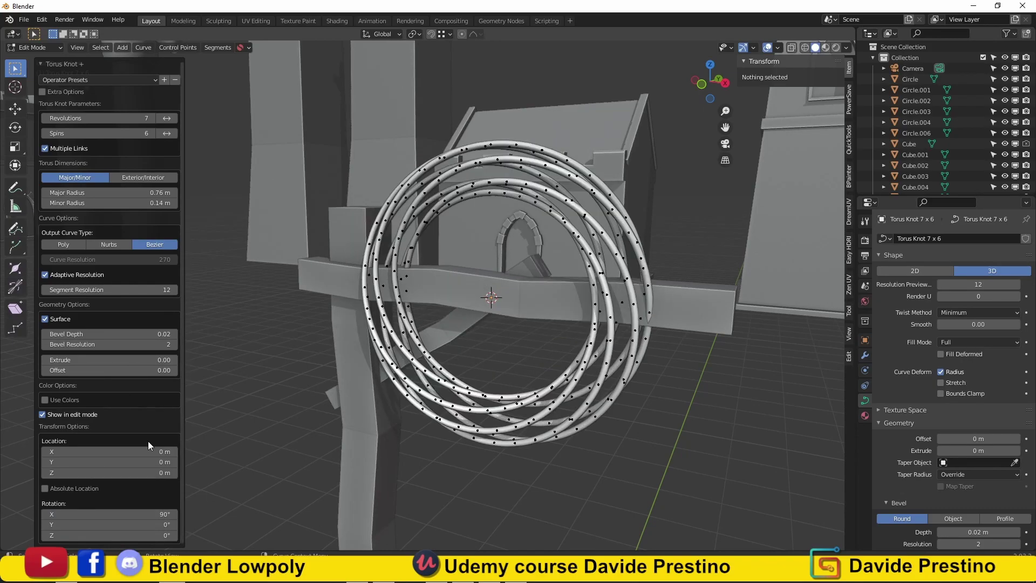
{"action": "middle_click_drag", "start_coordinate": [134, 289], "coordinate": [546, 258]}
{"action": "left_click", "coordinate": [547, 259]}
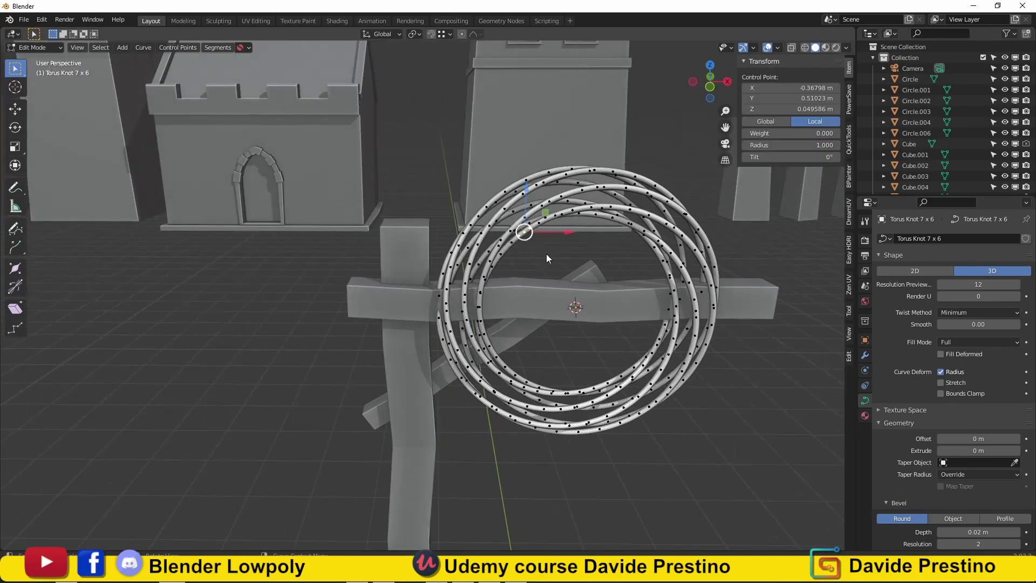
{"action": "left_click", "coordinate": [697, 355]}
{"action": "key", "text": "Tab"}
Try parenting the knot to the gallows beam, then delete the torus knot
{"action": "left_click", "coordinate": [637, 302], "text": "shift"}
{"action": "key", "text": "ctrl+p"}
{"action": "left_click", "coordinate": [610, 348]}
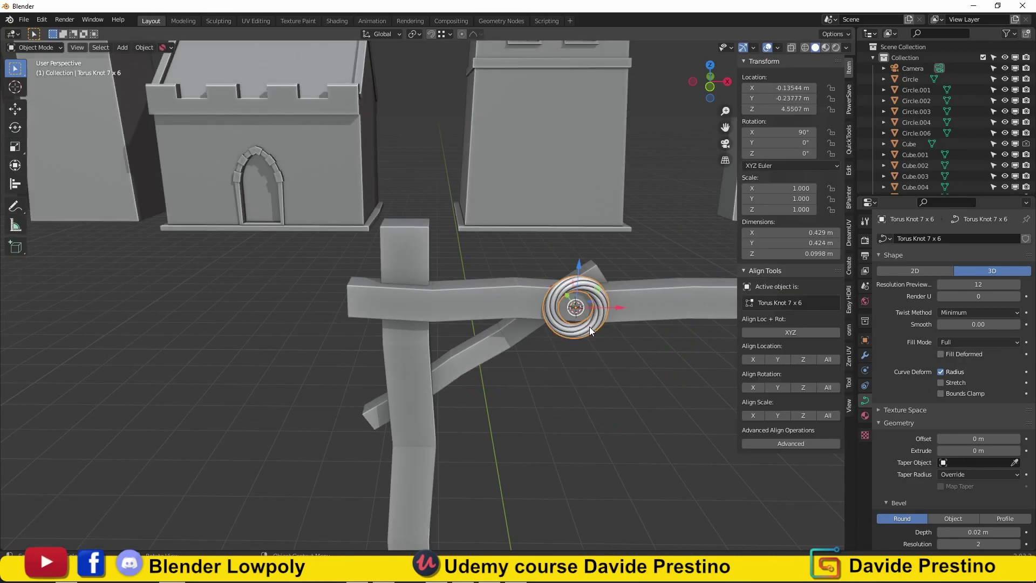
{"action": "key", "text": "Delete"}
{"action": "key", "text": "shift+a"}
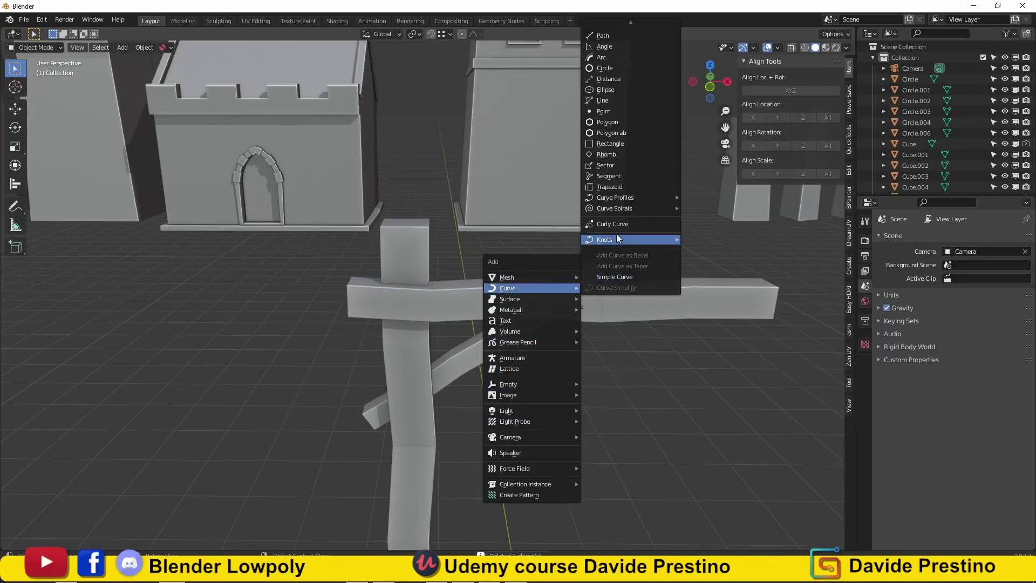
Add a Braid Knot curve with 2 strands and thicken it with bevel depth
{"action": "left_click", "coordinate": [730, 261]}
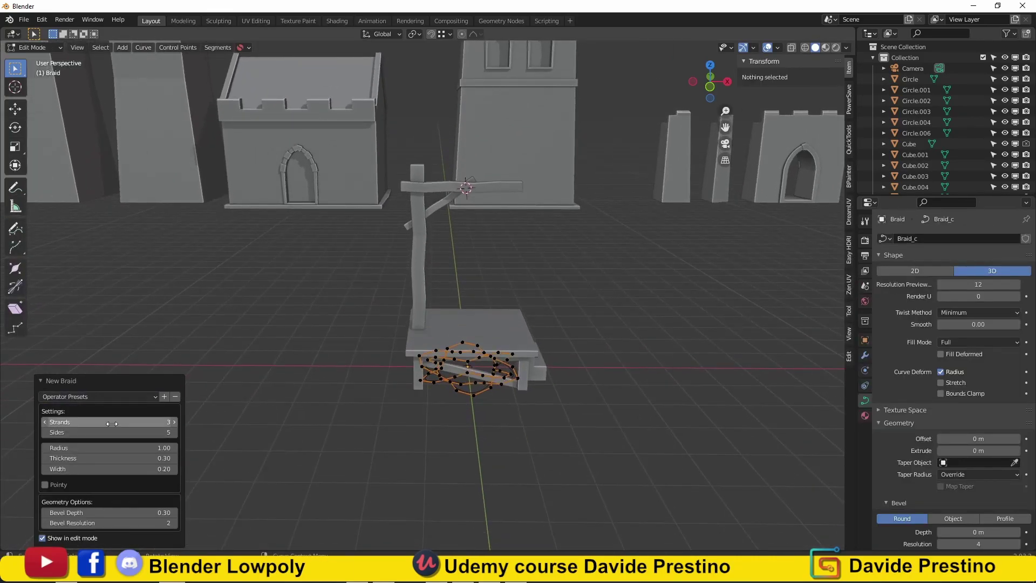
{"action": "left_click_drag", "start_coordinate": [117, 422], "coordinate": [103, 422]}
{"action": "scroll", "coordinate": [400, 462], "scroll_direction": "up", "scroll_amount": 4}
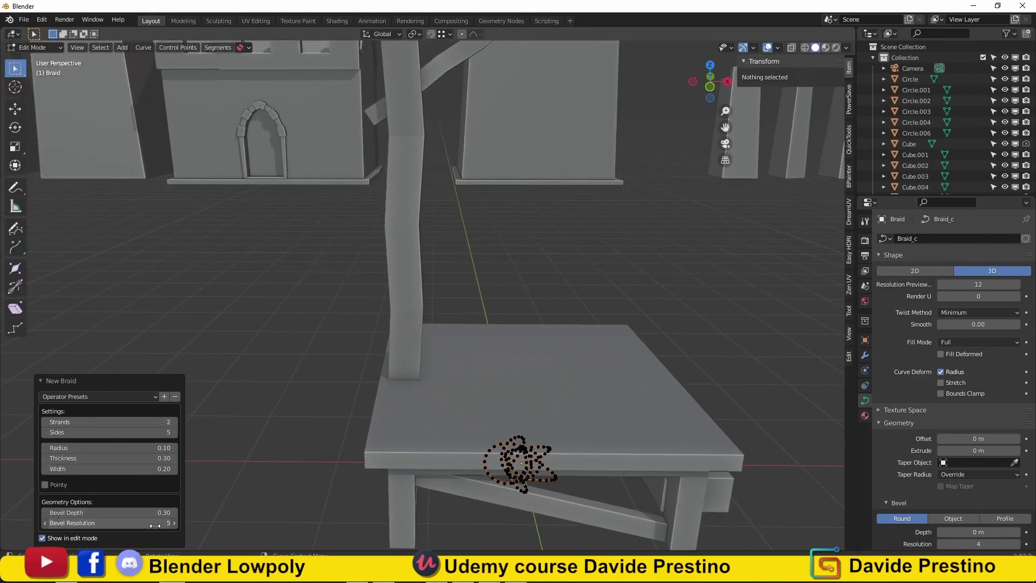
{"action": "scroll", "coordinate": [994, 510], "scroll_direction": "down", "scroll_amount": 3}
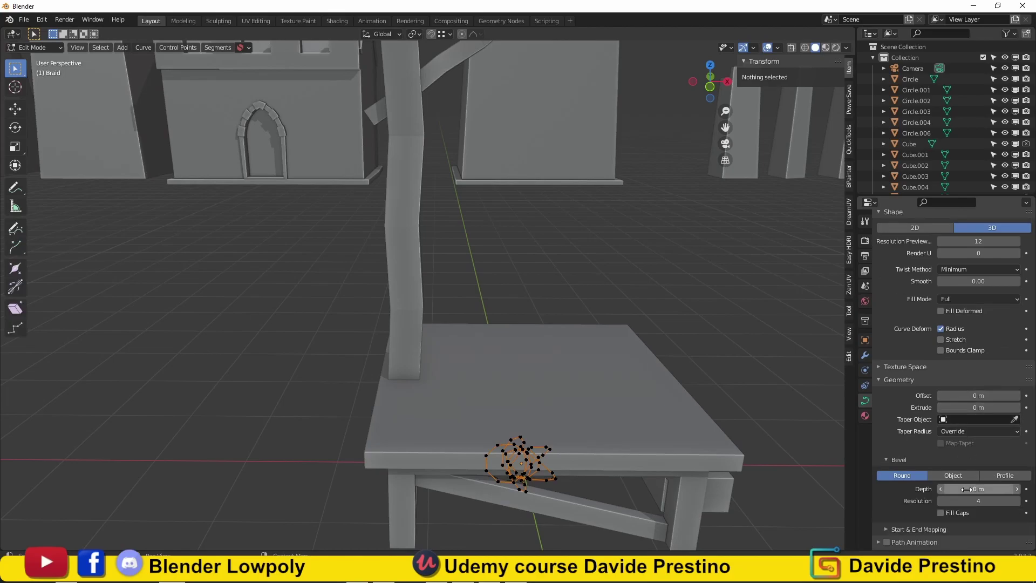
{"action": "left_click_drag", "start_coordinate": [979, 489], "coordinate": [993, 489]}
{"action": "key", "text": "Tab"}
{"action": "middle_click_drag", "start_coordinate": [484, 289], "coordinate": [499, 293]}
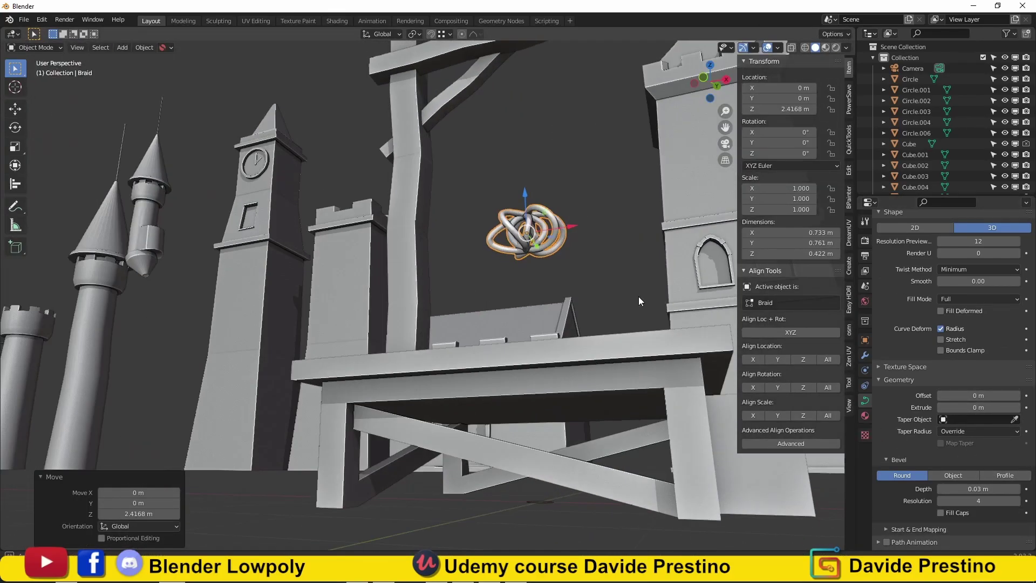
{"action": "middle_click_drag", "start_coordinate": [639, 296], "coordinate": [543, 172]}
Place the 3D cursor on the gallows beam and try adding a catenary curve
{"action": "left_click", "coordinate": [422, 296]}
{"action": "scroll", "coordinate": [432, 268], "scroll_direction": "up", "scroll_amount": 3}
{"action": "right_click", "coordinate": [433, 268], "text": "shift"}
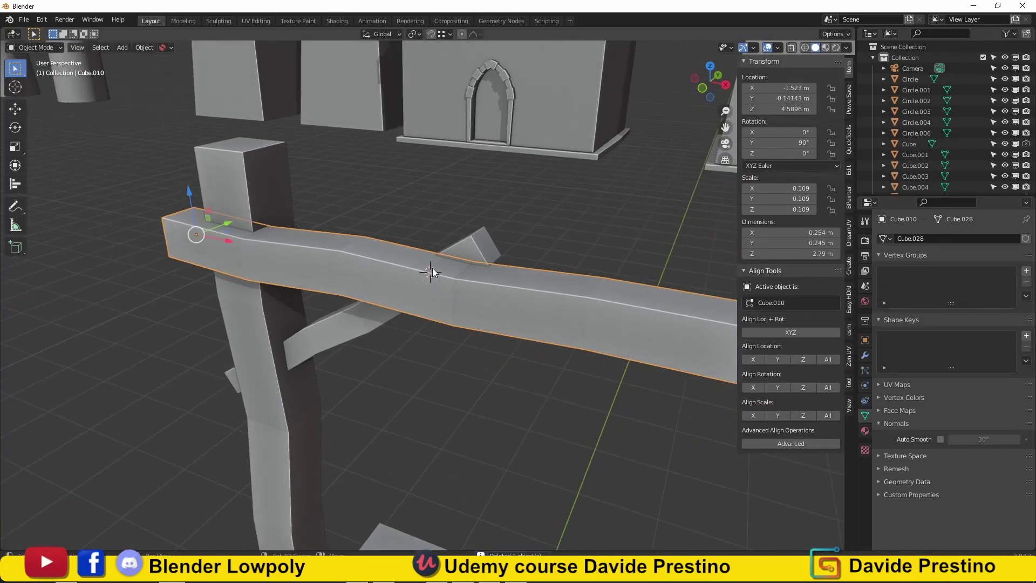
{"action": "key", "text": "shift+a"}
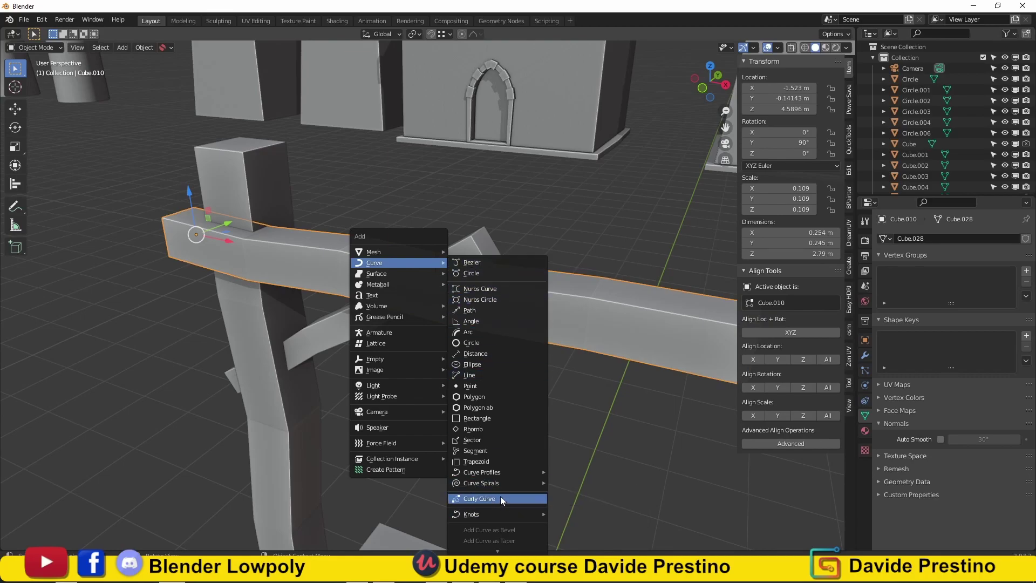
{"action": "mouse_move", "coordinate": [471, 514]}
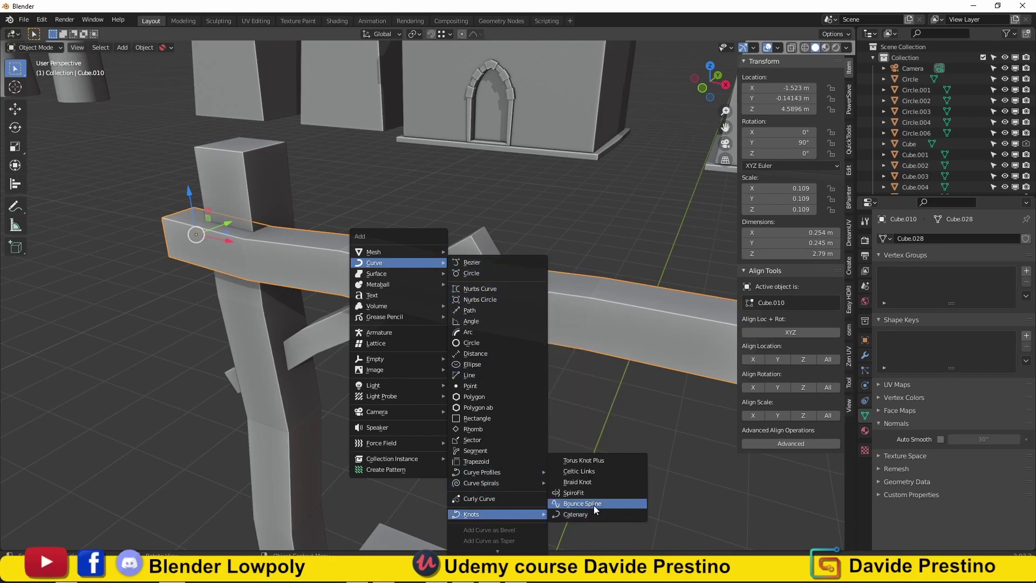
{"action": "left_click", "coordinate": [594, 514]}
{"action": "key", "text": "shift+a"}
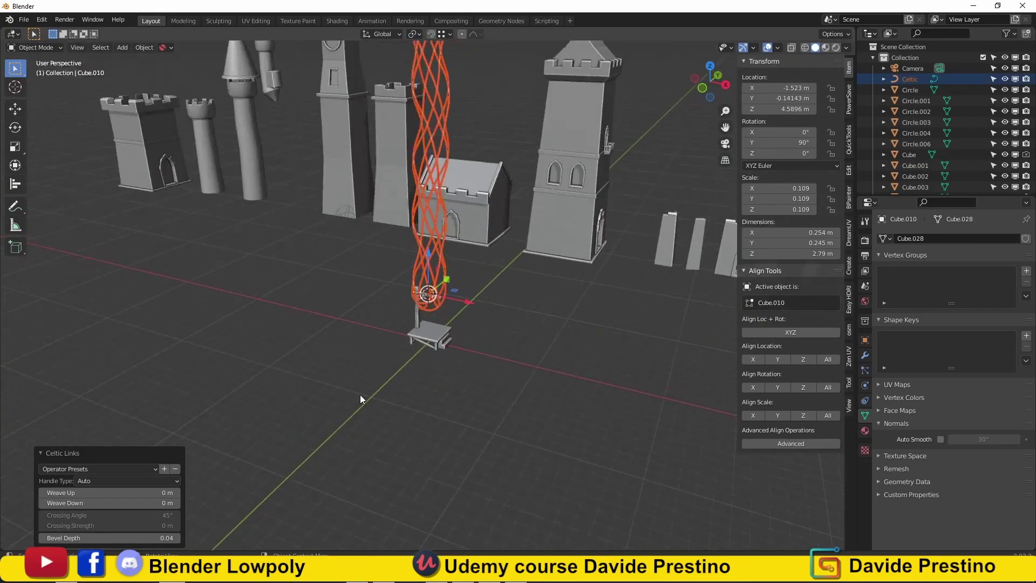
Add a Celtic Links curve with raised Weave Up and rope thickness, then delete it
{"action": "left_click_drag", "start_coordinate": [148, 492], "coordinate": [281, 511]}
{"action": "middle_click_drag", "start_coordinate": [354, 370], "coordinate": [367, 349]}
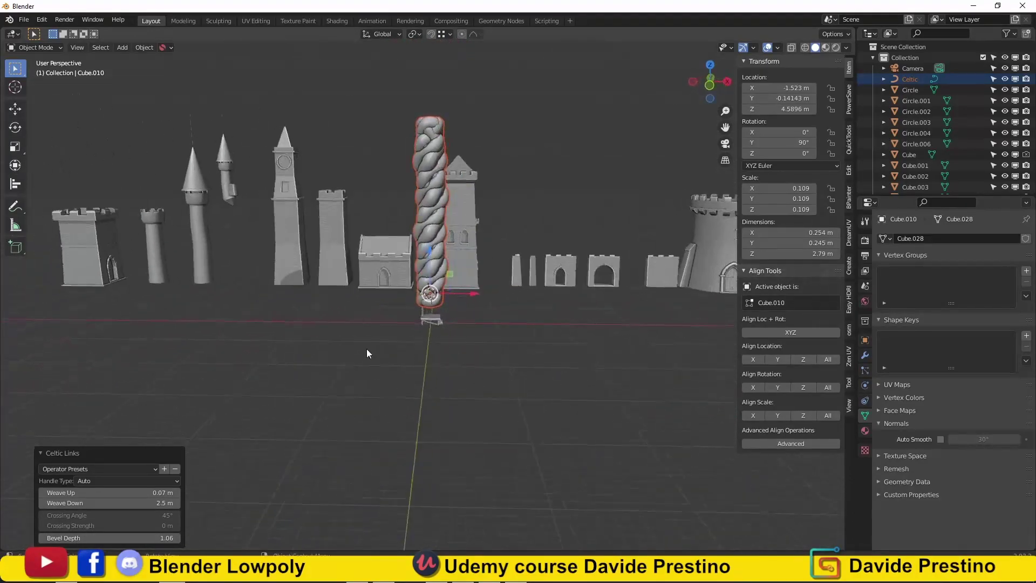
{"action": "key", "text": "Delete"}
{"action": "scroll", "coordinate": [432, 313], "scroll_direction": "up", "scroll_amount": 5}
{"action": "middle_click_drag", "start_coordinate": [432, 318], "coordinate": [445, 293]}
{"action": "scroll", "coordinate": [444, 293], "scroll_direction": "up", "scroll_amount": 3}
Add a Bezier circle on the beam, then rotate, move and scale it into place
{"action": "key", "text": "shift+a"}
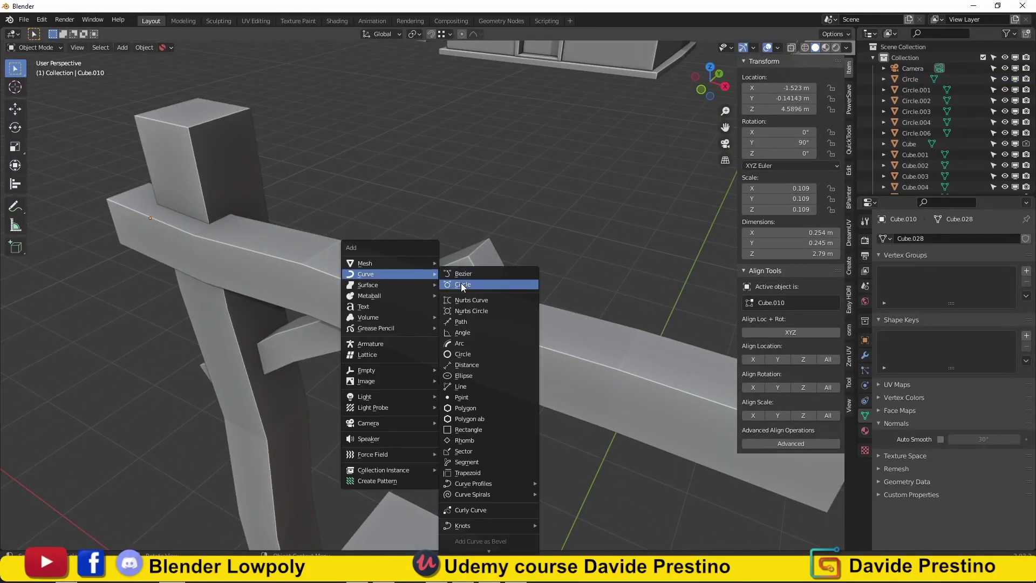
{"action": "left_click", "coordinate": [463, 282]}
{"action": "key", "text": "r"}
{"action": "left_click", "coordinate": [518, 293]}
{"action": "key", "text": "g"}
{"action": "mouse_move", "coordinate": [491, 423]}
{"action": "middle_mouse_down"}
{"action": "mouse_move", "coordinate": [397, 206]}
{"action": "mouse_move", "coordinate": [448, 299]}
{"action": "middle_mouse_up"}
{"action": "left_click", "coordinate": [397, 206]}
{"action": "key", "text": "r"}
{"action": "key", "text": "z"}
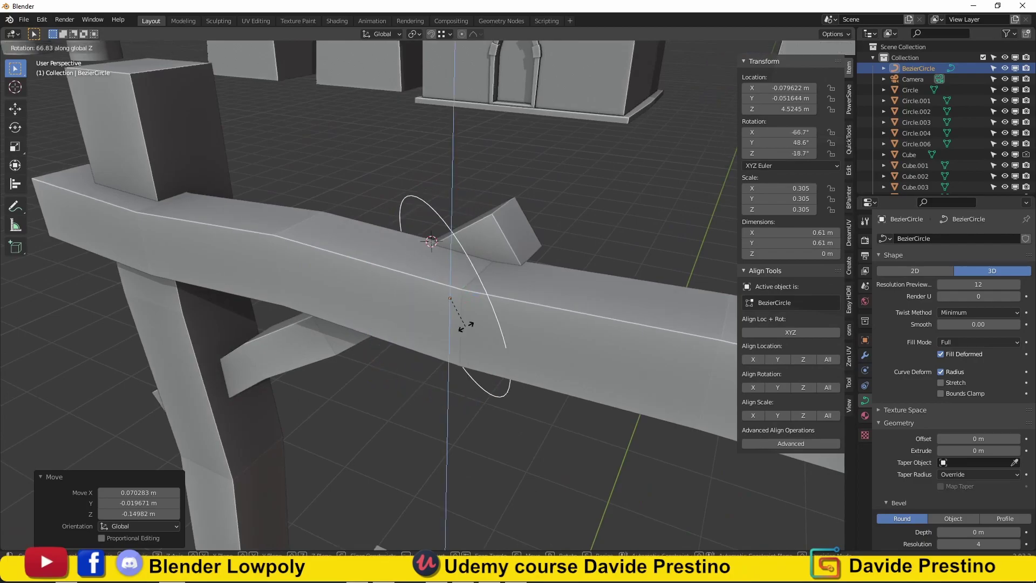
{"action": "left_click", "coordinate": [527, 368]}
{"action": "middle_click_drag", "start_coordinate": [527, 368], "coordinate": [659, 416]}
Edit the circle into a half arc around the beam, snapping a point to the cursor
{"action": "key", "text": "Tab"}
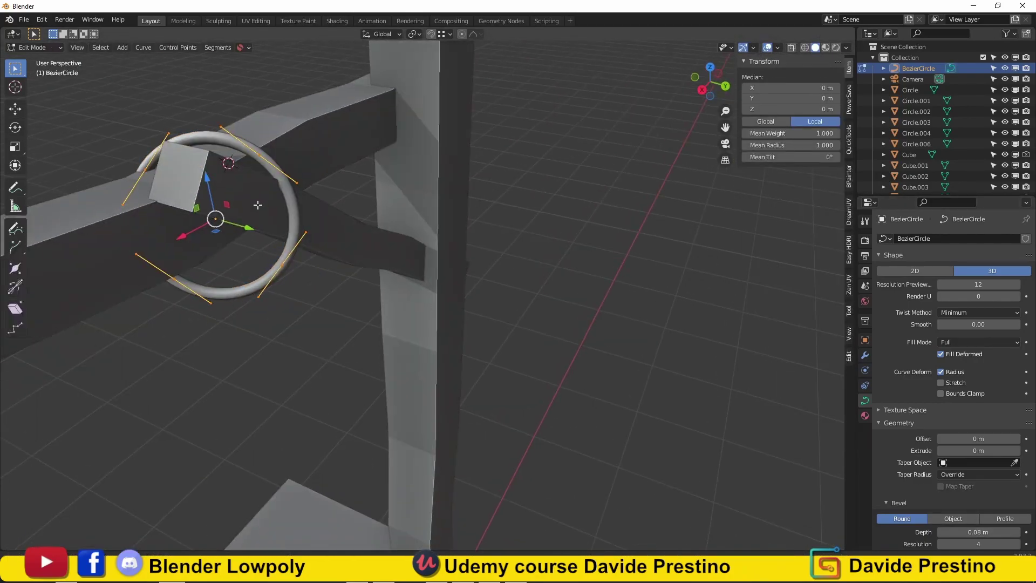
{"action": "middle_click_drag", "start_coordinate": [255, 204], "coordinate": [308, 366]}
{"action": "key", "text": "Delete"}
{"action": "key", "text": "shift+s"}
{"action": "left_click", "coordinate": [274, 259]}
{"action": "middle_click_drag", "start_coordinate": [274, 259], "coordinate": [306, 268]}
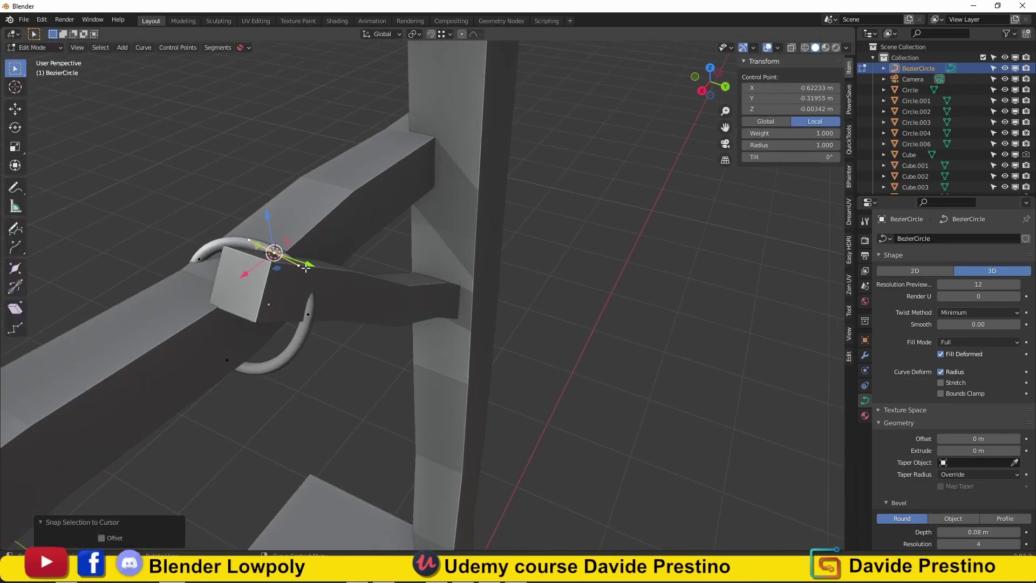
{"action": "left_click", "coordinate": [315, 244]}
{"action": "key", "text": "g"}
{"action": "left_click", "coordinate": [336, 228]}
{"action": "mouse_move", "coordinate": [336, 228]}
{"action": "middle_mouse_down"}
{"action": "mouse_move", "coordinate": [416, 338]}
{"action": "mouse_move", "coordinate": [552, 388]}
{"action": "mouse_move", "coordinate": [601, 322]}
{"action": "mouse_move", "coordinate": [513, 263]}
{"action": "mouse_move", "coordinate": [432, 243]}
{"action": "mouse_move", "coordinate": [378, 253]}
{"action": "mouse_move", "coordinate": [367, 270]}
{"action": "mouse_move", "coordinate": [464, 286]}
{"action": "mouse_move", "coordinate": [377, 351]}
{"action": "middle_mouse_up"}
{"action": "key", "text": "Tab"}
Duplicate the rope arc and raise the copy's curve points along Z
{"action": "key", "text": "shift+d"}
{"action": "left_click", "coordinate": [534, 399]}
{"action": "key", "text": "Tab"}
{"action": "key", "text": "g"}
{"action": "left_click", "coordinate": [357, 254]}
{"action": "scroll", "coordinate": [367, 270], "scroll_direction": "up", "scroll_amount": 3}
{"action": "key", "text": "g"}
{"action": "key", "text": "z"}
{"action": "left_click", "coordinate": [378, 281]}
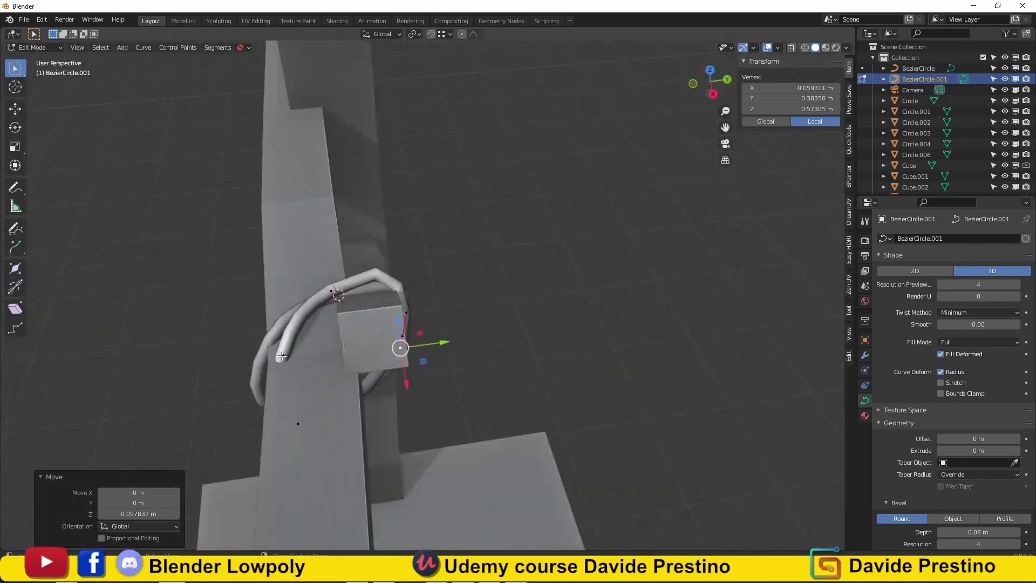
Reposition the copy's control points into another loop around the beam
{"action": "left_click", "coordinate": [281, 378]}
{"action": "left_click", "coordinate": [264, 407]}
{"action": "mouse_move", "coordinate": [264, 408]}
{"action": "middle_mouse_down"}
{"action": "mouse_move", "coordinate": [452, 429]}
{"action": "mouse_move", "coordinate": [377, 227]}
{"action": "middle_mouse_up"}
{"action": "left_click", "coordinate": [376, 207]}
{"action": "key", "text": "g"}
{"action": "left_click", "coordinate": [372, 179]}
{"action": "key", "text": "g"}
{"action": "left_click", "coordinate": [366, 160]}
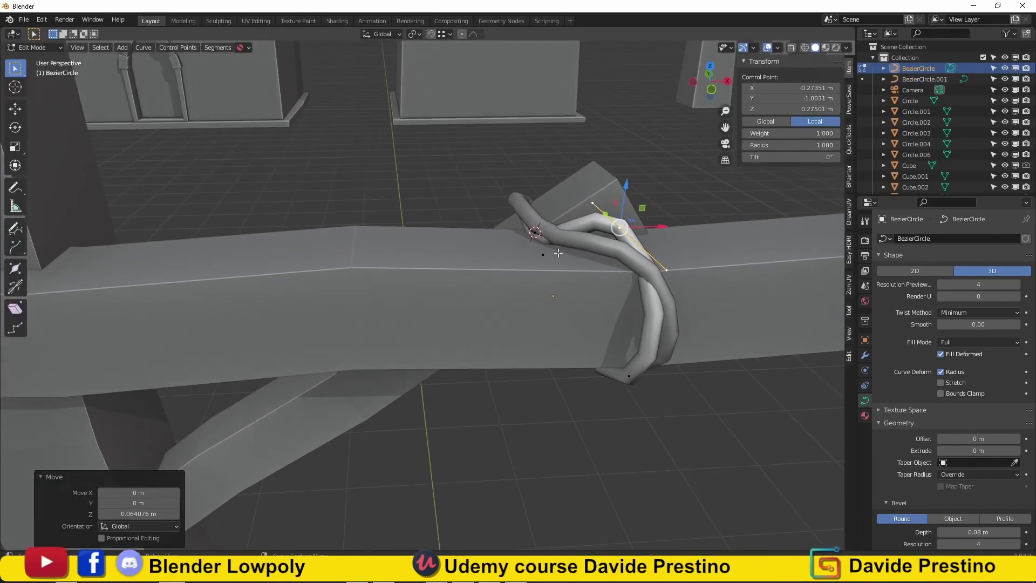
{"action": "middle_click_drag", "start_coordinate": [366, 161], "coordinate": [486, 323]}
{"action": "middle_click_drag", "start_coordinate": [470, 415], "coordinate": [524, 310]}
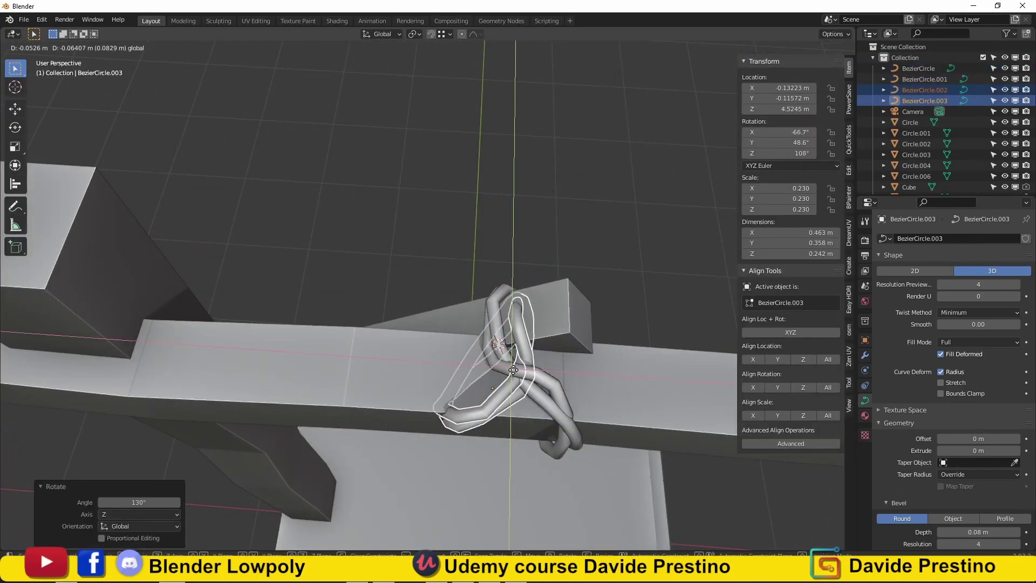
{"action": "left_click", "coordinate": [513, 371]}
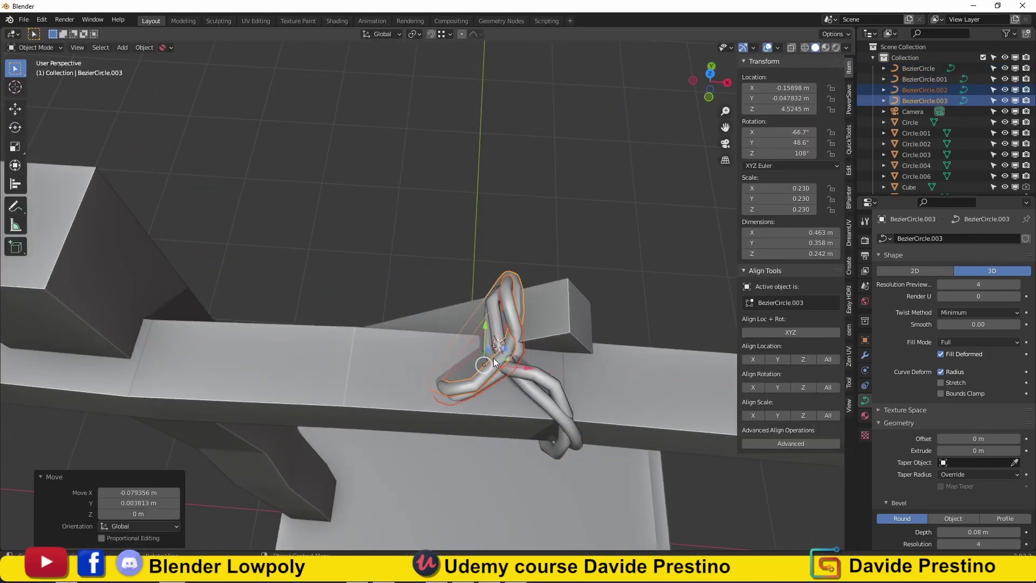
Adjust a point on another rope loop and return to object mode
{"action": "mouse_move", "coordinate": [513, 371]}
{"action": "middle_mouse_down"}
{"action": "mouse_move", "coordinate": [544, 377]}
{"action": "mouse_move", "coordinate": [534, 302]}
{"action": "mouse_move", "coordinate": [440, 253]}
{"action": "mouse_move", "coordinate": [381, 350]}
{"action": "middle_mouse_up"}
{"action": "key", "text": "Tab"}
{"action": "left_click", "coordinate": [549, 312]}
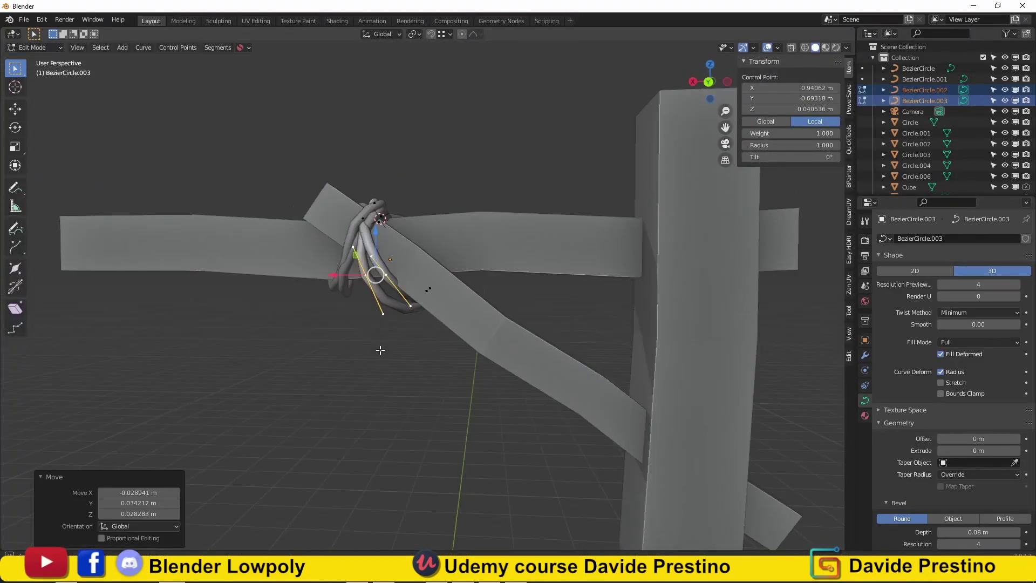
{"action": "key", "text": "Tab"}
{"action": "scroll", "coordinate": [459, 378], "scroll_direction": "down", "scroll_amount": 8}
{"action": "mouse_move", "coordinate": [536, 412]}
{"action": "middle_mouse_down"}
{"action": "mouse_move", "coordinate": [452, 377]}
{"action": "mouse_move", "coordinate": [541, 358]}
{"action": "mouse_move", "coordinate": [469, 354]}
{"action": "middle_mouse_up"}
Duplicate the rope loop from the top view and scale the copy, BezierCircle.004
{"action": "scroll", "coordinate": [486, 367], "scroll_direction": "up", "scroll_amount": 6}
{"action": "key", "text": "KP_7"}
{"action": "key", "text": "shift+d"}
{"action": "left_click", "coordinate": [585, 378]}
{"action": "key", "text": "s"}
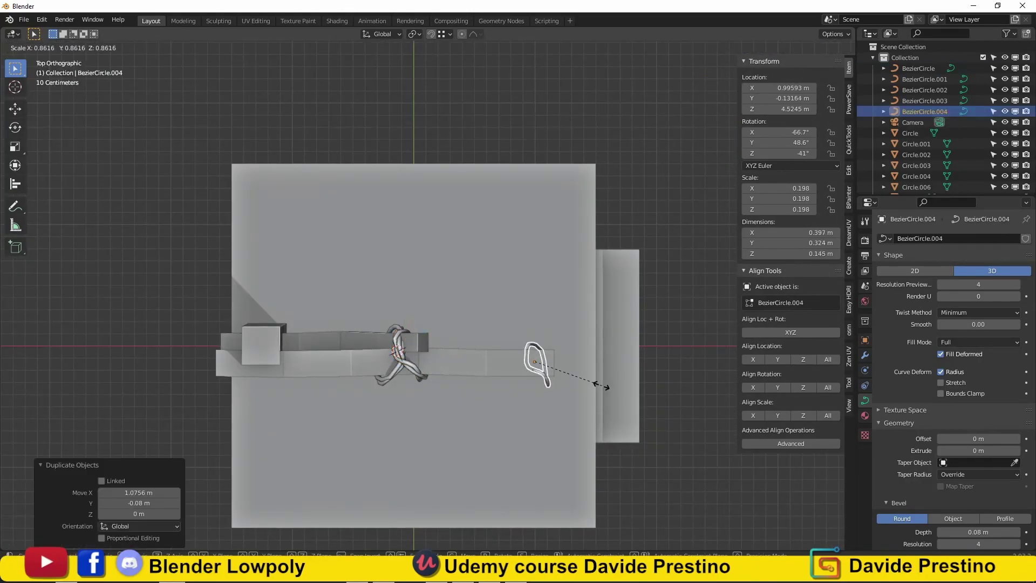
{"action": "mouse_move", "coordinate": [607, 387]}
{"action": "middle_mouse_down"}
{"action": "mouse_move", "coordinate": [569, 388]}
{"action": "mouse_move", "coordinate": [302, 315]}
{"action": "mouse_move", "coordinate": [410, 310]}
{"action": "mouse_move", "coordinate": [421, 343]}
{"action": "mouse_move", "coordinate": [356, 323]}
{"action": "mouse_move", "coordinate": [398, 334]}
{"action": "mouse_move", "coordinate": [377, 291]}
{"action": "middle_mouse_up"}
{"action": "key", "text": "Tab"}
Move the rope's control points along the gallows beam toward its end
{"action": "key", "text": "g"}
{"action": "left_click", "coordinate": [548, 379]}
{"action": "left_click", "coordinate": [302, 316]}
{"action": "key", "text": "g"}
{"action": "left_click", "coordinate": [410, 311]}
{"action": "left_click", "coordinate": [335, 302]}
{"action": "key", "text": "g"}
{"action": "left_click", "coordinate": [345, 303]}
{"action": "key", "text": "g"}
{"action": "left_click", "coordinate": [398, 334]}
Wrap rope points around the beam end, subdivide the bottom segment and extend it down along Z
{"action": "left_click", "coordinate": [398, 284]}
{"action": "key", "text": "g"}
{"action": "left_click", "coordinate": [323, 291]}
{"action": "key", "text": "g"}
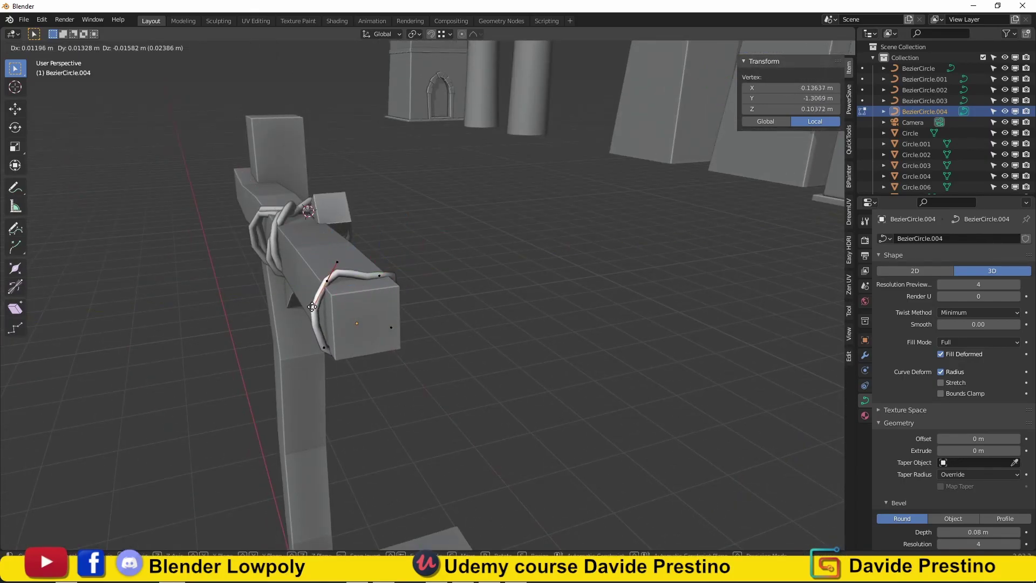
{"action": "middle_click_drag", "start_coordinate": [335, 302], "coordinate": [381, 344]}
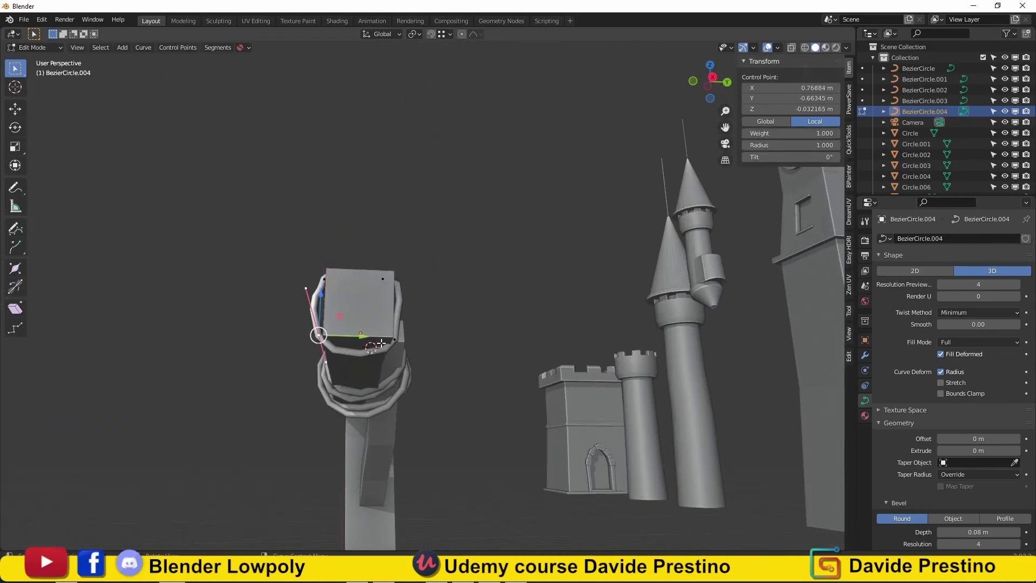
{"action": "right_click", "coordinate": [302, 261]}
{"action": "left_click", "coordinate": [302, 261]}
{"action": "key", "text": "g"}
{"action": "key", "text": "z"}
{"action": "left_click", "coordinate": [351, 361]}
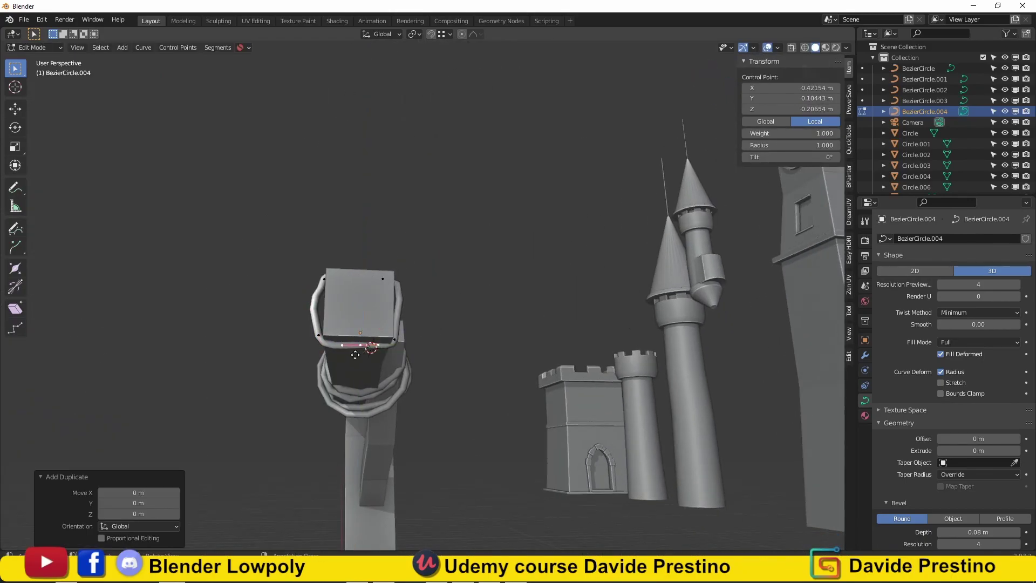
{"action": "left_click", "coordinate": [357, 348]}
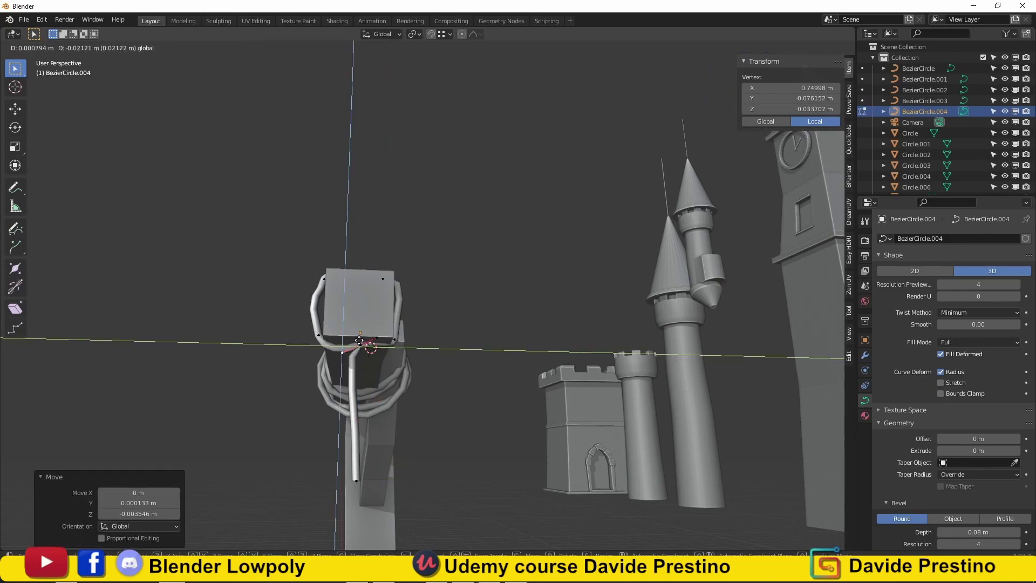
In front ortho view, shift a rope point along X so the rope hangs straight
{"action": "key", "text": "Tab"}
{"action": "mouse_move", "coordinate": [352, 357]}
{"action": "middle_mouse_down"}
{"action": "mouse_move", "coordinate": [376, 414]}
{"action": "mouse_move", "coordinate": [335, 381]}
{"action": "middle_mouse_up"}
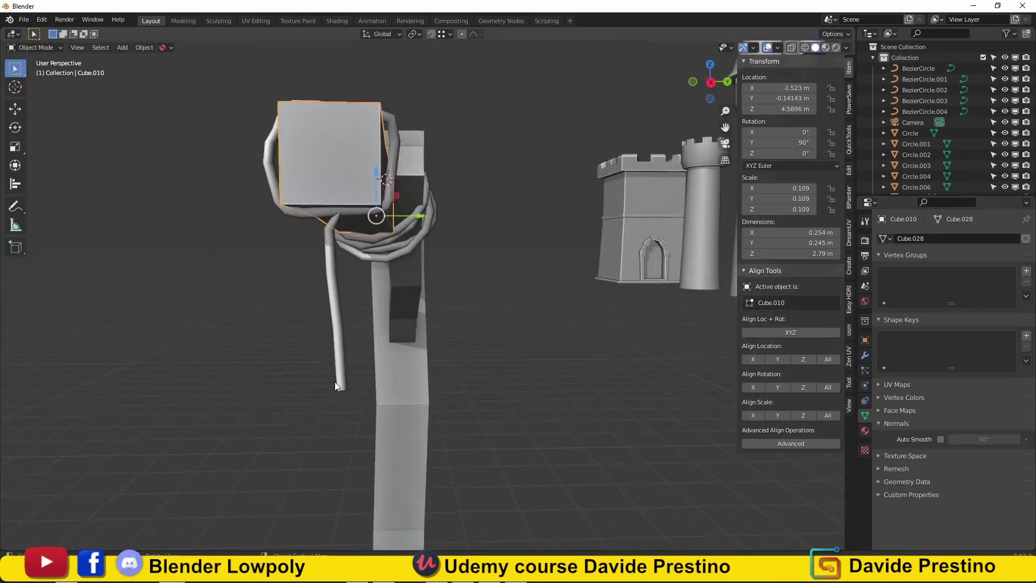
{"action": "key", "text": "KP_1"}
{"action": "left_click", "coordinate": [425, 212]}
{"action": "key", "text": "Tab"}
{"action": "key", "text": "g"}
{"action": "key", "text": "x"}
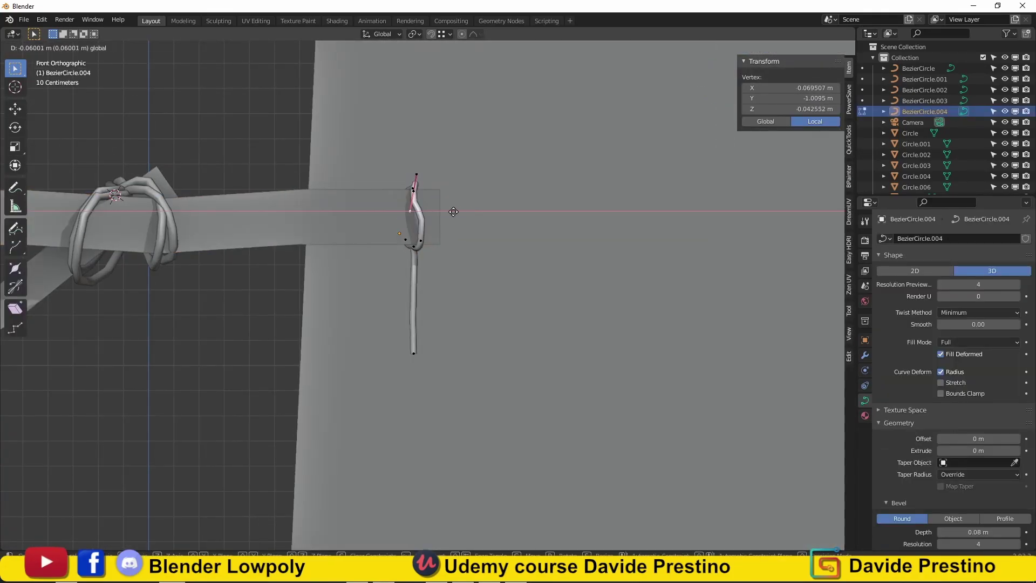
{"action": "left_click", "coordinate": [433, 181]}
Lower the rope's bottom points further down
{"action": "key", "text": "Tab"}
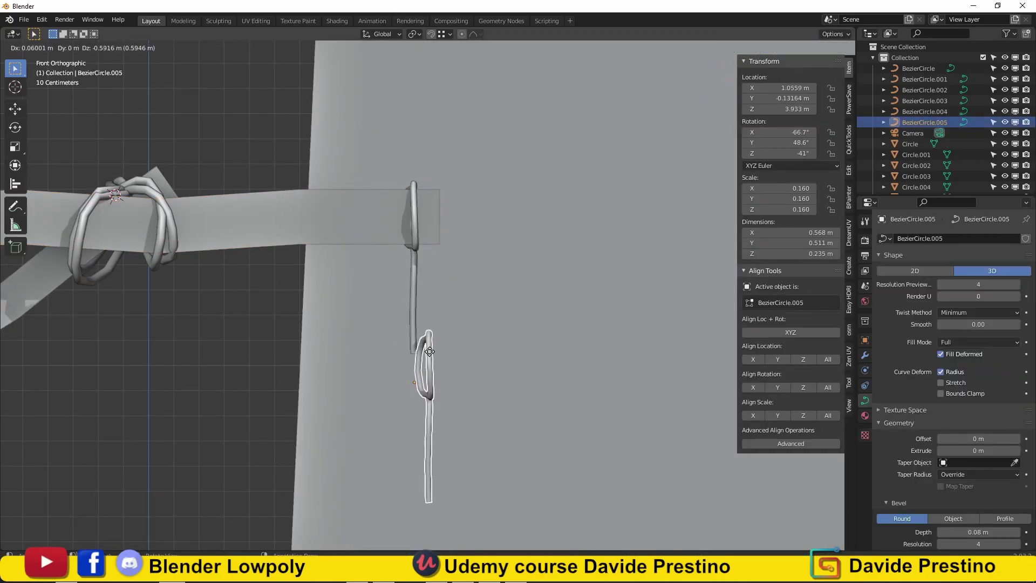
{"action": "key", "text": "Tab"}
{"action": "left_click", "coordinate": [415, 397]}
{"action": "middle_click_drag", "start_coordinate": [415, 397], "coordinate": [376, 414]}
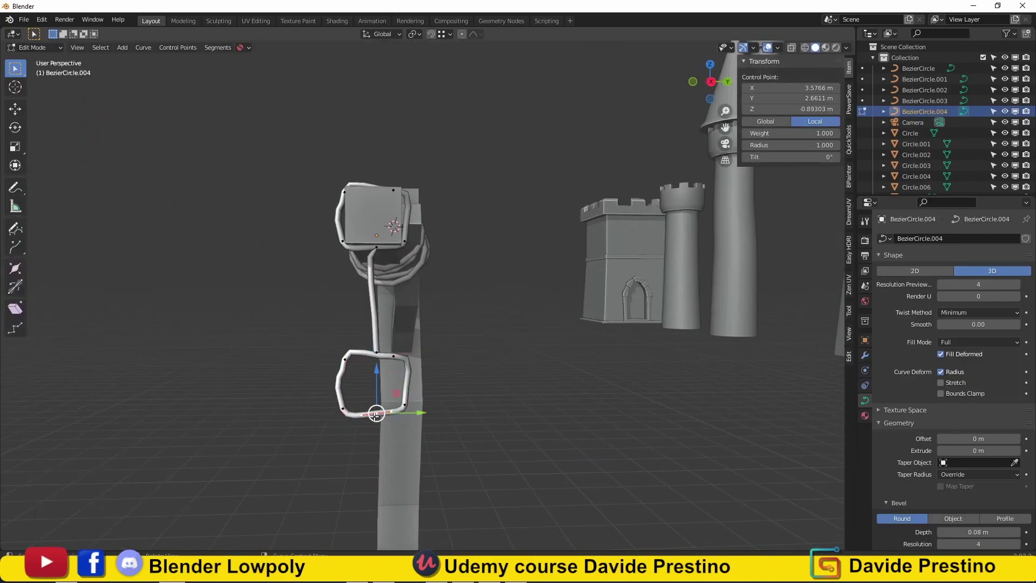
{"action": "left_click", "coordinate": [375, 425]}
Reposition the lower loop's upper-left point to form the pointed loop, then return to front view
{"action": "left_click", "coordinate": [473, 34]}
{"action": "left_click", "coordinate": [349, 361]}
{"action": "key", "text": "g"}
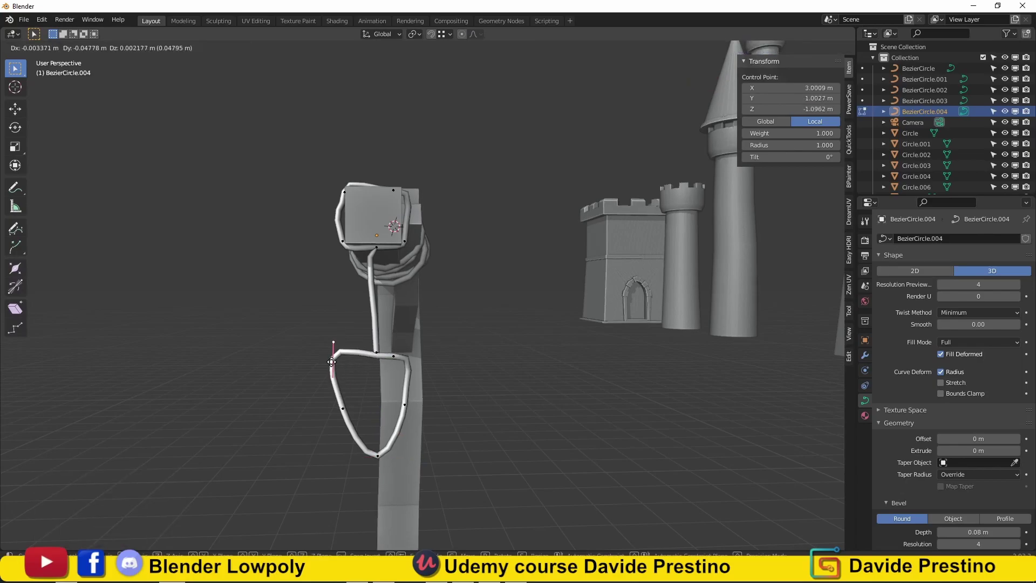
{"action": "key", "text": "Tab"}
{"action": "key", "text": "Tab"}
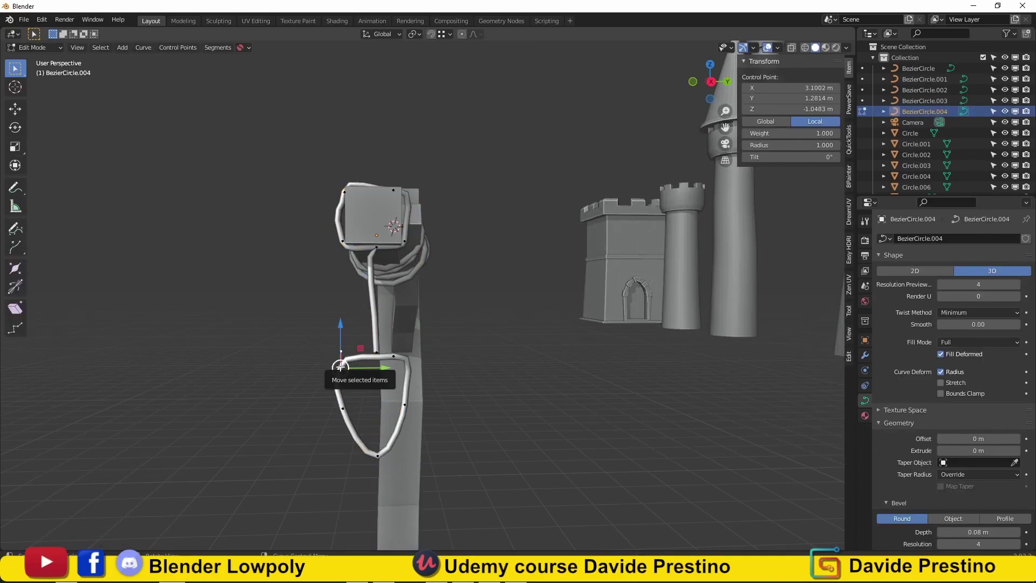
{"action": "key", "text": "Tab"}
{"action": "key", "text": "KP_Decimal"}
{"action": "key", "text": "KP_1"}
Add a new Bezier circle, shrink it and rotate it 90° around X
{"action": "key", "text": "shift+a"}
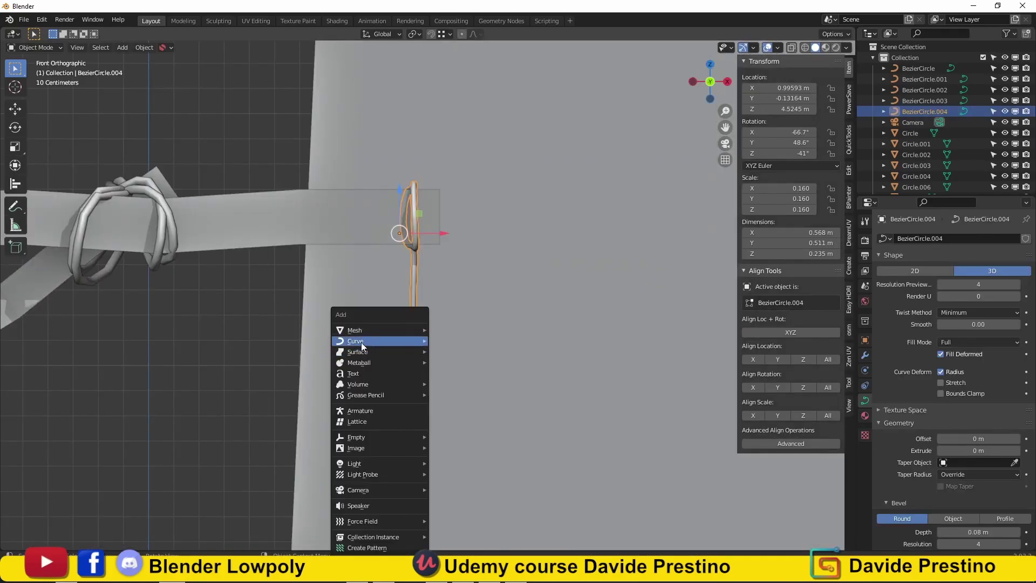
{"action": "left_click", "coordinate": [453, 50]}
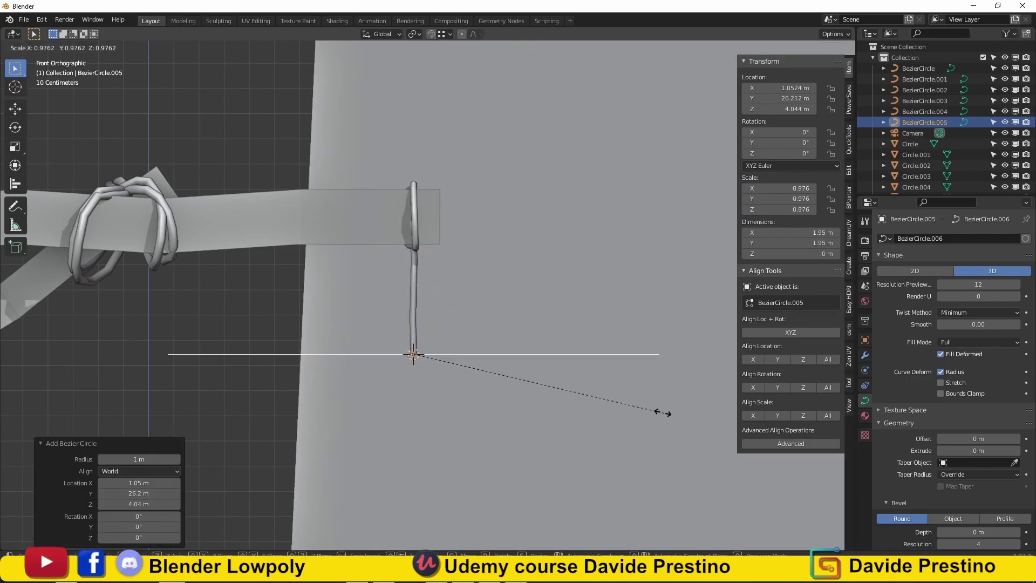
{"action": "left_click", "coordinate": [445, 393]}
{"action": "key", "text": "r"}
{"action": "key", "text": "x"}
{"action": "key", "text": "9"}
{"action": "key", "text": "0"}
{"action": "key", "text": "Return"}
{"action": "key", "text": "KP_Divide"}
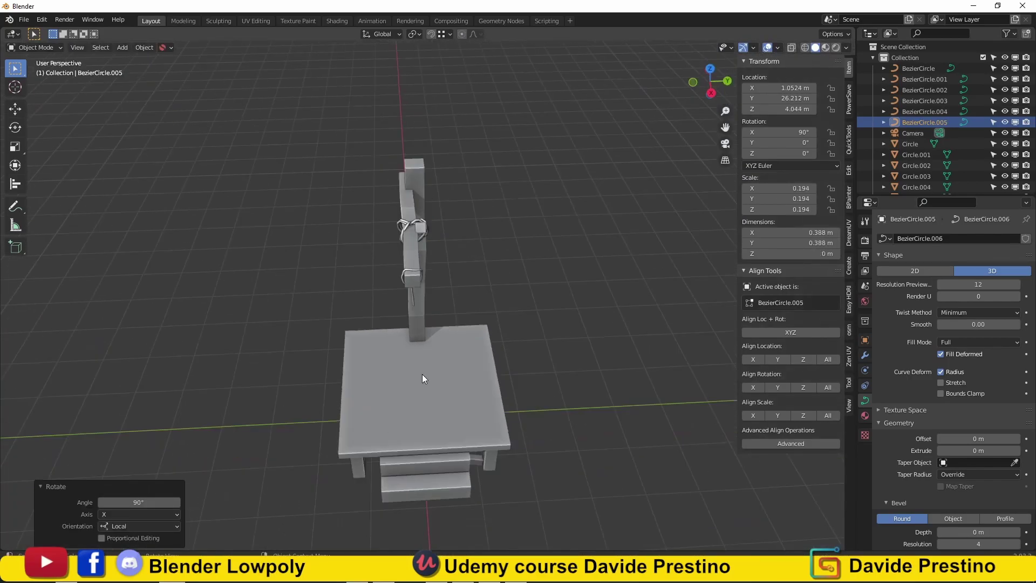
{"action": "key", "text": "KP_Decimal"}
Pull the circle's bottom point down in front view to stretch it into a tall oval
{"action": "key", "text": "Tab"}
{"action": "key", "text": "KP_1"}
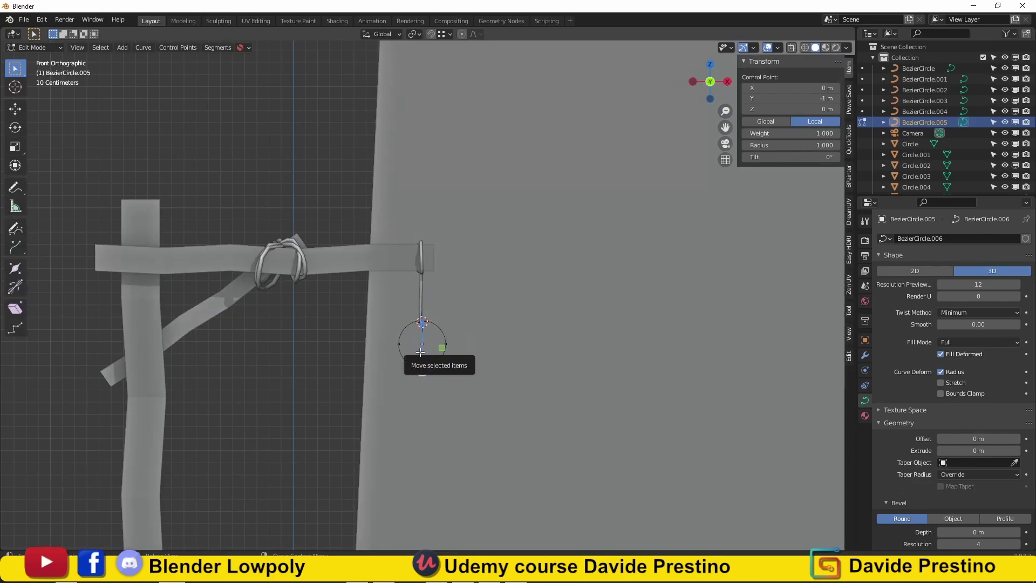
{"action": "left_click_drag", "start_coordinate": [420, 357], "coordinate": [422, 382]}
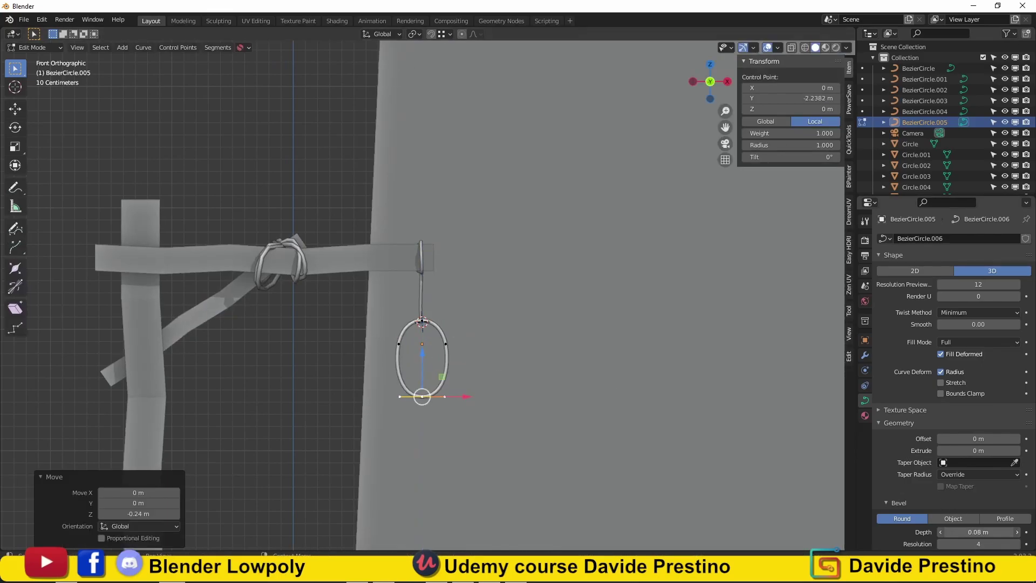
{"action": "mouse_move", "coordinate": [453, 228]}
{"action": "middle_mouse_down"}
{"action": "mouse_move", "coordinate": [536, 439]}
{"action": "mouse_move", "coordinate": [446, 428]}
{"action": "mouse_move", "coordinate": [433, 313]}
{"action": "mouse_move", "coordinate": [464, 302]}
{"action": "middle_mouse_up"}
{"action": "key", "text": "Tab"}
Move the oval ring straight down along Z to hang beneath the rope's end
{"action": "key", "text": "g"}
{"action": "key", "text": "z"}
{"action": "left_click", "coordinate": [558, 343]}
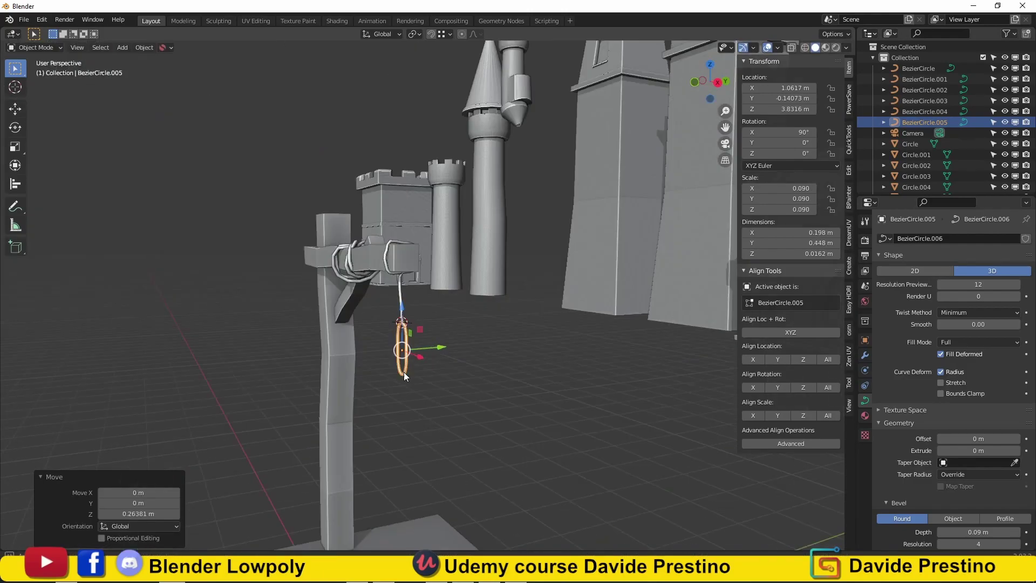
{"action": "scroll", "coordinate": [464, 302], "scroll_direction": "up", "scroll_amount": 4}
{"action": "scroll", "coordinate": [511, 302], "scroll_direction": "up", "scroll_amount": 3}
{"action": "left_click", "coordinate": [511, 302]}
{"action": "scroll", "coordinate": [346, 378], "scroll_direction": "down", "scroll_amount": 4}
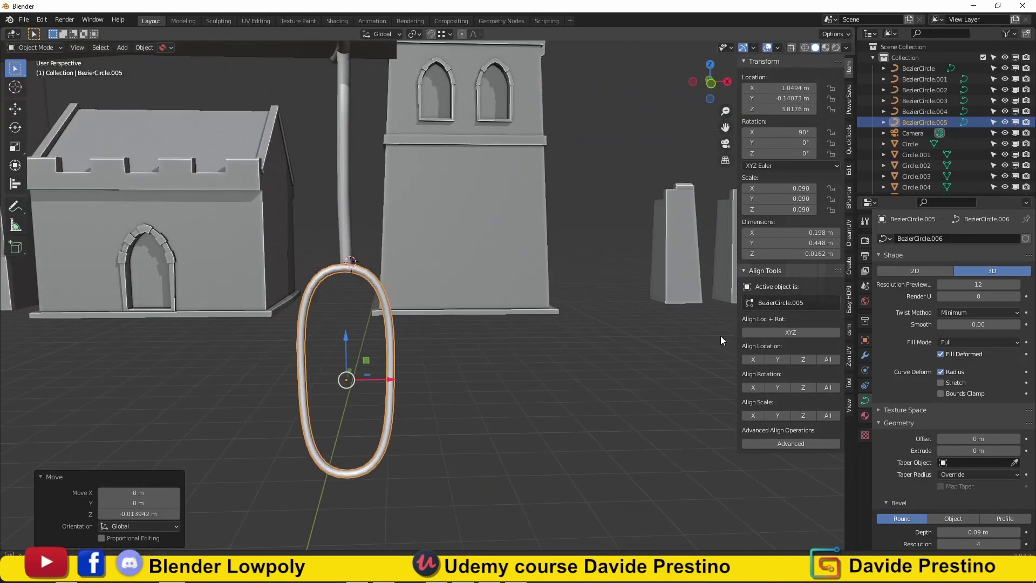
{"action": "middle_click_drag", "start_coordinate": [346, 377], "coordinate": [412, 423]}
{"action": "scroll", "coordinate": [411, 422], "scroll_direction": "up", "scroll_amount": 3}
{"action": "key", "text": "shift+a"}
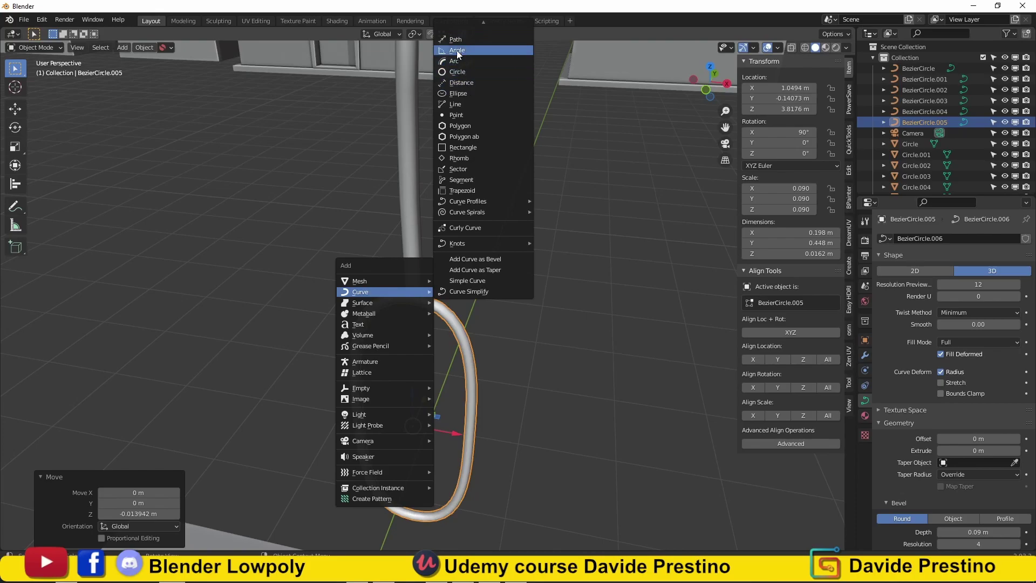
Add a tiny Bezier circle and nudge it along X onto the rope
{"action": "scroll", "coordinate": [468, 74], "scroll_direction": "up", "scroll_amount": 3}
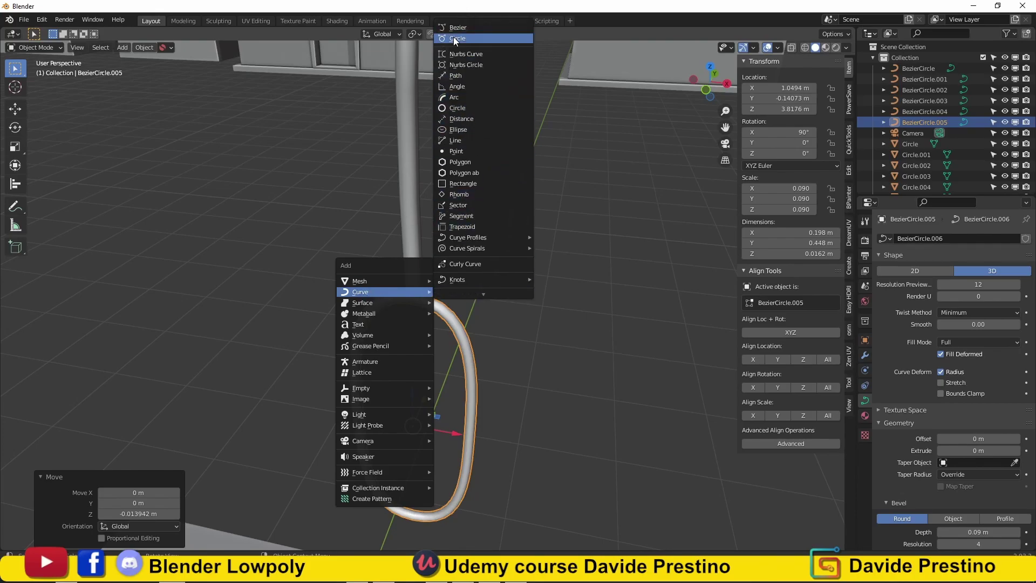
{"action": "left_click", "coordinate": [457, 40]}
{"action": "left_click", "coordinate": [419, 293]}
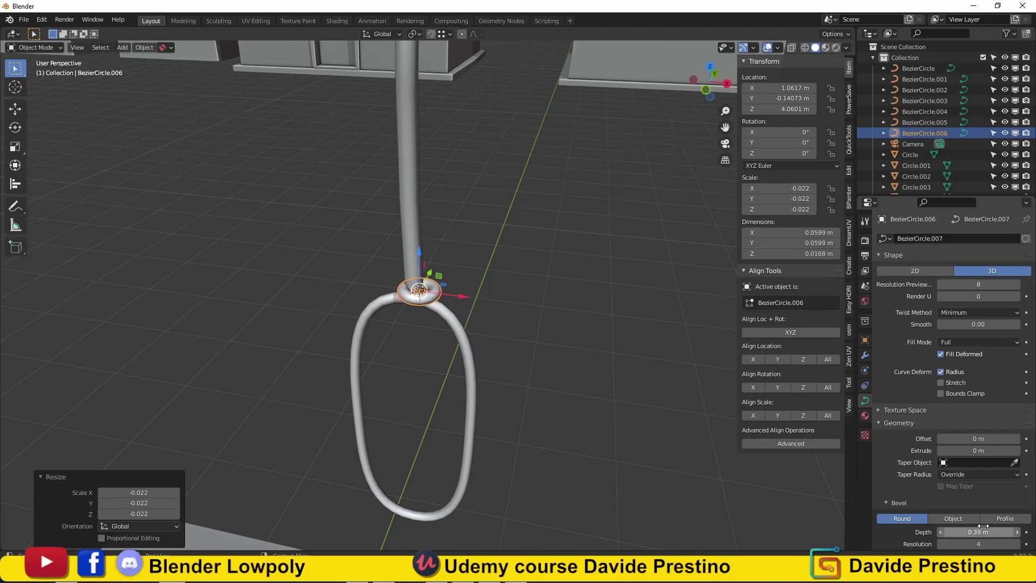
{"action": "key", "text": "g"}
{"action": "key", "text": "x"}
{"action": "left_click", "coordinate": [829, 446]}
{"action": "middle_click_drag", "start_coordinate": [441, 289], "coordinate": [432, 217]}
{"action": "scroll", "coordinate": [431, 217], "scroll_direction": "up", "scroll_amount": 3}
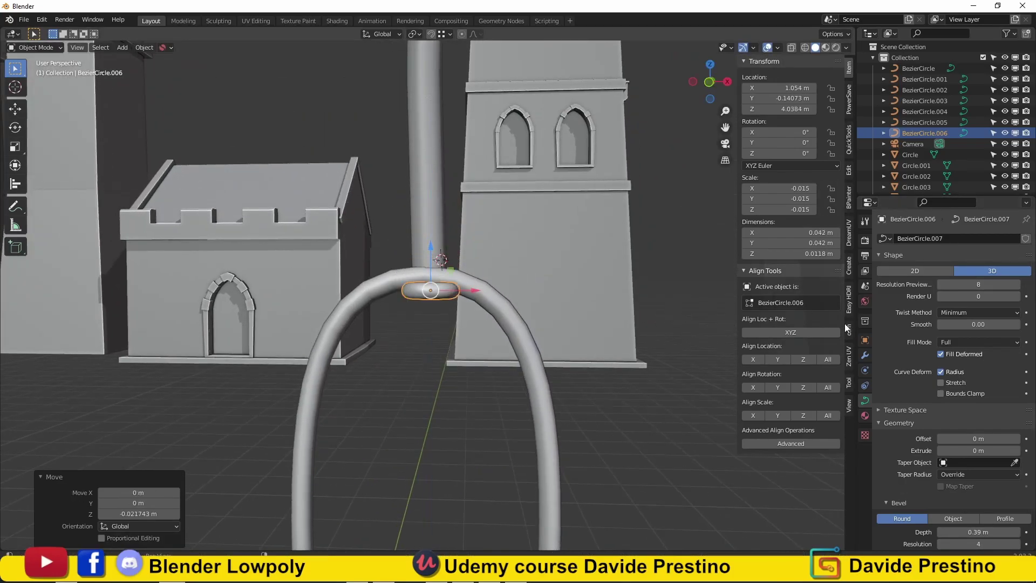
Give the small ring an Array modifier with a count of 17 to form a coil
{"action": "left_click", "coordinate": [865, 356]}
{"action": "left_click", "coordinate": [952, 263]}
{"action": "left_click", "coordinate": [831, 283]}
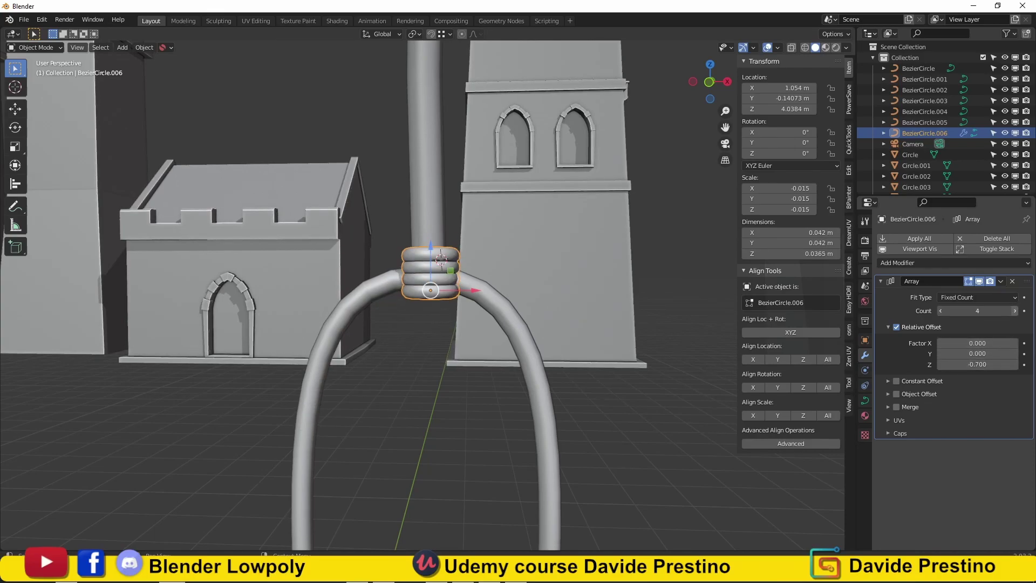
{"action": "left_click", "coordinate": [1015, 311]}
{"action": "left_click", "coordinate": [1015, 311]}
{"action": "left_click", "coordinate": [1015, 311]}
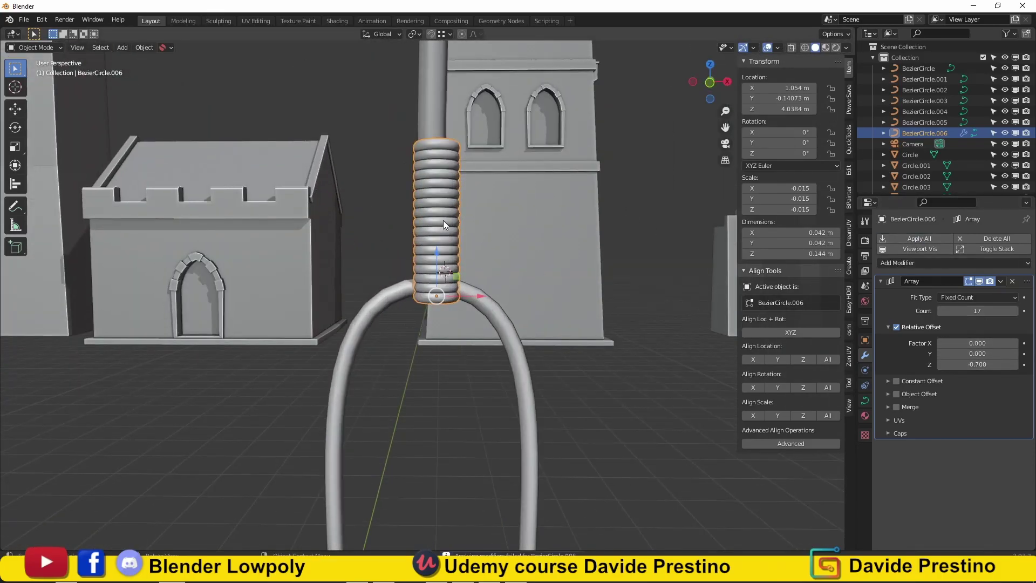
Convert the coil to a mesh and reshape its upper rings
{"action": "right_click", "coordinate": [443, 220]}
{"action": "left_click", "coordinate": [534, 337]}
{"action": "key", "text": "Tab"}
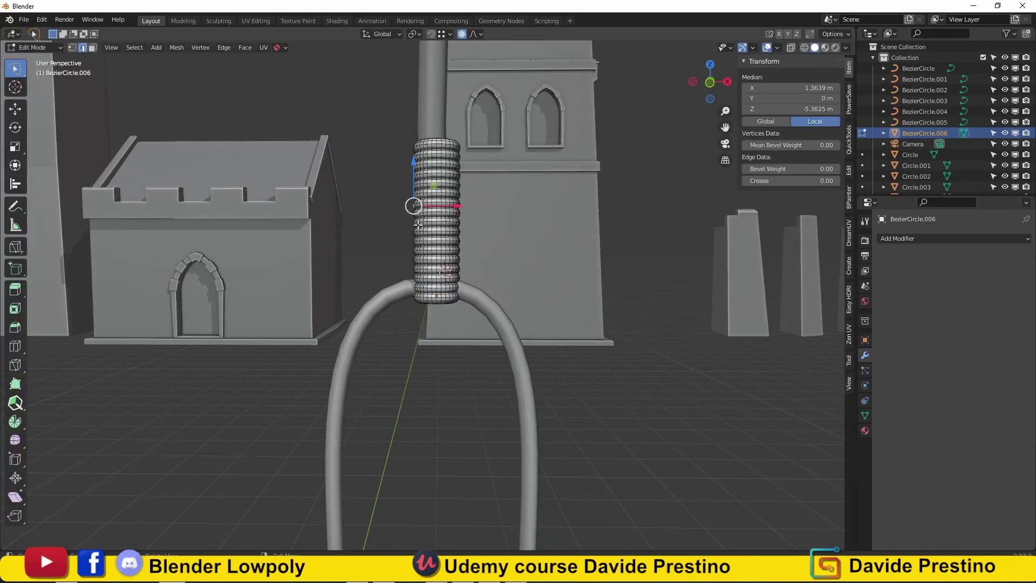
{"action": "key", "text": "r"}
{"action": "left_click", "coordinate": [459, 285]}
{"action": "key", "text": "alt+a"}
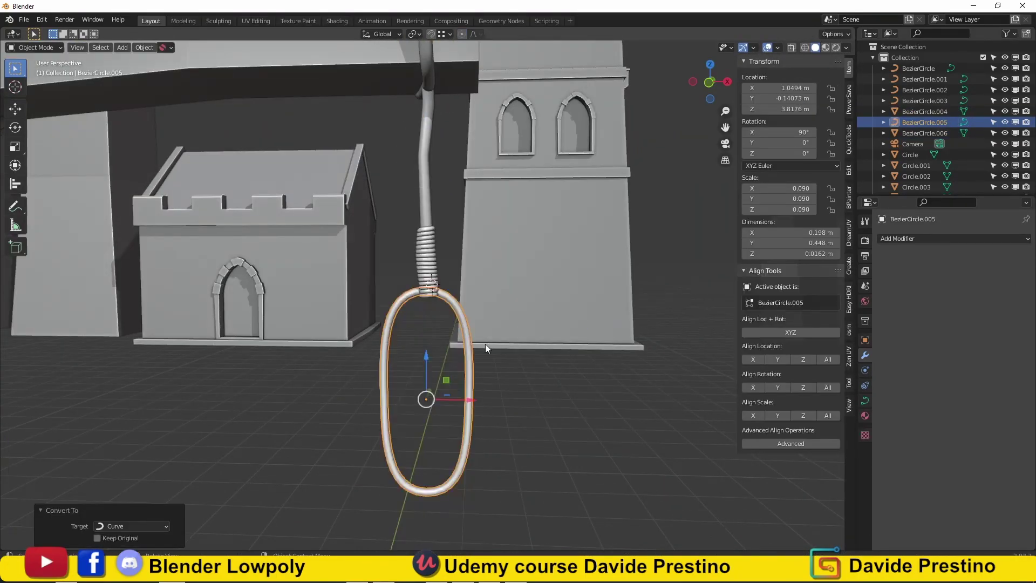
Convert the noose loop to a mesh and proportionally pull its top vertices toward the coil
{"action": "right_click", "coordinate": [473, 336]}
{"action": "mouse_move", "coordinate": [437, 336]}
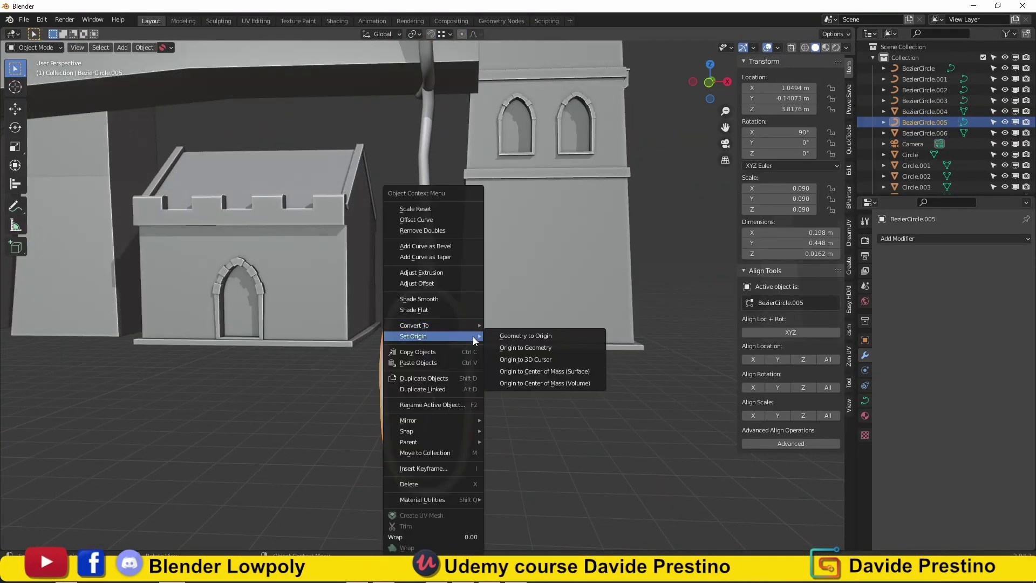
{"action": "left_click", "coordinate": [508, 337]}
{"action": "key", "text": "Tab"}
{"action": "left_click", "coordinate": [395, 381]}
{"action": "key", "text": "g"}
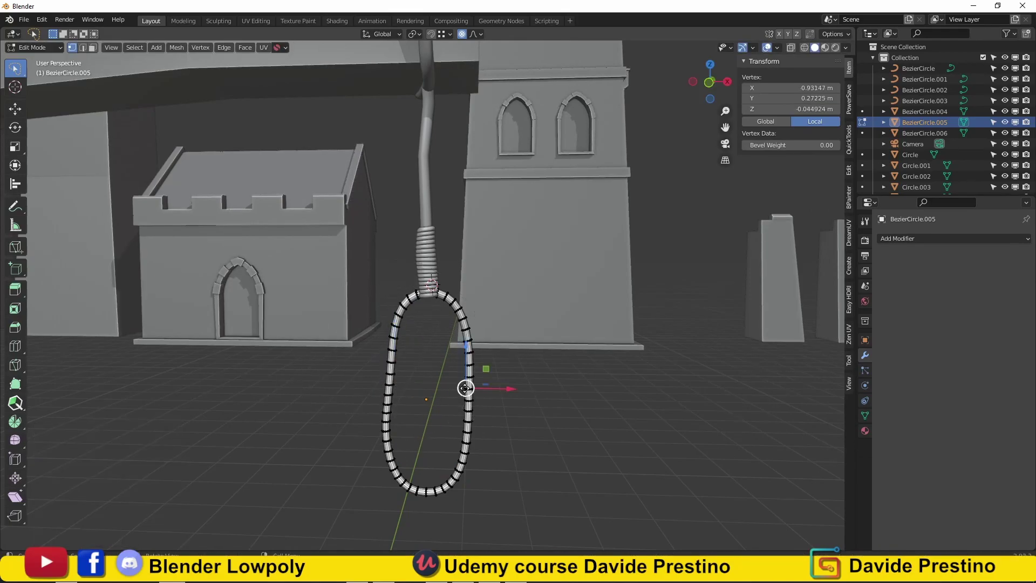
{"action": "left_click", "coordinate": [465, 387]}
{"action": "key", "text": "g"}
{"action": "left_click", "coordinate": [416, 301]}
{"action": "key", "text": "g"}
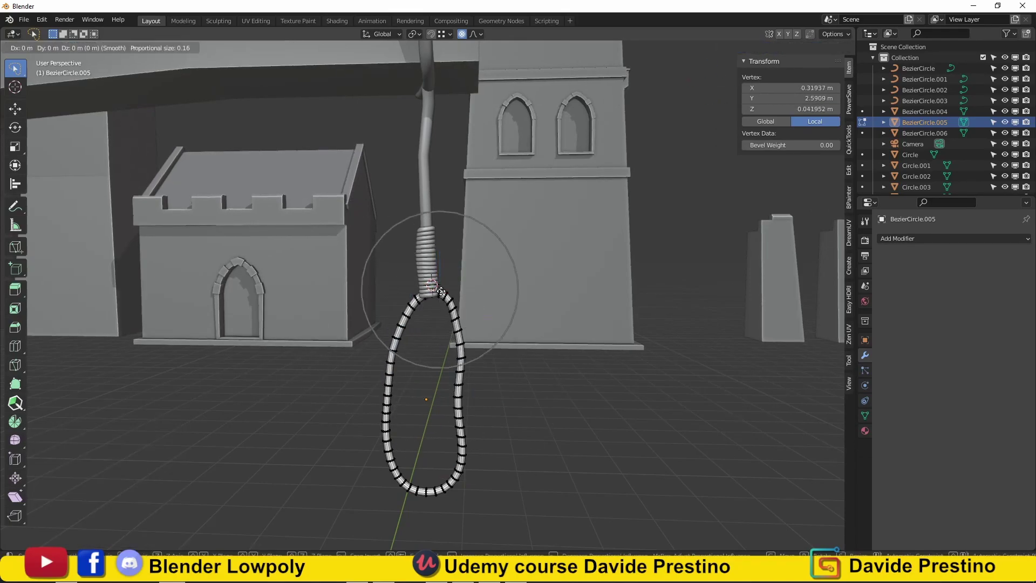
{"action": "left_click", "coordinate": [456, 398]}
{"action": "left_click", "coordinate": [417, 491]}
{"action": "key", "text": "Tab"}
Select the hanging rope
{"action": "middle_click_drag", "start_coordinate": [418, 491], "coordinate": [540, 371]}
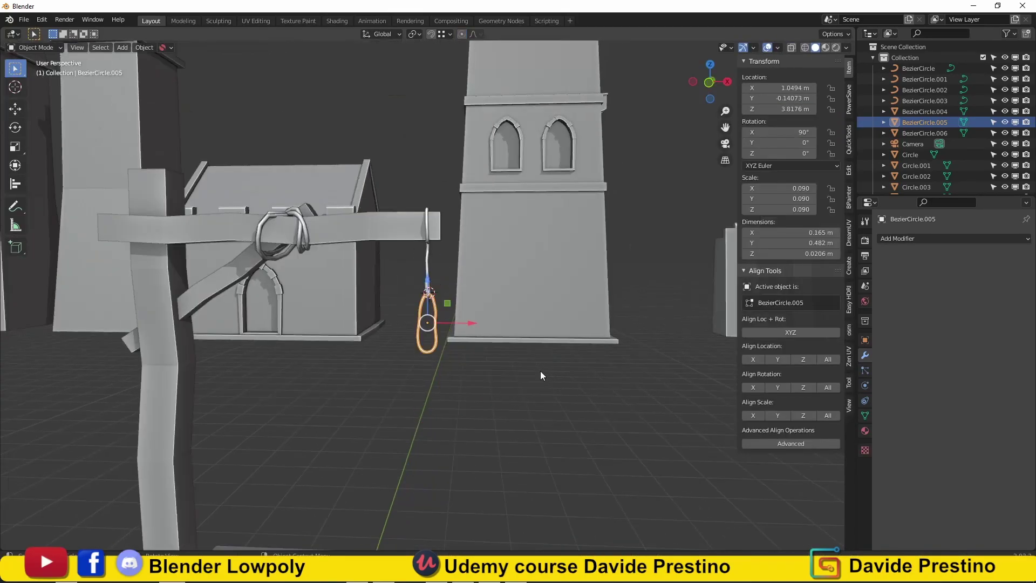
{"action": "scroll", "coordinate": [384, 390], "scroll_direction": "down", "scroll_amount": 3}
{"action": "scroll", "coordinate": [506, 273], "scroll_direction": "up", "scroll_amount": 5}
{"action": "left_click", "coordinate": [506, 273]}
Convert the three remaining rope and beam-wrap curves to meshes
{"action": "right_click", "coordinate": [250, 258]}
{"action": "mouse_move", "coordinate": [202, 252]}
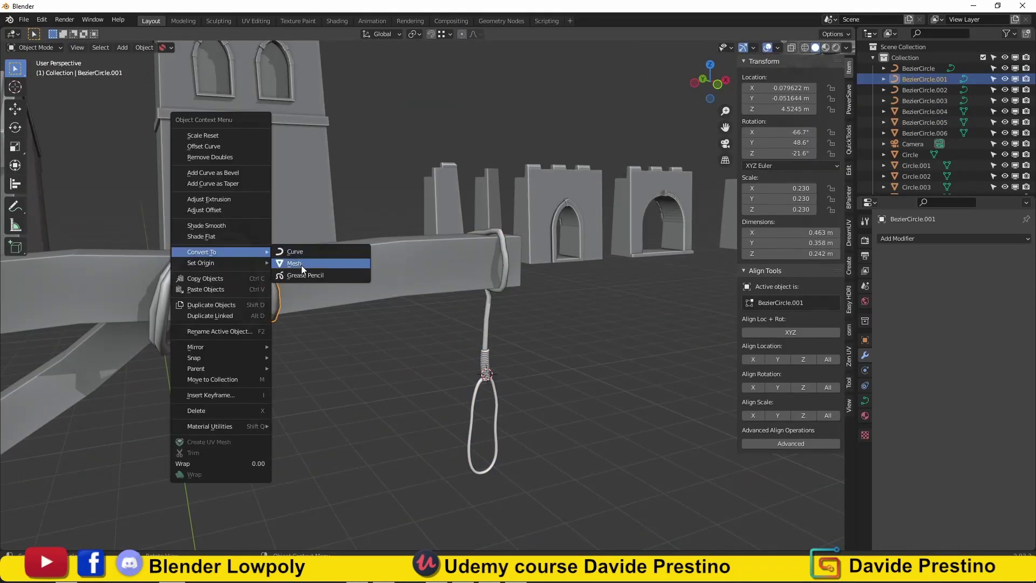
{"action": "left_click", "coordinate": [301, 264]}
{"action": "right_click", "coordinate": [237, 243]}
{"action": "left_click", "coordinate": [302, 261]}
{"action": "right_click", "coordinate": [195, 254]}
{"action": "left_click", "coordinate": [229, 262]}
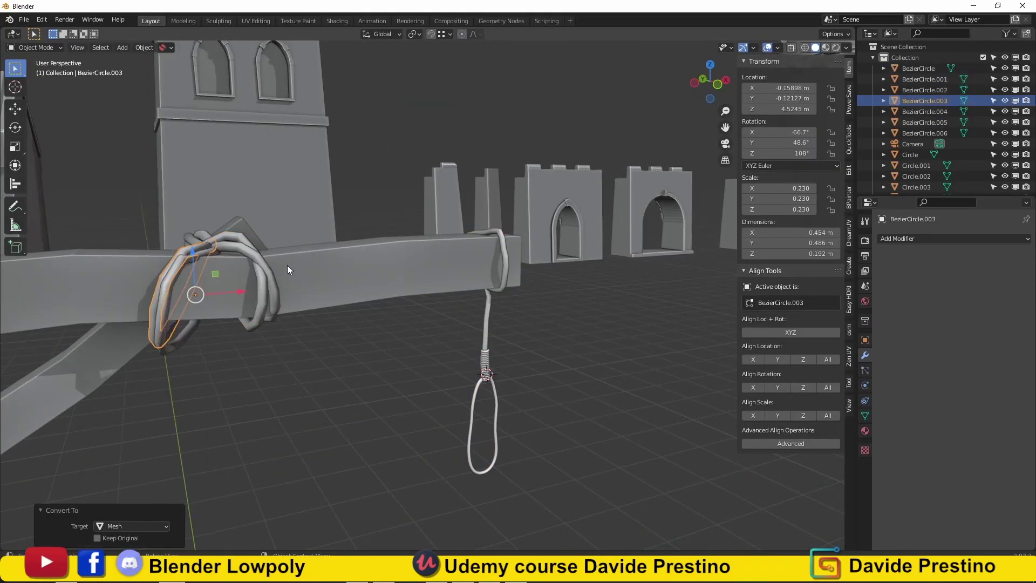
Drop the noose lower on the rope and adjust the rope's stretched shape
{"action": "middle_click_drag", "start_coordinate": [287, 264], "coordinate": [537, 404]}
{"action": "left_click", "coordinate": [421, 197]}
{"action": "scroll", "coordinate": [578, 268], "scroll_direction": "up", "scroll_amount": 3}
{"action": "mouse_move", "coordinate": [578, 268]}
{"action": "middle_mouse_down"}
{"action": "mouse_move", "coordinate": [584, 256]}
{"action": "mouse_move", "coordinate": [517, 204]}
{"action": "middle_mouse_up"}
{"action": "left_click", "coordinate": [521, 340]}
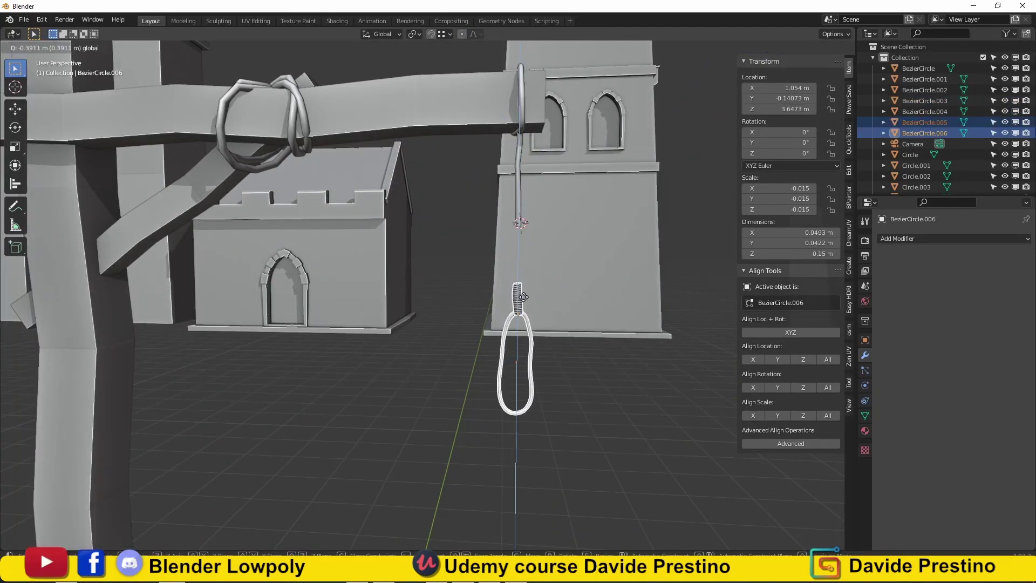
{"action": "left_click", "coordinate": [522, 227]}
{"action": "key", "text": "Tab"}
{"action": "left_click", "coordinate": [527, 270]}
{"action": "key", "text": "Tab"}
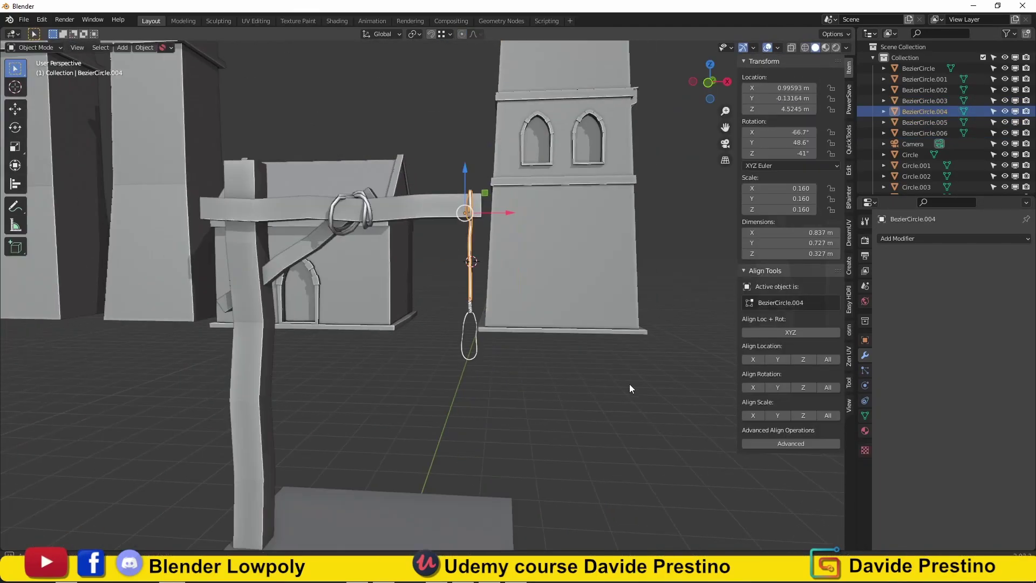
Resize the noose, then select the coil, noose loop and a beam wrap together
{"action": "middle_click_drag", "start_coordinate": [527, 269], "coordinate": [34, 386]}
{"action": "scroll", "coordinate": [426, 398], "scroll_direction": "up", "scroll_amount": 3}
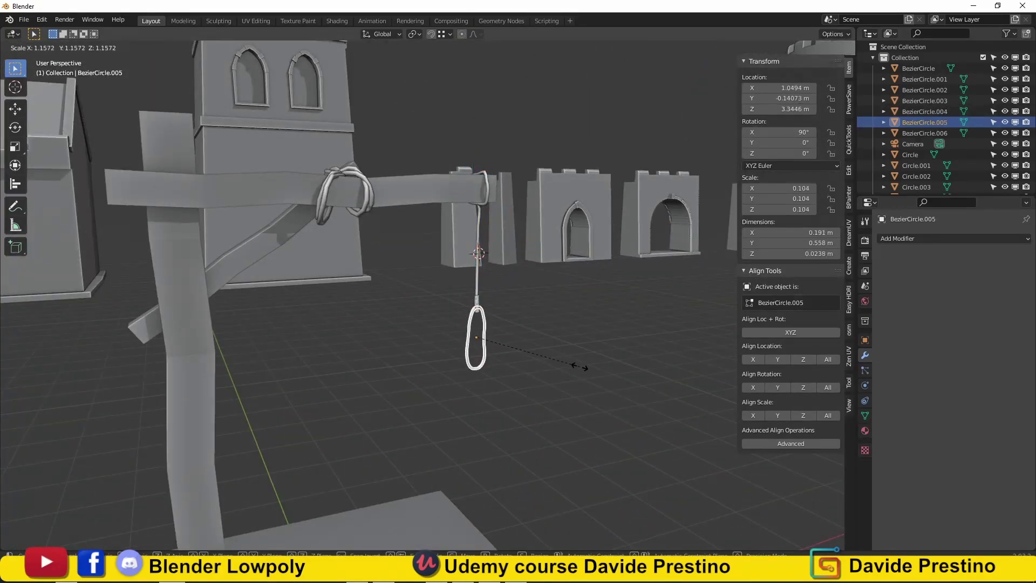
{"action": "left_click", "coordinate": [586, 368]}
{"action": "middle_click_drag", "start_coordinate": [585, 368], "coordinate": [498, 316]}
{"action": "left_click", "coordinate": [499, 316]}
{"action": "left_click", "coordinate": [651, 320]}
{"action": "mouse_move", "coordinate": [652, 320]}
{"action": "middle_mouse_down"}
{"action": "mouse_move", "coordinate": [588, 377]}
{"action": "mouse_move", "coordinate": [490, 423]}
{"action": "middle_mouse_up"}
{"action": "scroll", "coordinate": [459, 258], "scroll_direction": "up", "scroll_amount": 3}
{"action": "left_click", "coordinate": [460, 257], "text": "shift"}
{"action": "middle_click_drag", "start_coordinate": [349, 226], "coordinate": [336, 294]}
{"action": "left_click", "coordinate": [336, 294], "text": "shift"}
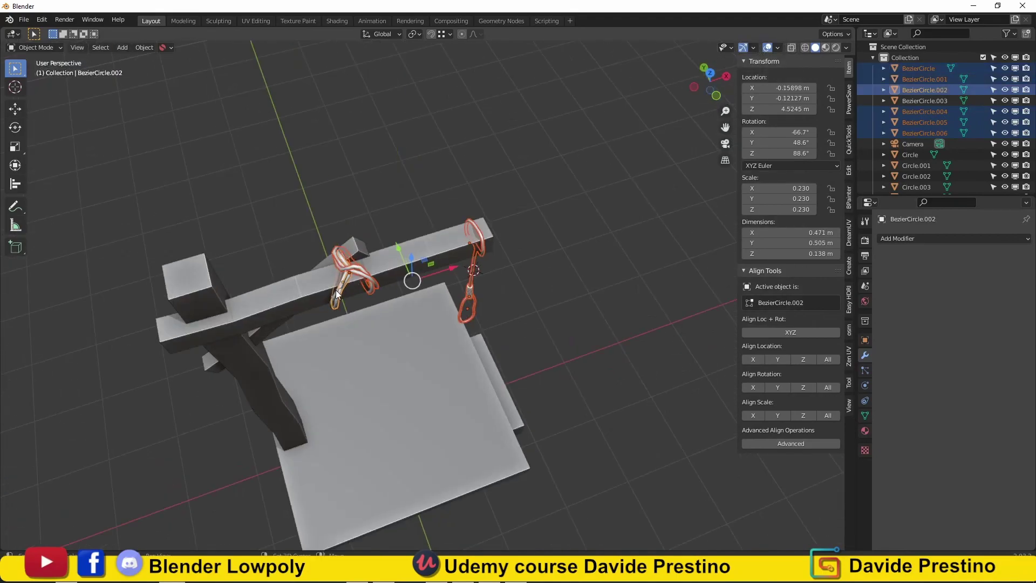
{"action": "middle_click_drag", "start_coordinate": [227, 311], "coordinate": [412, 239]}
Select the platform Cube.008 and move the gallows 59.124 m along negative X
{"action": "left_click", "coordinate": [393, 348]}
{"action": "scroll", "coordinate": [415, 357], "scroll_direction": "down", "scroll_amount": 5}
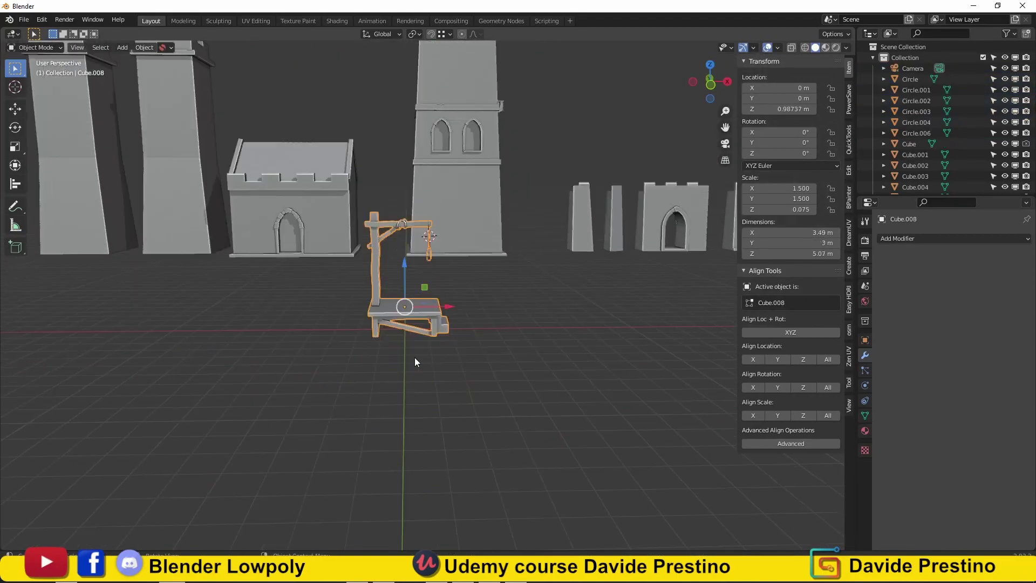
{"action": "scroll", "coordinate": [536, 397], "scroll_direction": "down", "scroll_amount": 3}
{"action": "key", "text": "g"}
{"action": "key", "text": "x"}
{"action": "left_click", "coordinate": [414, 383]}
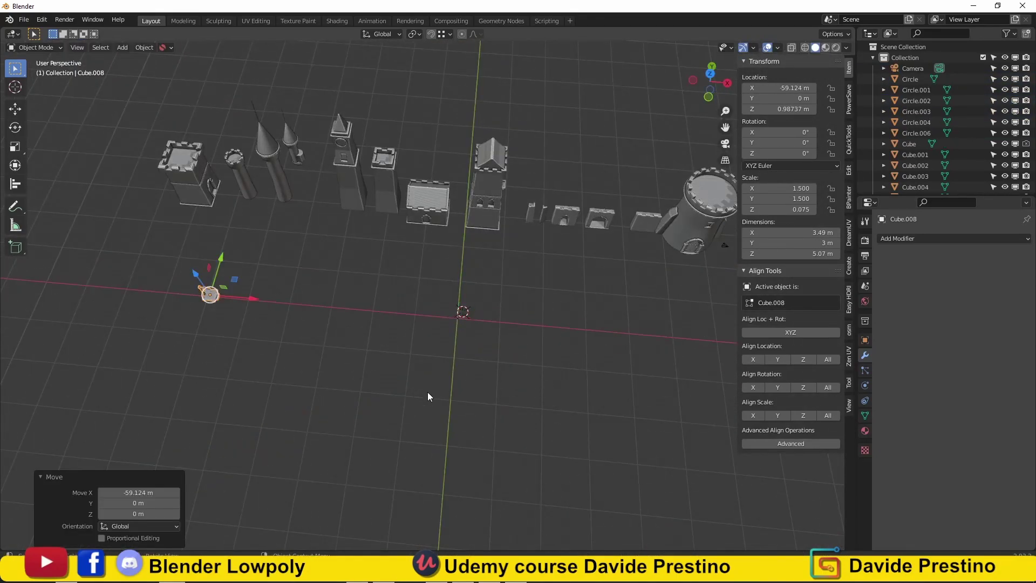
Select the row of wall pieces, scale them up, and apply their scale
{"action": "mouse_move", "coordinate": [427, 392]}
{"action": "middle_mouse_down"}
{"action": "mouse_move", "coordinate": [342, 313]}
{"action": "mouse_move", "coordinate": [581, 351]}
{"action": "middle_mouse_up"}
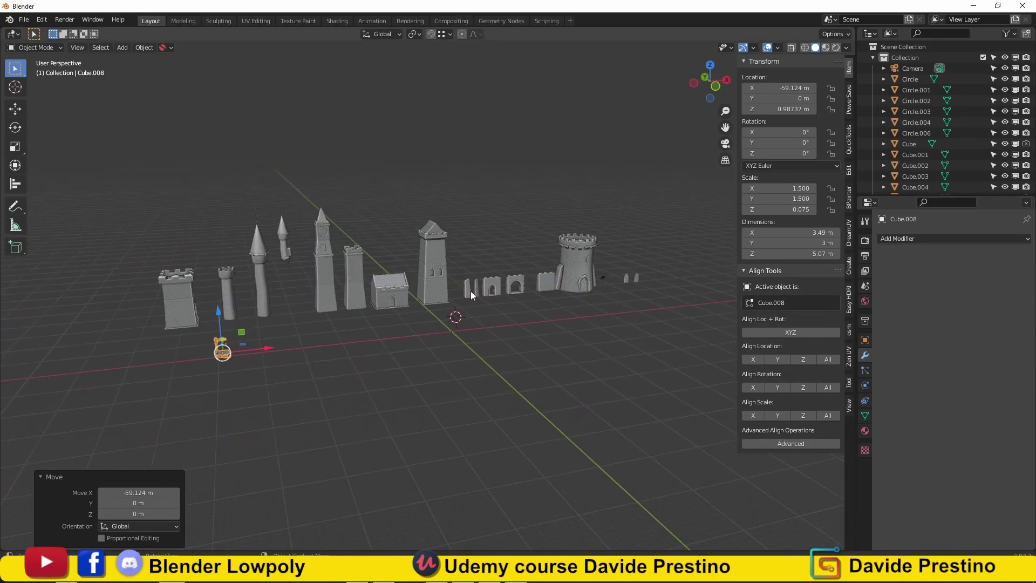
{"action": "key", "text": "KP_1"}
{"action": "scroll", "coordinate": [562, 285], "scroll_direction": "up", "scroll_amount": 3}
{"action": "left_click", "coordinate": [330, 319]}
{"action": "middle_click_drag", "start_coordinate": [521, 343], "coordinate": [494, 342], "text": "shift"}
{"action": "key", "text": "s"}
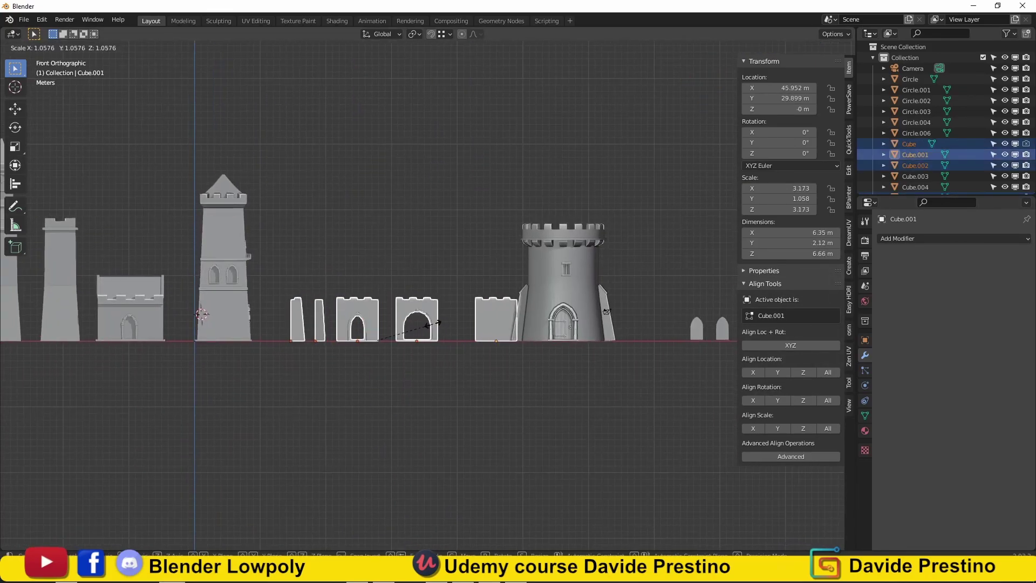
{"action": "left_click", "coordinate": [453, 323]}
{"action": "key", "text": "ctrl+a"}
{"action": "left_click", "coordinate": [407, 370]}
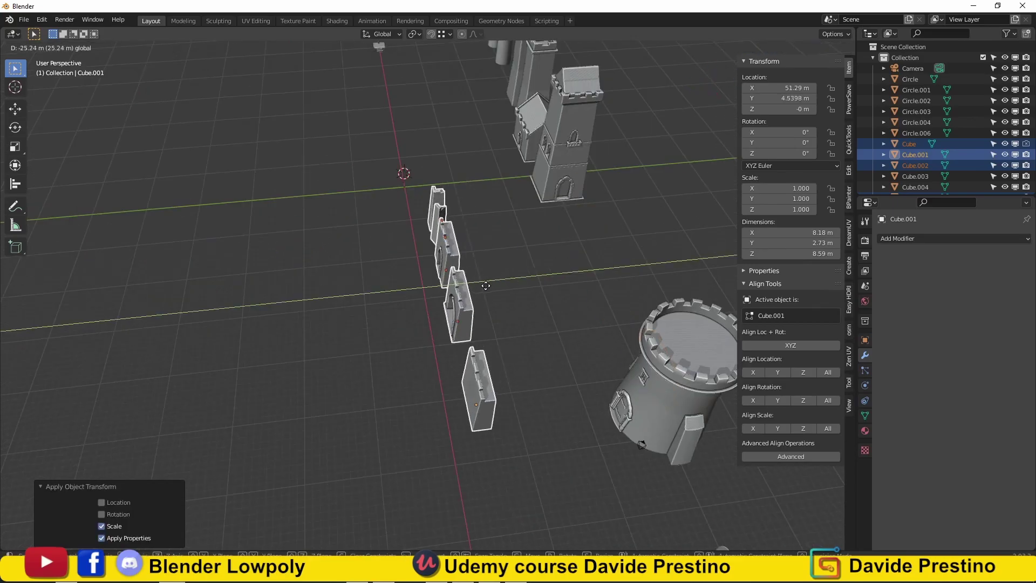
Select the arched wall piece and orbit in close on it
{"action": "middle_click_drag", "start_coordinate": [407, 370], "coordinate": [632, 280]}
{"action": "scroll", "coordinate": [633, 280], "scroll_direction": "up", "scroll_amount": 3}
{"action": "middle_click_drag", "start_coordinate": [546, 314], "coordinate": [232, 312]}
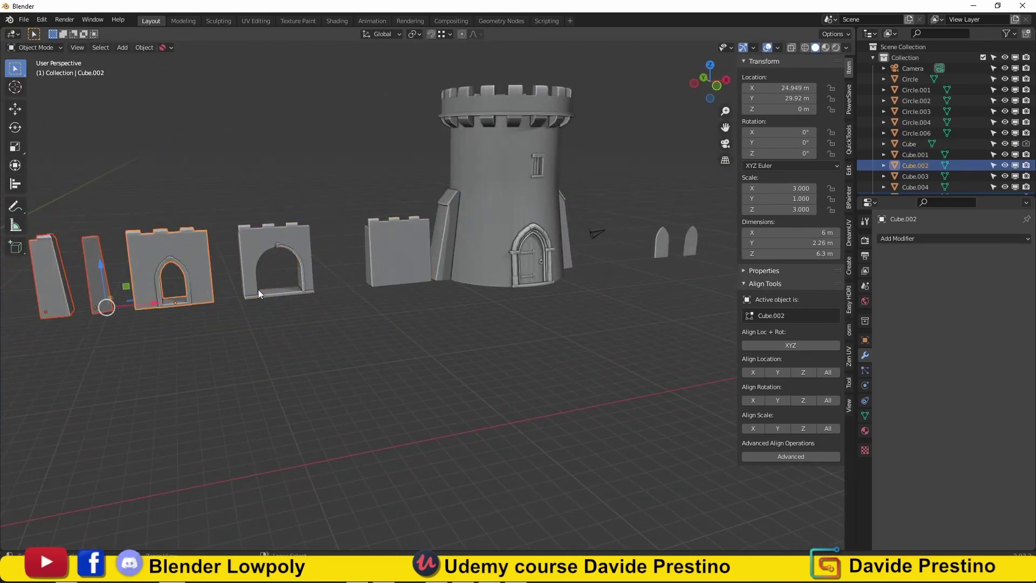
{"action": "left_click", "coordinate": [258, 289]}
{"action": "middle_click_drag", "start_coordinate": [281, 247], "coordinate": [562, 370]}
Select the arch's linked trim geometry and try a Mirror modifier on it, then undo it
{"action": "key", "text": "Tab"}
{"action": "scroll", "coordinate": [411, 259], "scroll_direction": "up", "scroll_amount": 4}
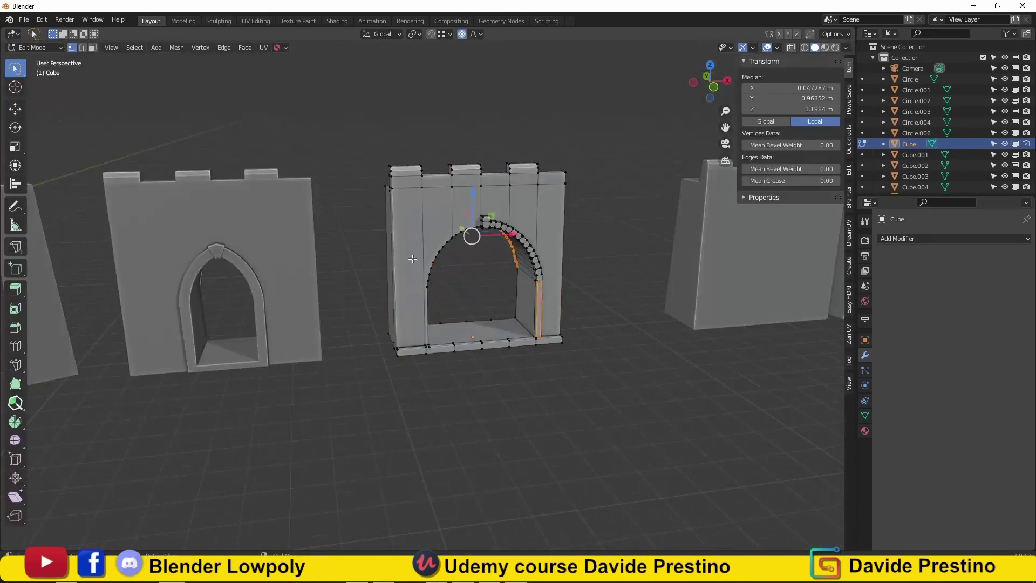
{"action": "key", "text": "ctrl+l"}
{"action": "middle_click_drag", "start_coordinate": [412, 259], "coordinate": [426, 297]}
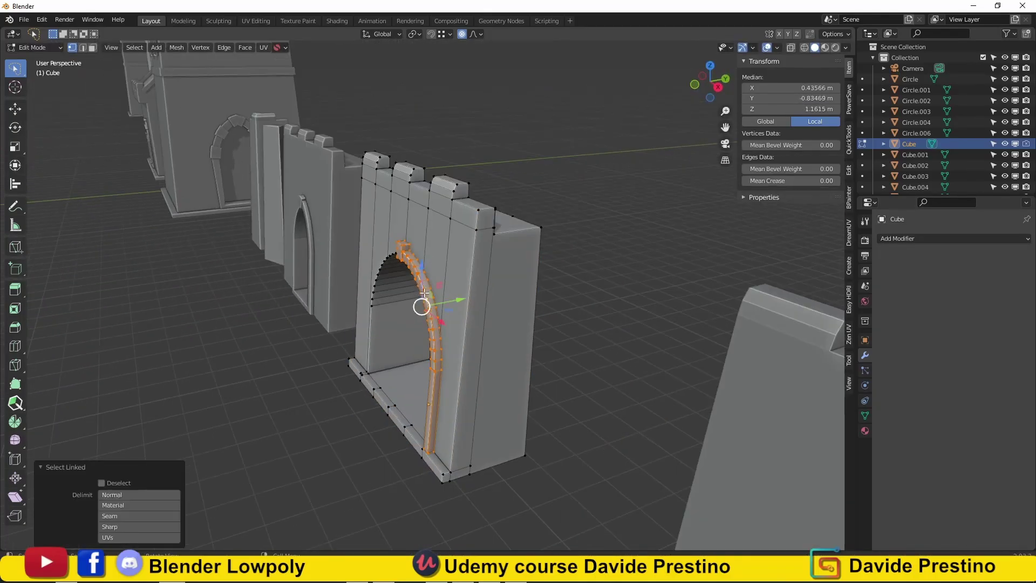
{"action": "key", "text": "Tab"}
{"action": "left_click", "coordinate": [473, 335]}
{"action": "left_click", "coordinate": [954, 239]}
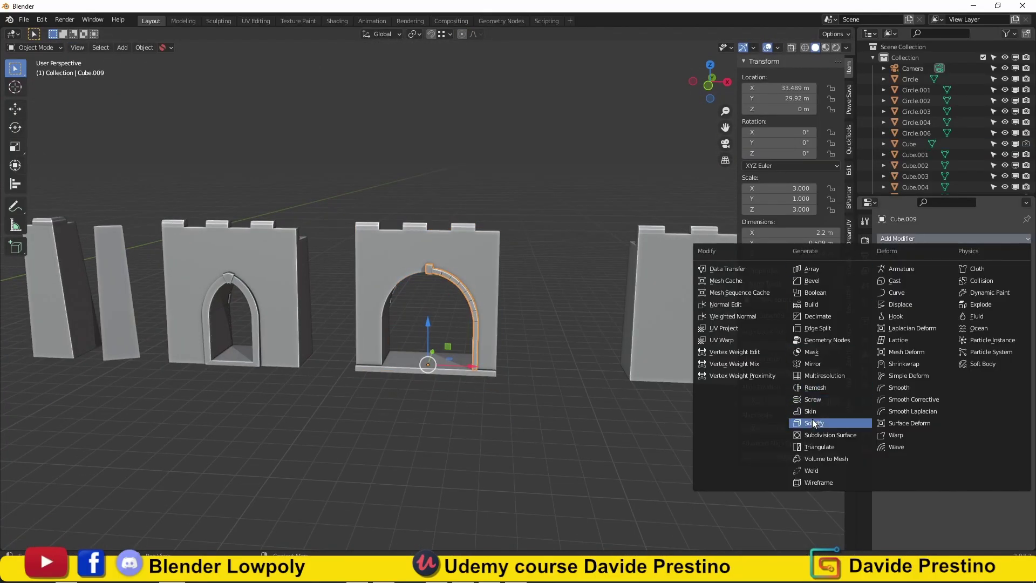
{"action": "left_click", "coordinate": [861, 363]}
{"action": "key", "text": "ctrl+z"}
{"action": "key", "text": "ctrl+z"}
Scale the arched wall and the other walls up by 1.336
{"action": "mouse_move", "coordinate": [452, 289]}
{"action": "middle_mouse_down"}
{"action": "mouse_move", "coordinate": [251, 298]}
{"action": "mouse_move", "coordinate": [285, 309]}
{"action": "middle_mouse_up"}
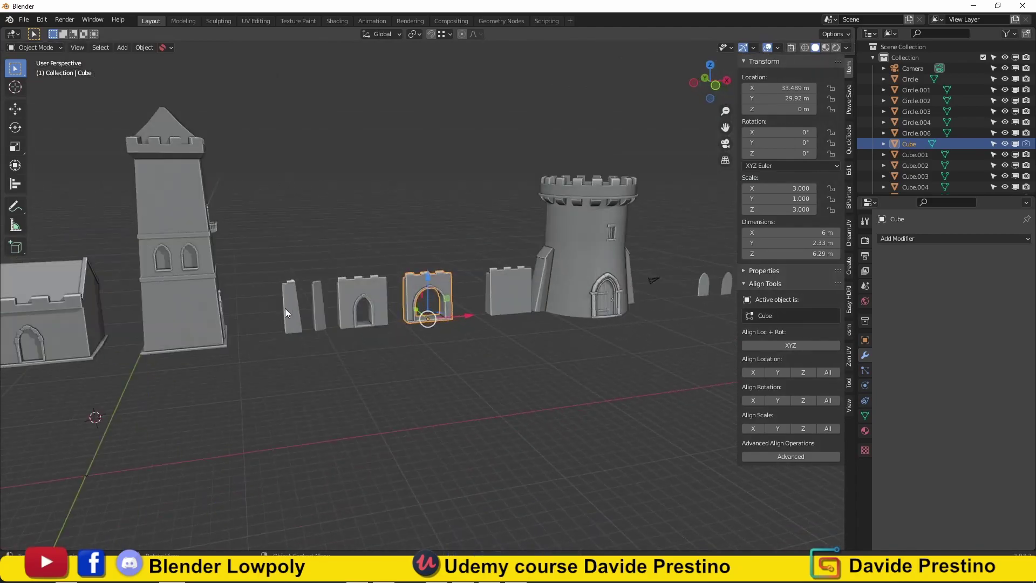
{"action": "left_click", "coordinate": [348, 291], "text": "shift"}
{"action": "key", "text": "KP_1"}
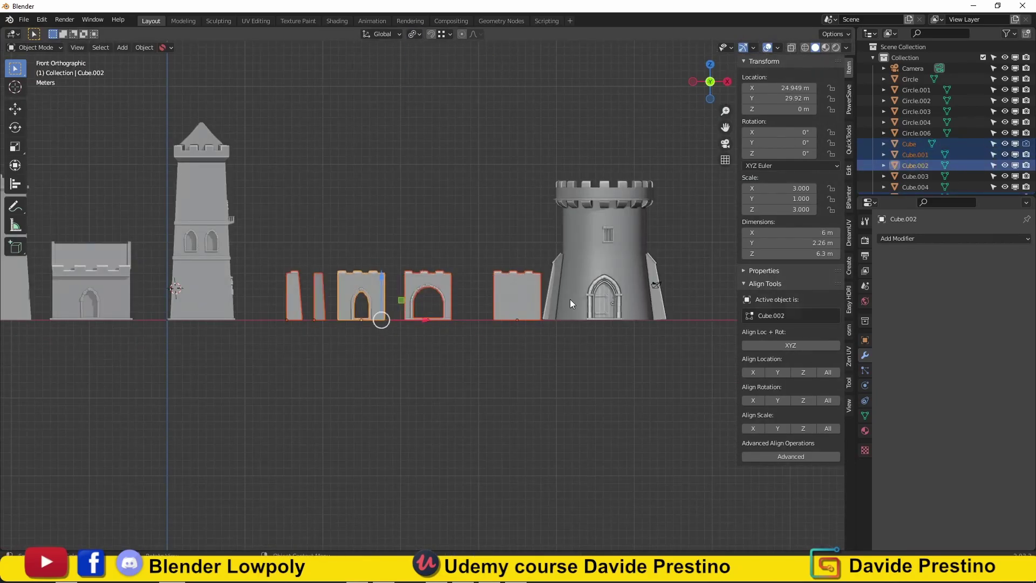
{"action": "left_click", "coordinate": [517, 294], "text": "shift"}
{"action": "key", "text": "s"}
{"action": "left_click", "coordinate": [715, 317]}
{"action": "middle_click_drag", "start_coordinate": [715, 317], "coordinate": [353, 377]}
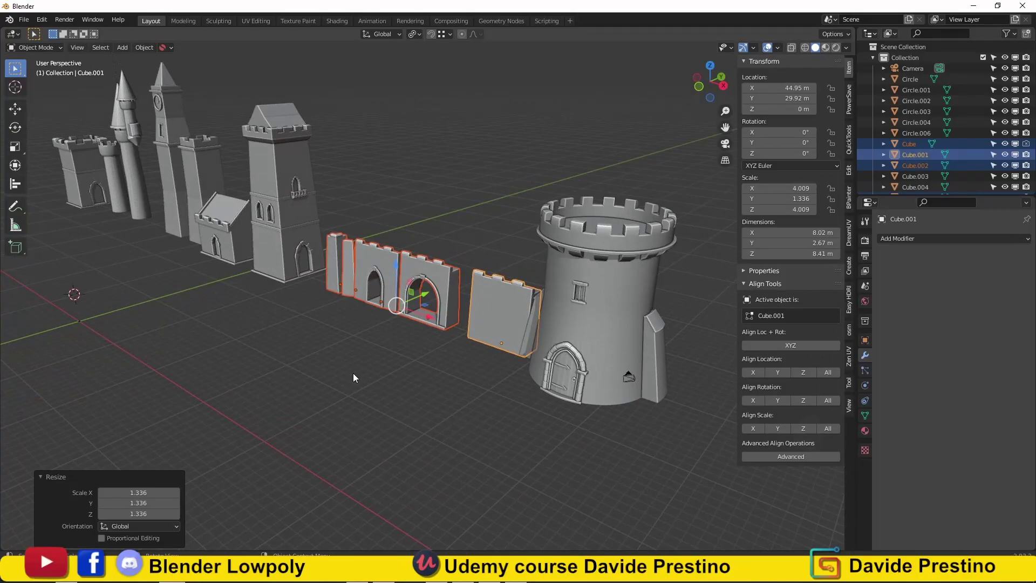
Pull the arched gate wall 11.166 m forward along negative Y and check it in front view
{"action": "key", "text": "KP_Decimal"}
{"action": "middle_click_drag", "start_coordinate": [427, 319], "coordinate": [410, 302]}
{"action": "left_click", "coordinate": [432, 292]}
{"action": "key", "text": "g"}
{"action": "key", "text": "y"}
{"action": "left_click", "coordinate": [347, 359]}
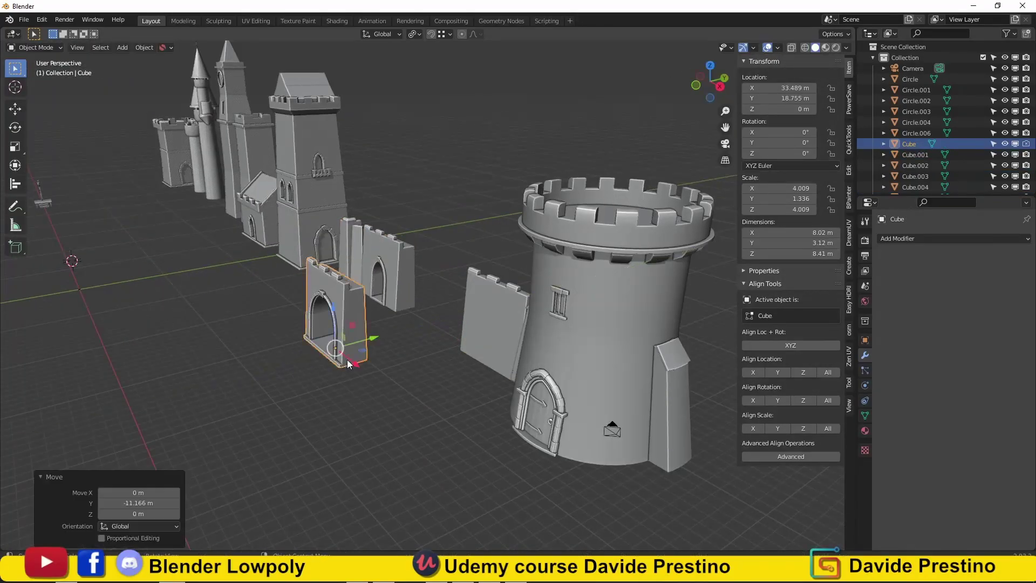
{"action": "key", "text": "KP_1"}
{"action": "scroll", "coordinate": [446, 364], "scroll_direction": "up", "scroll_amount": 2}
Add a grid plane, discard it, and add a fresh grid with adjusted subdivisions
{"action": "scroll", "coordinate": [510, 350], "scroll_direction": "down", "scroll_amount": 2}
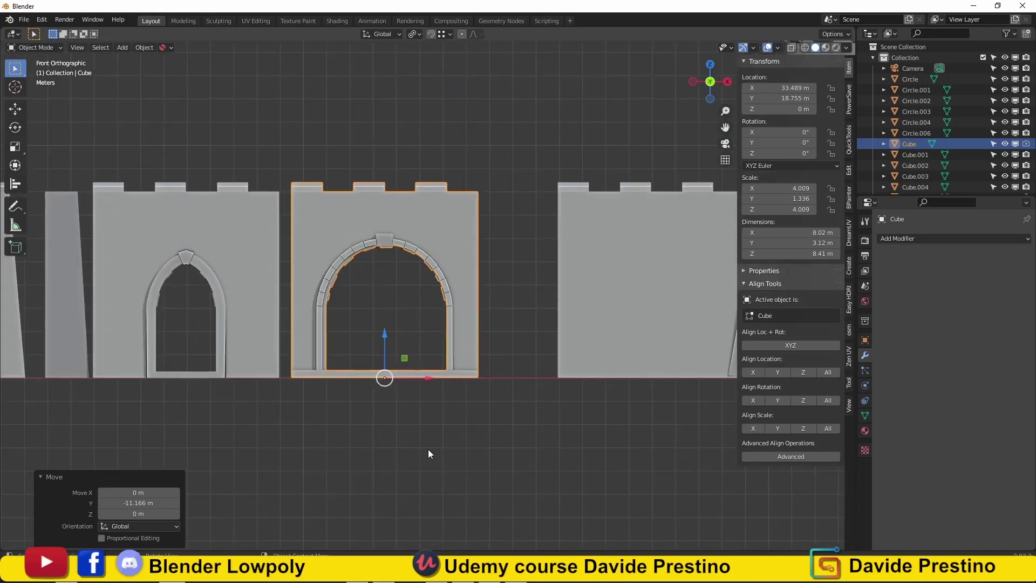
{"action": "key", "text": "shift+a"}
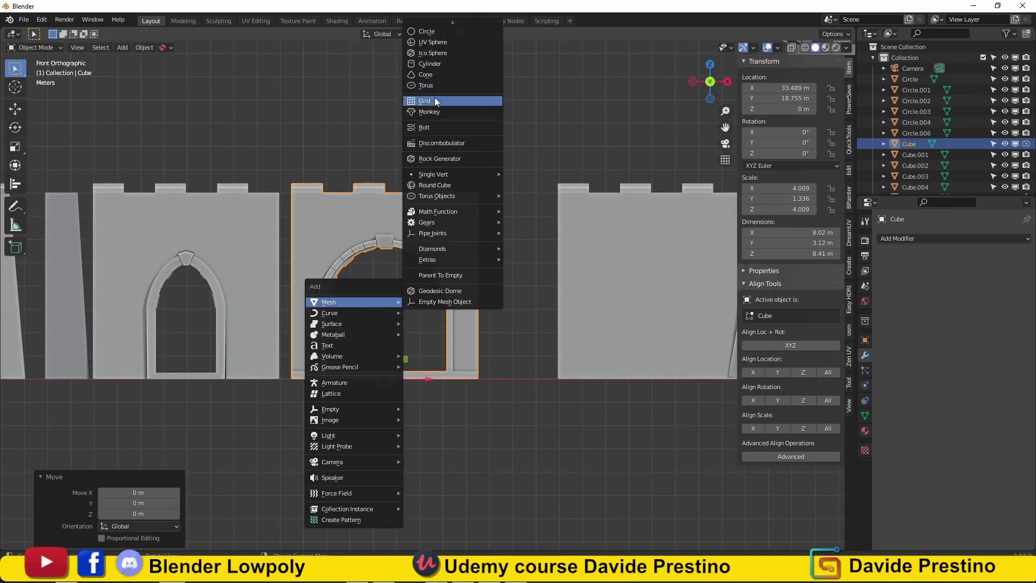
{"action": "left_click", "coordinate": [432, 99]}
{"action": "key", "text": "s"}
{"action": "left_click", "coordinate": [529, 337]}
{"action": "key", "text": "Tab"}
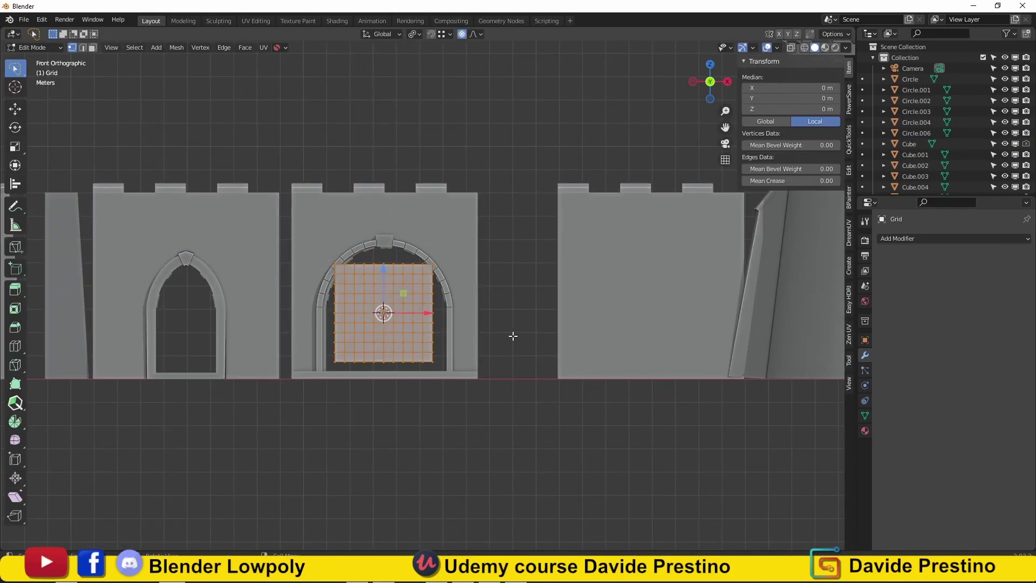
{"action": "key", "text": "Tab"}
{"action": "key", "text": "Delete"}
{"action": "key", "text": "shift+a"}
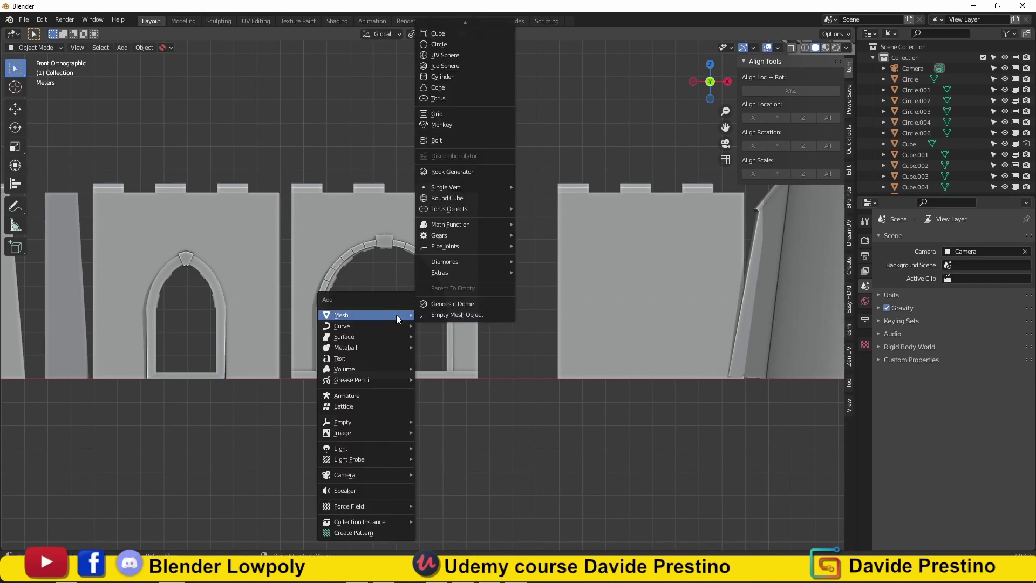
{"action": "left_click", "coordinate": [442, 114]}
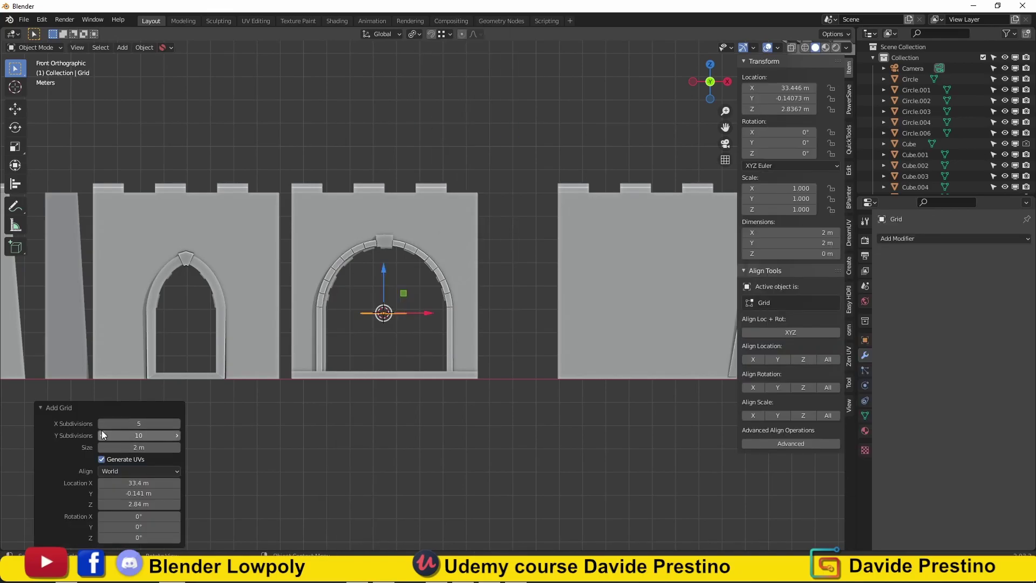
{"action": "key", "text": "x"}
{"action": "left_click", "coordinate": [423, 349]}
Stand the grid upright by rotating it 90° around X
{"action": "middle_click_drag", "start_coordinate": [466, 419], "coordinate": [308, 405]}
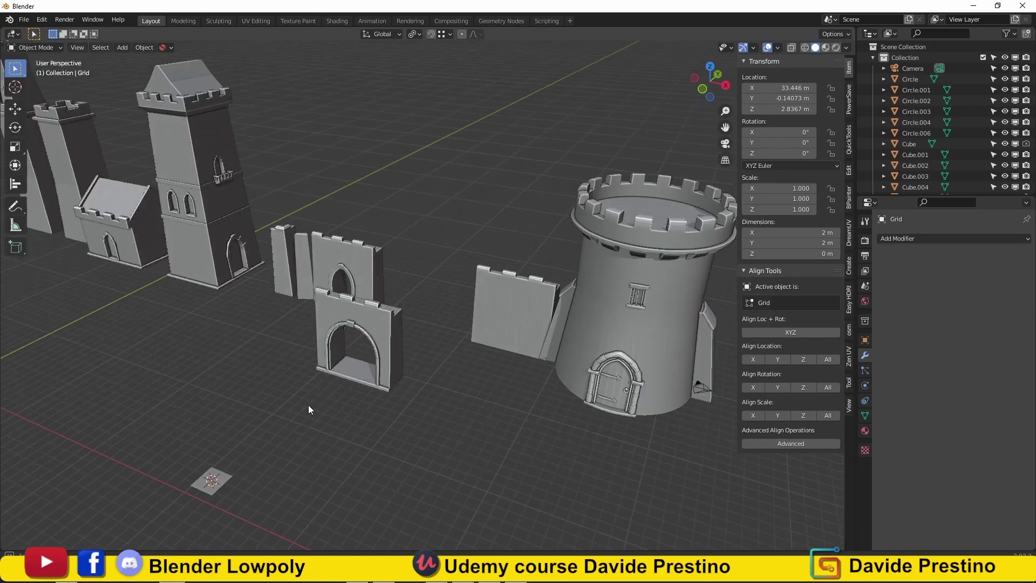
{"action": "key", "text": "KP_Decimal"}
{"action": "key", "text": "Tab"}
{"action": "key", "text": "Escape"}
{"action": "key", "text": "Tab"}
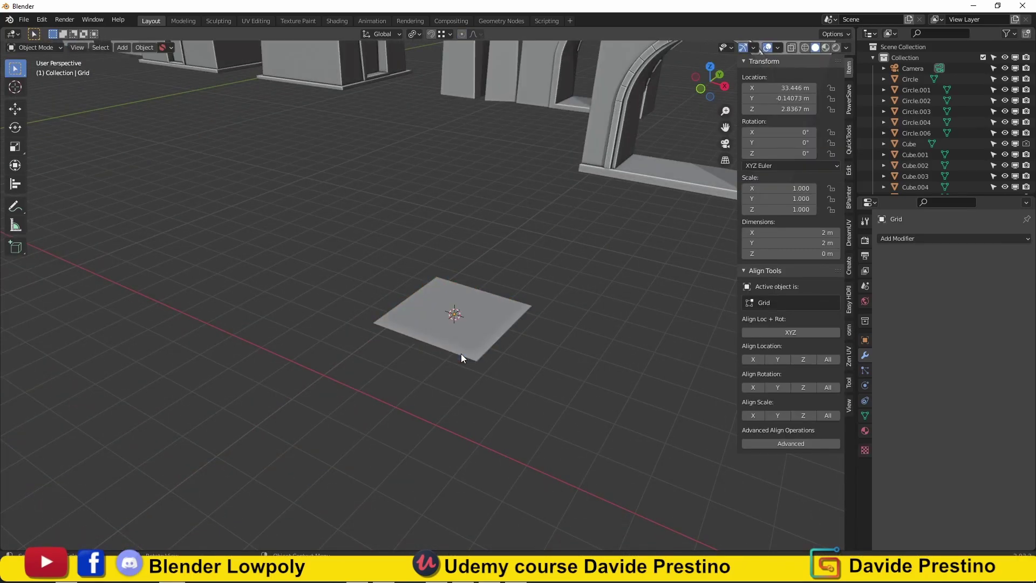
{"action": "left_click", "coordinate": [461, 354]}
{"action": "key", "text": "r"}
{"action": "key", "text": "x"}
{"action": "key", "text": "9"}
{"action": "key", "text": "0"}
{"action": "key", "text": "Return"}
Scale the grid in front view to cover the arch, enlarging it by 1.241
{"action": "key", "text": "Tab"}
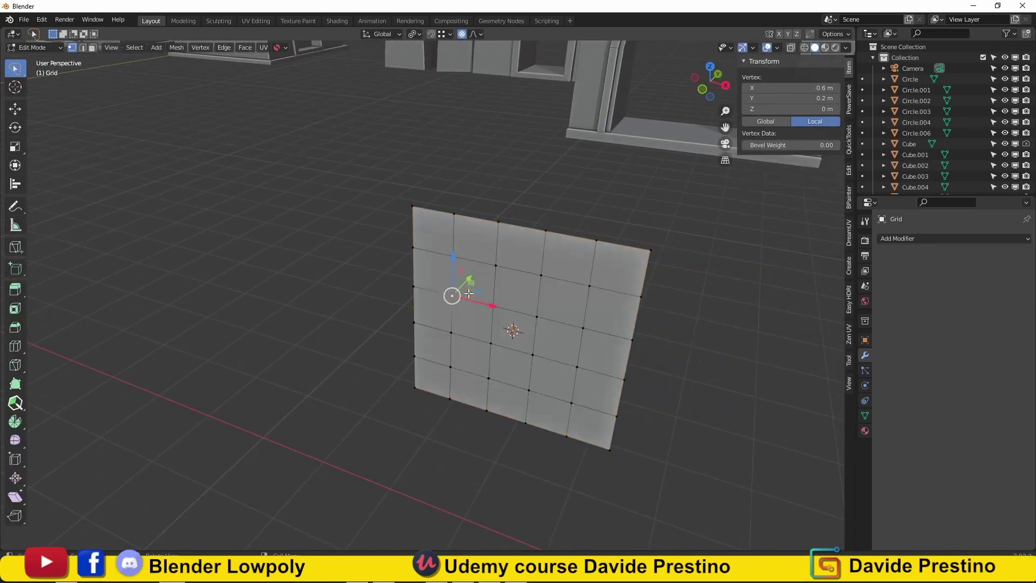
{"action": "key", "text": "KP_1"}
{"action": "key", "text": "Tab"}
{"action": "key", "text": "s"}
{"action": "left_click", "coordinate": [643, 254]}
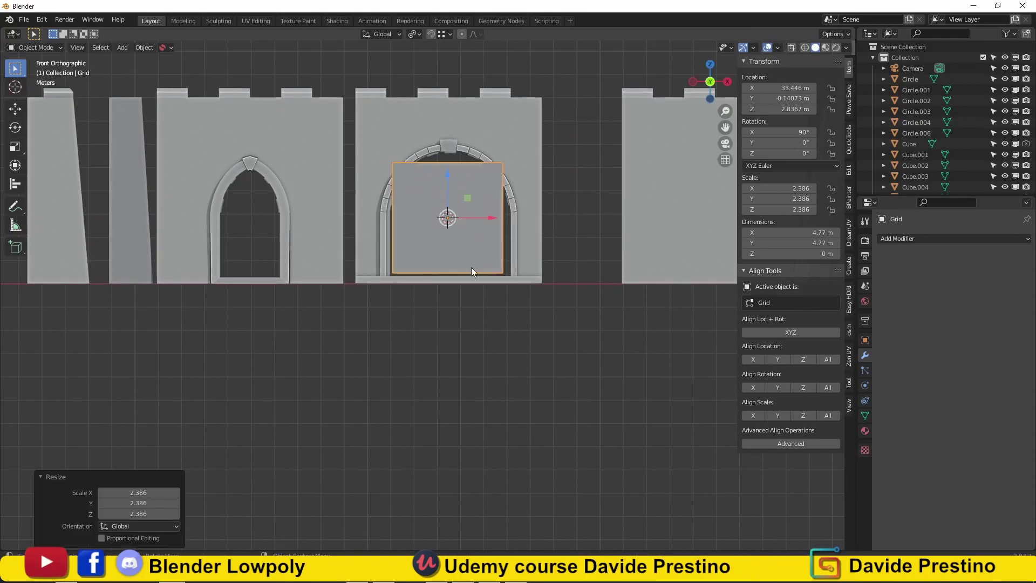
{"action": "key", "text": "a"}
{"action": "left_click", "coordinate": [480, 210]}
{"action": "key", "text": "s"}
{"action": "left_click", "coordinate": [513, 217]}
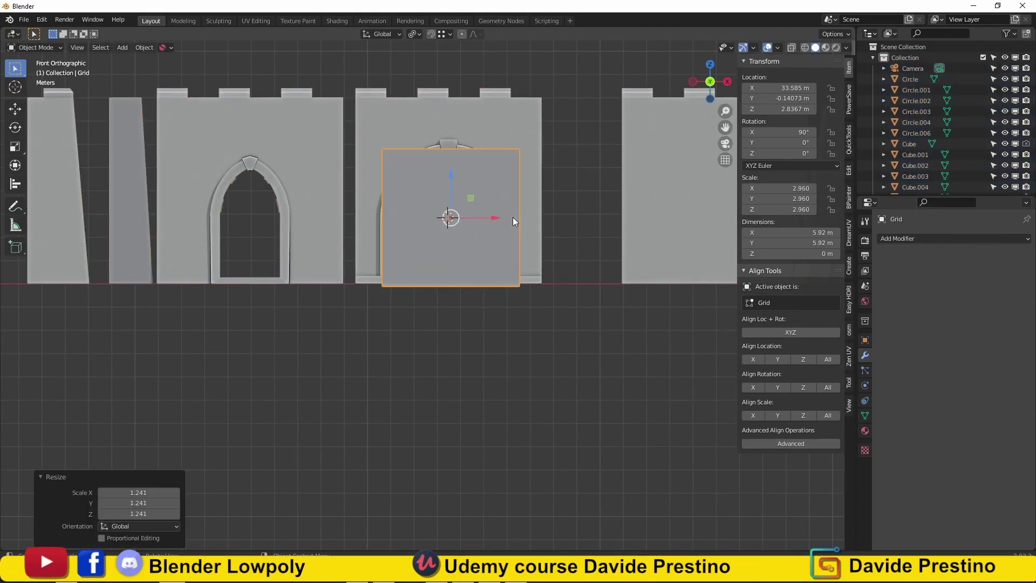
Raise the grid along Z and position it on the gate wall
{"action": "key", "text": "g"}
{"action": "key", "text": "z"}
{"action": "left_click", "coordinate": [449, 141]}
{"action": "middle_click_drag", "start_coordinate": [449, 141], "coordinate": [225, 267]}
{"action": "left_click", "coordinate": [511, 253]}
{"action": "middle_click_drag", "start_coordinate": [511, 253], "coordinate": [442, 322]}
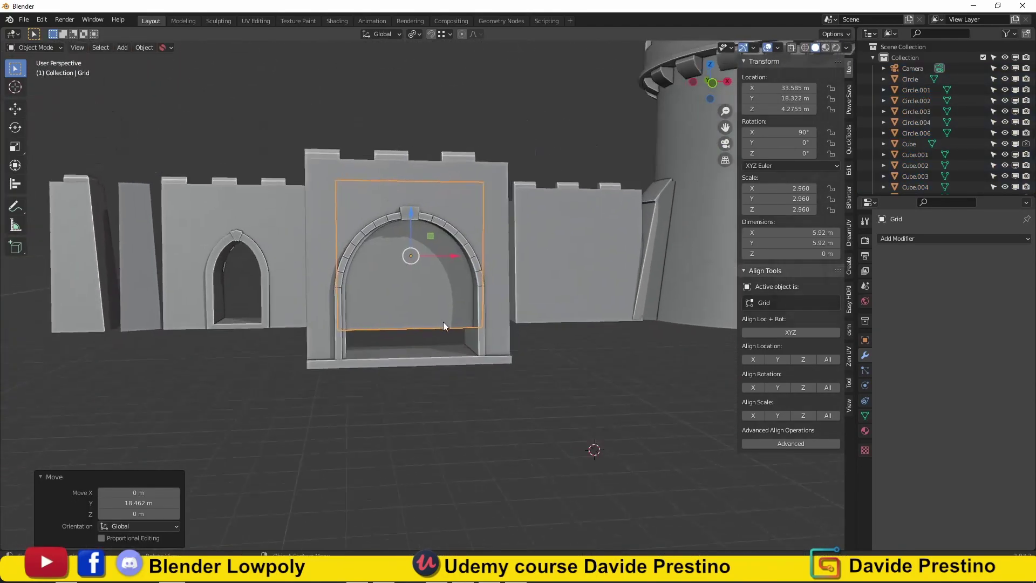
{"action": "key", "text": "g"}
{"action": "key", "text": "z"}
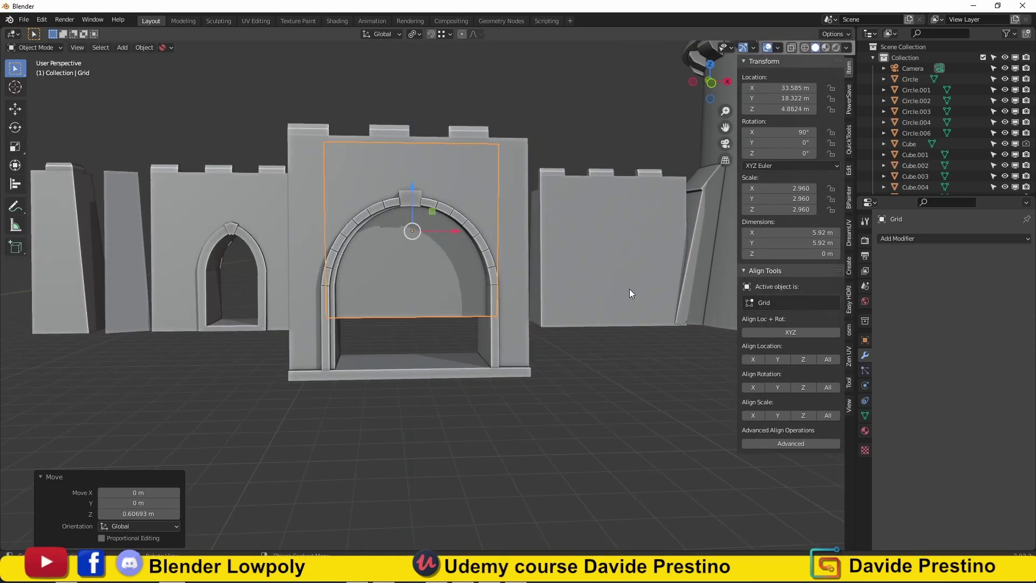
Delete the grid's faces keeping only its edges, and convert it to a curve
{"action": "key", "text": "Tab"}
{"action": "middle_click_drag", "start_coordinate": [629, 293], "coordinate": [406, 300]}
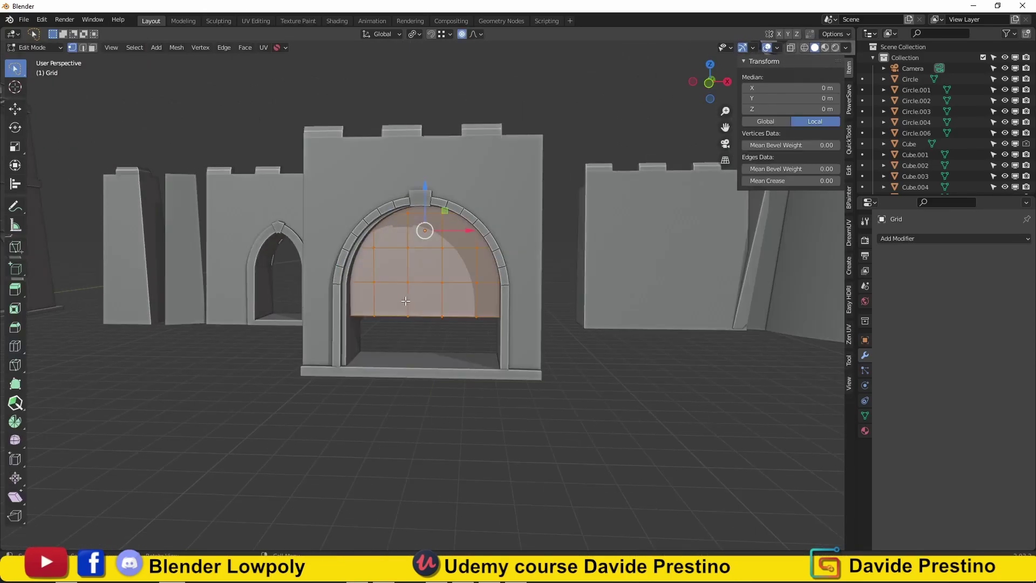
{"action": "key", "text": "x"}
{"action": "left_click", "coordinate": [384, 337]}
{"action": "key", "text": "Tab"}
{"action": "right_click", "coordinate": [403, 282]}
{"action": "left_click", "coordinate": [487, 309]}
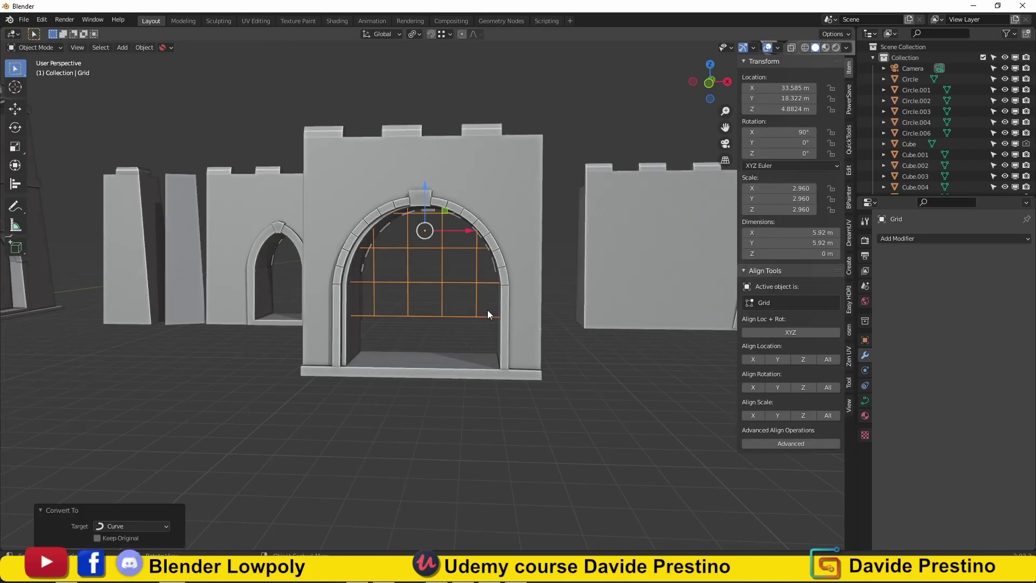
Give the curve bars a 0.02 m bevel depth and lower the portcullis along Z
{"action": "left_click", "coordinate": [865, 401]}
{"action": "scroll", "coordinate": [964, 523], "scroll_direction": "down", "scroll_amount": 3}
{"action": "mouse_move", "coordinate": [978, 445]}
{"action": "left_mouse_down"}
{"action": "mouse_move", "coordinate": [998, 445]}
{"action": "mouse_move", "coordinate": [966, 445]}
{"action": "left_mouse_up"}
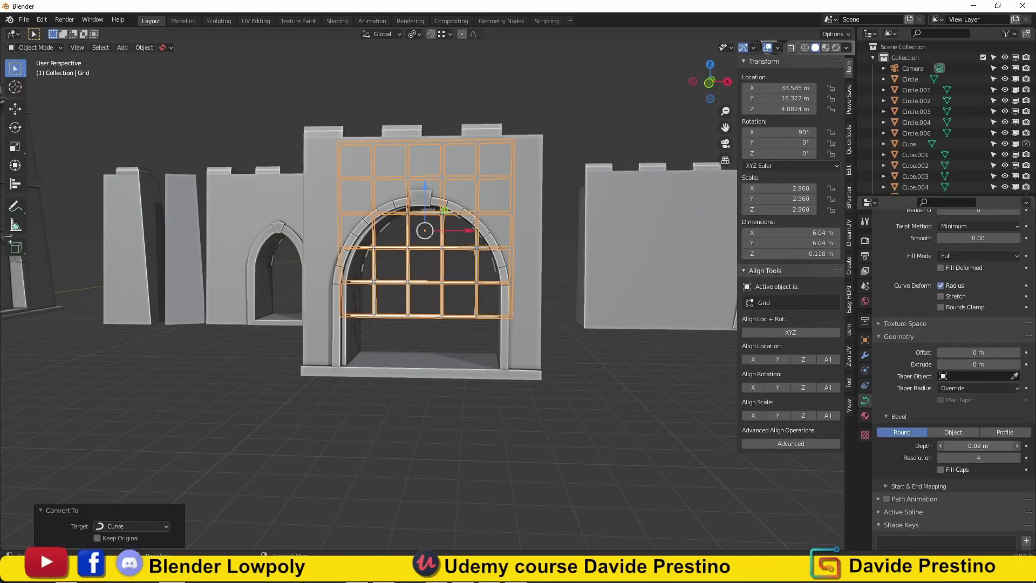
{"action": "mouse_move", "coordinate": [540, 302]}
{"action": "middle_mouse_down"}
{"action": "mouse_move", "coordinate": [413, 316]}
{"action": "mouse_move", "coordinate": [587, 271]}
{"action": "mouse_move", "coordinate": [510, 196]}
{"action": "middle_mouse_up"}
{"action": "key", "text": "g"}
{"action": "key", "text": "z"}
{"action": "left_click", "coordinate": [510, 247]}
Select the portcullis bars, switch to front view, and hide them
{"action": "mouse_move", "coordinate": [510, 247]}
{"action": "middle_mouse_down"}
{"action": "mouse_move", "coordinate": [546, 394]}
{"action": "mouse_move", "coordinate": [620, 359]}
{"action": "mouse_move", "coordinate": [571, 361]}
{"action": "middle_mouse_up"}
{"action": "left_click", "coordinate": [513, 382]}
{"action": "left_click", "coordinate": [444, 294]}
{"action": "key", "text": "KP_1"}
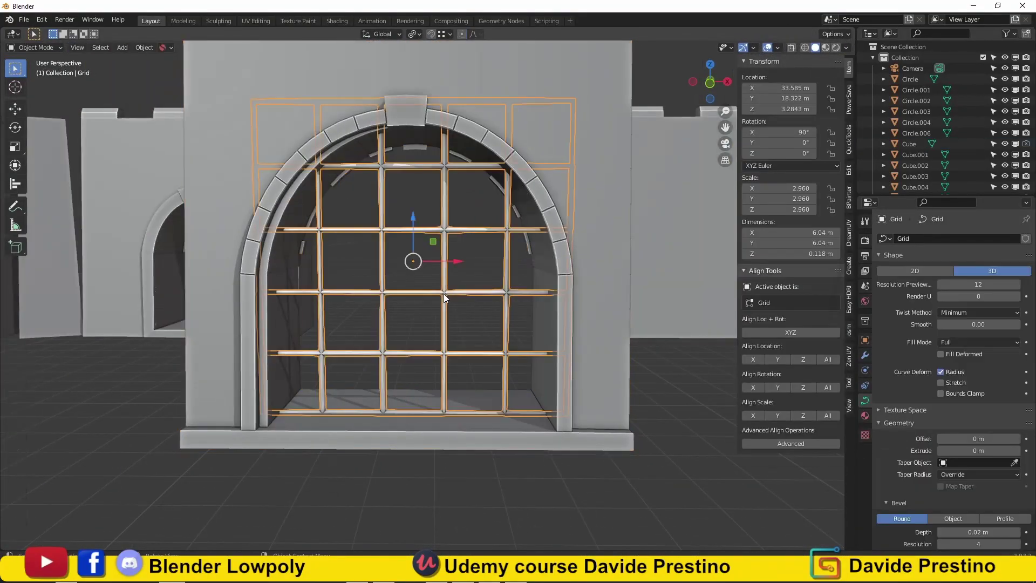
{"action": "key", "text": "h"}
{"action": "scroll", "coordinate": [443, 293], "scroll_direction": "up", "scroll_amount": 3}
Add a small cube and stretch it along Z into a tall bar at the arch's left
{"action": "key", "text": "shift+a"}
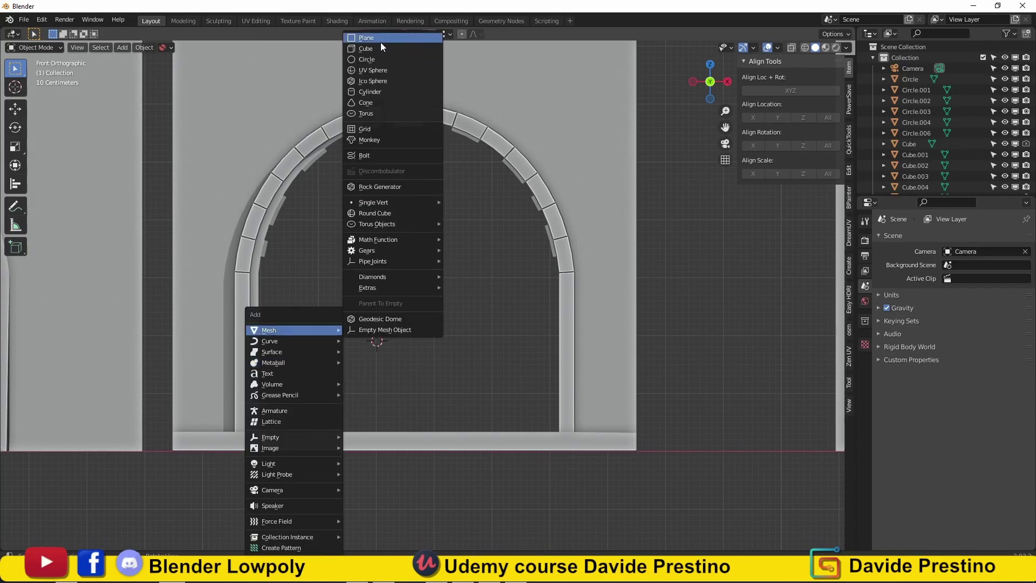
{"action": "left_click", "coordinate": [380, 42]}
{"action": "key", "text": "s"}
{"action": "left_click", "coordinate": [385, 268]}
{"action": "key", "text": "s"}
{"action": "key", "text": "z"}
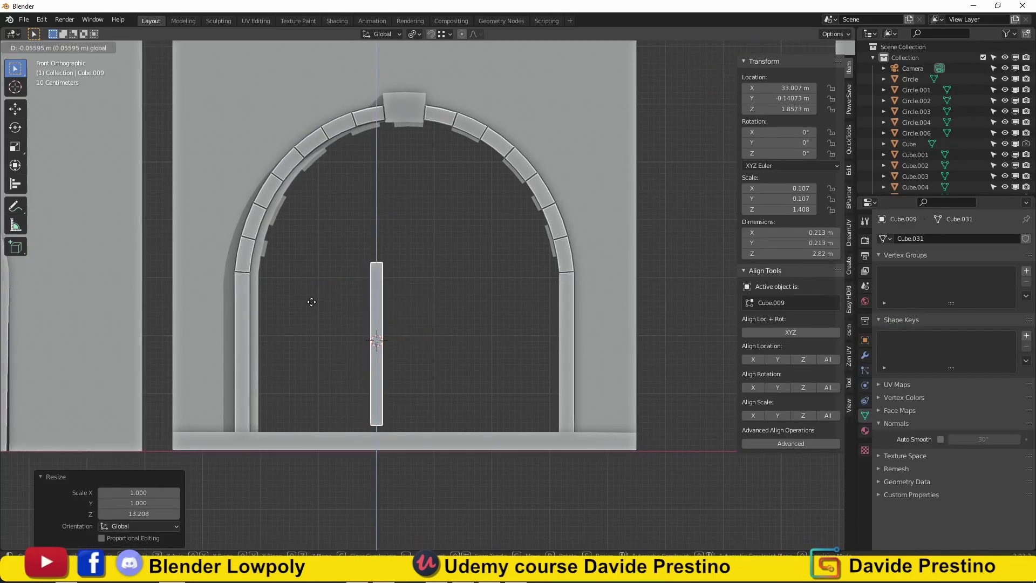
{"action": "left_click", "coordinate": [283, 286]}
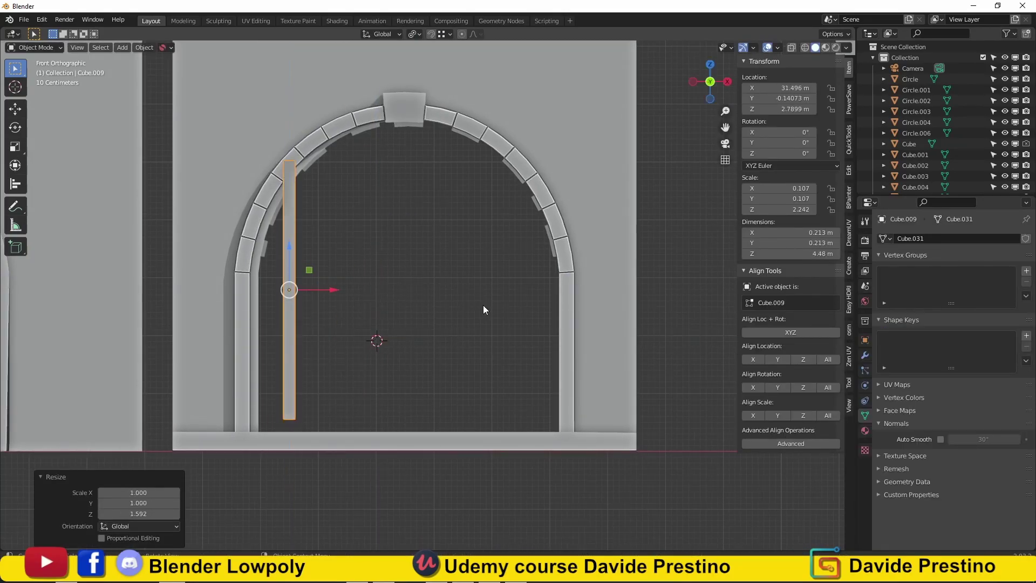
Shorten the bar along Z and raise it to the top of the arch
{"action": "key", "text": "s"}
{"action": "key", "text": "z"}
{"action": "left_click", "coordinate": [394, 295]}
{"action": "key", "text": "g"}
{"action": "key", "text": "z"}
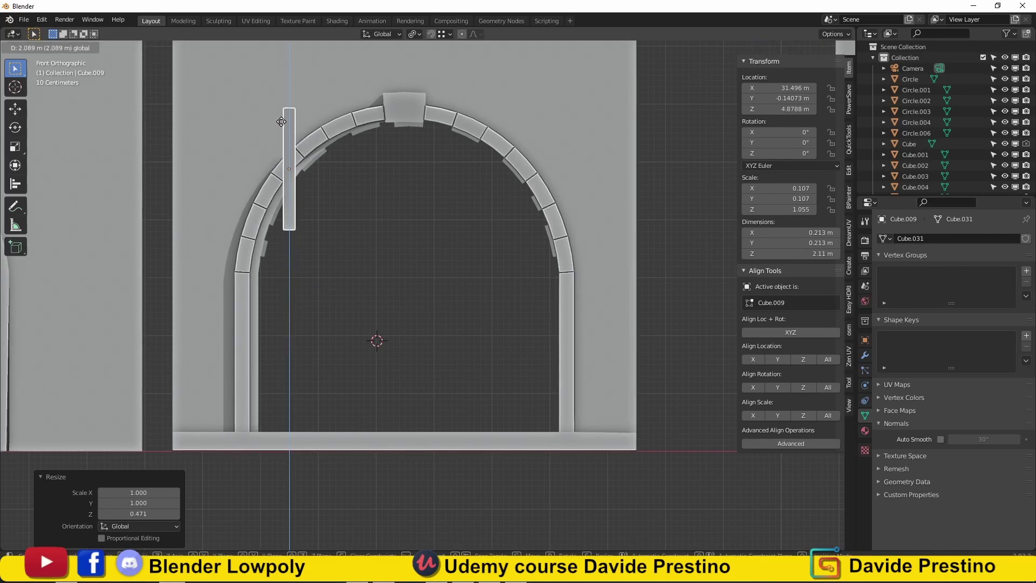
{"action": "left_click", "coordinate": [281, 122]}
{"action": "middle_click_drag", "start_coordinate": [281, 122], "coordinate": [244, 212]}
{"action": "key", "text": "KP_1"}
{"action": "scroll", "coordinate": [225, 244], "scroll_direction": "up", "scroll_amount": 3}
{"action": "middle_click_drag", "start_coordinate": [251, 281], "coordinate": [387, 315]}
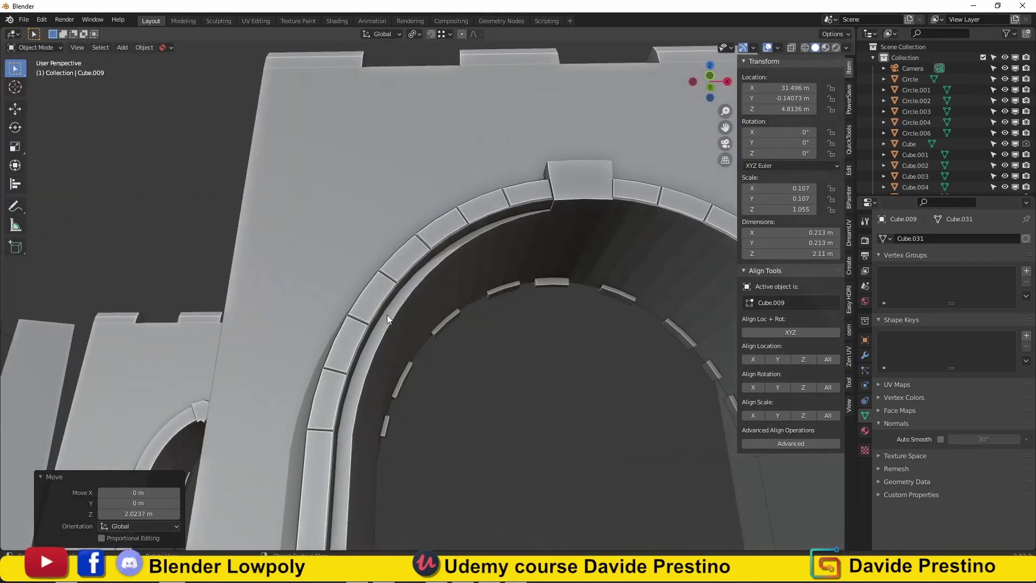
Taper the bar's bottom face into a pointed spike, with proportional editing off
{"action": "key", "text": "Tab"}
{"action": "key", "text": "KP_Decimal"}
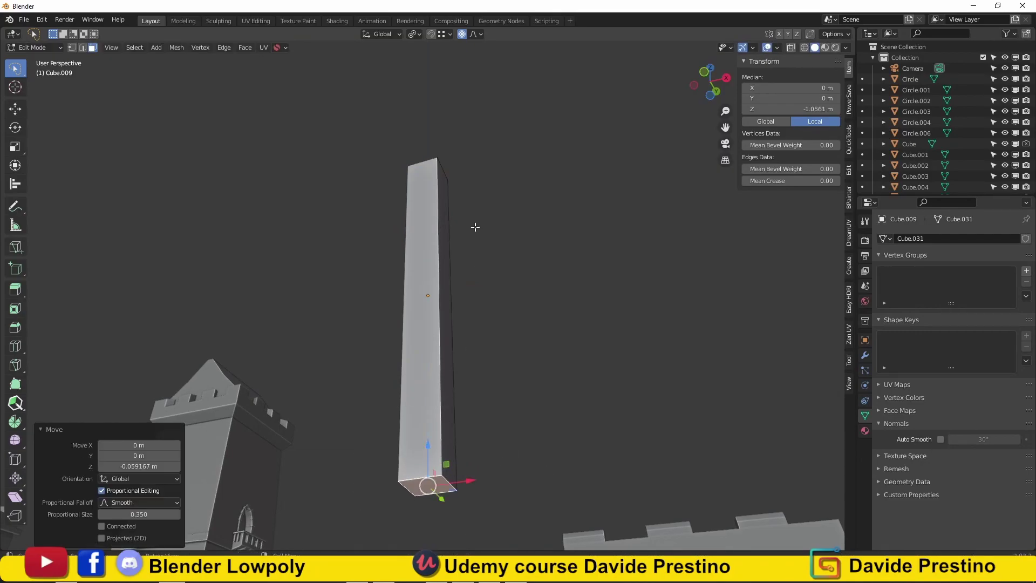
{"action": "key", "text": "o"}
{"action": "key", "text": "g"}
{"action": "key", "text": "z"}
{"action": "left_click", "coordinate": [576, 470]}
{"action": "key", "text": "s"}
{"action": "key", "text": "Tab"}
{"action": "key", "text": "KP_1"}
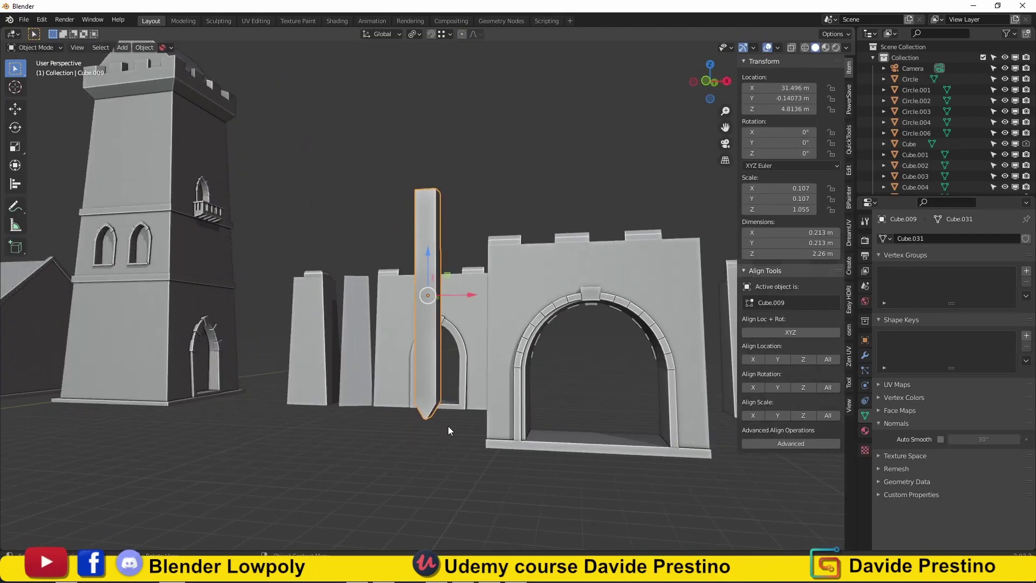
{"action": "scroll", "coordinate": [448, 426], "scroll_direction": "up", "scroll_amount": 3}
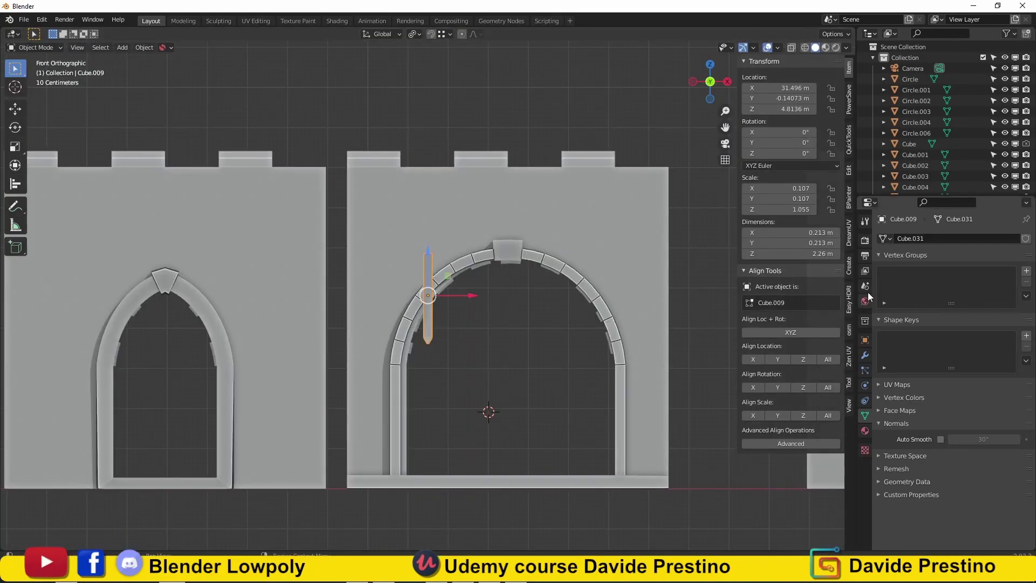
Give the spiked bar an Array modifier with Count 7 and tighter spacing
{"action": "left_click", "coordinate": [865, 356]}
{"action": "left_click", "coordinate": [953, 263]}
{"action": "left_click", "coordinate": [799, 268]}
{"action": "left_click_drag", "start_coordinate": [978, 344], "coordinate": [998, 344]}
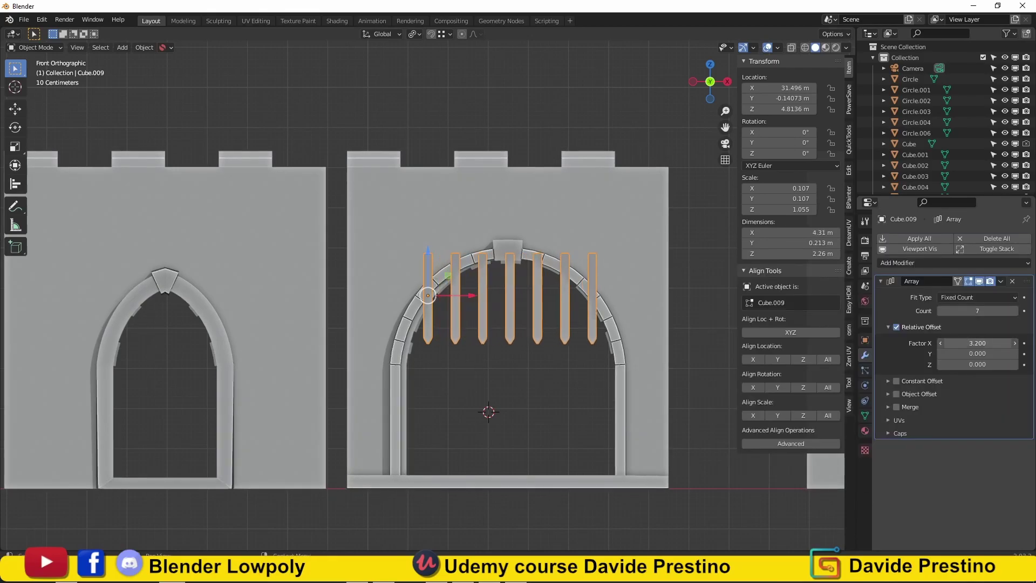
{"action": "scroll", "coordinate": [459, 326], "scroll_direction": "down", "scroll_amount": 1}
{"action": "middle_click_drag", "start_coordinate": [458, 326], "coordinate": [441, 334]}
{"action": "key", "text": "KP_1"}
{"action": "scroll", "coordinate": [423, 323], "scroll_direction": "up", "scroll_amount": 3}
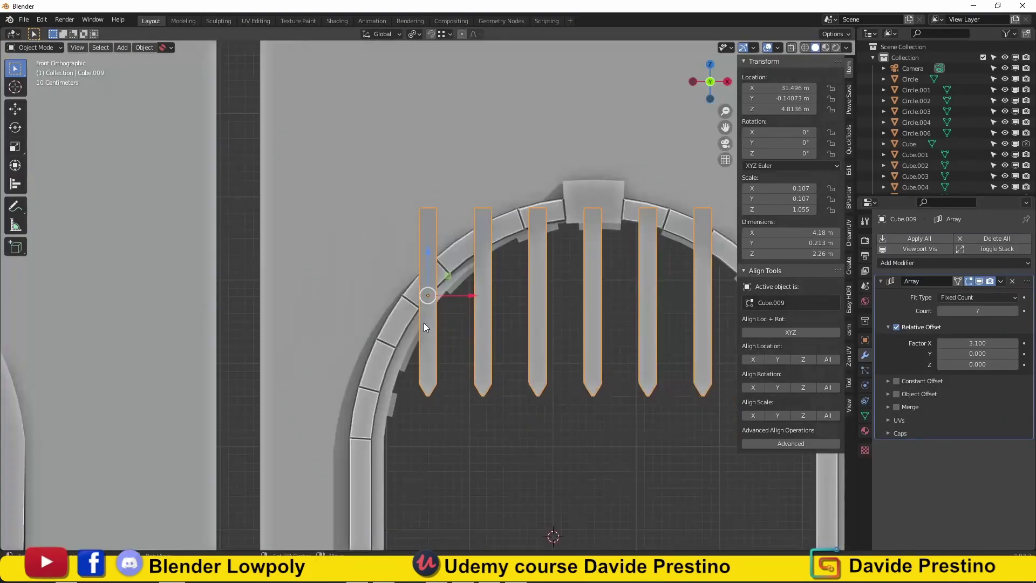
Add a crossbar cube scaled to 0.043 and stretched sideways
{"action": "key", "text": "shift+a"}
{"action": "left_click", "coordinate": [471, 49]}
{"action": "type", "text": "s.043"}
{"action": "key", "text": "Return"}
{"action": "key", "text": "s"}
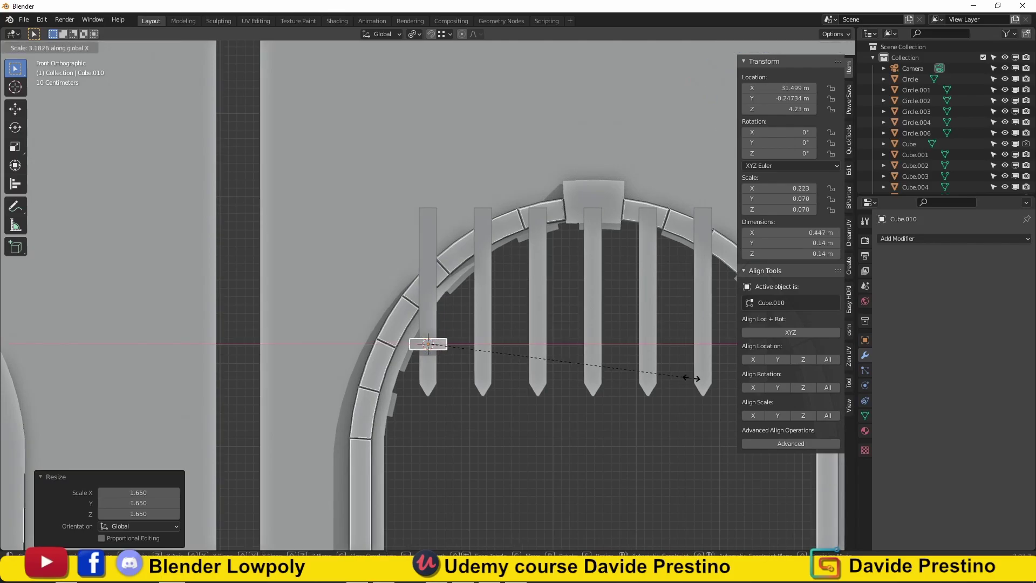
{"action": "left_click", "coordinate": [691, 378]}
{"action": "middle_click_drag", "start_coordinate": [473, 389], "coordinate": [453, 378]}
Extend the crossbar across all seven bars and lower it vertically
{"action": "key", "text": "Tab"}
{"action": "key", "text": "g"}
{"action": "key", "text": "KP_1"}
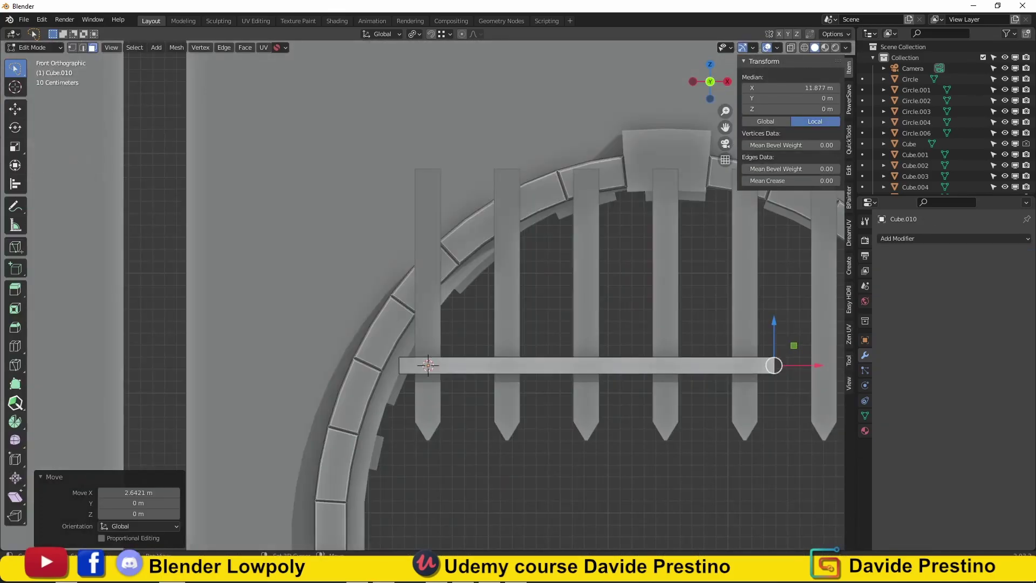
{"action": "scroll", "coordinate": [519, 297], "scroll_direction": "down", "scroll_amount": 2}
{"action": "key", "text": "g"}
{"action": "key", "text": "Return"}
{"action": "key", "text": "Tab"}
{"action": "key", "text": "g"}
{"action": "key", "text": "z"}
{"action": "key", "text": "Return"}
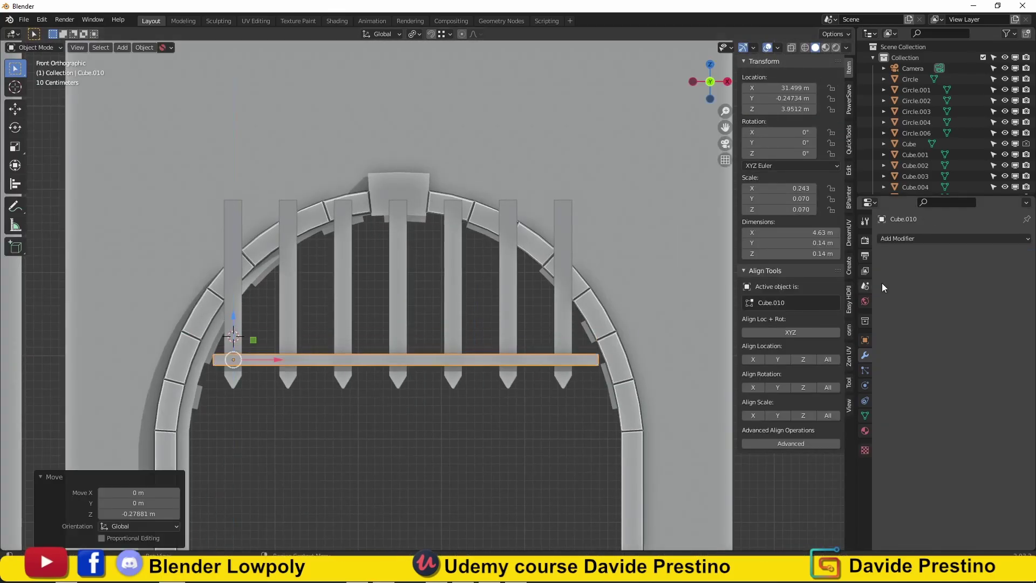
Add an Array modifier to the crossbar with Count 5
{"action": "key", "text": "shift+a"}
{"action": "left_click", "coordinate": [790, 264]}
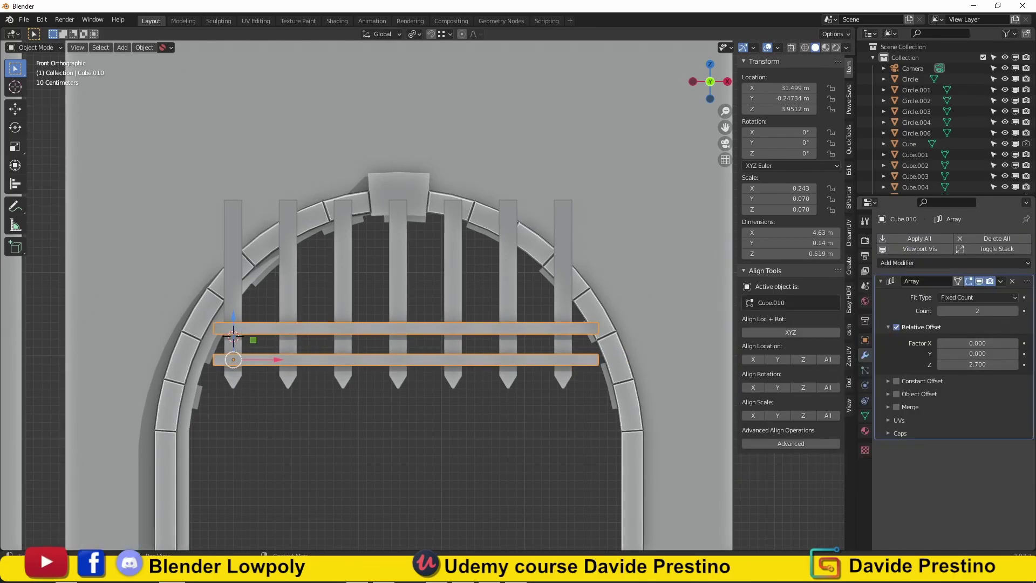
{"action": "left_click_drag", "start_coordinate": [977, 311], "coordinate": [998, 311]}
{"action": "mouse_move", "coordinate": [486, 324]}
{"action": "middle_mouse_down"}
{"action": "mouse_move", "coordinate": [367, 299]}
{"action": "mouse_move", "coordinate": [556, 329]}
{"action": "middle_mouse_up"}
Push the crossbar geometry along Y behind the vertical bars
{"action": "key", "text": "Tab"}
{"action": "key", "text": "g"}
{"action": "key", "text": "y"}
{"action": "left_click", "coordinate": [556, 328]}
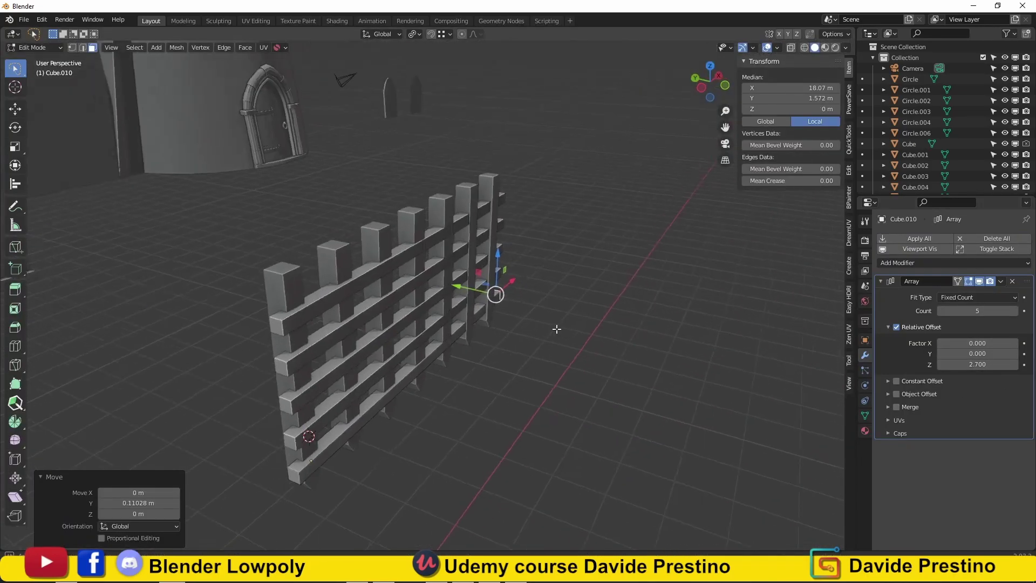
{"action": "key", "text": "ctrl+z"}
{"action": "key", "text": "a"}
{"action": "key", "text": "g"}
{"action": "key", "text": "y"}
{"action": "middle_click_drag", "start_coordinate": [280, 446], "coordinate": [358, 322]}
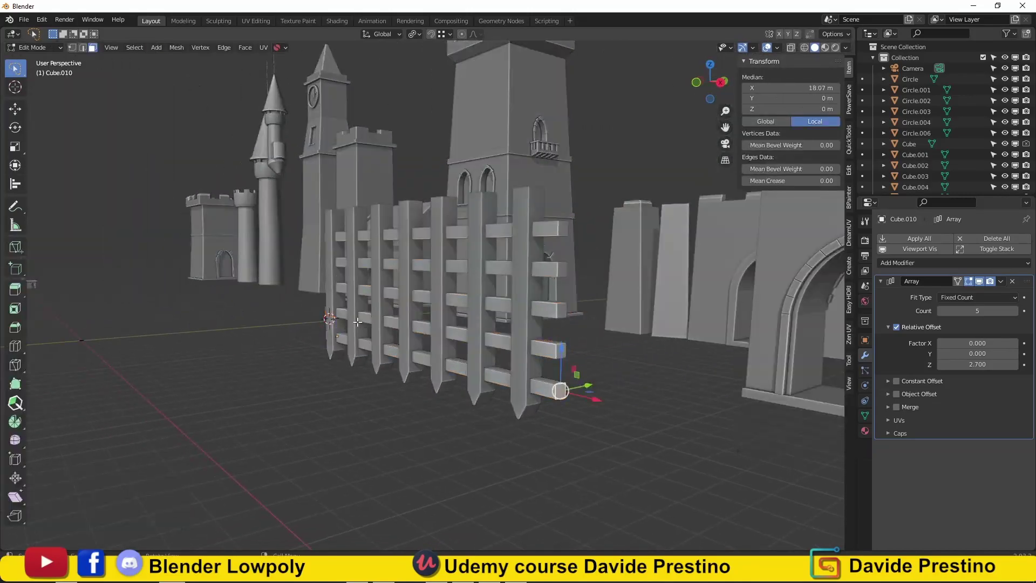
Join bars and crossbars into one portcullis and slide it along Y into the arch
{"action": "key", "text": "Tab"}
{"action": "key", "text": "a"}
{"action": "right_click", "coordinate": [410, 253]}
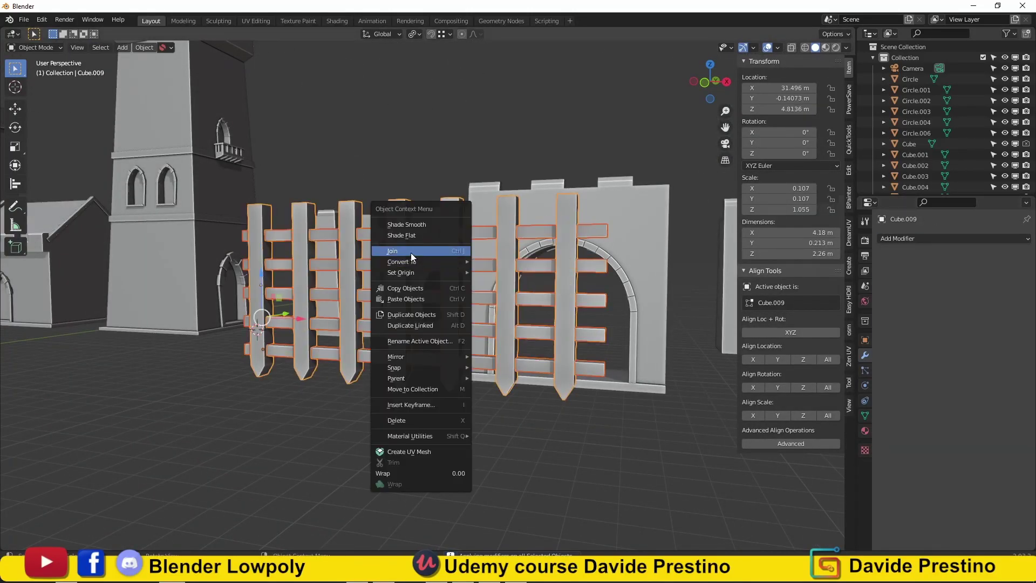
{"action": "left_click", "coordinate": [410, 251]}
{"action": "key", "text": "g"}
{"action": "key", "text": "y"}
{"action": "left_click", "coordinate": [651, 253]}
{"action": "scroll", "coordinate": [651, 253], "scroll_direction": "up", "scroll_amount": 5}
{"action": "scroll", "coordinate": [500, 216], "scroll_direction": "down", "scroll_amount": 4}
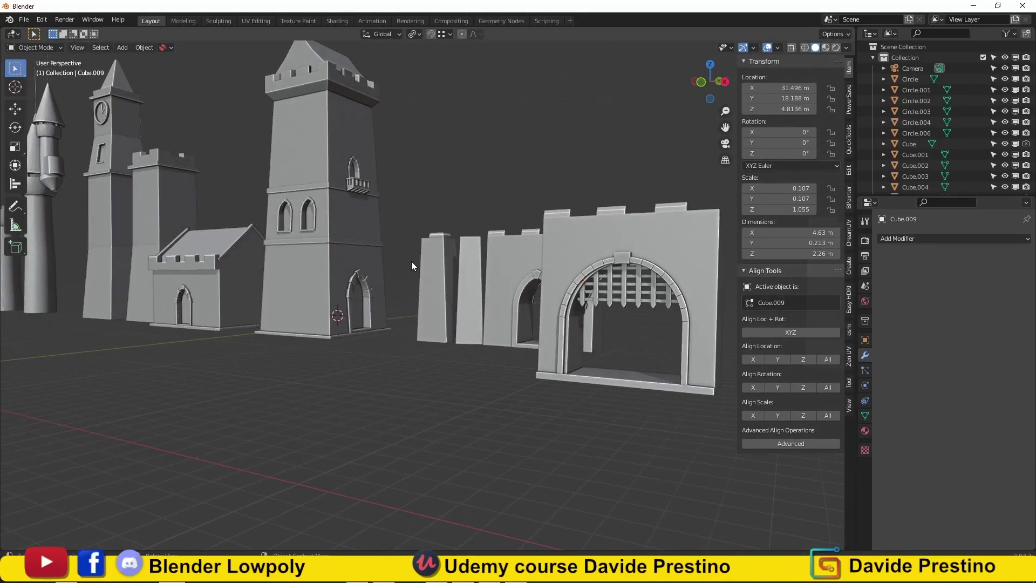
{"action": "mouse_move", "coordinate": [414, 257]}
{"action": "middle_mouse_down"}
{"action": "mouse_move", "coordinate": [552, 287]}
{"action": "mouse_move", "coordinate": [441, 322]}
{"action": "middle_mouse_up"}
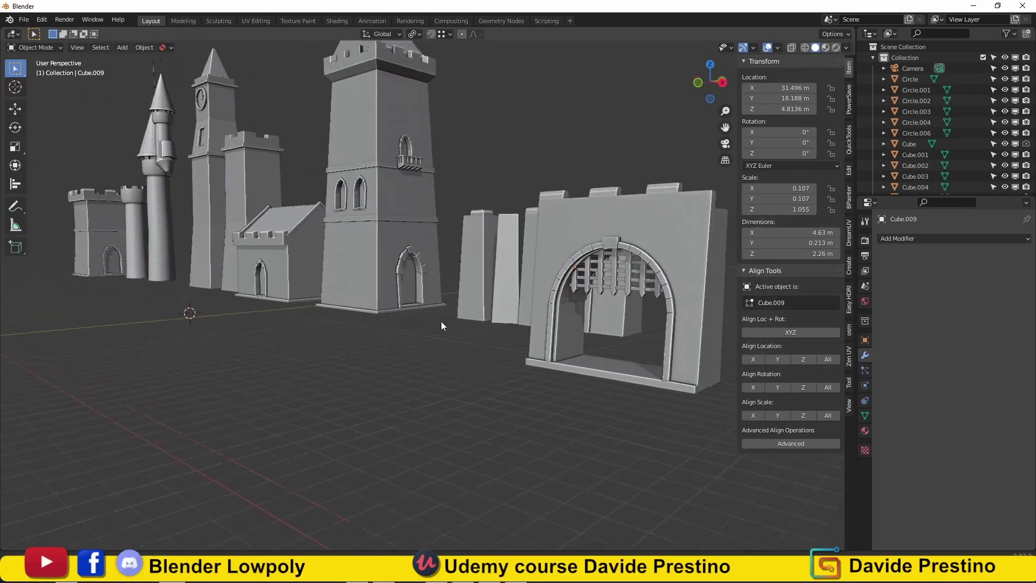
{"action": "scroll", "coordinate": [397, 316], "scroll_direction": "up", "scroll_amount": 4}
Add a new cube in front of the gate
{"action": "key", "text": "KP_1"}
{"action": "key", "text": "shift+a"}
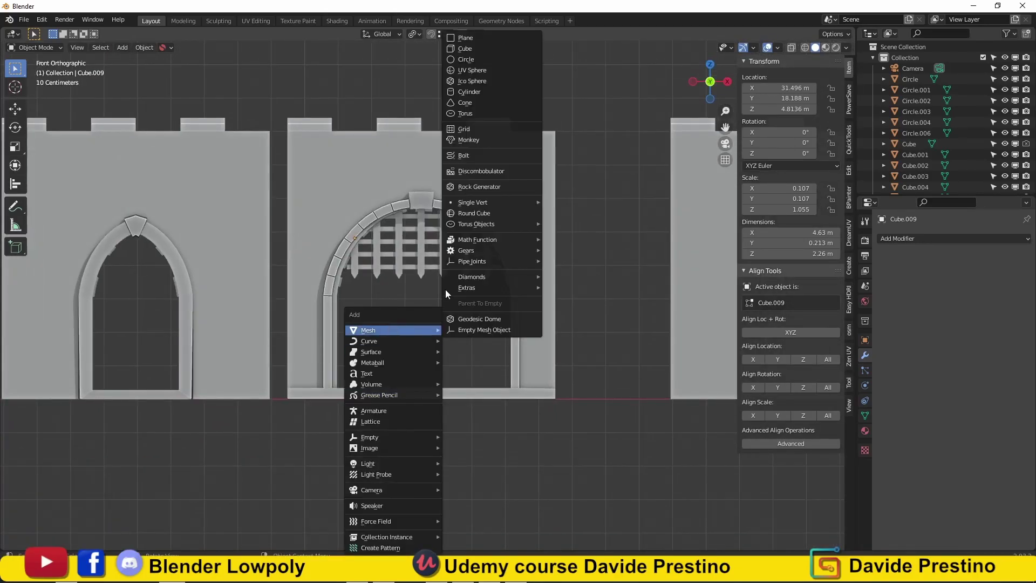
{"action": "left_click", "coordinate": [469, 50]}
{"action": "key", "text": "Tab"}
{"action": "middle_click_drag", "start_coordinate": [423, 354], "coordinate": [409, 456]}
{"action": "key", "text": "Tab"}
{"action": "left_click", "coordinate": [482, 390], "text": "shift"}
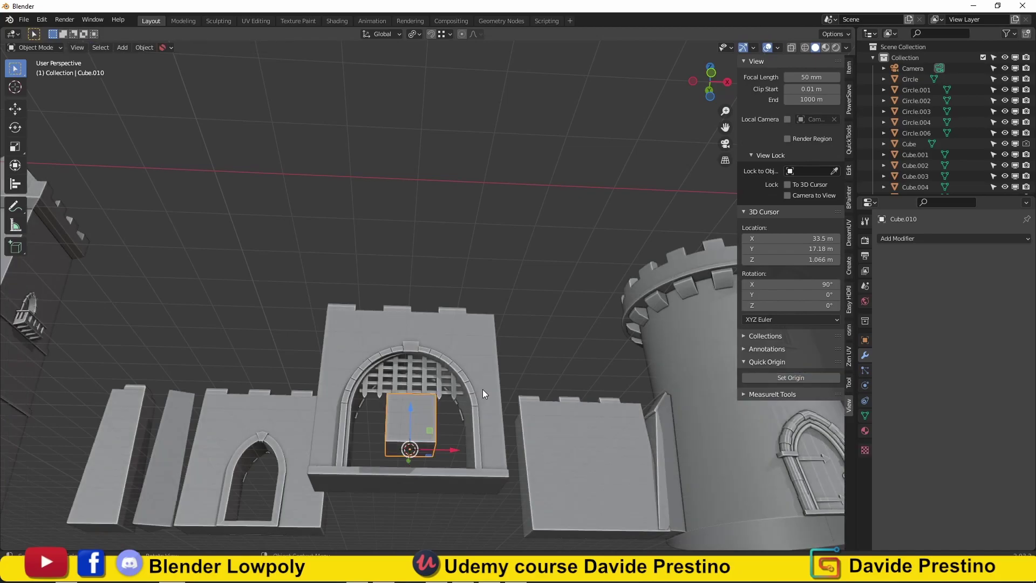
{"action": "key", "text": "KP_1"}
Lower the cube to the gate floor and scale it to fill the arch
{"action": "left_click", "coordinate": [419, 333]}
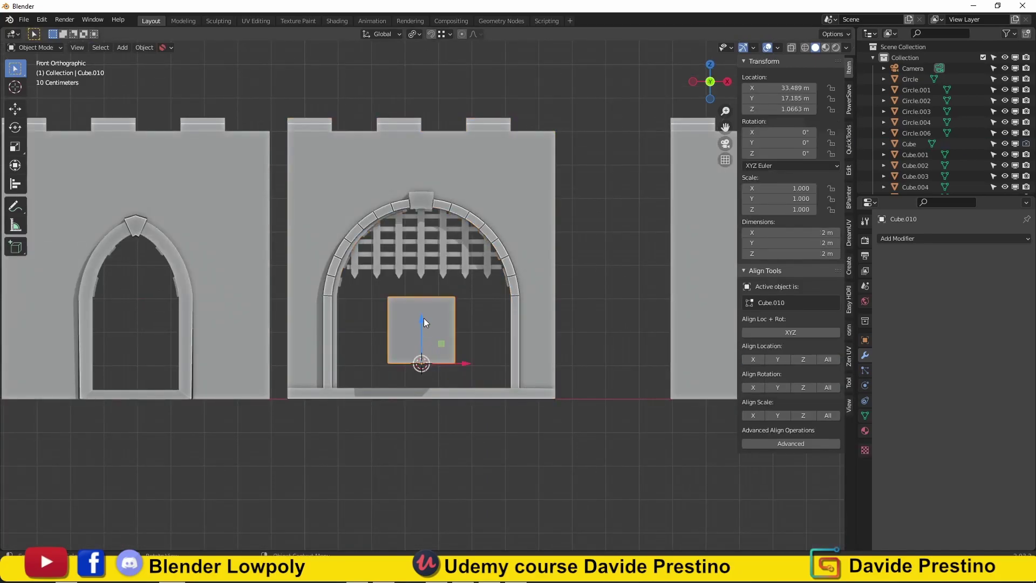
{"action": "key", "text": "g"}
{"action": "key", "text": "z"}
{"action": "left_click", "coordinate": [423, 353]}
{"action": "key", "text": "s"}
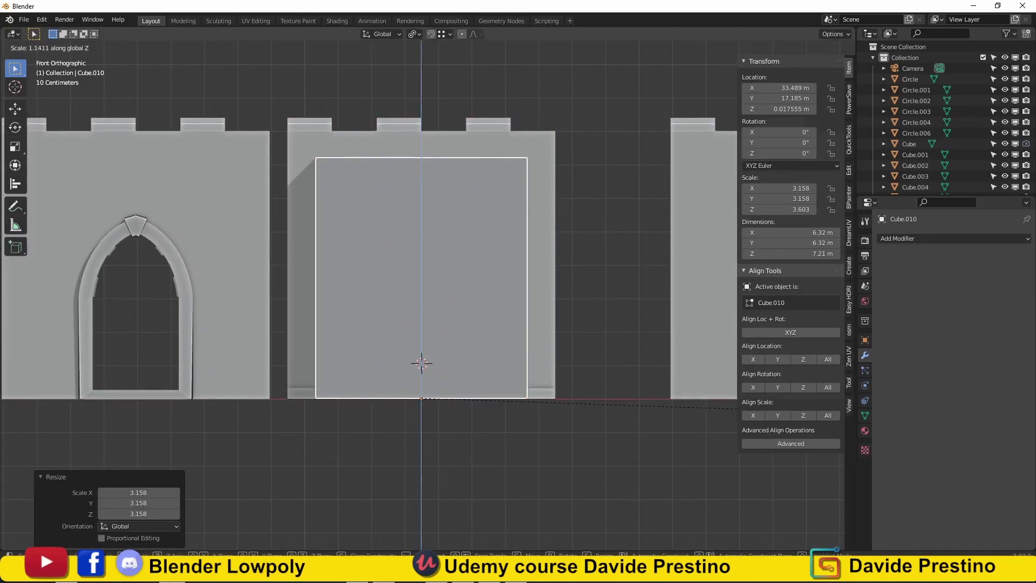
{"action": "left_click", "coordinate": [638, 416]}
{"action": "mouse_move", "coordinate": [639, 415]}
{"action": "middle_mouse_down"}
{"action": "mouse_move", "coordinate": [392, 380]}
{"action": "mouse_move", "coordinate": [540, 378]}
{"action": "middle_mouse_up"}
Flatten the cube into a thin door slab and tilt it back 18.5° on X
{"action": "key", "text": "s"}
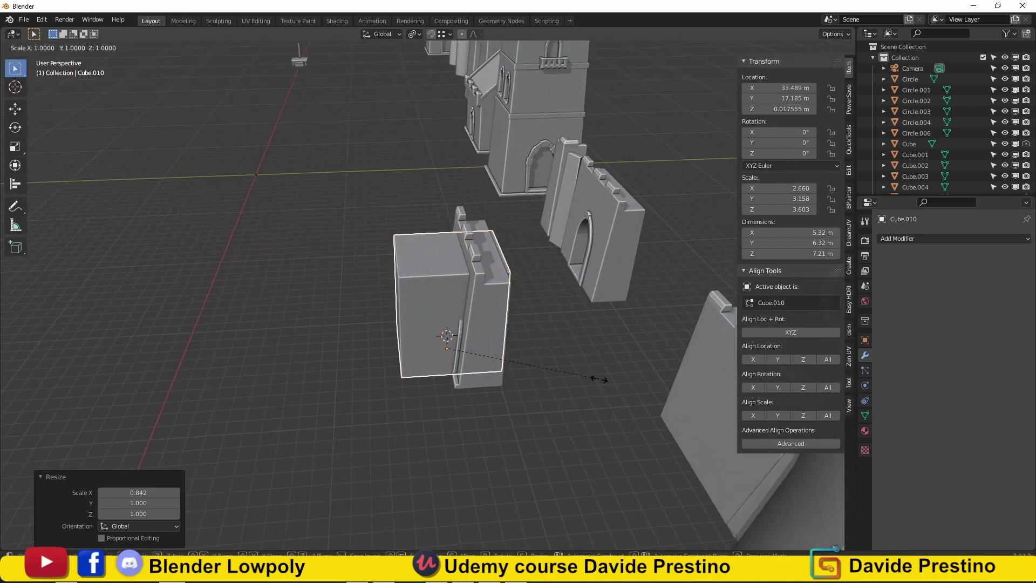
{"action": "middle_click_drag", "start_coordinate": [462, 371], "coordinate": [613, 349]}
{"action": "key", "text": "r"}
{"action": "key", "text": "x"}
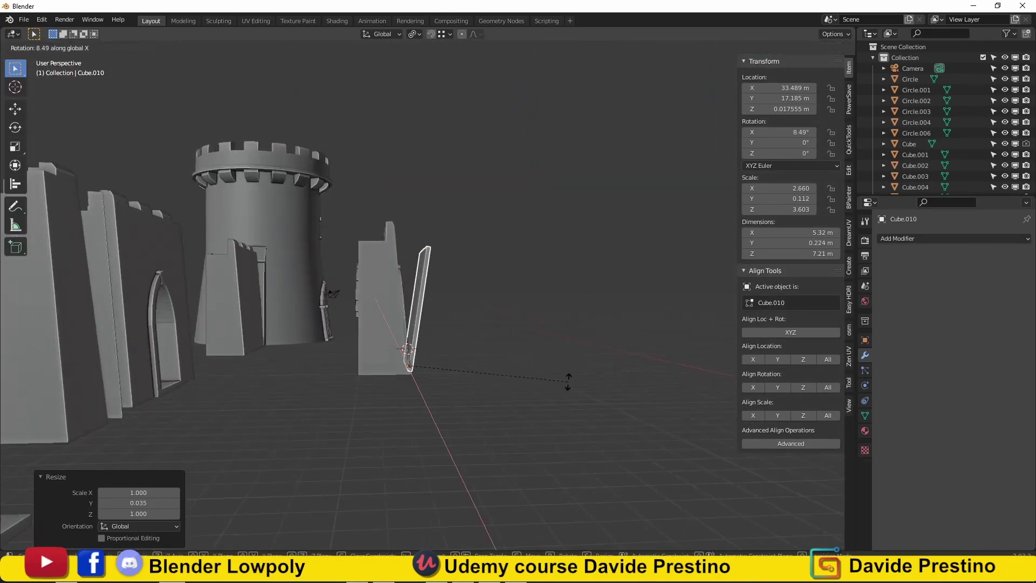
{"action": "left_click", "coordinate": [574, 405]}
{"action": "mouse_move", "coordinate": [574, 404]}
{"action": "middle_mouse_down"}
{"action": "mouse_move", "coordinate": [458, 378]}
{"action": "mouse_move", "coordinate": [443, 329]}
{"action": "mouse_move", "coordinate": [511, 285]}
{"action": "middle_mouse_up"}
Loop-cut the door and push selected face bands out as raised strips
{"action": "key", "text": "Tab"}
{"action": "left_click", "coordinate": [518, 270]}
{"action": "left_click", "coordinate": [521, 274]}
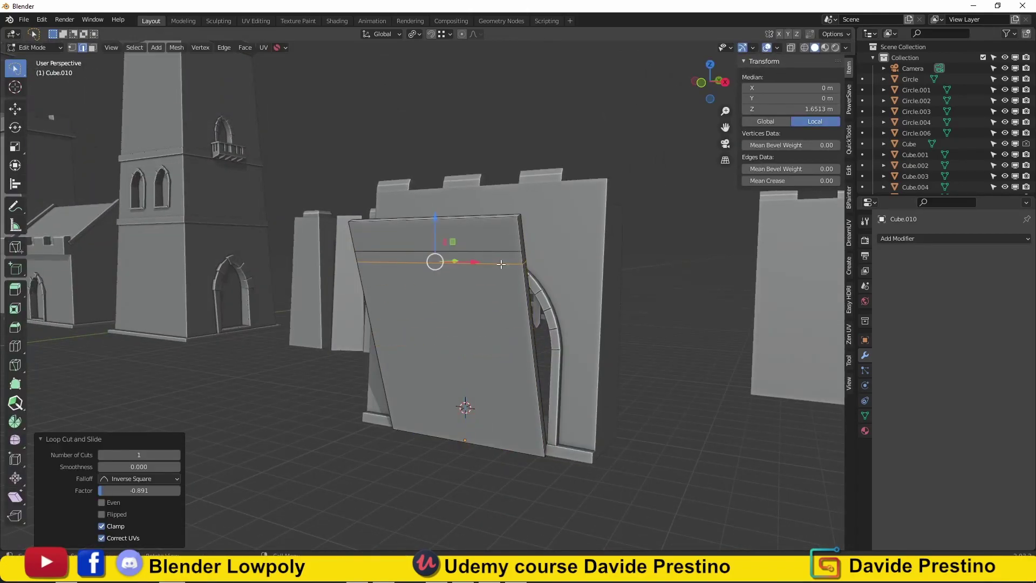
{"action": "left_click", "coordinate": [513, 344]}
{"action": "left_click", "coordinate": [431, 258], "text": "alt"}
{"action": "left_click", "coordinate": [453, 332], "text": "alt+shift"}
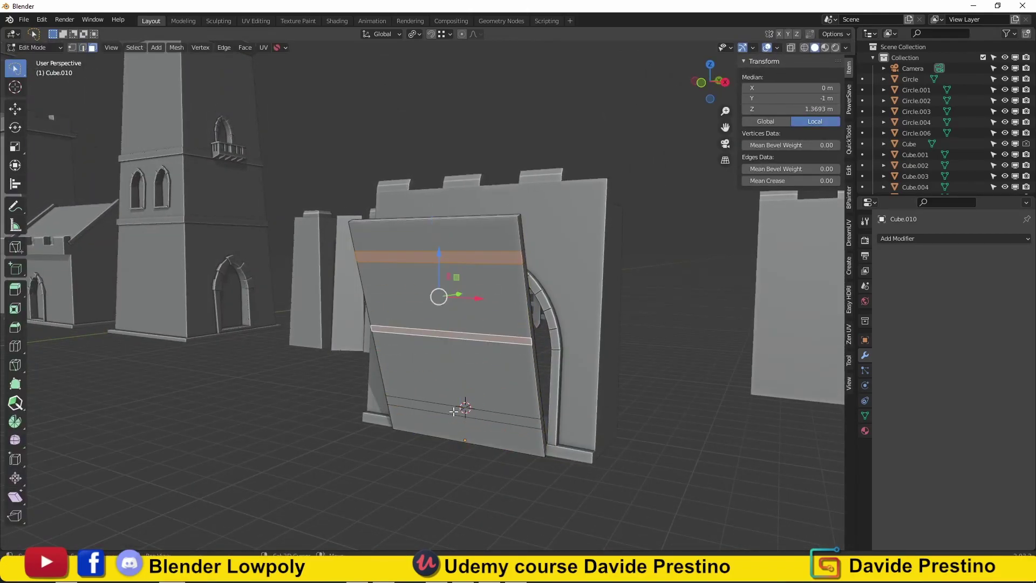
{"action": "mouse_move", "coordinate": [453, 332]}
{"action": "middle_mouse_down"}
{"action": "mouse_move", "coordinate": [498, 315]}
{"action": "mouse_move", "coordinate": [515, 343]}
{"action": "mouse_move", "coordinate": [239, 342]}
{"action": "mouse_move", "coordinate": [199, 218]}
{"action": "mouse_move", "coordinate": [504, 344]}
{"action": "mouse_move", "coordinate": [341, 501]}
{"action": "mouse_move", "coordinate": [437, 313]}
{"action": "mouse_move", "coordinate": [354, 321]}
{"action": "mouse_move", "coordinate": [407, 295]}
{"action": "middle_mouse_up"}
{"action": "left_click", "coordinate": [483, 315]}
{"action": "key", "text": "Tab"}
{"action": "key", "text": "Tab"}
{"action": "key", "text": "Tab"}
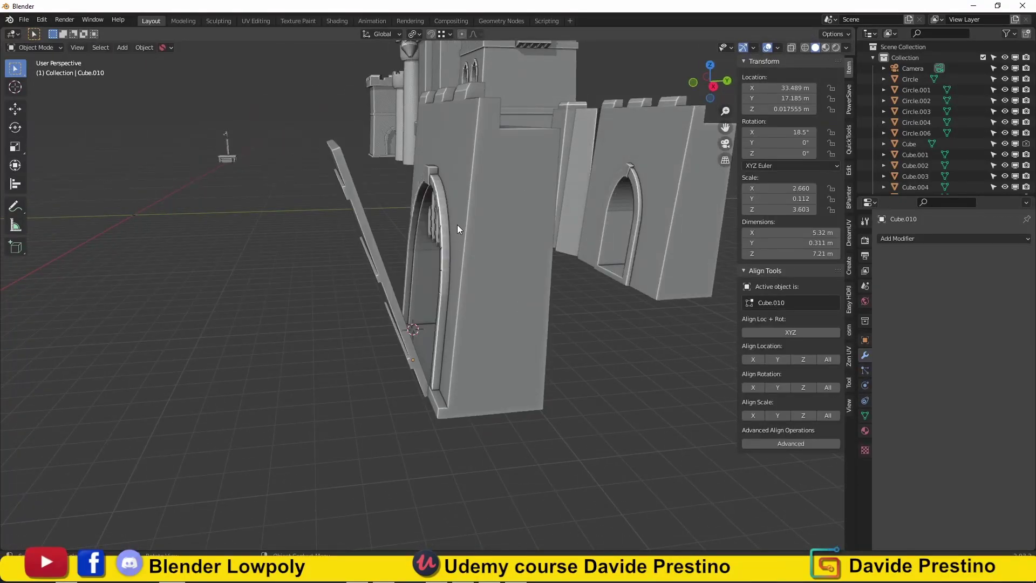
Delete the braid_circle object from the scene
{"action": "key", "text": "KP_7"}
{"action": "middle_click_drag", "start_coordinate": [296, 355], "coordinate": [976, 239]}
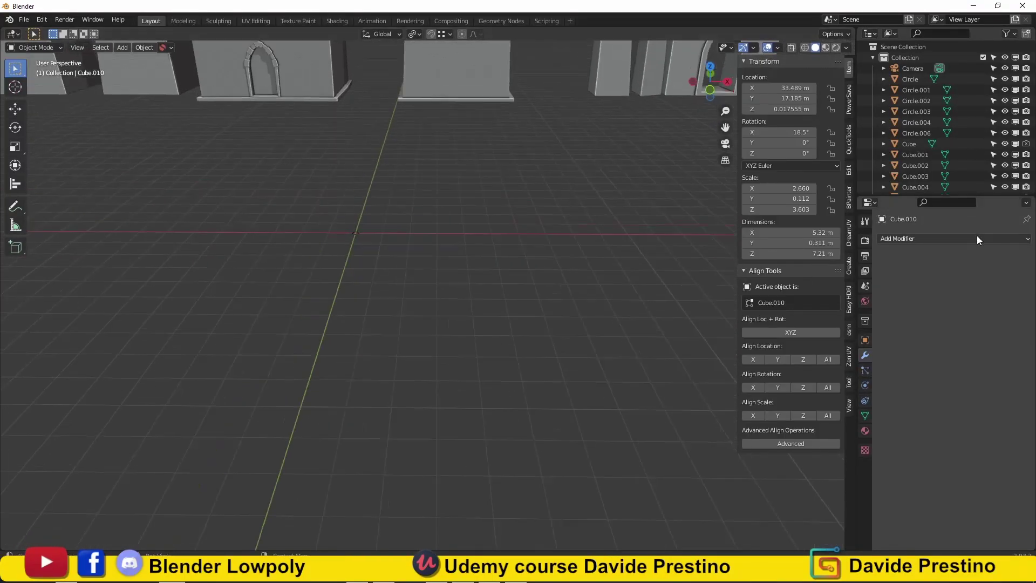
{"action": "left_click_drag", "start_coordinate": [956, 196], "coordinate": [956, 406]}
{"action": "left_click", "coordinate": [990, 304]}
{"action": "key", "text": "KP_7"}
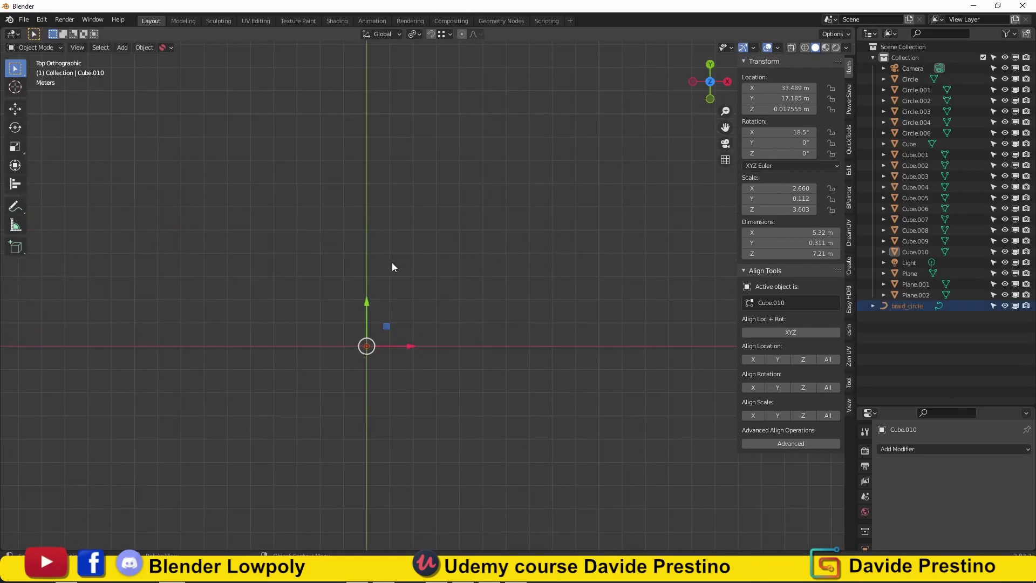
{"action": "key", "text": "Delete"}
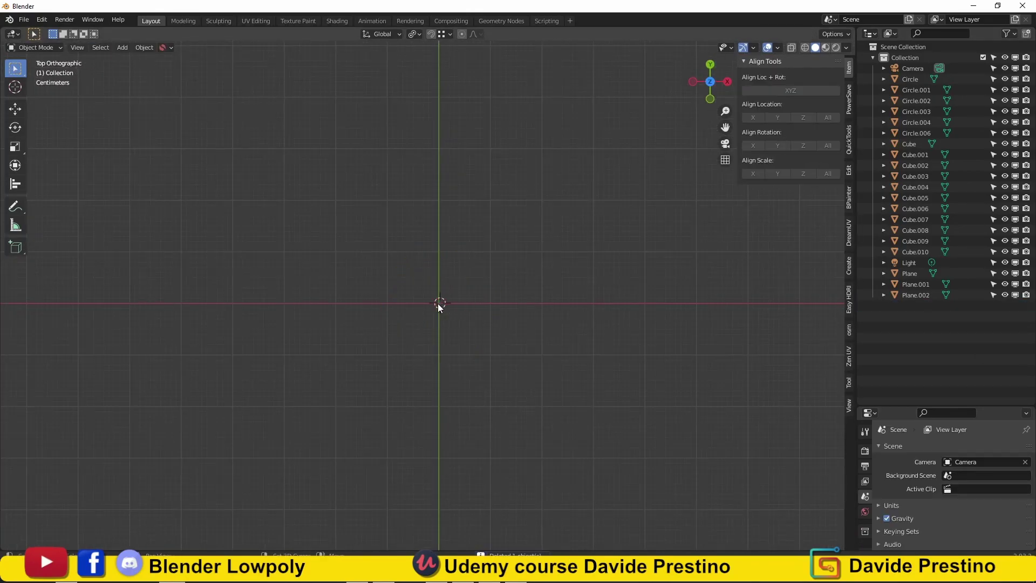
{"action": "key", "text": "shift+a"}
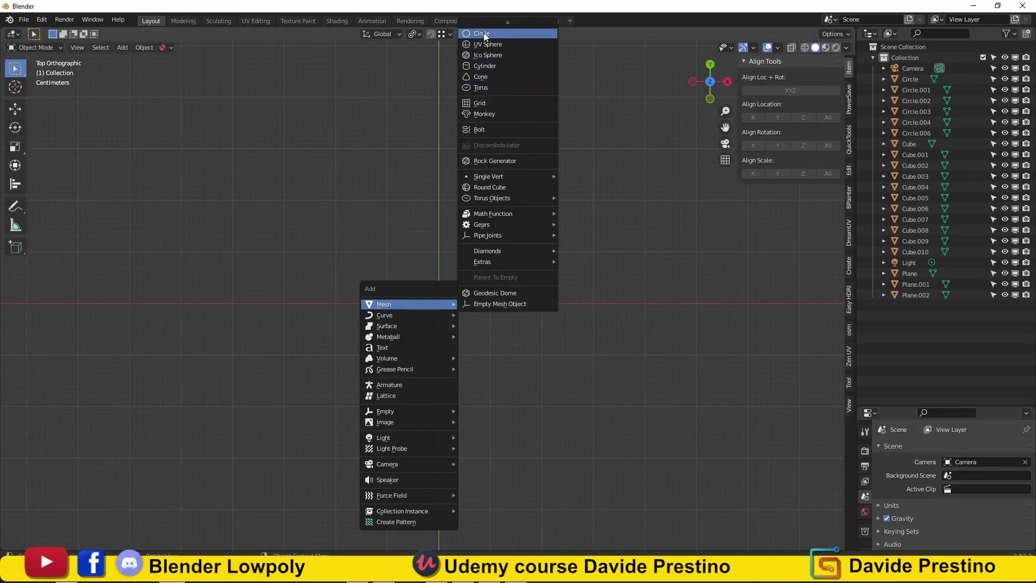
Replace the mesh circle with an enlarged curve circle at the origin
{"action": "left_click", "coordinate": [484, 33]}
{"action": "key", "text": "Delete"}
{"action": "key", "text": "shift+a"}
{"action": "left_click", "coordinate": [518, 46]}
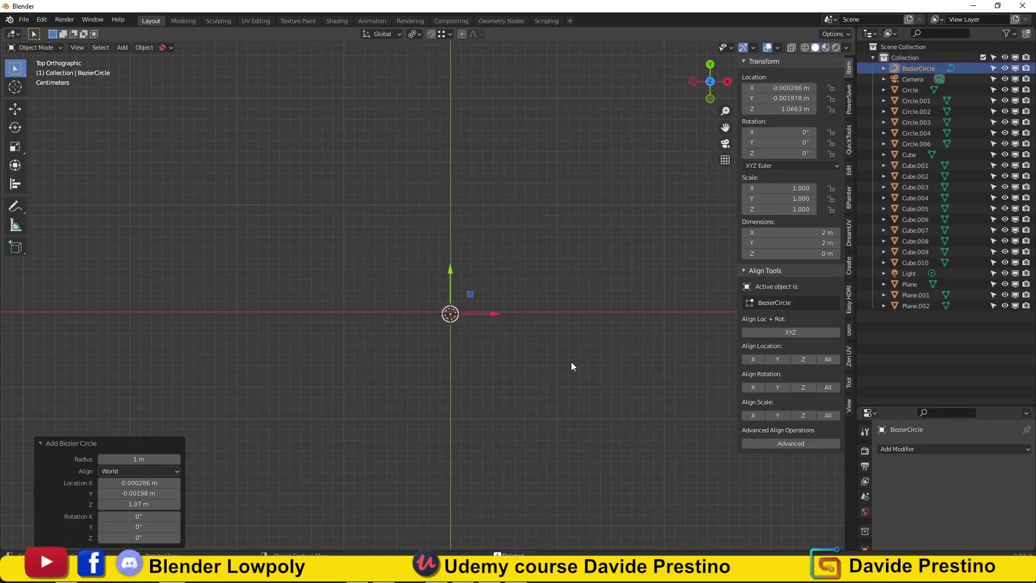
{"action": "key", "text": "s"}
{"action": "left_click", "coordinate": [621, 329]}
In curve edit mode, pull the top and bottom points inward to squash the circle
{"action": "key", "text": "Tab"}
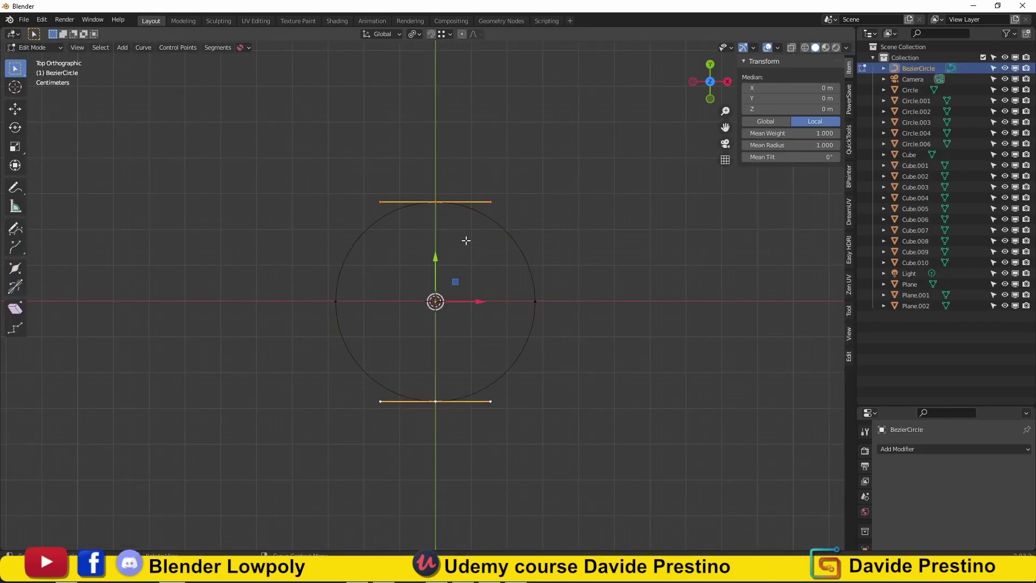
{"action": "left_click", "coordinate": [435, 202]}
{"action": "key", "text": "g"}
{"action": "key", "text": "y"}
{"action": "left_click", "coordinate": [435, 401]}
{"action": "key", "text": "g"}
{"action": "key", "text": "y"}
Pull the left and right curve points inward horizontally to form an oval link
{"action": "left_click", "coordinate": [336, 300]}
{"action": "key", "text": "g"}
{"action": "key", "text": "x"}
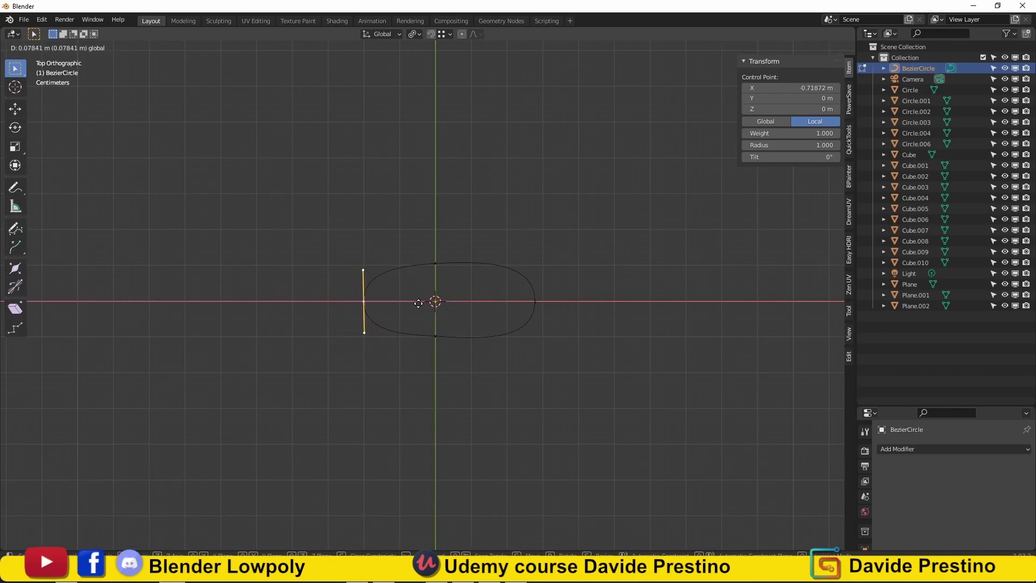
{"action": "left_click", "coordinate": [418, 303]}
{"action": "left_click", "coordinate": [535, 301]}
{"action": "key", "text": "g"}
{"action": "key", "text": "x"}
Give the curve a 0.1 m tube thickness and return to object mode
{"action": "left_click", "coordinate": [865, 350]}
{"action": "left_click_drag", "start_coordinate": [966, 481], "coordinate": [978, 481]}
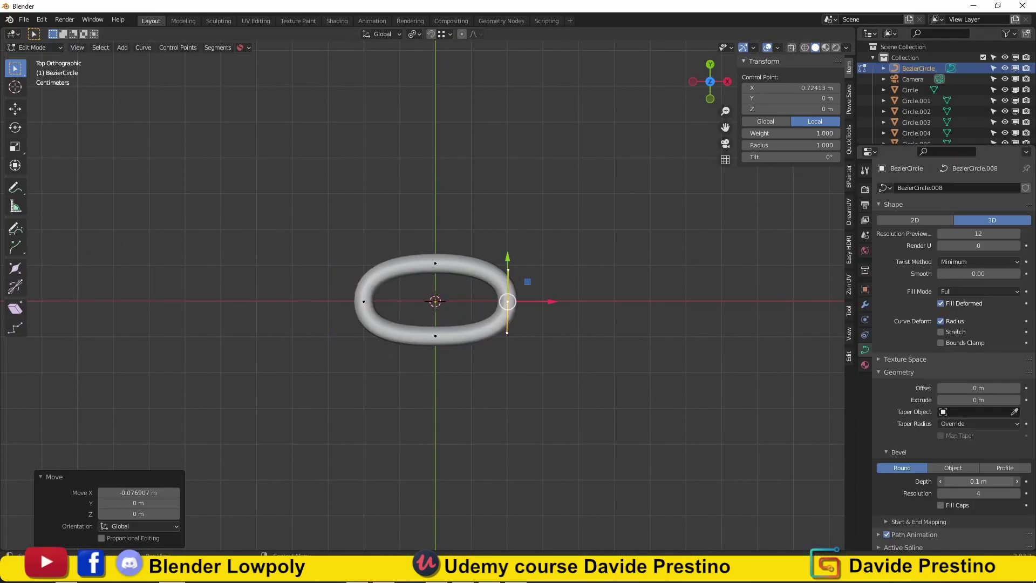
{"action": "key", "text": "Tab"}
{"action": "mouse_move", "coordinate": [585, 365]}
{"action": "middle_mouse_down"}
{"action": "mouse_move", "coordinate": [491, 320]}
{"action": "mouse_move", "coordinate": [426, 341]}
{"action": "middle_mouse_up"}
{"action": "scroll", "coordinate": [426, 342], "scroll_direction": "up", "scroll_amount": 3}
Lower the ring's preview resolution and convert the curve to a mesh
{"action": "right_click", "coordinate": [417, 319]}
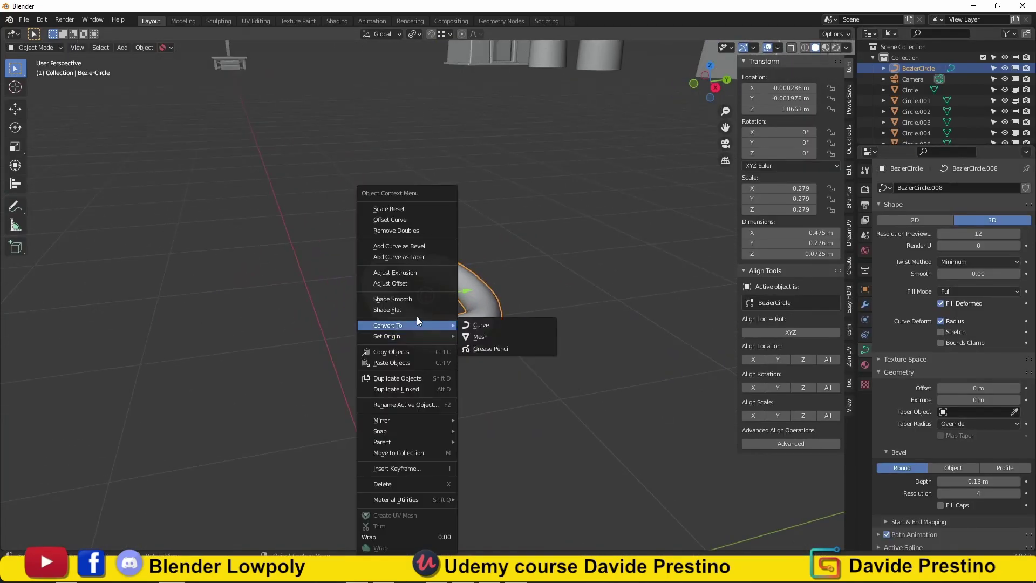
{"action": "left_click_drag", "start_coordinate": [978, 234], "coordinate": [969, 234]}
{"action": "right_click", "coordinate": [450, 327]}
{"action": "mouse_move", "coordinate": [399, 336]}
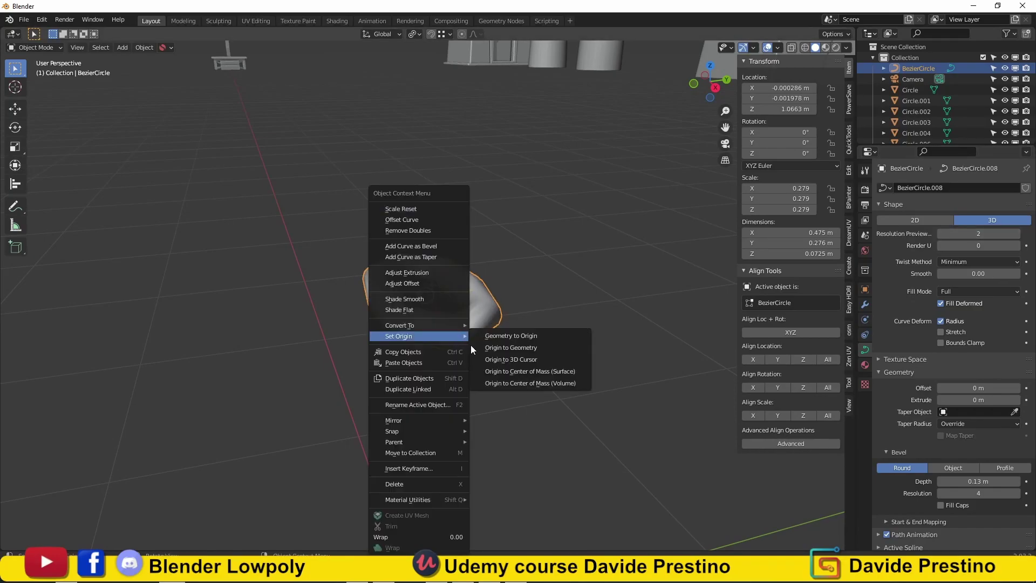
{"action": "left_click", "coordinate": [499, 336]}
Duplicate the ring, rotate it 90° on X, and slide it to interlock
{"action": "key", "text": "shift+d"}
{"action": "key", "text": "r"}
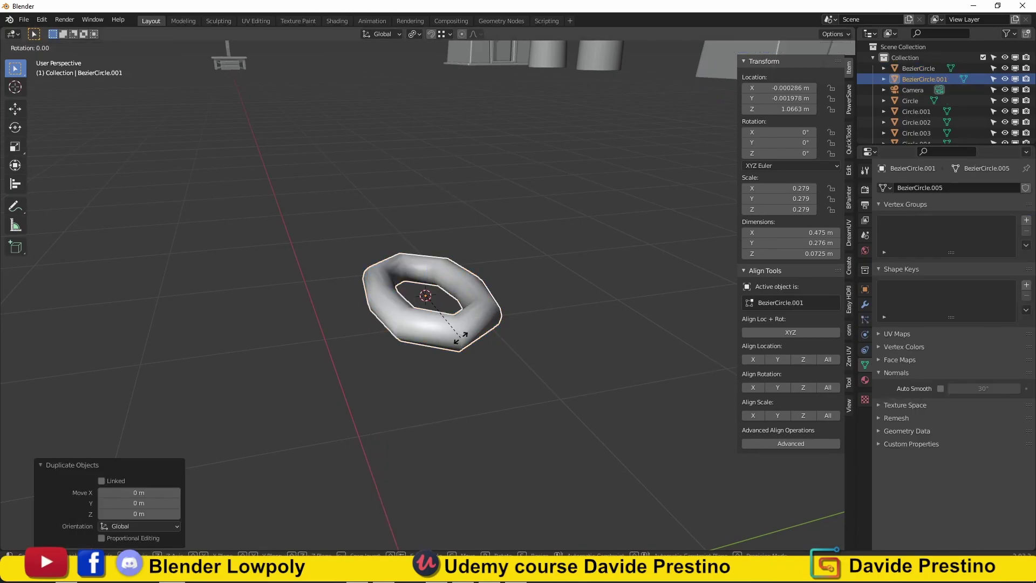
{"action": "key", "text": "x"}
{"action": "key", "text": "9"}
{"action": "key", "text": "0"}
{"action": "key", "text": "Return"}
{"action": "key", "text": "g"}
{"action": "key", "text": "x"}
{"action": "left_click", "coordinate": [487, 342]}
{"action": "middle_click_drag", "start_coordinate": [488, 342], "coordinate": [447, 321]}
Join both rings into one chain-link object
{"action": "left_click", "coordinate": [403, 296], "text": "shift"}
{"action": "key", "text": "ctrl+j"}
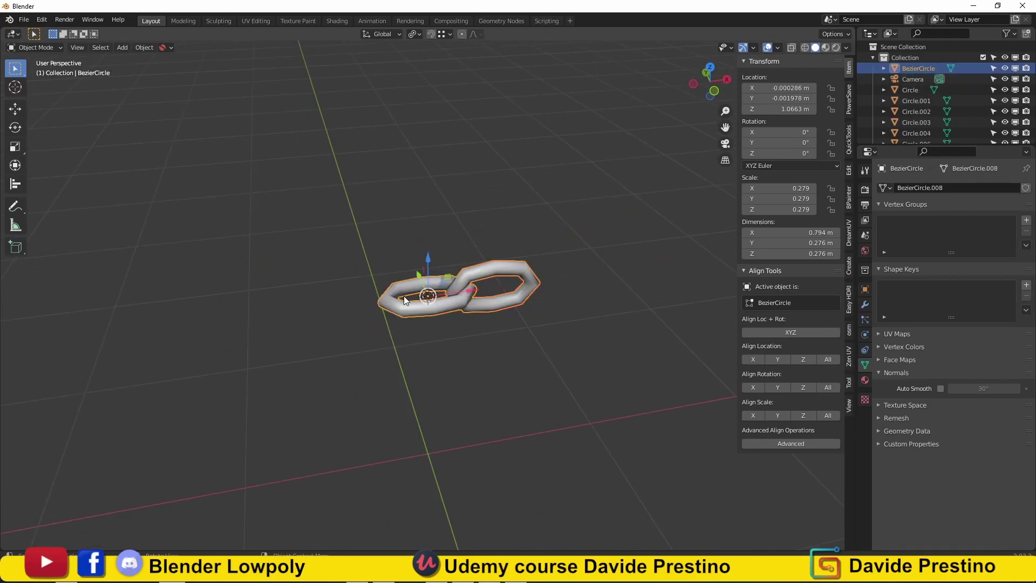
{"action": "middle_click_drag", "start_coordinate": [268, 420], "coordinate": [780, 102]}
{"action": "middle_click_drag", "start_coordinate": [716, 176], "coordinate": [422, 325]}
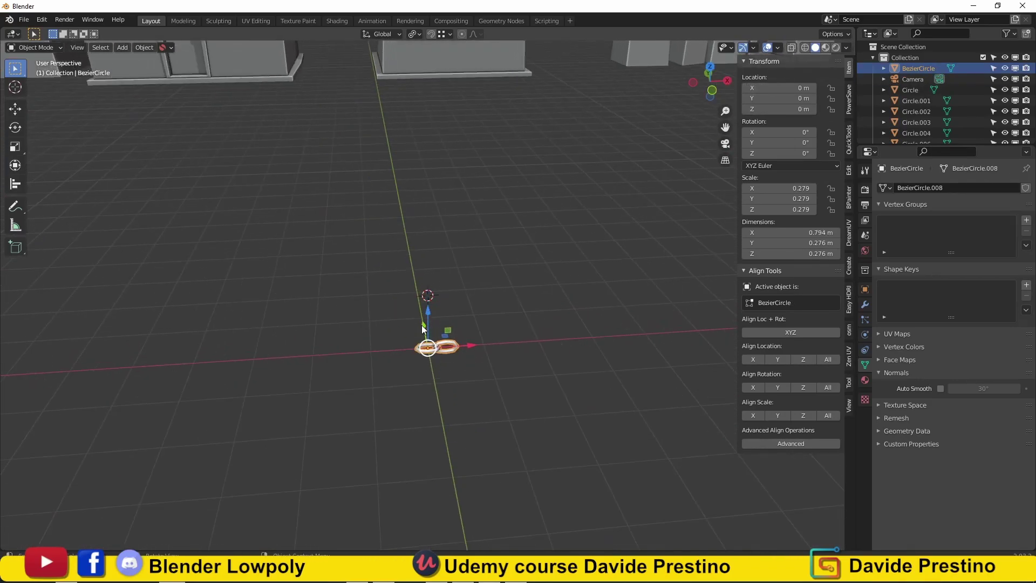
{"action": "scroll", "coordinate": [515, 304], "scroll_direction": "down", "scroll_amount": 5}
{"action": "scroll", "coordinate": [329, 294], "scroll_direction": "up", "scroll_amount": 8}
Tilt the drawbridge door further about the X axis
{"action": "left_click", "coordinate": [595, 370]}
{"action": "key", "text": "r"}
{"action": "key", "text": "x"}
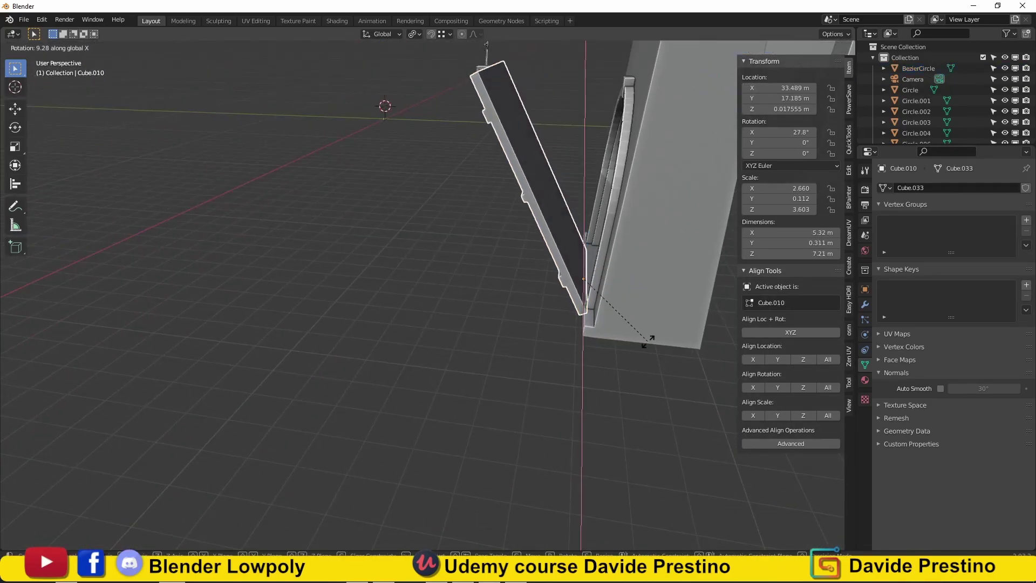
{"action": "left_click", "coordinate": [562, 302]}
{"action": "mouse_move", "coordinate": [561, 302]}
{"action": "middle_mouse_down"}
{"action": "mouse_move", "coordinate": [533, 277]}
{"action": "mouse_move", "coordinate": [442, 324]}
{"action": "middle_mouse_up"}
Add a torus and rotate it 90° on the X axis
{"action": "key", "text": "shift+a"}
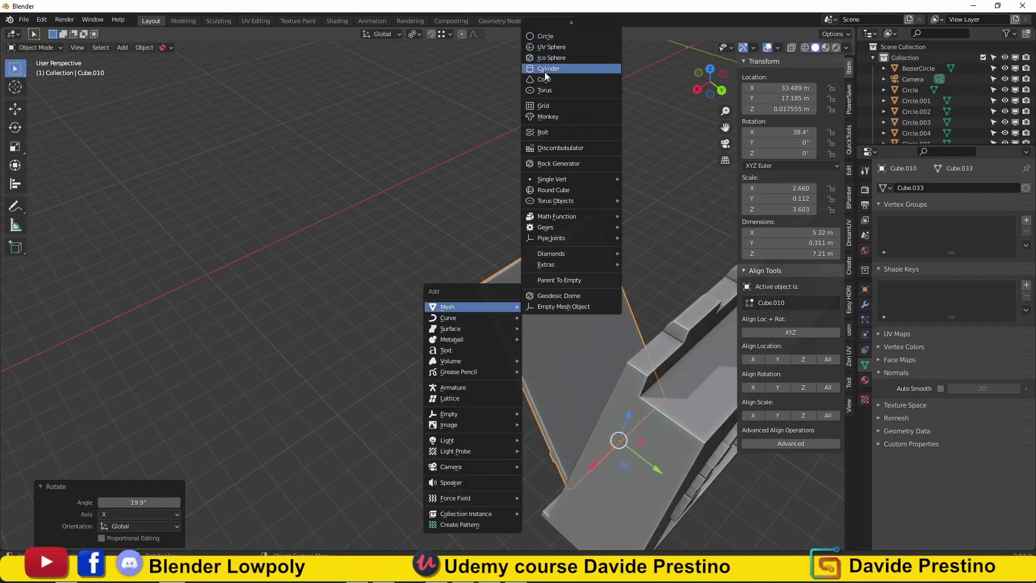
{"action": "left_click", "coordinate": [545, 90]}
{"action": "key", "text": "r"}
{"action": "key", "text": "x"}
{"action": "key", "text": "9"}
{"action": "key", "text": "0"}
{"action": "key", "text": "Return"}
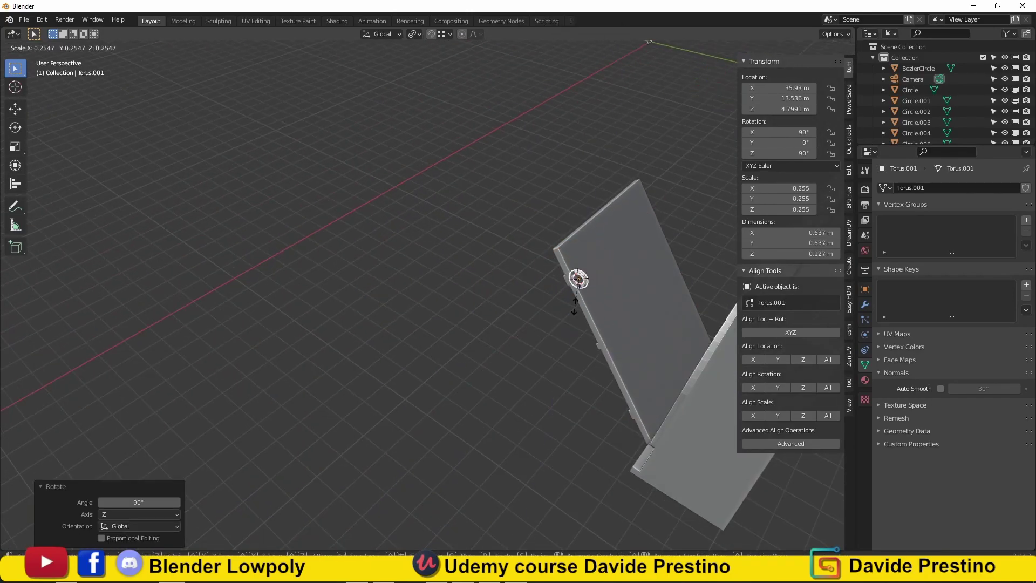
Add an edge loop across the gate wall, viewed from the front
{"action": "mouse_move", "coordinate": [568, 297]}
{"action": "middle_mouse_down"}
{"action": "mouse_move", "coordinate": [380, 403]}
{"action": "mouse_move", "coordinate": [413, 267]}
{"action": "middle_mouse_up"}
{"action": "scroll", "coordinate": [507, 337], "scroll_direction": "up", "scroll_amount": 3}
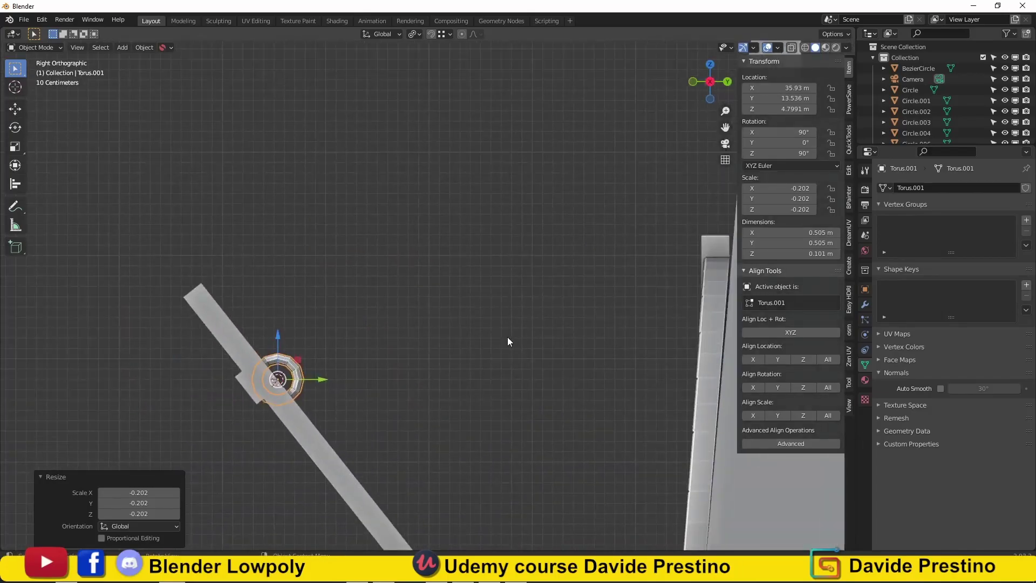
{"action": "middle_click_drag", "start_coordinate": [507, 337], "coordinate": [579, 336]}
{"action": "left_click", "coordinate": [580, 336]}
{"action": "key", "text": "KP_1"}
{"action": "key", "text": "Tab"}
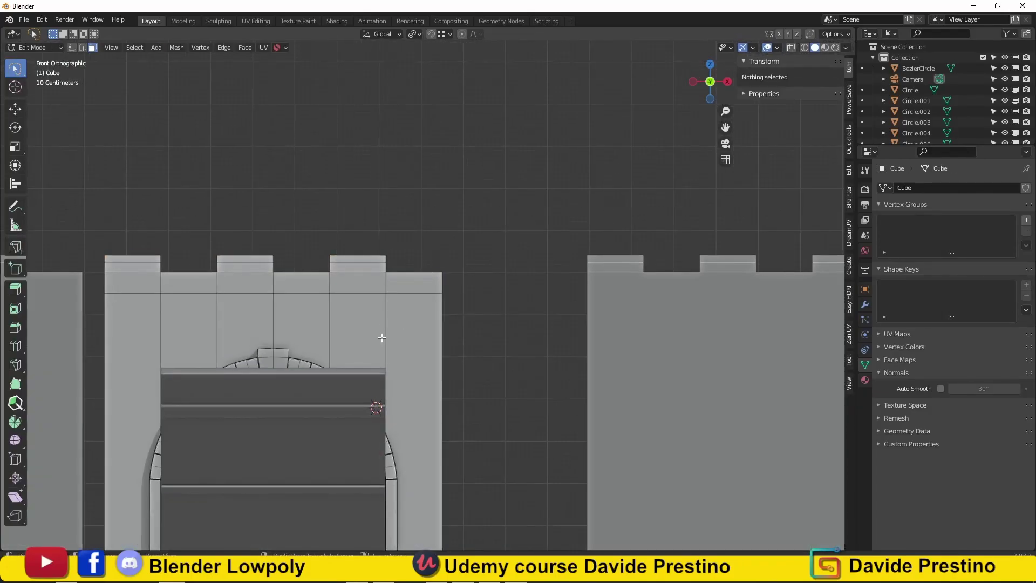
{"action": "key", "text": "ctrl+r"}
{"action": "left_click", "coordinate": [413, 331]}
{"action": "left_click", "coordinate": [389, 227]}
Cut a second edge loop on the wall's left column and exit edit mode
{"action": "key", "text": "ctrl+r"}
{"action": "left_click", "coordinate": [138, 291]}
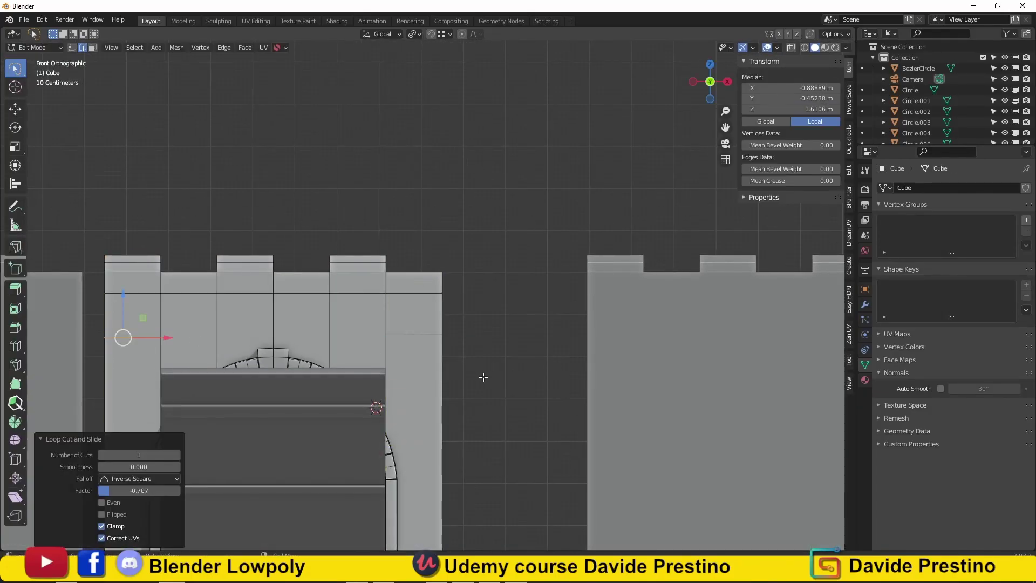
{"action": "middle_click_drag", "start_coordinate": [319, 355], "coordinate": [202, 326]}
{"action": "scroll", "coordinate": [202, 326], "scroll_direction": "up", "scroll_amount": 3}
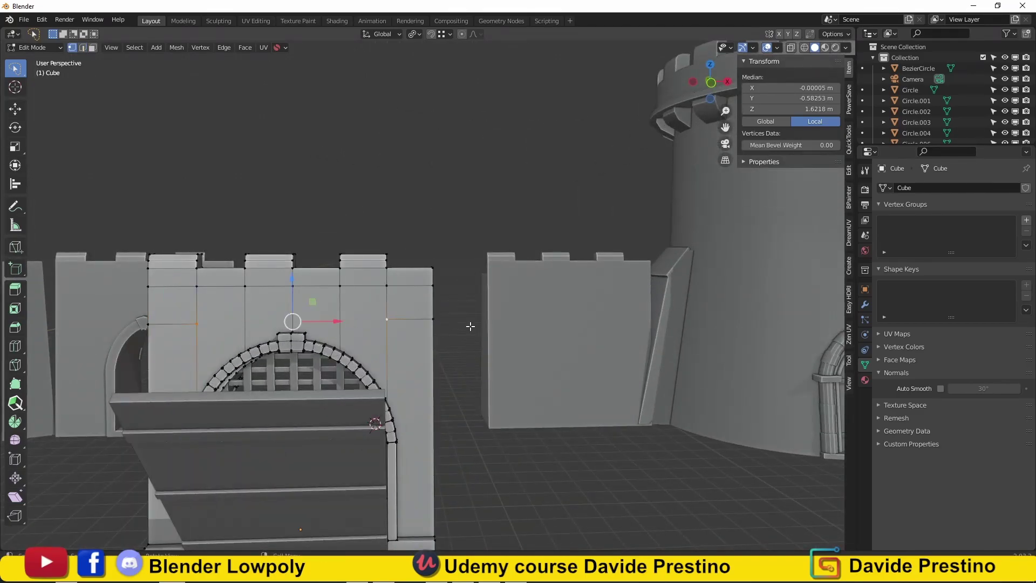
{"action": "left_click", "coordinate": [434, 319]}
{"action": "scroll", "coordinate": [377, 313], "scroll_direction": "down", "scroll_amount": 3}
{"action": "scroll", "coordinate": [338, 307], "scroll_direction": "up", "scroll_amount": 3}
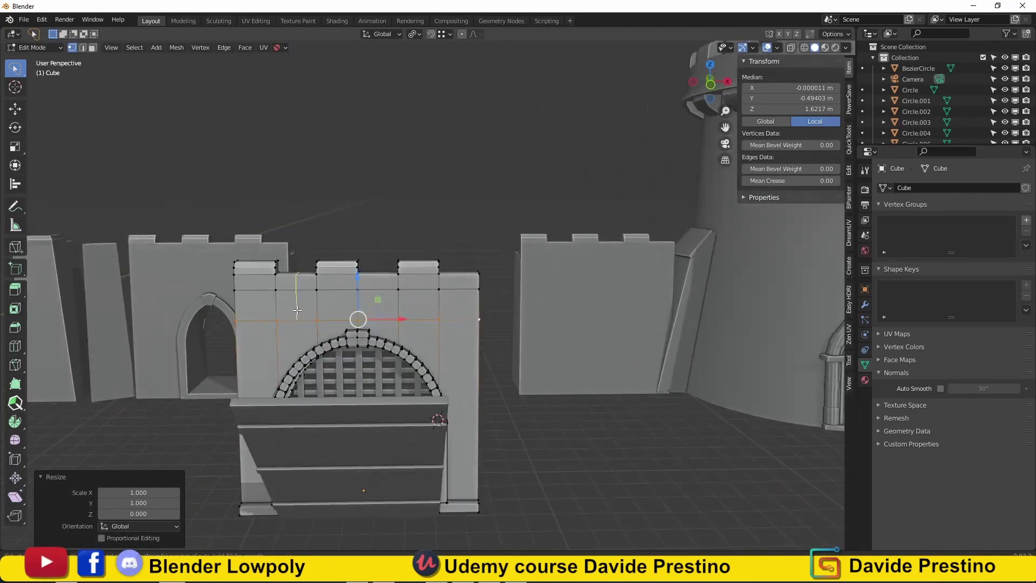
{"action": "scroll", "coordinate": [339, 308], "scroll_direction": "down", "scroll_amount": 3}
{"action": "mouse_move", "coordinate": [338, 308]}
{"action": "middle_mouse_down"}
{"action": "mouse_move", "coordinate": [378, 303]}
{"action": "mouse_move", "coordinate": [467, 351]}
{"action": "middle_mouse_up"}
{"action": "key", "text": "Tab"}
Inspect the door ring's vertices in vertex mode from the side view
{"action": "scroll", "coordinate": [468, 351], "scroll_direction": "down", "scroll_amount": 3}
{"action": "scroll", "coordinate": [377, 355], "scroll_direction": "up", "scroll_amount": 5}
{"action": "left_click", "coordinate": [323, 423]}
{"action": "key", "text": "Tab"}
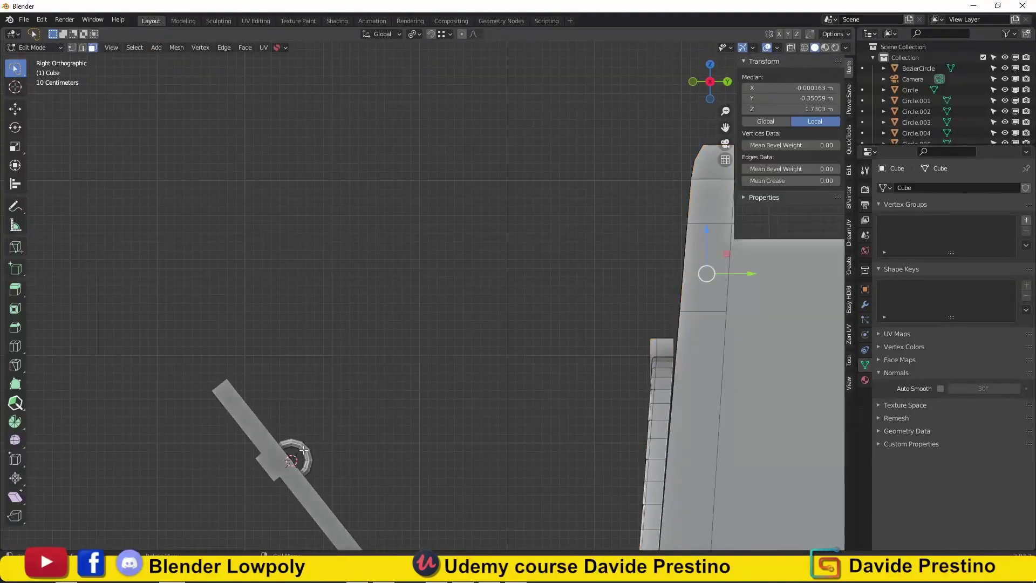
{"action": "mouse_move", "coordinate": [335, 410]}
{"action": "middle_mouse_down"}
{"action": "mouse_move", "coordinate": [382, 382]}
{"action": "mouse_move", "coordinate": [280, 451]}
{"action": "mouse_move", "coordinate": [417, 410]}
{"action": "middle_mouse_up"}
{"action": "key", "text": "1"}
{"action": "key", "text": "KP_3"}
{"action": "key", "text": "KP_3"}
{"action": "key", "text": "Tab"}
{"action": "mouse_move", "coordinate": [440, 448]}
{"action": "middle_mouse_down"}
{"action": "mouse_move", "coordinate": [585, 393]}
{"action": "mouse_move", "coordinate": [473, 326]}
{"action": "middle_mouse_up"}
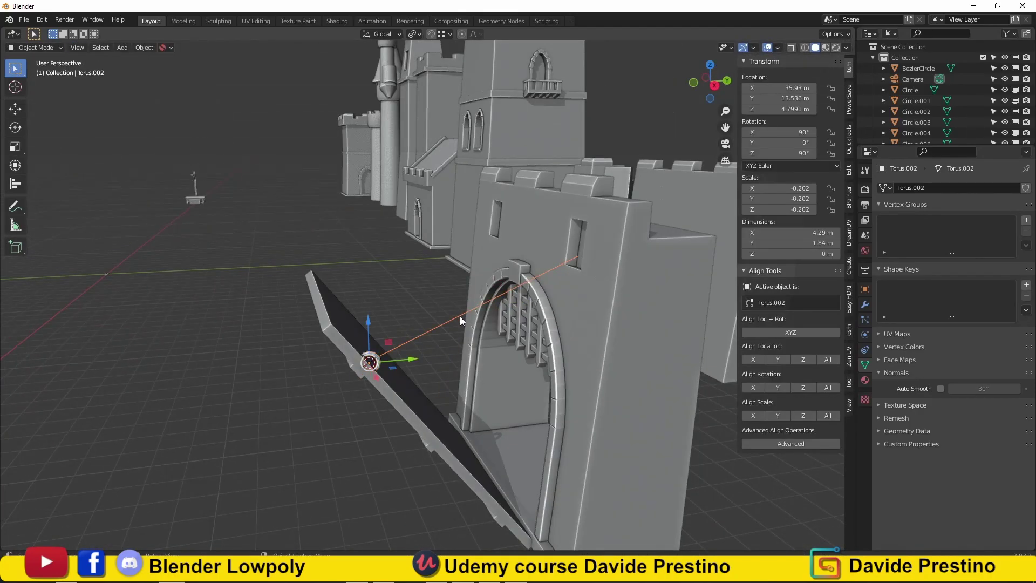
Convert the guide line into a curve and apply its transforms
{"action": "right_click", "coordinate": [452, 319]}
{"action": "left_click", "coordinate": [450, 321]}
{"action": "key", "text": "Tab"}
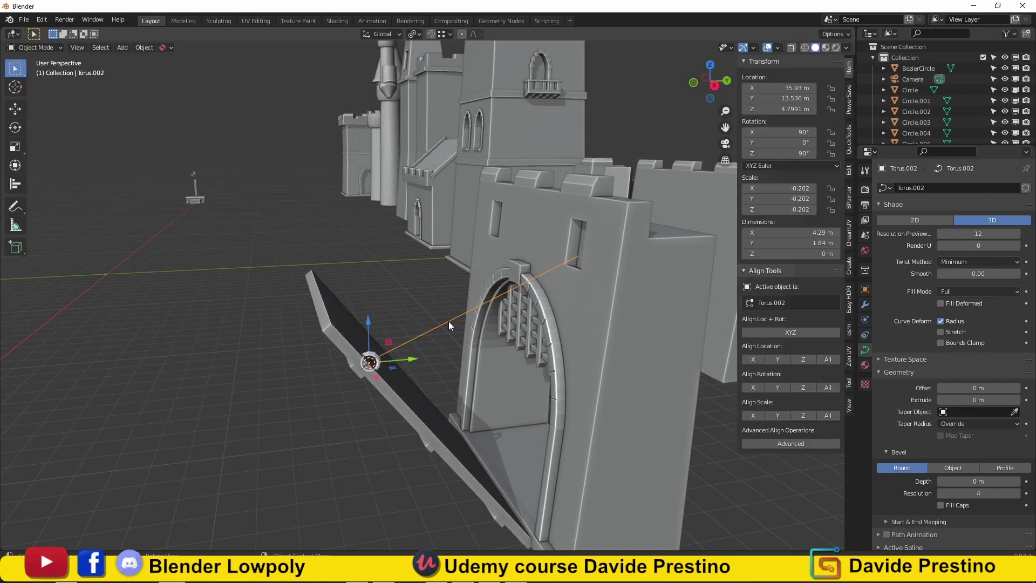
{"action": "key", "text": "ctrl+a"}
{"action": "left_click", "coordinate": [399, 348]}
{"action": "key", "text": "KP_Decimal"}
Select the chain link and snap it onto the door ring
{"action": "mouse_move", "coordinate": [480, 437]}
{"action": "middle_mouse_down"}
{"action": "mouse_move", "coordinate": [448, 457]}
{"action": "mouse_move", "coordinate": [551, 394]}
{"action": "mouse_move", "coordinate": [402, 350]}
{"action": "middle_mouse_up"}
{"action": "left_click", "coordinate": [403, 350]}
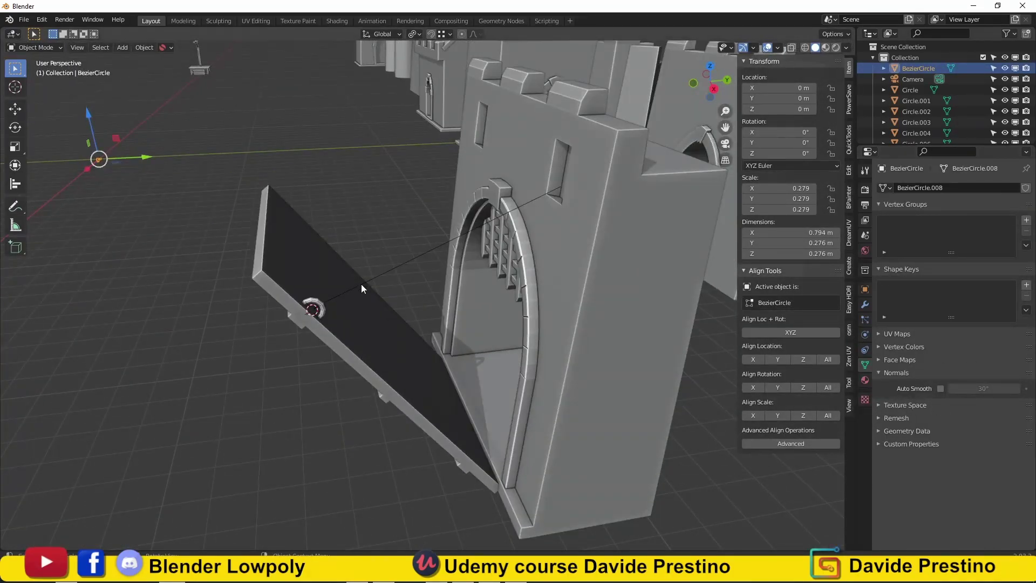
{"action": "scroll", "coordinate": [186, 259], "scroll_direction": "down", "scroll_amount": 5}
{"action": "key", "text": "KP_Decimal"}
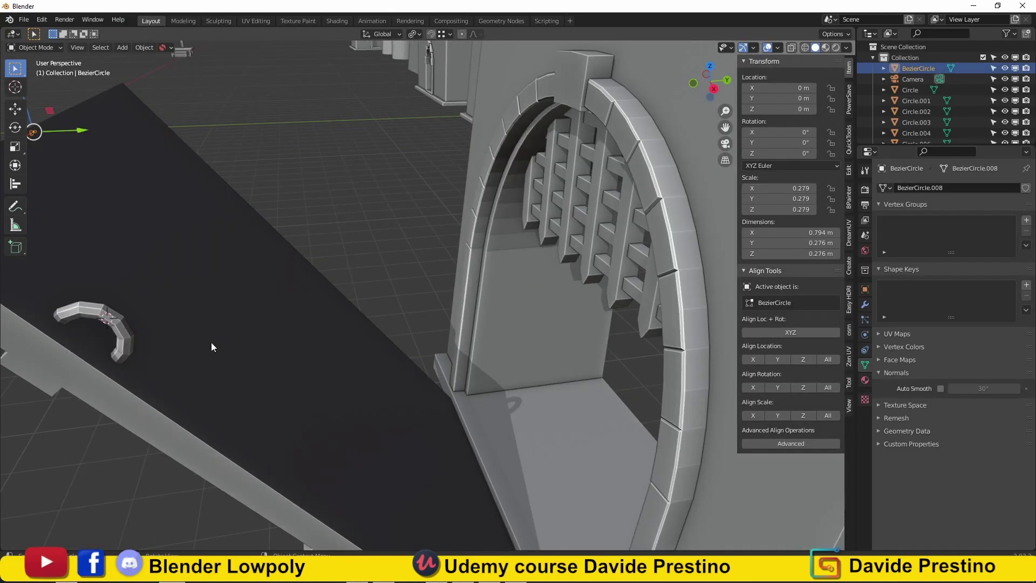
{"action": "key", "text": "shift+s"}
{"action": "left_click", "coordinate": [255, 194]}
Rotate the chain link about Z toward the gate window and position it at the ring
{"action": "key", "text": "r"}
{"action": "key", "text": "z"}
{"action": "left_click", "coordinate": [190, 349]}
{"action": "key", "text": "KP_3"}
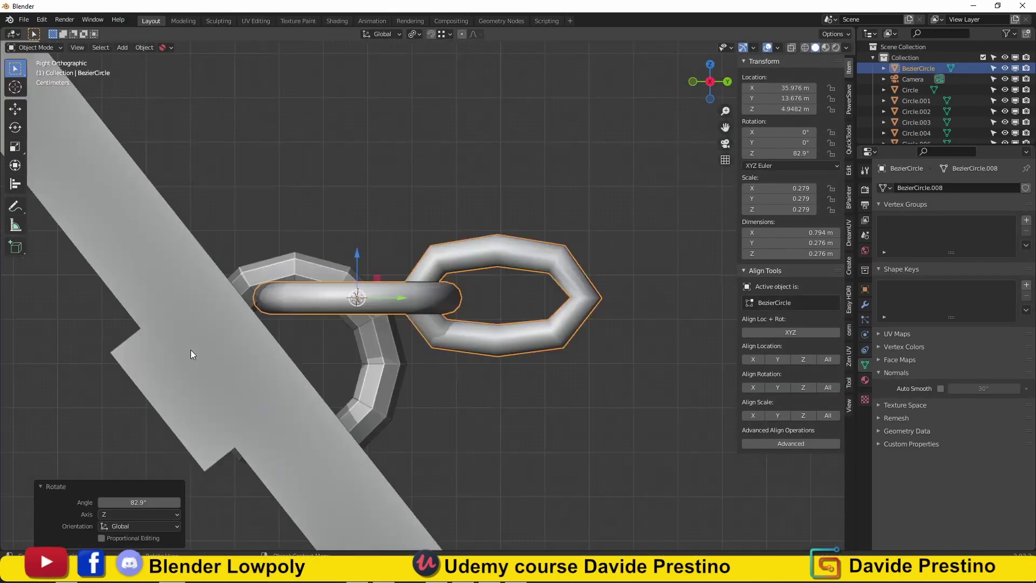
{"action": "scroll", "coordinate": [190, 350], "scroll_direction": "down", "scroll_amount": 5}
{"action": "key", "text": "g"}
{"action": "left_click", "coordinate": [445, 276]}
{"action": "scroll", "coordinate": [445, 275], "scroll_direction": "down", "scroll_amount": 4}
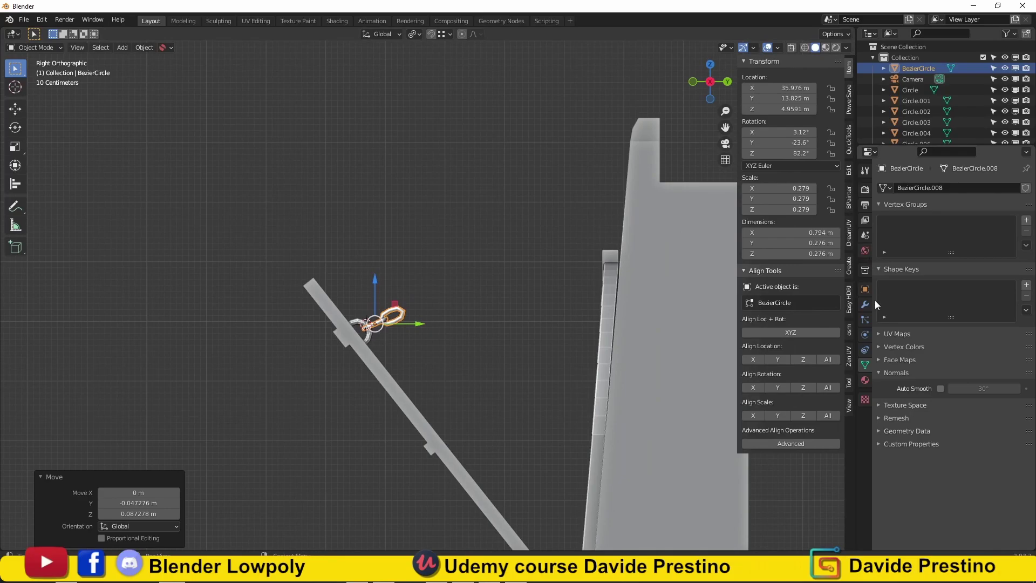
Array the link into an eight-link chain, angle it toward the window, and apply the Array
{"action": "left_click", "coordinate": [865, 304]}
{"action": "left_click", "coordinate": [873, 212]}
{"action": "left_click", "coordinate": [750, 216]}
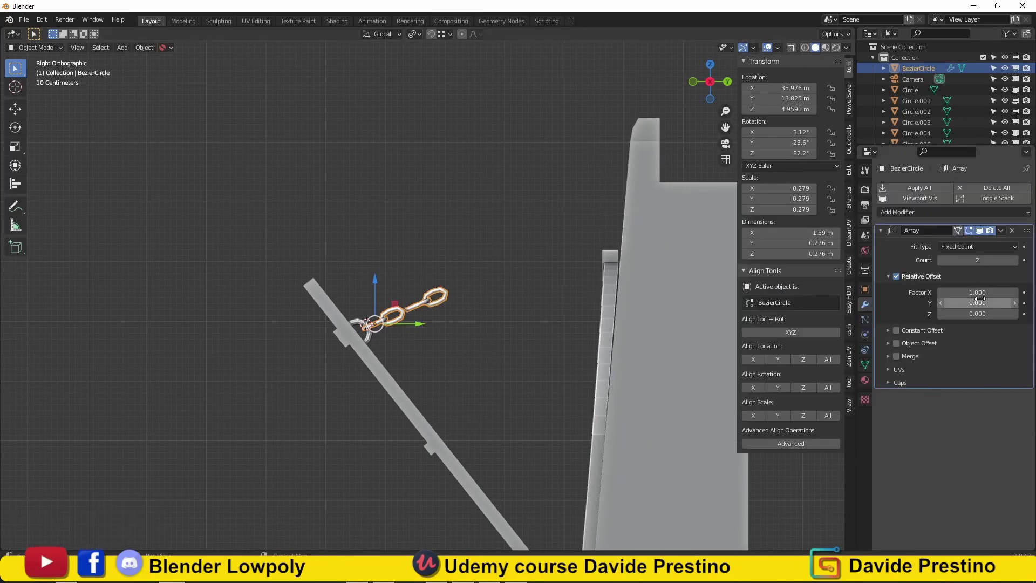
{"action": "middle_click_drag", "start_coordinate": [702, 270], "coordinate": [743, 268]}
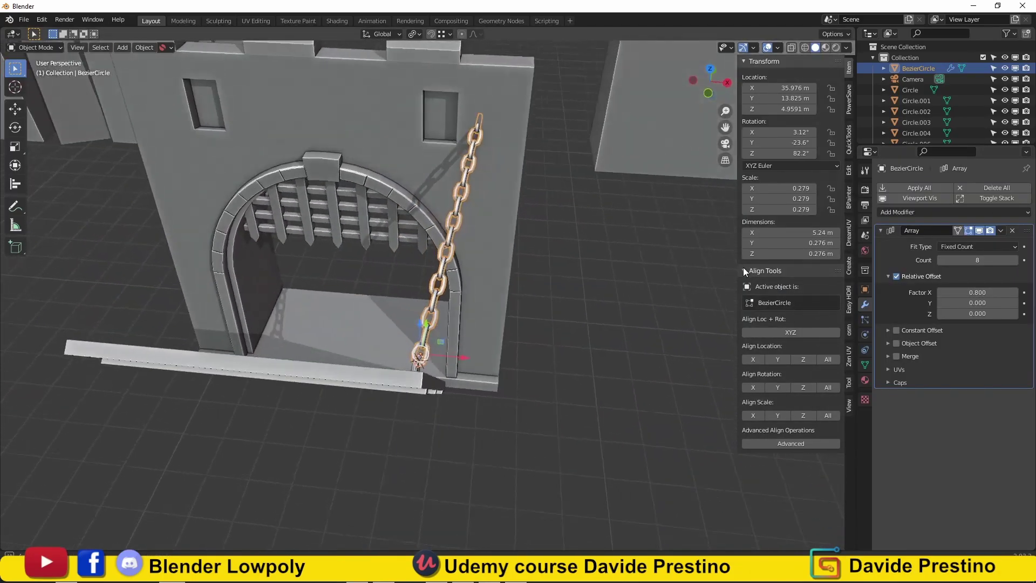
{"action": "key", "text": "r"}
{"action": "key", "text": "z"}
{"action": "left_click", "coordinate": [526, 335]}
{"action": "scroll", "coordinate": [588, 328], "scroll_direction": "up", "scroll_amount": 3}
{"action": "scroll", "coordinate": [587, 322], "scroll_direction": "down", "scroll_amount": 3}
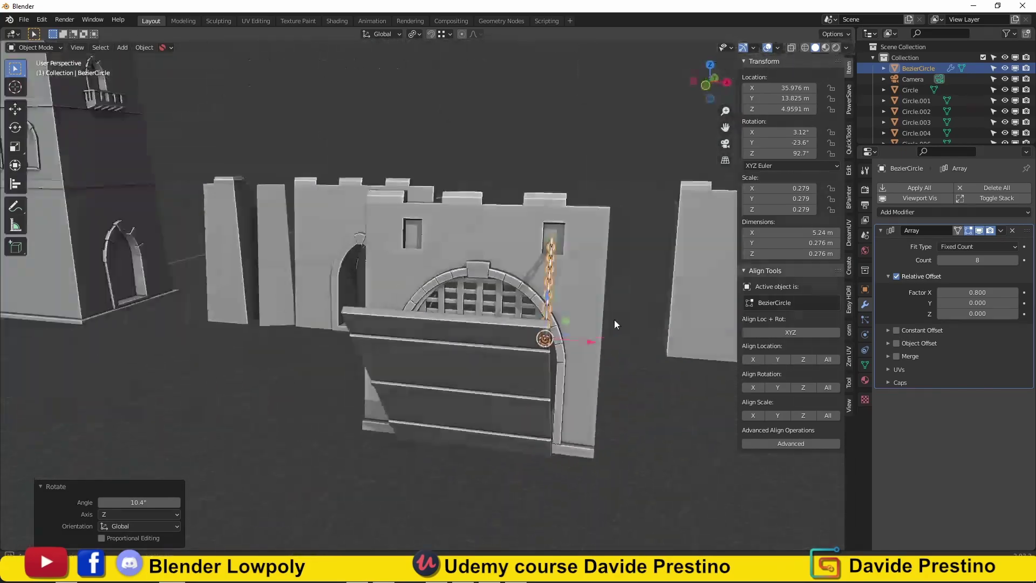
{"action": "left_click", "coordinate": [919, 187]}
{"action": "left_click", "coordinate": [954, 212]}
Mirror the chain across the door using Cube.010 and apply the Mirror
{"action": "left_click", "coordinate": [827, 286]}
{"action": "left_click", "coordinate": [1012, 286]}
{"action": "left_click", "coordinate": [527, 324]}
{"action": "middle_click_drag", "start_coordinate": [527, 324], "coordinate": [593, 330]}
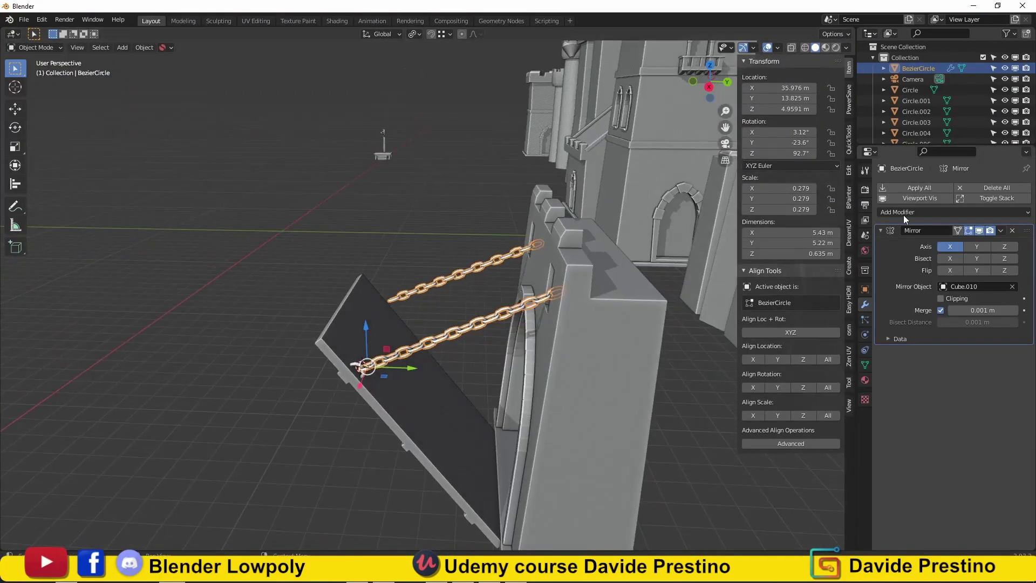
{"action": "left_click", "coordinate": [919, 188]}
{"action": "mouse_move", "coordinate": [675, 331]}
{"action": "middle_mouse_down"}
{"action": "mouse_move", "coordinate": [480, 321]}
{"action": "mouse_move", "coordinate": [377, 366]}
{"action": "mouse_move", "coordinate": [435, 546]}
{"action": "middle_mouse_up"}
{"action": "scroll", "coordinate": [377, 366], "scroll_direction": "up", "scroll_amount": 3}
Mirror the door ring to the door's other edge and make it permanent
{"action": "left_click", "coordinate": [560, 385]}
{"action": "left_click", "coordinate": [919, 187]}
{"action": "left_click", "coordinate": [817, 312]}
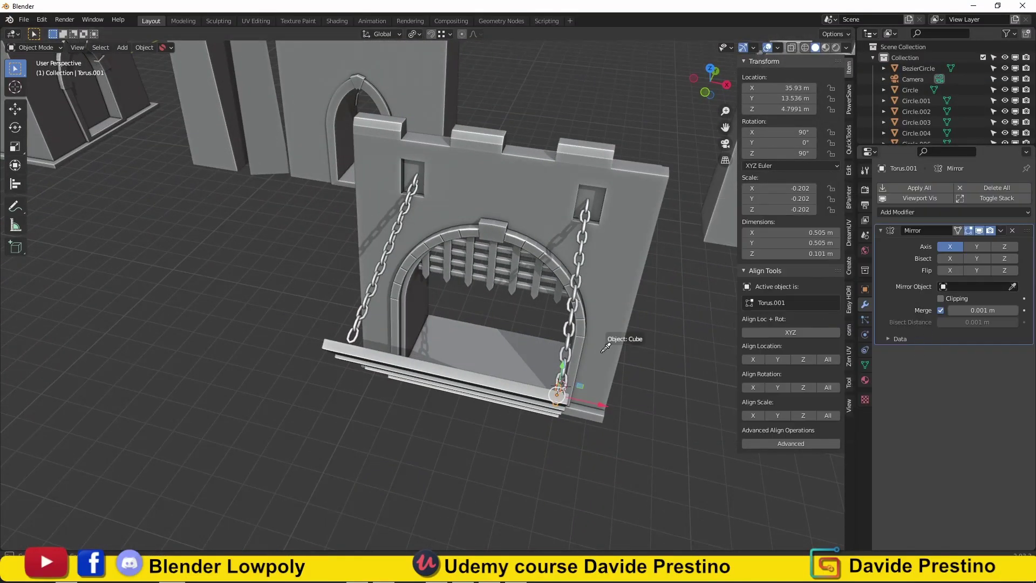
{"action": "key", "text": "ctrl+a"}
Join both chains and rings into one object
{"action": "middle_click_drag", "start_coordinate": [637, 377], "coordinate": [503, 403]}
{"action": "scroll", "coordinate": [435, 393], "scroll_direction": "up", "scroll_amount": 3}
{"action": "scroll", "coordinate": [435, 393], "scroll_direction": "down", "scroll_amount": 4}
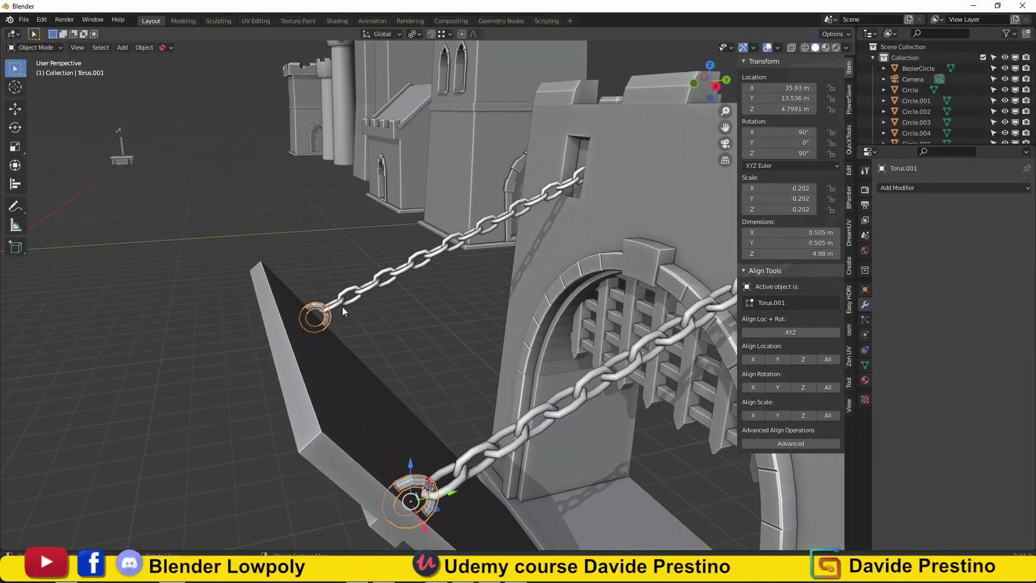
{"action": "left_click", "coordinate": [342, 307], "text": "shift"}
{"action": "scroll", "coordinate": [342, 307], "scroll_direction": "down", "scroll_amount": 3}
{"action": "right_click", "coordinate": [390, 287]}
{"action": "left_click", "coordinate": [432, 299]}
Select the gate wall and portcullis, orbiting until the tower sits behind the gate
{"action": "middle_click_drag", "start_coordinate": [549, 379], "coordinate": [435, 352]}
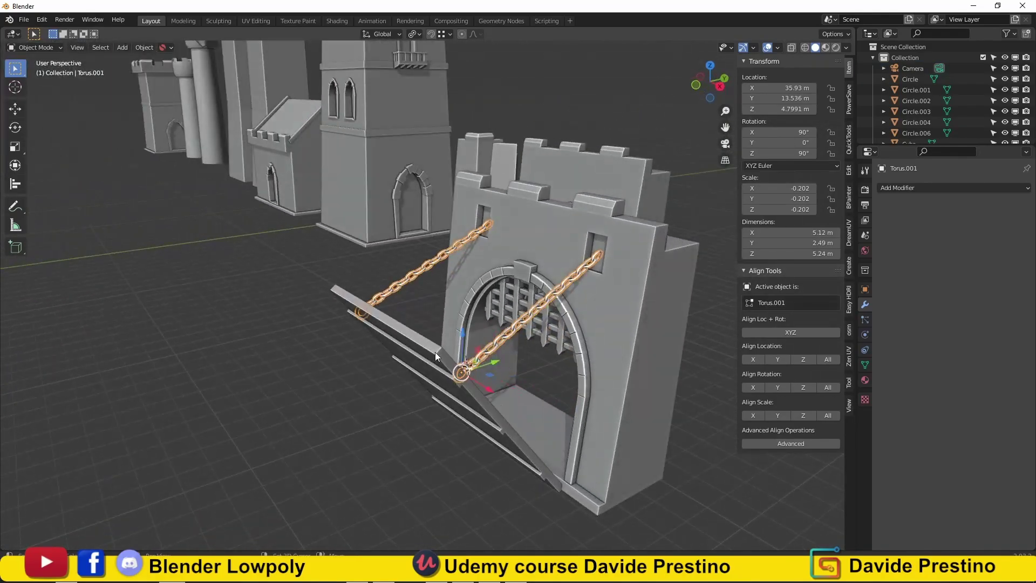
{"action": "left_click", "coordinate": [539, 424], "text": "shift"}
{"action": "scroll", "coordinate": [523, 420], "scroll_direction": "down", "scroll_amount": 3}
{"action": "mouse_move", "coordinate": [522, 419]}
{"action": "middle_mouse_down"}
{"action": "mouse_move", "coordinate": [98, 420]}
{"action": "mouse_move", "coordinate": [51, 432]}
{"action": "middle_mouse_up"}
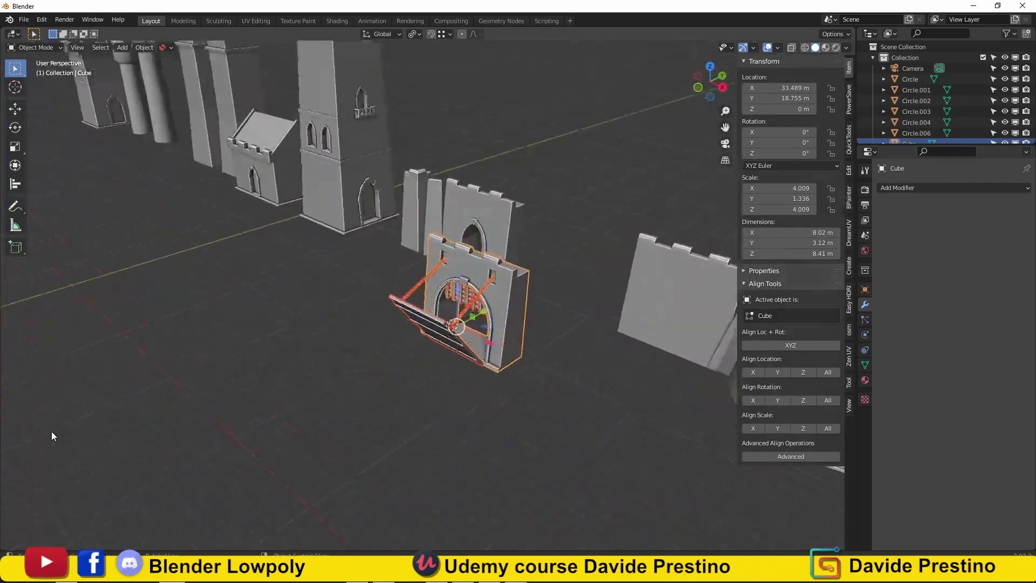
{"action": "scroll", "coordinate": [242, 401], "scroll_direction": "up", "scroll_amount": 4}
{"action": "scroll", "coordinate": [242, 401], "scroll_direction": "down", "scroll_amount": 2}
{"action": "right_click", "coordinate": [409, 315]}
{"action": "scroll", "coordinate": [409, 315], "scroll_direction": "down", "scroll_amount": 4}
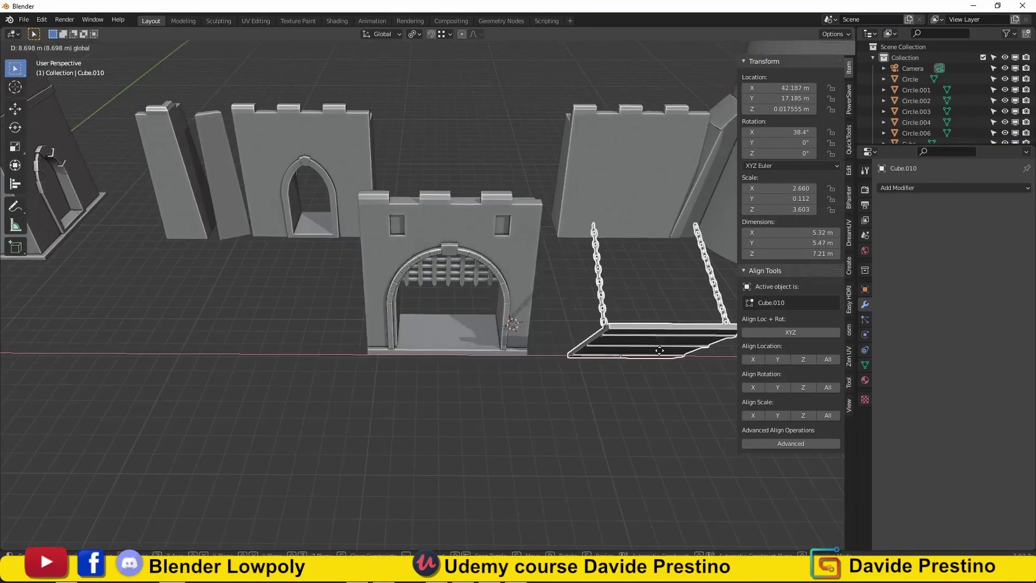
{"action": "left_click", "coordinate": [437, 291]}
{"action": "middle_click_drag", "start_coordinate": [462, 355], "coordinate": [517, 332]}
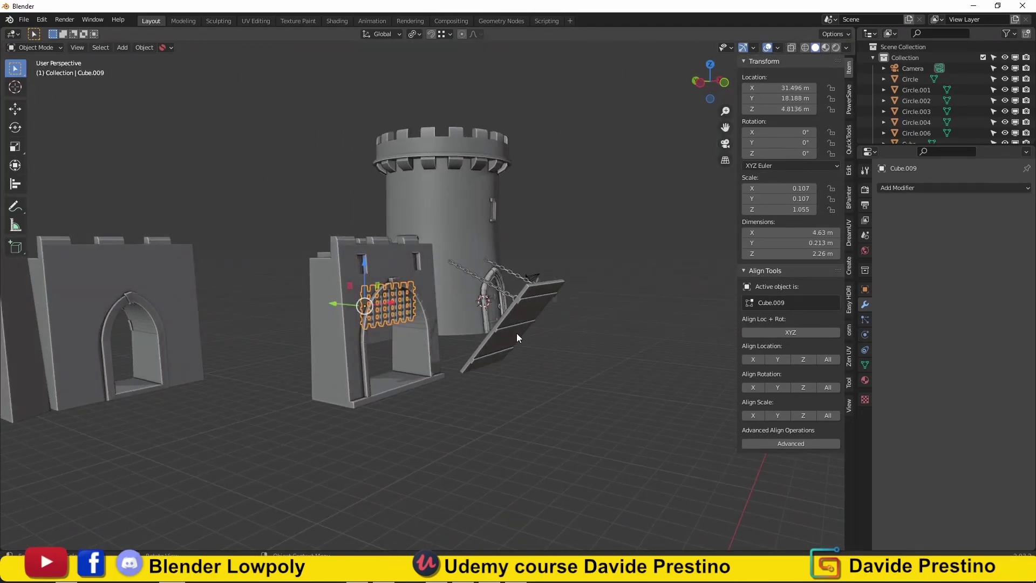
Duplicate the tall square tower and place the copy further along the castle row
{"action": "scroll", "coordinate": [517, 333], "scroll_direction": "down", "scroll_amount": 5}
{"action": "mouse_move", "coordinate": [504, 333]}
{"action": "middle_mouse_down"}
{"action": "mouse_move", "coordinate": [607, 303]}
{"action": "mouse_move", "coordinate": [429, 367]}
{"action": "middle_mouse_up"}
{"action": "scroll", "coordinate": [428, 366], "scroll_direction": "up", "scroll_amount": 3}
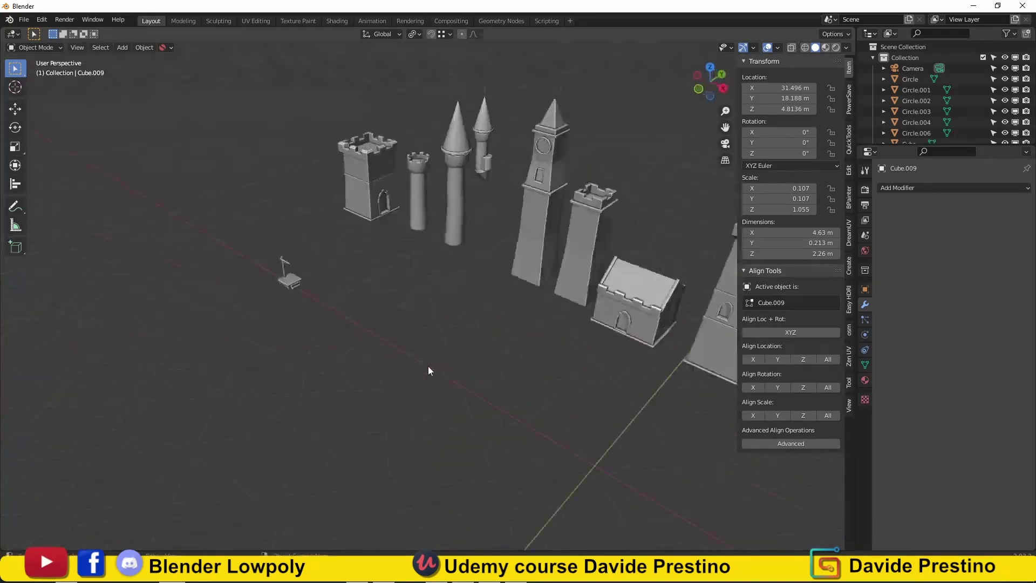
{"action": "left_click", "coordinate": [608, 300]}
{"action": "scroll", "coordinate": [336, 303], "scroll_direction": "down", "scroll_amount": 3}
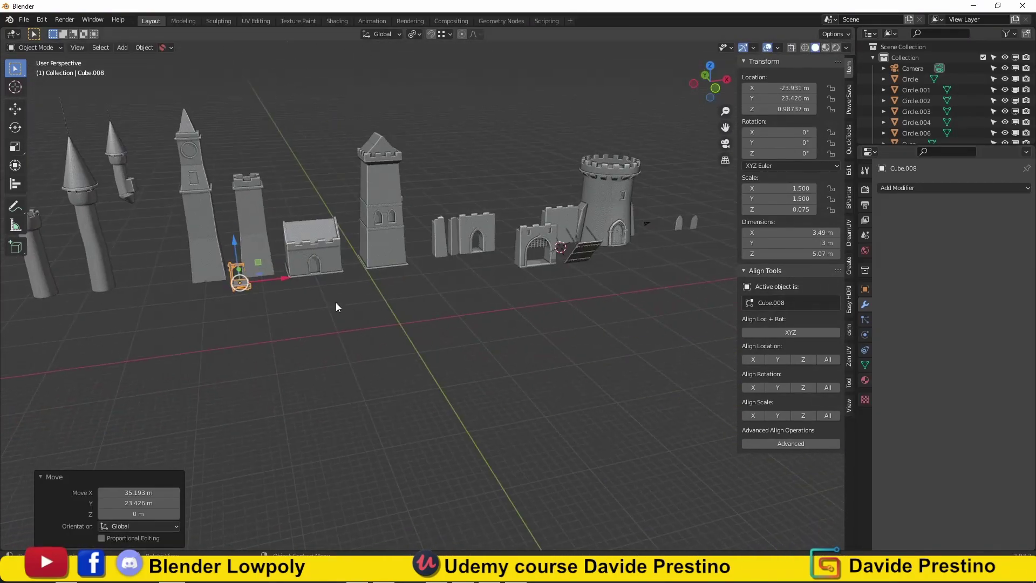
{"action": "middle_click_drag", "start_coordinate": [336, 302], "coordinate": [354, 284]}
{"action": "left_click", "coordinate": [334, 280]}
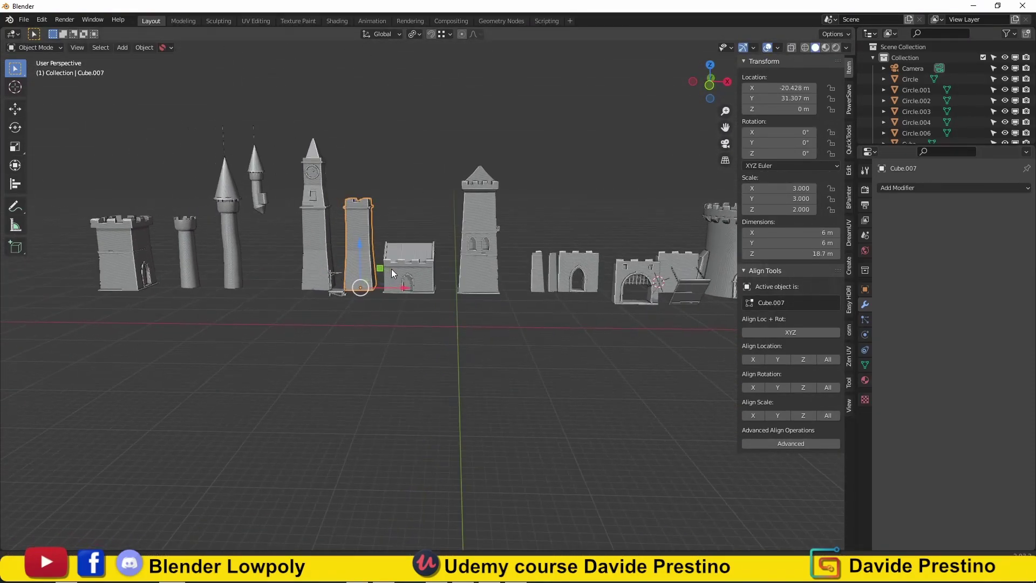
{"action": "key", "text": "KP_7"}
{"action": "left_click", "coordinate": [642, 129]}
{"action": "middle_click_drag", "start_coordinate": [642, 130], "coordinate": [626, 248]}
{"action": "key", "text": "KP_1"}
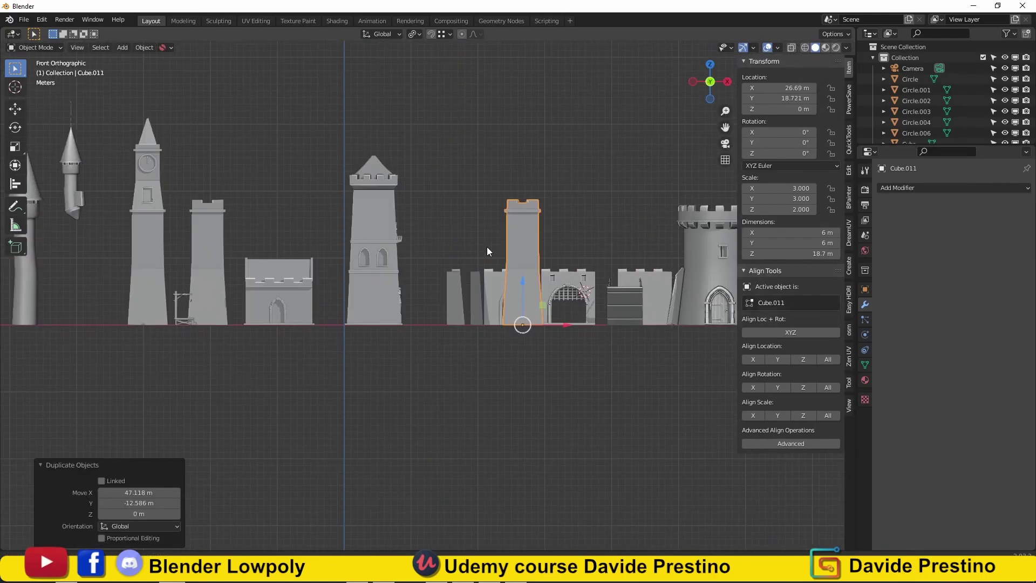
Shorten the tower copy along Z and shift it along X into the row
{"action": "key", "text": "s"}
{"action": "key", "text": "z"}
{"action": "left_click", "coordinate": [544, 331]}
{"action": "middle_click_drag", "start_coordinate": [543, 331], "coordinate": [491, 349]}
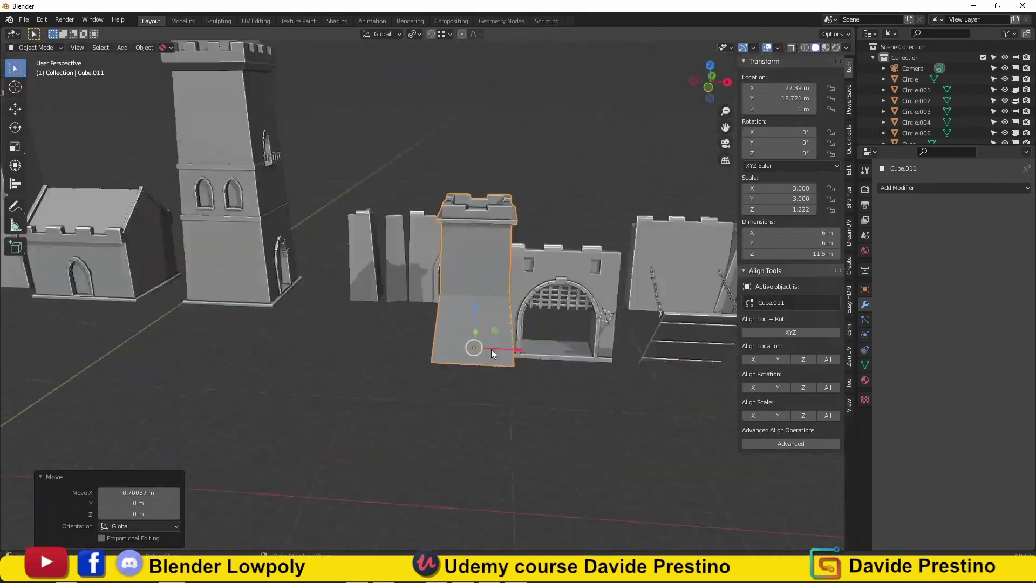
{"action": "scroll", "coordinate": [491, 349], "scroll_direction": "up", "scroll_amount": 5}
{"action": "key", "text": "Tab"}
{"action": "key", "text": "Tab"}
{"action": "scroll", "coordinate": [347, 352], "scroll_direction": "down", "scroll_amount": 5}
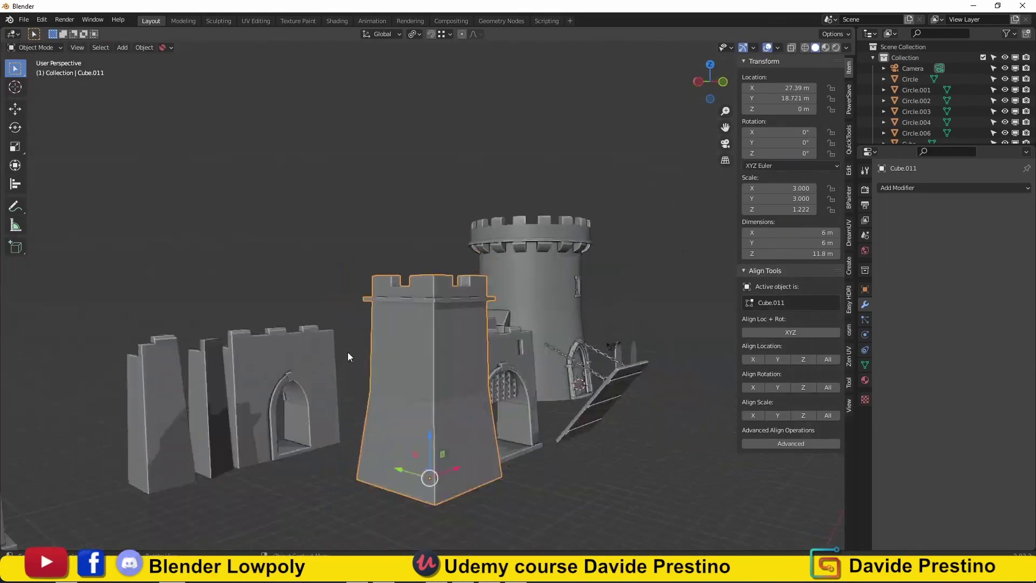
{"action": "scroll", "coordinate": [456, 400], "scroll_direction": "down", "scroll_amount": 3}
{"action": "key", "text": "g"}
{"action": "key", "text": "x"}
{"action": "left_click", "coordinate": [319, 376]}
Apply scale to every castle piece so all scales read 1.000
{"action": "key", "text": "a"}
{"action": "scroll", "coordinate": [455, 384], "scroll_direction": "down", "scroll_amount": 3}
{"action": "key", "text": "ctrl+a"}
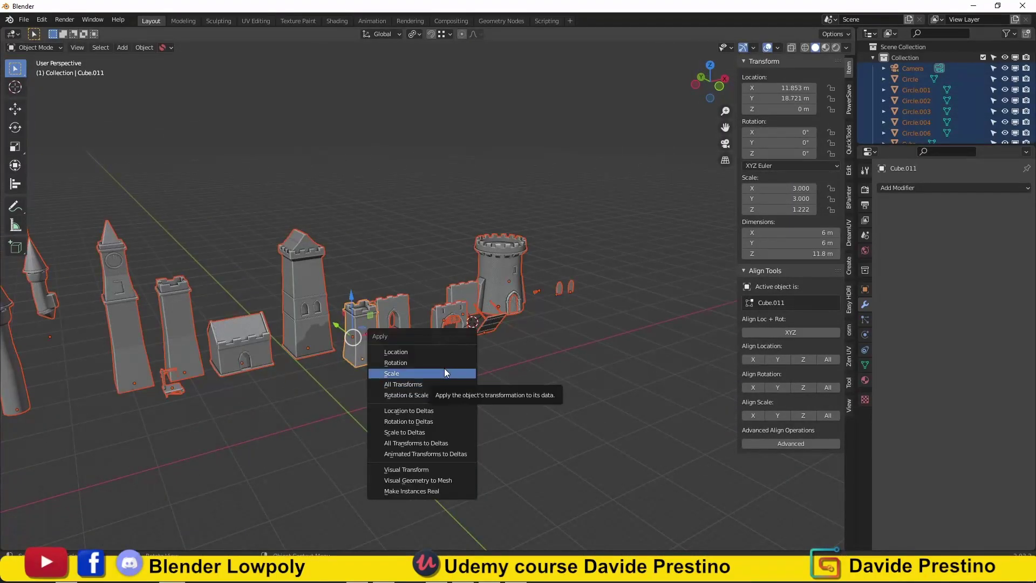
{"action": "left_click", "coordinate": [445, 368]}
{"action": "scroll", "coordinate": [348, 413], "scroll_direction": "down", "scroll_amount": 2}
{"action": "scroll", "coordinate": [349, 410], "scroll_direction": "up", "scroll_amount": 5}
Move the shorter tower 21.632 m along Y back in line with the row
{"action": "mouse_move", "coordinate": [350, 412]}
{"action": "middle_mouse_down"}
{"action": "mouse_move", "coordinate": [451, 419]}
{"action": "mouse_move", "coordinate": [397, 305]}
{"action": "middle_mouse_up"}
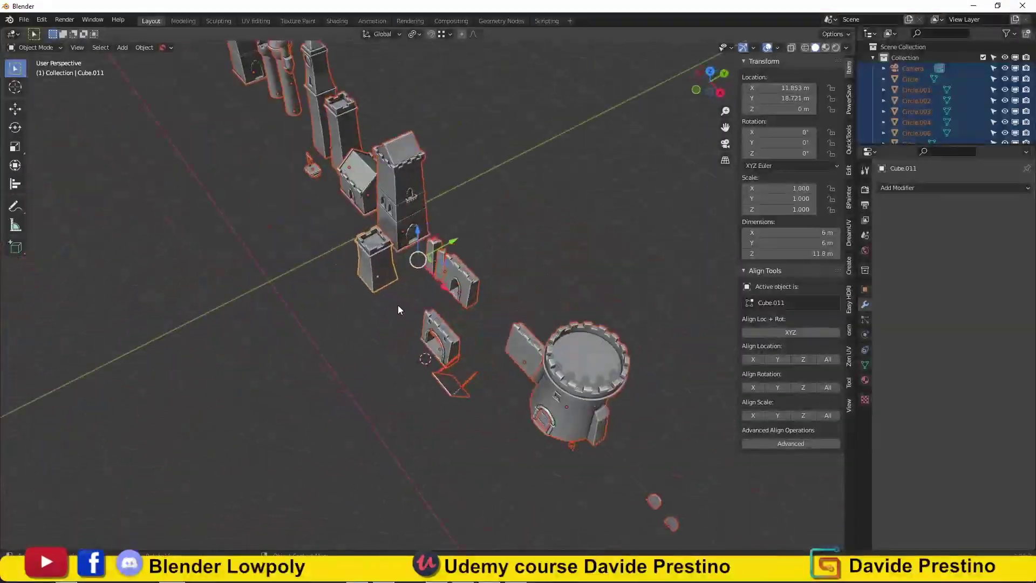
{"action": "left_click", "coordinate": [397, 306]}
{"action": "key", "text": "g"}
{"action": "key", "text": "y"}
{"action": "left_click", "coordinate": [410, 270]}
{"action": "middle_click_drag", "start_coordinate": [410, 270], "coordinate": [447, 397]}
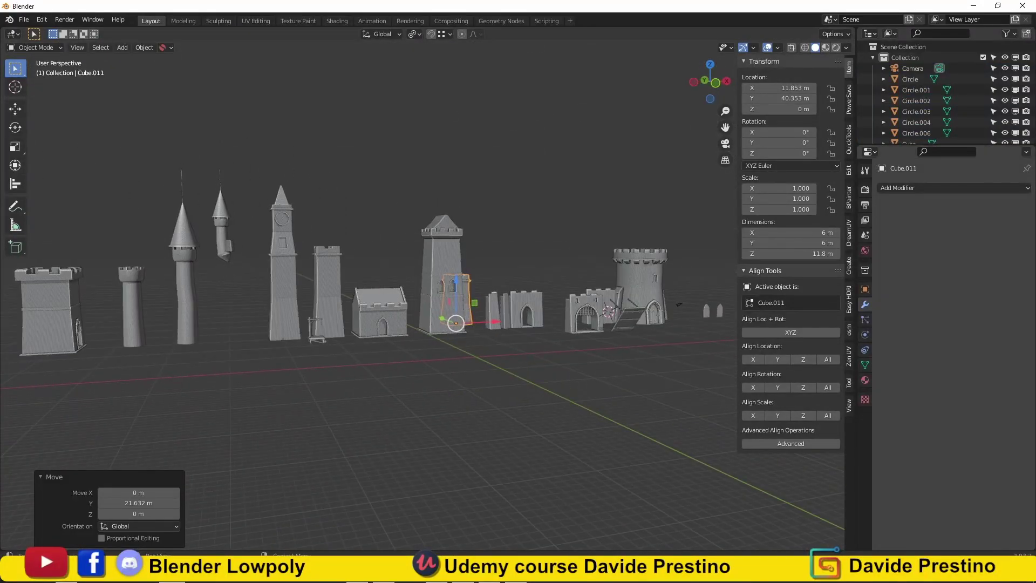
{"action": "mouse_move", "coordinate": [447, 397]}
{"action": "middle_mouse_down"}
{"action": "mouse_move", "coordinate": [500, 378]}
{"action": "mouse_move", "coordinate": [419, 364]}
{"action": "mouse_move", "coordinate": [634, 339]}
{"action": "mouse_move", "coordinate": [512, 343]}
{"action": "middle_mouse_up"}
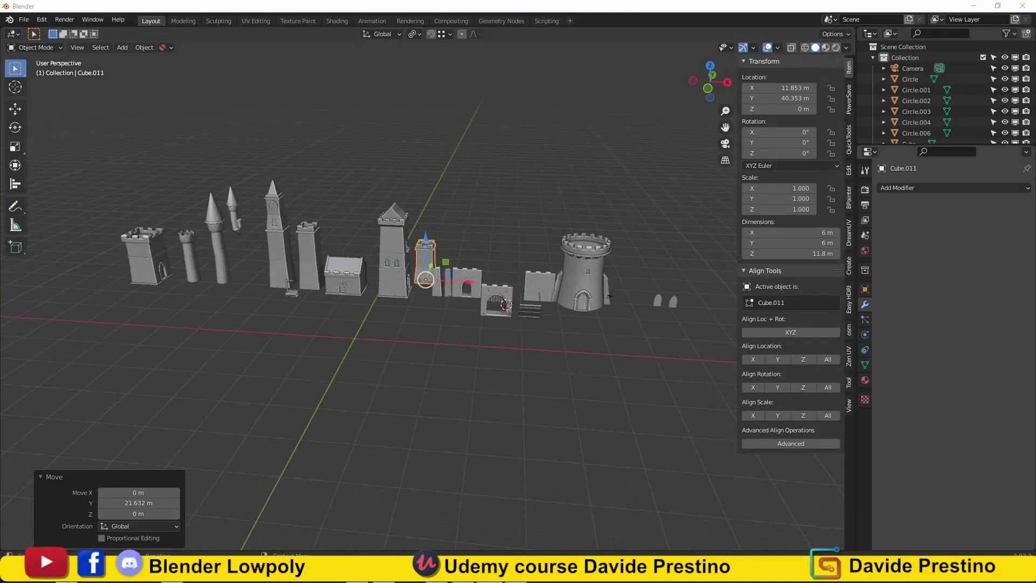
{"action": "scroll", "coordinate": [383, 374], "scroll_direction": "up", "scroll_amount": 2}
Add a new cube and stretch it into a long box for the house body
{"action": "key", "text": "shift+c"}
{"action": "key", "text": "shift+a"}
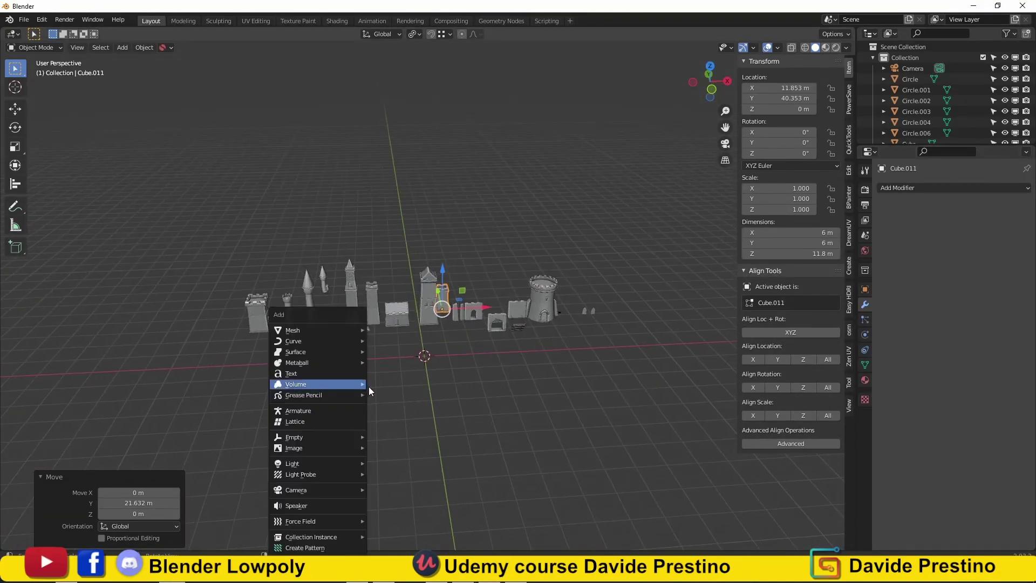
{"action": "left_click", "coordinate": [389, 49]}
{"action": "scroll", "coordinate": [568, 360], "scroll_direction": "up", "scroll_amount": 1}
{"action": "scroll", "coordinate": [569, 359], "scroll_direction": "up", "scroll_amount": 3}
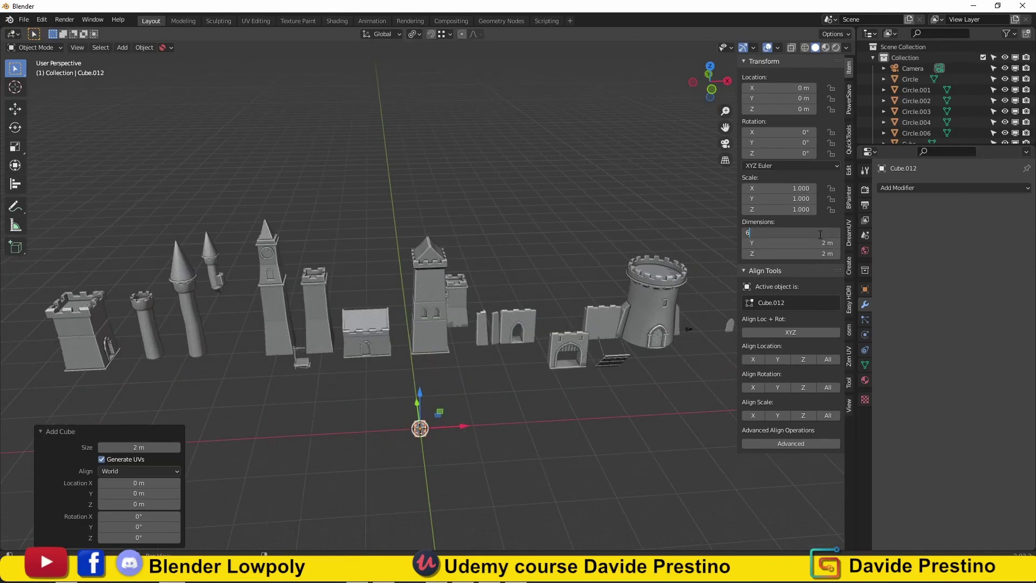
{"action": "mouse_move", "coordinate": [819, 233]}
{"action": "middle_mouse_down"}
{"action": "mouse_move", "coordinate": [462, 271]}
{"action": "mouse_move", "coordinate": [40, 546]}
{"action": "middle_mouse_up"}
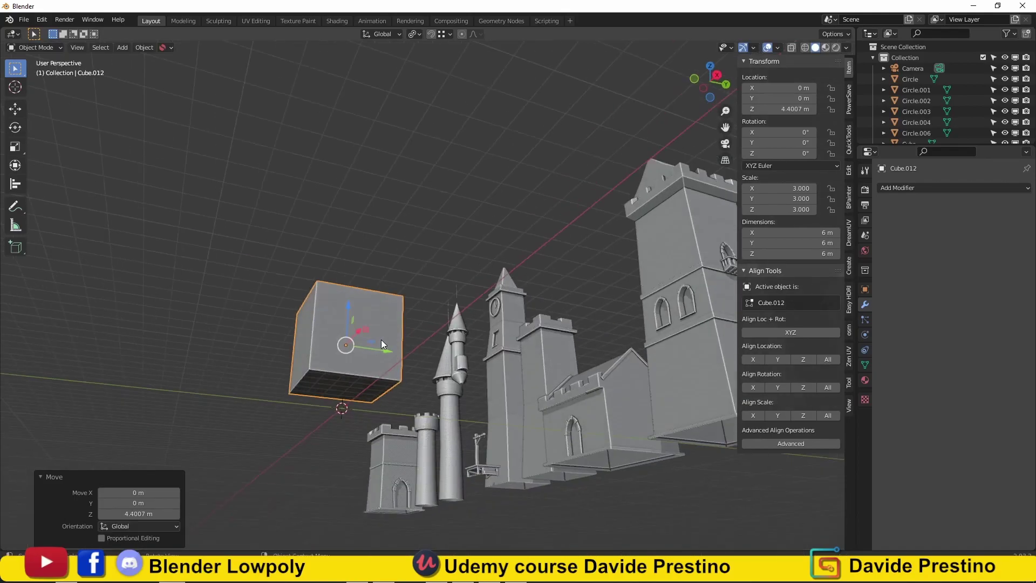
{"action": "key", "text": "Tab"}
{"action": "key", "text": "3"}
{"action": "left_click", "coordinate": [345, 388]}
{"action": "key", "text": "Tab"}
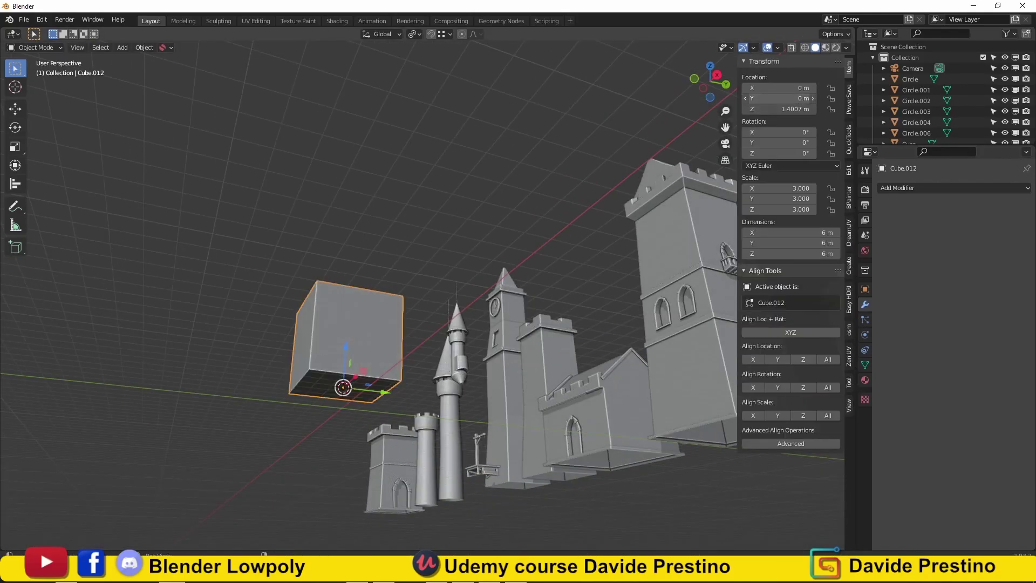
{"action": "key", "text": "KP_1"}
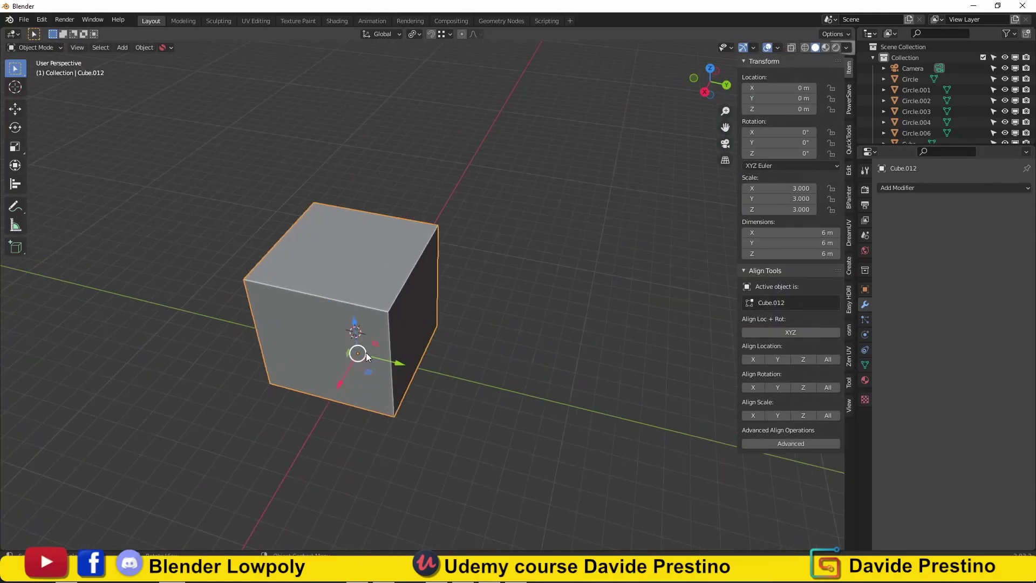
{"action": "key", "text": "Return"}
{"action": "mouse_move", "coordinate": [523, 293]}
{"action": "middle_mouse_down"}
{"action": "mouse_move", "coordinate": [559, 238]}
{"action": "mouse_move", "coordinate": [477, 261]}
{"action": "middle_mouse_up"}
Add a middle edge loop and pinch the top edges on X into a roof ridge
{"action": "key", "text": "Tab"}
{"action": "key", "text": "ctrl+r"}
{"action": "right_click", "coordinate": [458, 281]}
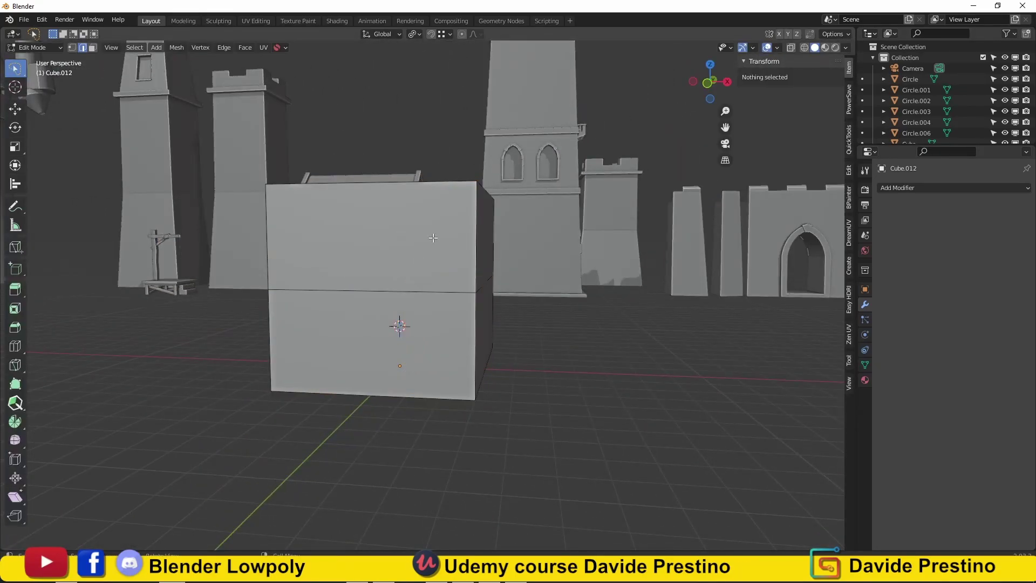
{"action": "key", "text": "KP_1"}
{"action": "left_click", "coordinate": [399, 209]}
{"action": "middle_click_drag", "start_coordinate": [393, 279], "coordinate": [490, 197]}
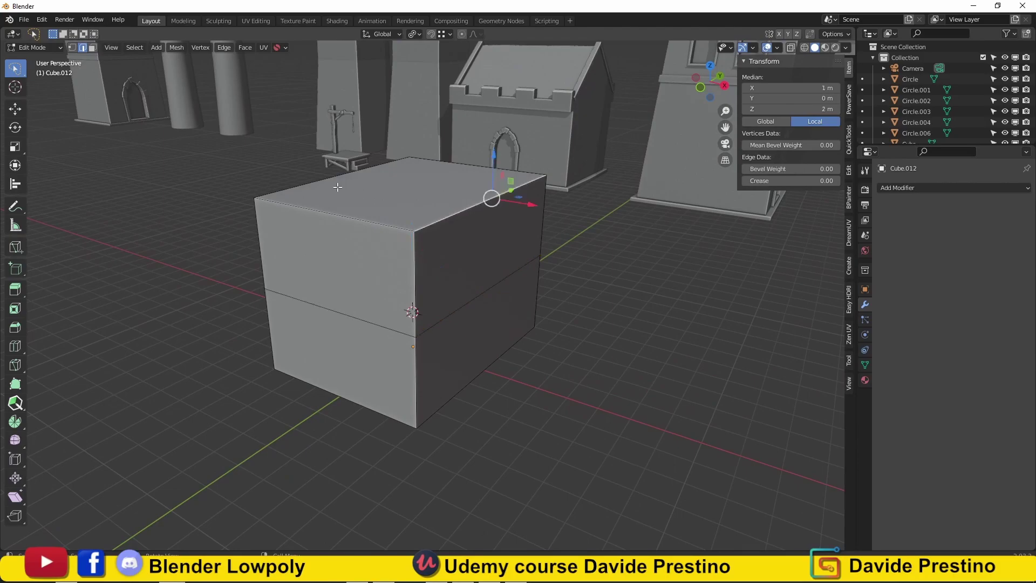
{"action": "key", "text": "s"}
{"action": "key", "text": "x"}
{"action": "middle_click_drag", "start_coordinate": [625, 256], "coordinate": [416, 43]}
{"action": "key", "text": "x"}
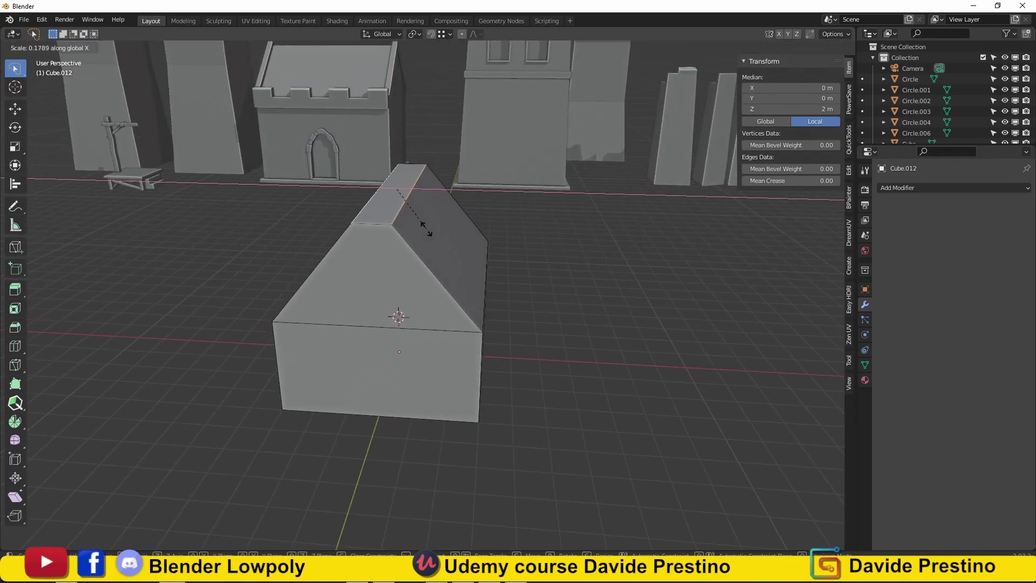
{"action": "left_click", "coordinate": [395, 192]}
Raise the roof ridge edges along Z to steepen the gable
{"action": "mouse_move", "coordinate": [395, 192]}
{"action": "middle_mouse_down"}
{"action": "mouse_move", "coordinate": [378, 255]}
{"action": "mouse_move", "coordinate": [529, 277]}
{"action": "middle_mouse_up"}
{"action": "right_click", "coordinate": [378, 254]}
{"action": "left_click", "coordinate": [377, 255]}
{"action": "key", "text": "g"}
{"action": "key", "text": "z"}
{"action": "left_click", "coordinate": [439, 253]}
Inset the roof face and thicken the roof panel with Alt+S
{"action": "key", "text": "3"}
{"action": "left_click", "coordinate": [529, 277]}
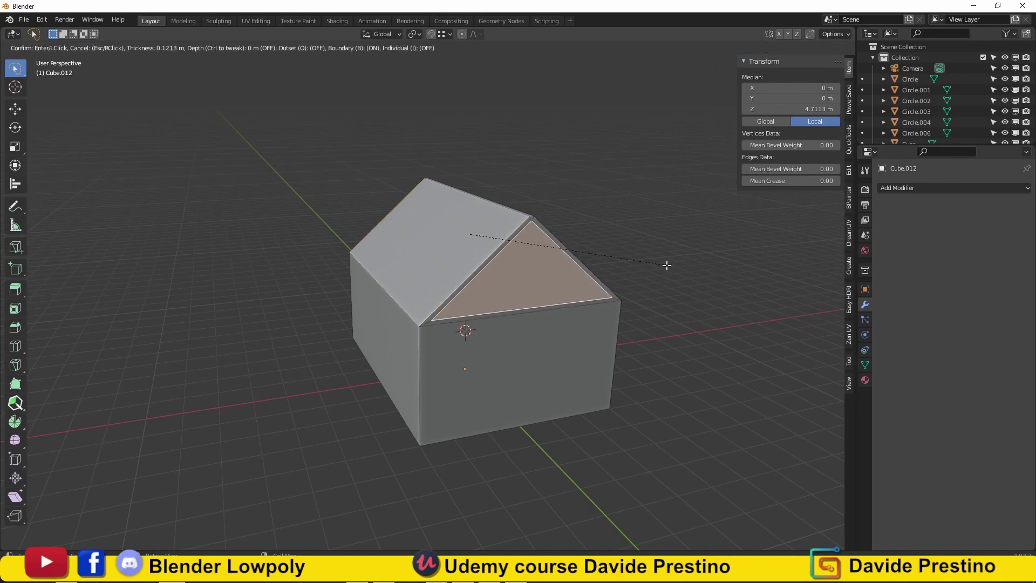
{"action": "left_click", "coordinate": [667, 265]}
{"action": "mouse_move", "coordinate": [667, 265]}
{"action": "middle_mouse_down"}
{"action": "mouse_move", "coordinate": [407, 315]}
{"action": "mouse_move", "coordinate": [461, 189]}
{"action": "middle_mouse_up"}
{"action": "scroll", "coordinate": [462, 189], "scroll_direction": "up", "scroll_amount": 3}
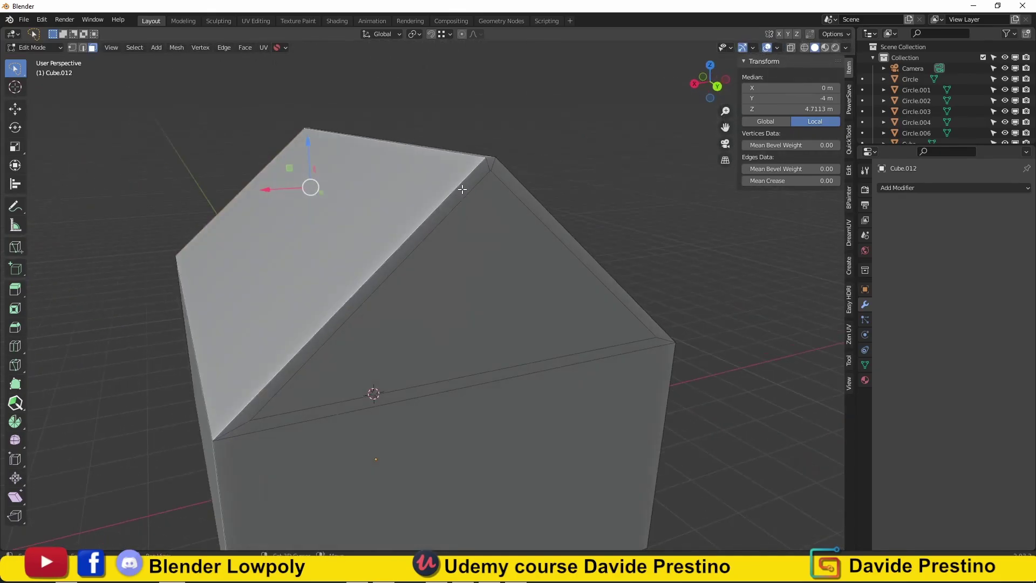
{"action": "left_click", "coordinate": [462, 189]}
{"action": "scroll", "coordinate": [519, 281], "scroll_direction": "down", "scroll_amount": 4}
{"action": "left_click", "coordinate": [516, 279]}
{"action": "scroll", "coordinate": [540, 292], "scroll_direction": "down", "scroll_amount": 3}
Push both roof faces outward with Alt+S so the roof overhangs the walls
{"action": "middle_click_drag", "start_coordinate": [566, 306], "coordinate": [505, 293]}
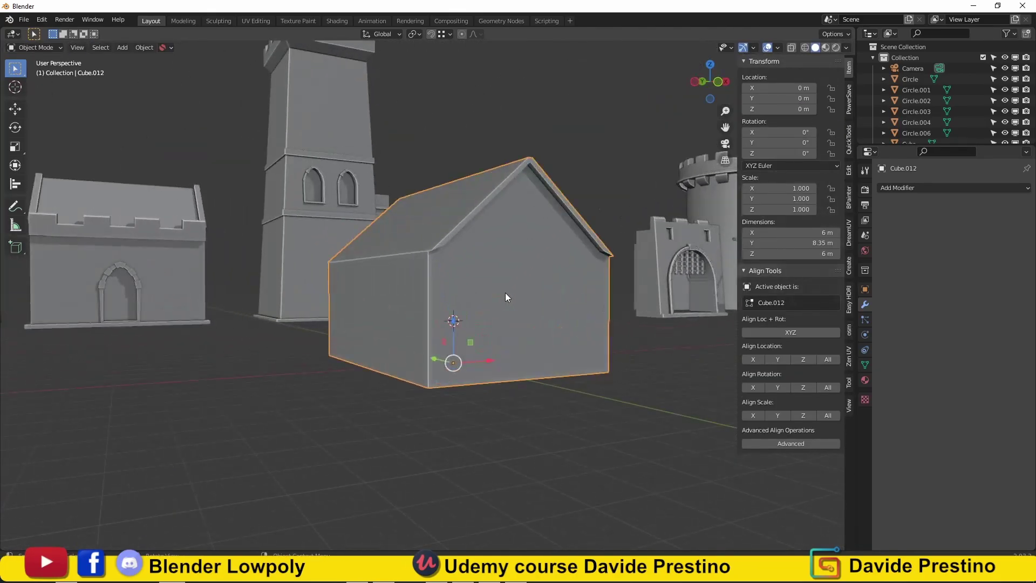
{"action": "scroll", "coordinate": [505, 292], "scroll_direction": "up", "scroll_amount": 4}
{"action": "middle_click_drag", "start_coordinate": [438, 271], "coordinate": [384, 295]}
{"action": "scroll", "coordinate": [384, 296], "scroll_direction": "up", "scroll_amount": 3}
{"action": "left_click", "coordinate": [383, 295]}
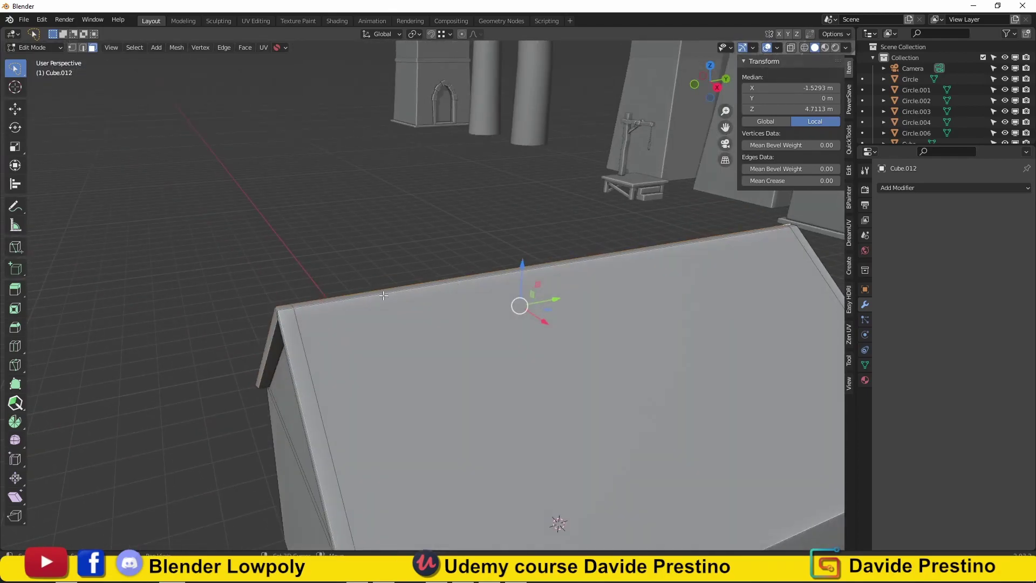
{"action": "left_click", "coordinate": [618, 321], "text": "shift"}
{"action": "scroll", "coordinate": [618, 321], "scroll_direction": "down", "scroll_amount": 3}
{"action": "mouse_move", "coordinate": [618, 321]}
{"action": "middle_mouse_down"}
{"action": "mouse_move", "coordinate": [474, 270]}
{"action": "mouse_move", "coordinate": [497, 178]}
{"action": "middle_mouse_up"}
{"action": "key", "text": "alt+s"}
{"action": "left_click", "coordinate": [474, 265]}
Add a horizontal edge loop around the house walls near the base
{"action": "left_click", "coordinate": [382, 185], "text": "ctrl"}
{"action": "middle_click_drag", "start_coordinate": [381, 186], "coordinate": [337, 260]}
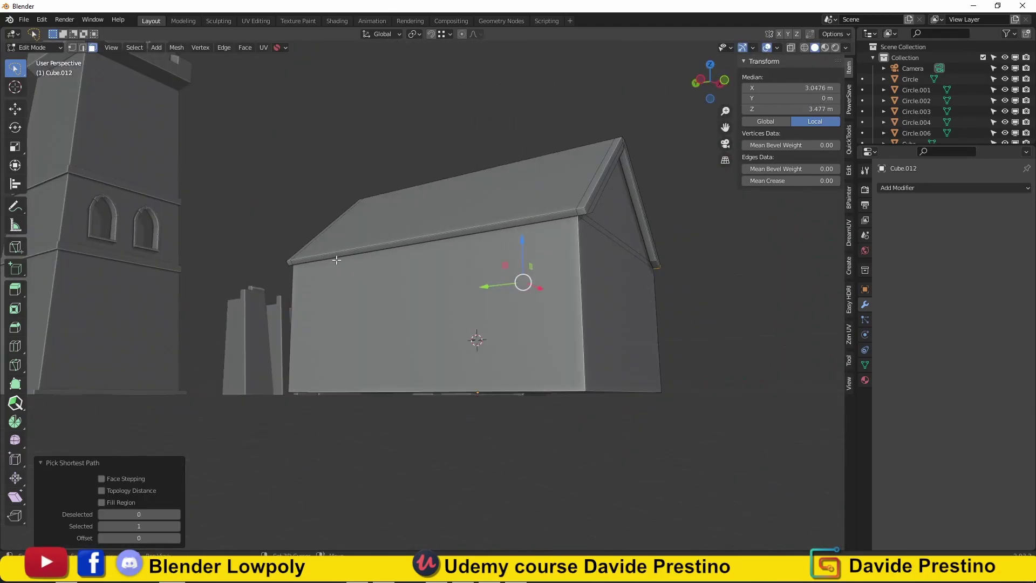
{"action": "left_click", "coordinate": [336, 260], "text": "alt"}
{"action": "key", "text": "Tab"}
{"action": "mouse_move", "coordinate": [642, 306]}
{"action": "middle_mouse_down"}
{"action": "mouse_move", "coordinate": [483, 343]}
{"action": "mouse_move", "coordinate": [656, 313]}
{"action": "middle_mouse_up"}
{"action": "scroll", "coordinate": [483, 343], "scroll_direction": "down", "scroll_amount": 5}
{"action": "key", "text": "Tab"}
{"action": "scroll", "coordinate": [456, 315], "scroll_direction": "up", "scroll_amount": 2}
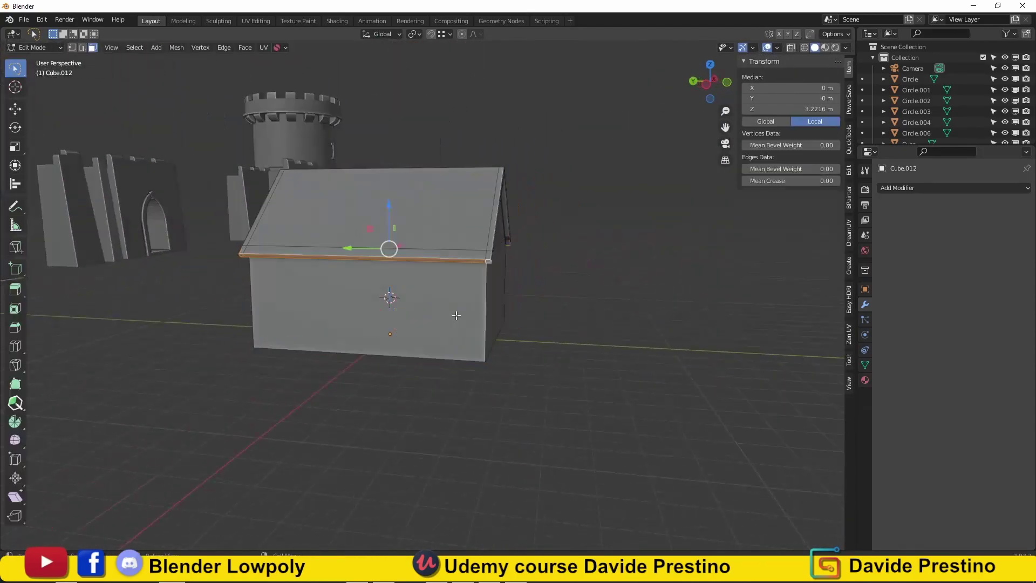
{"action": "left_click", "coordinate": [533, 362]}
{"action": "mouse_move", "coordinate": [533, 362]}
{"action": "middle_mouse_down"}
{"action": "mouse_move", "coordinate": [415, 330]}
{"action": "mouse_move", "coordinate": [581, 324]}
{"action": "mouse_move", "coordinate": [289, 352]}
{"action": "middle_mouse_up"}
{"action": "left_click", "coordinate": [581, 325]}
{"action": "left_click", "coordinate": [165, 353]}
Bevel the lower wall edge loop into a sloped base course
{"action": "mouse_move", "coordinate": [527, 361]}
{"action": "middle_mouse_down"}
{"action": "mouse_move", "coordinate": [500, 365]}
{"action": "mouse_move", "coordinate": [544, 366]}
{"action": "mouse_move", "coordinate": [458, 384]}
{"action": "middle_mouse_up"}
{"action": "left_click", "coordinate": [458, 384], "text": "alt"}
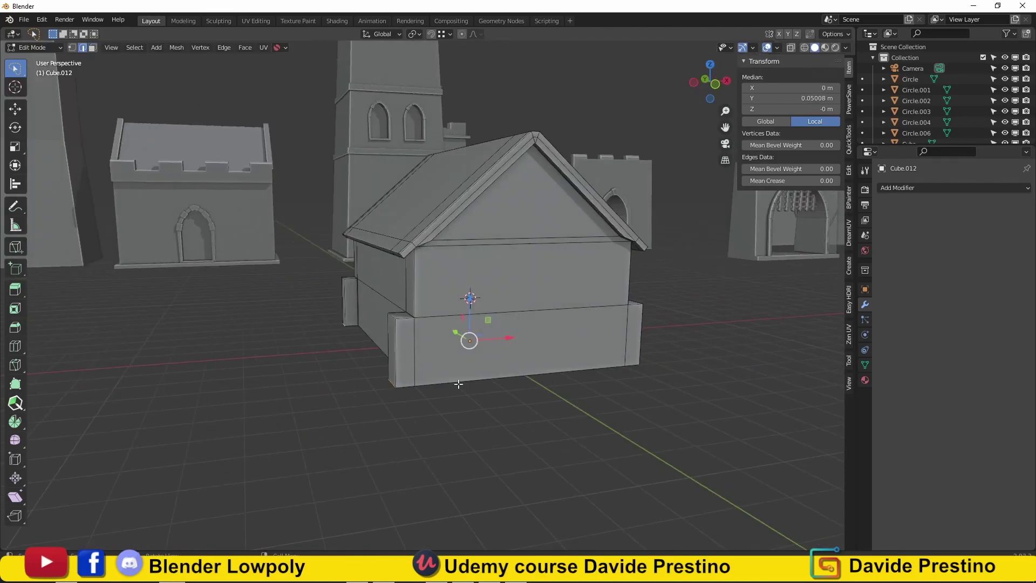
{"action": "mouse_move", "coordinate": [558, 393]}
{"action": "middle_mouse_down"}
{"action": "mouse_move", "coordinate": [347, 340]}
{"action": "mouse_move", "coordinate": [641, 292]}
{"action": "mouse_move", "coordinate": [540, 335]}
{"action": "middle_mouse_up"}
{"action": "left_click", "coordinate": [347, 340]}
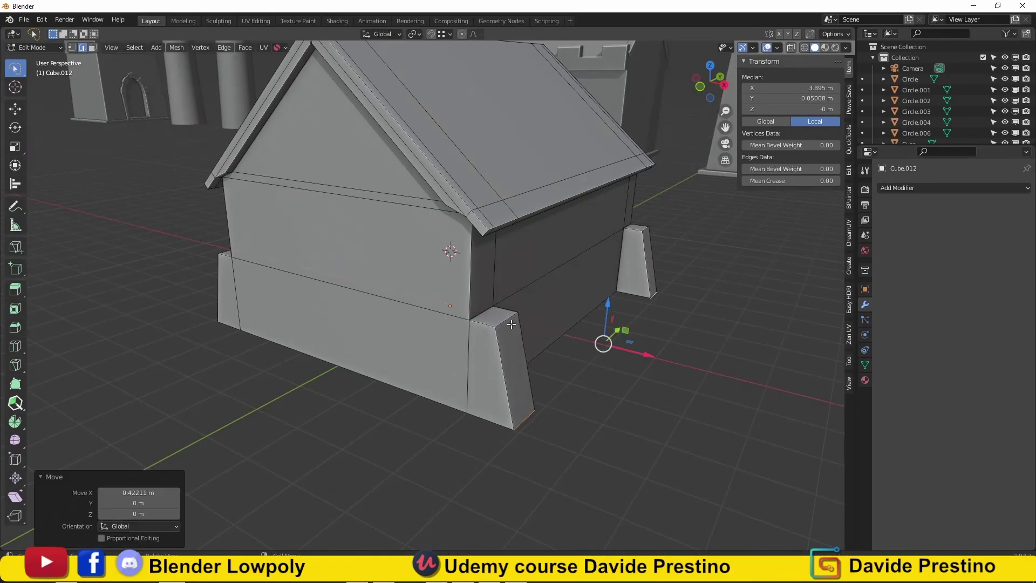
{"action": "left_click", "coordinate": [378, 216], "text": "alt"}
{"action": "mouse_move", "coordinate": [378, 216]}
{"action": "middle_mouse_down"}
{"action": "mouse_move", "coordinate": [475, 378]}
{"action": "mouse_move", "coordinate": [512, 367]}
{"action": "mouse_move", "coordinate": [587, 389]}
{"action": "mouse_move", "coordinate": [652, 287]}
{"action": "mouse_move", "coordinate": [523, 369]}
{"action": "mouse_move", "coordinate": [670, 282]}
{"action": "mouse_move", "coordinate": [277, 358]}
{"action": "mouse_move", "coordinate": [259, 340]}
{"action": "mouse_move", "coordinate": [428, 234]}
{"action": "middle_mouse_up"}
{"action": "key", "text": "ctrl+b"}
{"action": "left_click", "coordinate": [533, 378]}
Move the corner buttress edges along X, widening the house to 7.72 × 8.35 × 6.14 m
{"action": "left_click", "coordinate": [652, 286]}
{"action": "left_click", "coordinate": [259, 340]}
{"action": "key", "text": "g"}
{"action": "key", "text": "x"}
{"action": "left_click", "coordinate": [261, 307]}
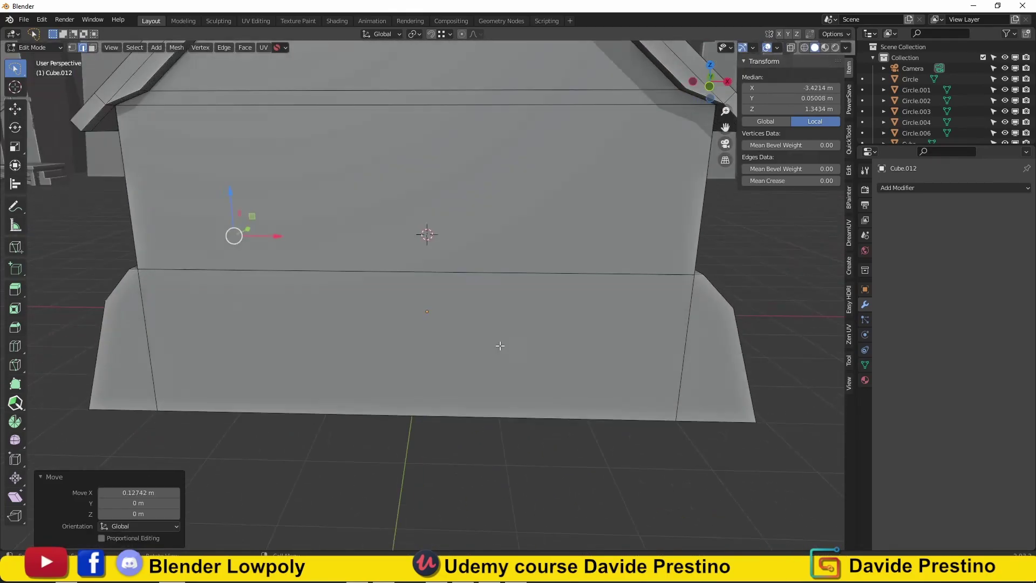
{"action": "key", "text": "Tab"}
{"action": "scroll", "coordinate": [575, 286], "scroll_direction": "down", "scroll_amount": 8}
{"action": "middle_click_drag", "start_coordinate": [575, 286], "coordinate": [429, 274]}
{"action": "scroll", "coordinate": [426, 295], "scroll_direction": "up", "scroll_amount": 5}
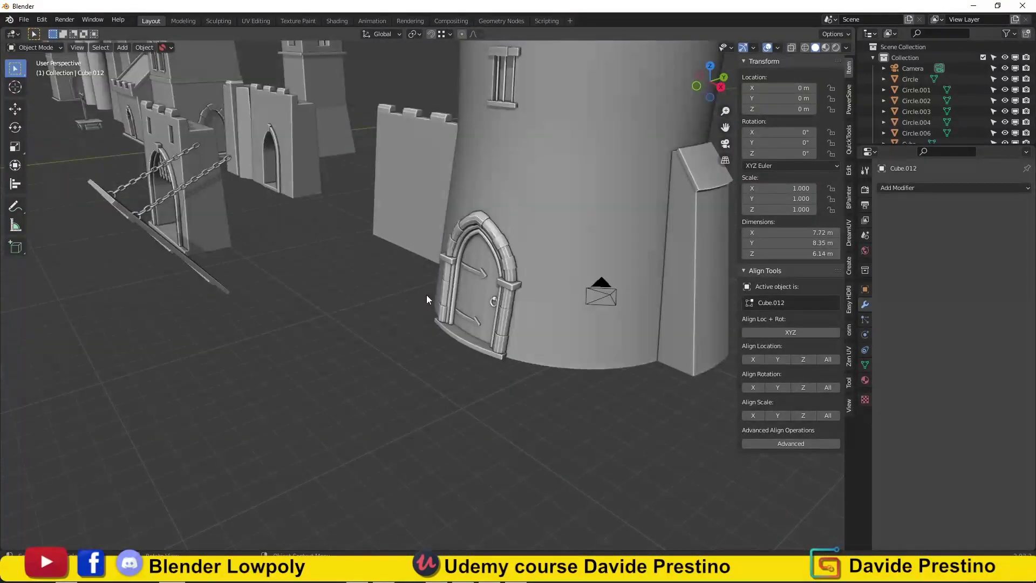
{"action": "key", "text": "KP_Decimal"}
{"action": "key", "text": "KP_1"}
Add a cube and move it along X to sit beside the chapel
{"action": "scroll", "coordinate": [398, 329], "scroll_direction": "down", "scroll_amount": 5}
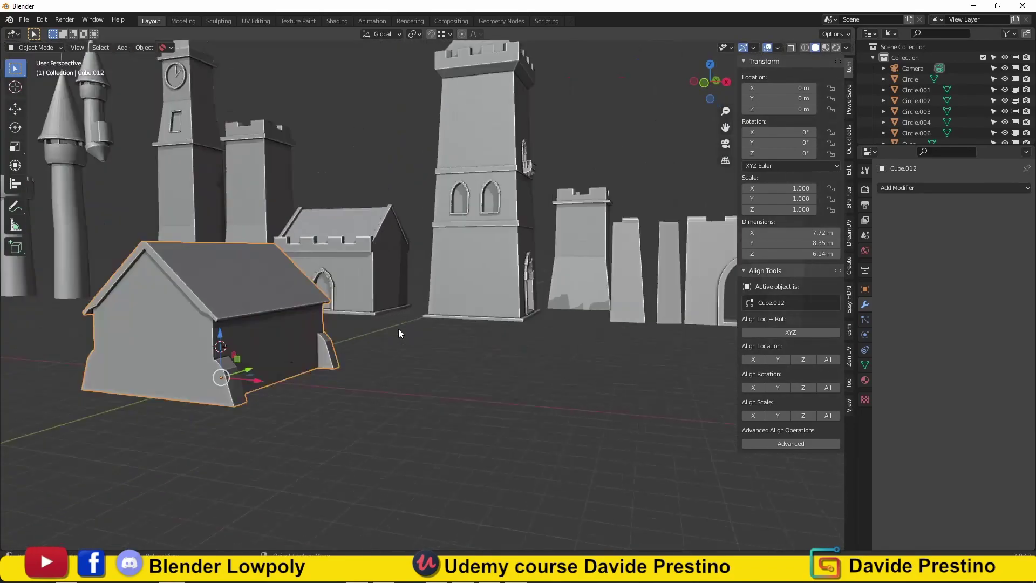
{"action": "mouse_move", "coordinate": [399, 329]}
{"action": "middle_mouse_down"}
{"action": "mouse_move", "coordinate": [263, 326]}
{"action": "mouse_move", "coordinate": [215, 284]}
{"action": "middle_mouse_up"}
{"action": "key", "text": "shift+a"}
{"action": "left_click", "coordinate": [287, 294]}
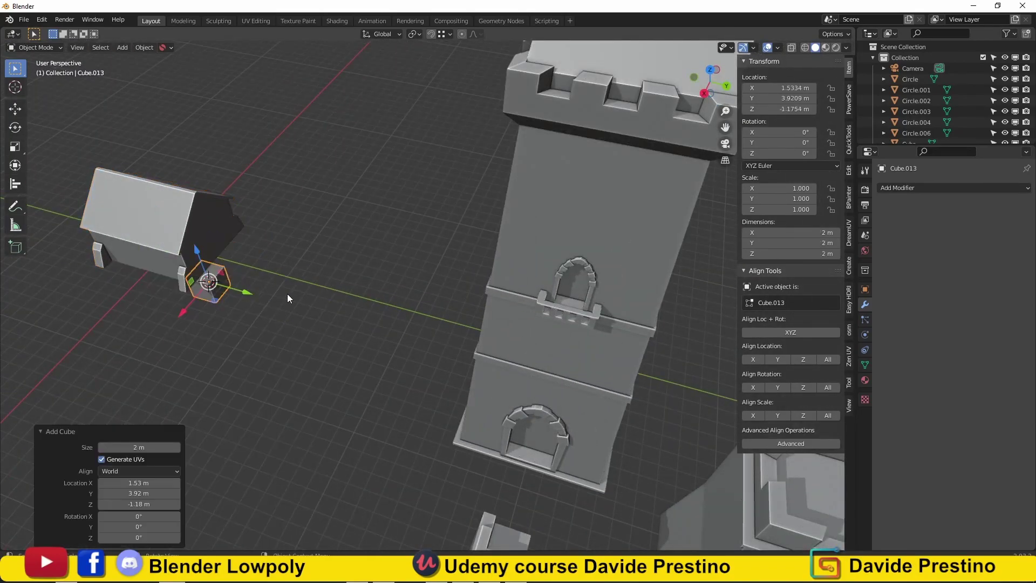
{"action": "key", "text": "KP_7"}
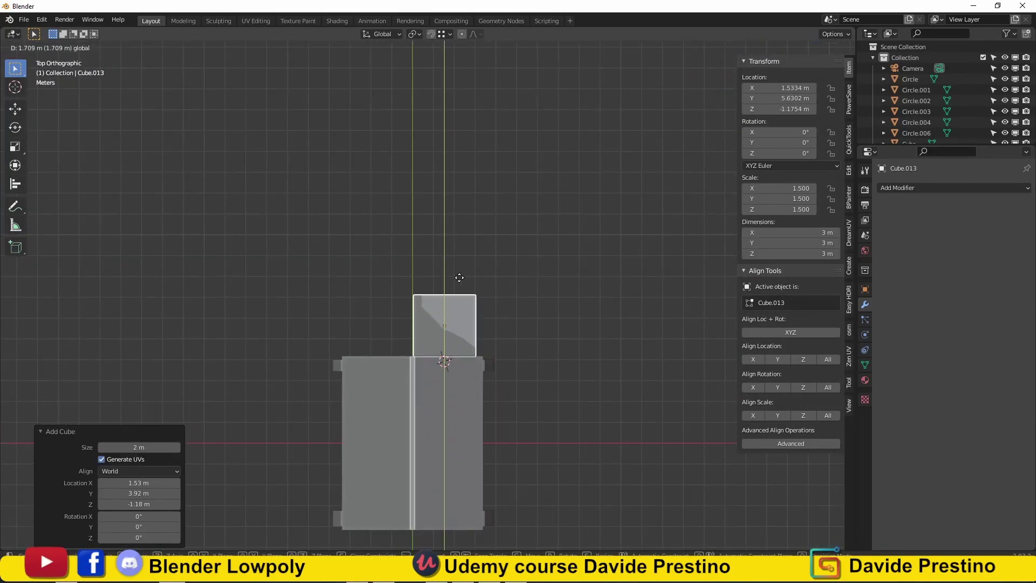
{"action": "left_click", "coordinate": [464, 281]}
{"action": "key", "text": "g"}
{"action": "key", "text": "x"}
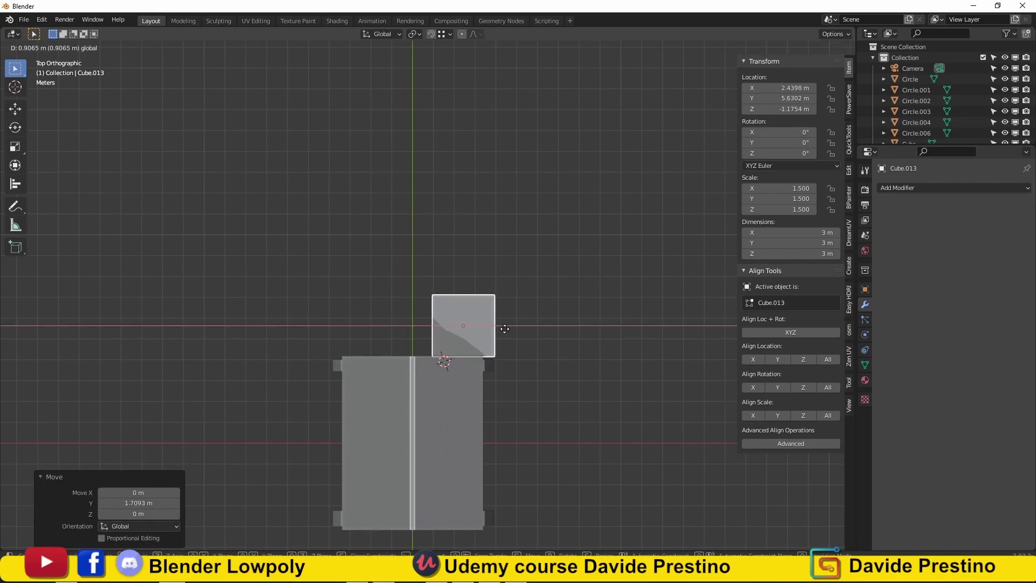
{"action": "left_click", "coordinate": [505, 329]}
Reposition the new cube against the chapel's side wall in top view
{"action": "middle_click_drag", "start_coordinate": [504, 329], "coordinate": [503, 266]}
{"action": "key", "text": "Tab"}
{"action": "scroll", "coordinate": [464, 329], "scroll_direction": "up", "scroll_amount": 4}
{"action": "key", "text": "Tab"}
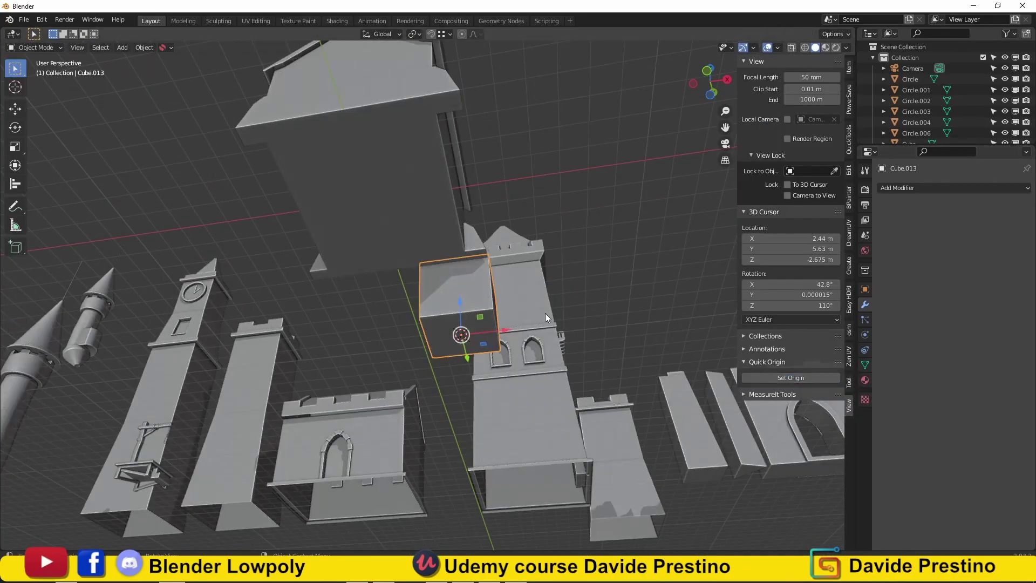
{"action": "middle_click_drag", "start_coordinate": [545, 313], "coordinate": [435, 232]}
{"action": "key", "text": "KP_7"}
{"action": "key", "text": "g"}
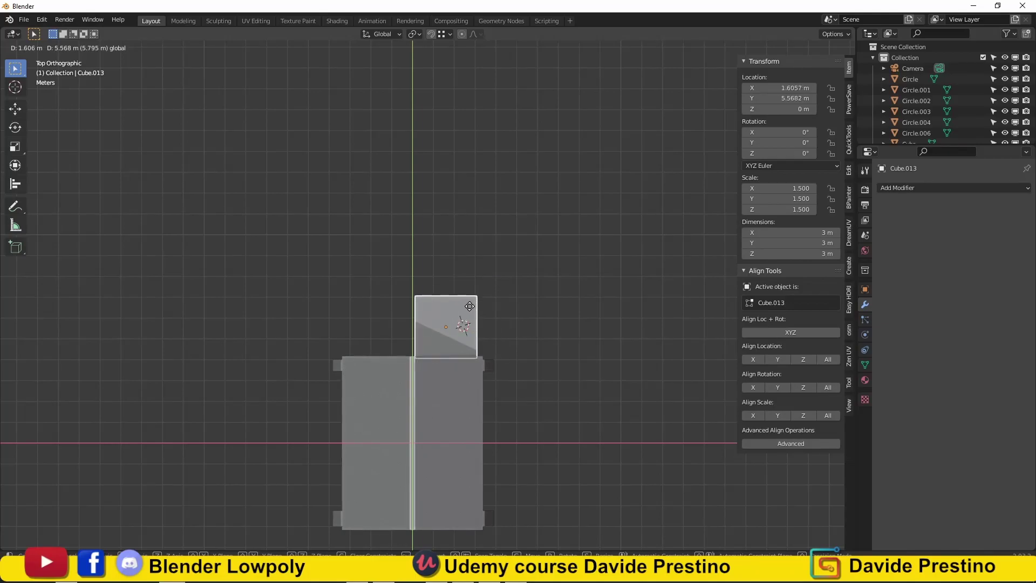
{"action": "left_click", "coordinate": [467, 306]}
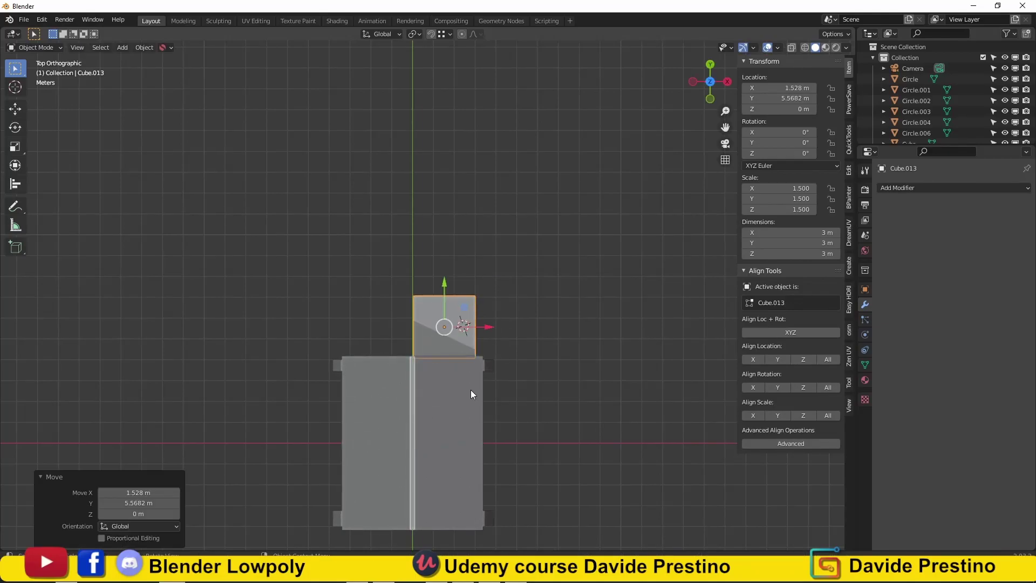
Extrude the cube's top face upward into a tall tower shaft
{"action": "middle_click_drag", "start_coordinate": [470, 389], "coordinate": [257, 284]}
{"action": "scroll", "coordinate": [257, 284], "scroll_direction": "up", "scroll_amount": 3}
{"action": "key", "text": "Tab"}
{"action": "left_click", "coordinate": [362, 227]}
{"action": "left_click_drag", "start_coordinate": [358, 186], "coordinate": [364, 107]}
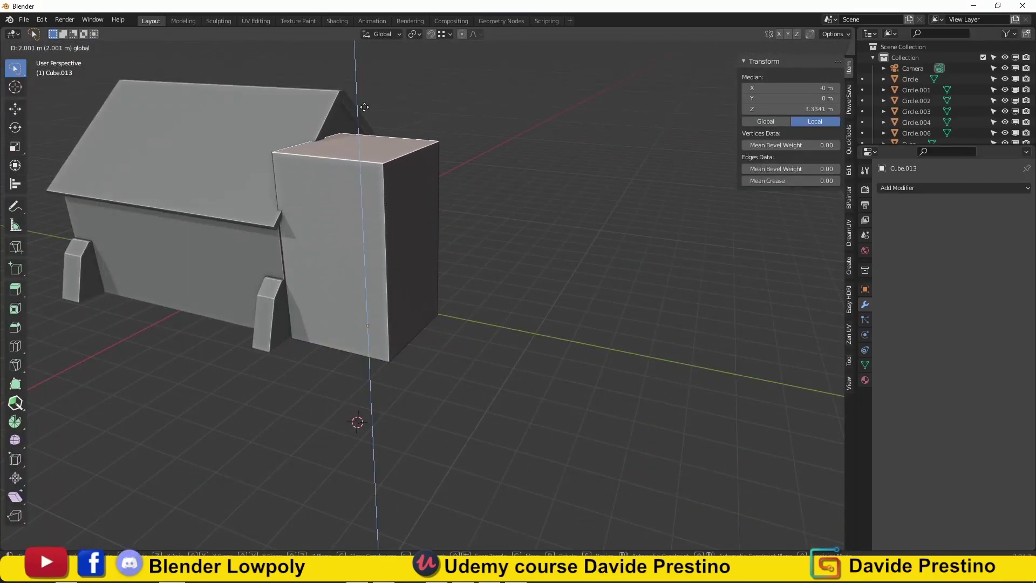
{"action": "left_click_drag", "start_coordinate": [361, 57], "coordinate": [361, 58]}
{"action": "mouse_move", "coordinate": [362, 58]}
{"action": "middle_mouse_down"}
{"action": "mouse_move", "coordinate": [456, 104]}
{"action": "mouse_move", "coordinate": [406, 232]}
{"action": "middle_mouse_up"}
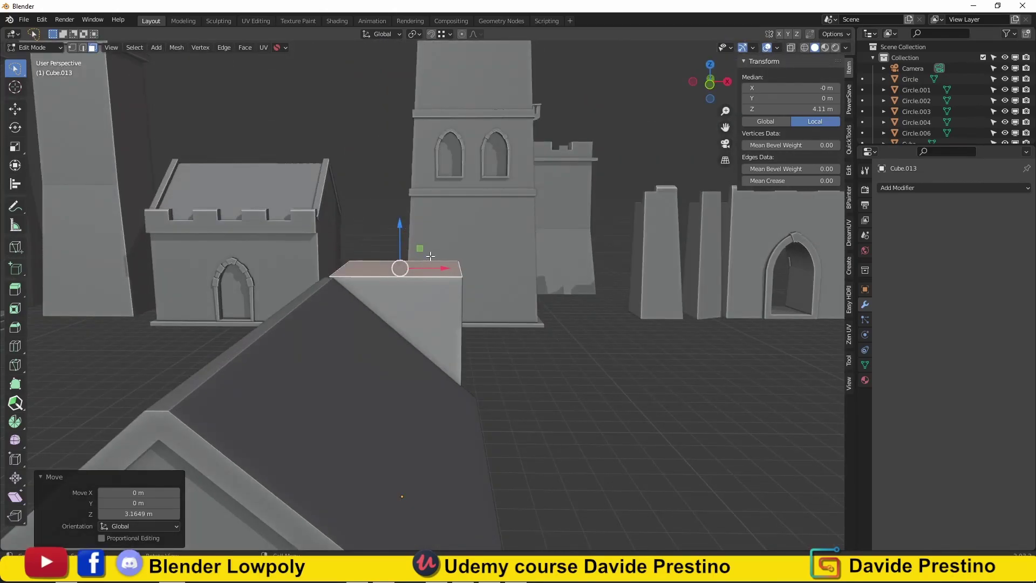
{"action": "key", "text": "KP_1"}
{"action": "left_click_drag", "start_coordinate": [405, 219], "coordinate": [413, 153]}
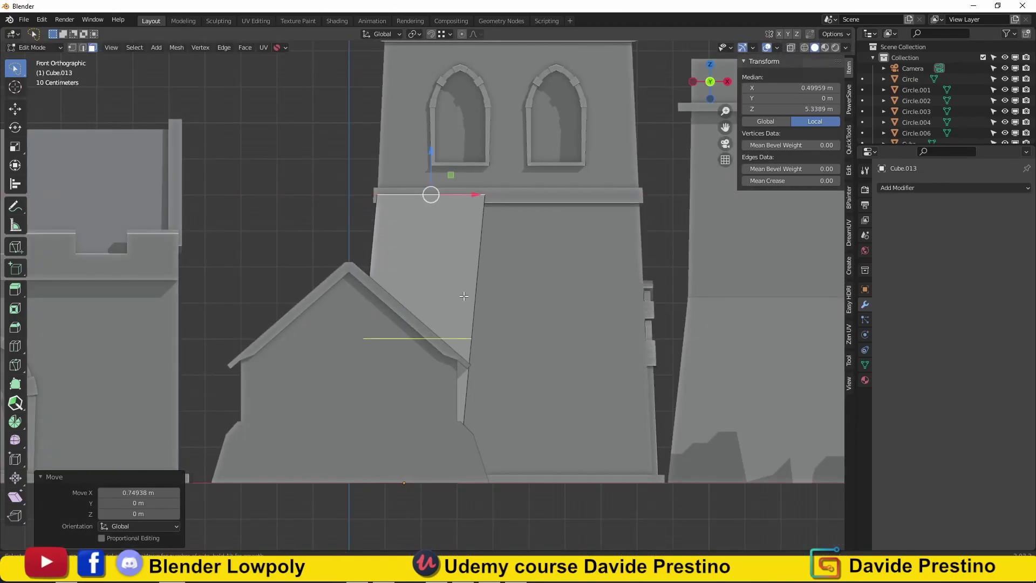
Shift the tower's top side edge along X to taper the shaft
{"action": "key", "text": "2"}
{"action": "left_click", "coordinate": [420, 338]}
{"action": "key", "text": "g"}
{"action": "key", "text": "x"}
{"action": "left_click", "coordinate": [468, 259]}
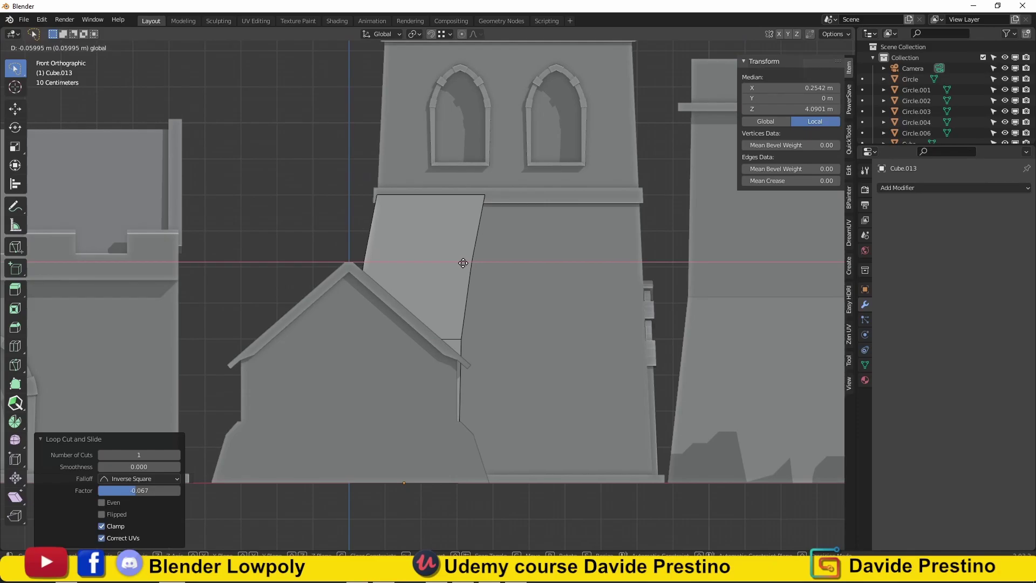
{"action": "left_click", "coordinate": [470, 263]}
{"action": "mouse_move", "coordinate": [470, 263]}
{"action": "middle_mouse_down"}
{"action": "mouse_move", "coordinate": [423, 254]}
{"action": "mouse_move", "coordinate": [382, 198]}
{"action": "mouse_move", "coordinate": [397, 330]}
{"action": "middle_mouse_up"}
{"action": "left_click", "coordinate": [366, 187]}
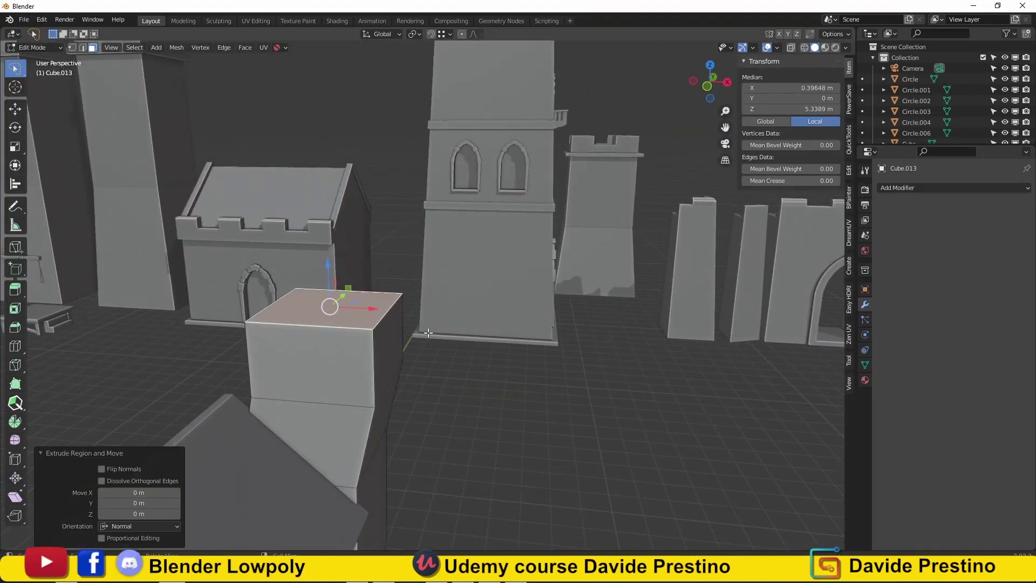
Shrink the tower top into a pyramid roof point and bevel a band below it
{"action": "key", "text": "KP_1"}
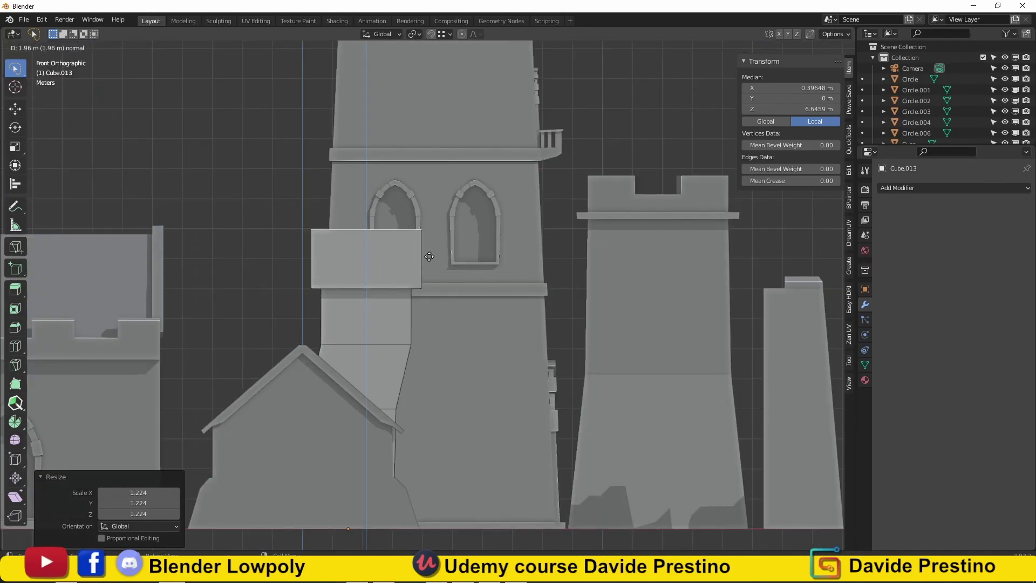
{"action": "left_click", "coordinate": [388, 191]}
{"action": "middle_click_drag", "start_coordinate": [387, 190], "coordinate": [362, 312]}
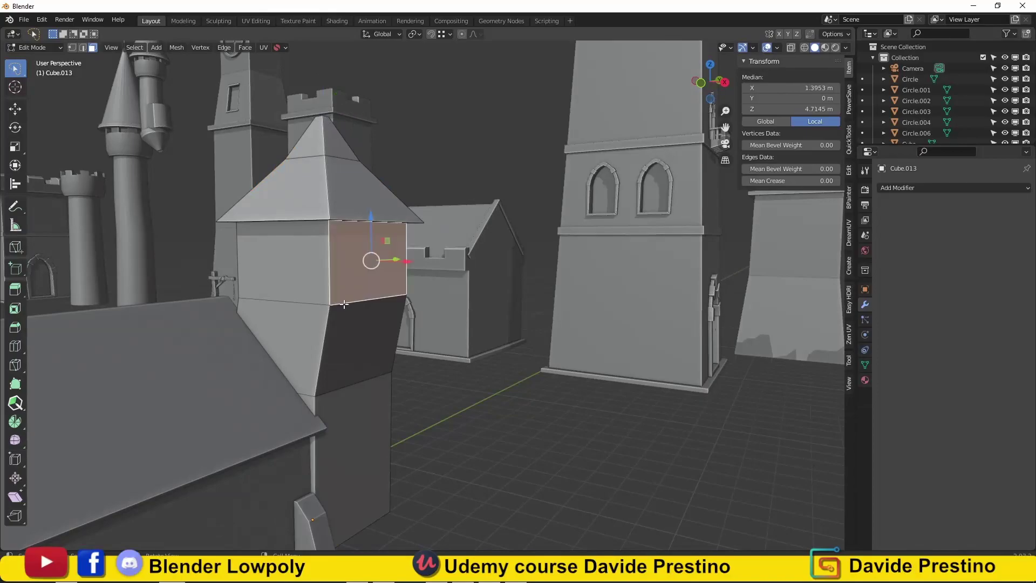
{"action": "left_click", "coordinate": [483, 319]}
{"action": "left_click", "coordinate": [406, 388], "text": "alt"}
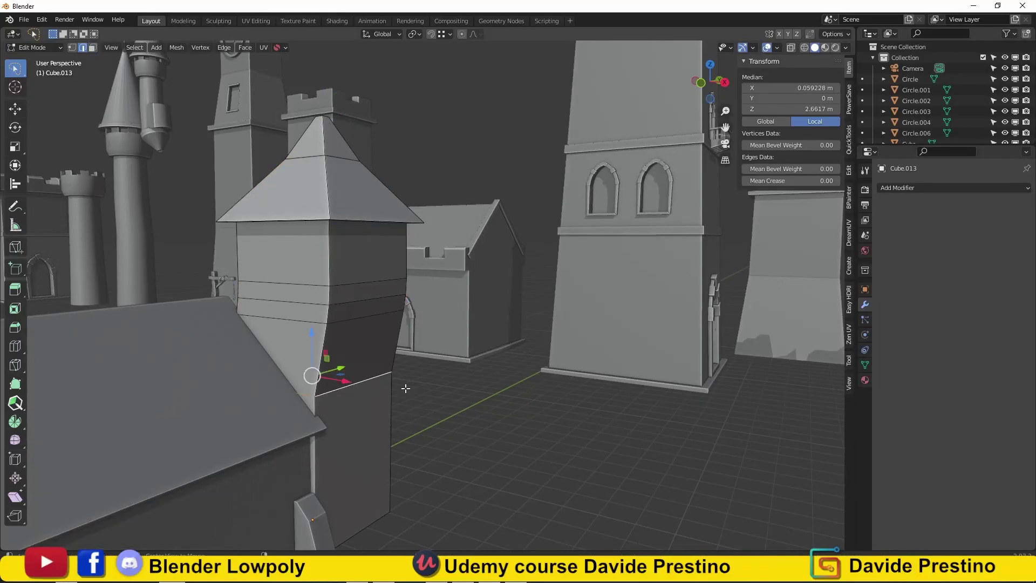
{"action": "left_click", "coordinate": [552, 387]}
{"action": "key", "text": "Tab"}
{"action": "mouse_move", "coordinate": [552, 387]}
{"action": "middle_mouse_down"}
{"action": "mouse_move", "coordinate": [446, 364]}
{"action": "mouse_move", "coordinate": [394, 391]}
{"action": "mouse_move", "coordinate": [572, 365]}
{"action": "mouse_move", "coordinate": [434, 385]}
{"action": "mouse_move", "coordinate": [442, 325]}
{"action": "mouse_move", "coordinate": [429, 325]}
{"action": "middle_mouse_up"}
{"action": "scroll", "coordinate": [429, 325], "scroll_direction": "up", "scroll_amount": 3}
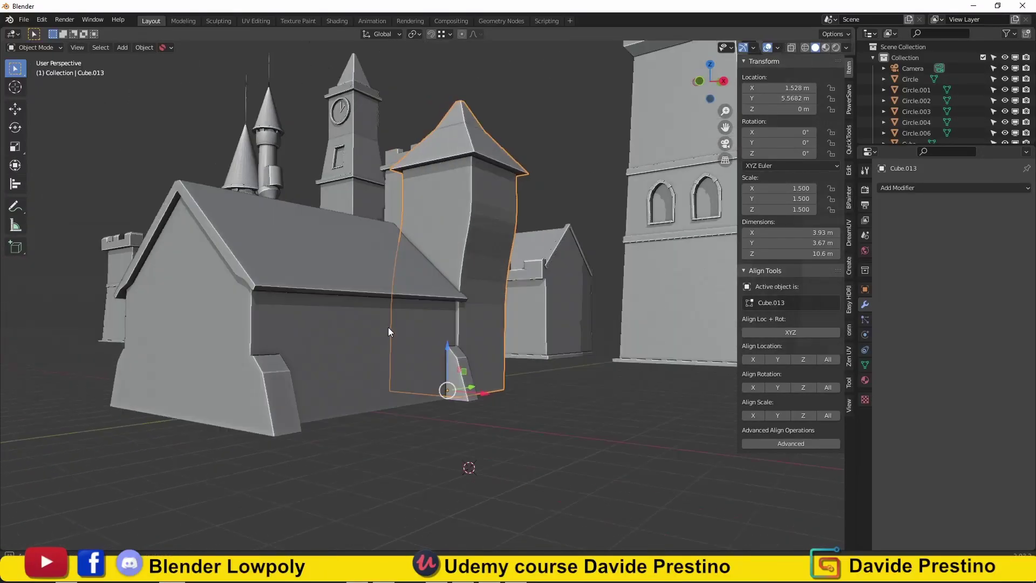
{"action": "left_click", "coordinate": [388, 331], "text": "shift"}
Isolate the chapel in front view and add a circle at its centre
{"action": "key", "text": "KP_1"}
{"action": "key", "text": "KP_Divide"}
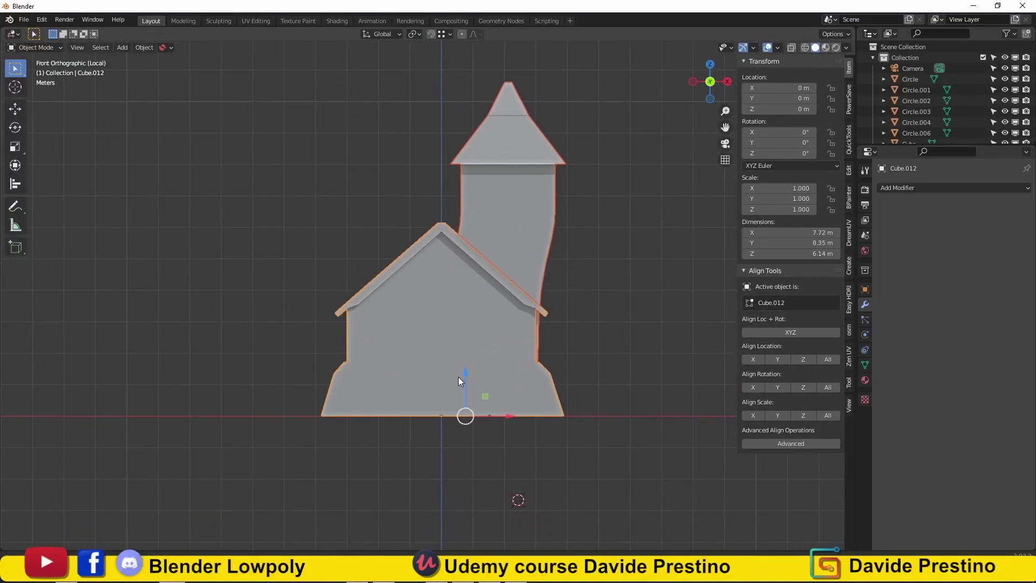
{"action": "key", "text": "shift+a"}
{"action": "key", "text": "Escape"}
{"action": "right_click", "coordinate": [439, 328], "text": "shift"}
{"action": "key", "text": "shift+a"}
{"action": "left_click", "coordinate": [495, 70]}
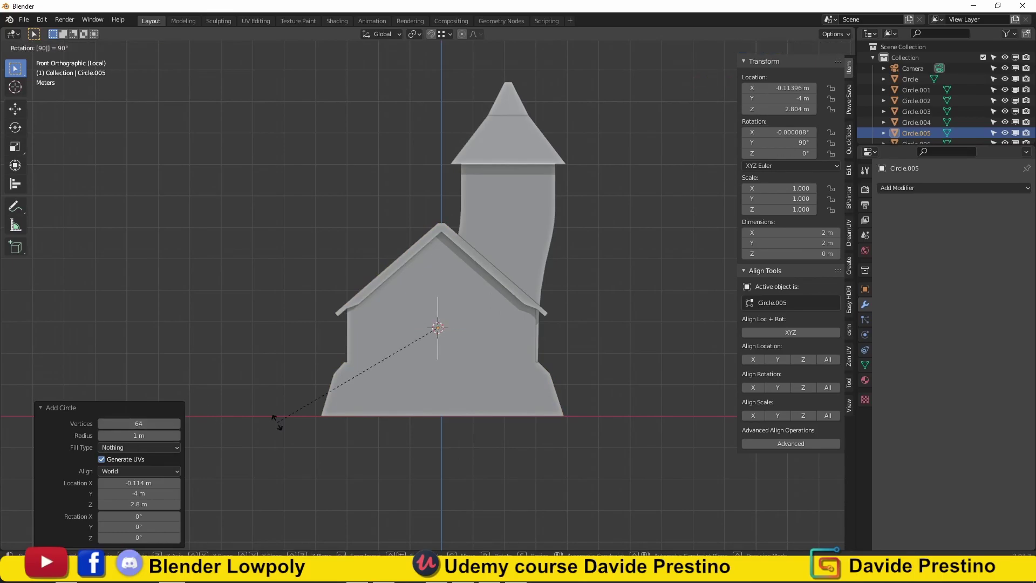
Rotate the circle 90° on X and delete its lower half
{"action": "key", "text": "x"}
{"action": "key", "text": "Return"}
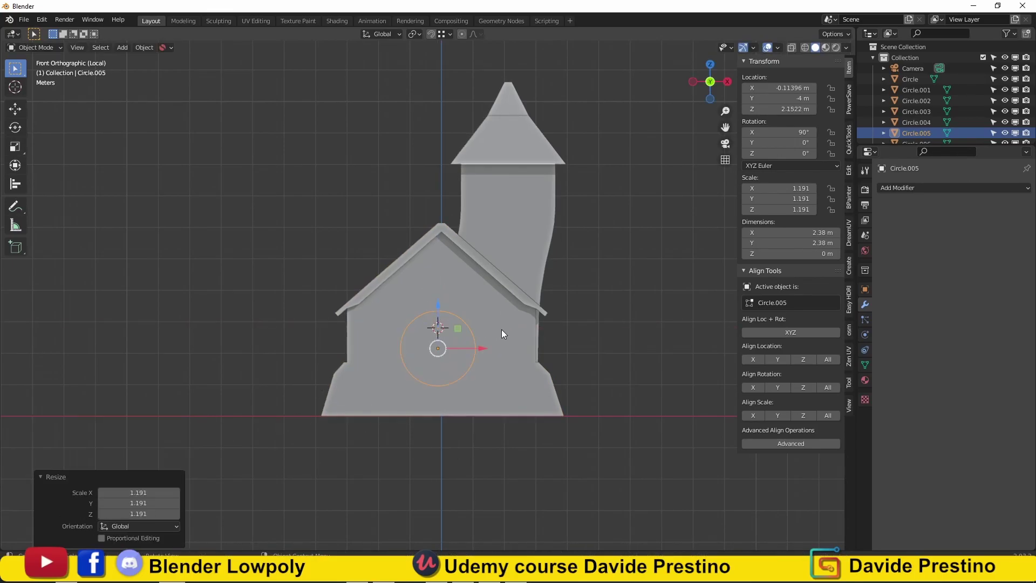
{"action": "key", "text": "Tab"}
{"action": "scroll", "coordinate": [438, 417], "scroll_direction": "up", "scroll_amount": 5}
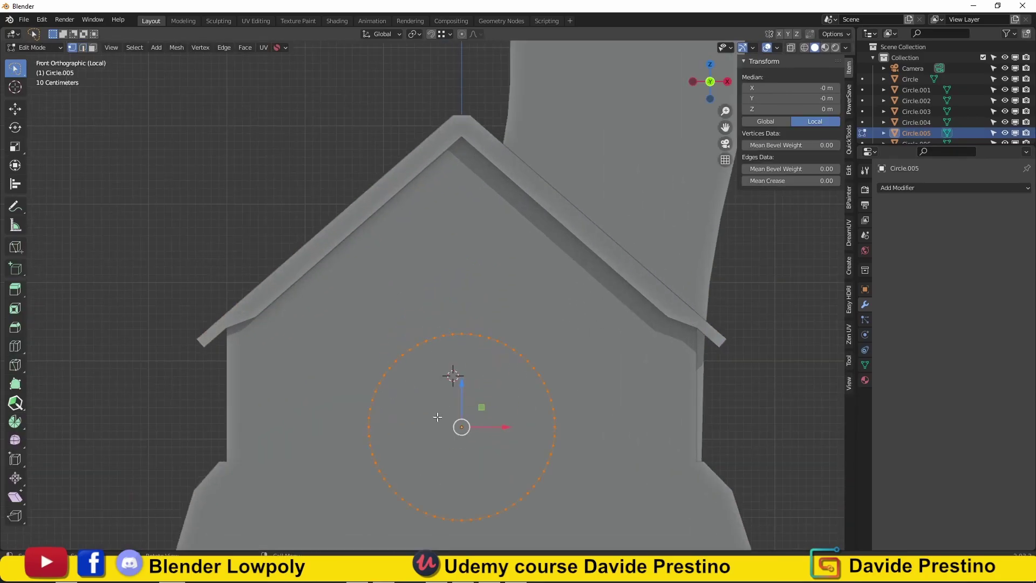
{"action": "left_click", "coordinate": [369, 433]}
{"action": "left_click", "coordinate": [470, 520], "text": "ctrl"}
{"action": "key", "text": "x"}
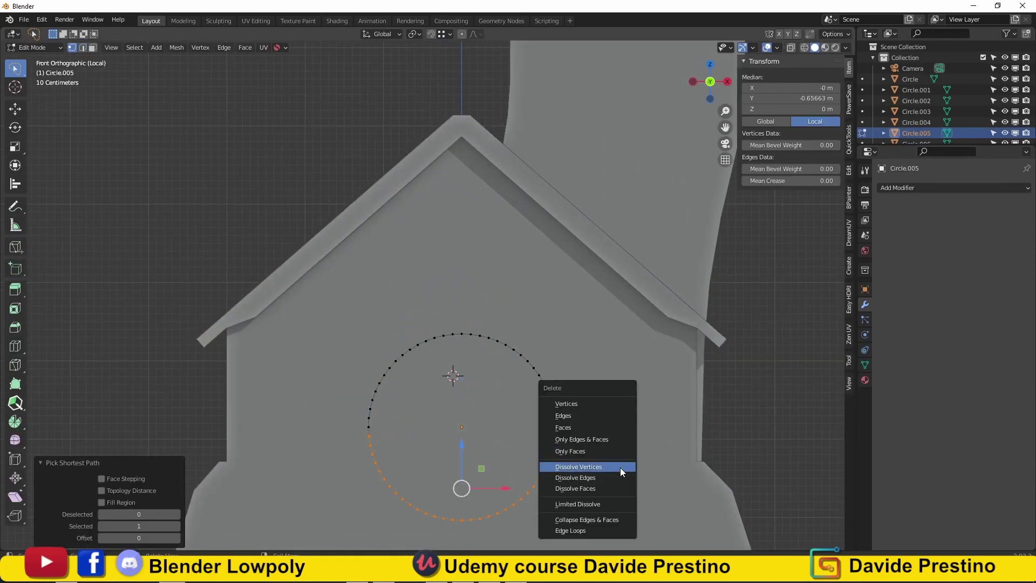
{"action": "left_click", "coordinate": [613, 465]}
Extend the arc's sides downward into an arched door outline
{"action": "scroll", "coordinate": [596, 480], "scroll_direction": "down", "scroll_amount": 3}
{"action": "left_click", "coordinate": [394, 372]}
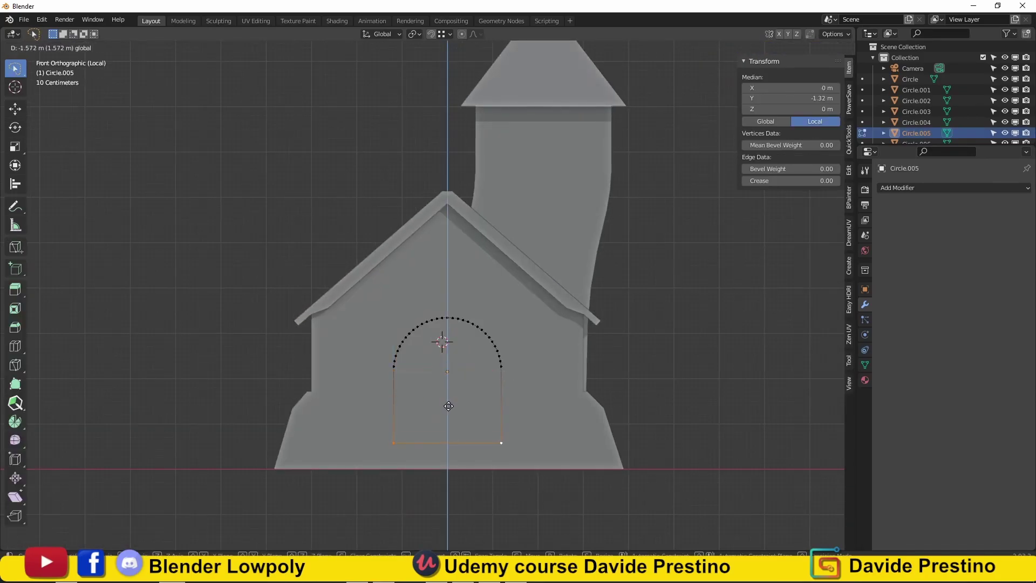
{"action": "left_click", "coordinate": [449, 406]}
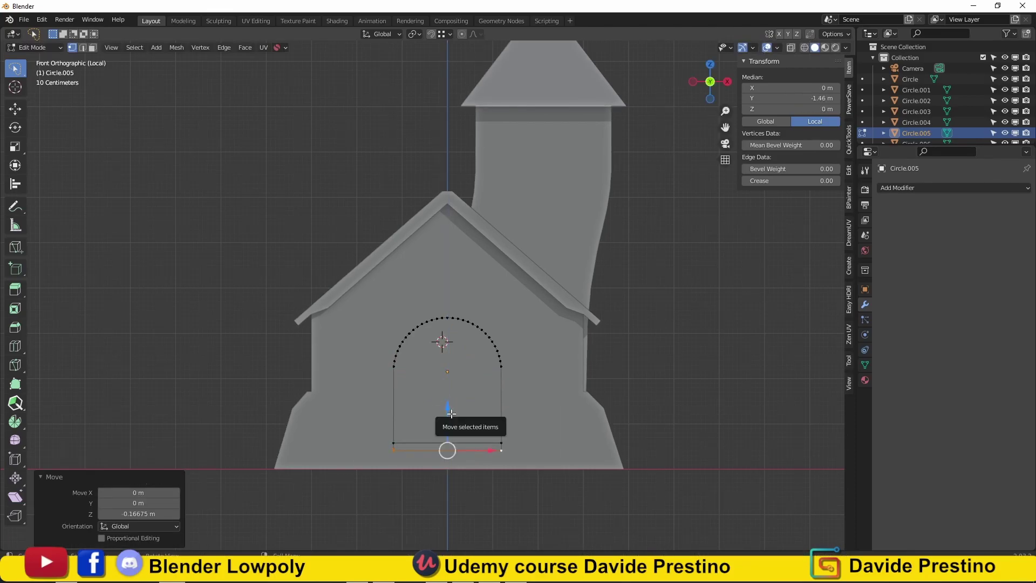
{"action": "left_click", "coordinate": [445, 422]}
{"action": "key", "text": "Tab"}
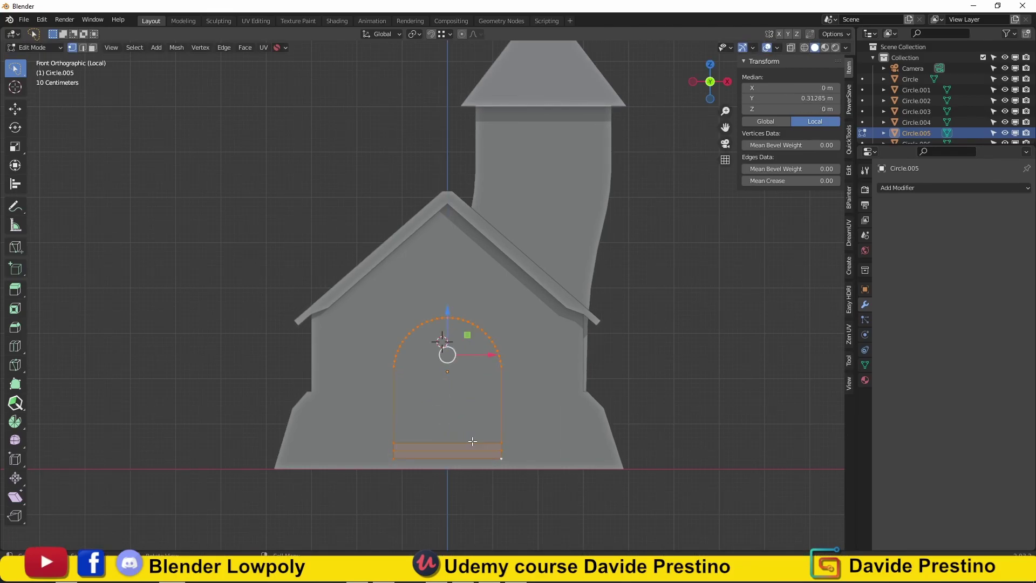
Knife Project the arch outline onto the chapel's front wall from front view
{"action": "mouse_move", "coordinate": [445, 422]}
{"action": "middle_mouse_down"}
{"action": "mouse_move", "coordinate": [290, 452]}
{"action": "mouse_move", "coordinate": [369, 382]}
{"action": "mouse_move", "coordinate": [383, 404]}
{"action": "middle_mouse_up"}
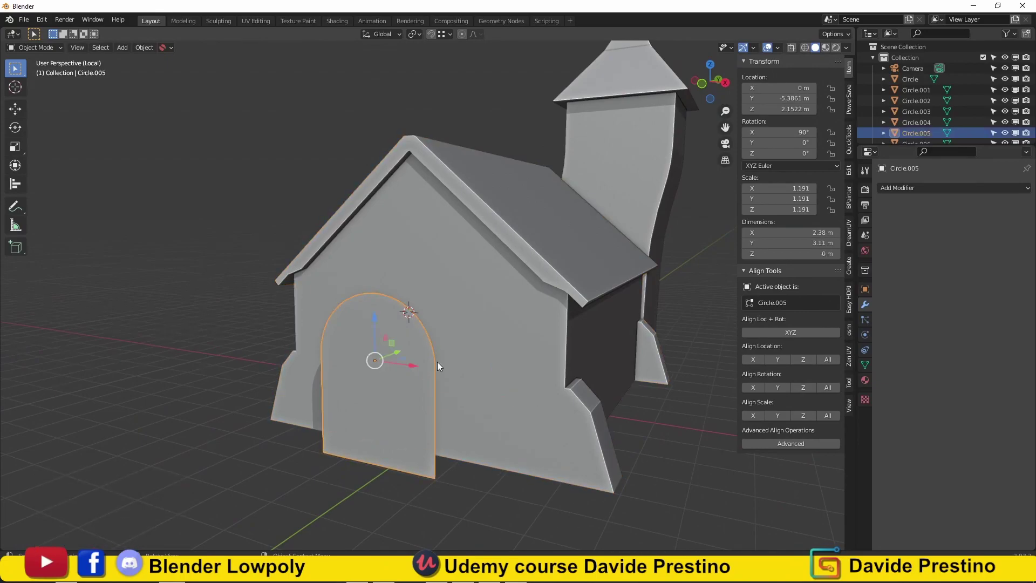
{"action": "mouse_move", "coordinate": [437, 362]}
{"action": "middle_mouse_down"}
{"action": "mouse_move", "coordinate": [506, 425]}
{"action": "mouse_move", "coordinate": [332, 398]}
{"action": "middle_mouse_up"}
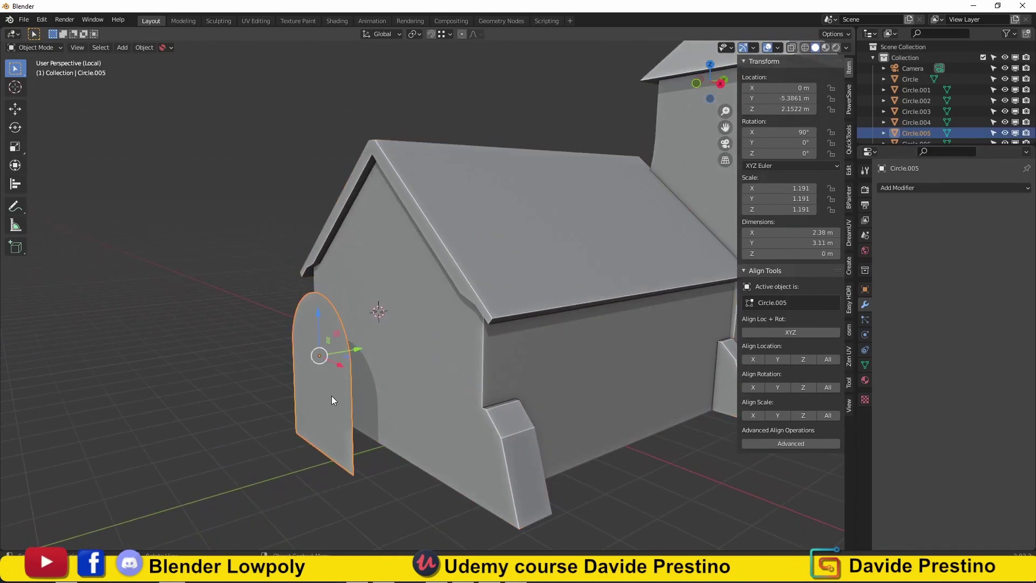
{"action": "left_click", "coordinate": [394, 215], "text": "shift"}
{"action": "key", "text": "Tab"}
{"action": "key", "text": "a"}
{"action": "key", "text": "F3"}
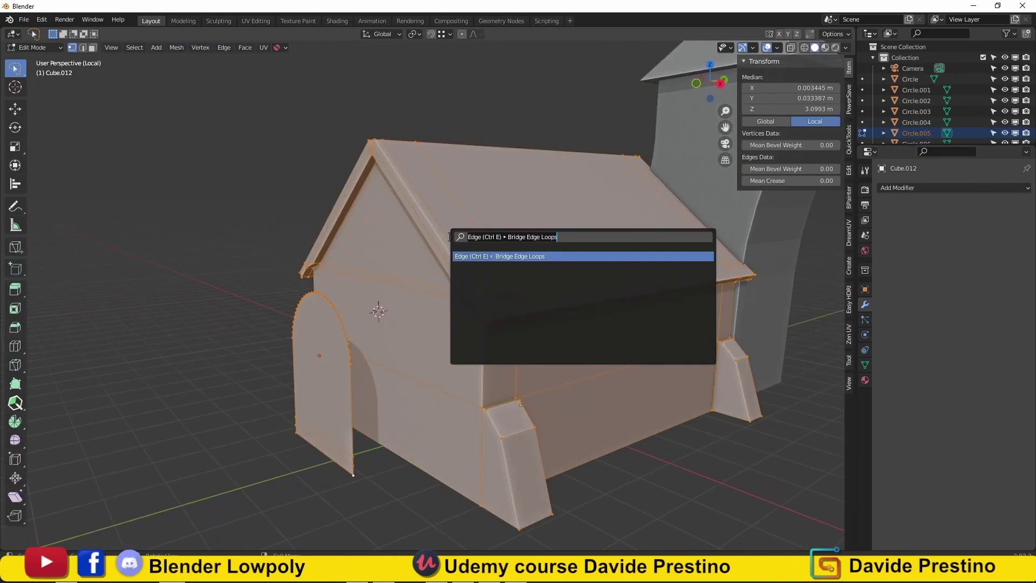
{"action": "key", "text": "Escape"}
{"action": "key", "text": "KP_1"}
{"action": "key", "text": "F3"}
{"action": "type", "text": "kni"}
{"action": "key", "text": "Return"}
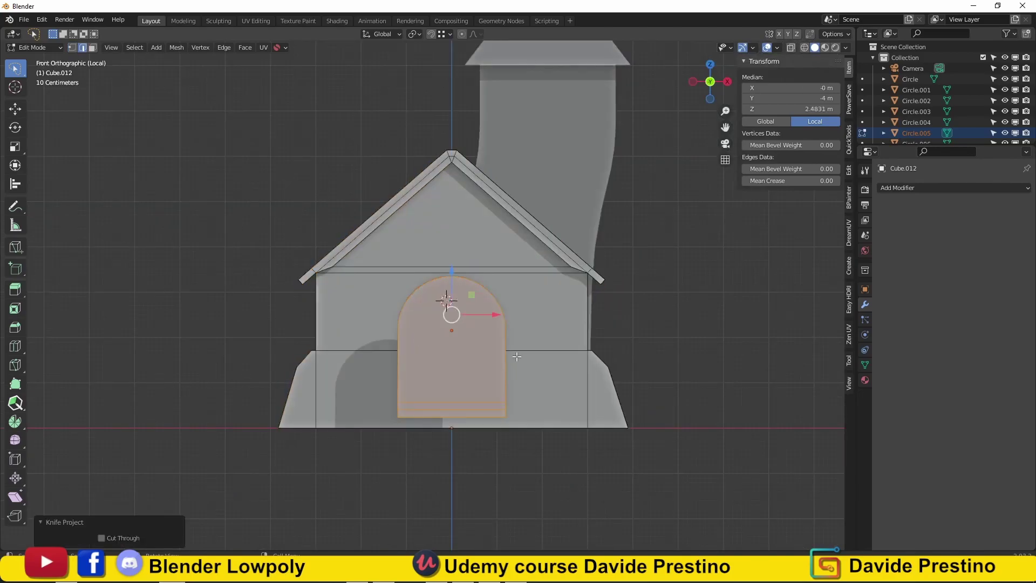
Push the chapel's new door face inward to recess the doorway
{"action": "mouse_move", "coordinate": [363, 321]}
{"action": "middle_mouse_down"}
{"action": "mouse_move", "coordinate": [321, 363]}
{"action": "mouse_move", "coordinate": [373, 340]}
{"action": "middle_mouse_up"}
{"action": "key", "text": "Tab"}
{"action": "left_click", "coordinate": [373, 340]}
{"action": "key", "text": "Tab"}
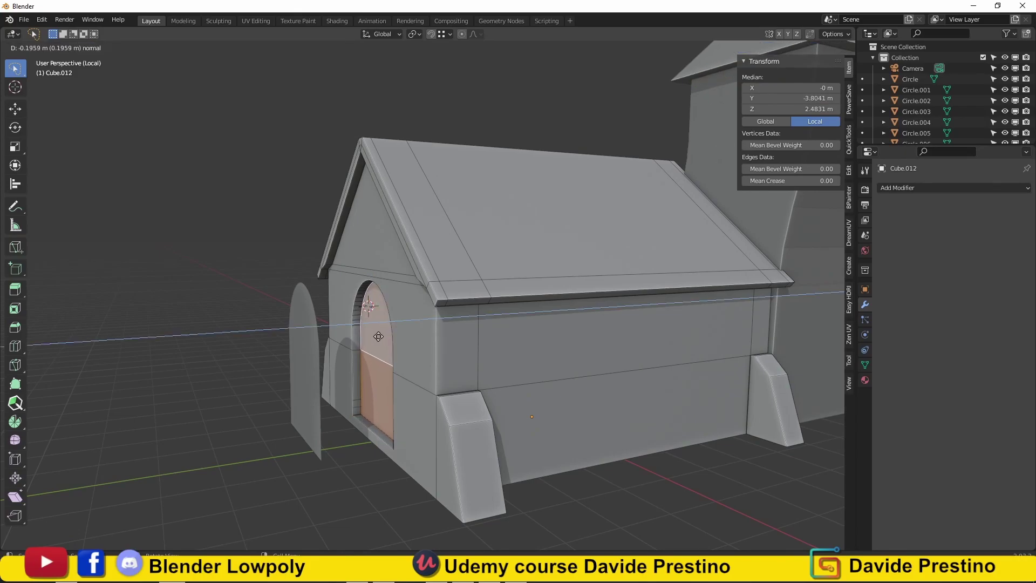
{"action": "left_click", "coordinate": [378, 336]}
{"action": "middle_click_drag", "start_coordinate": [378, 336], "coordinate": [368, 407]}
{"action": "scroll", "coordinate": [403, 373], "scroll_direction": "up", "scroll_amount": 3}
Subdivide the bottom edge of the chapel wall below the door
{"action": "left_click", "coordinate": [431, 441]}
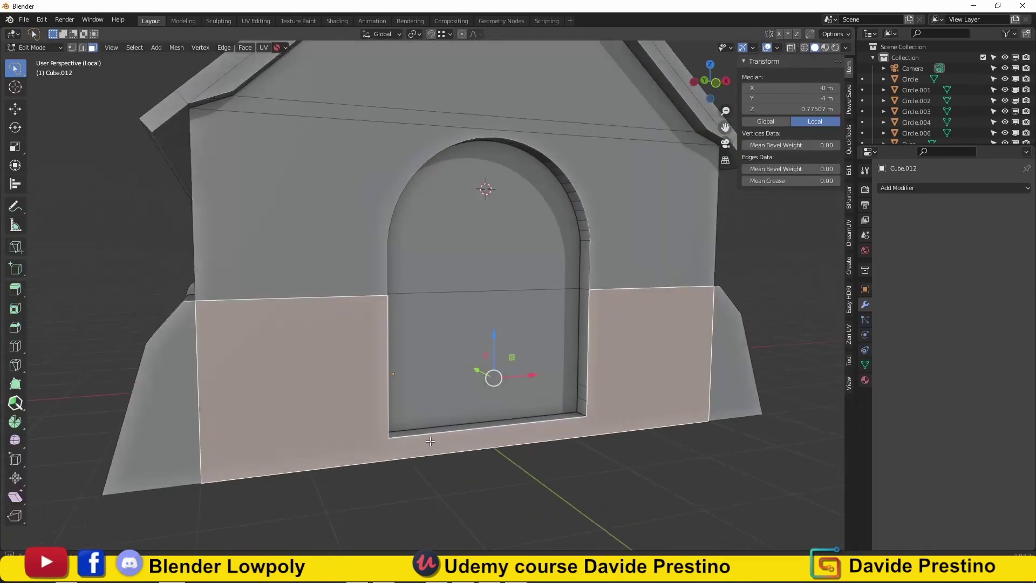
{"action": "mouse_move", "coordinate": [431, 441]}
{"action": "middle_mouse_down"}
{"action": "mouse_move", "coordinate": [432, 410]}
{"action": "mouse_move", "coordinate": [346, 432]}
{"action": "mouse_move", "coordinate": [464, 426]}
{"action": "mouse_move", "coordinate": [405, 421]}
{"action": "middle_mouse_up"}
{"action": "key", "text": "2"}
{"action": "left_click", "coordinate": [432, 409], "text": "alt"}
{"action": "right_click", "coordinate": [461, 349]}
{"action": "left_click", "coordinate": [461, 274]}
Merge the wall's bottom vertex pairs beside the door into single vertices
{"action": "key", "text": "1"}
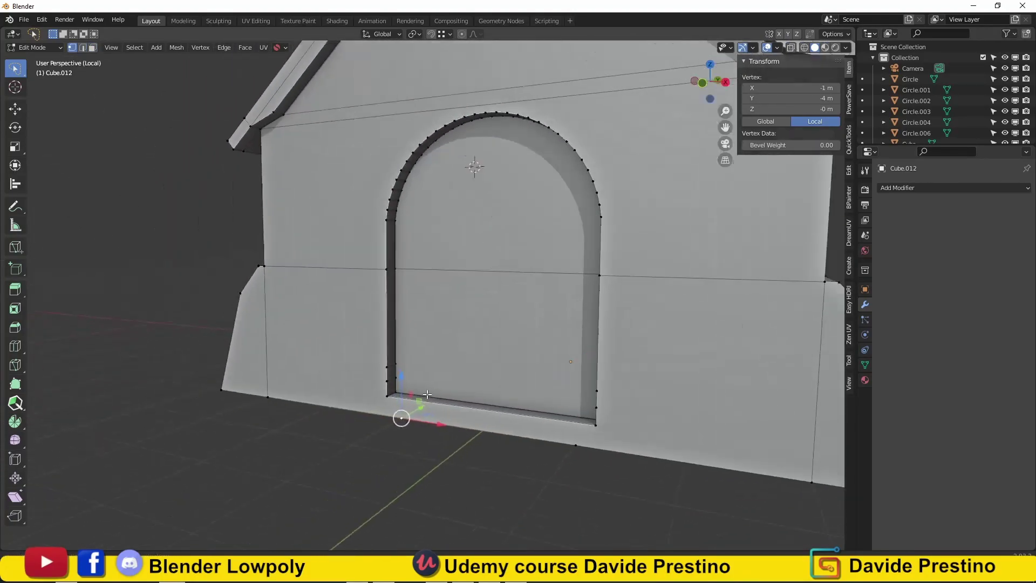
{"action": "left_click", "coordinate": [465, 399]}
{"action": "middle_click_drag", "start_coordinate": [465, 399], "coordinate": [449, 382]}
{"action": "left_click", "coordinate": [448, 388]}
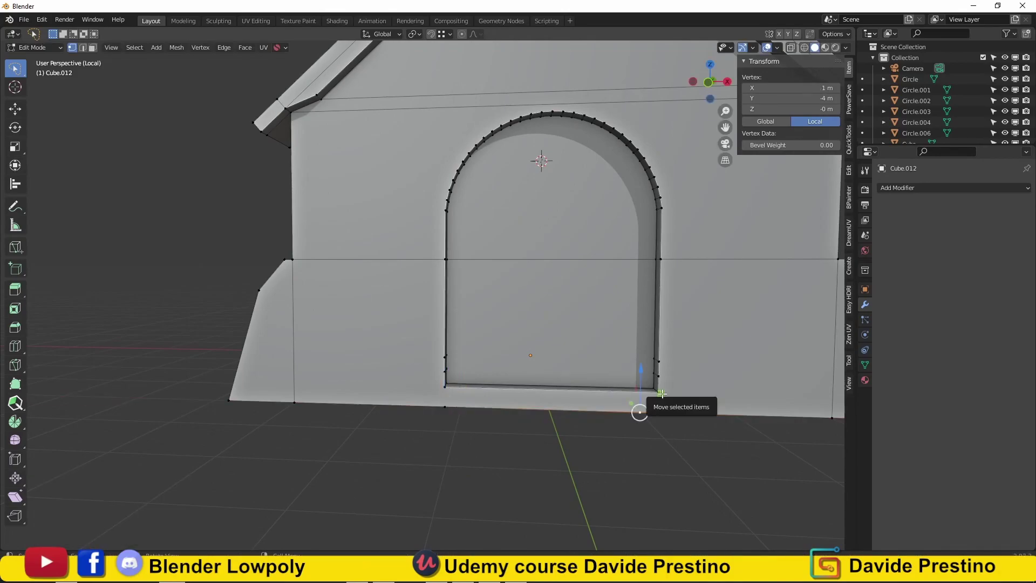
{"action": "left_click", "coordinate": [655, 412]}
{"action": "mouse_move", "coordinate": [655, 412]}
{"action": "middle_mouse_down"}
{"action": "mouse_move", "coordinate": [685, 412]}
{"action": "mouse_move", "coordinate": [666, 380]}
{"action": "mouse_move", "coordinate": [412, 382]}
{"action": "mouse_move", "coordinate": [616, 405]}
{"action": "middle_mouse_up"}
{"action": "key", "text": "m"}
{"action": "left_click", "coordinate": [644, 370]}
{"action": "key", "text": "m"}
{"action": "left_click", "coordinate": [675, 391]}
{"action": "key", "text": "m"}
{"action": "left_click", "coordinate": [418, 408]}
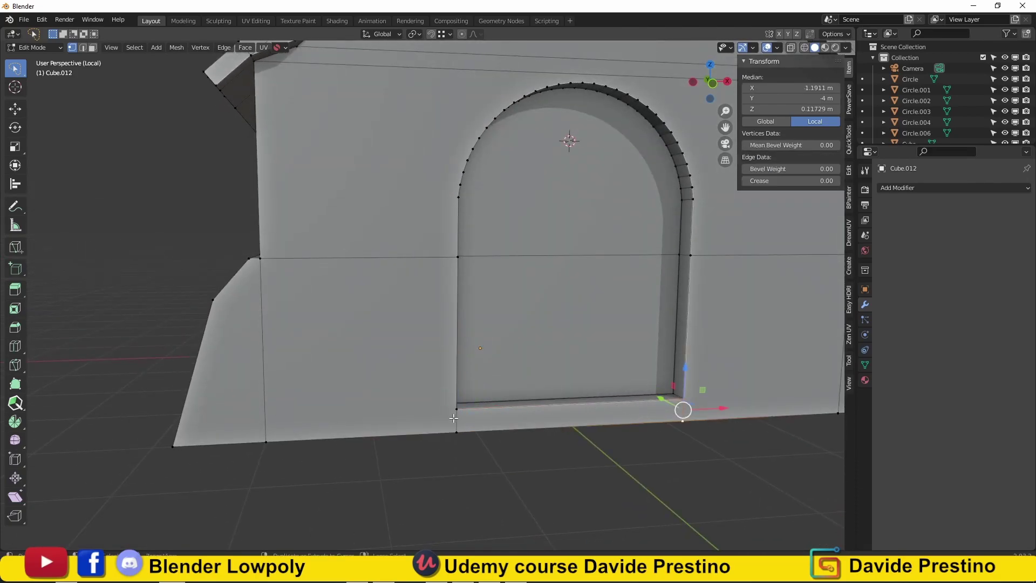
Extrude the faces below the door outward into two stacked steps
{"action": "key", "text": "3"}
{"action": "middle_click_drag", "start_coordinate": [683, 411], "coordinate": [554, 398]}
{"action": "left_click", "coordinate": [537, 399]}
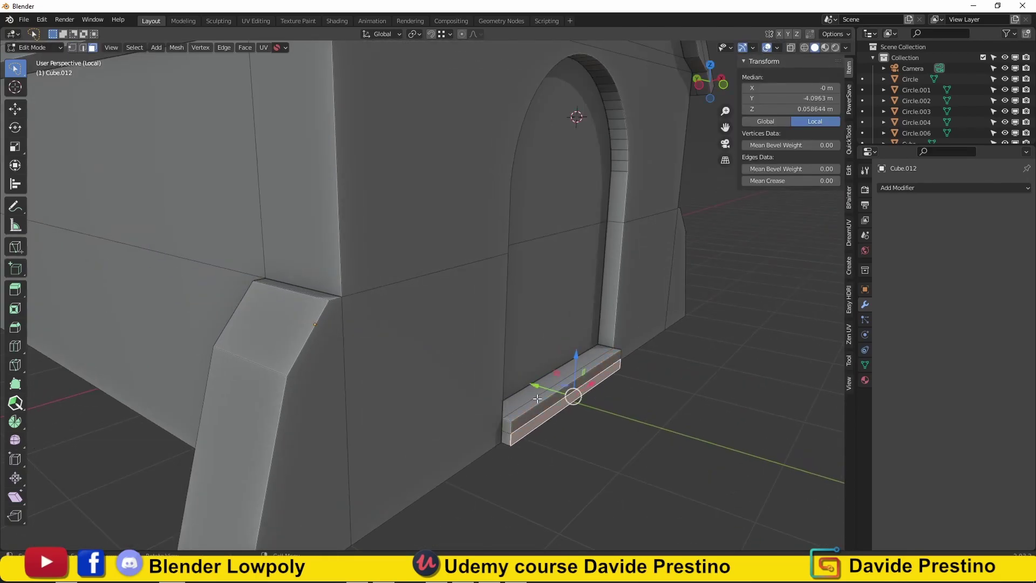
{"action": "left_click", "coordinate": [553, 404]}
{"action": "mouse_move", "coordinate": [578, 447]}
{"action": "middle_mouse_down"}
{"action": "mouse_move", "coordinate": [512, 440]}
{"action": "mouse_move", "coordinate": [563, 419]}
{"action": "mouse_move", "coordinate": [447, 377]}
{"action": "middle_mouse_up"}
{"action": "key", "text": "alt+e"}
{"action": "left_click", "coordinate": [511, 431]}
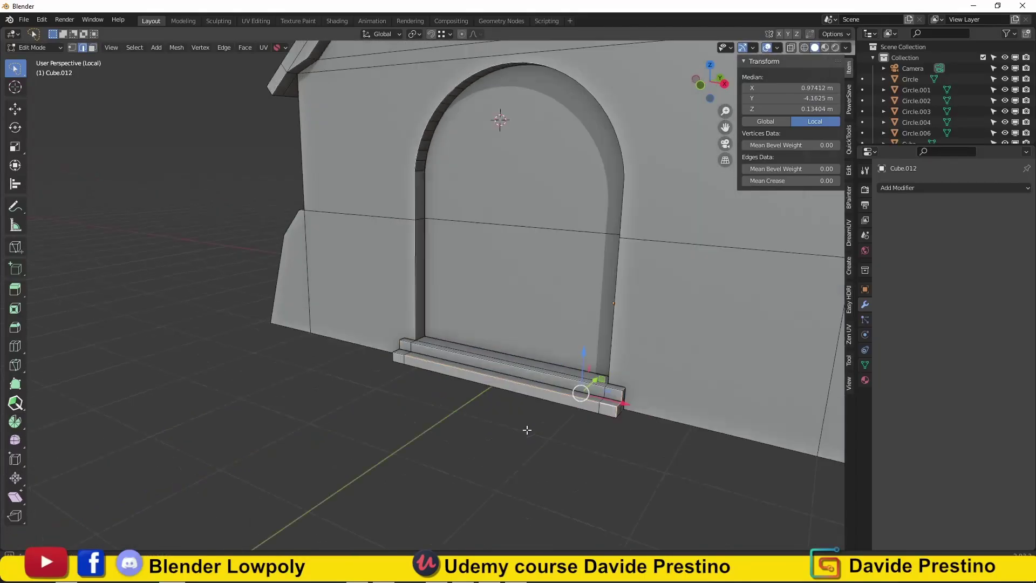
Bevel the step edges and corners with Ctrl+B
{"action": "left_click", "coordinate": [447, 376], "text": "alt"}
{"action": "middle_click_drag", "start_coordinate": [606, 429], "coordinate": [682, 417]}
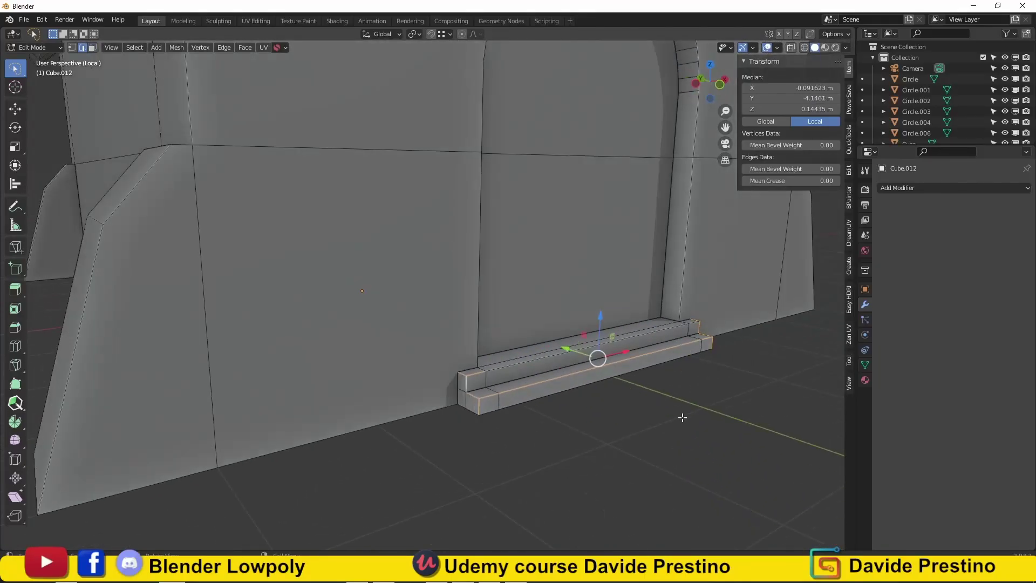
{"action": "left_click", "coordinate": [744, 415]}
{"action": "left_click", "coordinate": [619, 417]}
{"action": "middle_click_drag", "start_coordinate": [619, 417], "coordinate": [651, 483]}
{"action": "left_click", "coordinate": [651, 483]}
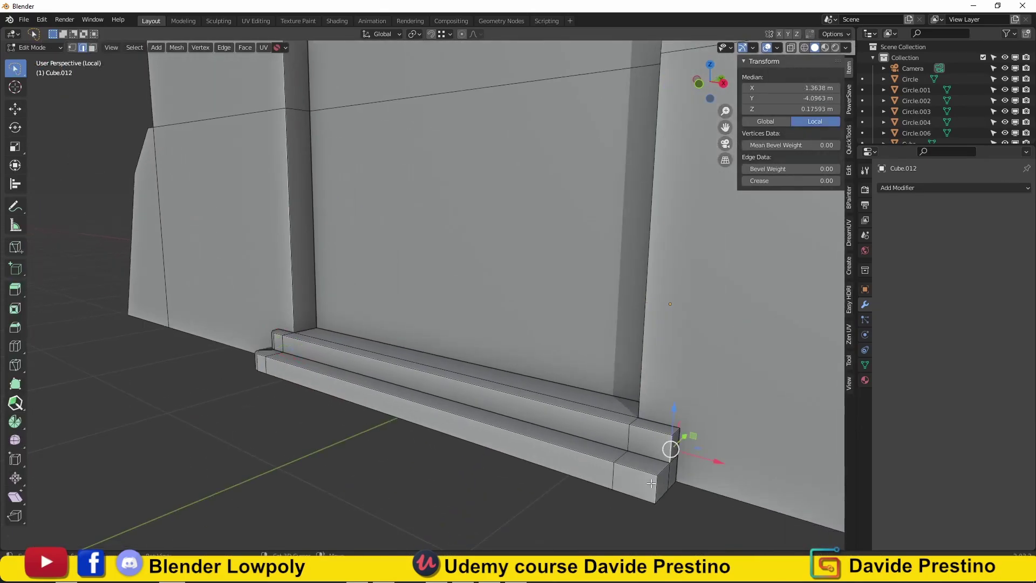
{"action": "left_click", "coordinate": [729, 487]}
{"action": "mouse_move", "coordinate": [729, 487]}
{"action": "middle_mouse_down"}
{"action": "mouse_move", "coordinate": [632, 440]}
{"action": "mouse_move", "coordinate": [610, 413]}
{"action": "middle_mouse_up"}
{"action": "left_click", "coordinate": [625, 432]}
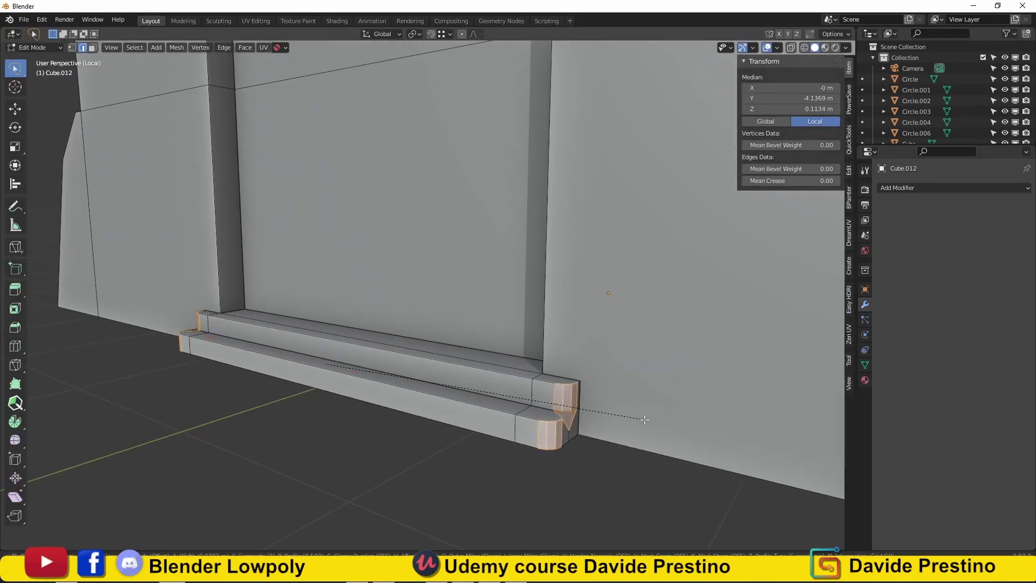
{"action": "left_click", "coordinate": [645, 419]}
Merge the leftover step-corner vertices and inspect the finished doorway steps
{"action": "key", "text": "1"}
{"action": "left_click", "coordinate": [474, 422]}
{"action": "mouse_move", "coordinate": [474, 422]}
{"action": "middle_mouse_down"}
{"action": "mouse_move", "coordinate": [528, 356]}
{"action": "mouse_move", "coordinate": [593, 446]}
{"action": "middle_mouse_up"}
{"action": "left_click", "coordinate": [528, 356], "text": "shift"}
{"action": "key", "text": "m"}
{"action": "left_click", "coordinate": [566, 372]}
{"action": "scroll", "coordinate": [495, 444], "scroll_direction": "down", "scroll_amount": 3}
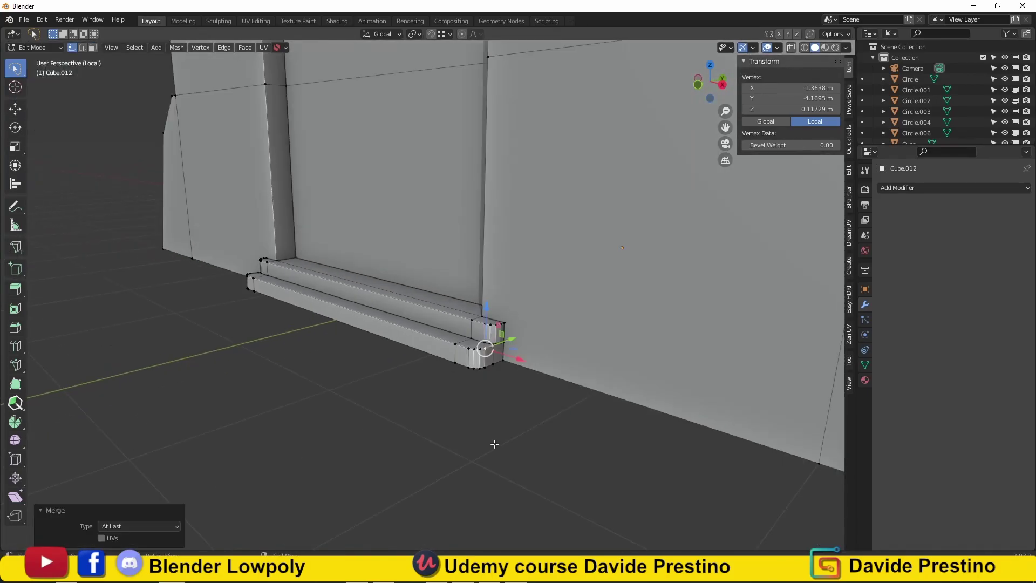
{"action": "key", "text": "Tab"}
{"action": "scroll", "coordinate": [561, 411], "scroll_direction": "down", "scroll_amount": 4}
{"action": "middle_click_drag", "start_coordinate": [561, 410], "coordinate": [398, 288]}
{"action": "scroll", "coordinate": [462, 295], "scroll_direction": "up", "scroll_amount": 5}
{"action": "key", "text": "Tab"}
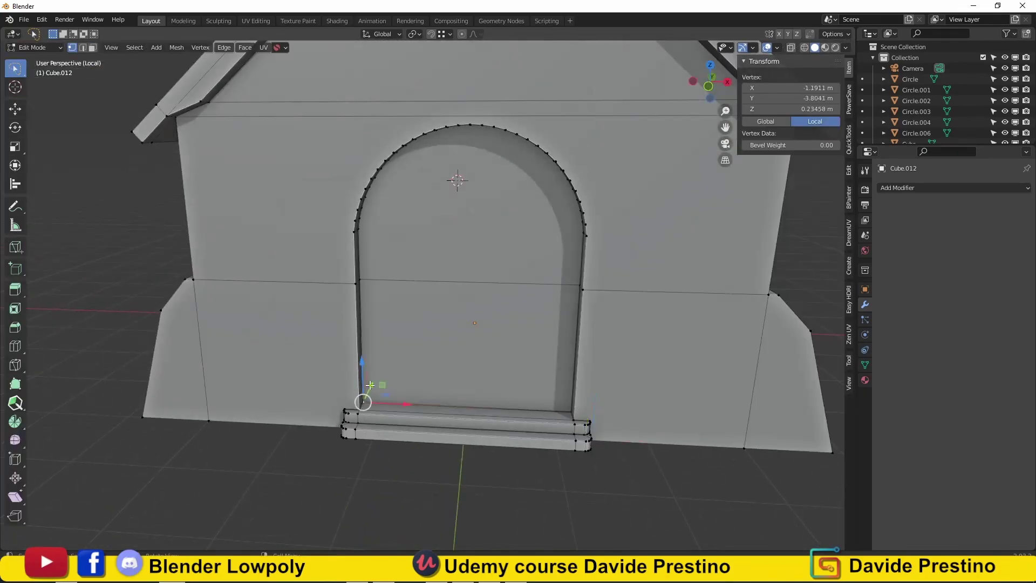
{"action": "scroll", "coordinate": [370, 385], "scroll_direction": "down", "scroll_amount": 3}
{"action": "middle_click_drag", "start_coordinate": [371, 385], "coordinate": [458, 243]}
Convert the arch outline into a curve with a 0.08 m round thickness
{"action": "key", "text": "Tab"}
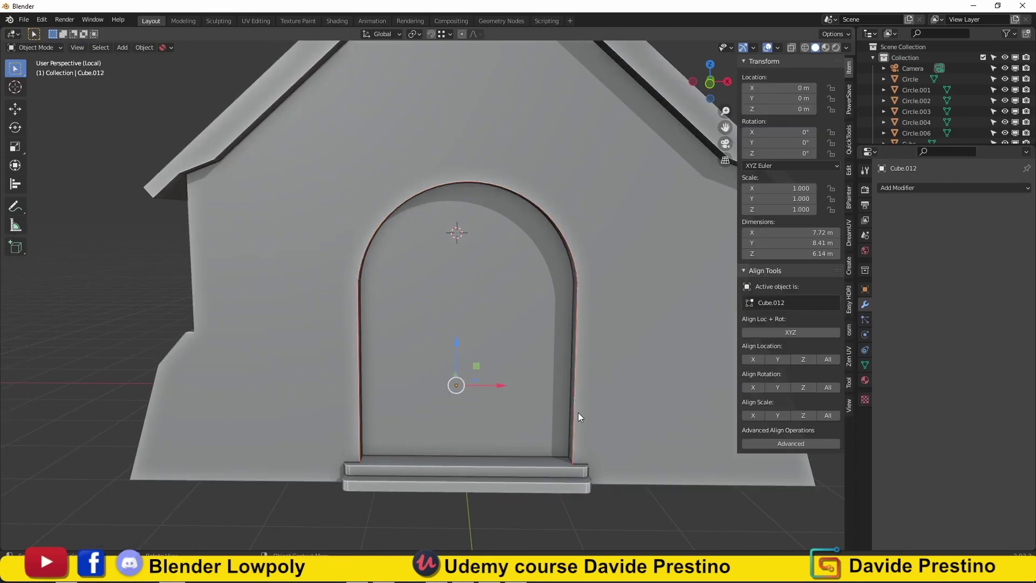
{"action": "middle_click_drag", "start_coordinate": [578, 412], "coordinate": [536, 429]}
{"action": "right_click", "coordinate": [501, 345]}
{"action": "left_click", "coordinate": [594, 322]}
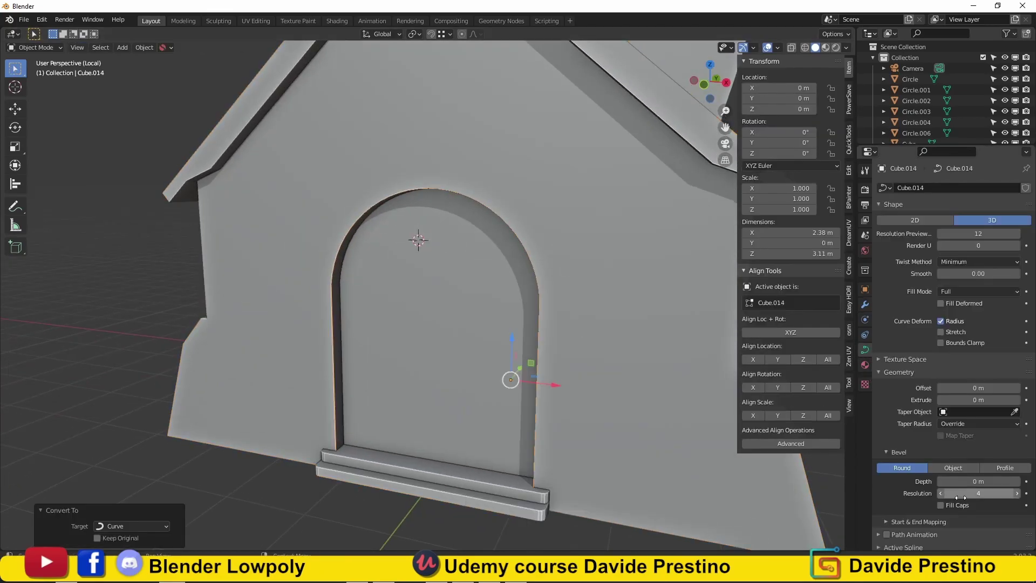
{"action": "left_click_drag", "start_coordinate": [963, 481], "coordinate": [979, 481]}
Duplicate the arch curve into a slightly smaller, narrower inner arch for the double moulding
{"action": "middle_click_drag", "start_coordinate": [620, 378], "coordinate": [663, 385]}
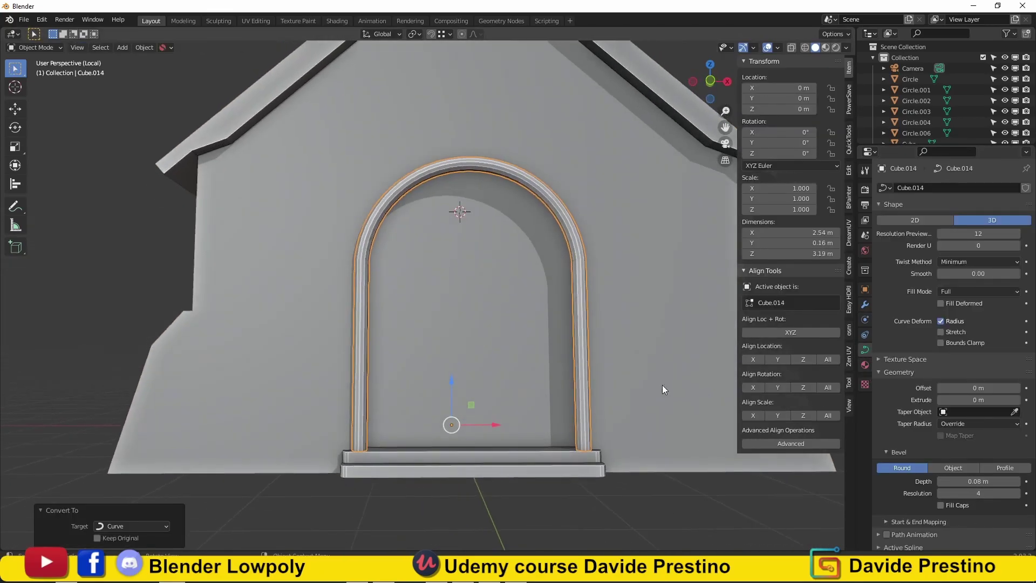
{"action": "scroll", "coordinate": [638, 398], "scroll_direction": "up", "scroll_amount": 2}
{"action": "key", "text": "KP_1"}
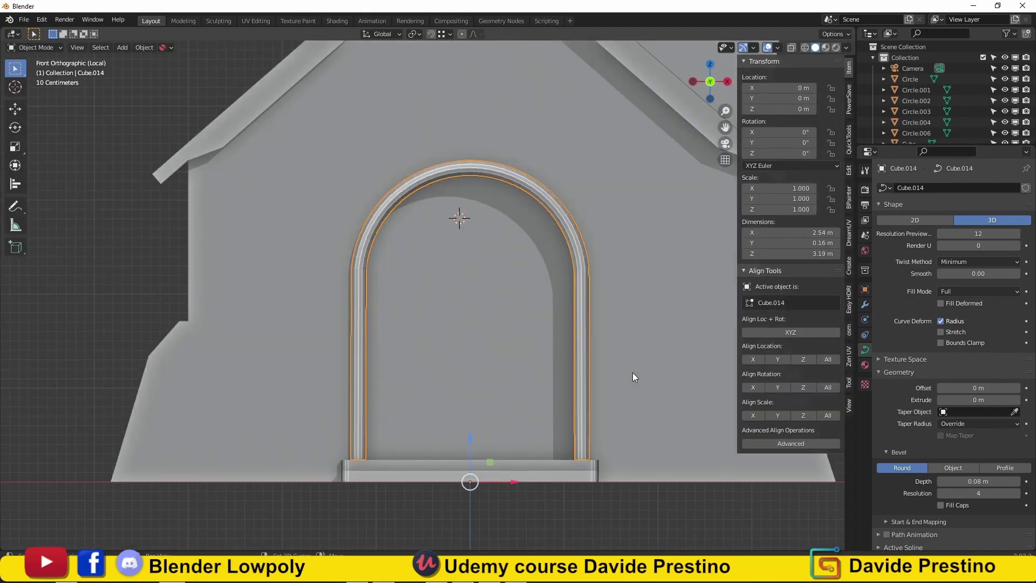
{"action": "key", "text": "shift+d"}
{"action": "key", "text": "Escape"}
{"action": "key", "text": "s"}
{"action": "left_click", "coordinate": [672, 363]}
{"action": "key", "text": "s"}
{"action": "key", "text": "x"}
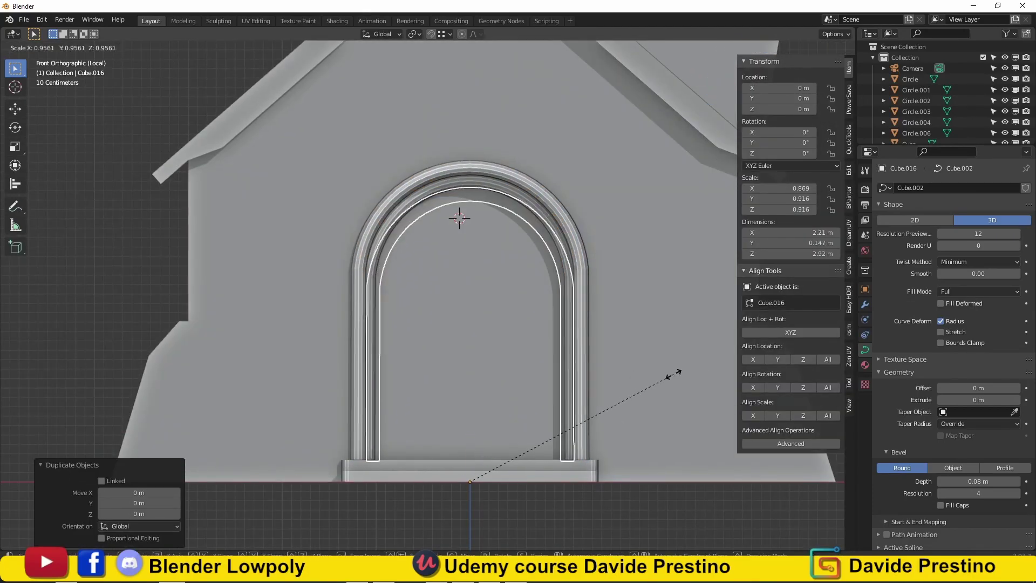
{"action": "left_click", "coordinate": [672, 376]}
Push the chapel's door face back into the wall
{"action": "mouse_move", "coordinate": [672, 376]}
{"action": "middle_mouse_down"}
{"action": "mouse_move", "coordinate": [451, 447]}
{"action": "mouse_move", "coordinate": [581, 346]}
{"action": "middle_mouse_up"}
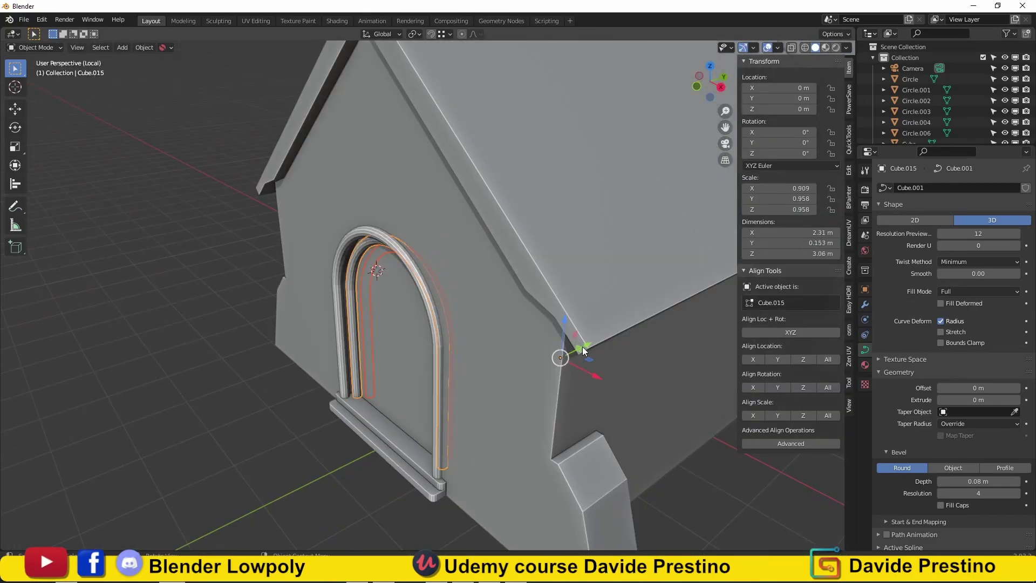
{"action": "left_click", "coordinate": [362, 296]}
{"action": "left_click", "coordinate": [441, 349]}
{"action": "mouse_move", "coordinate": [440, 349]}
{"action": "middle_mouse_down"}
{"action": "mouse_move", "coordinate": [556, 361]}
{"action": "mouse_move", "coordinate": [500, 361]}
{"action": "middle_mouse_up"}
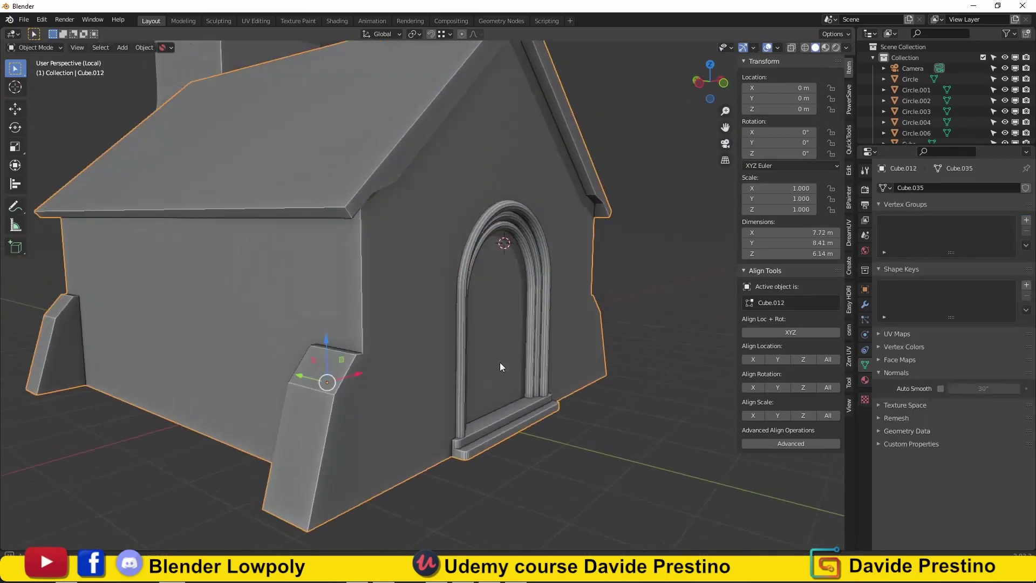
{"action": "key", "text": "Tab"}
{"action": "left_click", "coordinate": [453, 250]}
{"action": "middle_click_drag", "start_coordinate": [452, 251], "coordinate": [378, 270]}
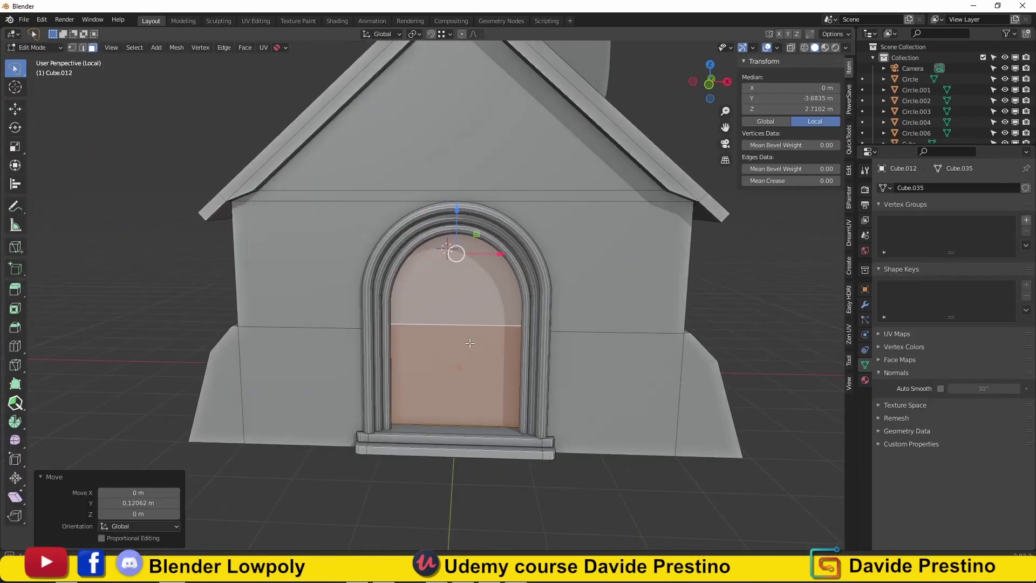
Reset the inner arch's origin
{"action": "key", "text": "Tab"}
{"action": "left_click", "coordinate": [332, 293]}
{"action": "scroll", "coordinate": [332, 293], "scroll_direction": "up", "scroll_amount": 4}
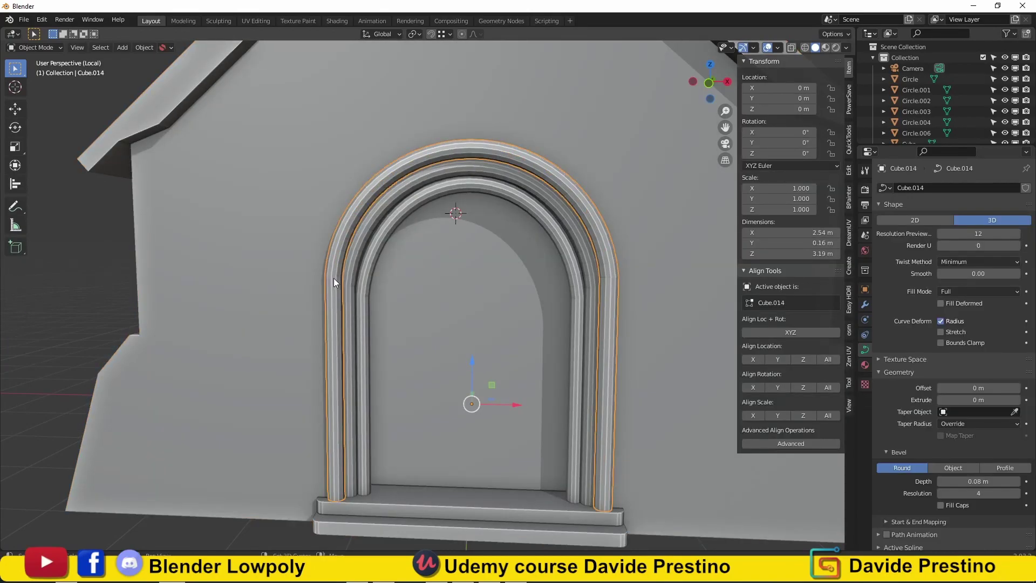
{"action": "left_click", "coordinate": [334, 284]}
{"action": "right_click", "coordinate": [339, 280]}
{"action": "right_click", "coordinate": [370, 290]}
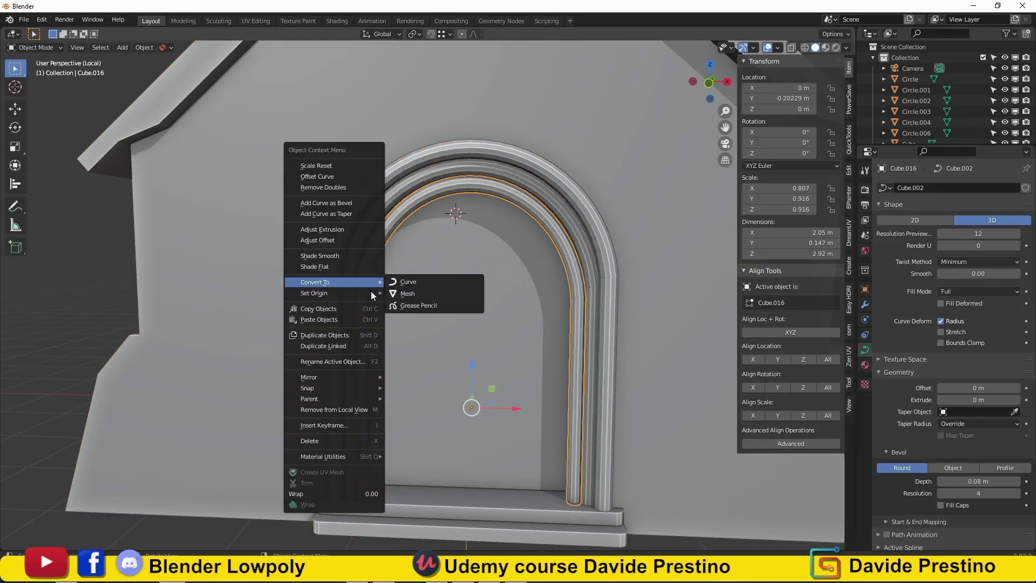
{"action": "left_click", "coordinate": [426, 304]}
Add a cube block at the arch and scale it deeper along Y
{"action": "key", "text": "KP_1"}
{"action": "right_click", "coordinate": [359, 270], "text": "shift"}
{"action": "key", "text": "shift+a"}
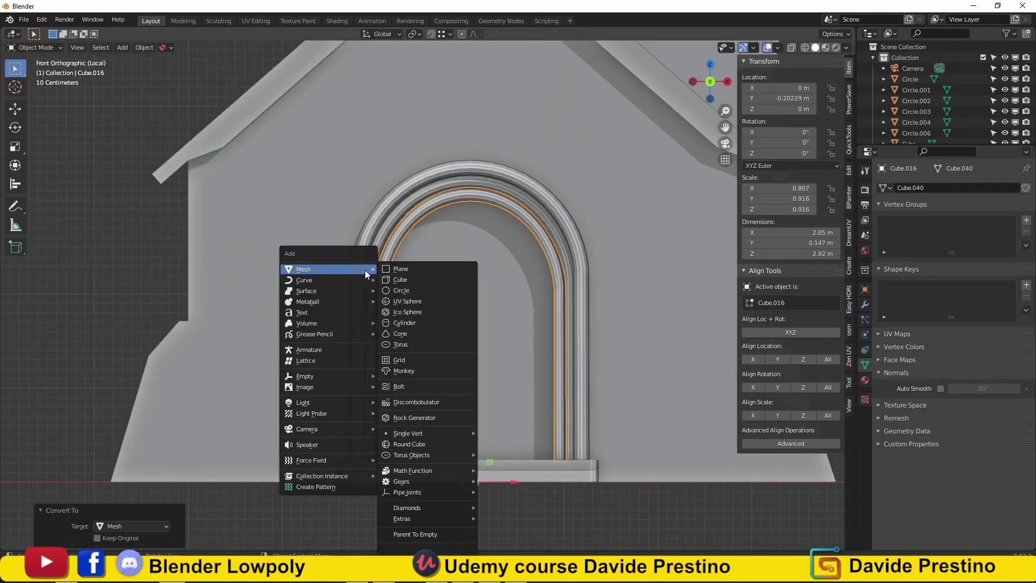
{"action": "left_click", "coordinate": [397, 282]}
{"action": "key", "text": "s"}
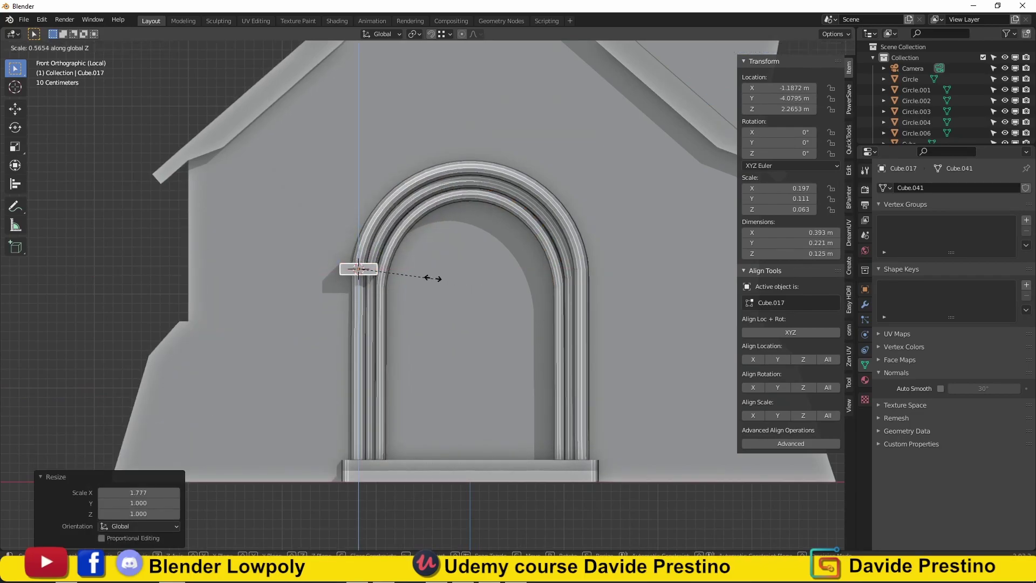
{"action": "left_click", "coordinate": [363, 237]}
{"action": "middle_click_drag", "start_coordinate": [364, 237], "coordinate": [338, 358]}
{"action": "key", "text": "s"}
{"action": "key", "text": "y"}
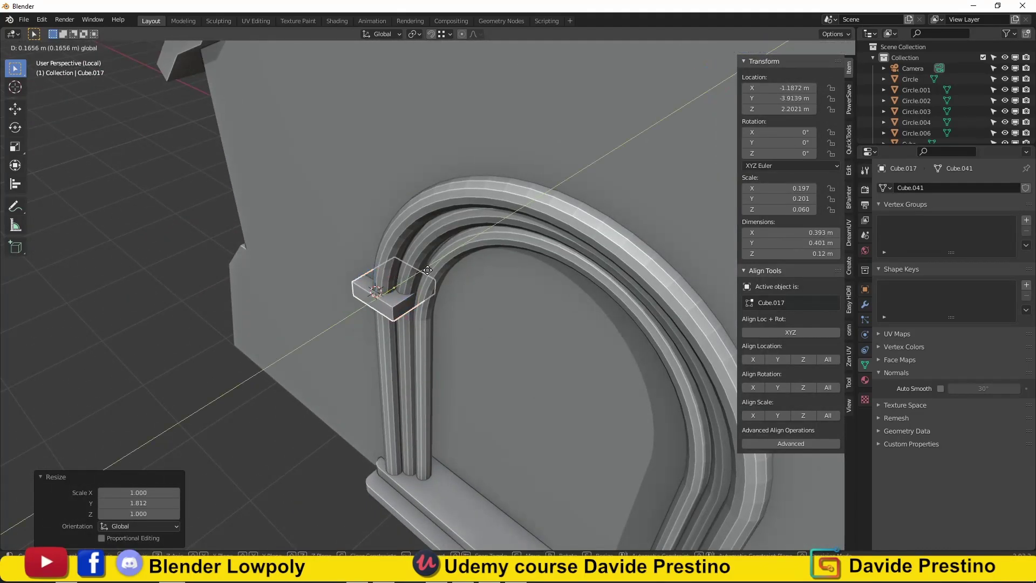
{"action": "left_click", "coordinate": [428, 270]}
Round the block's vertical edges and place it as a capital on the left pillar
{"action": "key", "text": "Tab"}
{"action": "mouse_move", "coordinate": [428, 270]}
{"action": "middle_mouse_down"}
{"action": "mouse_move", "coordinate": [378, 322]}
{"action": "mouse_move", "coordinate": [584, 289]}
{"action": "middle_mouse_up"}
{"action": "key", "text": "Tab"}
{"action": "key", "text": "Tab"}
{"action": "key", "text": "KP_Divide"}
{"action": "key", "text": "KP_Divide"}
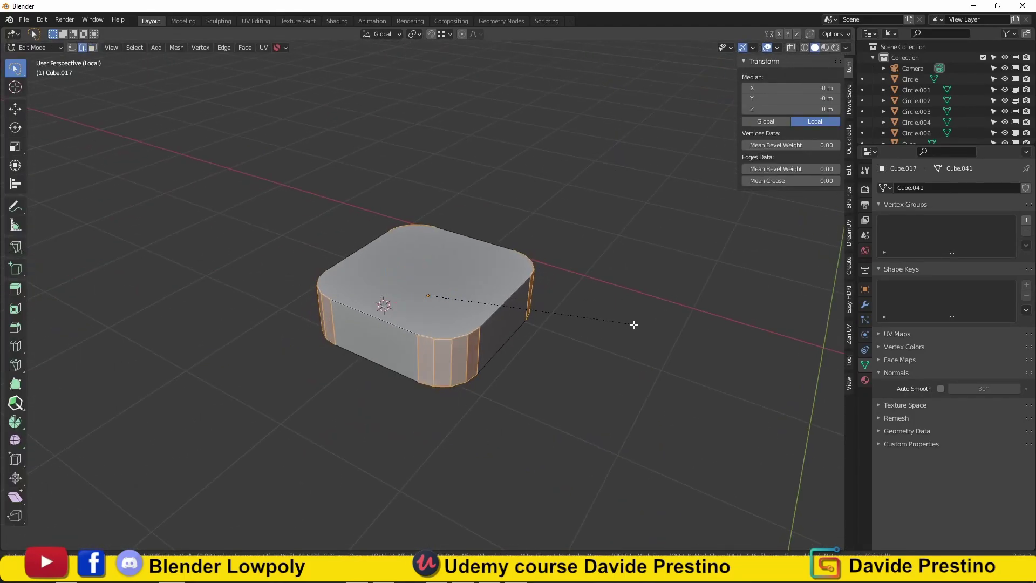
{"action": "left_click", "coordinate": [634, 325]}
{"action": "key", "text": "a"}
{"action": "key", "text": "Tab"}
{"action": "key", "text": "KP_Divide"}
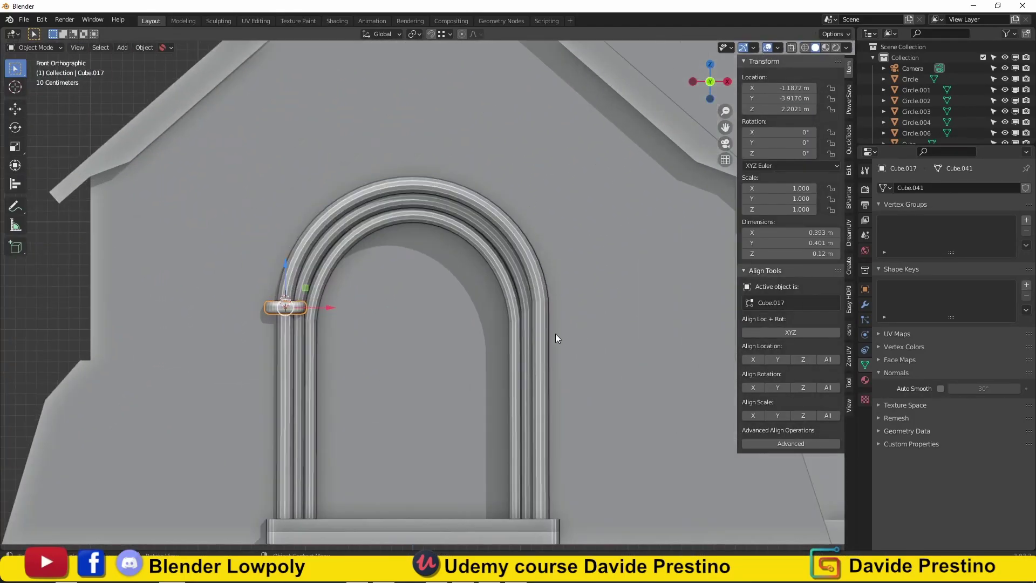
{"action": "left_click", "coordinate": [332, 306]}
Mirror a copy of the capital block onto the right pillar
{"action": "key", "text": "shift+d"}
{"action": "left_click", "coordinate": [578, 326]}
{"action": "middle_click_drag", "start_coordinate": [578, 326], "coordinate": [391, 388]}
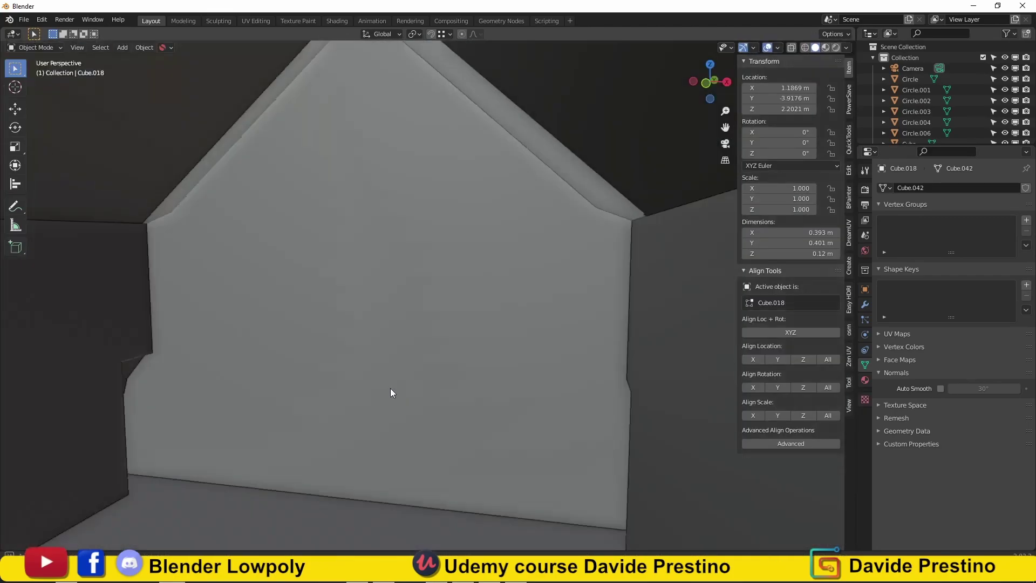
{"action": "scroll", "coordinate": [390, 387], "scroll_direction": "down", "scroll_amount": 5}
{"action": "middle_click_drag", "start_coordinate": [546, 450], "coordinate": [546, 419]}
{"action": "scroll", "coordinate": [546, 419], "scroll_direction": "up", "scroll_amount": 5}
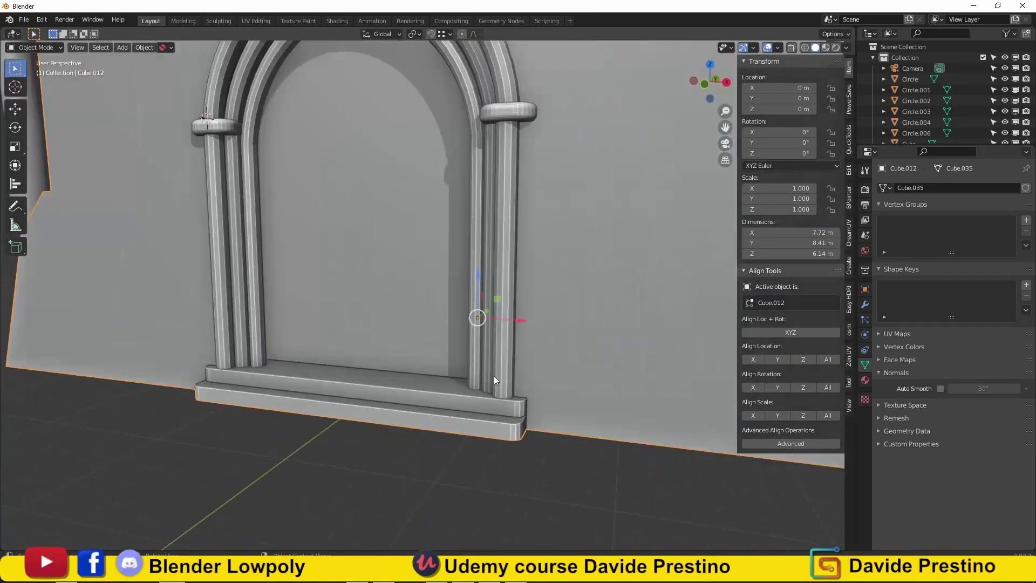
Enlarge the outer doorway arch evenly in Edit Mode
{"action": "left_click", "coordinate": [494, 375]}
{"action": "key", "text": "Tab"}
{"action": "key", "text": "s"}
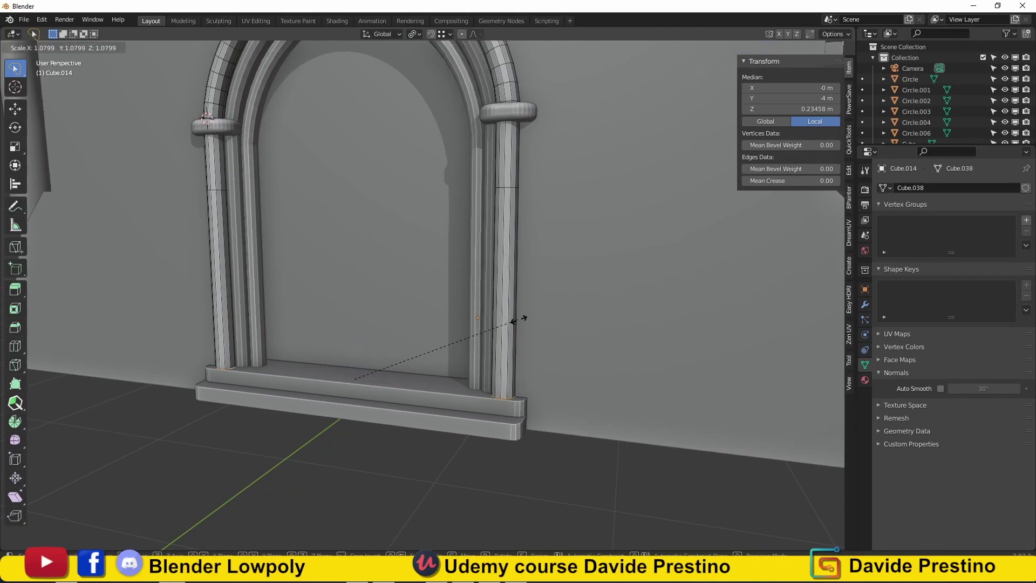
{"action": "left_click", "coordinate": [613, 354]}
{"action": "scroll", "coordinate": [516, 357], "scroll_direction": "down", "scroll_amount": 5}
{"action": "key", "text": "Tab"}
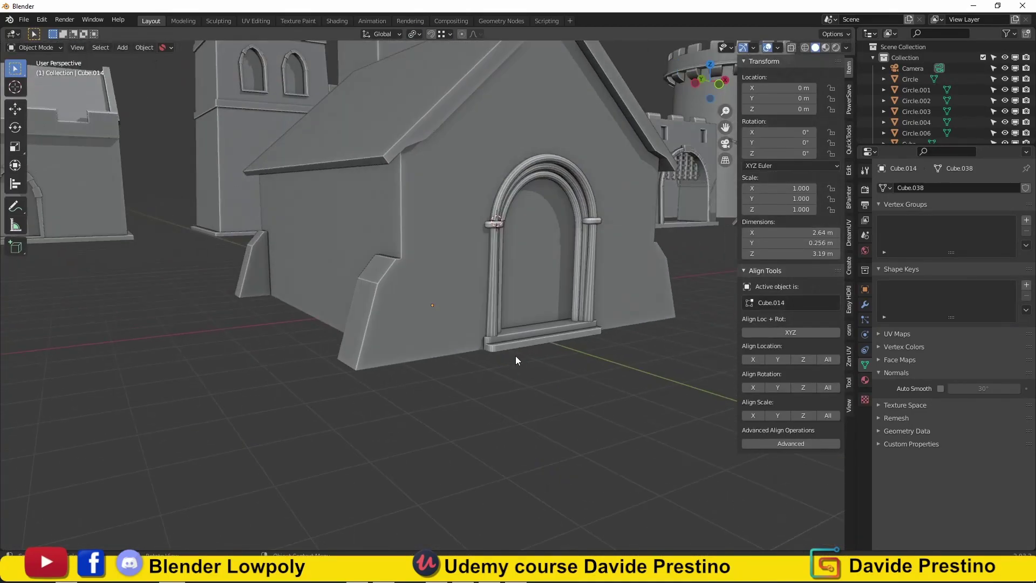
{"action": "key", "text": "KP_1"}
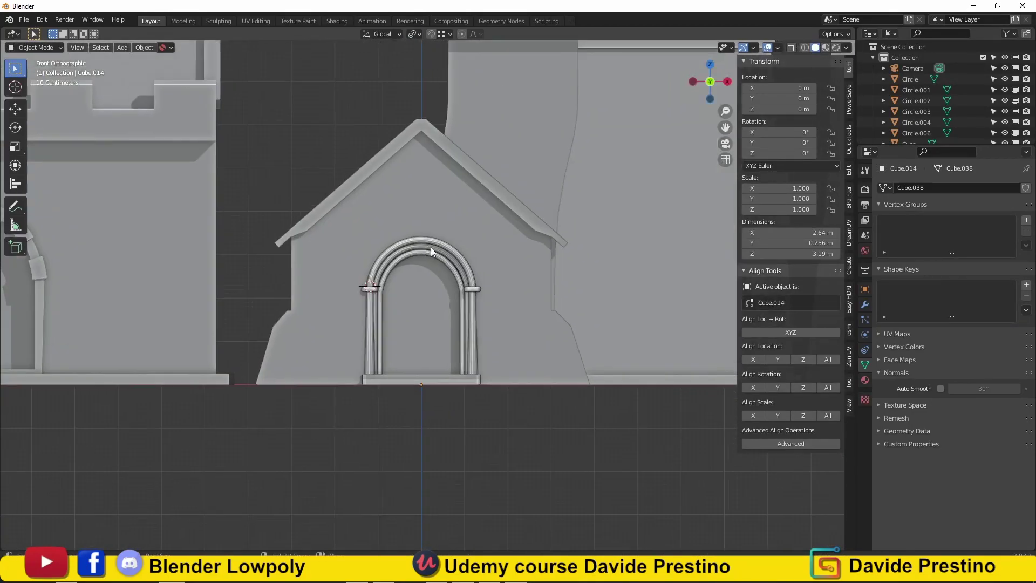
{"action": "key", "text": "shift+a"}
Add a small circle in the gable and rotate it 90° on X to face front
{"action": "left_click", "coordinate": [510, 217]}
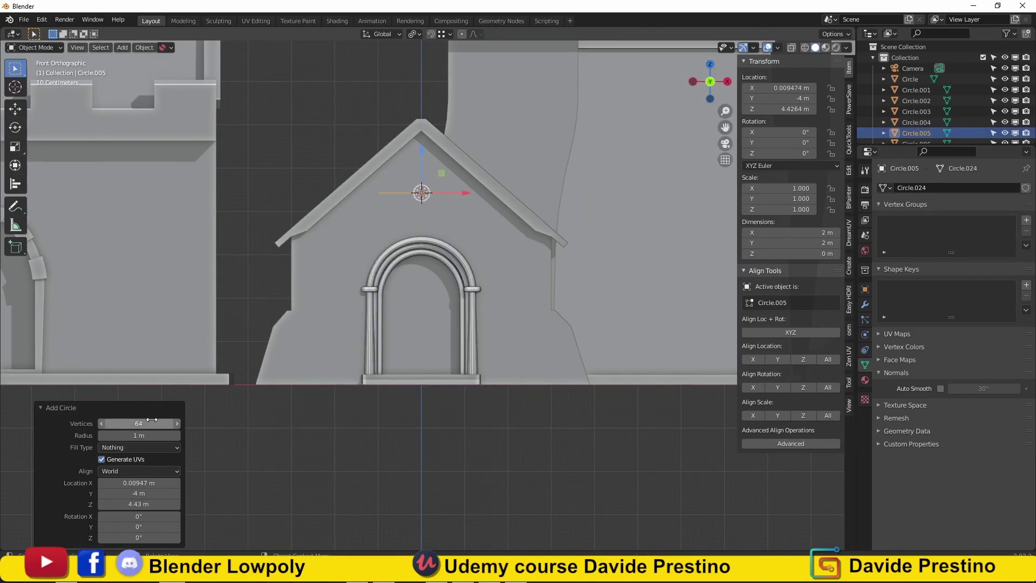
{"action": "type", "text": "rx90"}
{"action": "key", "text": "Return"}
{"action": "left_click", "coordinate": [473, 247]}
{"action": "mouse_move", "coordinate": [473, 247]}
{"action": "middle_mouse_down"}
{"action": "mouse_move", "coordinate": [398, 268]}
{"action": "mouse_move", "coordinate": [339, 209]}
{"action": "middle_mouse_up"}
{"action": "scroll", "coordinate": [402, 276], "scroll_direction": "up", "scroll_amount": 4}
Extrude the circle and scale the inner ring to 0.77 to form the window frame
{"action": "key", "text": "Tab"}
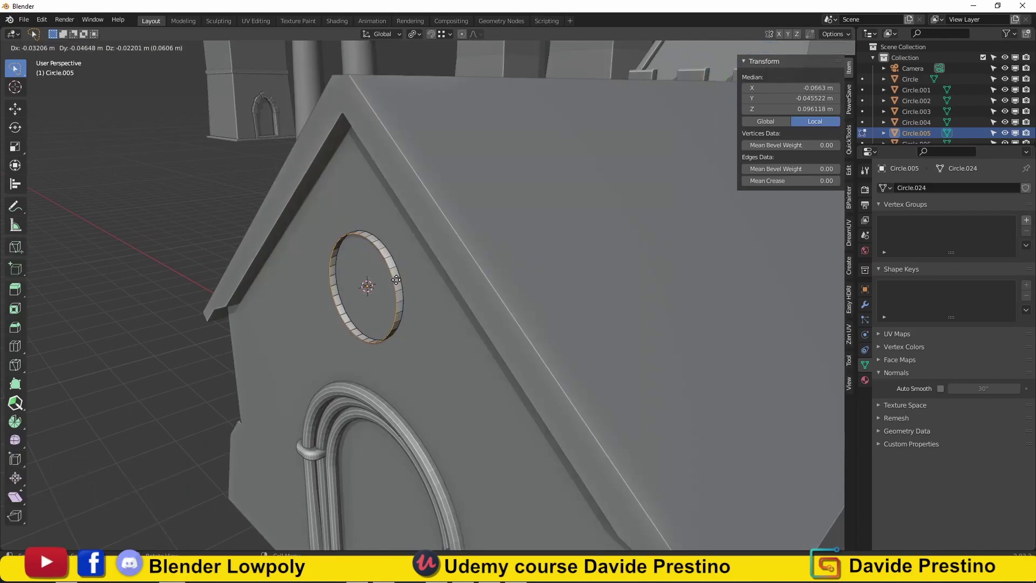
{"action": "right_click", "coordinate": [396, 280]}
{"action": "type", "text": "s.77"}
{"action": "key", "text": "Return"}
{"action": "key", "text": "Tab"}
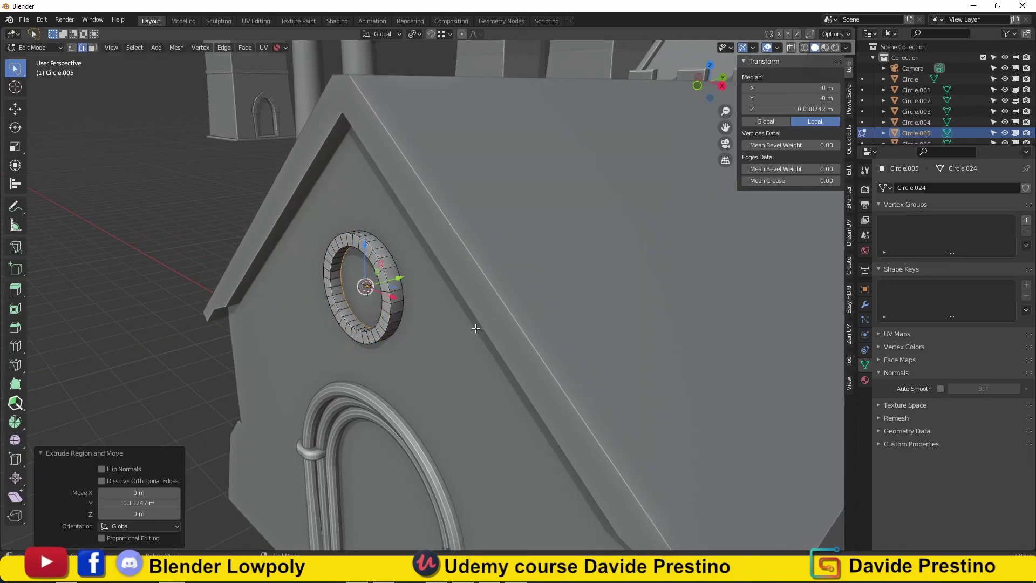
{"action": "key", "text": "KP_1"}
{"action": "scroll", "coordinate": [482, 226], "scroll_direction": "up", "scroll_amount": 3}
{"action": "middle_click_drag", "start_coordinate": [482, 225], "coordinate": [462, 246], "text": "shift"}
Add a thin cylinder bar inside the ring window
{"action": "key", "text": "shift+a"}
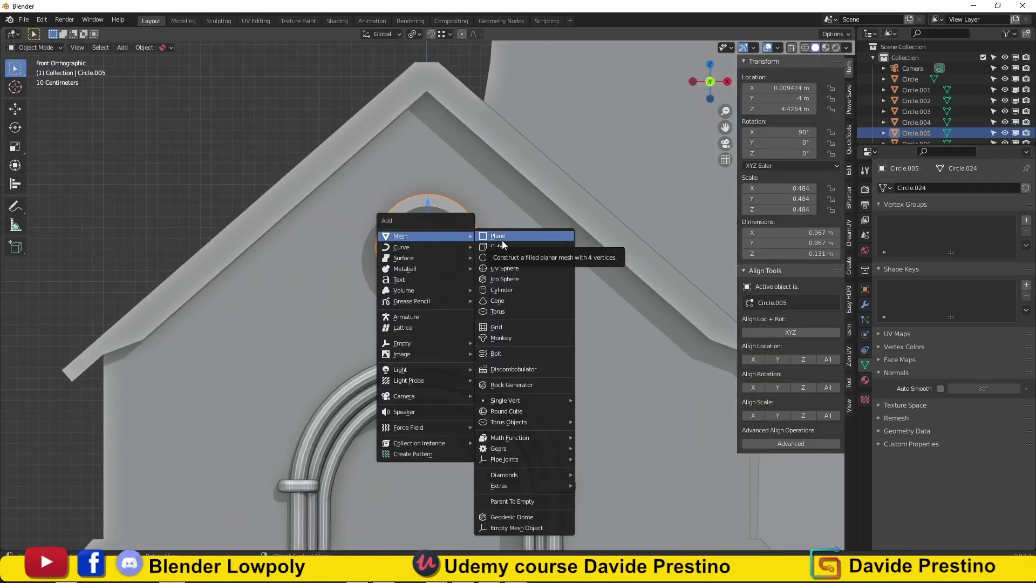
{"action": "left_click", "coordinate": [501, 289]}
{"action": "key", "text": "s"}
{"action": "left_click", "coordinate": [436, 255]}
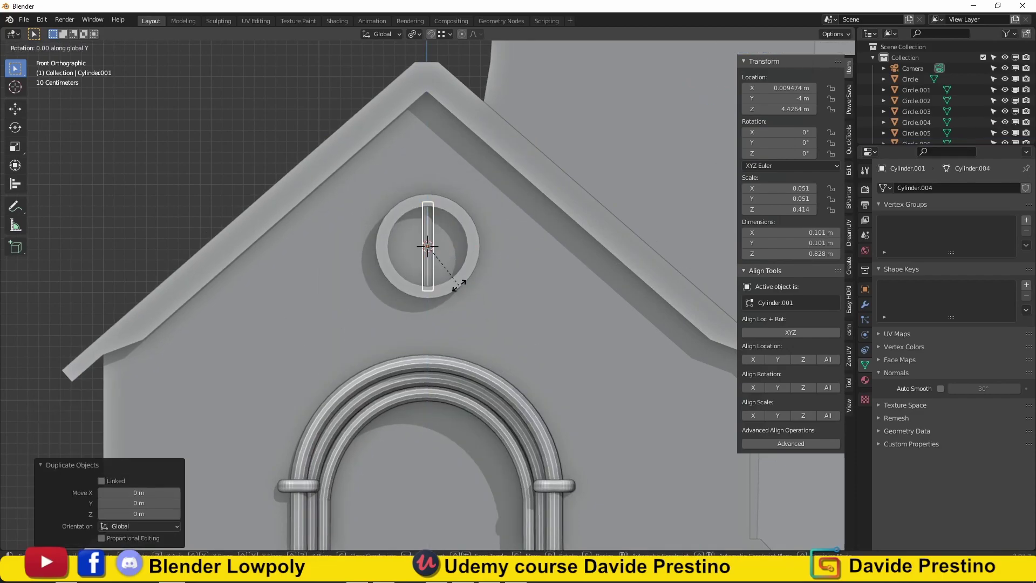
{"action": "middle_click_drag", "start_coordinate": [434, 265], "coordinate": [309, 299]}
Select the ring window frame and edit its mesh from the front view
{"action": "left_click", "coordinate": [345, 289]}
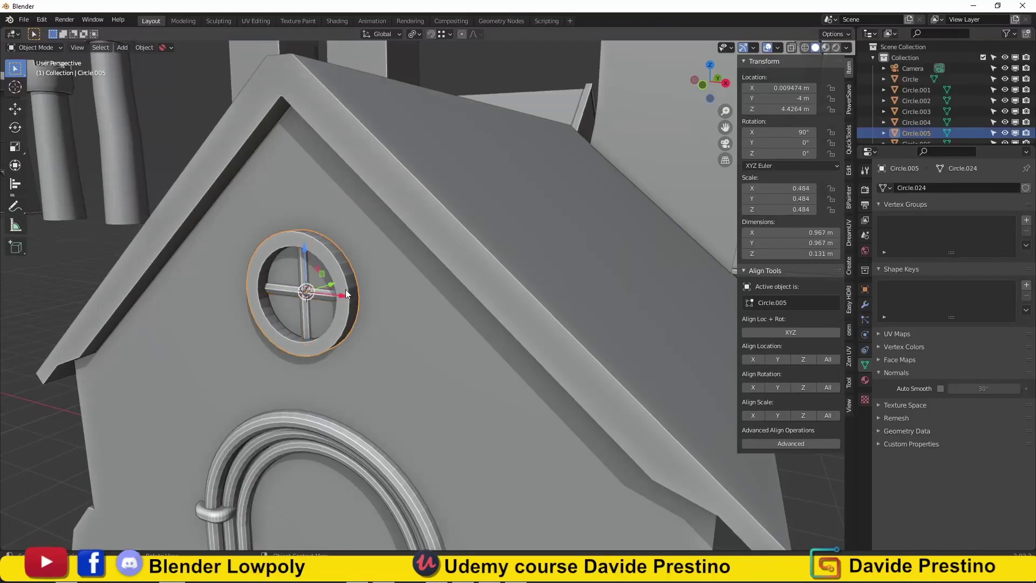
{"action": "right_click", "coordinate": [305, 307]}
{"action": "left_click", "coordinate": [298, 301]}
{"action": "key", "text": "KP_1"}
{"action": "key", "text": "Tab"}
{"action": "scroll", "coordinate": [411, 270], "scroll_direction": "up", "scroll_amount": 2}
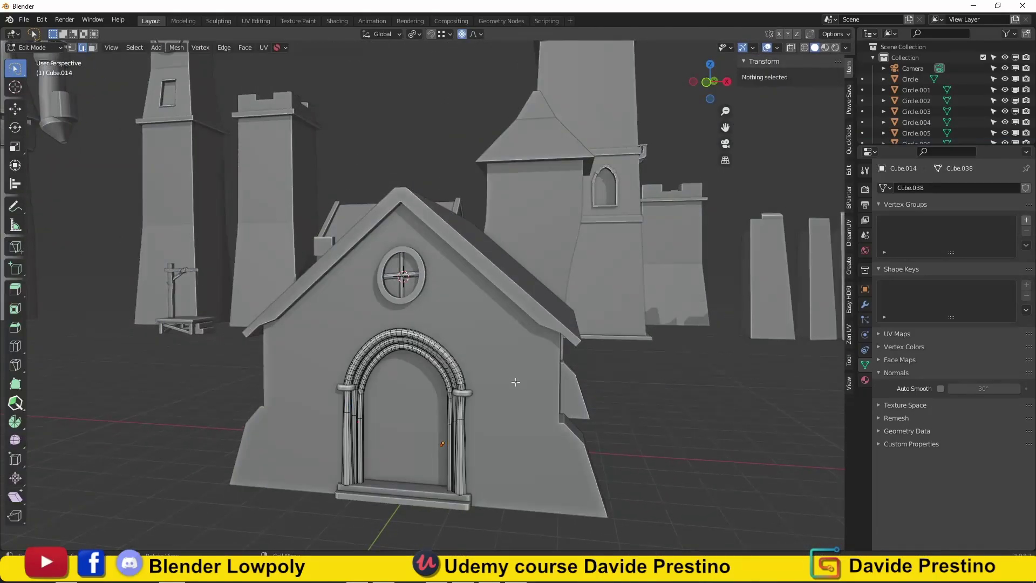
{"action": "key", "text": "Tab"}
{"action": "middle_click_drag", "start_coordinate": [515, 382], "coordinate": [490, 371]}
Add a cube at the roof peak, shrink it to 0.049 and select it alone
{"action": "scroll", "coordinate": [490, 370], "scroll_direction": "up", "scroll_amount": 5}
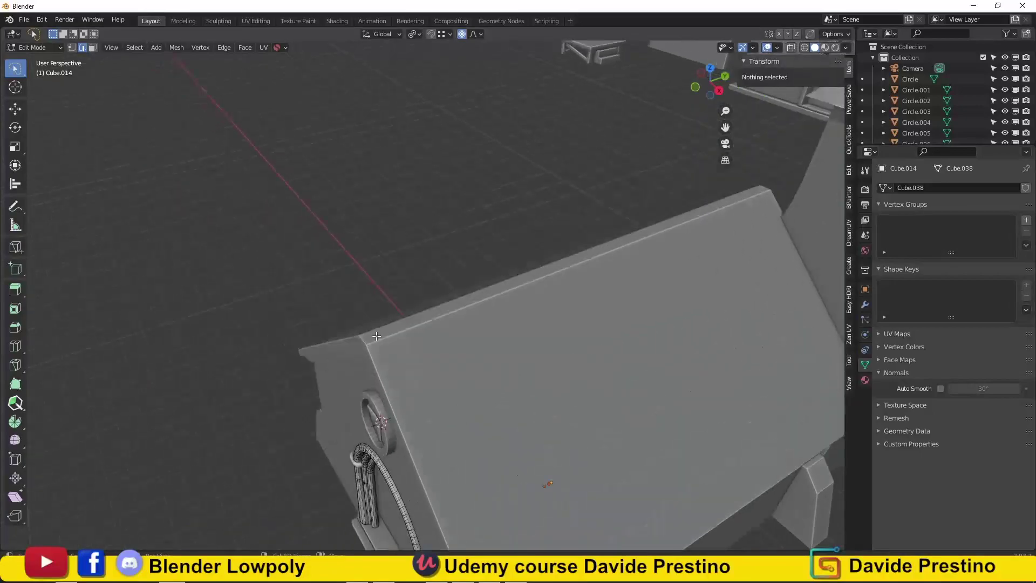
{"action": "key", "text": "shift+a"}
{"action": "left_click", "coordinate": [423, 51]}
{"action": "key", "text": "s"}
{"action": "left_click", "coordinate": [394, 309]}
{"action": "scroll", "coordinate": [394, 309], "scroll_direction": "down", "scroll_amount": 3}
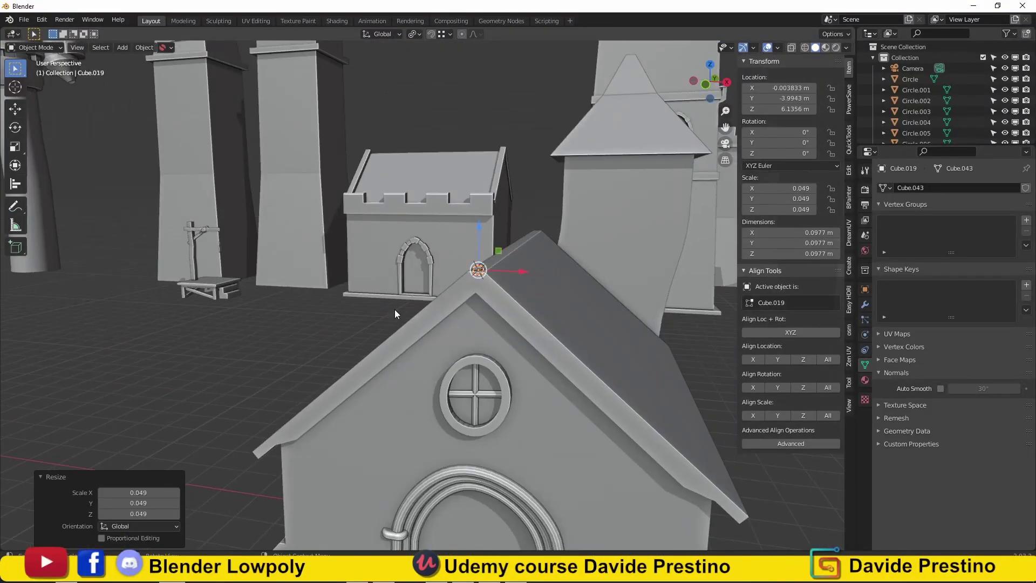
{"action": "scroll", "coordinate": [431, 359], "scroll_direction": "up", "scroll_amount": 6}
{"action": "left_click", "coordinate": [446, 435], "text": "shift"}
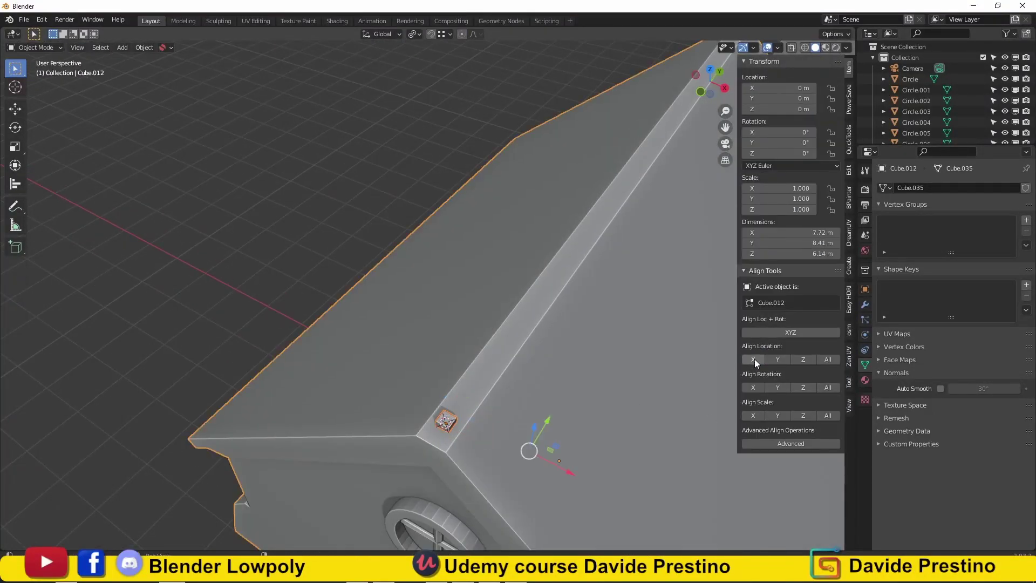
{"action": "left_click", "coordinate": [754, 358]}
{"action": "left_click", "coordinate": [446, 421]}
Extrude the cube's top into a post and thicken it with Alt+S into the cross
{"action": "key", "text": "Tab"}
{"action": "key", "text": "KP_1"}
{"action": "scroll", "coordinate": [502, 337], "scroll_direction": "up", "scroll_amount": 4}
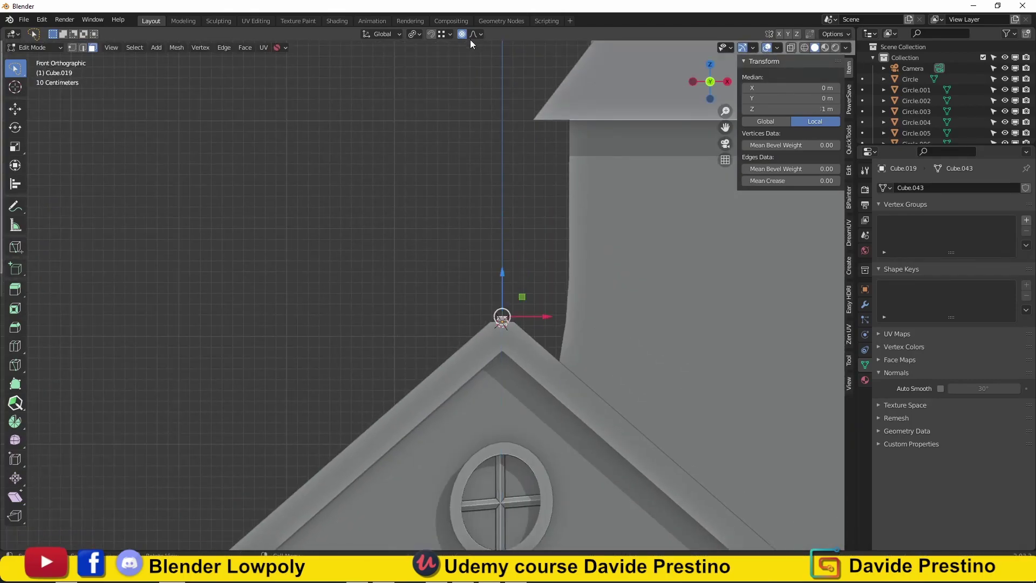
{"action": "left_click", "coordinate": [510, 229]}
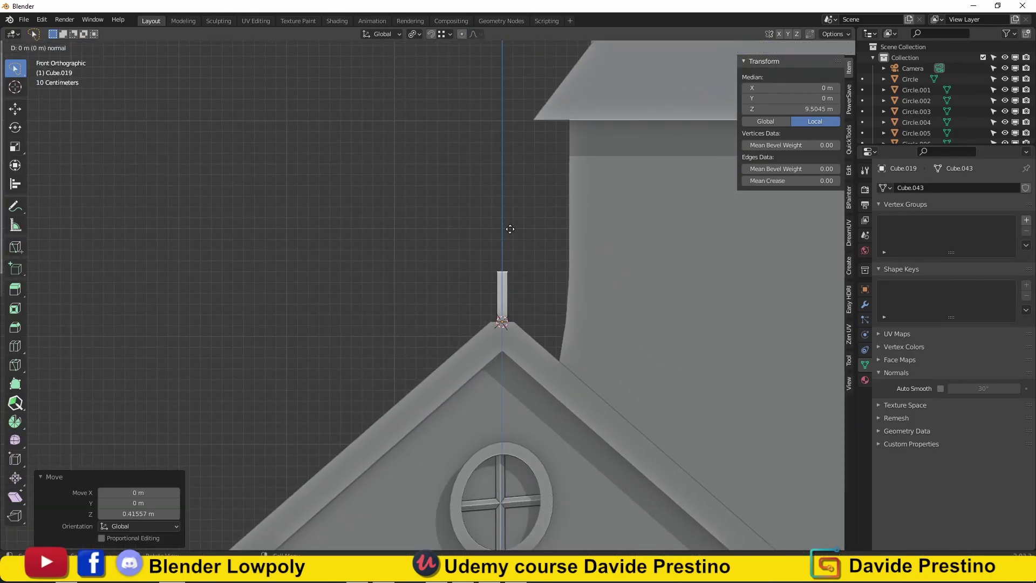
{"action": "left_click", "coordinate": [506, 191]}
{"action": "middle_click_drag", "start_coordinate": [505, 191], "coordinate": [590, 200]}
{"action": "middle_click_drag", "start_coordinate": [578, 285], "coordinate": [498, 299]}
{"action": "key", "text": "alt+s"}
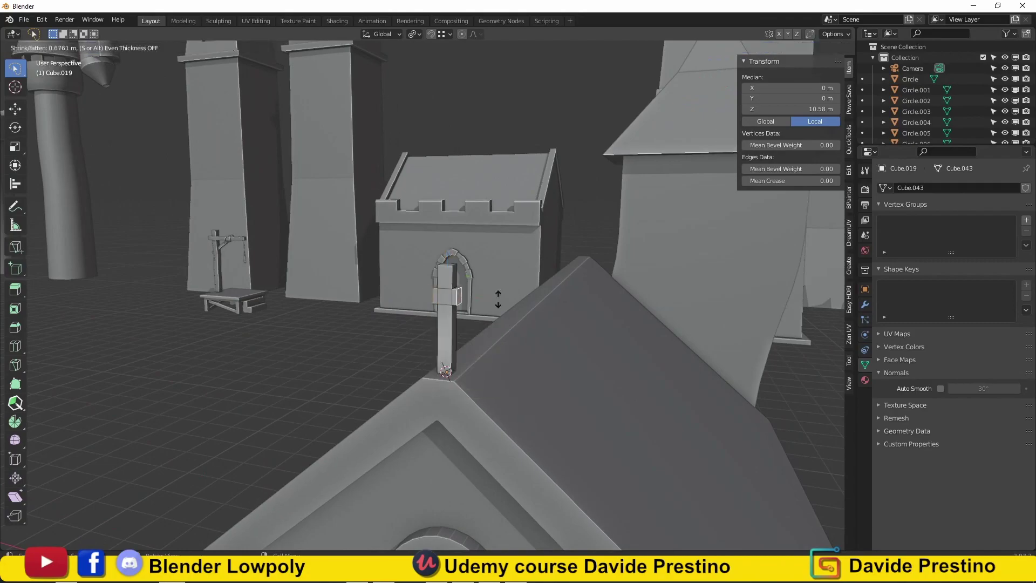
{"action": "left_click", "coordinate": [457, 542]}
{"action": "key", "text": "Tab"}
{"action": "mouse_move", "coordinate": [341, 514]}
{"action": "middle_mouse_down"}
{"action": "mouse_move", "coordinate": [455, 309]}
{"action": "mouse_move", "coordinate": [438, 457]}
{"action": "mouse_move", "coordinate": [565, 524]}
{"action": "mouse_move", "coordinate": [375, 387]}
{"action": "mouse_move", "coordinate": [455, 455]}
{"action": "middle_mouse_up"}
{"action": "scroll", "coordinate": [437, 413], "scroll_direction": "up", "scroll_amount": 5}
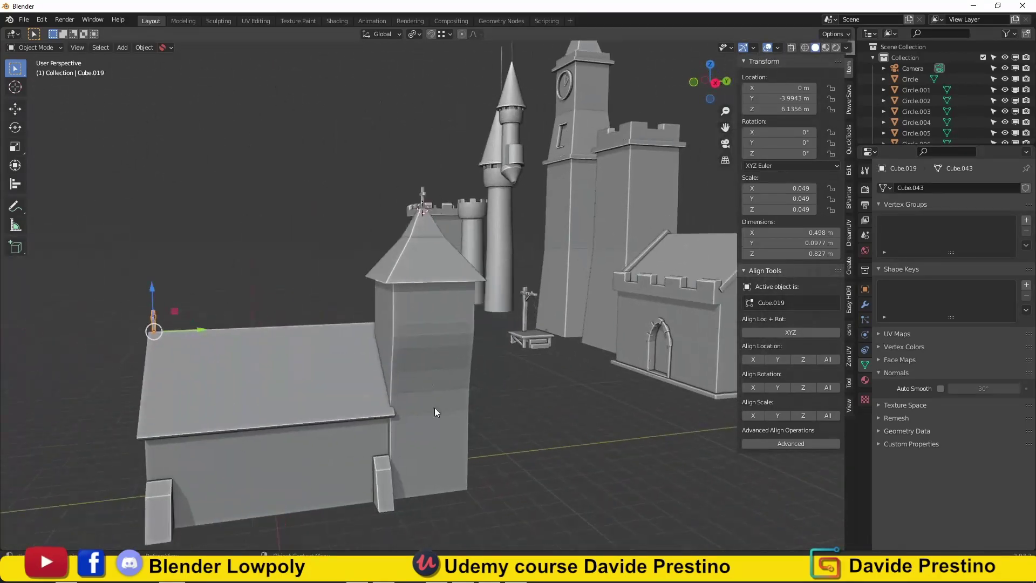
Add a new cube in front view and scale it down to beam size
{"action": "key", "text": "KP_1"}
{"action": "key", "text": "shift+a"}
{"action": "left_click", "coordinate": [467, 56]}
{"action": "mouse_move", "coordinate": [467, 81]}
{"action": "middle_mouse_down"}
{"action": "mouse_move", "coordinate": [467, 341]}
{"action": "mouse_move", "coordinate": [479, 361]}
{"action": "mouse_move", "coordinate": [324, 345]}
{"action": "middle_mouse_up"}
{"action": "key", "text": "s"}
{"action": "left_click", "coordinate": [479, 360]}
Extrude one face of the cube along X into a long bar
{"action": "key", "text": "Tab"}
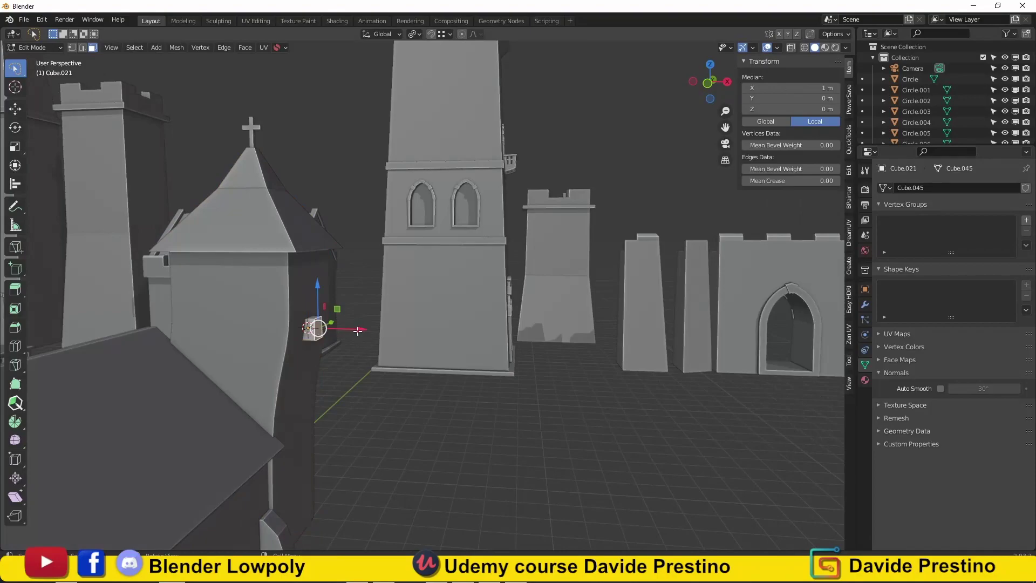
{"action": "left_click", "coordinate": [311, 329]}
{"action": "key", "text": "e"}
{"action": "left_click", "coordinate": [667, 373]}
{"action": "key", "text": "KP_1"}
Tilt the bar into a slant and adjust its end so it leans against the tower
{"action": "key", "text": "Tab"}
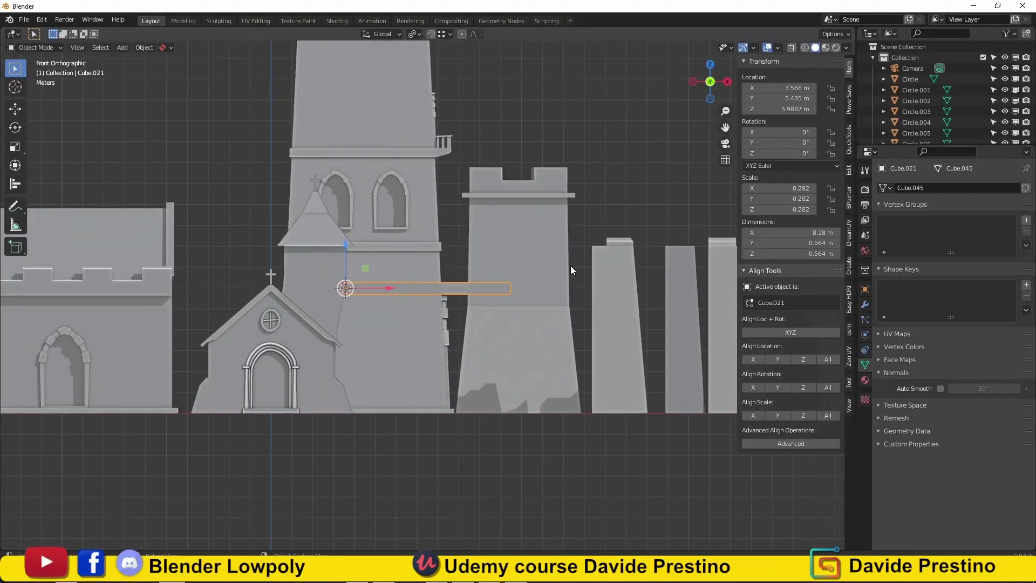
{"action": "left_click", "coordinate": [462, 490]}
{"action": "key", "text": "Tab"}
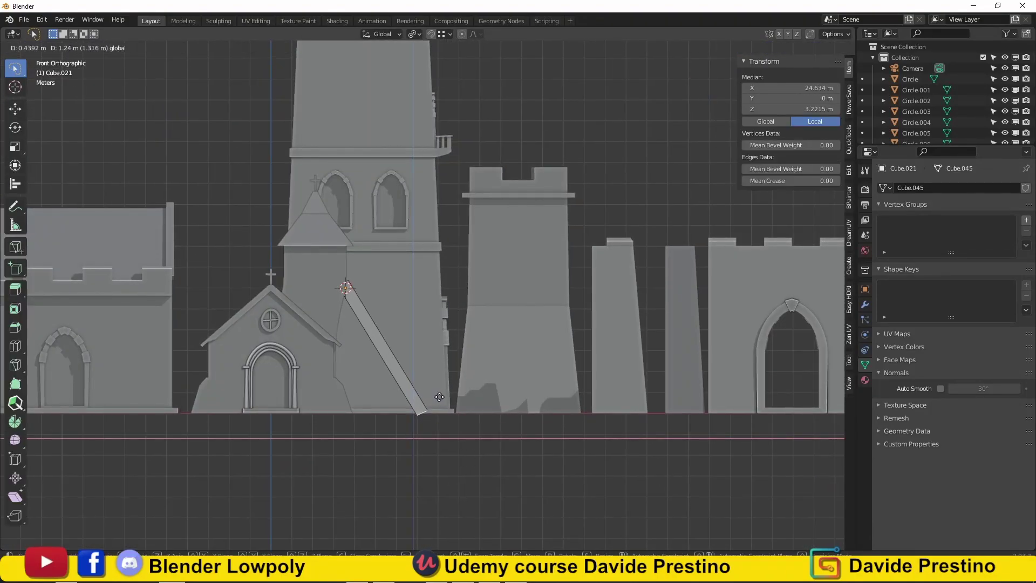
{"action": "left_click", "coordinate": [439, 397]}
{"action": "middle_click_drag", "start_coordinate": [439, 397], "coordinate": [458, 264]}
{"action": "key", "text": "Tab"}
Duplicate the slanted bar, placing the copy lower and shifted along X
{"action": "key", "text": "shift+d"}
{"action": "key", "text": "z"}
{"action": "left_click", "coordinate": [432, 377]}
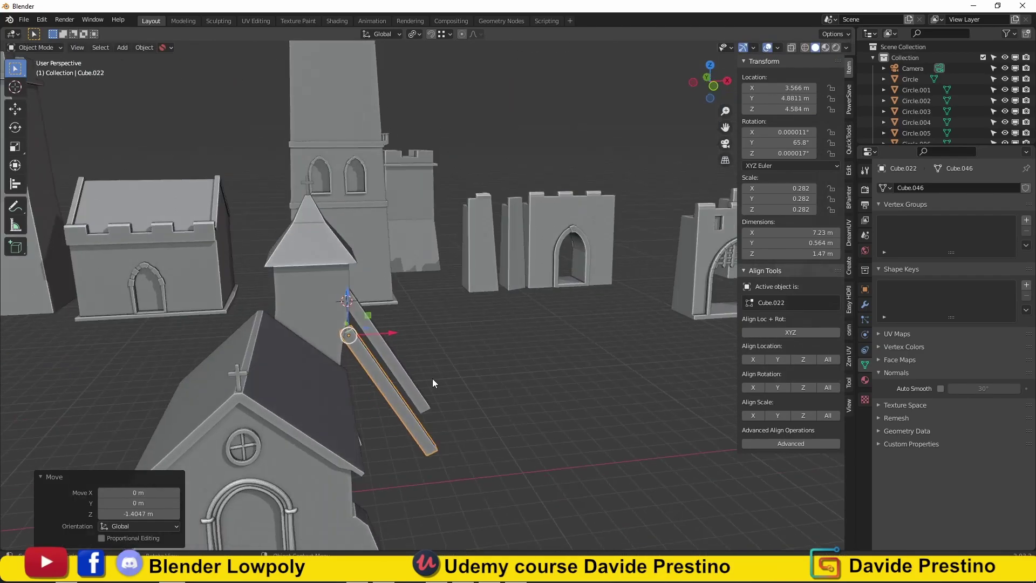
{"action": "key", "text": "KP_1"}
{"action": "key", "text": "g"}
{"action": "key", "text": "x"}
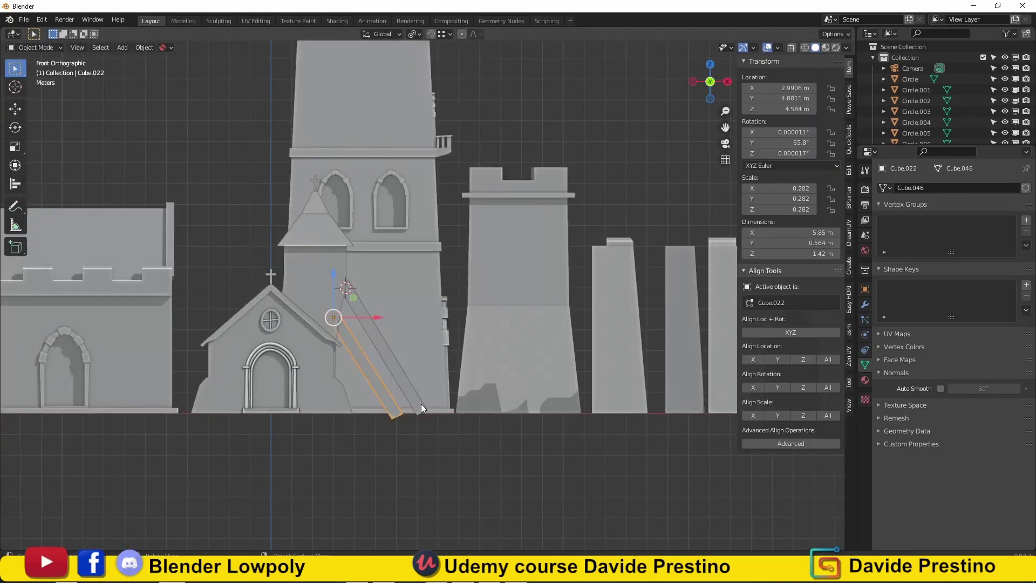
Adjust edges of the two beams to lengths of 7.35 m and 5.85 m
{"action": "key", "text": "Tab"}
{"action": "key", "text": "2"}
{"action": "left_click", "coordinate": [368, 368]}
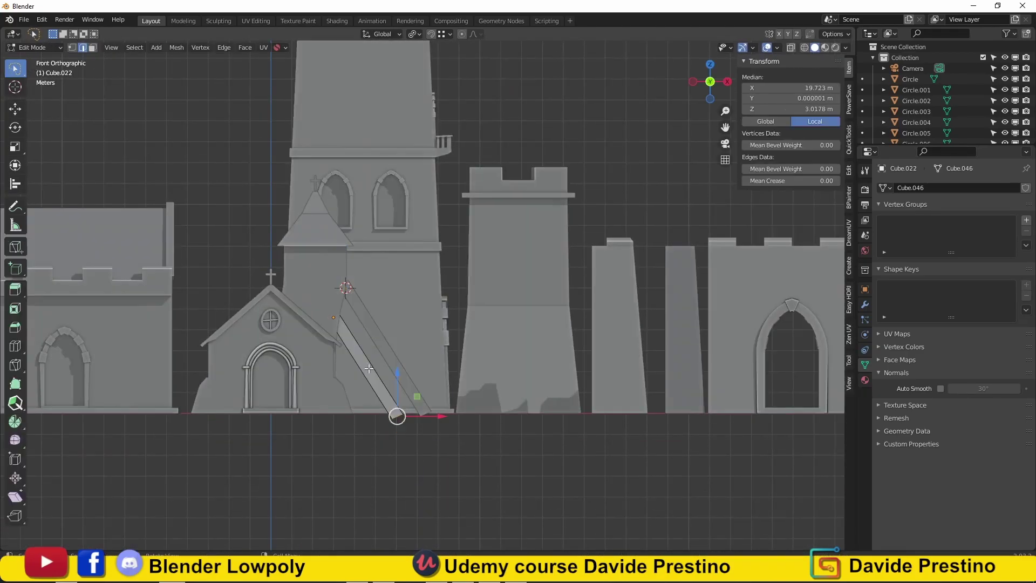
{"action": "left_click", "coordinate": [379, 354]}
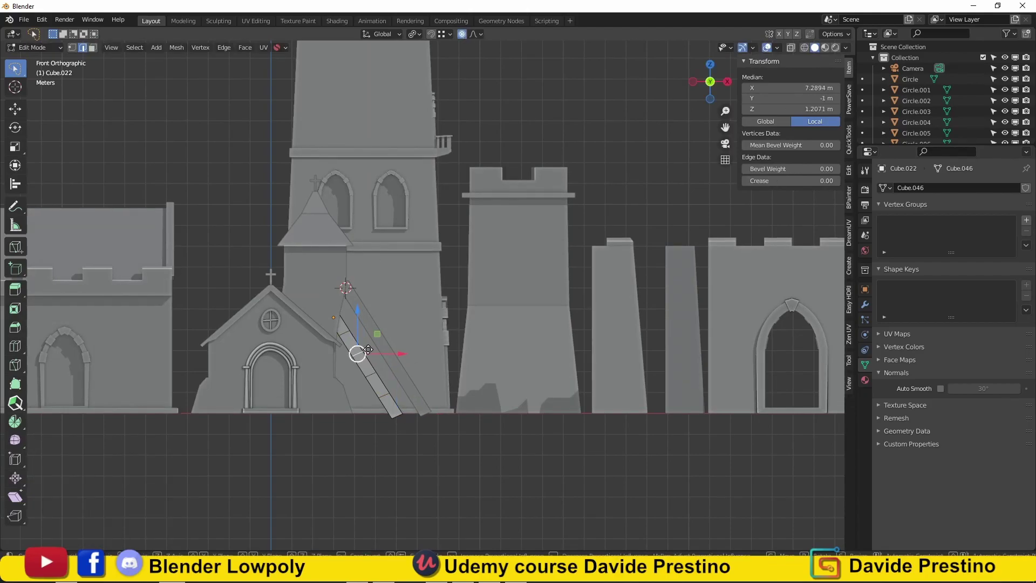
{"action": "left_click", "coordinate": [388, 394]}
{"action": "mouse_move", "coordinate": [389, 393]}
{"action": "middle_mouse_down"}
{"action": "mouse_move", "coordinate": [338, 433]}
{"action": "mouse_move", "coordinate": [370, 338]}
{"action": "middle_mouse_up"}
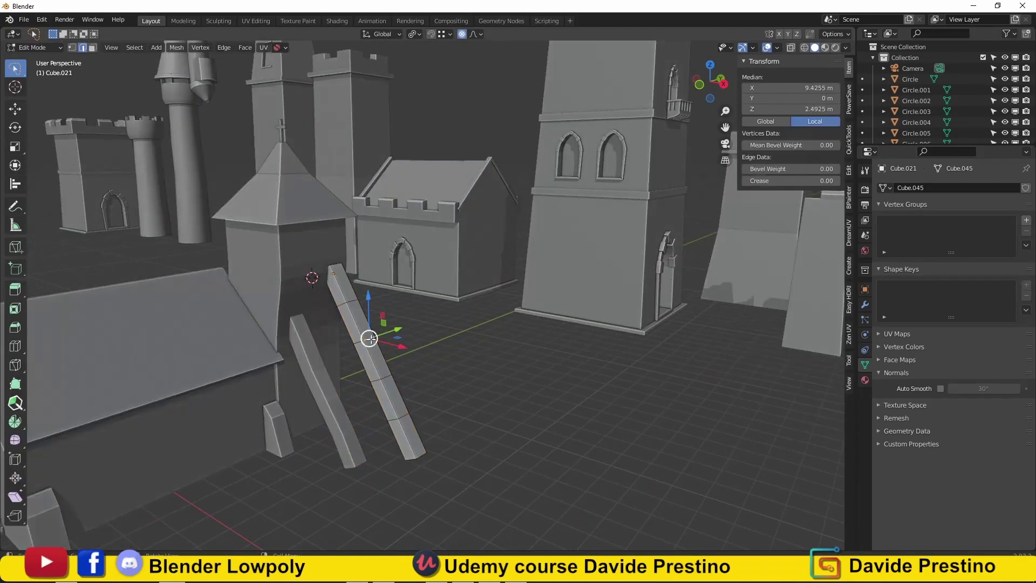
{"action": "key", "text": "Tab"}
{"action": "mouse_move", "coordinate": [404, 415]}
{"action": "middle_mouse_down"}
{"action": "mouse_move", "coordinate": [360, 387]}
{"action": "mouse_move", "coordinate": [121, 426]}
{"action": "mouse_move", "coordinate": [455, 365]}
{"action": "mouse_move", "coordinate": [461, 328]}
{"action": "mouse_move", "coordinate": [396, 400]}
{"action": "mouse_move", "coordinate": [281, 422]}
{"action": "mouse_move", "coordinate": [451, 391]}
{"action": "mouse_move", "coordinate": [411, 407]}
{"action": "mouse_move", "coordinate": [406, 355]}
{"action": "mouse_move", "coordinate": [410, 381]}
{"action": "middle_mouse_up"}
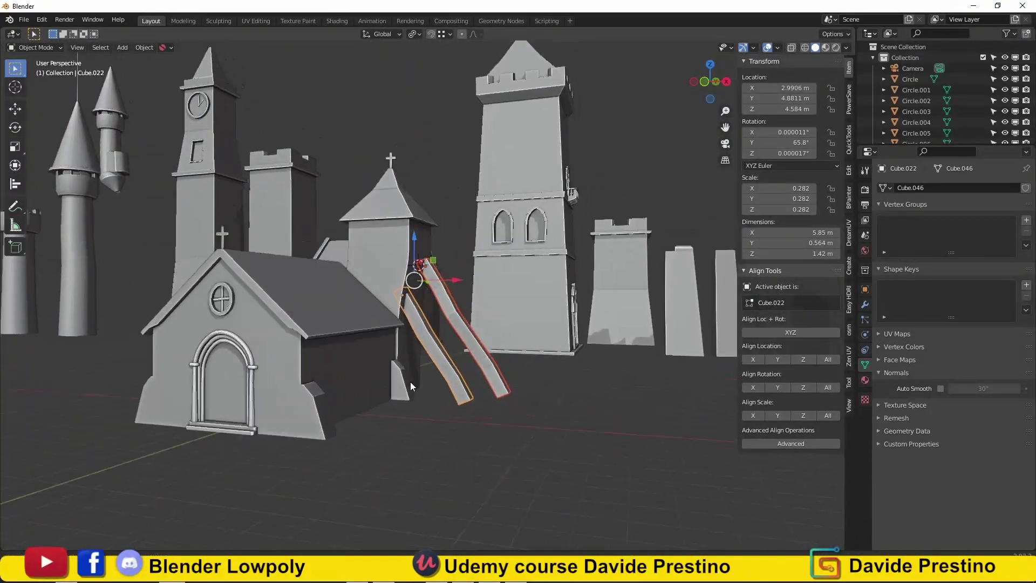
{"action": "key", "text": "Tab"}
{"action": "scroll", "coordinate": [349, 348], "scroll_direction": "up", "scroll_amount": 5}
{"action": "key", "text": "KP_1"}
Select the bell tower and start editing its faces, facing the belfry
{"action": "key", "text": "Tab"}
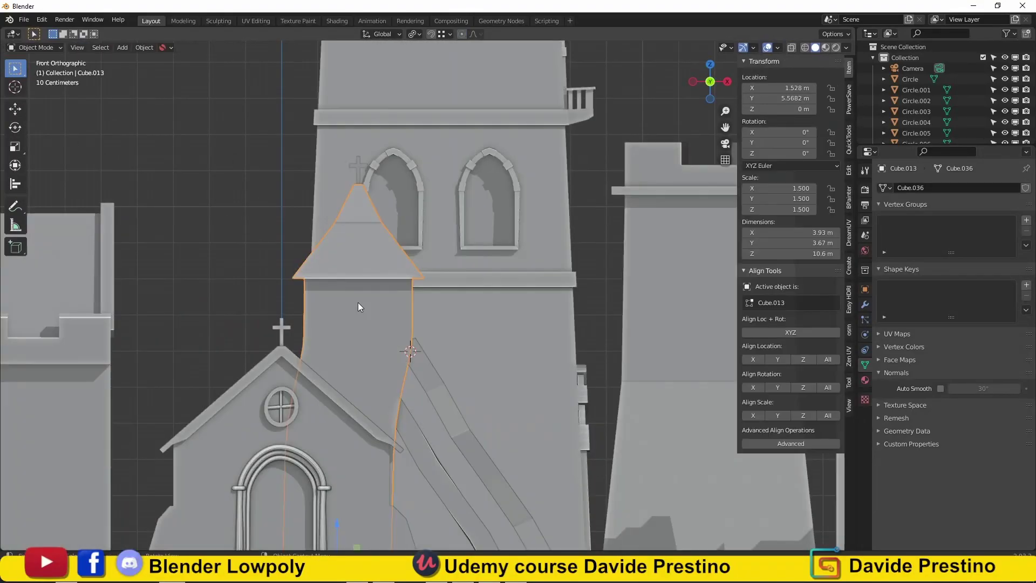
{"action": "scroll", "coordinate": [354, 318], "scroll_direction": "down", "scroll_amount": 10}
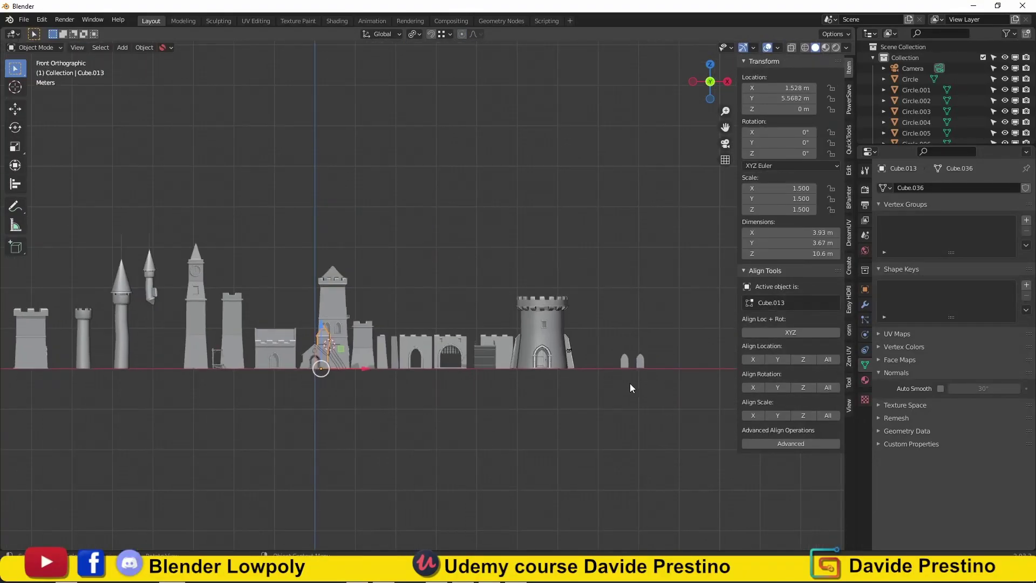
{"action": "left_click", "coordinate": [337, 309]}
{"action": "scroll", "coordinate": [351, 350], "scroll_direction": "up", "scroll_amount": 3}
{"action": "scroll", "coordinate": [364, 394], "scroll_direction": "up", "scroll_amount": 4}
{"action": "key", "text": "Tab"}
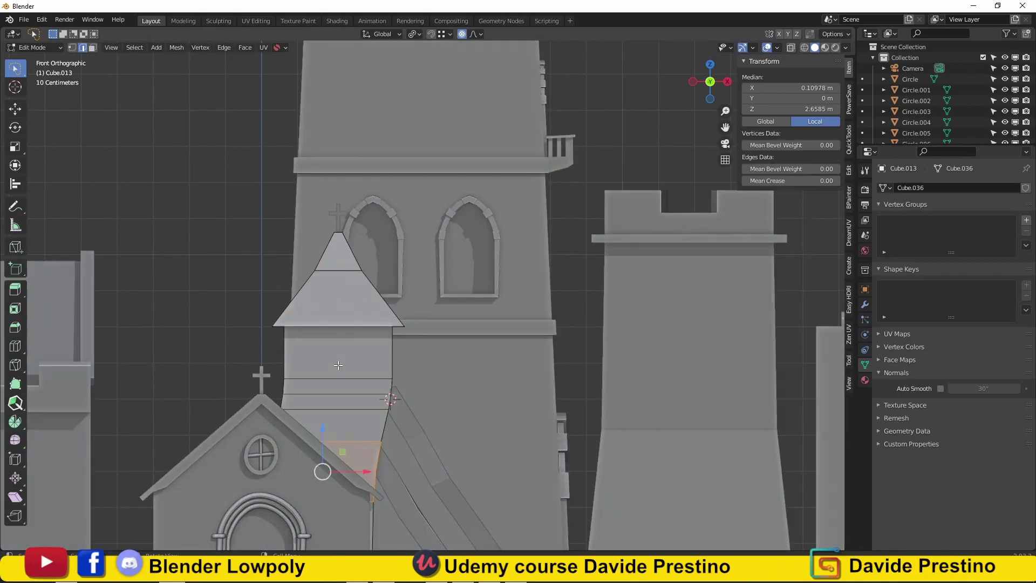
{"action": "key", "text": "3"}
{"action": "left_click", "coordinate": [339, 364]}
{"action": "middle_click_drag", "start_coordinate": [338, 365], "coordinate": [344, 381]}
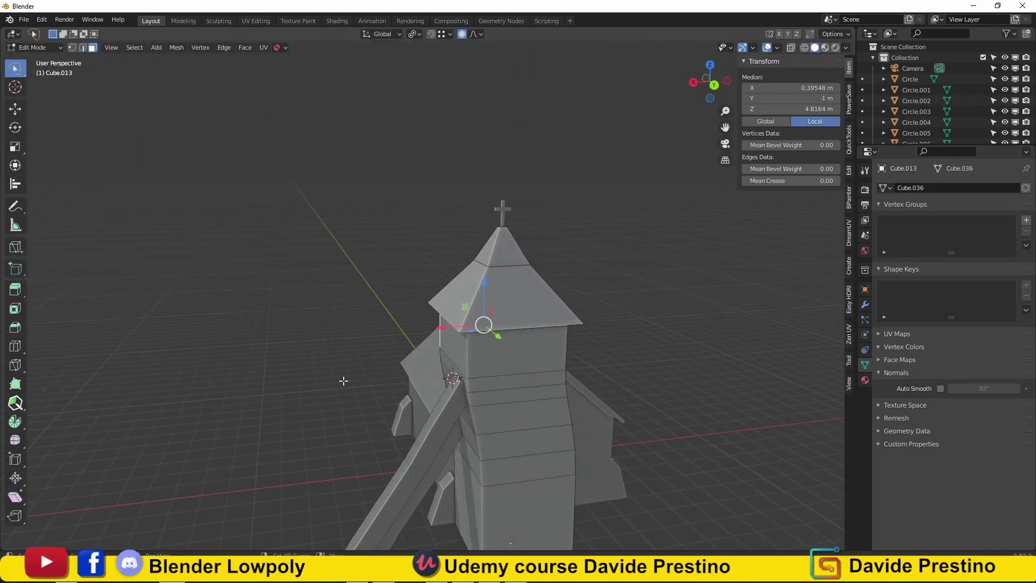
{"action": "mouse_move", "coordinate": [511, 353]}
{"action": "middle_mouse_down"}
{"action": "mouse_move", "coordinate": [520, 358]}
{"action": "mouse_move", "coordinate": [331, 372]}
{"action": "middle_mouse_up"}
Loop-cut the tower and extrude the window face inward twice
{"action": "key", "text": "ctrl+r"}
{"action": "scroll", "coordinate": [520, 358], "scroll_direction": "up", "scroll_amount": 1}
{"action": "left_click", "coordinate": [521, 358]}
{"action": "right_click", "coordinate": [520, 358]}
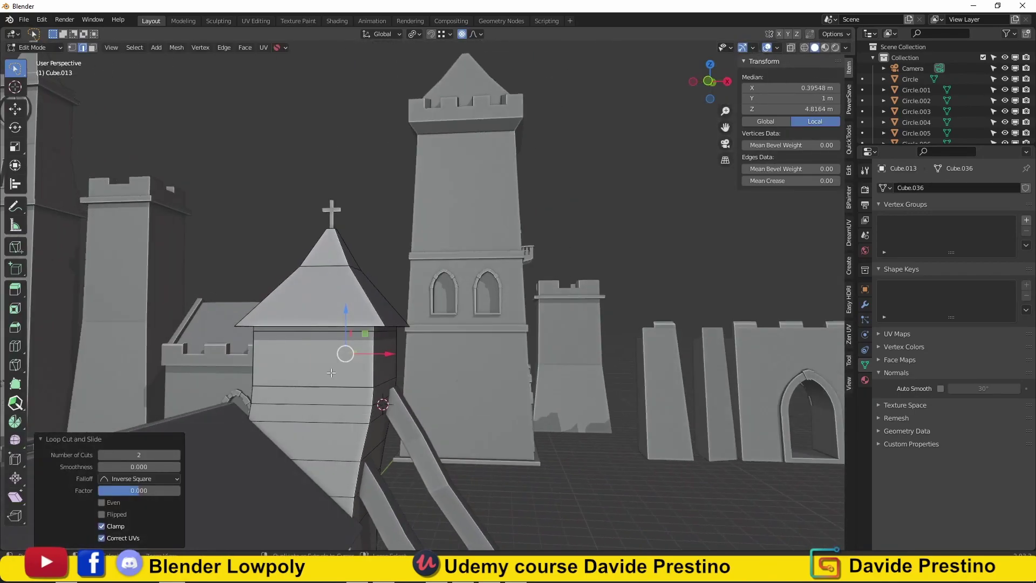
{"action": "key", "text": "3"}
{"action": "scroll", "coordinate": [310, 364], "scroll_direction": "down", "scroll_amount": 5}
{"action": "left_click", "coordinate": [485, 345]}
{"action": "mouse_move", "coordinate": [486, 345]}
{"action": "middle_mouse_down"}
{"action": "mouse_move", "coordinate": [383, 372]}
{"action": "mouse_move", "coordinate": [259, 345]}
{"action": "middle_mouse_up"}
{"action": "key", "text": "e"}
{"action": "left_click", "coordinate": [384, 373]}
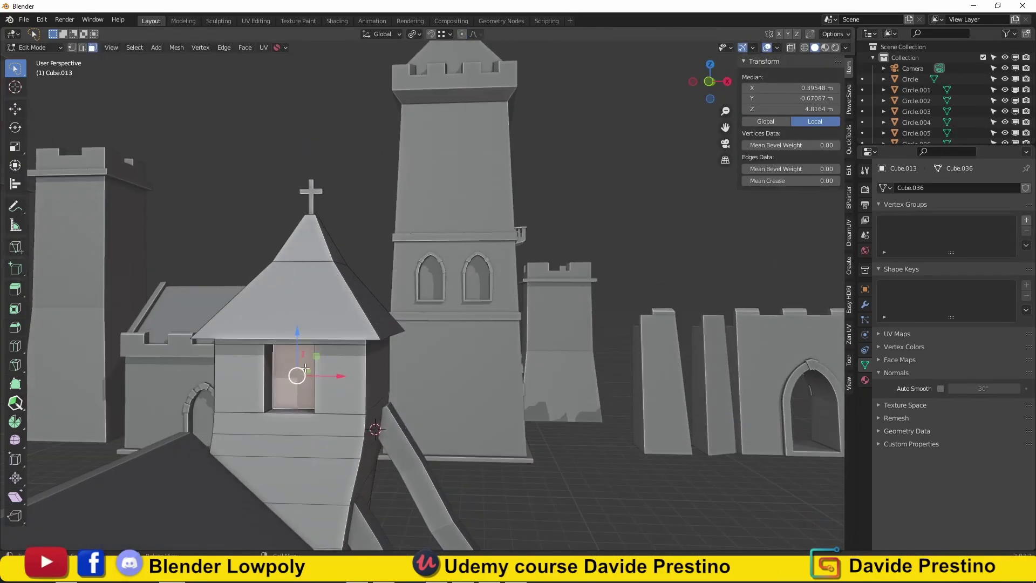
Delete the window faces so the opening goes through the tower
{"action": "key", "text": "x"}
{"action": "key", "text": "Escape"}
{"action": "scroll", "coordinate": [248, 334], "scroll_direction": "down", "scroll_amount": 3}
{"action": "left_click", "coordinate": [502, 365]}
{"action": "key", "text": "shift+r"}
{"action": "mouse_move", "coordinate": [502, 365]}
{"action": "middle_mouse_down"}
{"action": "mouse_move", "coordinate": [548, 363]}
{"action": "mouse_move", "coordinate": [567, 394]}
{"action": "middle_mouse_up"}
{"action": "key", "text": "x"}
{"action": "left_click", "coordinate": [502, 365]}
{"action": "key", "text": "2"}
{"action": "left_click", "coordinate": [549, 359]}
{"action": "scroll", "coordinate": [549, 363], "scroll_direction": "down", "scroll_amount": 3}
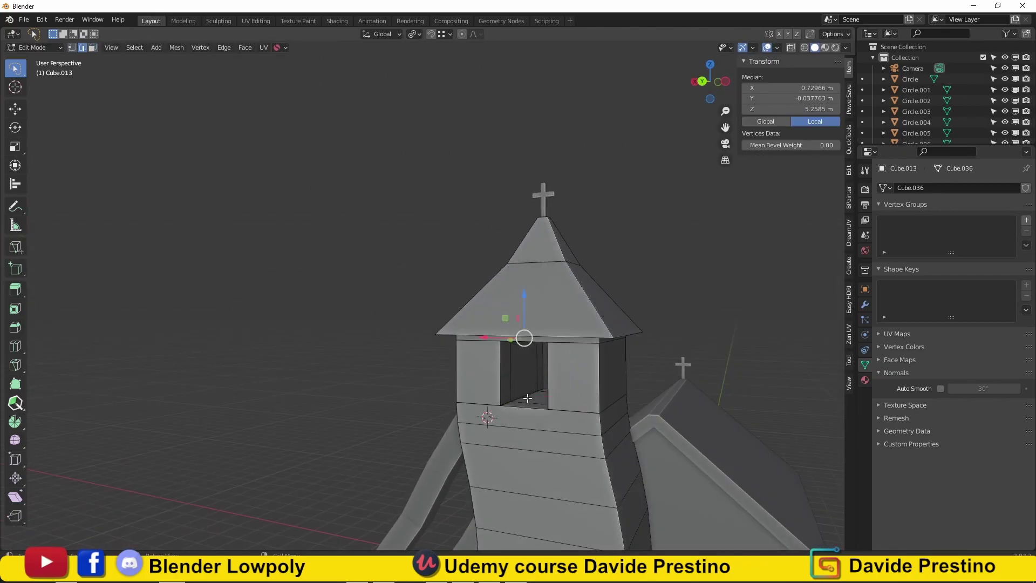
{"action": "key", "text": "Tab"}
Duplicate the chapel door arch and place the copy up on the tower, scaled down
{"action": "scroll", "coordinate": [337, 449], "scroll_direction": "down", "scroll_amount": 4}
{"action": "middle_click_drag", "start_coordinate": [338, 449], "coordinate": [333, 410]}
{"action": "left_click", "coordinate": [345, 389]}
{"action": "key", "text": "KP_1"}
{"action": "key", "text": "shift+d"}
{"action": "left_click", "coordinate": [486, 249]}
{"action": "key", "text": "s"}
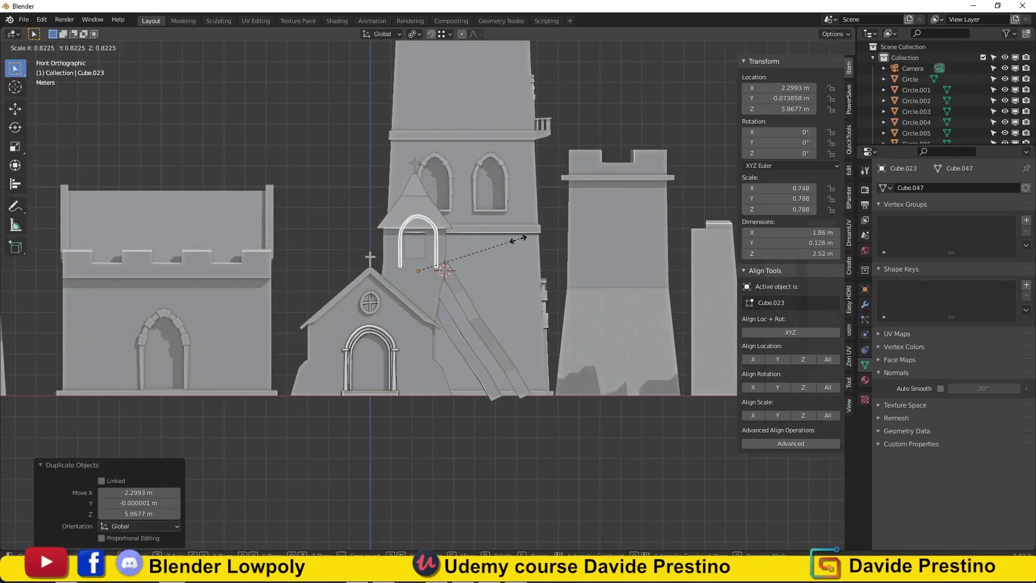
Squash the arch copy's height and raise it into place above the window
{"action": "key", "text": "KP_Decimal"}
{"action": "left_click", "coordinate": [680, 509]}
{"action": "middle_click_drag", "start_coordinate": [647, 502], "coordinate": [507, 474]}
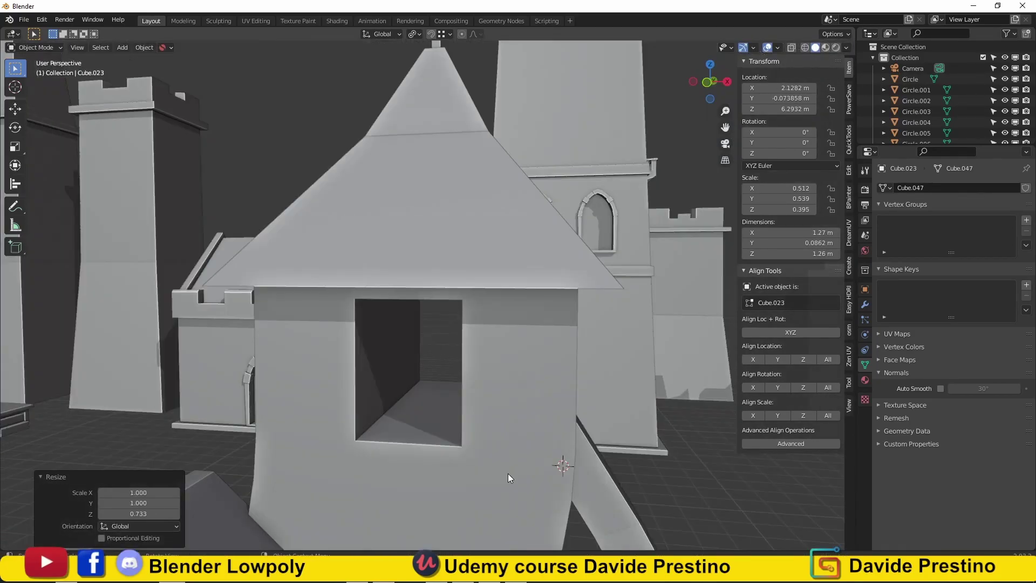
{"action": "key", "text": "KP_1"}
{"action": "scroll", "coordinate": [510, 474], "scroll_direction": "up", "scroll_amount": 3}
{"action": "left_click_drag", "start_coordinate": [460, 415], "coordinate": [462, 380]}
{"action": "left_click", "coordinate": [462, 380]}
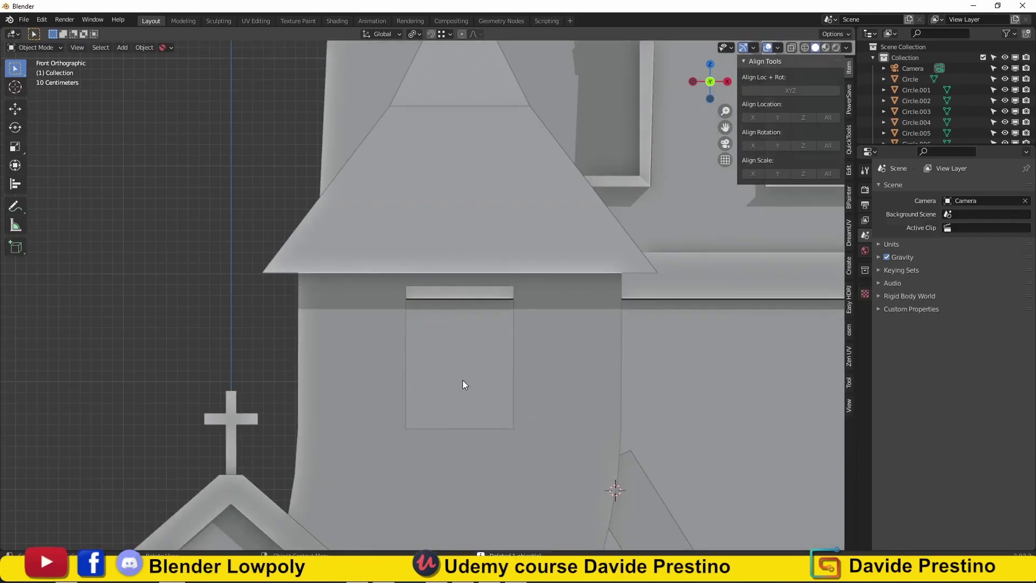
Thicken the window's top and bottom faces outward into a lintel and sill
{"action": "key", "text": "Tab"}
{"action": "middle_click_drag", "start_coordinate": [462, 380], "coordinate": [290, 389]}
{"action": "left_click", "coordinate": [291, 388]}
{"action": "key", "text": "3"}
{"action": "left_click", "coordinate": [322, 437]}
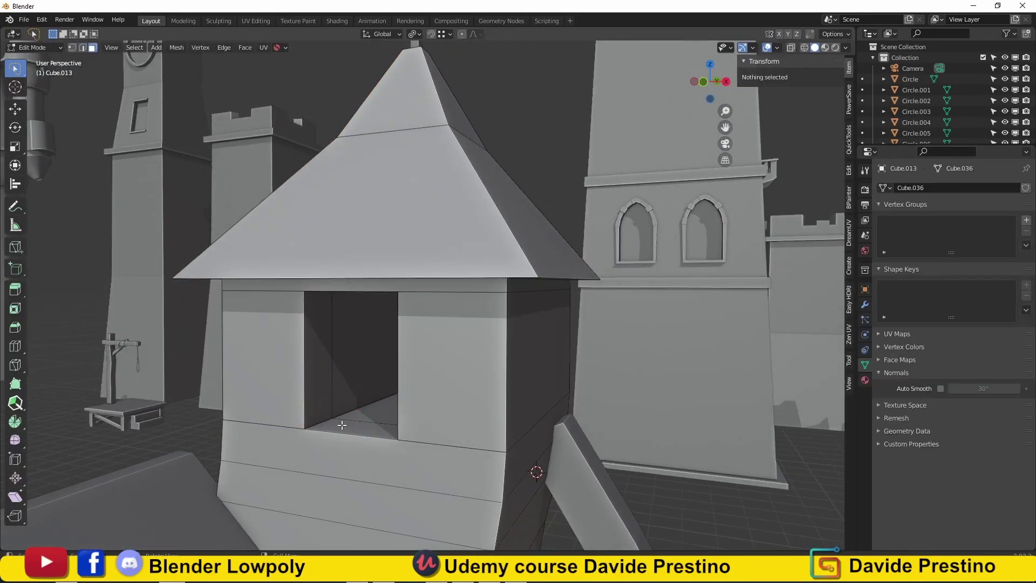
{"action": "mouse_move", "coordinate": [322, 438]}
{"action": "middle_mouse_down"}
{"action": "mouse_move", "coordinate": [463, 329]}
{"action": "mouse_move", "coordinate": [504, 435]}
{"action": "mouse_move", "coordinate": [440, 397]}
{"action": "middle_mouse_up"}
{"action": "left_click", "coordinate": [313, 238], "text": "shift"}
{"action": "left_click", "coordinate": [440, 397], "text": "shift"}
{"action": "key", "text": "alt+s"}
{"action": "left_click", "coordinate": [489, 348]}
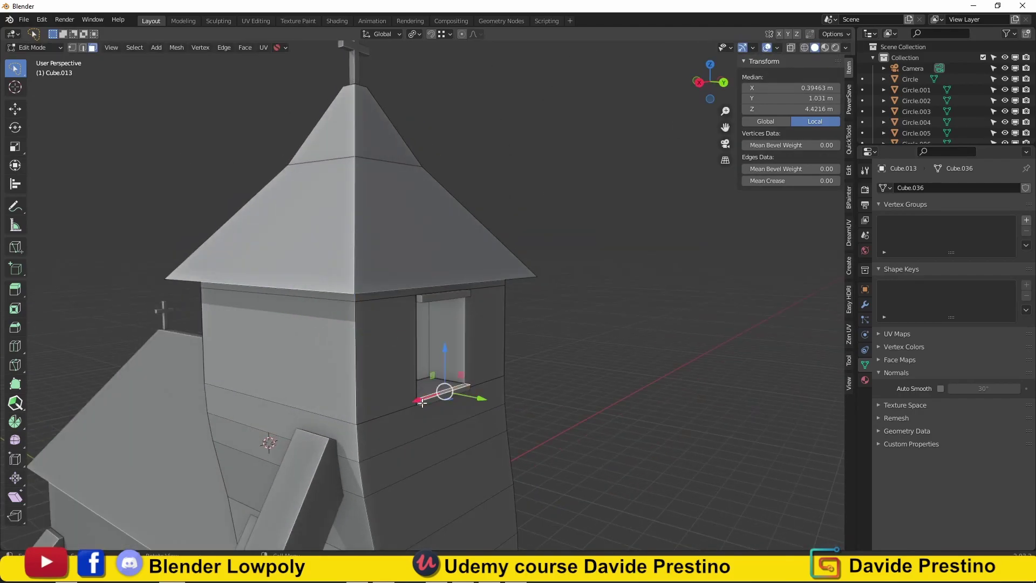
Give the second window on the tower's front wall its lintel and sill
{"action": "middle_click_drag", "start_coordinate": [489, 348], "coordinate": [410, 357]}
{"action": "scroll", "coordinate": [493, 367], "scroll_direction": "up", "scroll_amount": 2}
{"action": "scroll", "coordinate": [493, 367], "scroll_direction": "up", "scroll_amount": 3}
{"action": "scroll", "coordinate": [492, 367], "scroll_direction": "down", "scroll_amount": 2}
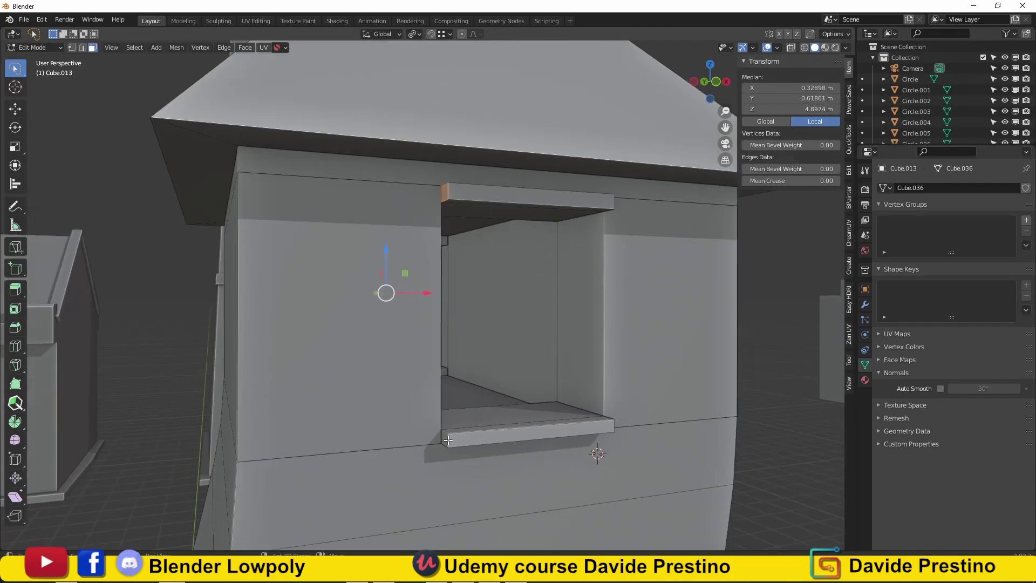
{"action": "middle_click_drag", "start_coordinate": [492, 367], "coordinate": [191, 210]}
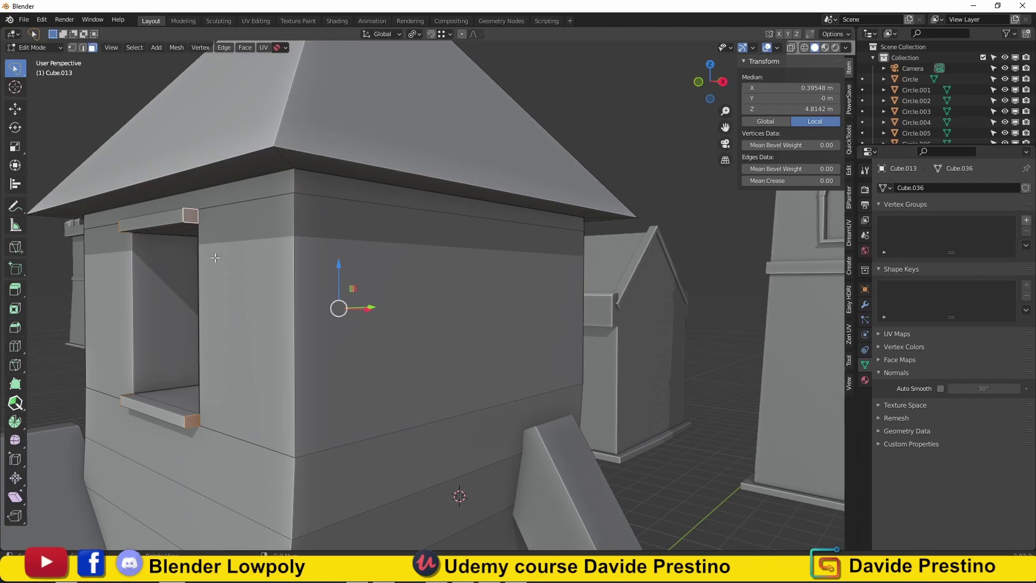
{"action": "left_click", "coordinate": [232, 272]}
{"action": "mouse_move", "coordinate": [231, 272]}
{"action": "middle_mouse_down"}
{"action": "mouse_move", "coordinate": [497, 405]}
{"action": "mouse_move", "coordinate": [491, 367]}
{"action": "mouse_move", "coordinate": [410, 351]}
{"action": "mouse_move", "coordinate": [542, 338]}
{"action": "middle_mouse_up"}
{"action": "key", "text": "Tab"}
Add a circle mesh inside the belfry opening and shrink it to fit
{"action": "scroll", "coordinate": [542, 338], "scroll_direction": "up", "scroll_amount": 3}
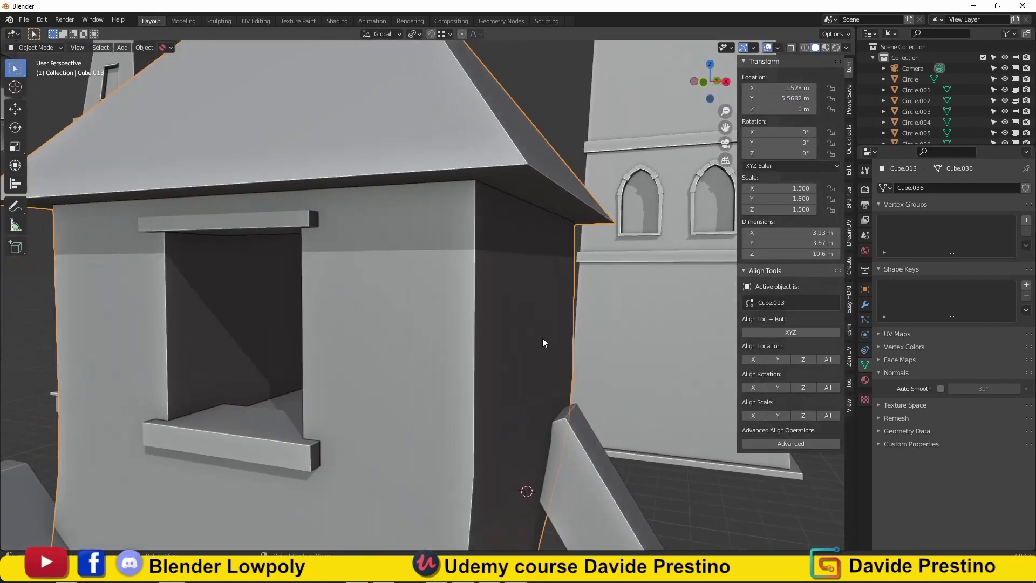
{"action": "scroll", "coordinate": [438, 331], "scroll_direction": "up", "scroll_amount": 3}
{"action": "left_click", "coordinate": [398, 400], "text": "shift"}
{"action": "key", "text": "shift+a"}
{"action": "left_click", "coordinate": [451, 70]}
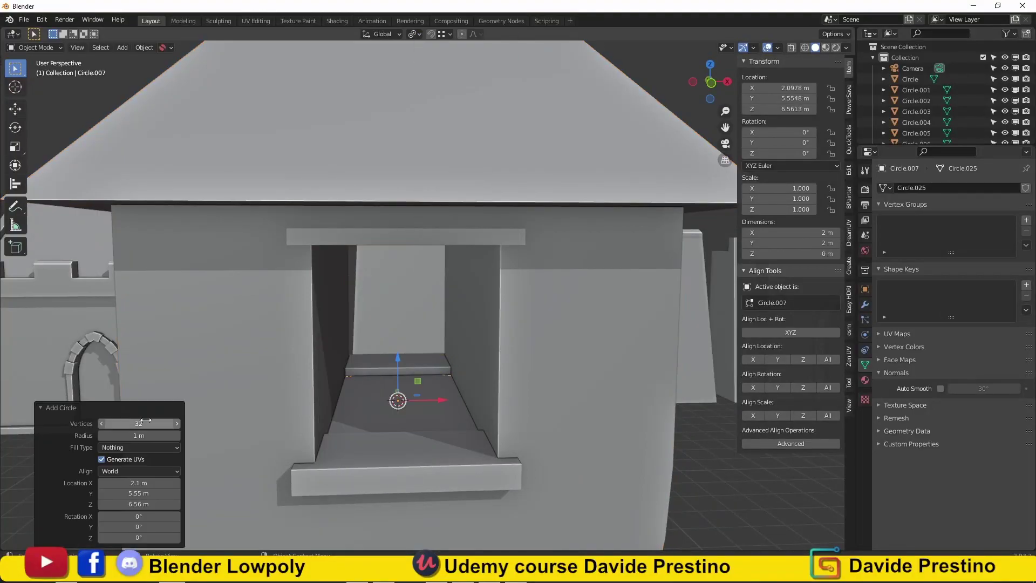
{"action": "key", "text": "s"}
{"action": "left_click", "coordinate": [401, 362]}
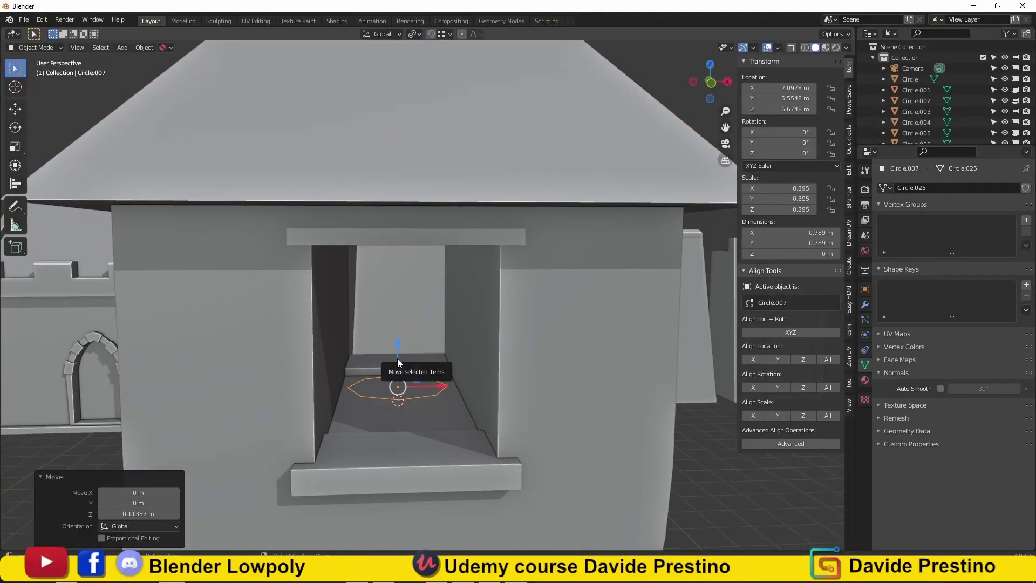
{"action": "key", "text": "Tab"}
{"action": "middle_click_drag", "start_coordinate": [397, 359], "coordinate": [411, 353]}
Extrude the circle into a cylinder, taper it, and flare the loops with Root falloff
{"action": "left_click", "coordinate": [422, 221]}
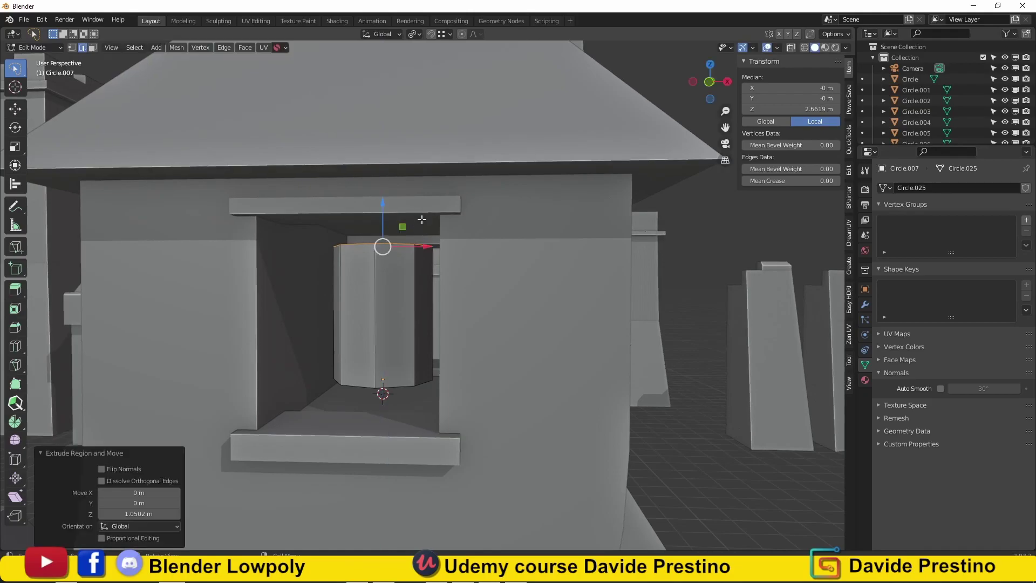
{"action": "key", "text": "s"}
{"action": "left_click", "coordinate": [403, 338]}
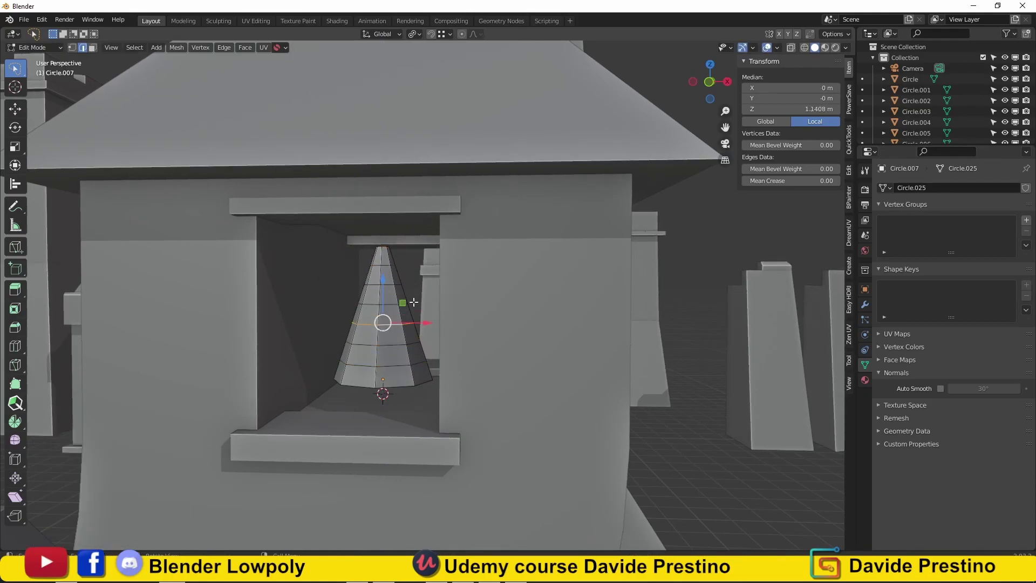
{"action": "left_click", "coordinate": [445, 105]}
{"action": "key", "text": "s"}
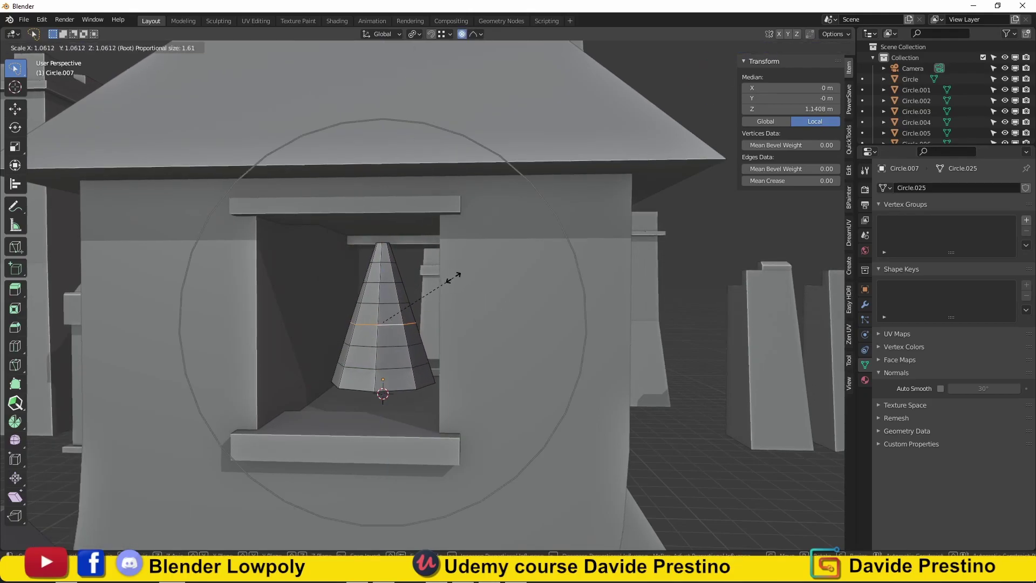
{"action": "scroll", "coordinate": [471, 272], "scroll_direction": "up", "scroll_amount": 10}
{"action": "left_click", "coordinate": [462, 279]}
Move the bell's top loop up into a pointed crown
{"action": "key", "text": "g"}
{"action": "key", "text": "z"}
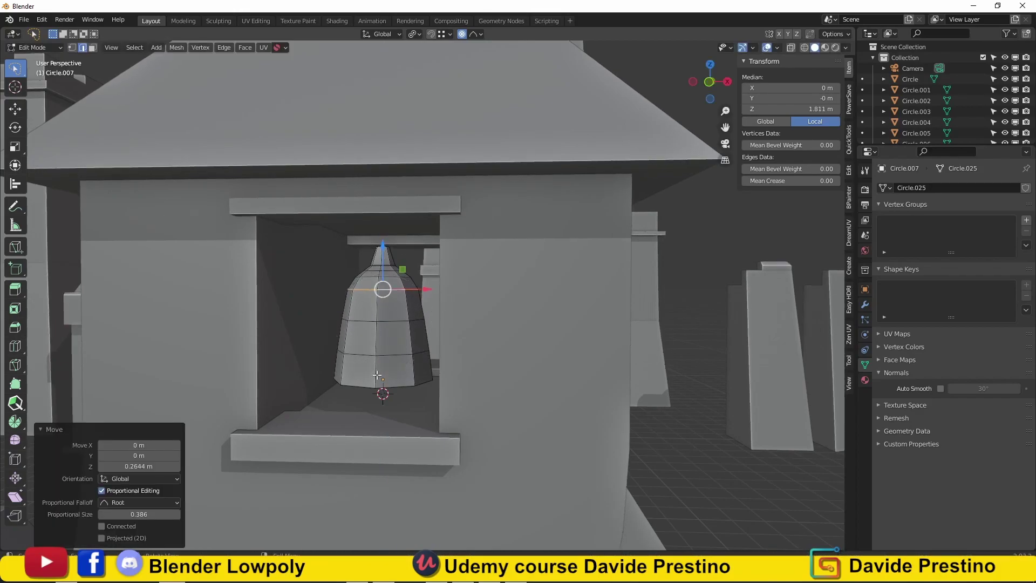
{"action": "key", "text": "3"}
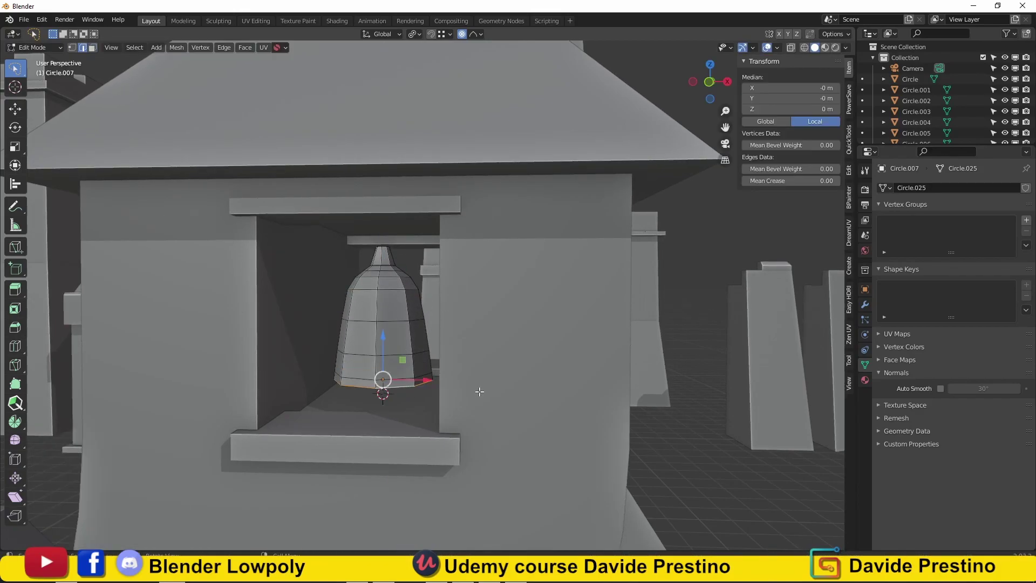
{"action": "left_click", "coordinate": [489, 396]}
{"action": "key", "text": "Tab"}
{"action": "scroll", "coordinate": [415, 320], "scroll_direction": "up", "scroll_amount": 5}
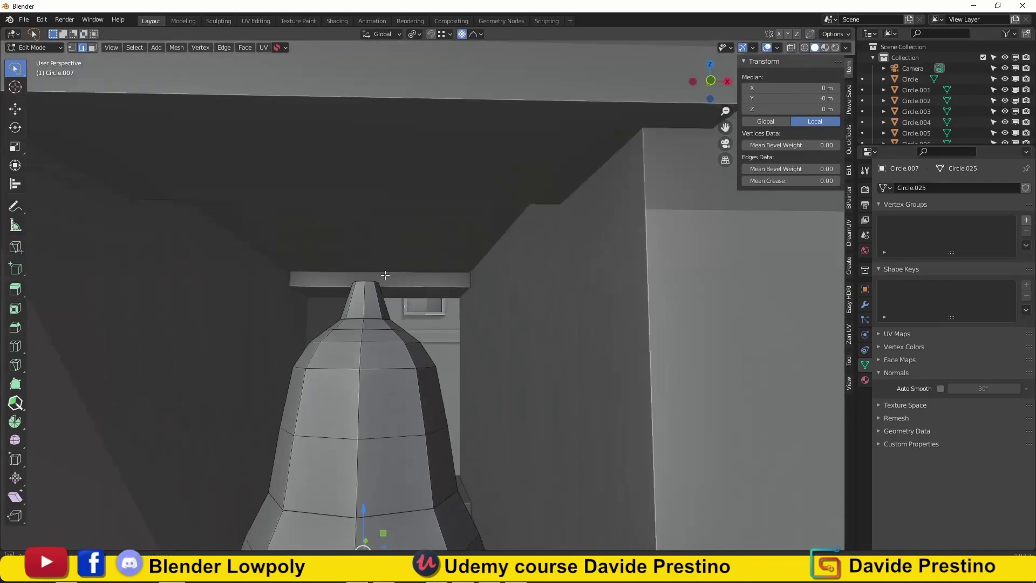
Select the belfry tower, then widen, raise and vertically scale the new block
{"action": "left_click", "coordinate": [387, 251]}
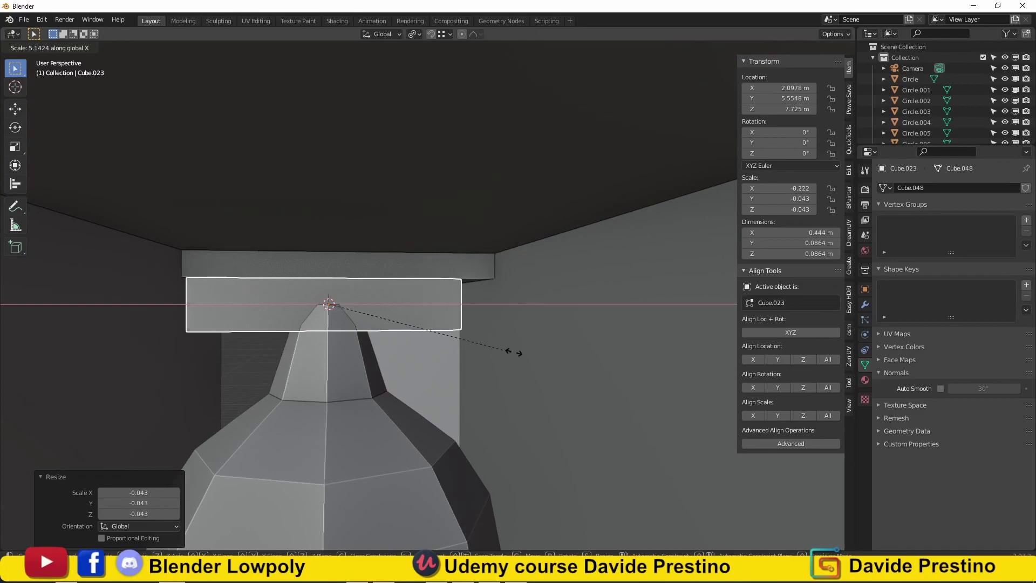
{"action": "left_click", "coordinate": [583, 378]}
{"action": "key", "text": "g"}
{"action": "key", "text": "z"}
{"action": "left_click", "coordinate": [400, 259]}
{"action": "key", "text": "s"}
{"action": "key", "text": "z"}
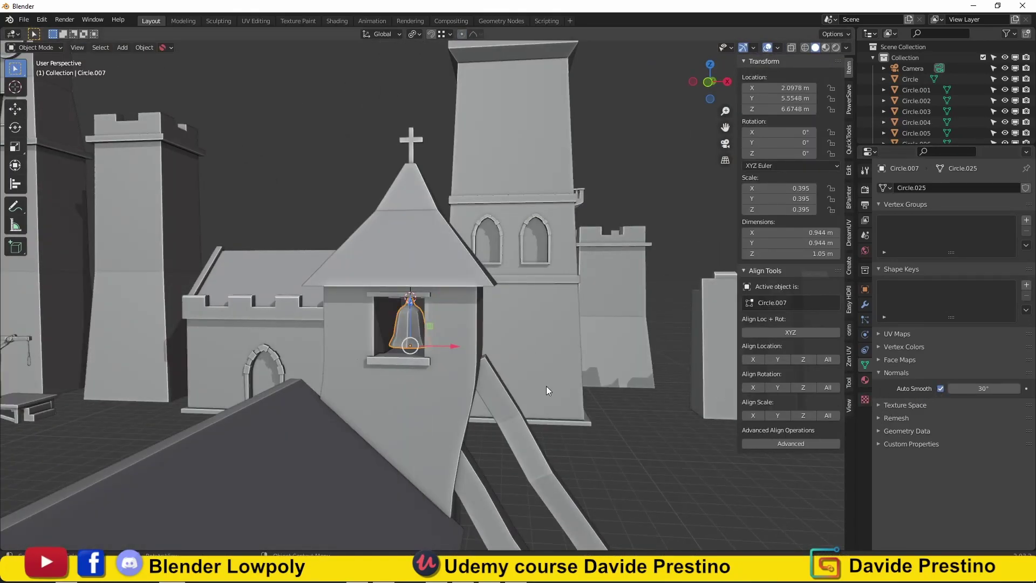
Duplicate an existing arch outline and rotate the copy 90 degrees around Z
{"action": "scroll", "coordinate": [546, 387], "scroll_direction": "down", "scroll_amount": 8}
{"action": "mouse_move", "coordinate": [478, 401]}
{"action": "middle_mouse_down"}
{"action": "mouse_move", "coordinate": [525, 398]}
{"action": "mouse_move", "coordinate": [306, 349]}
{"action": "middle_mouse_up"}
{"action": "scroll", "coordinate": [420, 300], "scroll_direction": "up", "scroll_amount": 5}
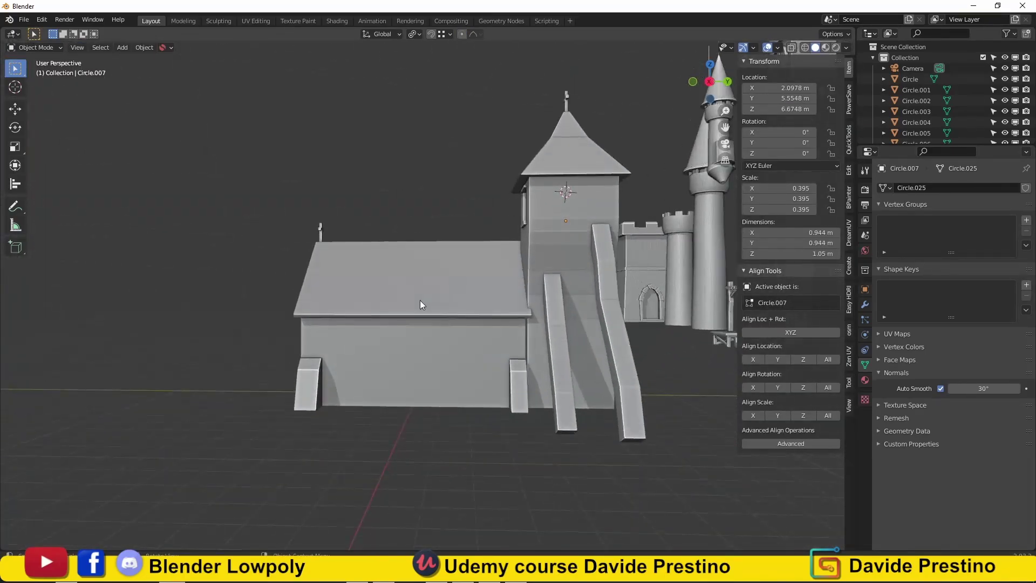
{"action": "left_click", "coordinate": [420, 300]}
{"action": "scroll", "coordinate": [424, 374], "scroll_direction": "down", "scroll_amount": 4}
{"action": "middle_click_drag", "start_coordinate": [424, 374], "coordinate": [610, 356]}
{"action": "scroll", "coordinate": [610, 356], "scroll_direction": "down", "scroll_amount": 3}
{"action": "key", "text": "shift+d"}
{"action": "left_click", "coordinate": [375, 406]}
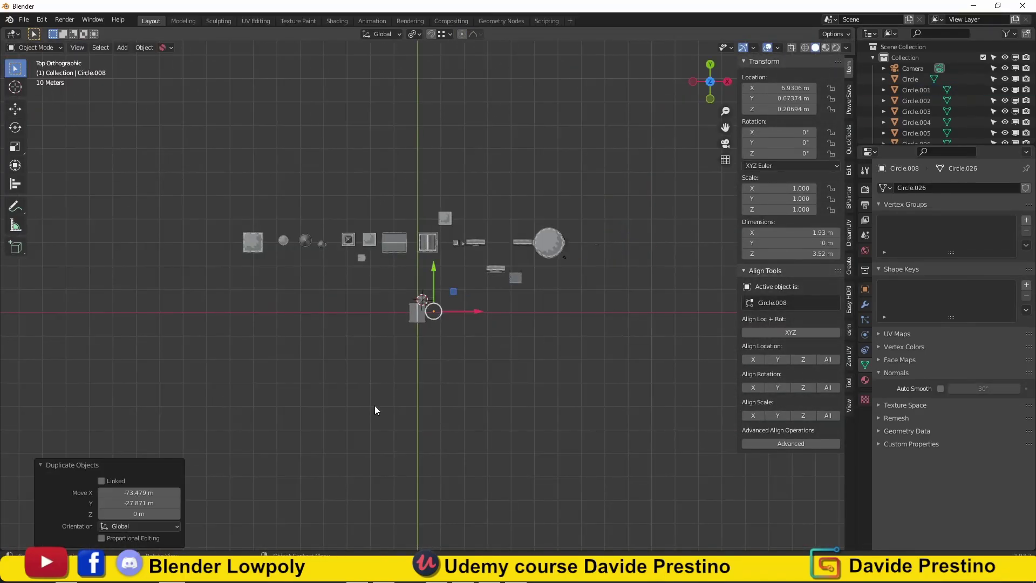
{"action": "key", "text": "r"}
{"action": "key", "text": "z"}
{"action": "key", "text": "9"}
{"action": "key", "text": "0"}
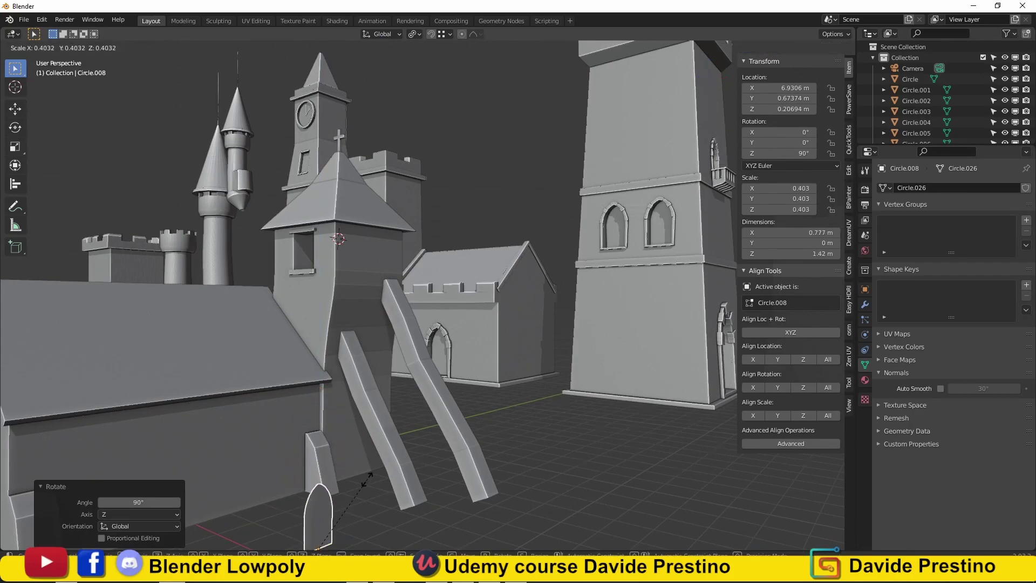
Scale the arch copy down and place it on the chapel's side wall
{"action": "left_click", "coordinate": [370, 475]}
{"action": "middle_click_drag", "start_coordinate": [370, 475], "coordinate": [341, 407]}
{"action": "key", "text": "KP_3"}
{"action": "key", "text": "g"}
{"action": "left_click", "coordinate": [363, 332]}
{"action": "middle_click_drag", "start_coordinate": [363, 332], "coordinate": [386, 400]}
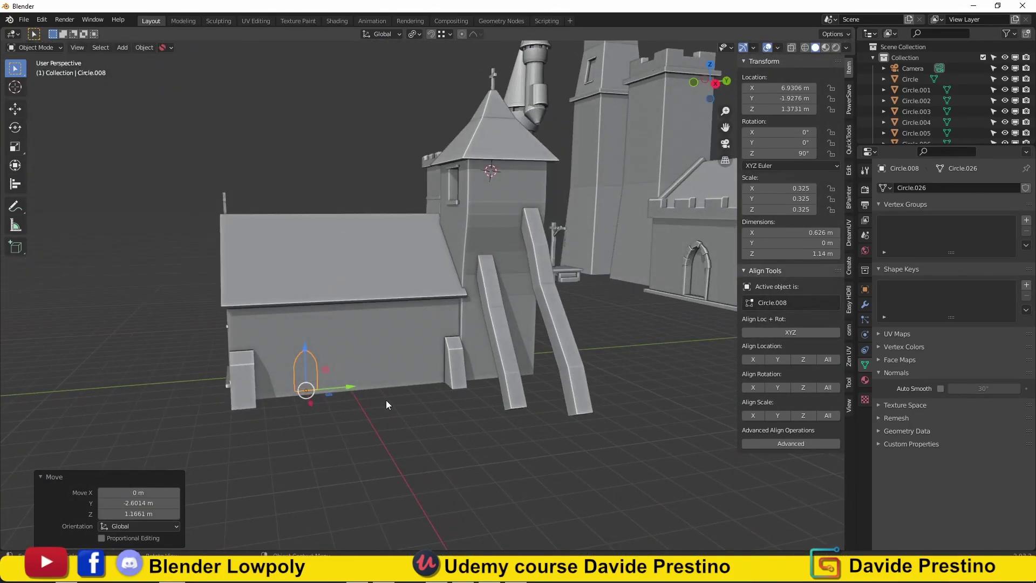
Add an Array modifier to repeat the arch along the wall
{"action": "left_click", "coordinate": [865, 305]}
{"action": "left_click", "coordinate": [950, 188]}
{"action": "left_click", "coordinate": [818, 221]}
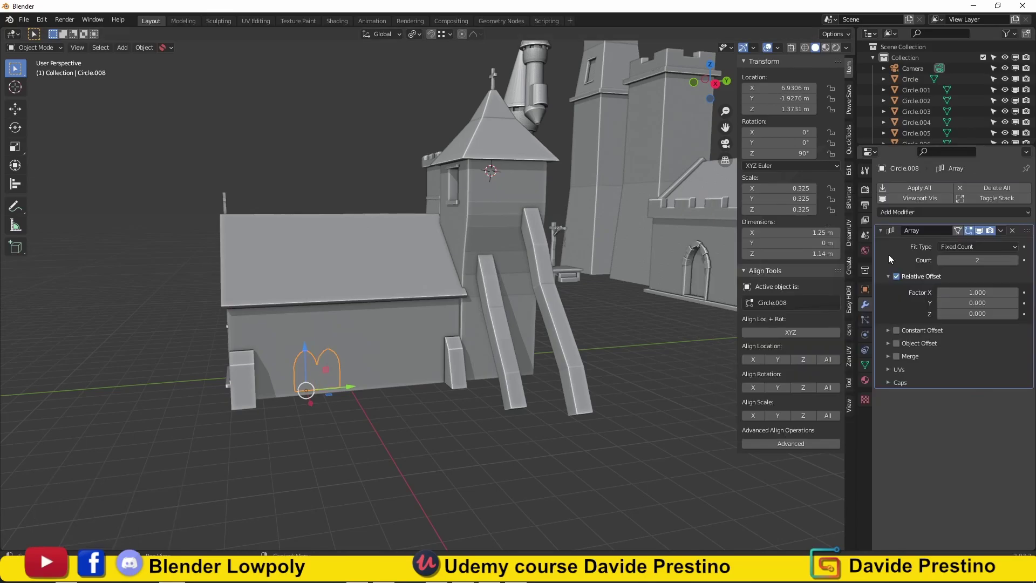
{"action": "middle_click_drag", "start_coordinate": [427, 373], "coordinate": [416, 392]}
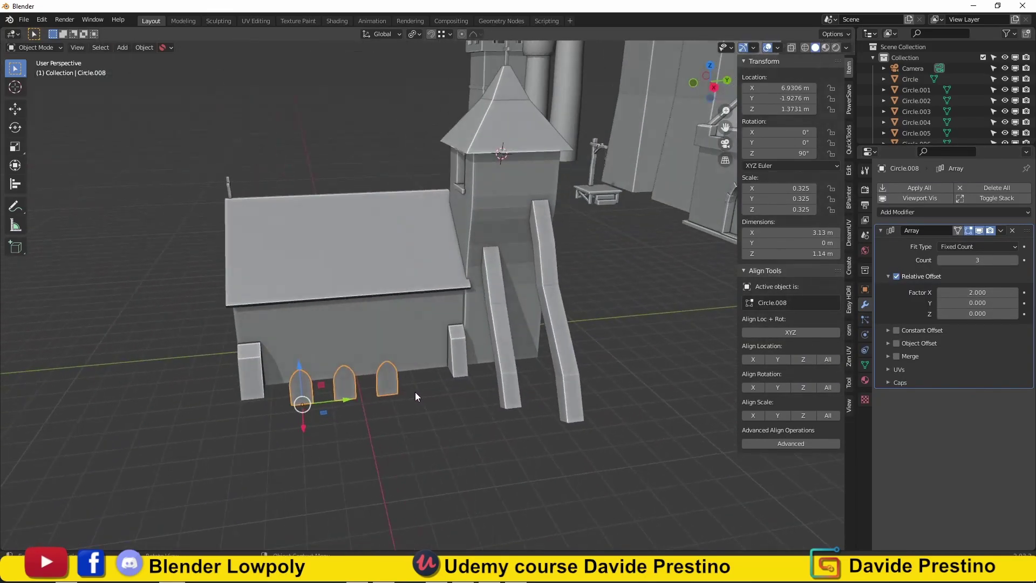
{"action": "right_click", "coordinate": [500, 383]}
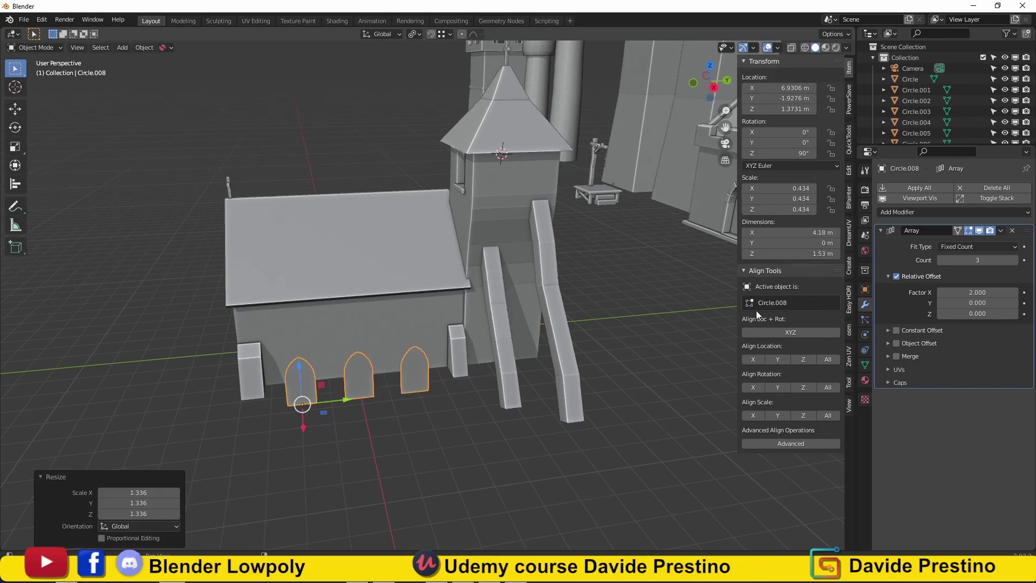
{"action": "mouse_move", "coordinate": [499, 383]}
{"action": "middle_mouse_down"}
{"action": "mouse_move", "coordinate": [503, 372]}
{"action": "mouse_move", "coordinate": [505, 397]}
{"action": "middle_mouse_up"}
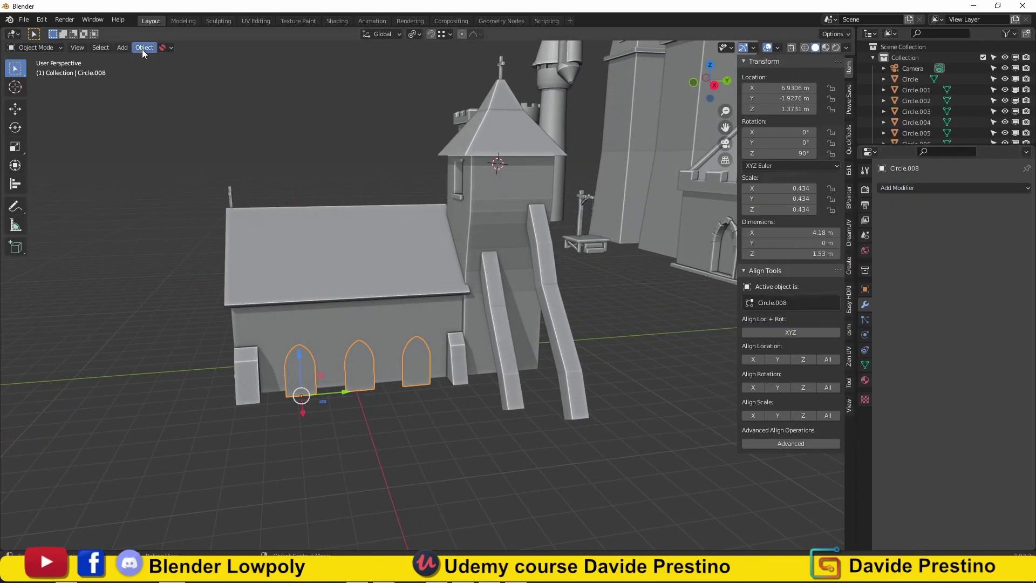
Set the window cutter's origin to its geometry and reposition the cutter
{"action": "right_click", "coordinate": [327, 330]}
{"action": "left_click", "coordinate": [420, 349]}
{"action": "key", "text": "KP_1"}
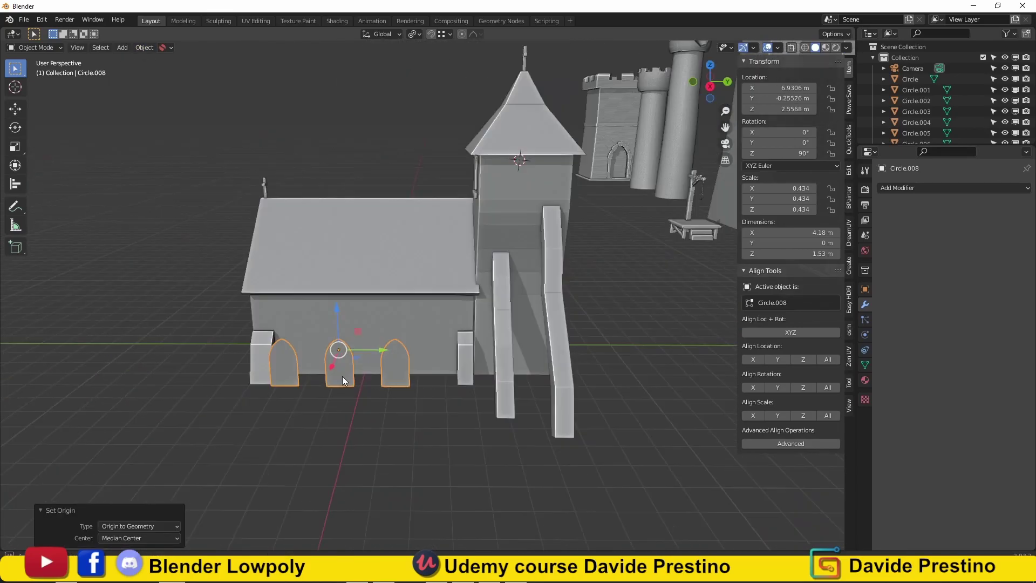
{"action": "key", "text": "KP_7"}
{"action": "key", "text": "Return"}
{"action": "mouse_move", "coordinate": [430, 256]}
{"action": "middle_mouse_down"}
{"action": "mouse_move", "coordinate": [437, 344]}
{"action": "mouse_move", "coordinate": [423, 355]}
{"action": "middle_mouse_up"}
{"action": "key", "text": "Tab"}
{"action": "key", "text": "Tab"}
{"action": "left_click", "coordinate": [410, 339]}
Slide the arch cutter along the wall and place a duplicate cutter beside it
{"action": "middle_click_drag", "start_coordinate": [273, 326], "coordinate": [270, 329]}
{"action": "left_click_drag", "start_coordinate": [270, 325], "coordinate": [292, 325]}
{"action": "mouse_move", "coordinate": [291, 325]}
{"action": "middle_mouse_down"}
{"action": "mouse_move", "coordinate": [250, 355]}
{"action": "mouse_move", "coordinate": [408, 354]}
{"action": "middle_mouse_up"}
{"action": "scroll", "coordinate": [372, 294], "scroll_direction": "up", "scroll_amount": 5}
{"action": "scroll", "coordinate": [371, 294], "scroll_direction": "down", "scroll_amount": 2}
{"action": "key", "text": "shift+d"}
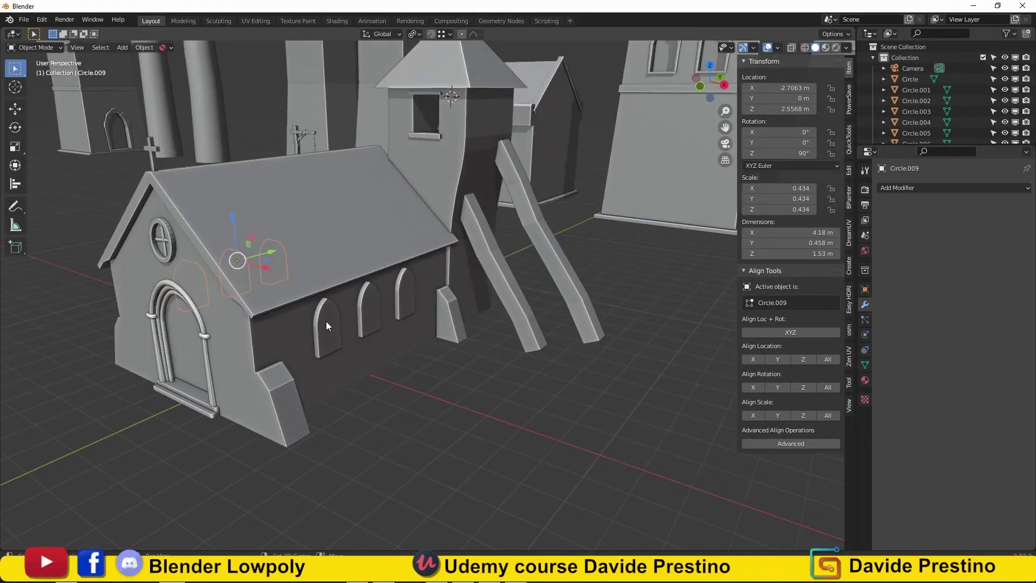
{"action": "left_click", "coordinate": [336, 319]}
{"action": "mouse_move", "coordinate": [335, 319]}
{"action": "middle_mouse_down"}
{"action": "mouse_move", "coordinate": [449, 310]}
{"action": "mouse_move", "coordinate": [618, 362]}
{"action": "middle_mouse_up"}
Cut the window shapes out of the church wall with Bool Tool Brush Difference
{"action": "left_click", "coordinate": [443, 311]}
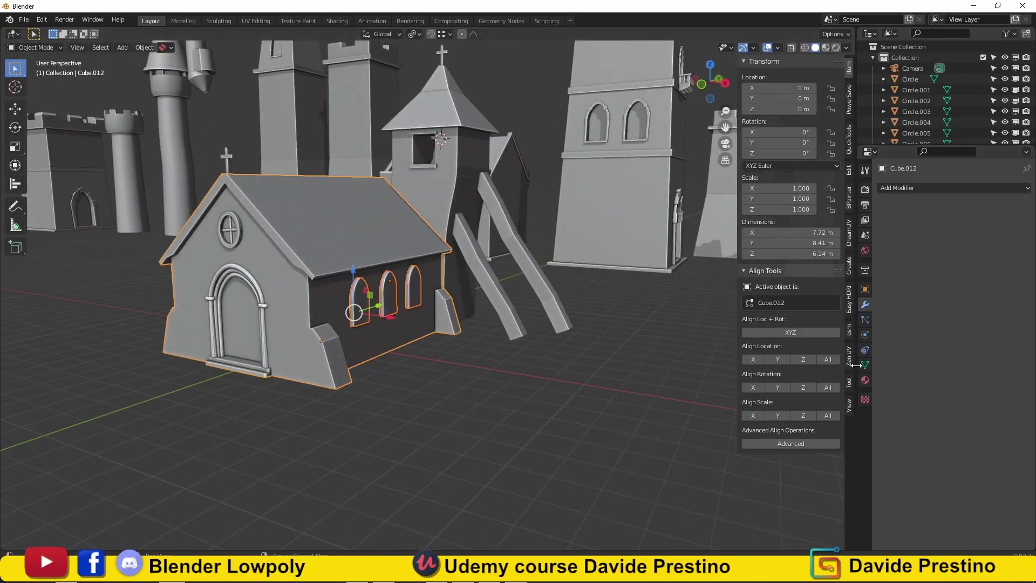
{"action": "scroll", "coordinate": [855, 231], "scroll_direction": "down", "scroll_amount": 1}
{"action": "scroll", "coordinate": [855, 230], "scroll_direction": "up", "scroll_amount": 1}
{"action": "scroll", "coordinate": [856, 231], "scroll_direction": "down", "scroll_amount": 2}
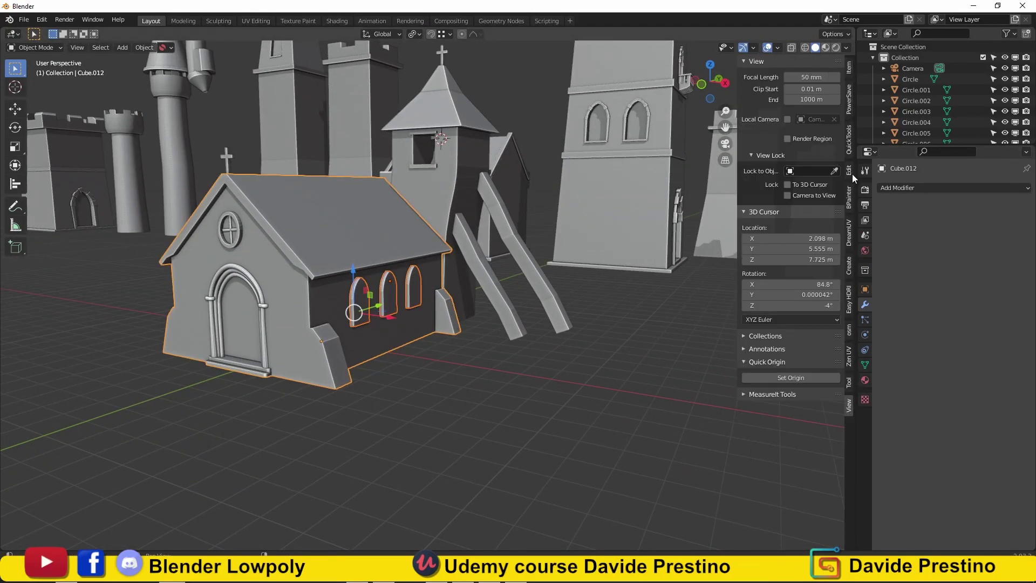
{"action": "scroll", "coordinate": [856, 230], "scroll_direction": "down", "scroll_amount": 1}
{"action": "left_click", "coordinate": [361, 319]}
{"action": "left_click", "coordinate": [803, 149]}
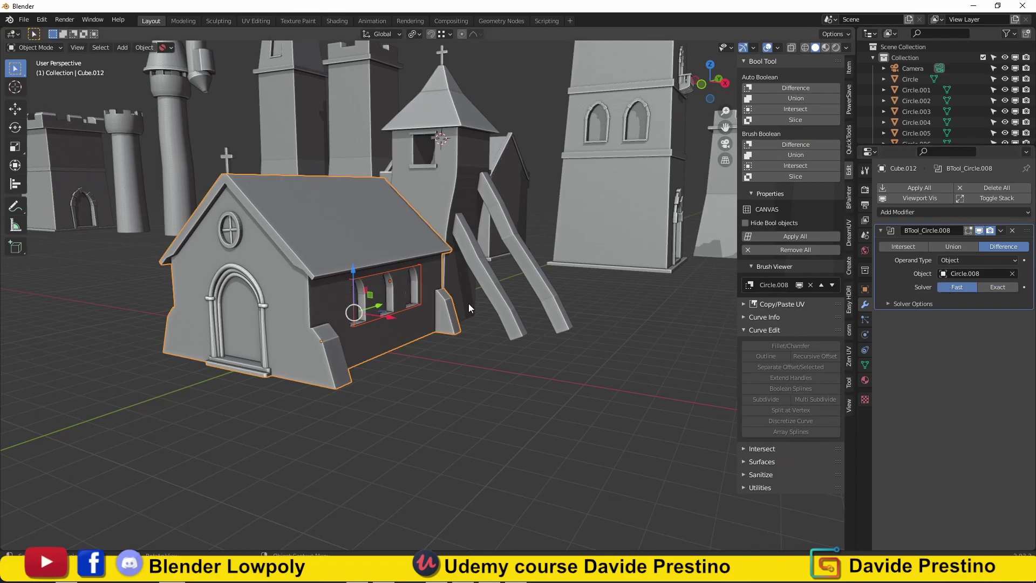
{"action": "left_click", "coordinate": [795, 144]}
{"action": "middle_click_drag", "start_coordinate": [507, 303], "coordinate": [472, 326]}
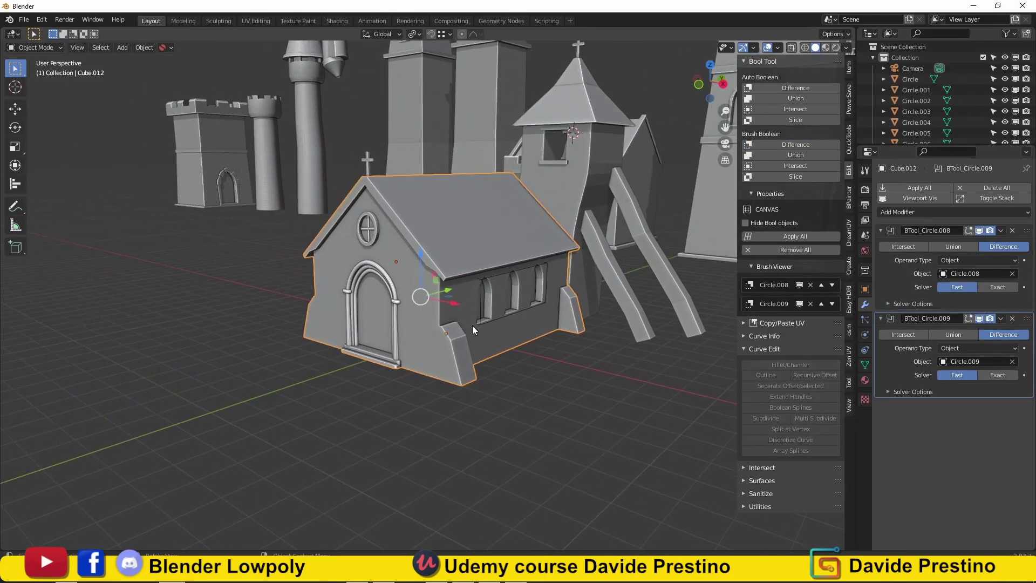
Extrude the window frame faces to give the openings depth
{"action": "left_click", "coordinate": [545, 286]}
{"action": "mouse_move", "coordinate": [545, 286]}
{"action": "middle_mouse_down"}
{"action": "mouse_move", "coordinate": [454, 304]}
{"action": "mouse_move", "coordinate": [505, 313]}
{"action": "mouse_move", "coordinate": [370, 312]}
{"action": "middle_mouse_up"}
{"action": "scroll", "coordinate": [455, 304], "scroll_direction": "up", "scroll_amount": 3}
{"action": "key", "text": "Tab"}
{"action": "key", "text": "l"}
{"action": "left_click", "coordinate": [551, 313], "text": "shift"}
{"action": "middle_click_drag", "start_coordinate": [551, 313], "coordinate": [545, 261]}
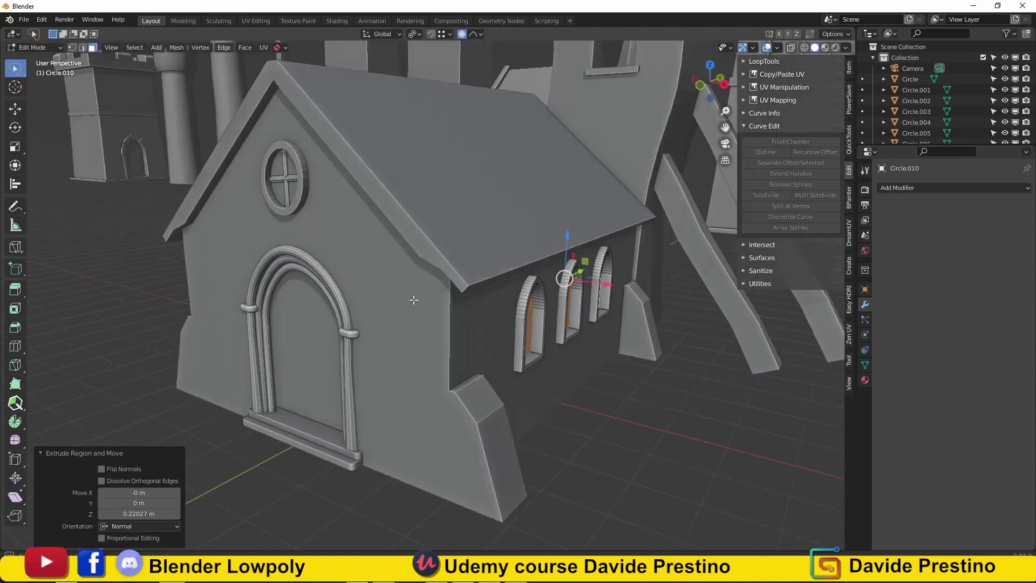
Inset the window faces to form a frame border around each arch
{"action": "key", "text": "Tab"}
{"action": "key", "text": "i"}
{"action": "left_click", "coordinate": [611, 306]}
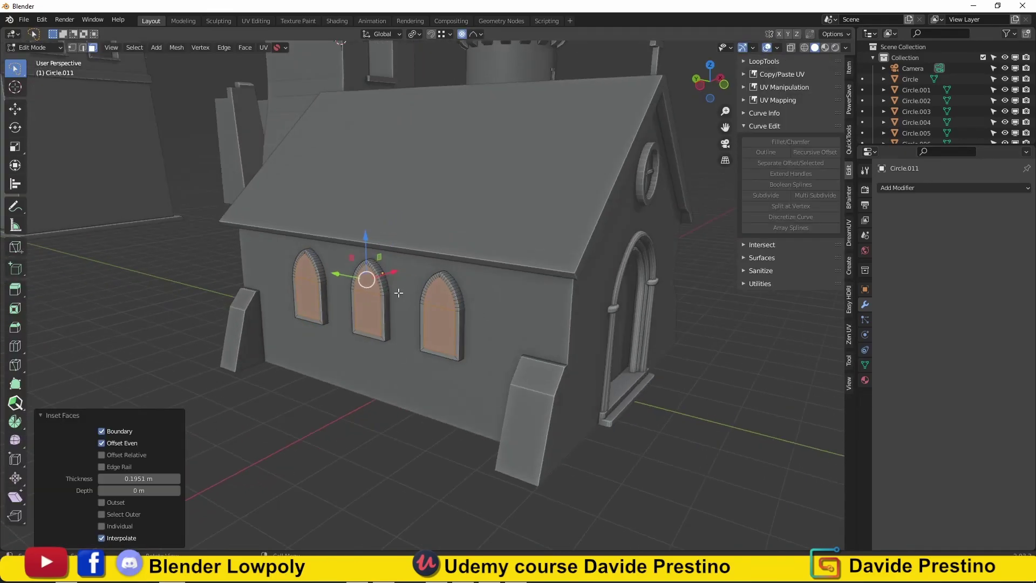
{"action": "key", "text": "Tab"}
{"action": "middle_click_drag", "start_coordinate": [393, 309], "coordinate": [438, 319]}
{"action": "scroll", "coordinate": [438, 319], "scroll_direction": "down", "scroll_amount": 5}
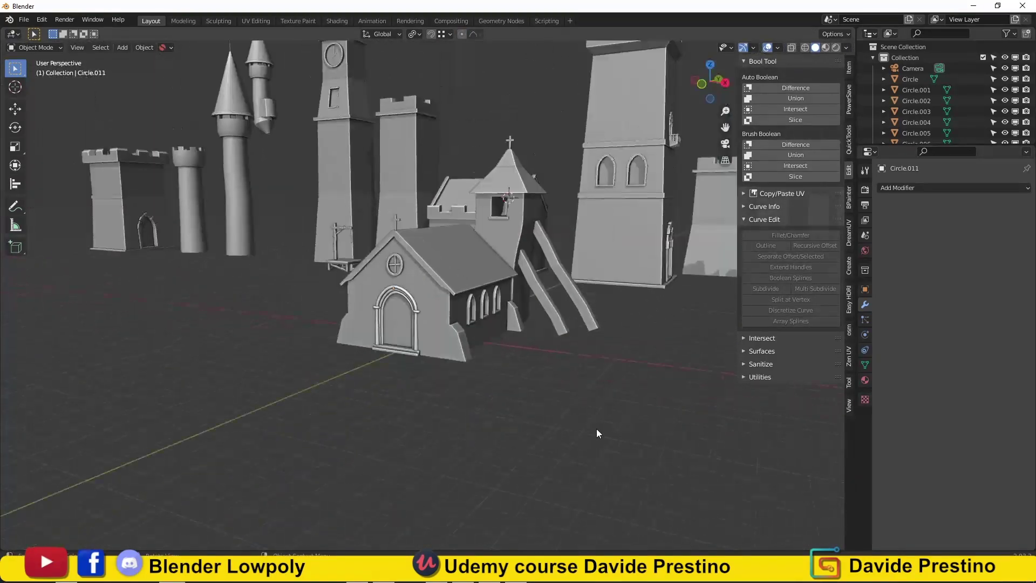
Select the church together with its tower using see-through box selection
{"action": "mouse_move", "coordinate": [597, 428]}
{"action": "middle_mouse_down"}
{"action": "mouse_move", "coordinate": [477, 386]}
{"action": "mouse_move", "coordinate": [434, 394]}
{"action": "mouse_move", "coordinate": [520, 331]}
{"action": "middle_mouse_up"}
{"action": "scroll", "coordinate": [434, 394], "scroll_direction": "up", "scroll_amount": 5}
{"action": "scroll", "coordinate": [419, 413], "scroll_direction": "up", "scroll_amount": 2}
{"action": "left_click", "coordinate": [420, 413]}
{"action": "key", "text": "KP_7"}
{"action": "key", "text": "alt+z"}
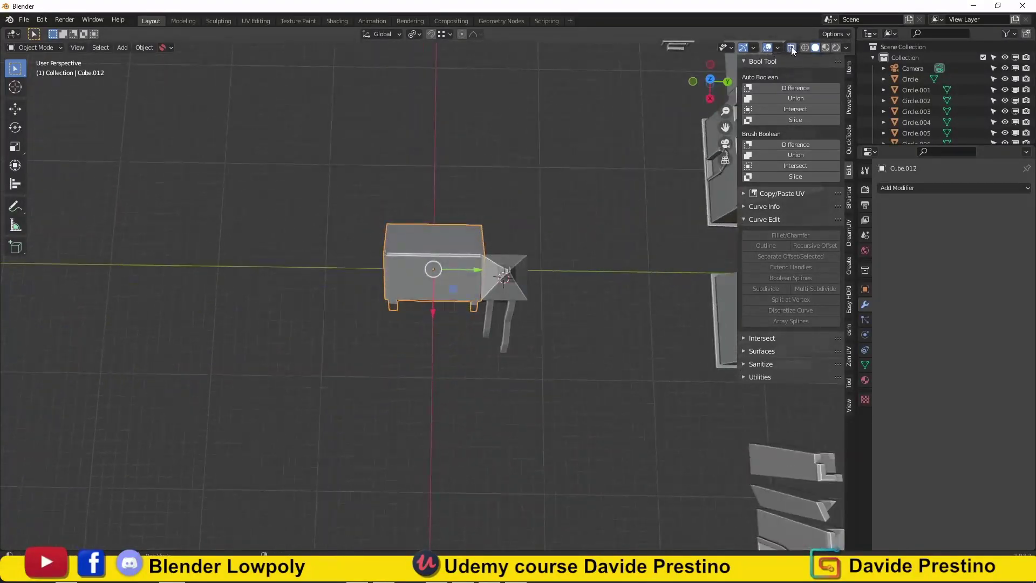
{"action": "left_click_drag", "start_coordinate": [378, 226], "coordinate": [549, 375]}
{"action": "middle_click_drag", "start_coordinate": [549, 375], "coordinate": [335, 329]}
{"action": "right_click", "coordinate": [335, 330]}
{"action": "key", "text": "alt+z"}
Move the church along X in front of the castle row
{"action": "middle_click_drag", "start_coordinate": [766, 42], "coordinate": [409, 326]}
{"action": "scroll", "coordinate": [410, 326], "scroll_direction": "down", "scroll_amount": 4}
{"action": "key", "text": "g"}
{"action": "left_click", "coordinate": [687, 440]}
{"action": "scroll", "coordinate": [503, 383], "scroll_direction": "down", "scroll_amount": 3}
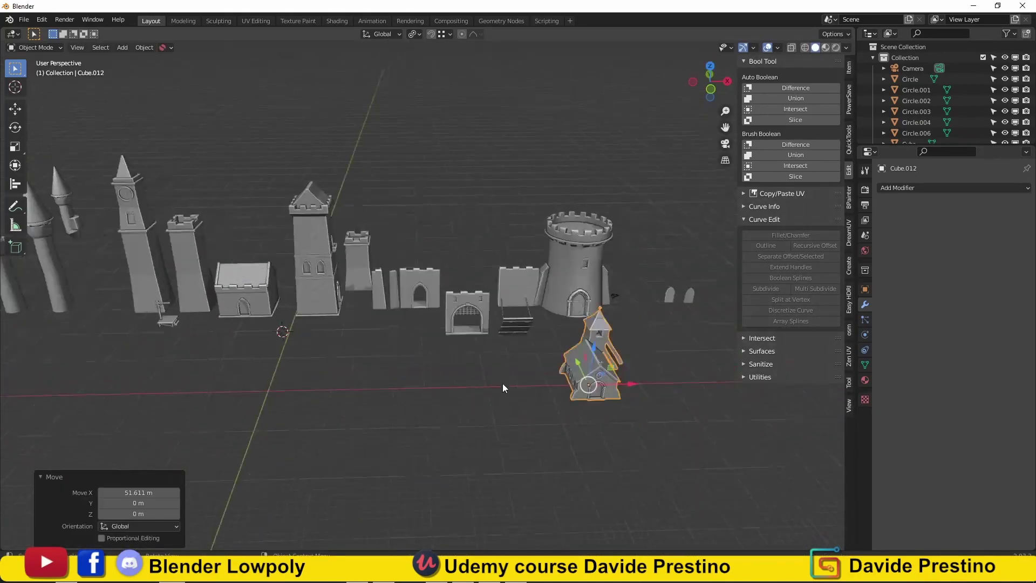
{"action": "mouse_move", "coordinate": [503, 383]}
{"action": "middle_mouse_down"}
{"action": "mouse_move", "coordinate": [251, 394]}
{"action": "mouse_move", "coordinate": [420, 406]}
{"action": "middle_mouse_up"}
{"action": "scroll", "coordinate": [420, 406], "scroll_direction": "down", "scroll_amount": 5}
{"action": "key", "text": "shift+a"}
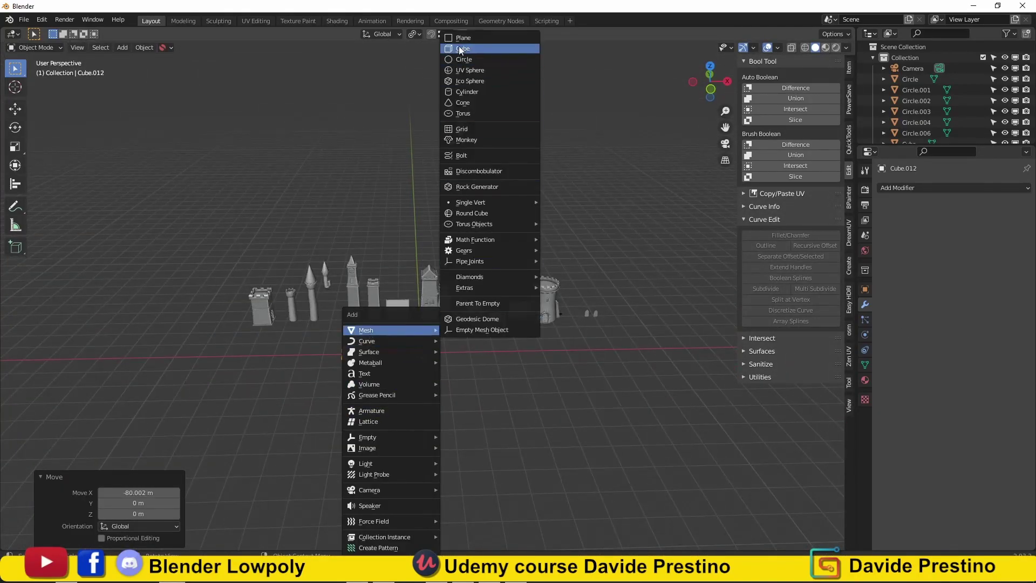
Add a new cube and scale it up for the bridge
{"action": "left_click", "coordinate": [463, 49]}
{"action": "scroll", "coordinate": [423, 448], "scroll_direction": "up", "scroll_amount": 3}
{"action": "key", "text": "KP_7"}
{"action": "key", "text": "s"}
{"action": "left_click", "coordinate": [513, 441]}
{"action": "mouse_move", "coordinate": [513, 441]}
{"action": "middle_mouse_down"}
{"action": "mouse_move", "coordinate": [475, 363]}
{"action": "mouse_move", "coordinate": [424, 445]}
{"action": "middle_mouse_up"}
{"action": "key", "text": "KP_1"}
{"action": "key", "text": "KP_1"}
{"action": "scroll", "coordinate": [446, 423], "scroll_direction": "up", "scroll_amount": 2}
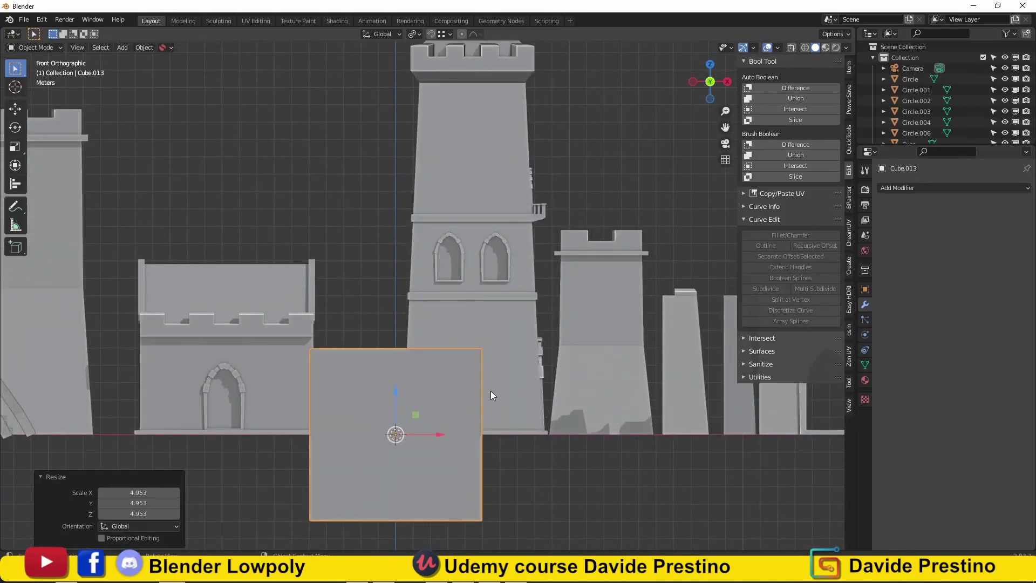
Delete the cube's bottom face and flatten it into a low slab with a centred edge loop
{"action": "key", "text": "Tab"}
{"action": "left_click", "coordinate": [487, 456]}
{"action": "mouse_move", "coordinate": [487, 457]}
{"action": "middle_mouse_down"}
{"action": "mouse_move", "coordinate": [270, 432]}
{"action": "mouse_move", "coordinate": [445, 399]}
{"action": "mouse_move", "coordinate": [465, 351]}
{"action": "mouse_move", "coordinate": [628, 287]}
{"action": "middle_mouse_up"}
{"action": "left_click", "coordinate": [222, 497]}
{"action": "key", "text": "x"}
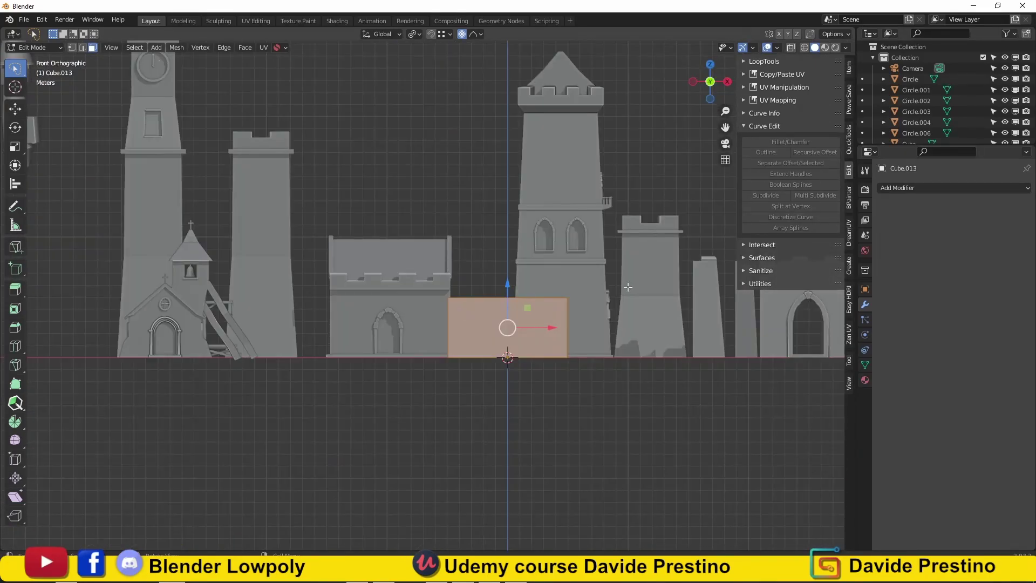
{"action": "left_click", "coordinate": [508, 289]}
{"action": "middle_click_drag", "start_coordinate": [508, 289], "coordinate": [496, 297]}
{"action": "left_click", "coordinate": [503, 352]}
{"action": "mouse_move", "coordinate": [503, 351]}
{"action": "middle_mouse_down"}
{"action": "mouse_move", "coordinate": [321, 429]}
{"action": "mouse_move", "coordinate": [377, 410]}
{"action": "mouse_move", "coordinate": [410, 378]}
{"action": "mouse_move", "coordinate": [394, 372]}
{"action": "mouse_move", "coordinate": [403, 319]}
{"action": "mouse_move", "coordinate": [416, 324]}
{"action": "middle_mouse_up"}
{"action": "right_click", "coordinate": [321, 429]}
Raise the centre edge loop with proportional falloff into an arched deck
{"action": "key", "text": "g"}
{"action": "key", "text": "z"}
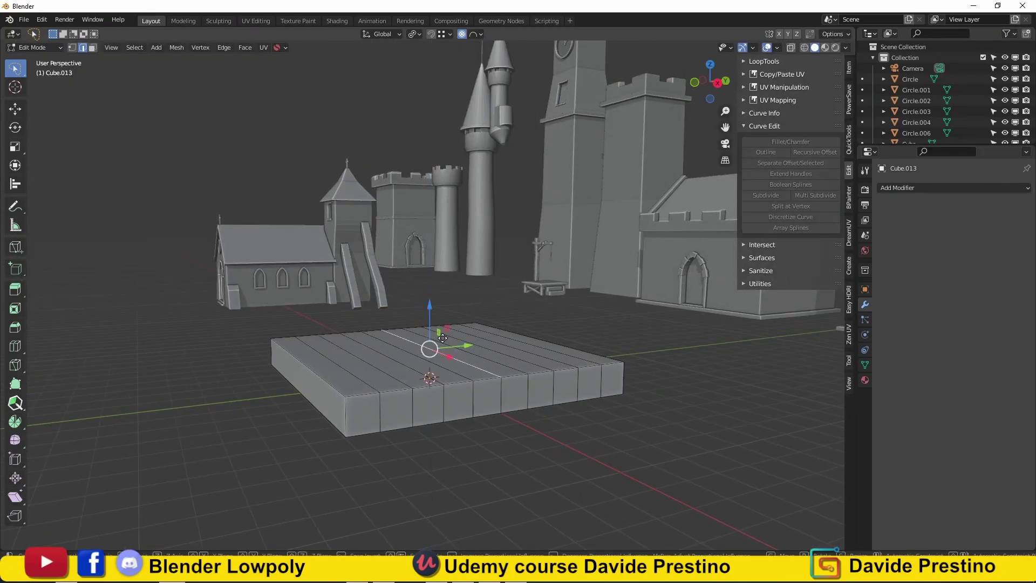
{"action": "left_click", "coordinate": [458, 310]}
{"action": "mouse_move", "coordinate": [457, 310]}
{"action": "middle_mouse_down"}
{"action": "mouse_move", "coordinate": [322, 304]}
{"action": "mouse_move", "coordinate": [602, 317]}
{"action": "mouse_move", "coordinate": [540, 259]}
{"action": "mouse_move", "coordinate": [572, 367]}
{"action": "middle_mouse_up"}
{"action": "key", "text": "o"}
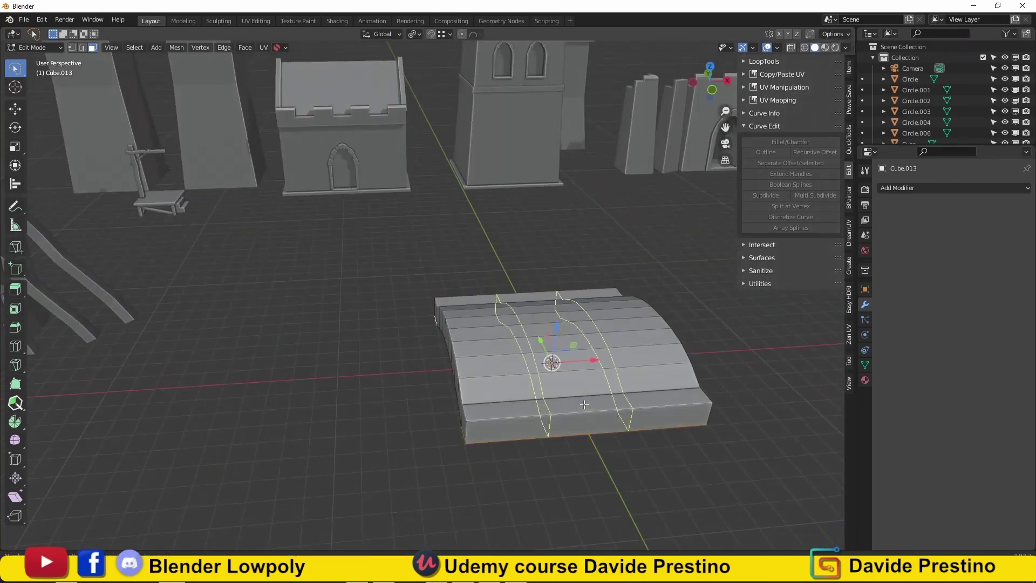
{"action": "key", "text": "s"}
{"action": "key", "text": "x"}
{"action": "right_click", "coordinate": [583, 374]}
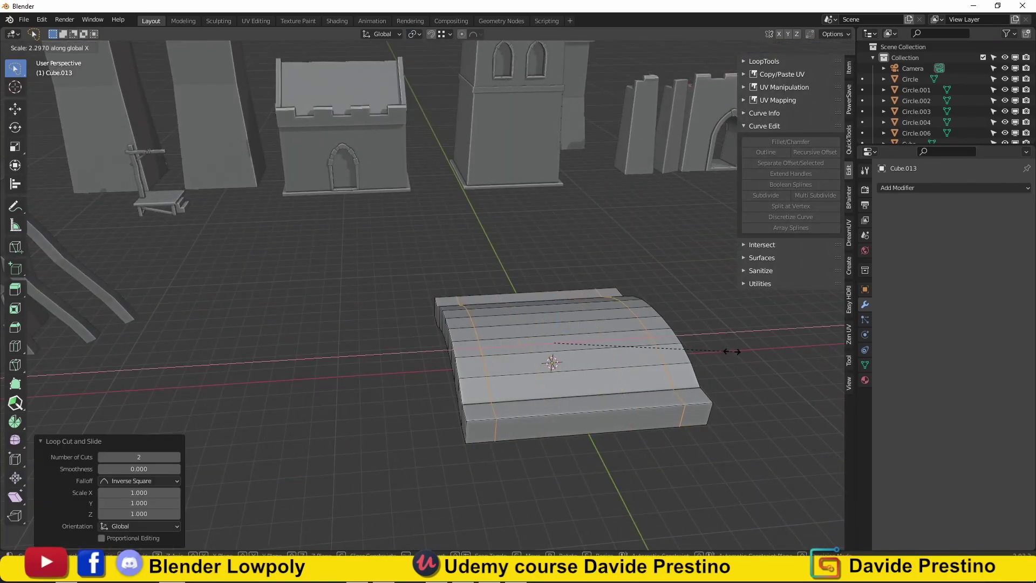
Move the deck's top edges to shape the sloping ramps
{"action": "left_click", "coordinate": [452, 342], "text": "ctrl"}
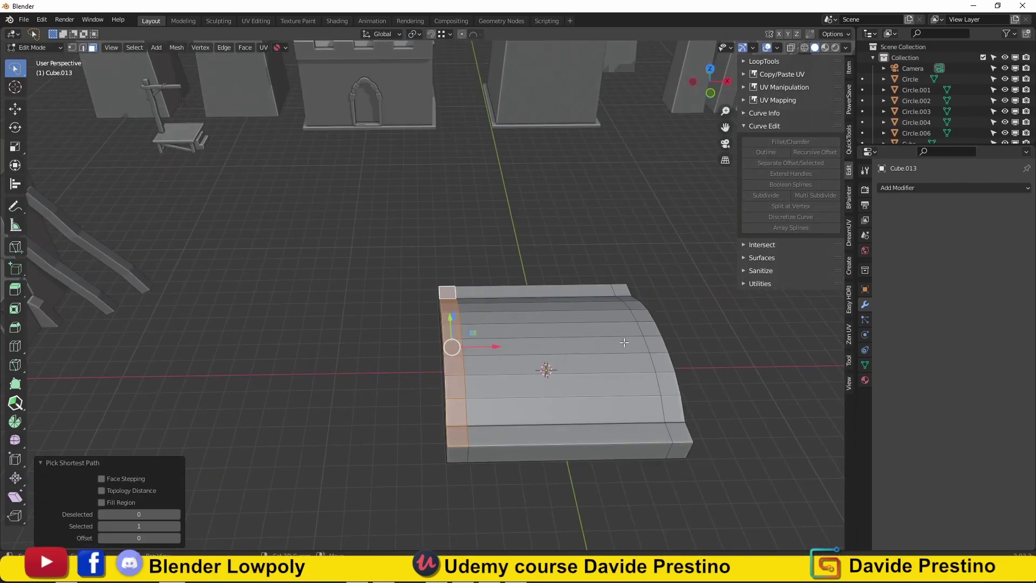
{"action": "mouse_move", "coordinate": [451, 342]}
{"action": "middle_mouse_down"}
{"action": "mouse_move", "coordinate": [481, 324]}
{"action": "mouse_move", "coordinate": [378, 302]}
{"action": "mouse_move", "coordinate": [305, 307]}
{"action": "mouse_move", "coordinate": [261, 379]}
{"action": "mouse_move", "coordinate": [497, 397]}
{"action": "mouse_move", "coordinate": [625, 426]}
{"action": "middle_mouse_up"}
{"action": "key", "text": "g"}
{"action": "left_click", "coordinate": [480, 311]}
{"action": "left_click", "coordinate": [263, 325], "text": "ctrl"}
{"action": "key", "text": "g"}
{"action": "left_click", "coordinate": [264, 379]}
Adjust the bridge's side and underside edges, shifting one along Y
{"action": "left_click", "coordinate": [497, 397], "text": "ctrl"}
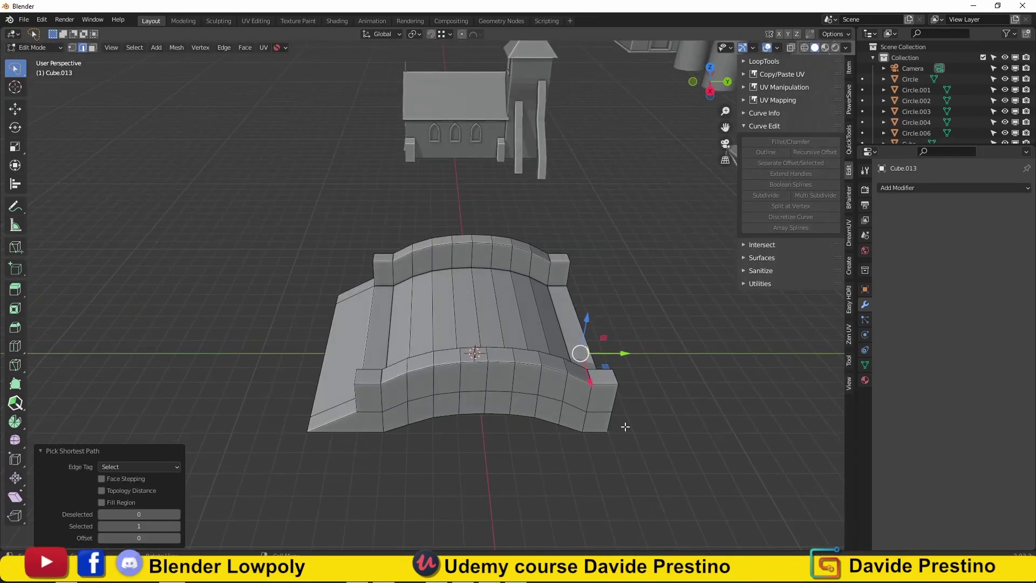
{"action": "right_click", "coordinate": [675, 364]}
{"action": "mouse_move", "coordinate": [675, 364]}
{"action": "middle_mouse_down"}
{"action": "mouse_move", "coordinate": [459, 287]}
{"action": "mouse_move", "coordinate": [366, 313]}
{"action": "mouse_move", "coordinate": [420, 307]}
{"action": "middle_mouse_up"}
{"action": "left_click", "coordinate": [428, 313]}
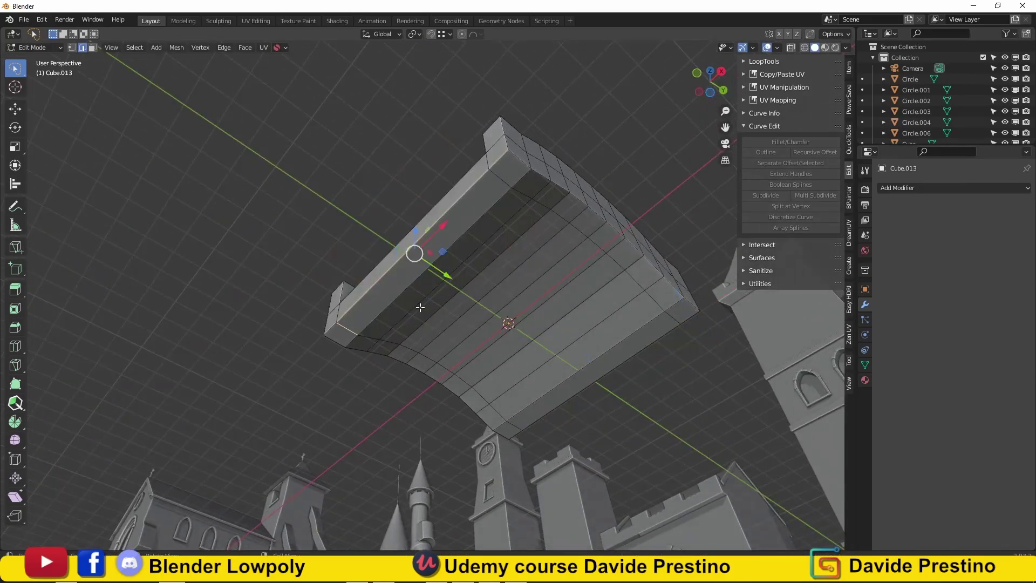
{"action": "mouse_move", "coordinate": [494, 161]}
{"action": "middle_mouse_down"}
{"action": "mouse_move", "coordinate": [378, 269]}
{"action": "mouse_move", "coordinate": [539, 377]}
{"action": "middle_mouse_up"}
{"action": "left_click", "coordinate": [594, 407], "text": "ctrl"}
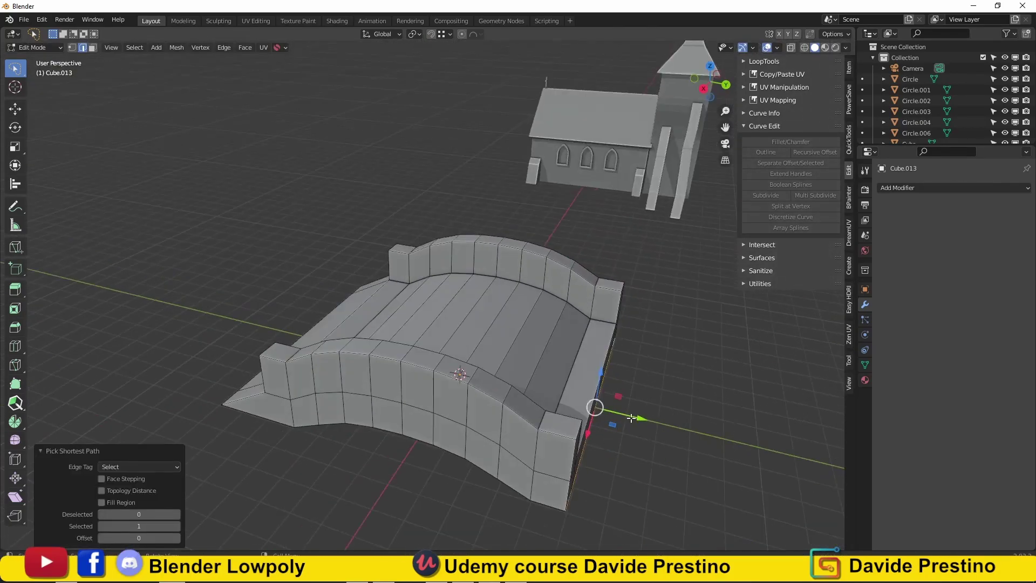
{"action": "key", "text": "g"}
{"action": "left_click", "coordinate": [568, 423]}
{"action": "mouse_move", "coordinate": [568, 423]}
{"action": "middle_mouse_down"}
{"action": "mouse_move", "coordinate": [485, 281]}
{"action": "mouse_move", "coordinate": [475, 334]}
{"action": "mouse_move", "coordinate": [335, 357]}
{"action": "middle_mouse_up"}
Select two bridge wall faces and extrude them into the low side walls
{"action": "key", "text": "Tab"}
Bevel the wall ends into square end posts
{"action": "key", "text": "Tab"}
{"action": "scroll", "coordinate": [424, 344], "scroll_direction": "up", "scroll_amount": 2}
{"action": "key", "text": "3"}
{"action": "mouse_move", "coordinate": [423, 338]}
{"action": "middle_mouse_down"}
{"action": "mouse_move", "coordinate": [410, 302]}
{"action": "mouse_move", "coordinate": [594, 324]}
{"action": "mouse_move", "coordinate": [567, 362]}
{"action": "mouse_move", "coordinate": [304, 326]}
{"action": "mouse_move", "coordinate": [75, 364]}
{"action": "mouse_move", "coordinate": [467, 346]}
{"action": "middle_mouse_up"}
{"action": "left_click", "coordinate": [602, 327]}
{"action": "left_click", "coordinate": [618, 321], "text": "shift"}
{"action": "left_click", "coordinate": [560, 361]}
{"action": "key", "text": "Tab"}
{"action": "scroll", "coordinate": [350, 325], "scroll_direction": "up", "scroll_amount": 2}
{"action": "key", "text": "Tab"}
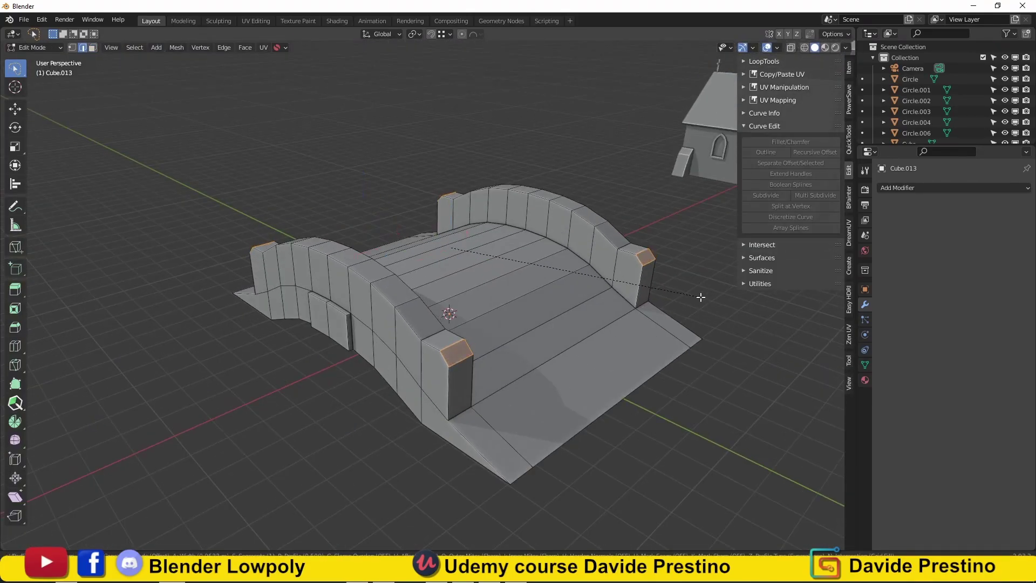
{"action": "left_click", "coordinate": [701, 297]}
{"action": "key", "text": "Tab"}
{"action": "mouse_move", "coordinate": [407, 319]}
{"action": "middle_mouse_down"}
{"action": "mouse_move", "coordinate": [689, 290]}
{"action": "mouse_move", "coordinate": [484, 343]}
{"action": "middle_mouse_up"}
{"action": "scroll", "coordinate": [484, 343], "scroll_direction": "down", "scroll_amount": 3}
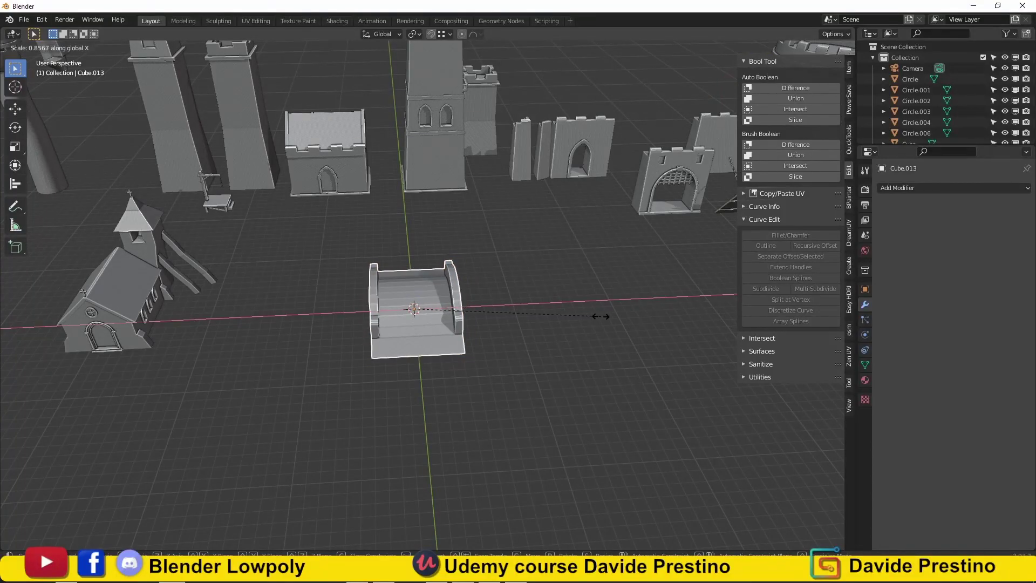
Apply the bridge's scale and slide it along X beside the church
{"action": "left_click", "coordinate": [545, 324]}
{"action": "middle_click_drag", "start_coordinate": [545, 324], "coordinate": [316, 305]}
{"action": "key", "text": "ctrl+a"}
{"action": "left_click", "coordinate": [489, 362]}
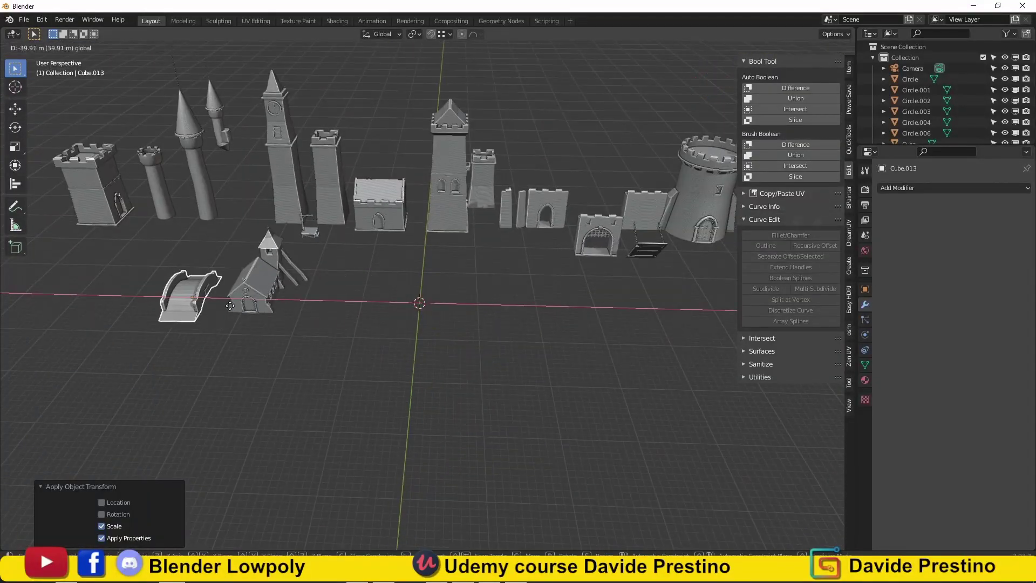
{"action": "key", "text": "g"}
{"action": "key", "text": "x"}
{"action": "left_click", "coordinate": [387, 360]}
Shade the bridge smooth with Auto Smooth at 30° enabled in its mesh data
{"action": "scroll", "coordinate": [394, 324], "scroll_direction": "up", "scroll_amount": 3}
{"action": "right_click", "coordinate": [399, 299]}
{"action": "left_click", "coordinate": [399, 301]}
{"action": "left_click", "coordinate": [865, 365]}
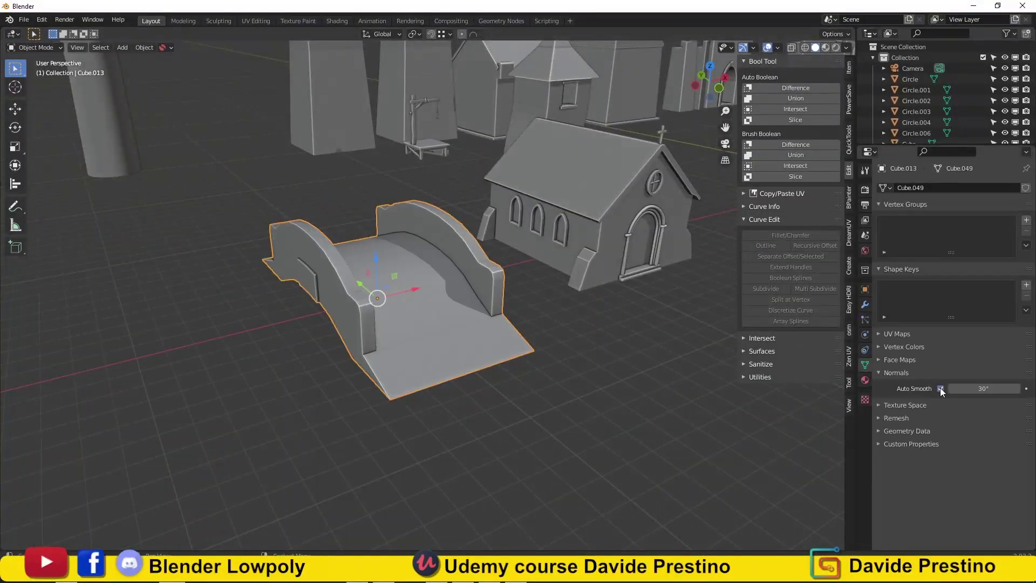
{"action": "left_click", "coordinate": [940, 388]}
{"action": "middle_click_drag", "start_coordinate": [518, 351], "coordinate": [594, 391]}
{"action": "key", "text": "KP_Decimal"}
In Edit Mode, select the top faces of the bridge walls in face mode
{"action": "key", "text": "Tab"}
{"action": "mouse_move", "coordinate": [482, 340]}
{"action": "middle_mouse_down"}
{"action": "mouse_move", "coordinate": [719, 288]}
{"action": "mouse_move", "coordinate": [685, 292]}
{"action": "middle_mouse_up"}
{"action": "key", "text": "3"}
{"action": "scroll", "coordinate": [685, 291], "scroll_direction": "down", "scroll_amount": 3}
{"action": "left_click", "coordinate": [359, 285], "text": "ctrl"}
{"action": "mouse_move", "coordinate": [358, 284]}
{"action": "middle_mouse_down"}
{"action": "mouse_move", "coordinate": [394, 354]}
{"action": "mouse_move", "coordinate": [421, 351]}
{"action": "middle_mouse_up"}
Orbit to overview and frontal views of the bridge, then leave Edit Mode
{"action": "scroll", "coordinate": [287, 290], "scroll_direction": "up", "scroll_amount": 3}
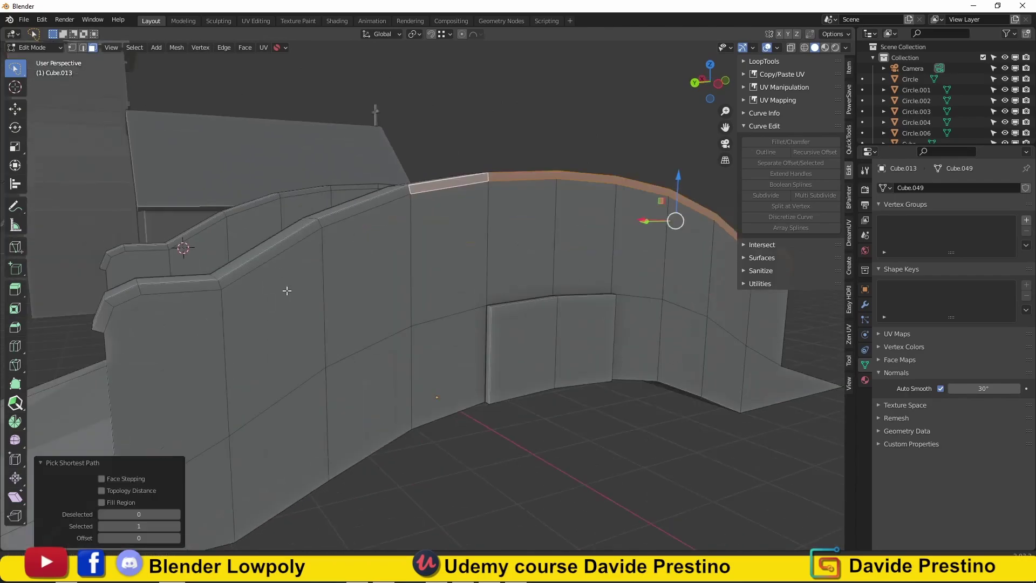
{"action": "mouse_move", "coordinate": [287, 290]}
{"action": "middle_mouse_down"}
{"action": "mouse_move", "coordinate": [351, 308]}
{"action": "mouse_move", "coordinate": [633, 282]}
{"action": "middle_mouse_up"}
{"action": "mouse_move", "coordinate": [376, 247]}
{"action": "middle_mouse_down"}
{"action": "mouse_move", "coordinate": [704, 292]}
{"action": "mouse_move", "coordinate": [448, 285]}
{"action": "mouse_move", "coordinate": [348, 335]}
{"action": "mouse_move", "coordinate": [384, 322]}
{"action": "mouse_move", "coordinate": [346, 325]}
{"action": "mouse_move", "coordinate": [536, 319]}
{"action": "mouse_move", "coordinate": [313, 328]}
{"action": "middle_mouse_up"}
{"action": "key", "text": "Tab"}
{"action": "scroll", "coordinate": [448, 286], "scroll_direction": "down", "scroll_amount": 5}
{"action": "scroll", "coordinate": [347, 334], "scroll_direction": "down", "scroll_amount": 4}
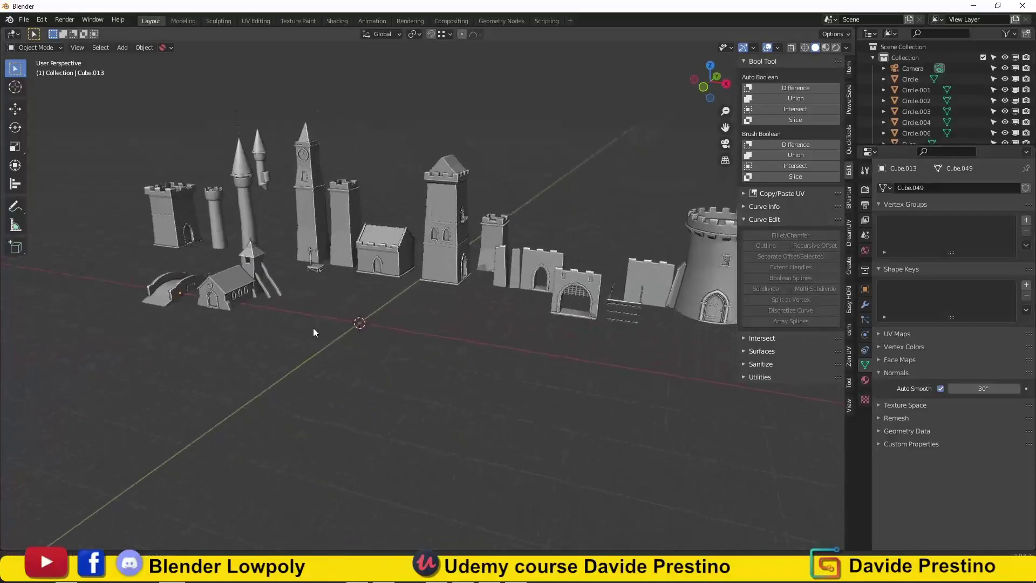